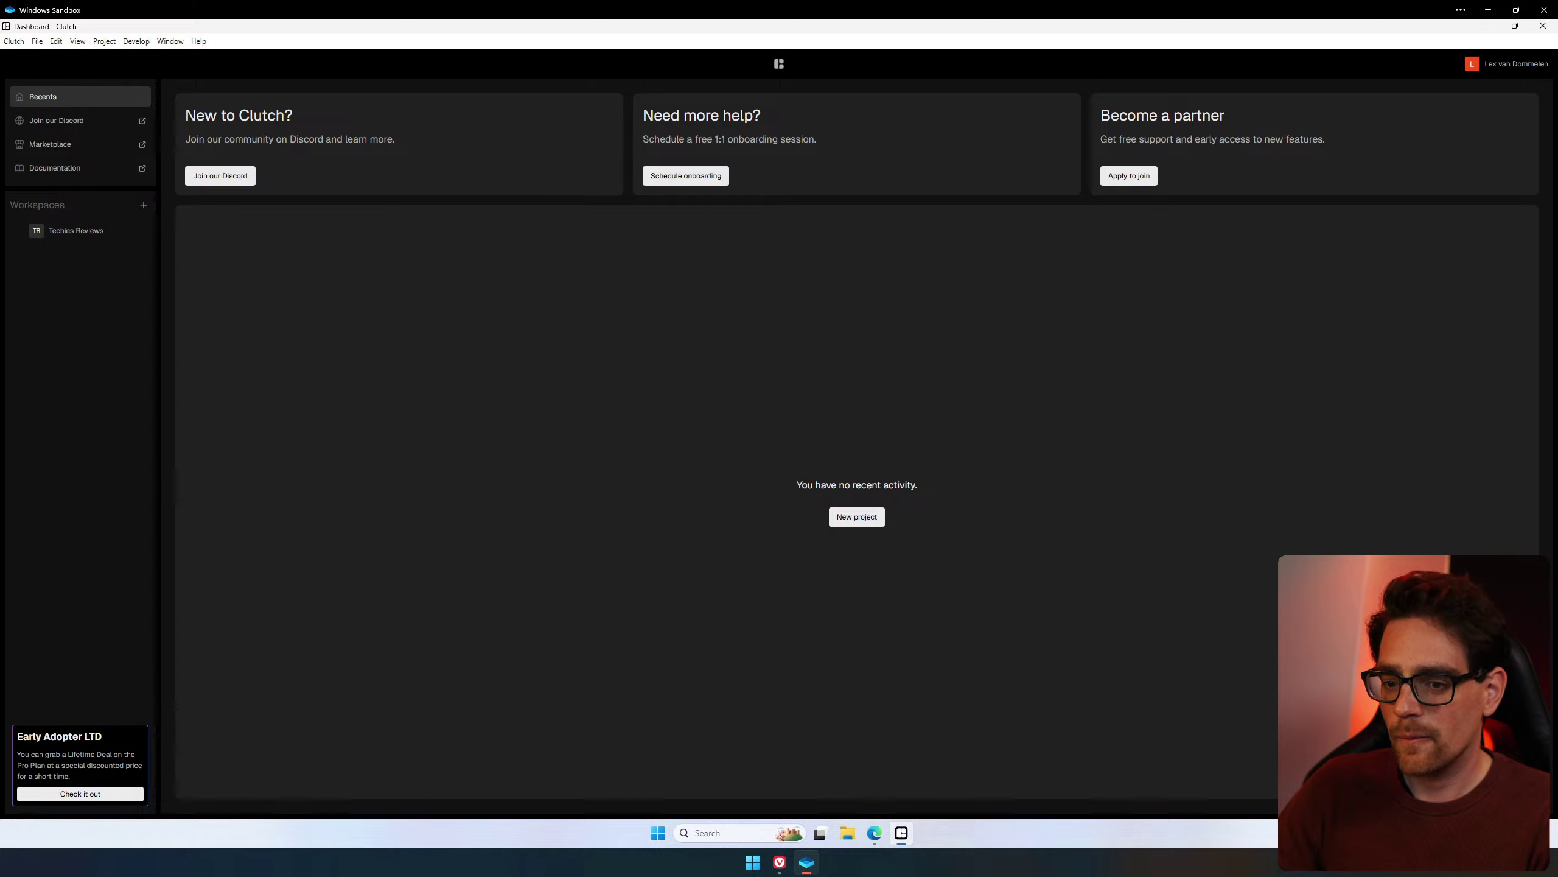
Review the Early Adopter lifetime deal and Pro plan on the billing page and return to the recent projects.
{"action": "left_click", "coordinate": [90, 798]}
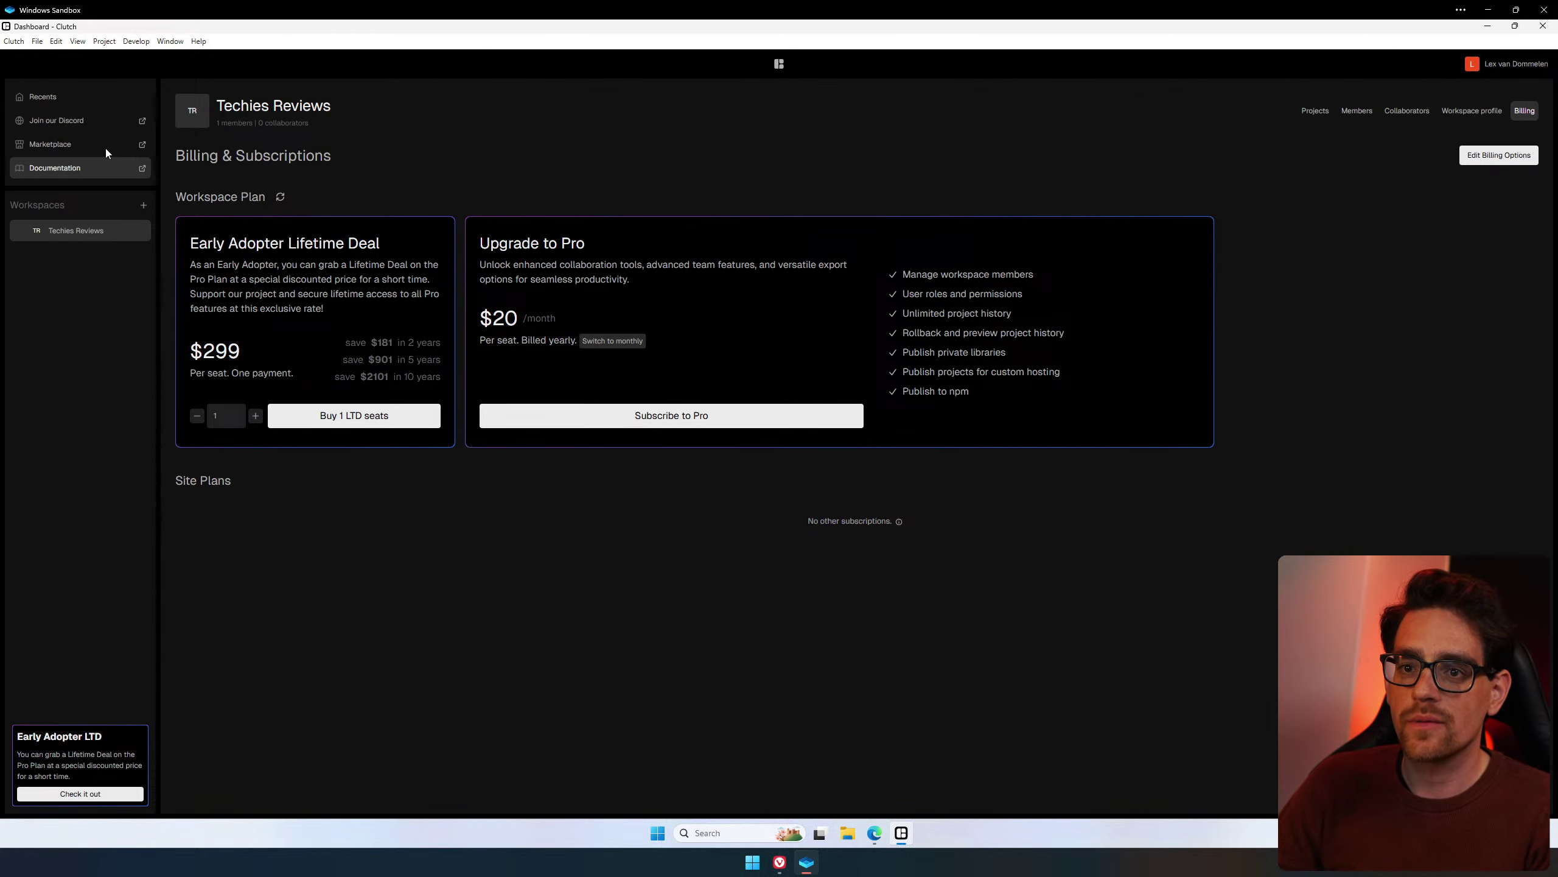
{"action": "left_click", "coordinate": [64, 96]}
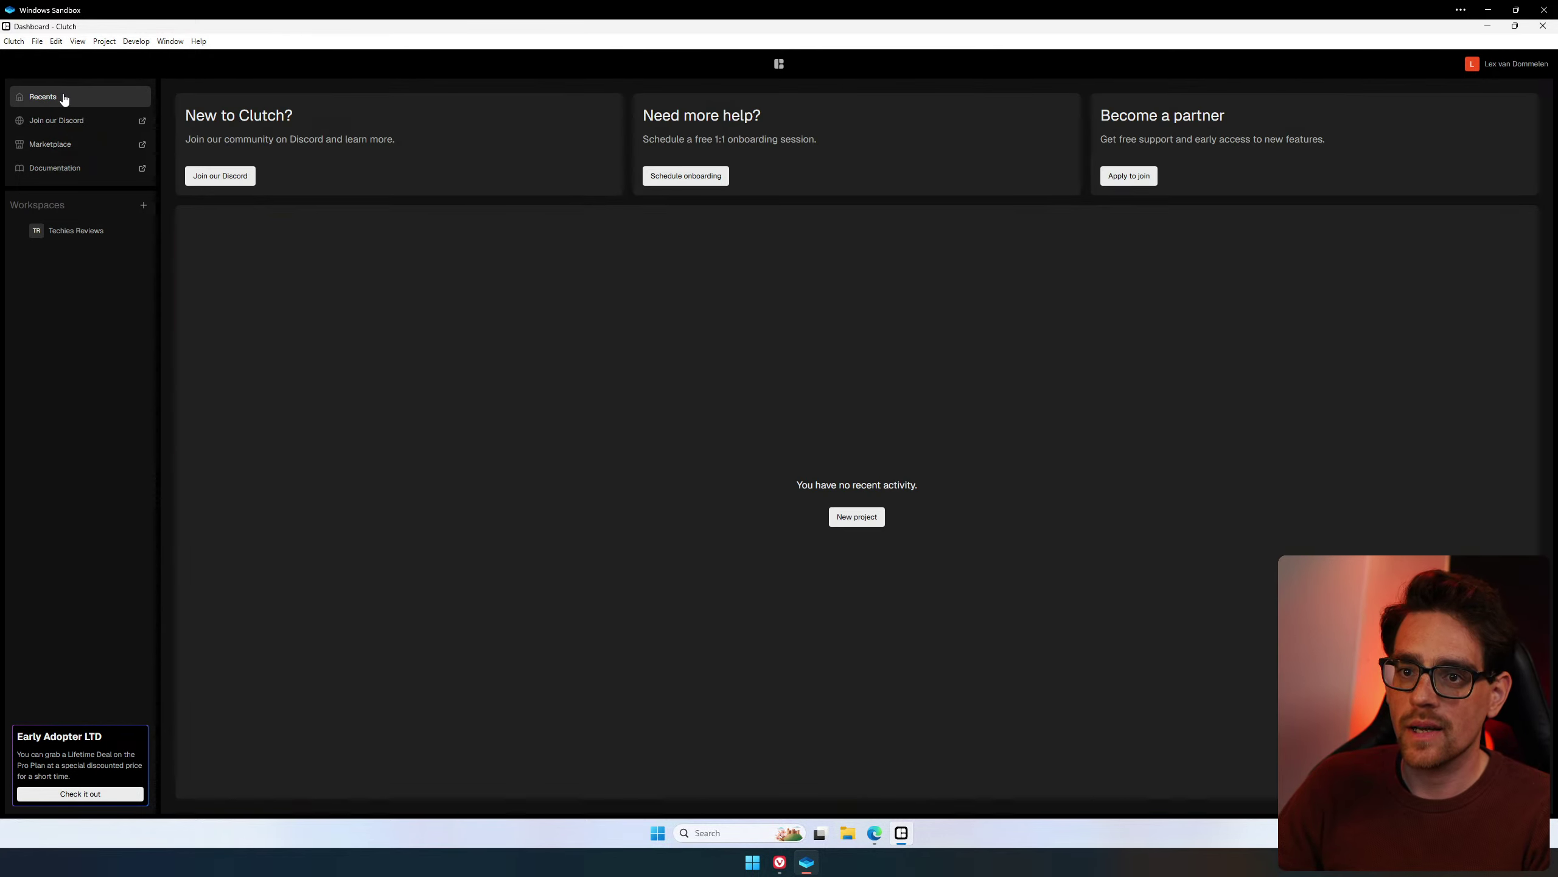
Start a new project in the Techies Reviews workspace and name it Web.
{"action": "left_click", "coordinate": [862, 518]}
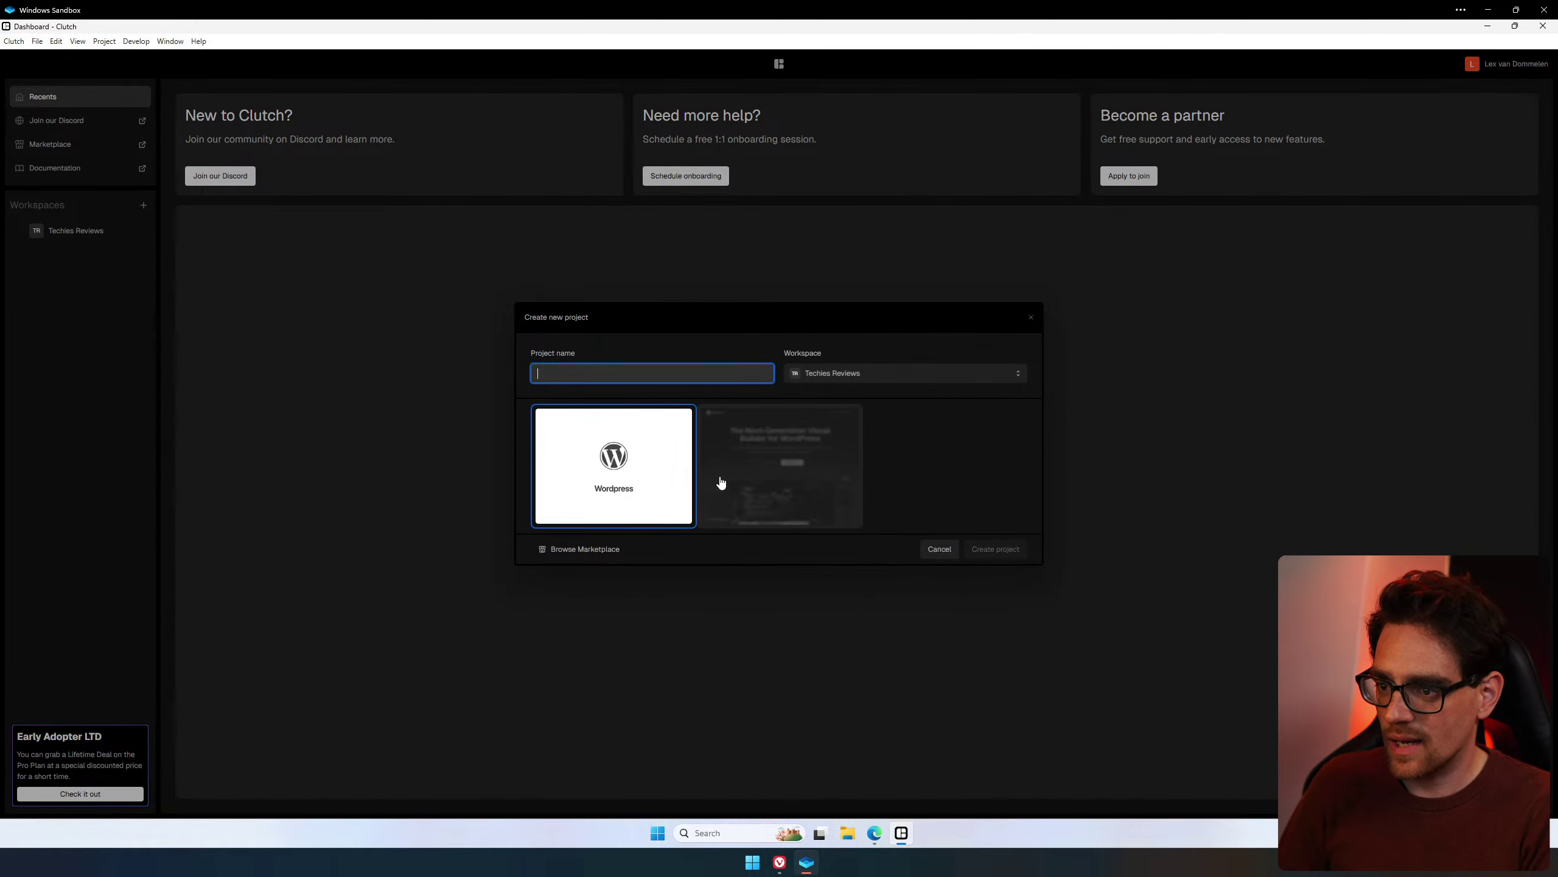
{"action": "type", "text": "Web"}
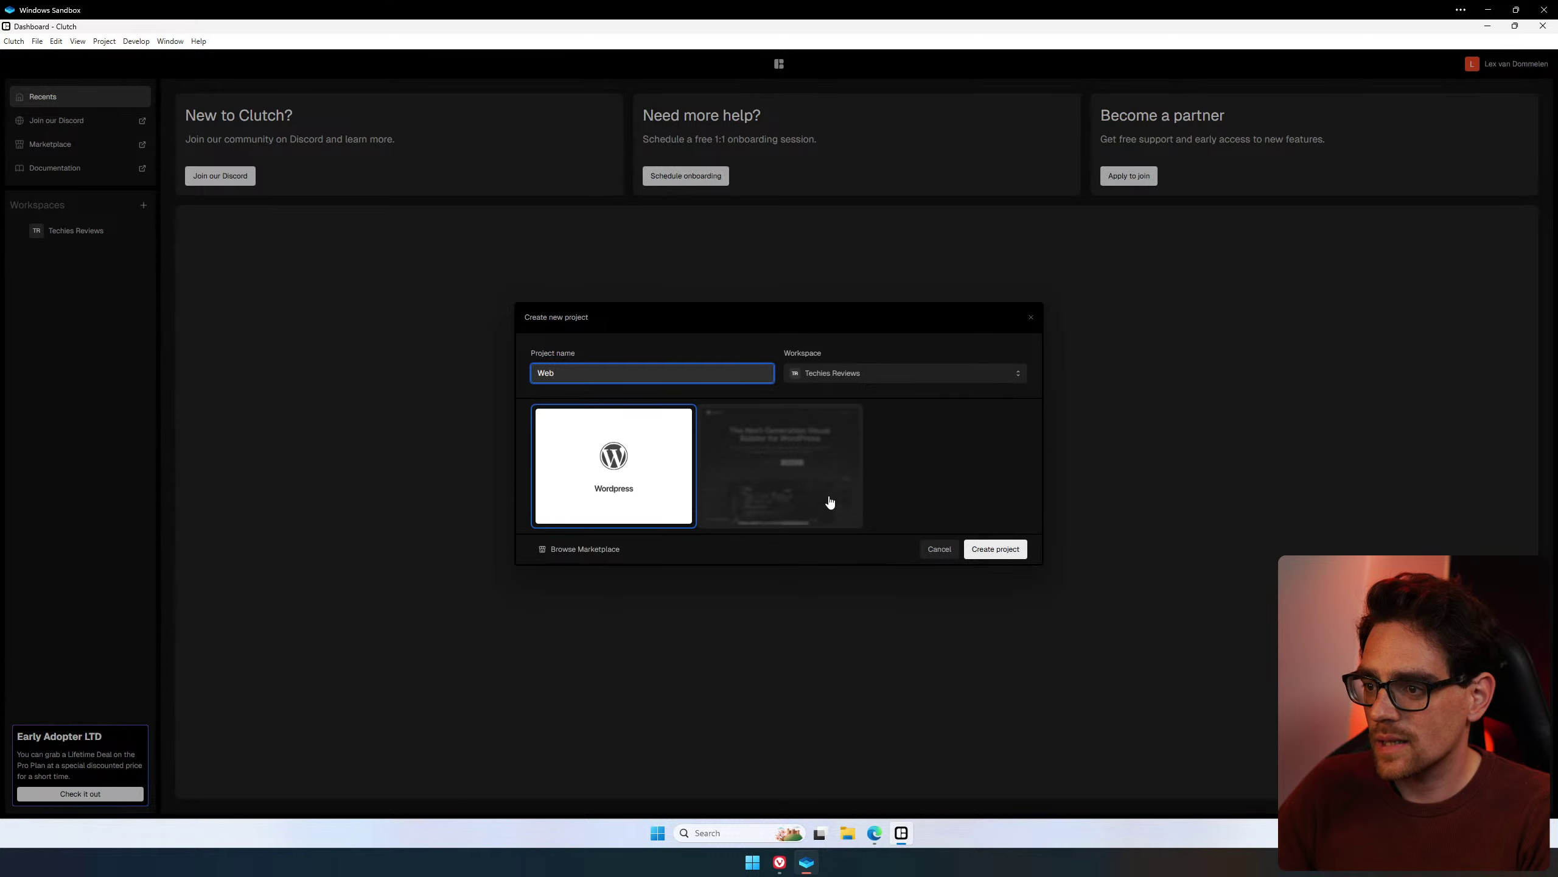
Open the marketplace in the browser and look through the available Clutch libraries.
{"action": "left_click", "coordinate": [593, 549]}
{"action": "scroll", "coordinate": [582, 556], "scroll_direction": "down", "scroll_amount": 4}
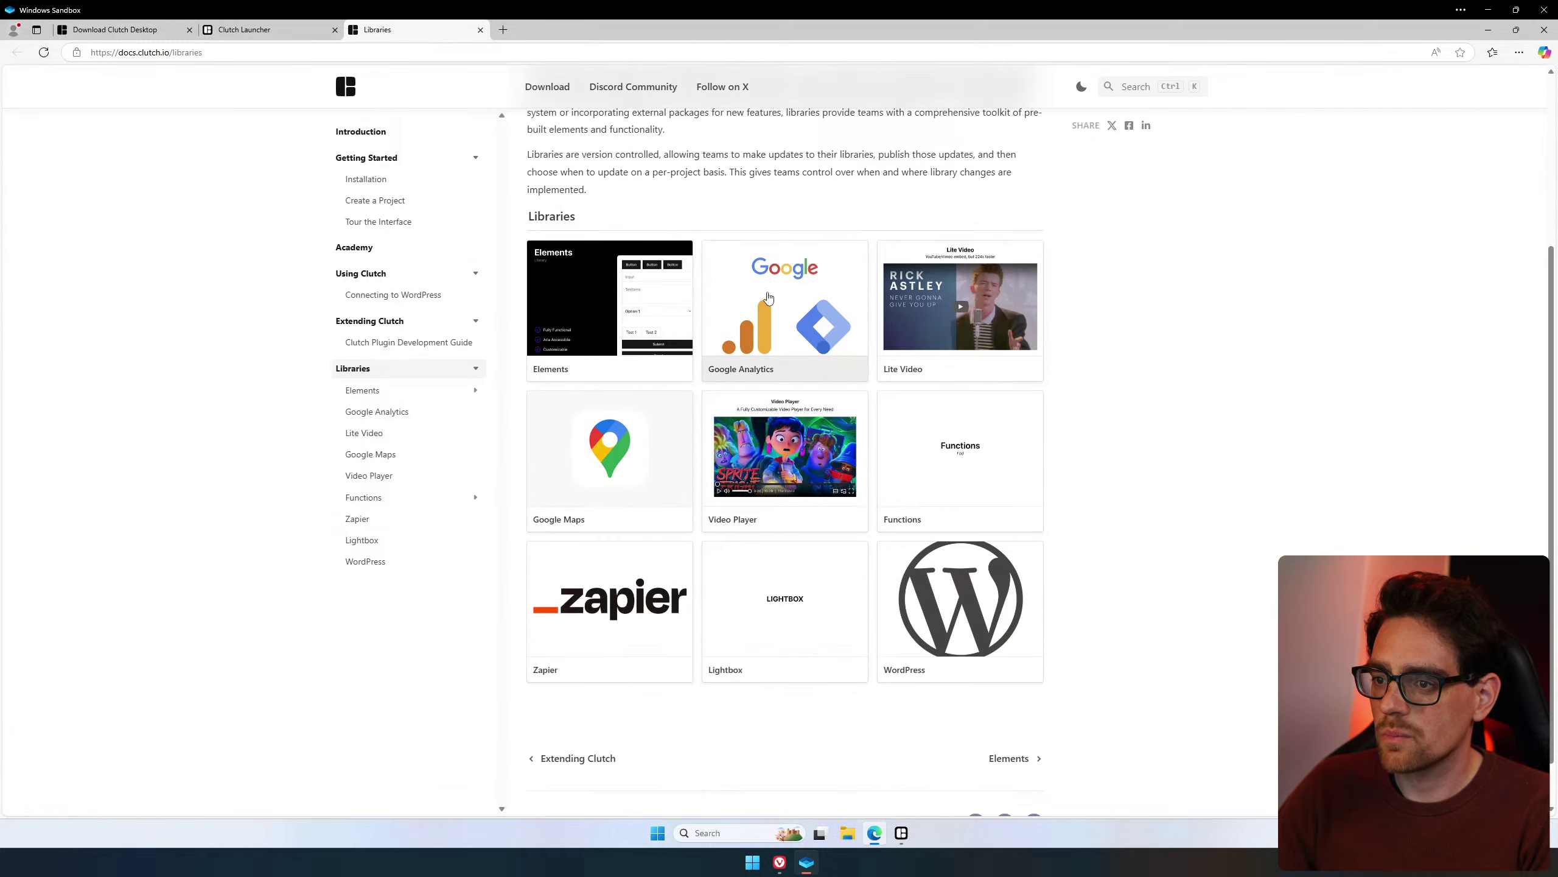
{"action": "scroll", "coordinate": [542, 335], "scroll_direction": "up", "scroll_amount": 4}
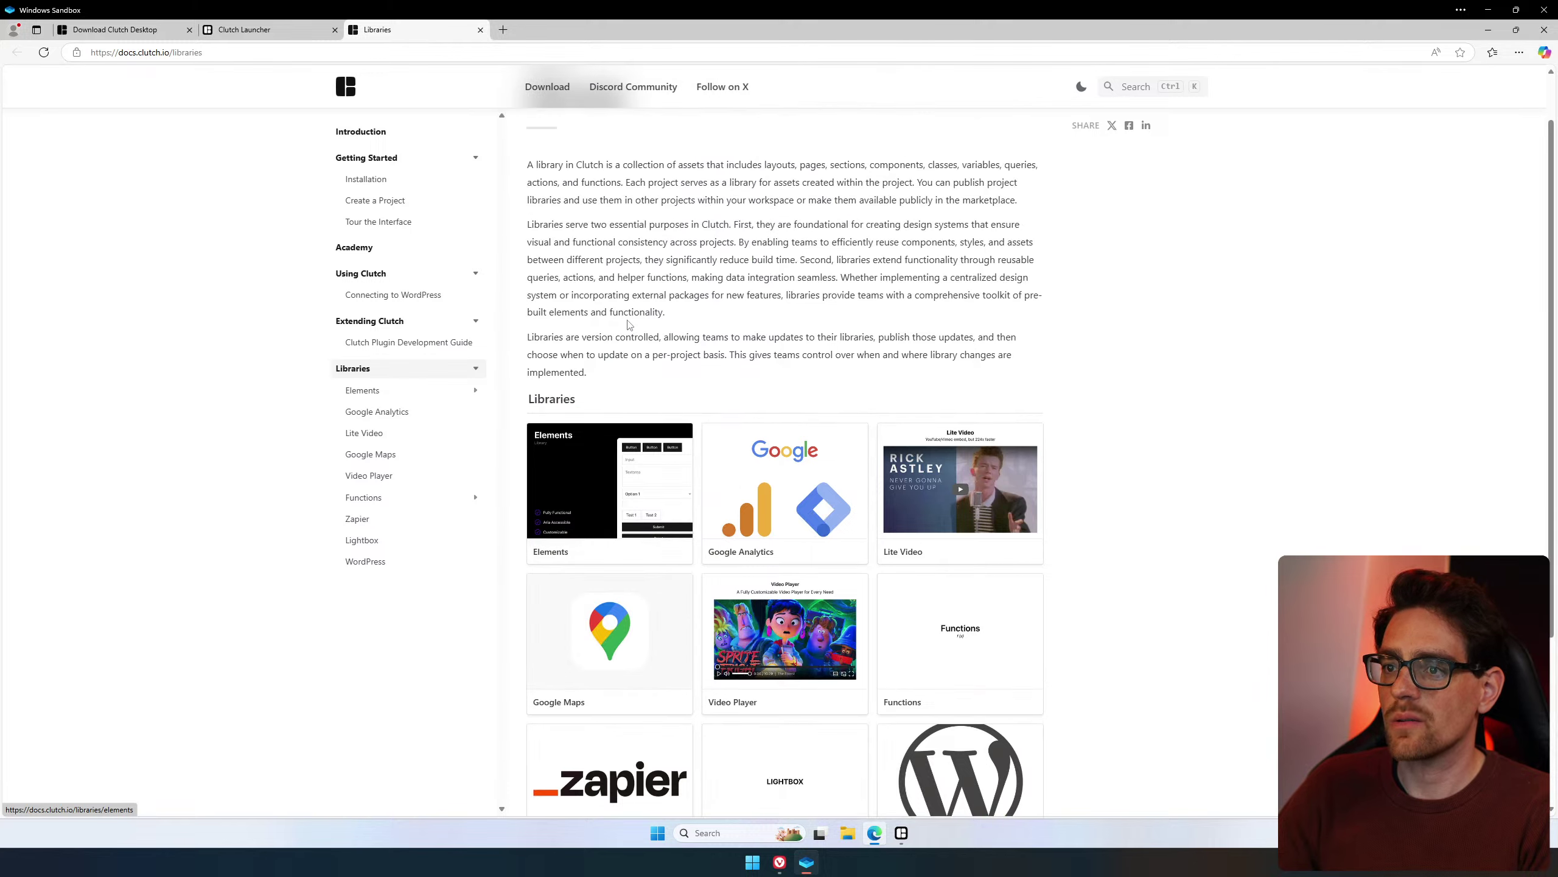
{"action": "scroll", "coordinate": [1109, 348], "scroll_direction": "down", "scroll_amount": 4}
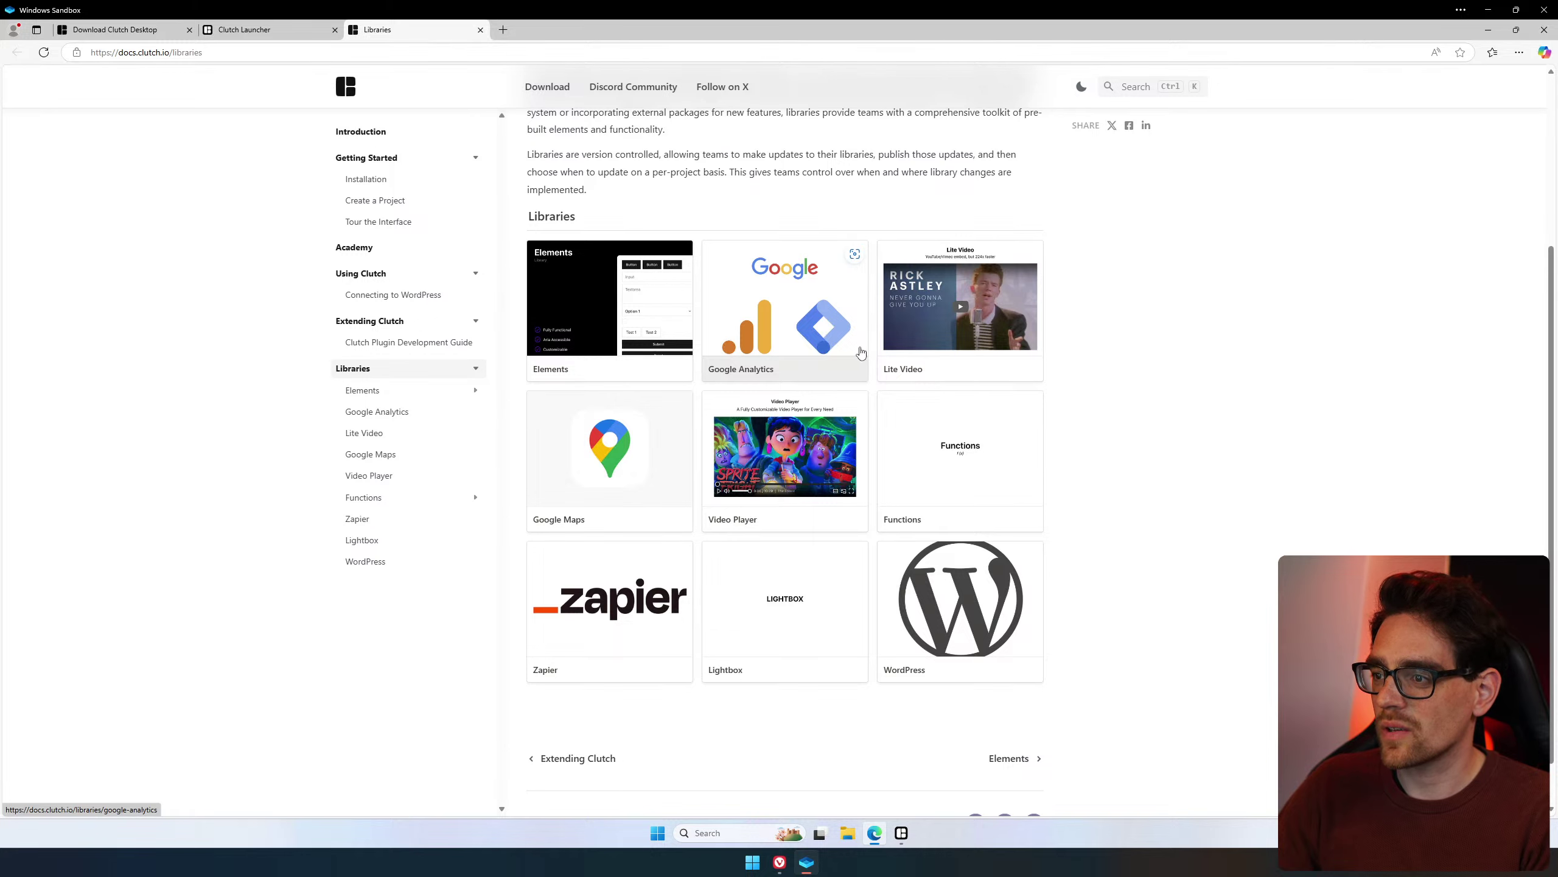
{"action": "scroll", "coordinate": [1008, 318], "scroll_direction": "down", "scroll_amount": 1}
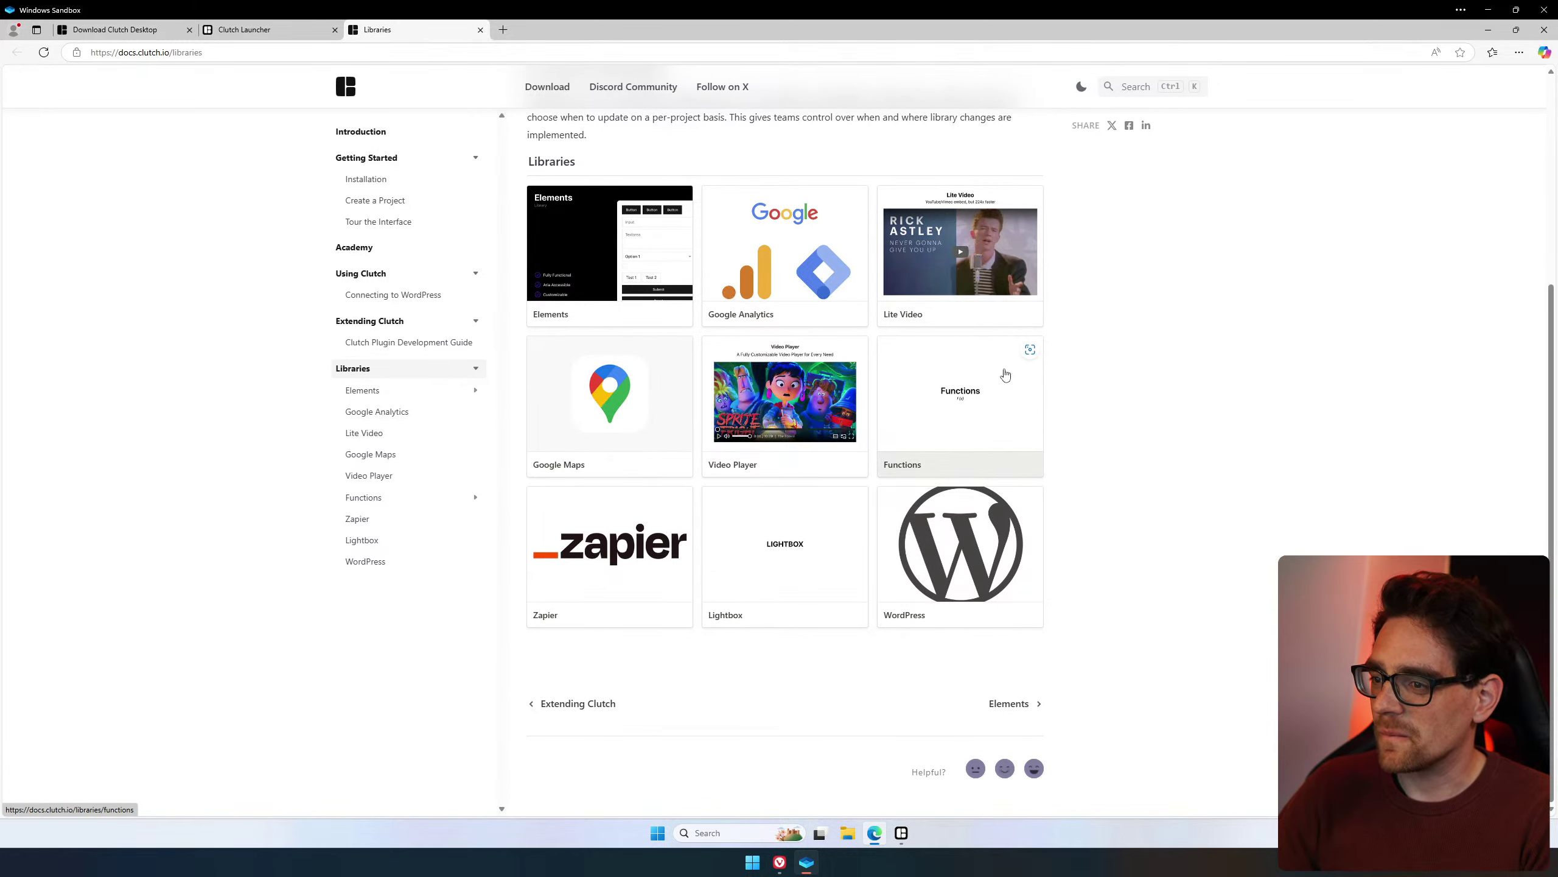
Return to Clutch, create the Web project from the WordPress template, and allow network access for Clutch and bun.
{"action": "left_click", "coordinate": [902, 832]}
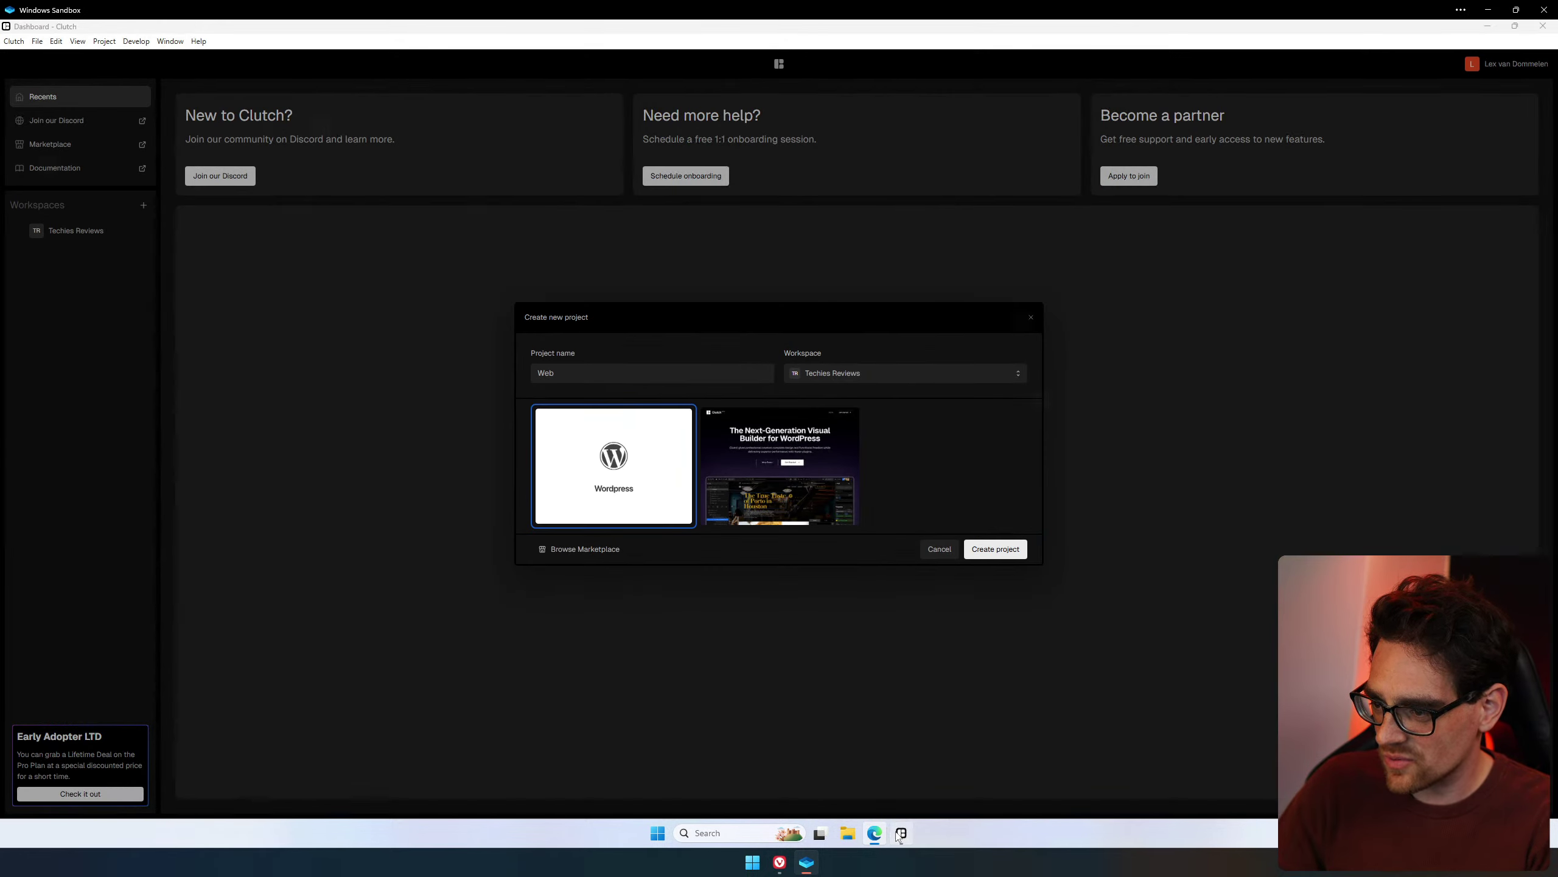
{"action": "left_click", "coordinate": [996, 550]}
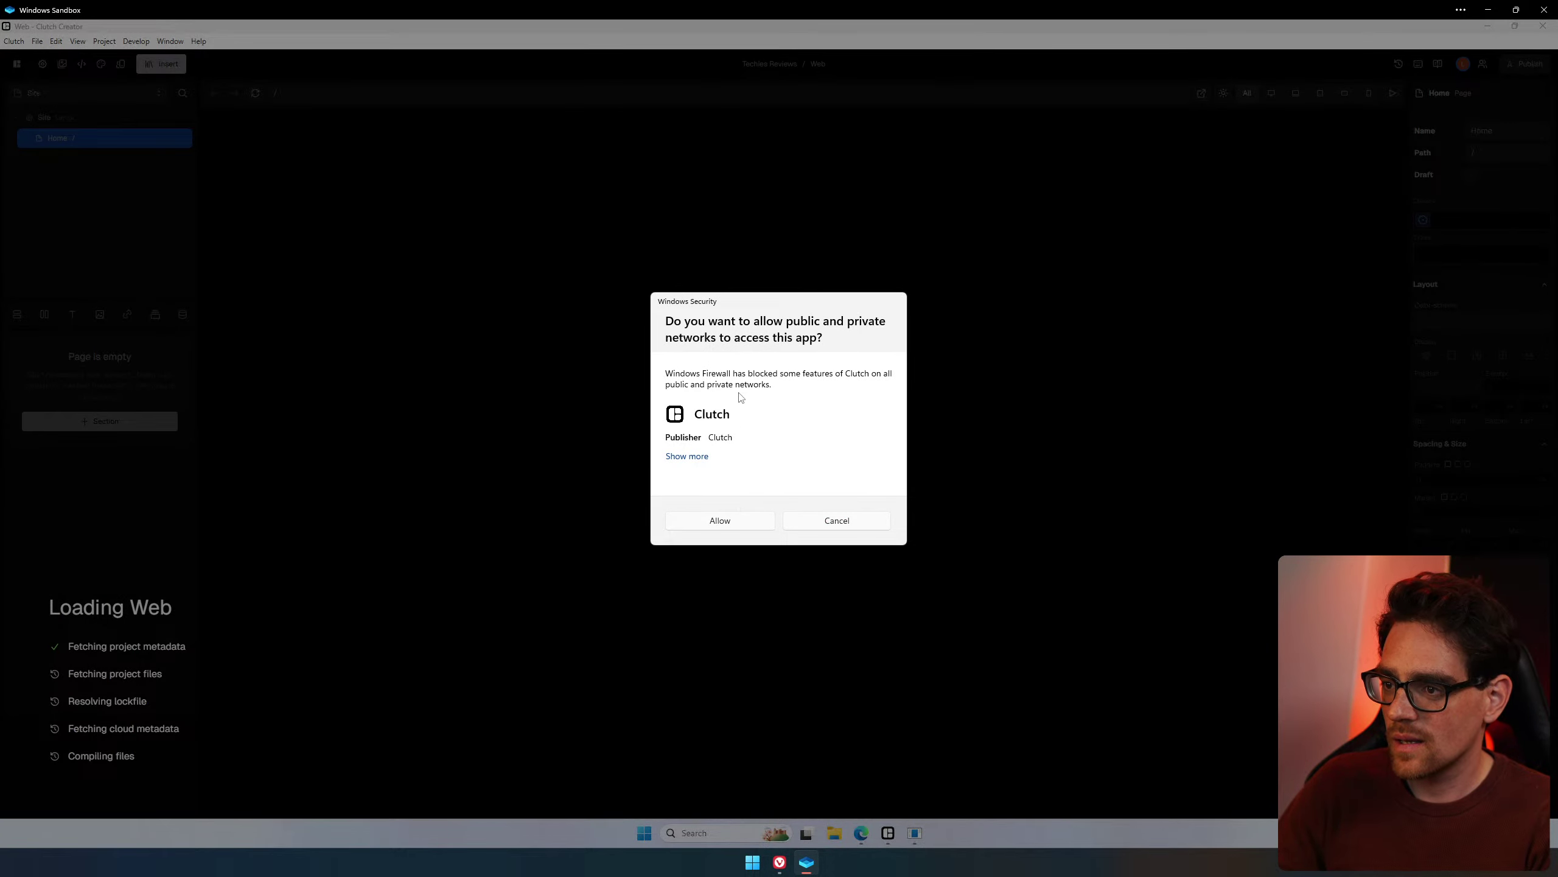
{"action": "left_click", "coordinate": [730, 521]}
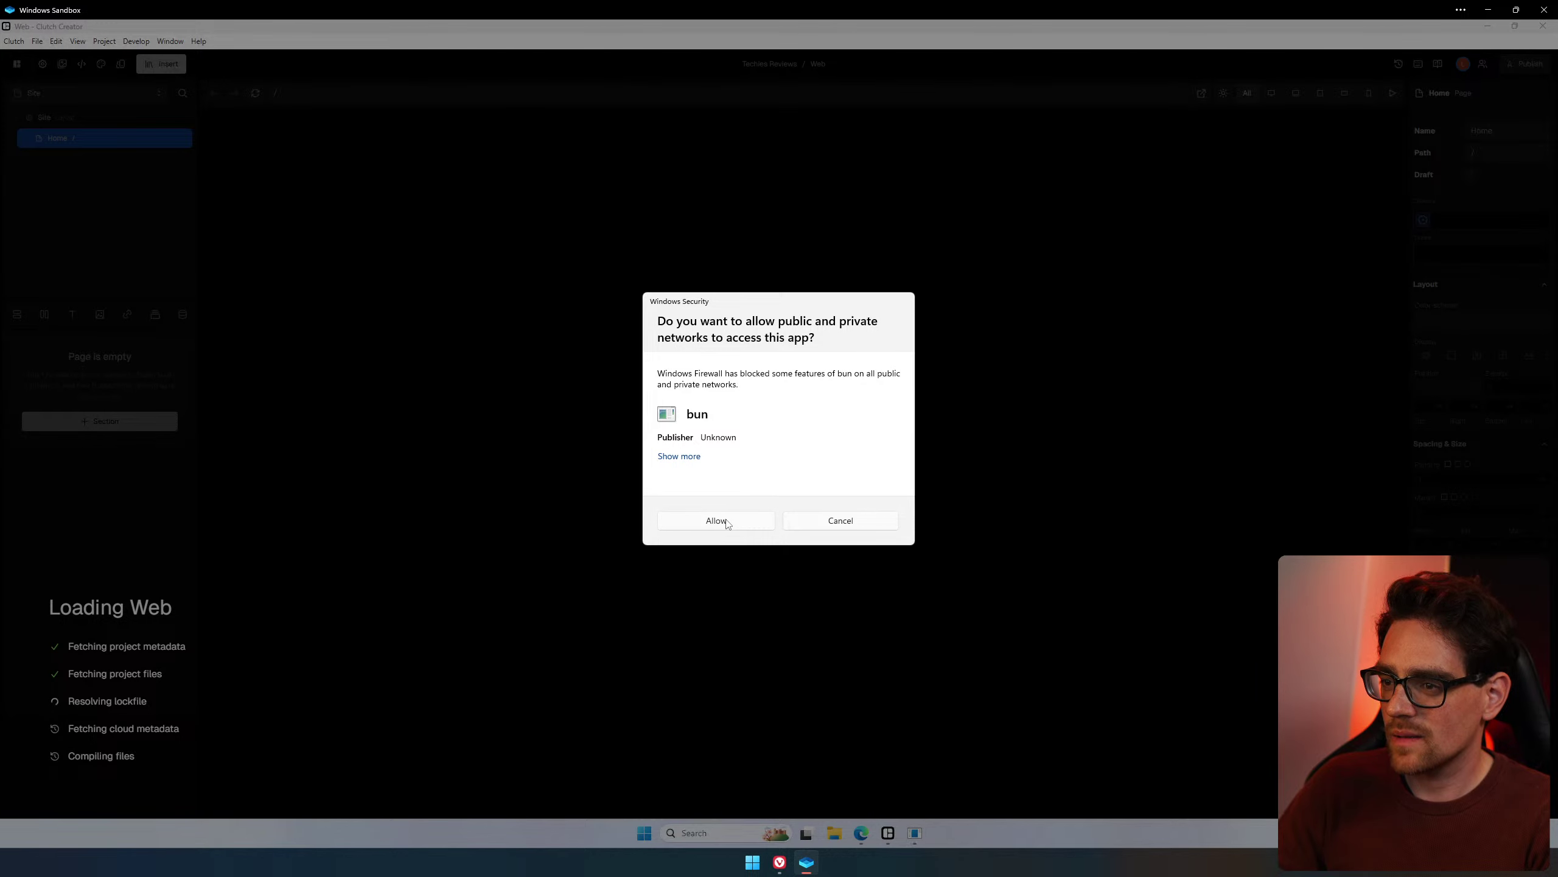
{"action": "left_click", "coordinate": [736, 523]}
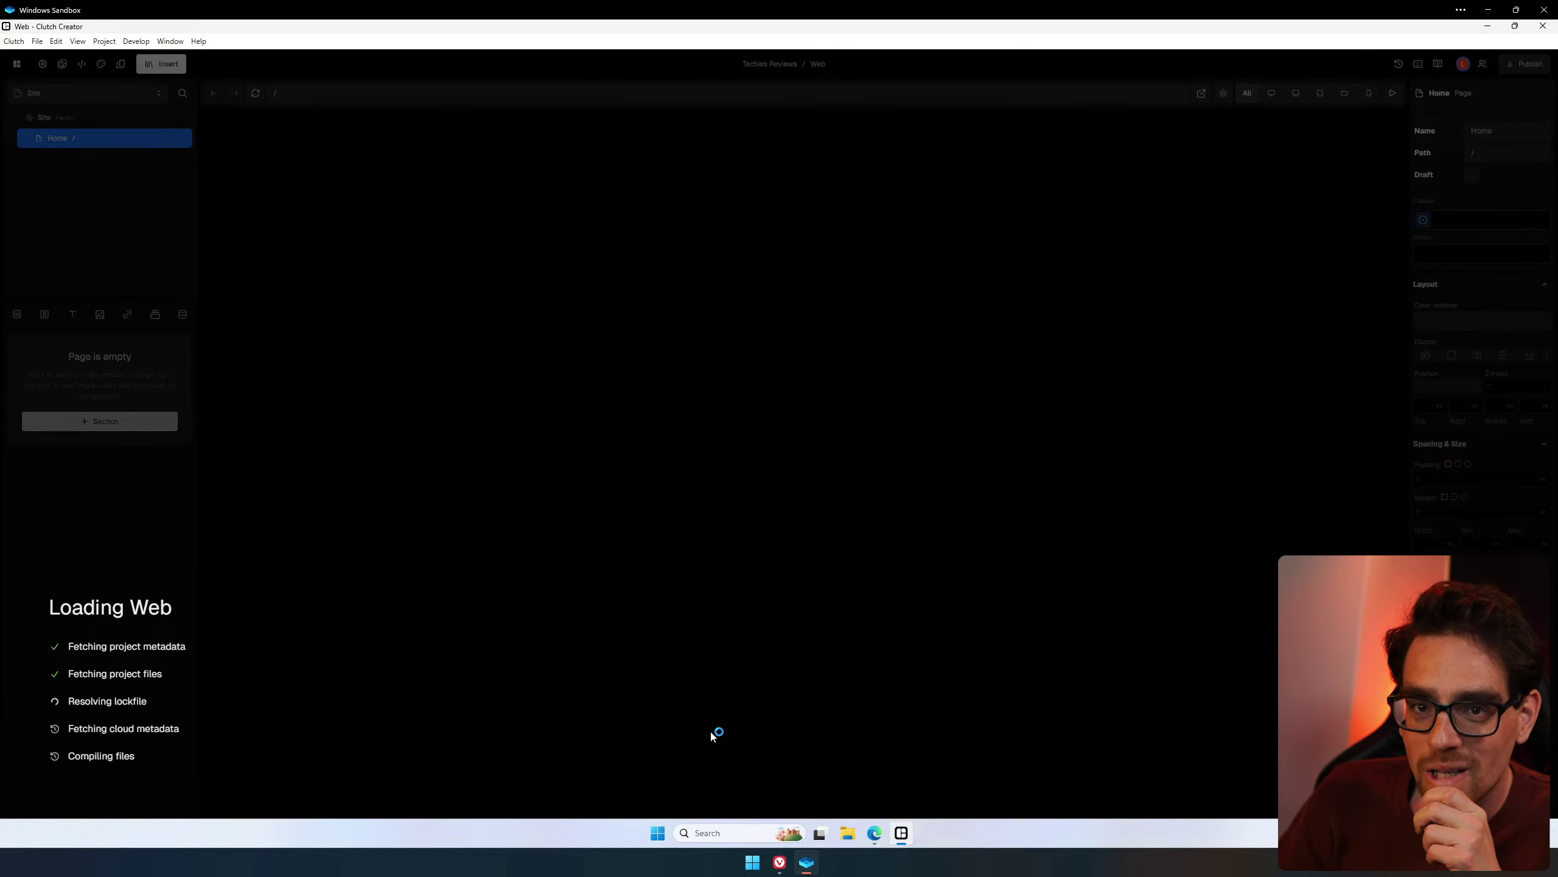
Switch to the Techies Review Gmail inbox and delete the Google security alert and the InstaWP site-ready email.
{"action": "left_click", "coordinate": [785, 869]}
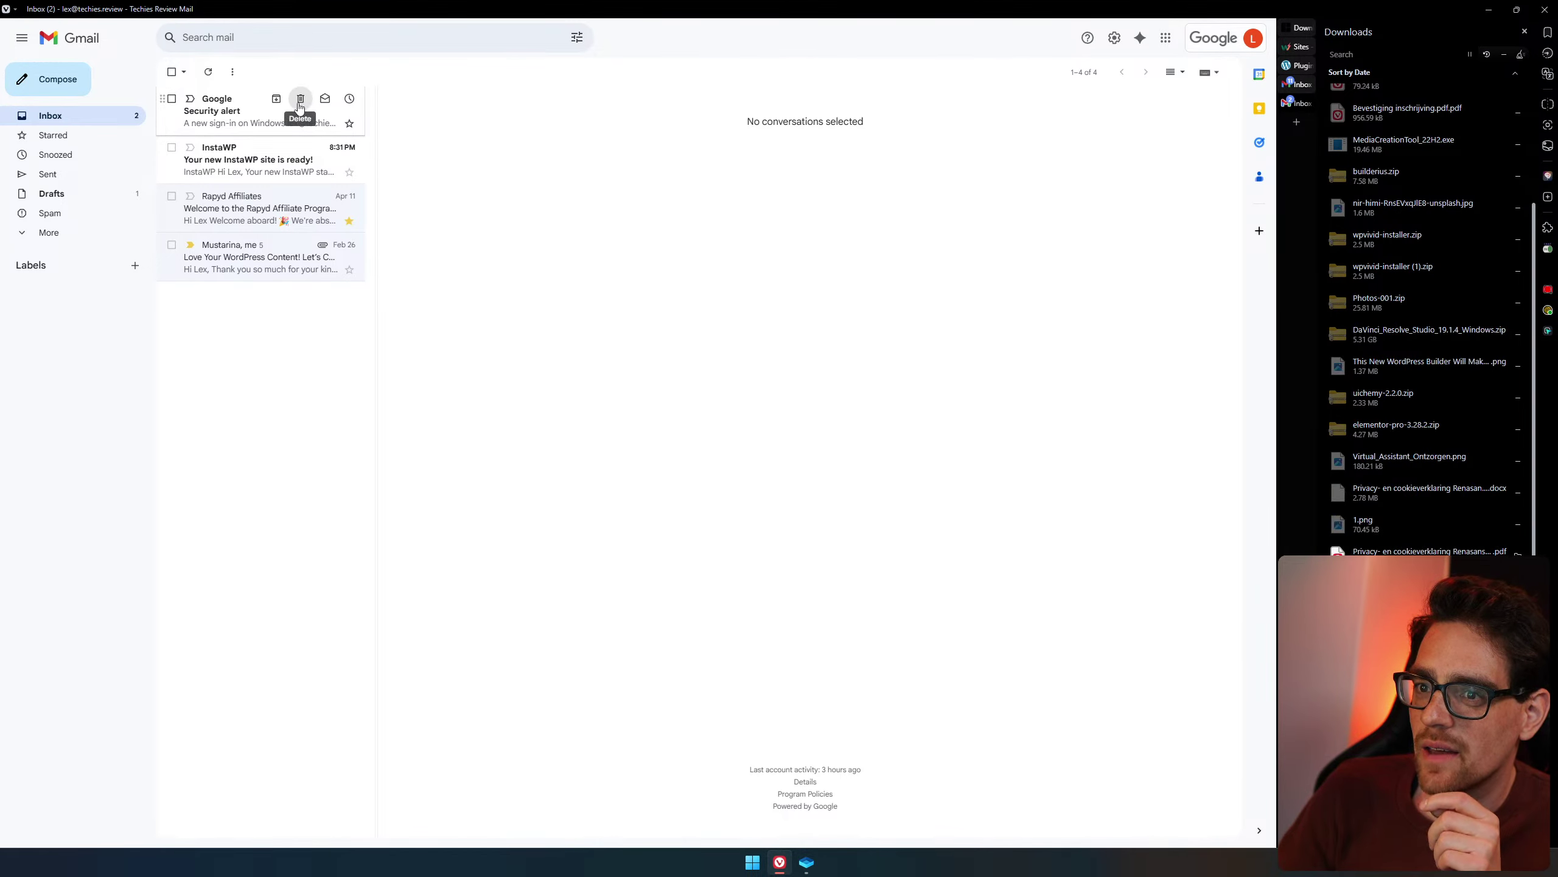
{"action": "left_click", "coordinate": [300, 99]}
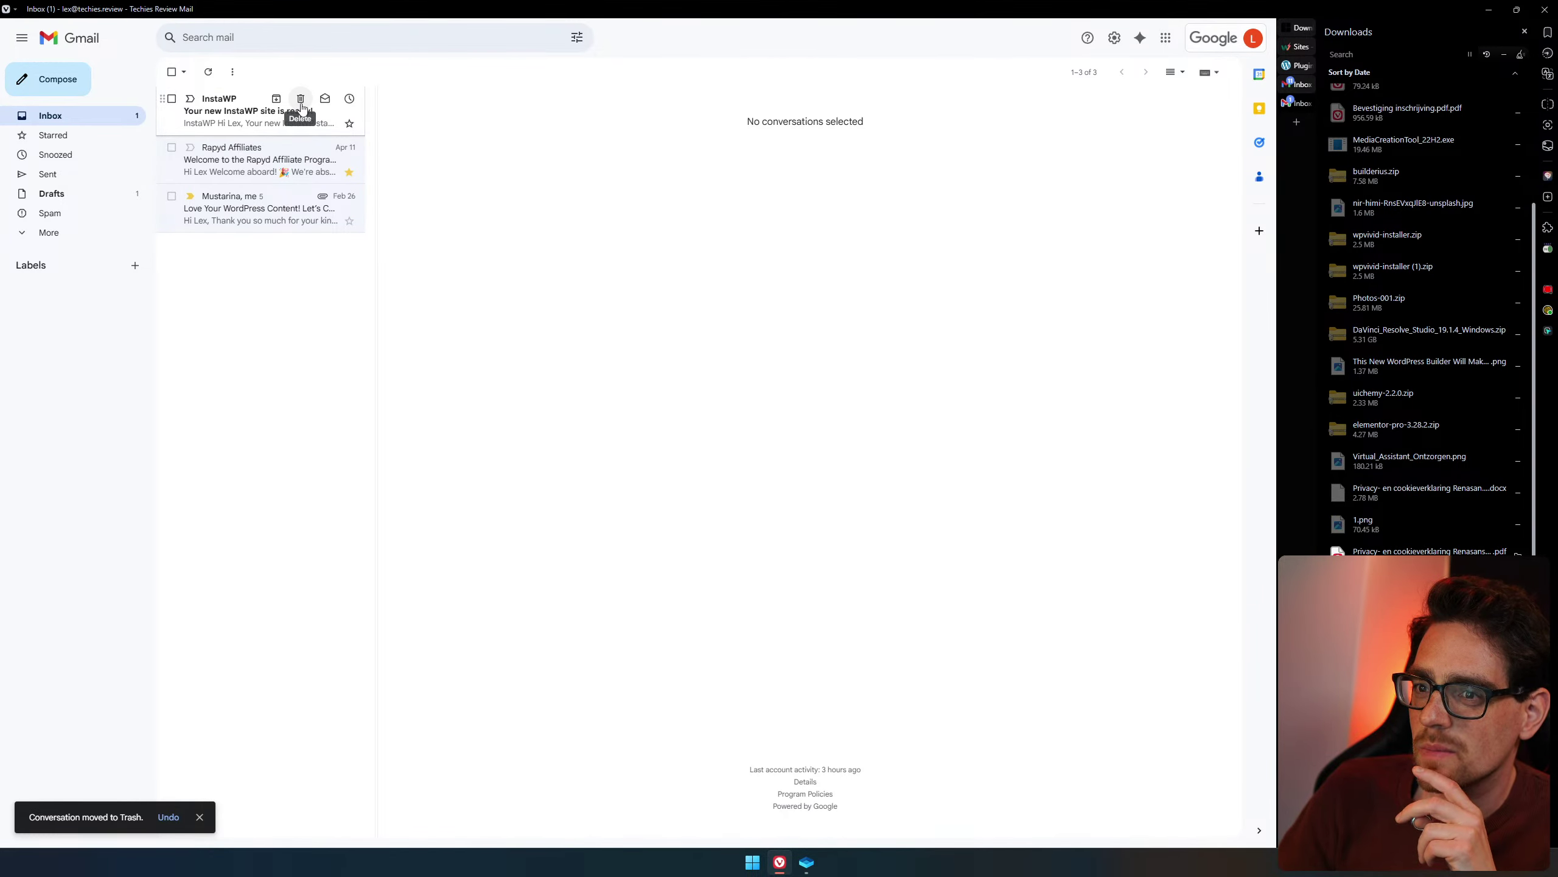
{"action": "left_click", "coordinate": [300, 98]}
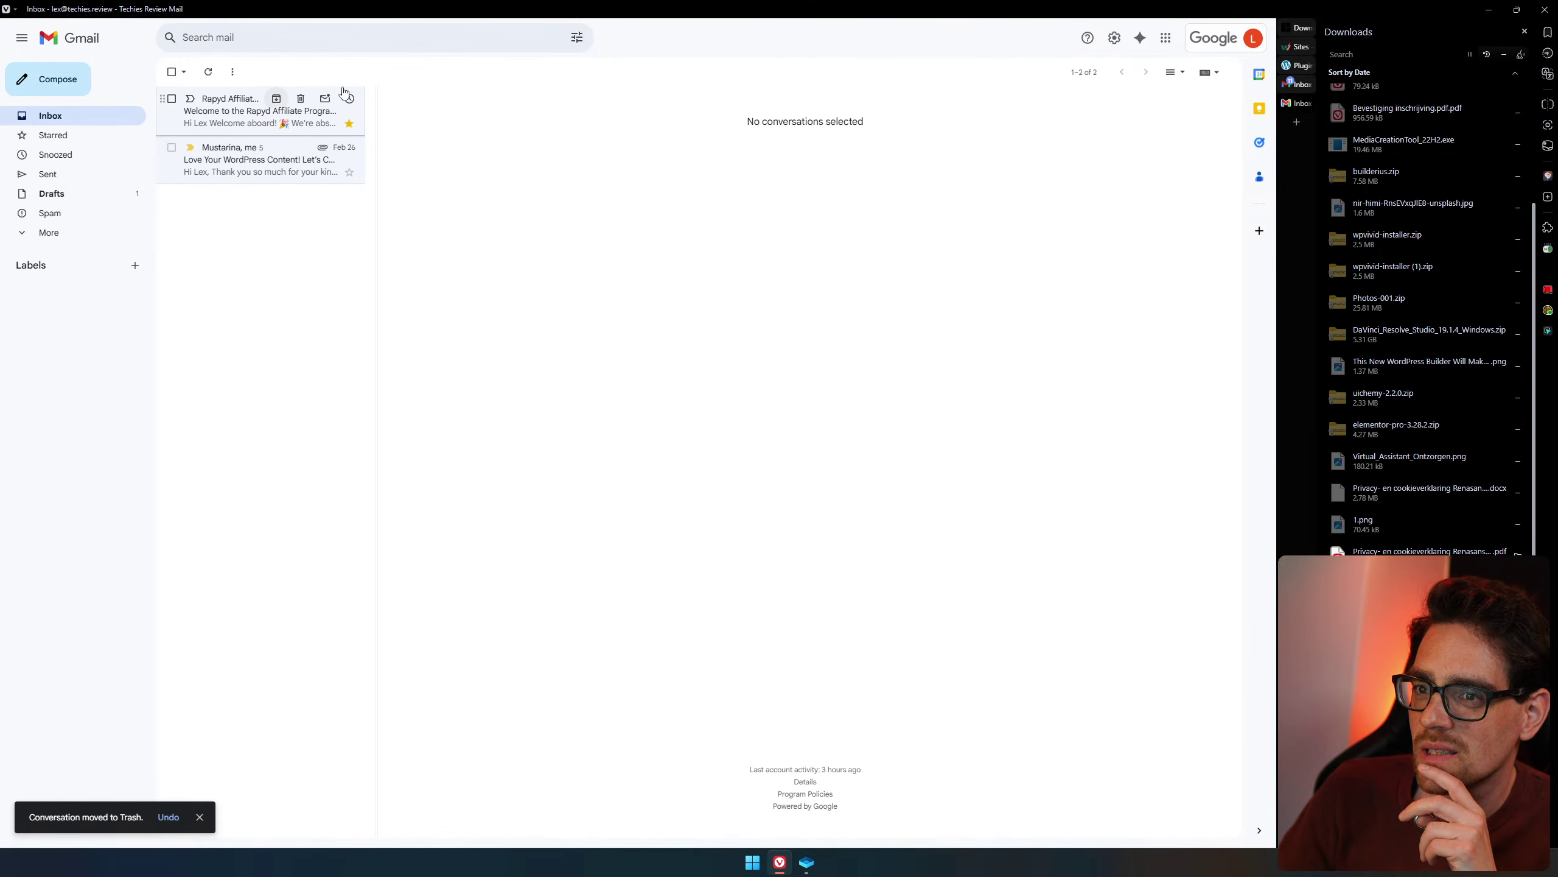
Open the other Gmail inbox and delete its three newest emails: the community live notice, the Google security alert and the YouTube live notice.
{"action": "left_click", "coordinate": [1300, 86]}
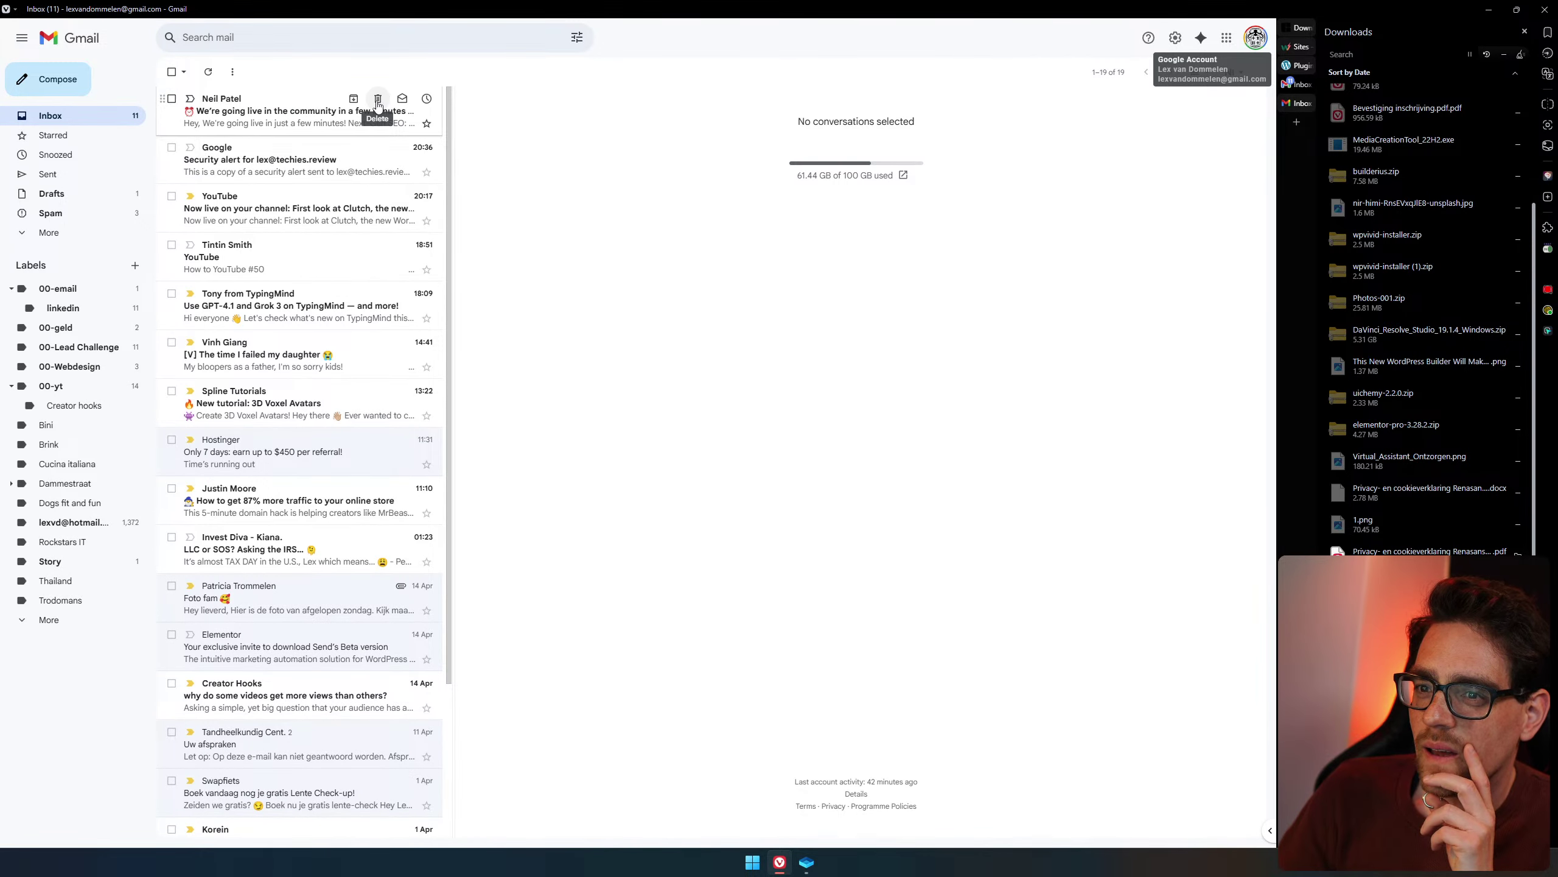
{"action": "left_click", "coordinate": [378, 99]}
{"action": "left_click", "coordinate": [377, 99]}
{"action": "left_click", "coordinate": [378, 100]}
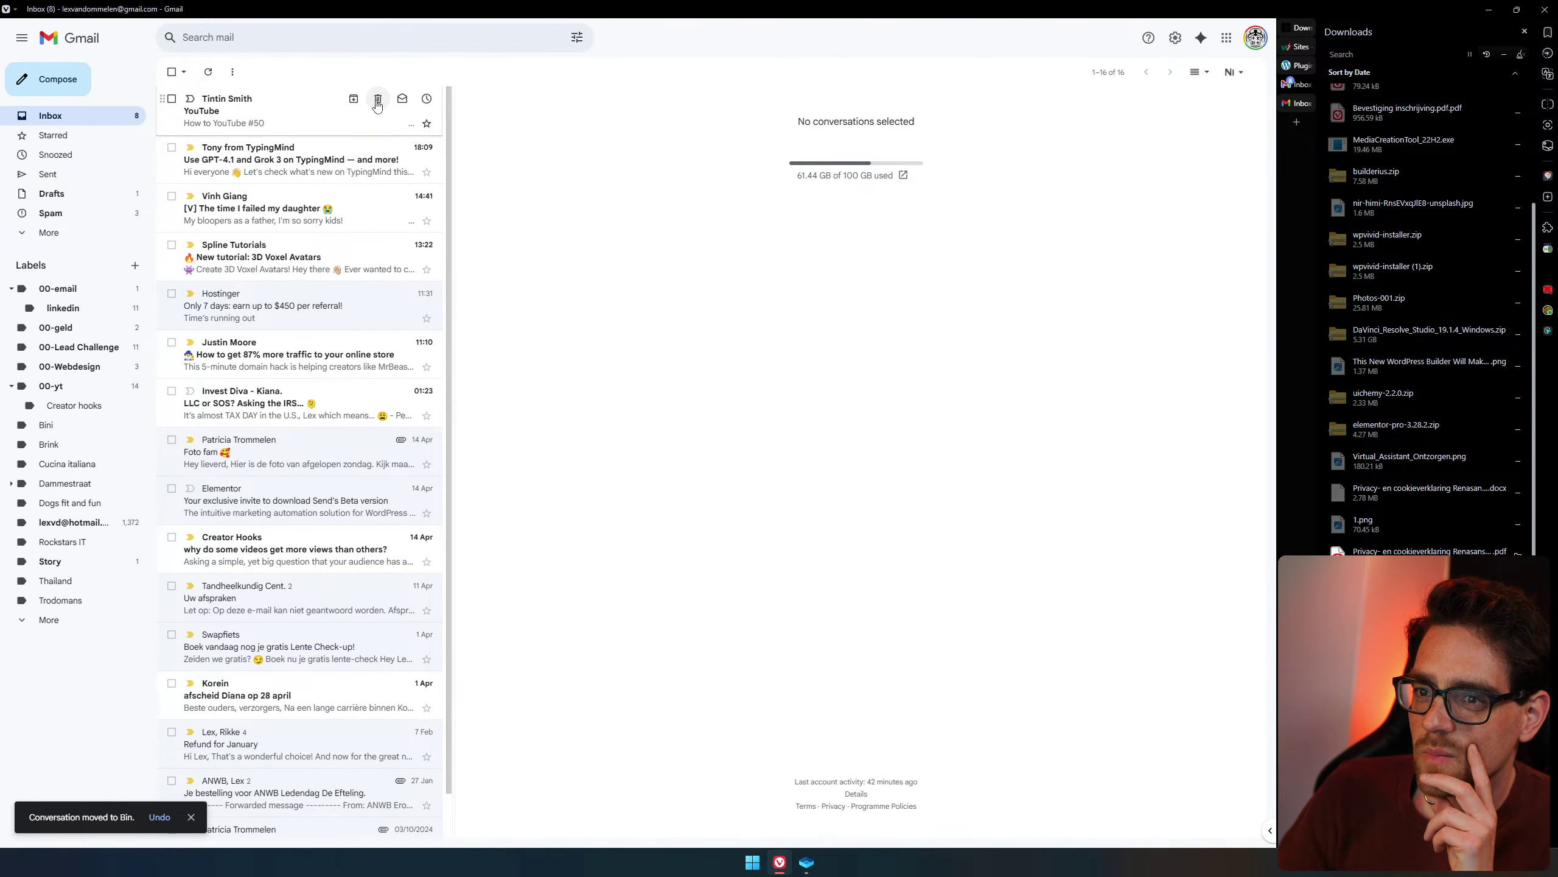
Read through the "How to YouTube #50" newsletter email and mark it as unread.
{"action": "left_click", "coordinate": [260, 113]}
{"action": "scroll", "coordinate": [874, 540], "scroll_direction": "down", "scroll_amount": 6}
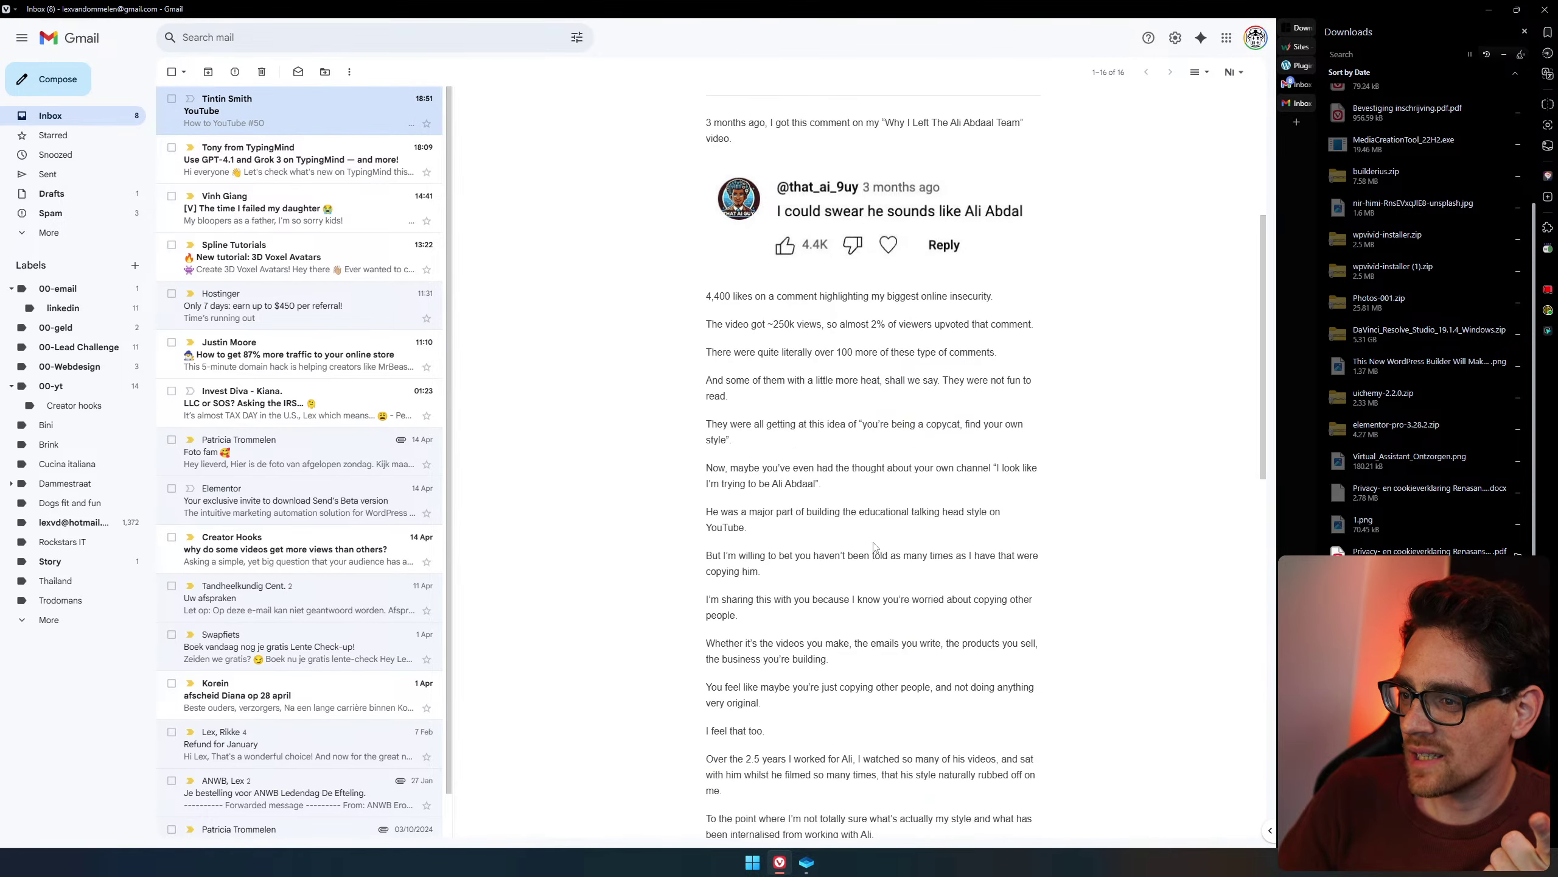
{"action": "left_click_drag", "start_coordinate": [731, 295], "coordinate": [728, 395]}
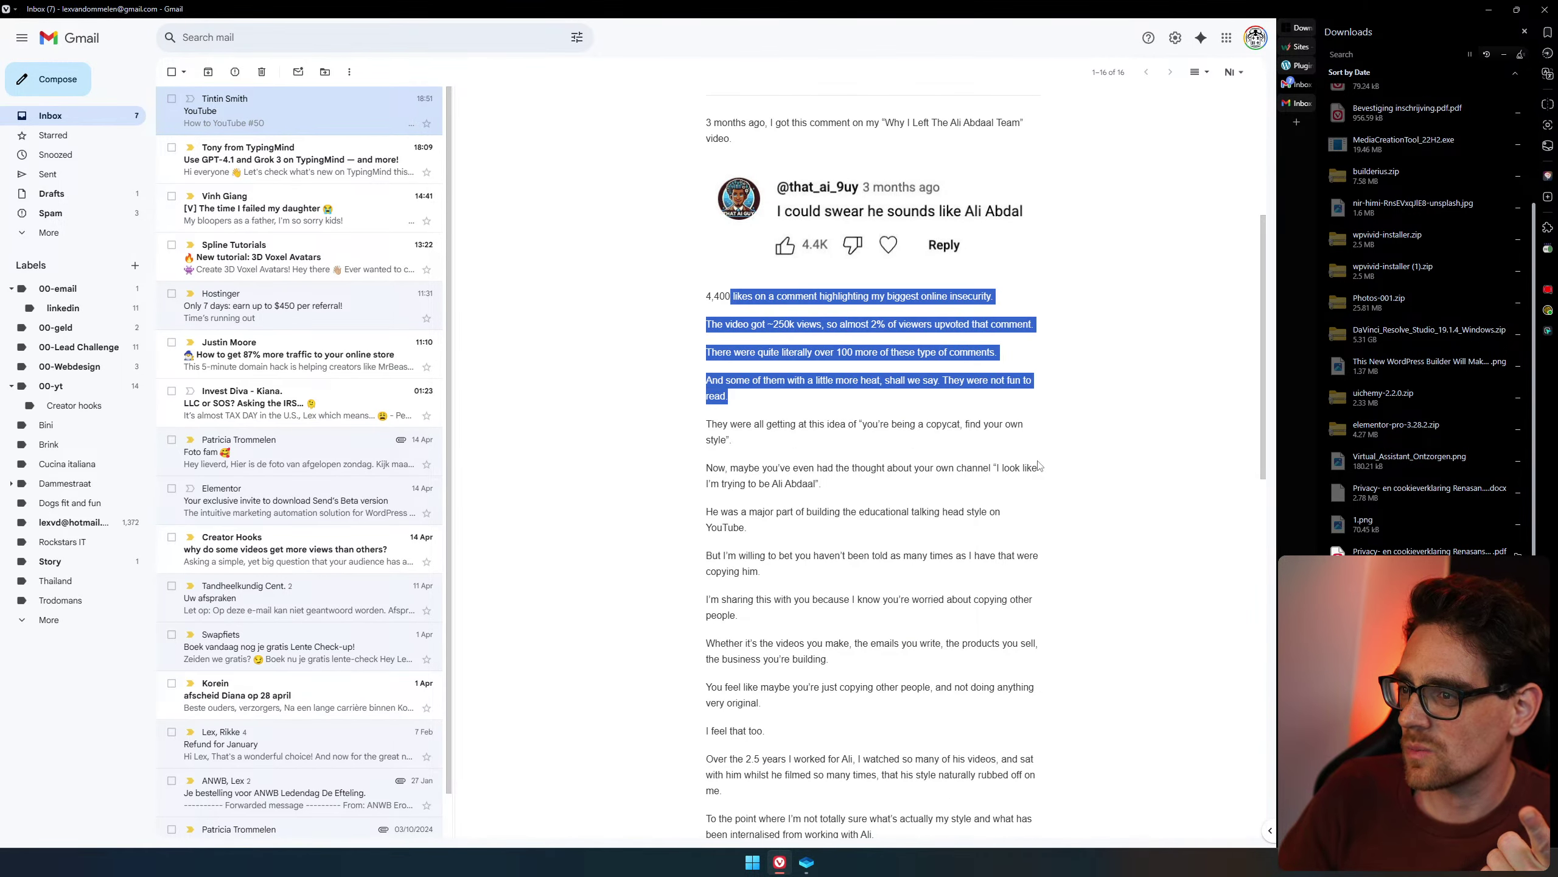
{"action": "left_click", "coordinate": [1040, 467]}
{"action": "scroll", "coordinate": [1039, 465], "scroll_direction": "up", "scroll_amount": 3}
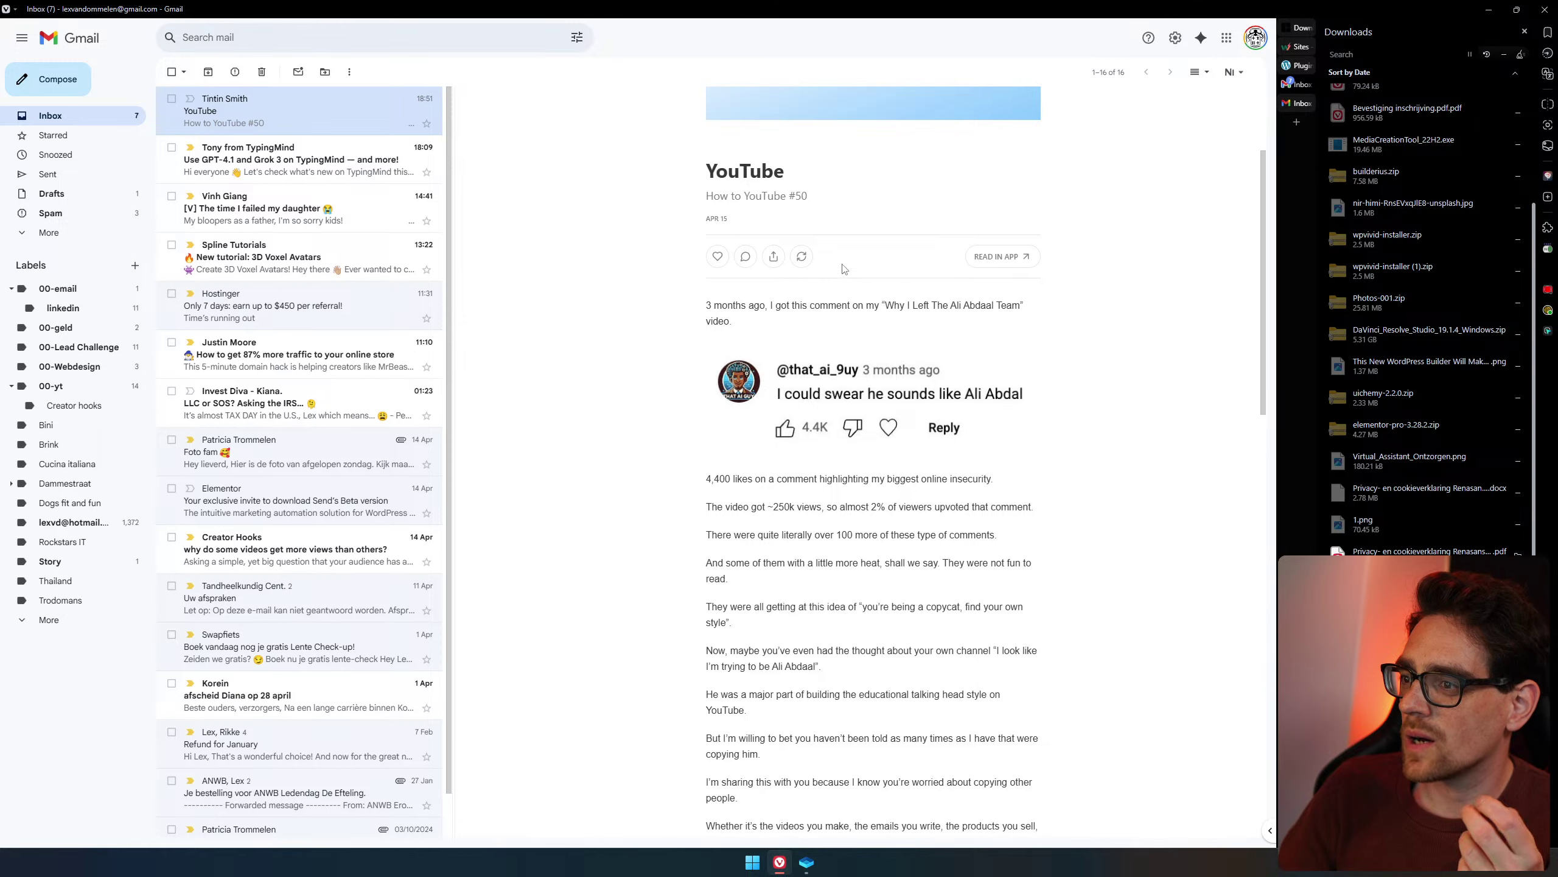
{"action": "left_click_drag", "start_coordinate": [699, 167], "coordinate": [791, 171]}
{"action": "scroll", "coordinate": [1043, 497], "scroll_direction": "down", "scroll_amount": 6}
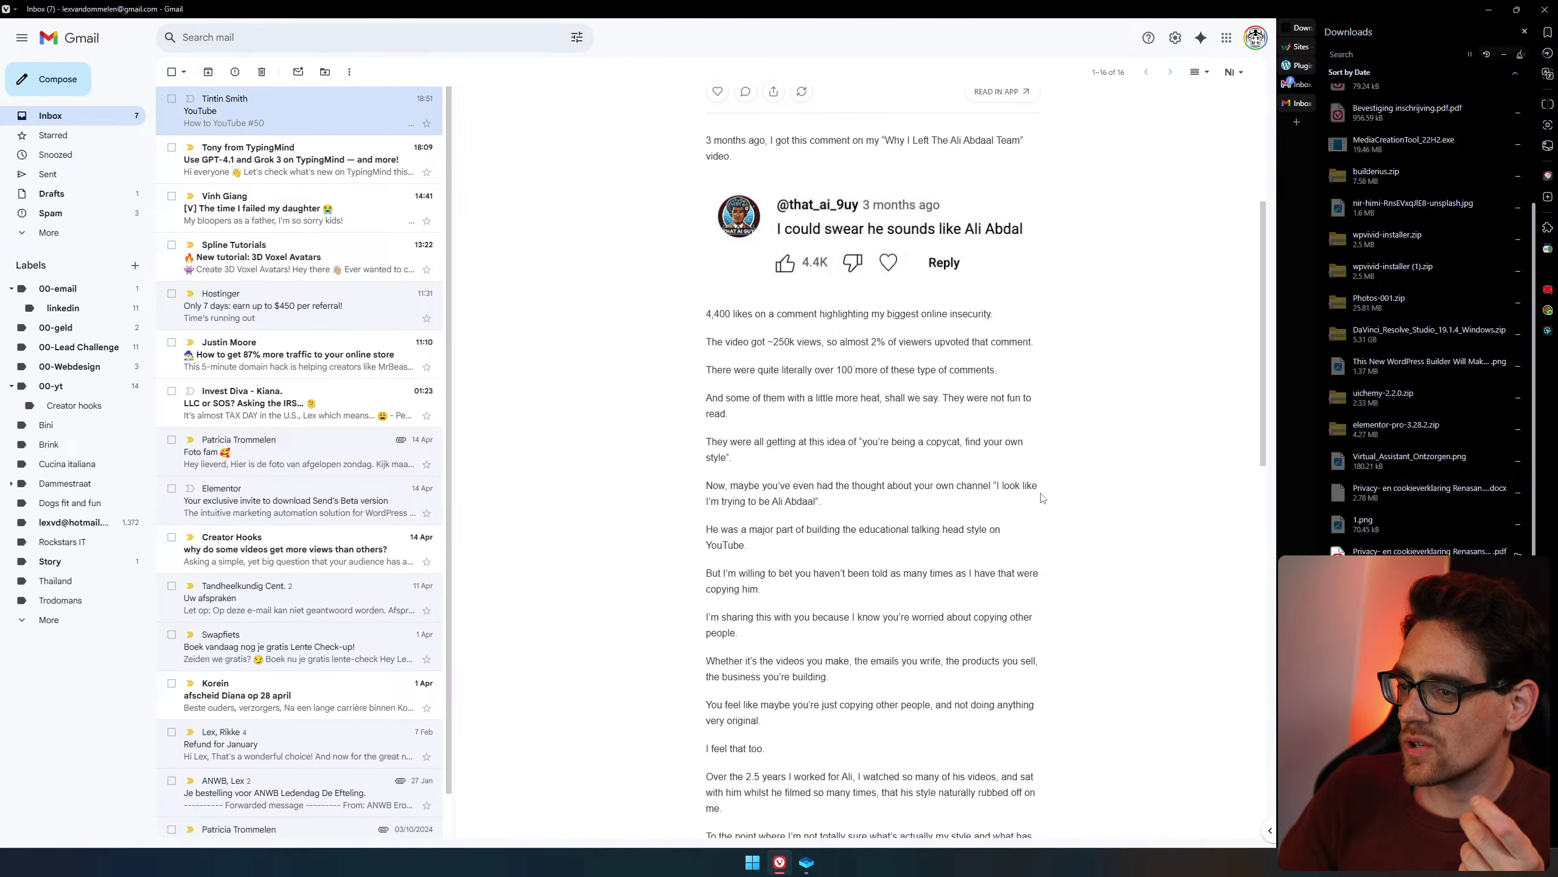
{"action": "scroll", "coordinate": [1040, 487], "scroll_direction": "down", "scroll_amount": 15}
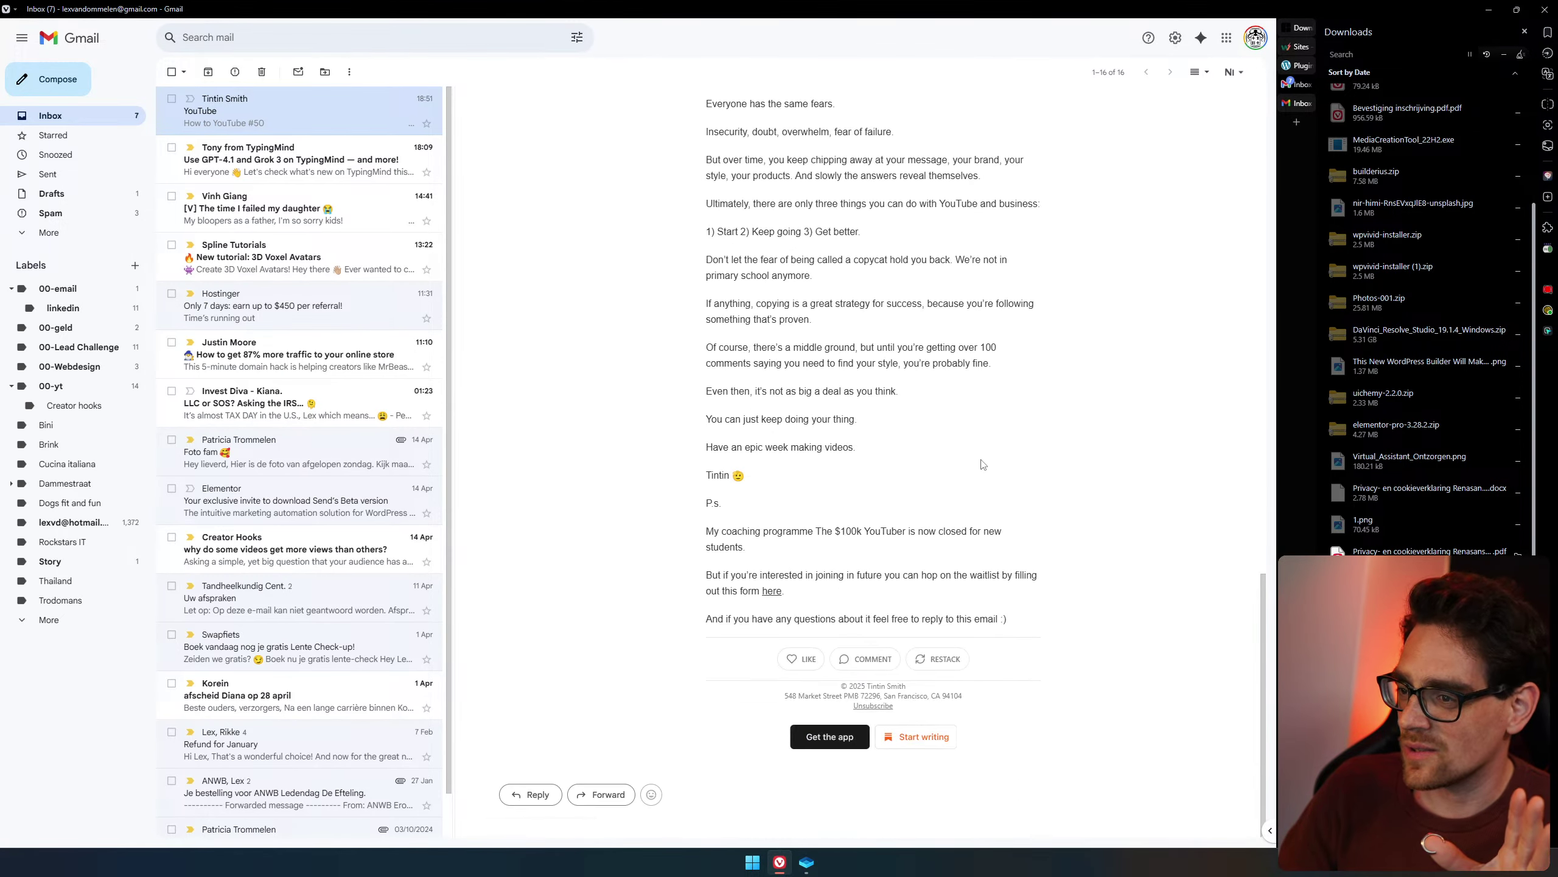
{"action": "scroll", "coordinate": [929, 574], "scroll_direction": "up", "scroll_amount": 8}
{"action": "scroll", "coordinate": [938, 556], "scroll_direction": "down", "scroll_amount": 8}
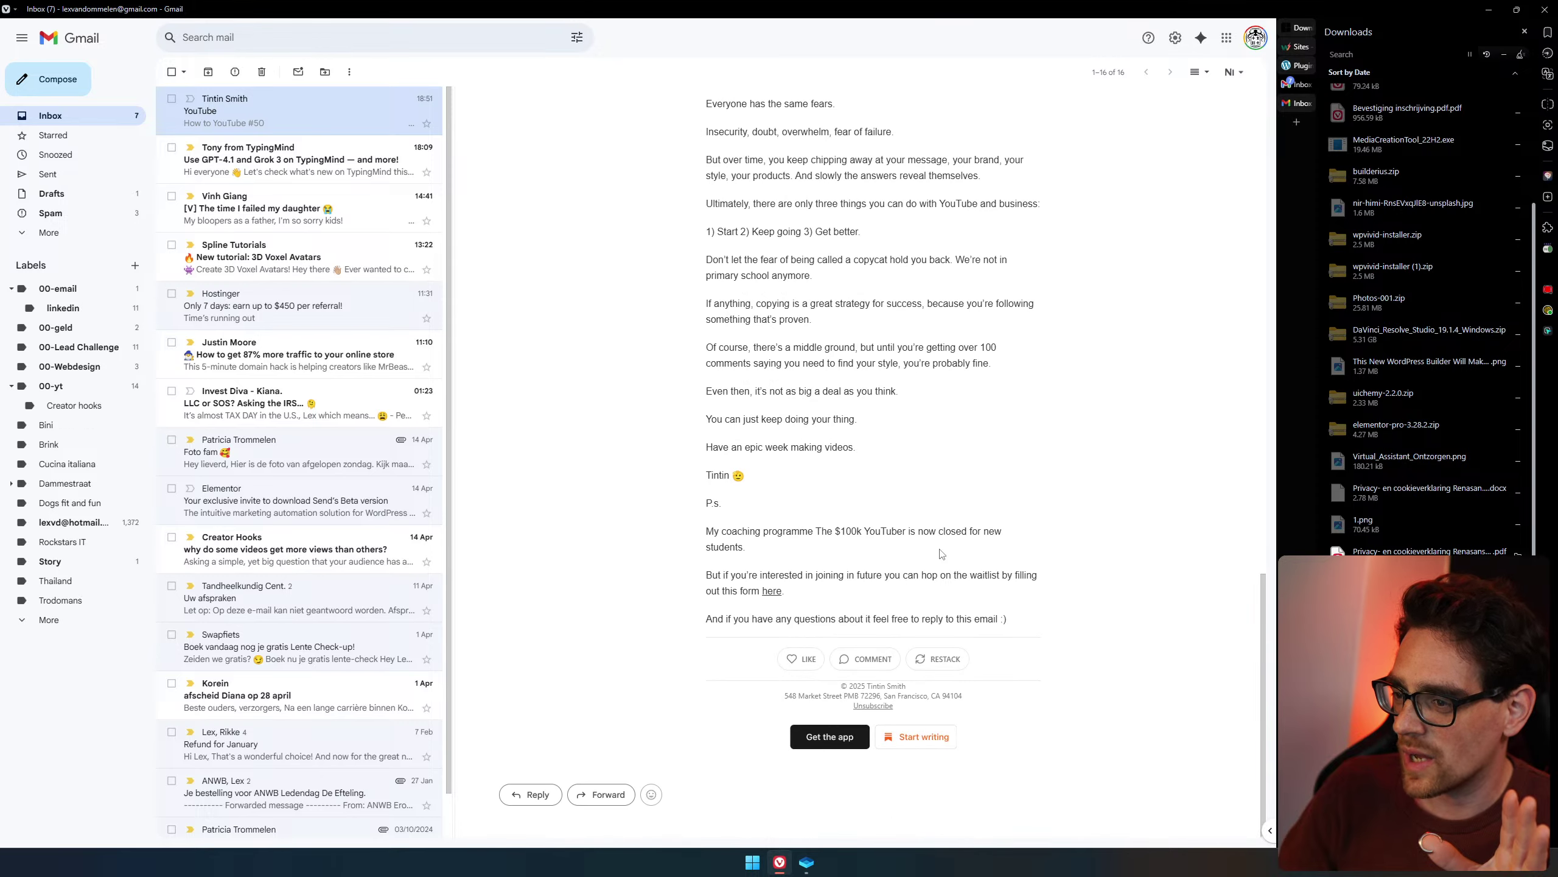
{"action": "scroll", "coordinate": [581, 296], "scroll_direction": "up", "scroll_amount": 5}
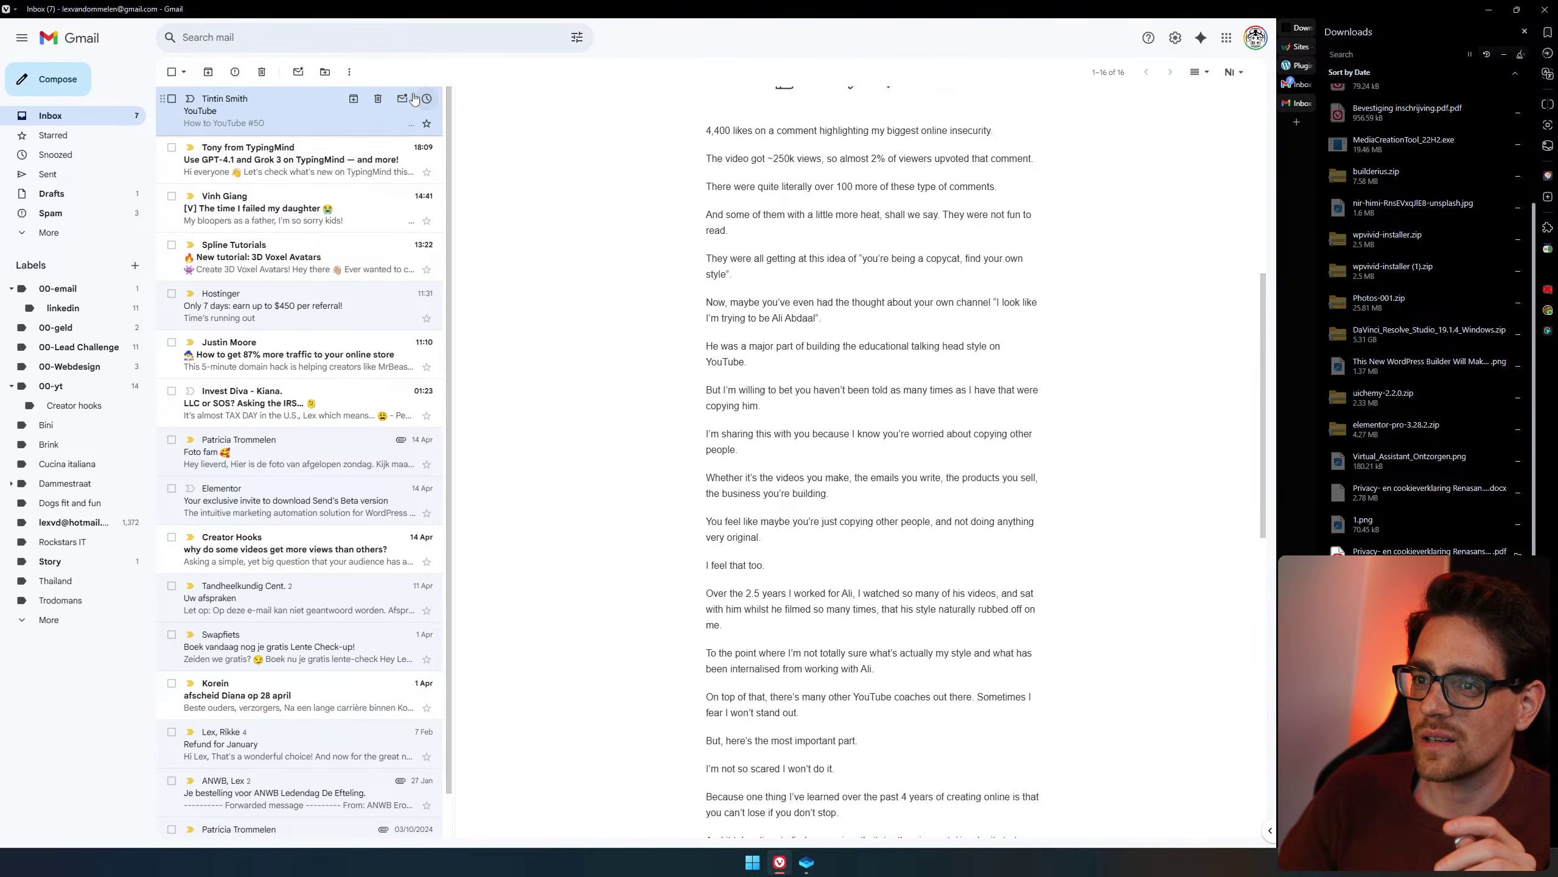
{"action": "left_click", "coordinate": [402, 98]}
Read through the "Use GPT-4.1 and Grok 3 on TypingMind" email and delete it.
{"action": "left_click", "coordinate": [295, 159]}
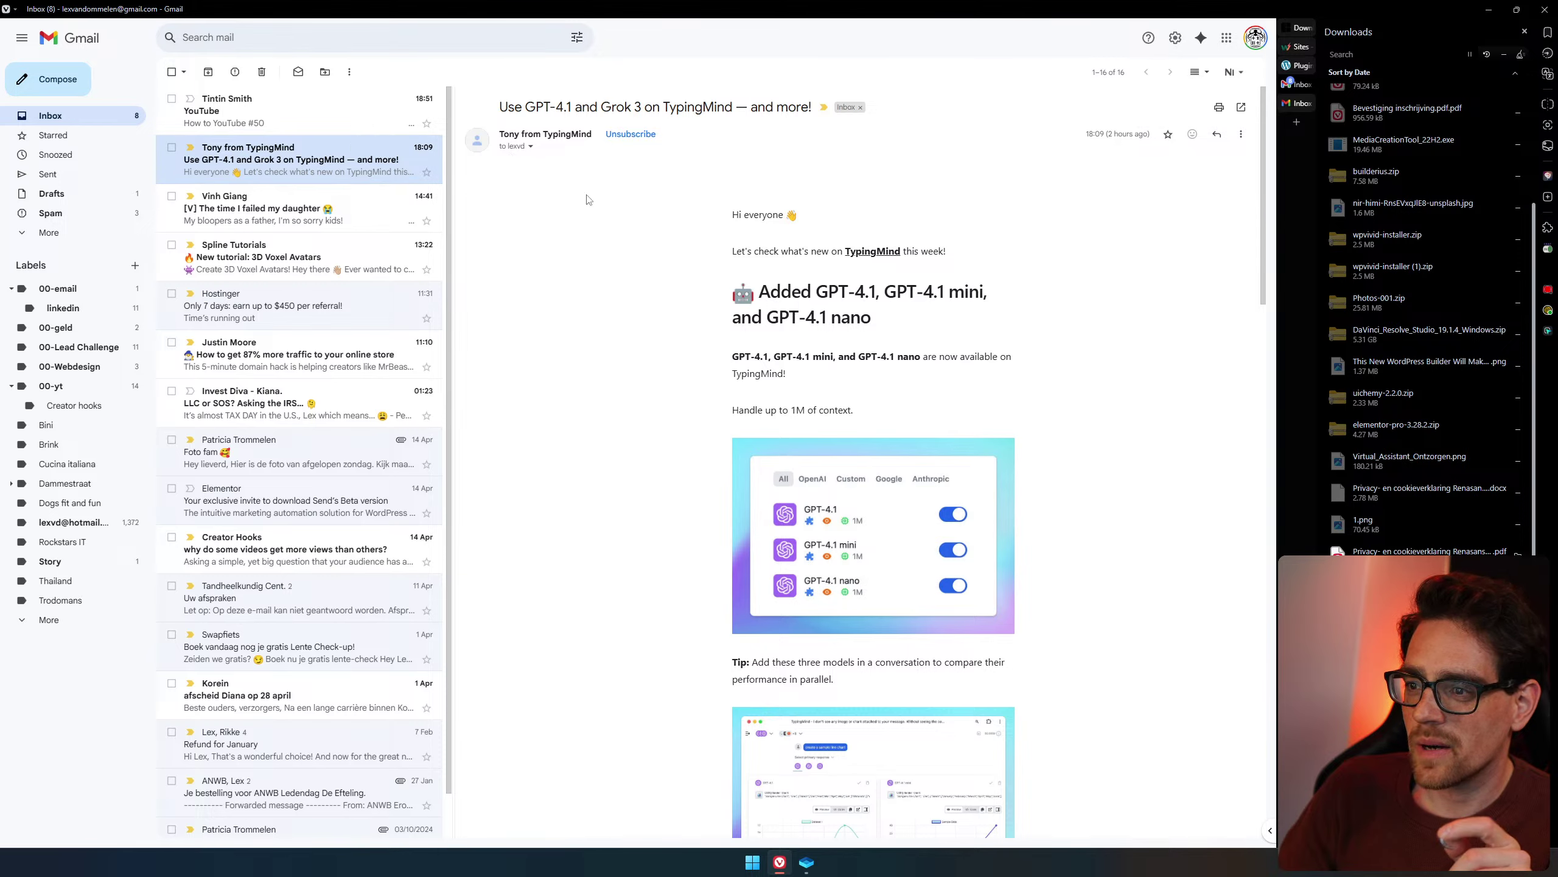
{"action": "scroll", "coordinate": [887, 279], "scroll_direction": "down", "scroll_amount": 8}
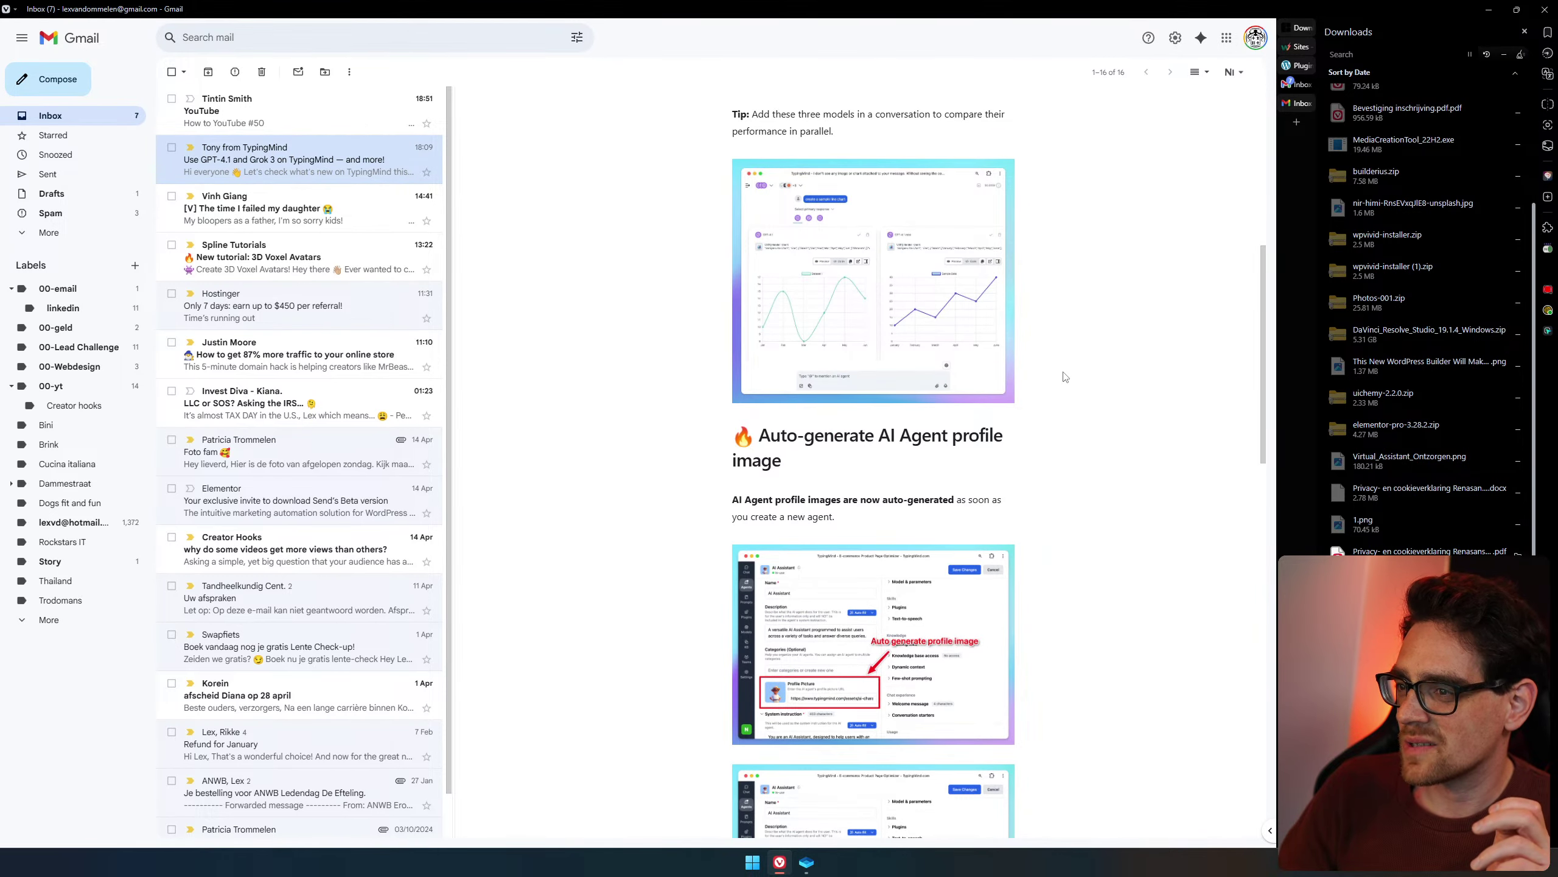
{"action": "scroll", "coordinate": [1066, 376], "scroll_direction": "up", "scroll_amount": 5}
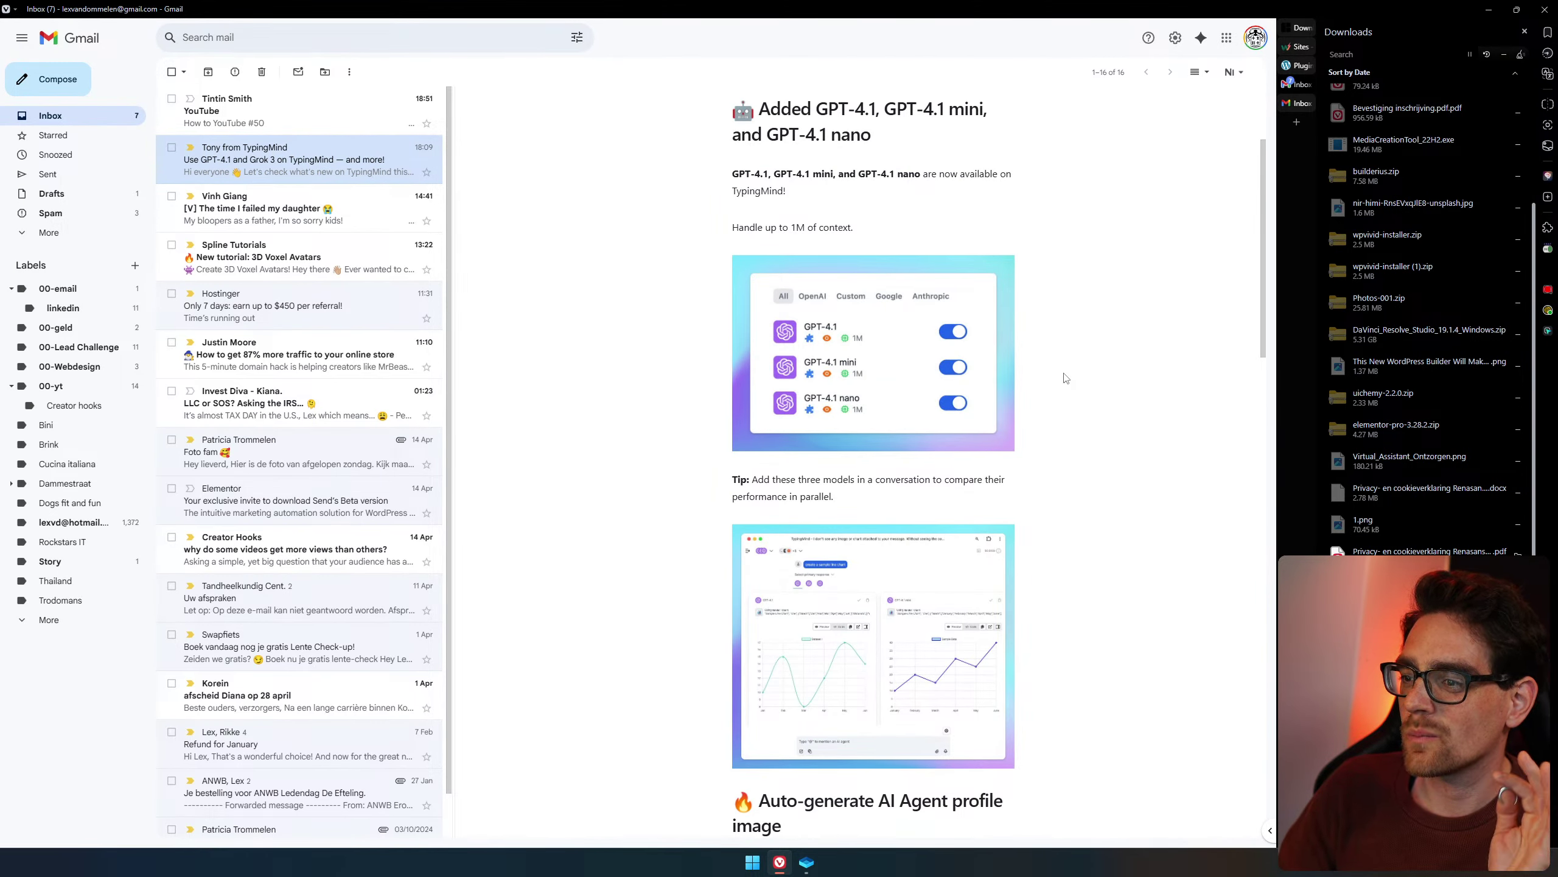
{"action": "scroll", "coordinate": [1066, 378], "scroll_direction": "down", "scroll_amount": 10}
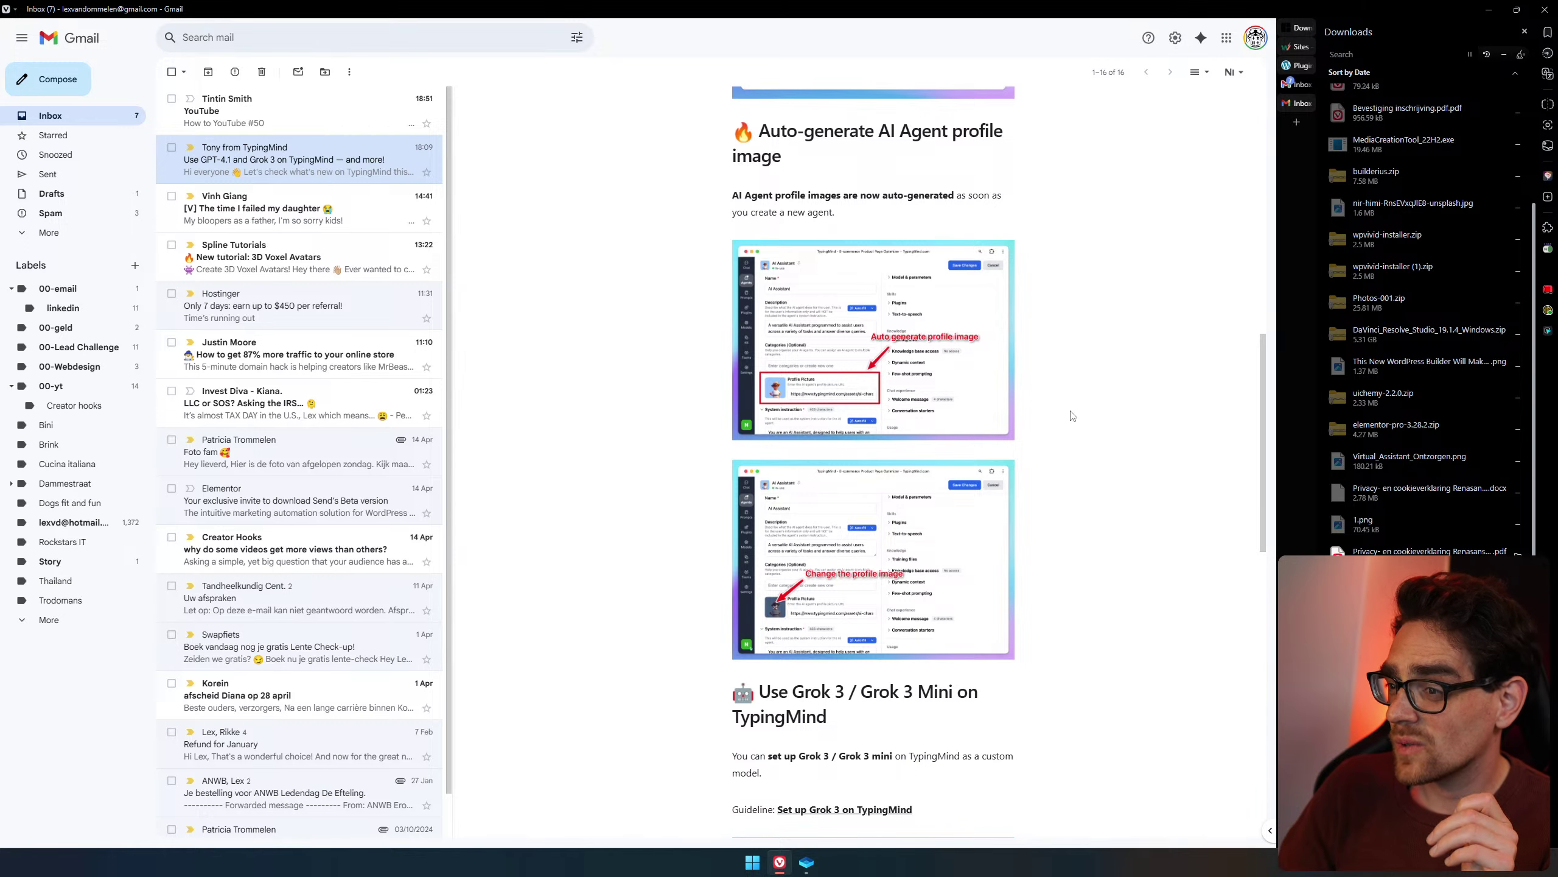
{"action": "left_click_drag", "start_coordinate": [781, 131], "coordinate": [921, 167]}
{"action": "left_click", "coordinate": [759, 146]}
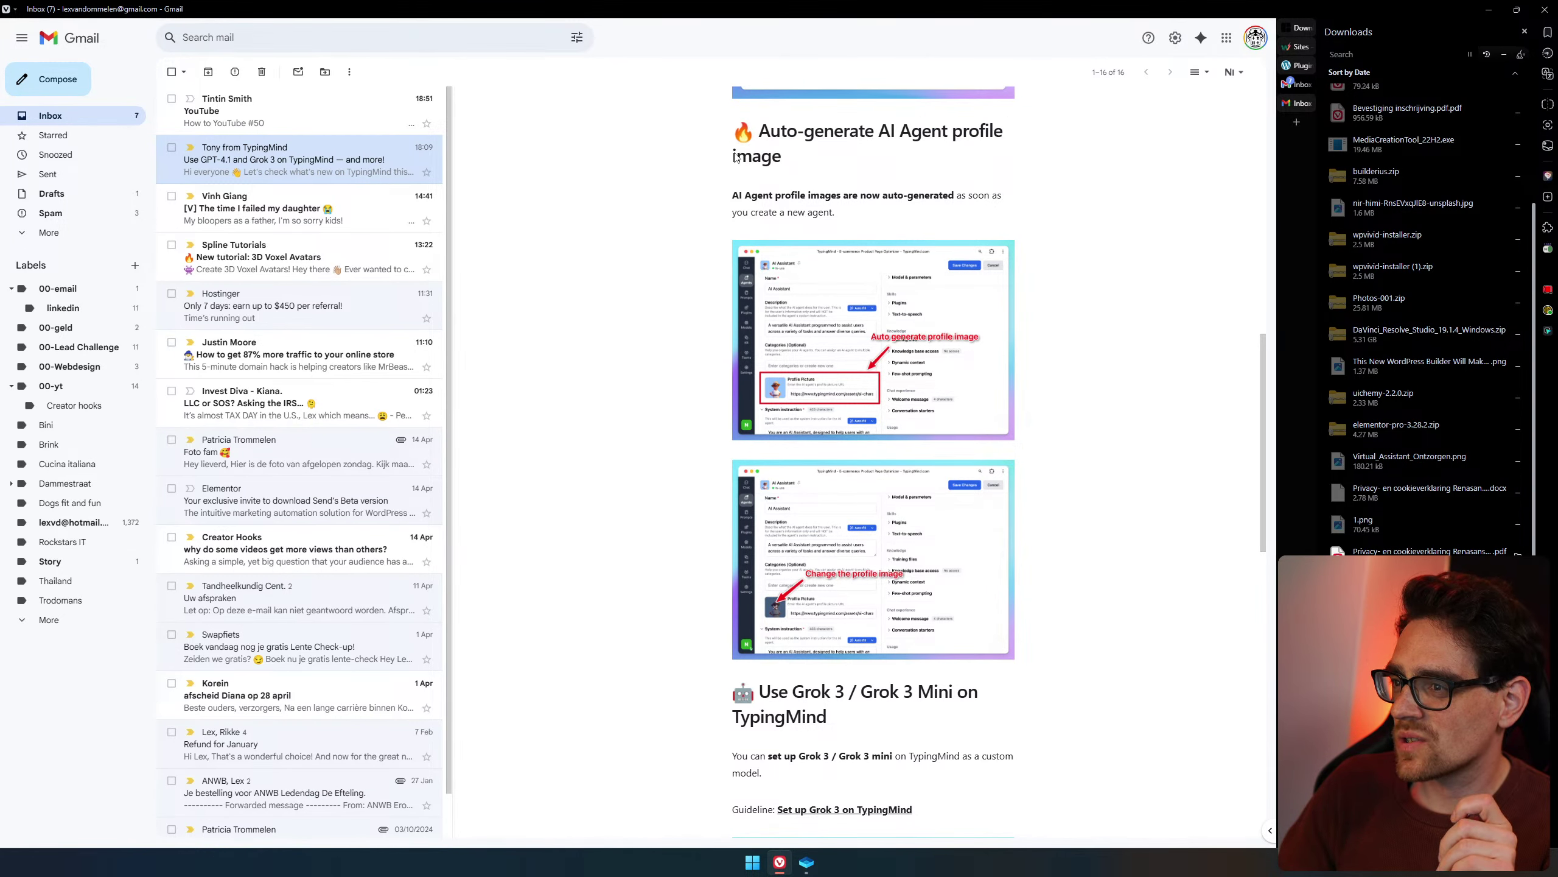
{"action": "triple_click", "coordinate": [738, 159]}
{"action": "left_click", "coordinate": [1028, 294]}
{"action": "scroll", "coordinate": [1028, 297], "scroll_direction": "down", "scroll_amount": 9}
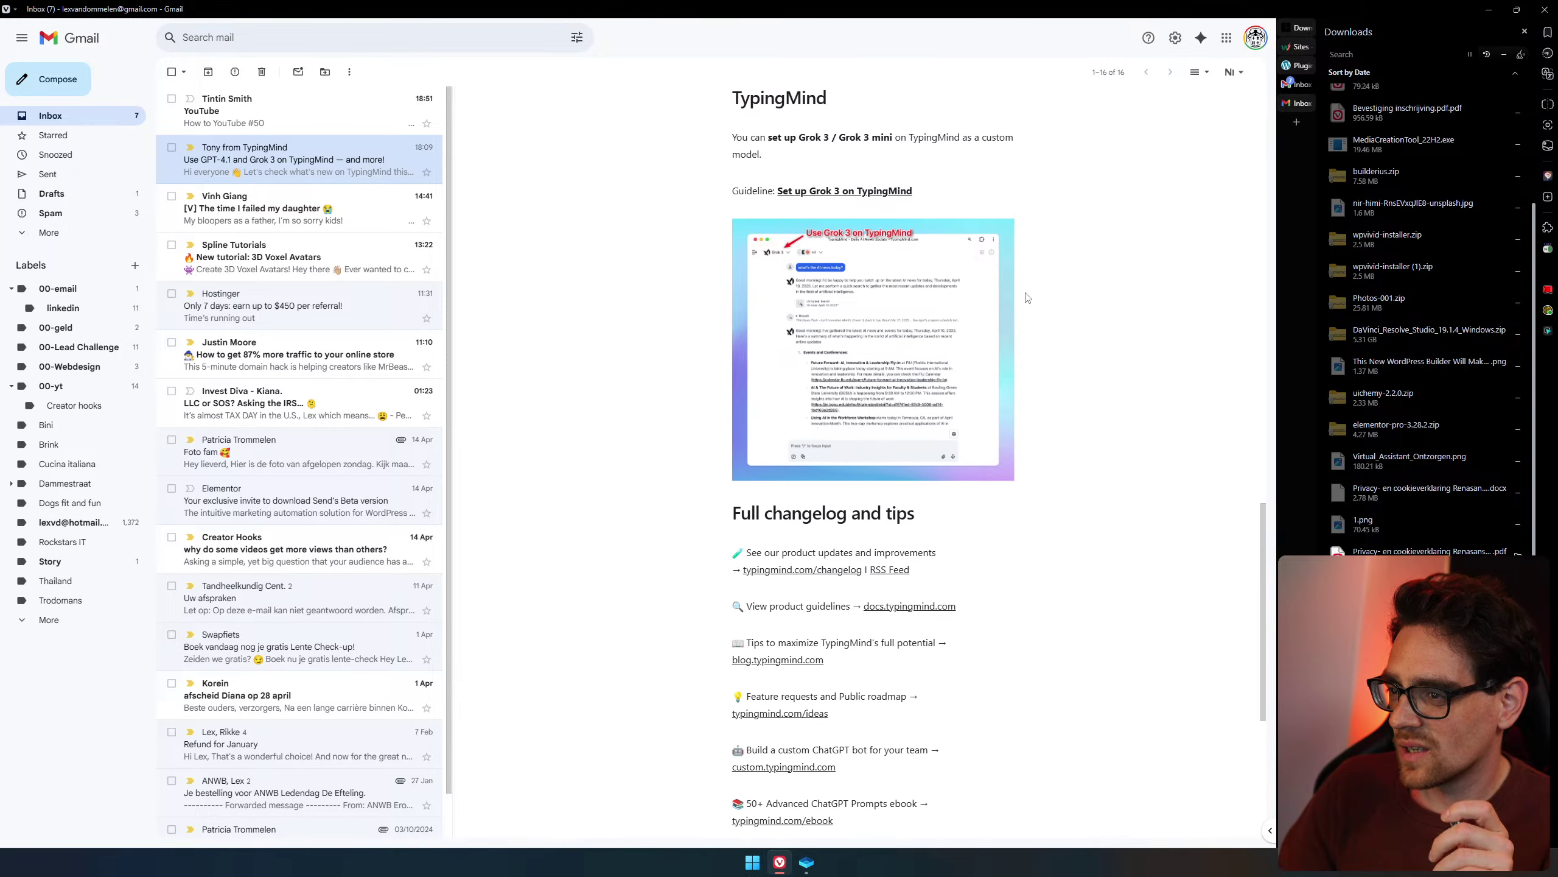
{"action": "scroll", "coordinate": [1027, 297], "scroll_direction": "down", "scroll_amount": 6}
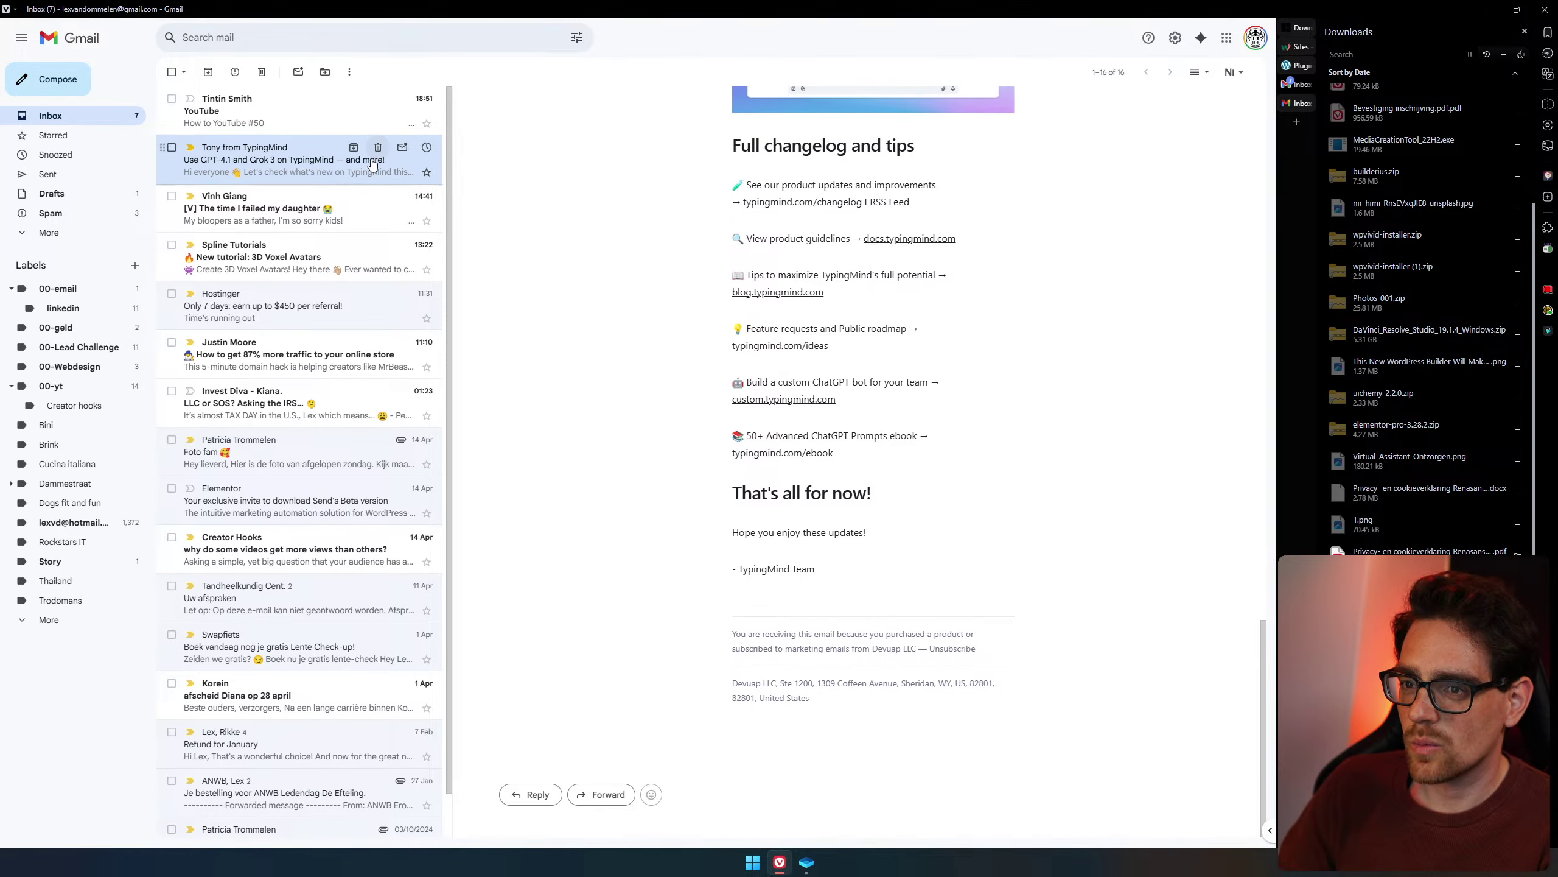
{"action": "left_click", "coordinate": [378, 147]}
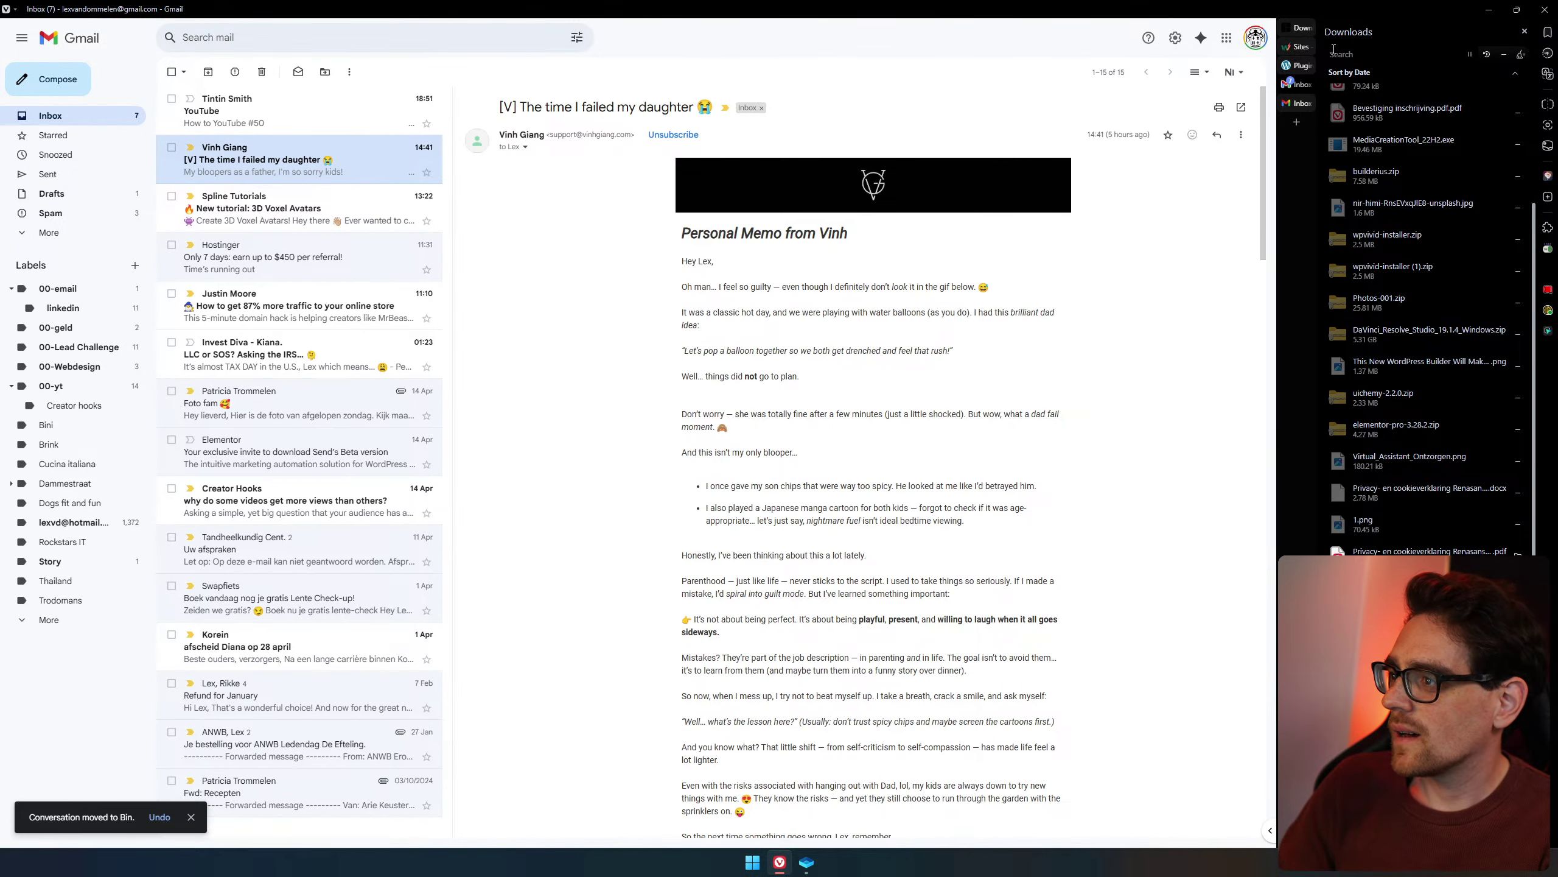
Close both Gmail inbox tabs, and switch back to Clutch in Windows Sandbox to allow network access for node.
{"action": "left_click", "coordinate": [1307, 103]}
{"action": "left_click", "coordinate": [1307, 85]}
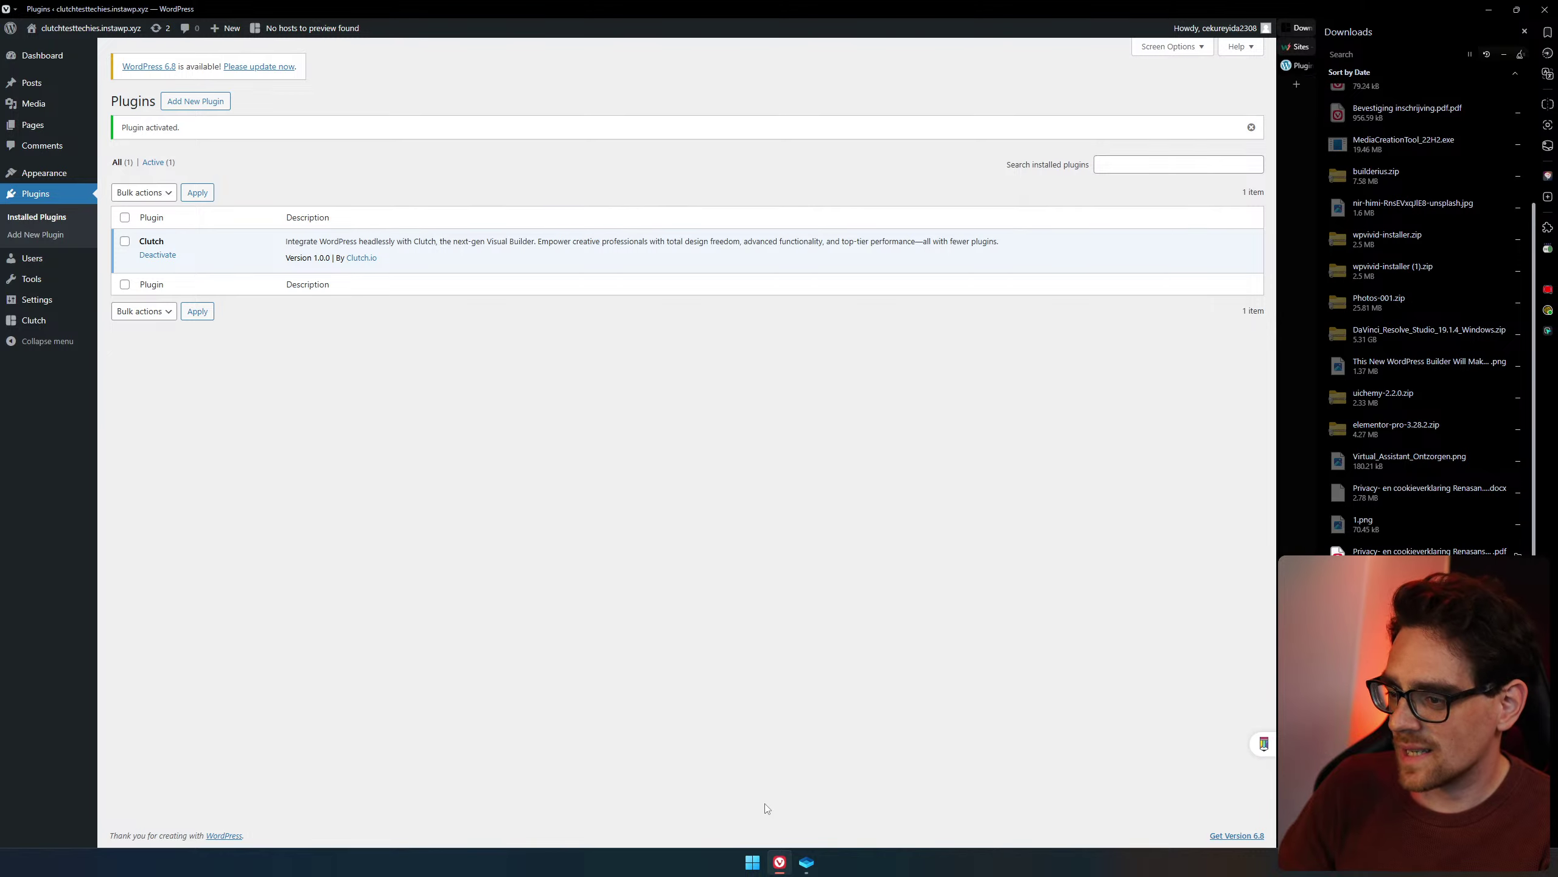
{"action": "left_click", "coordinate": [807, 862]}
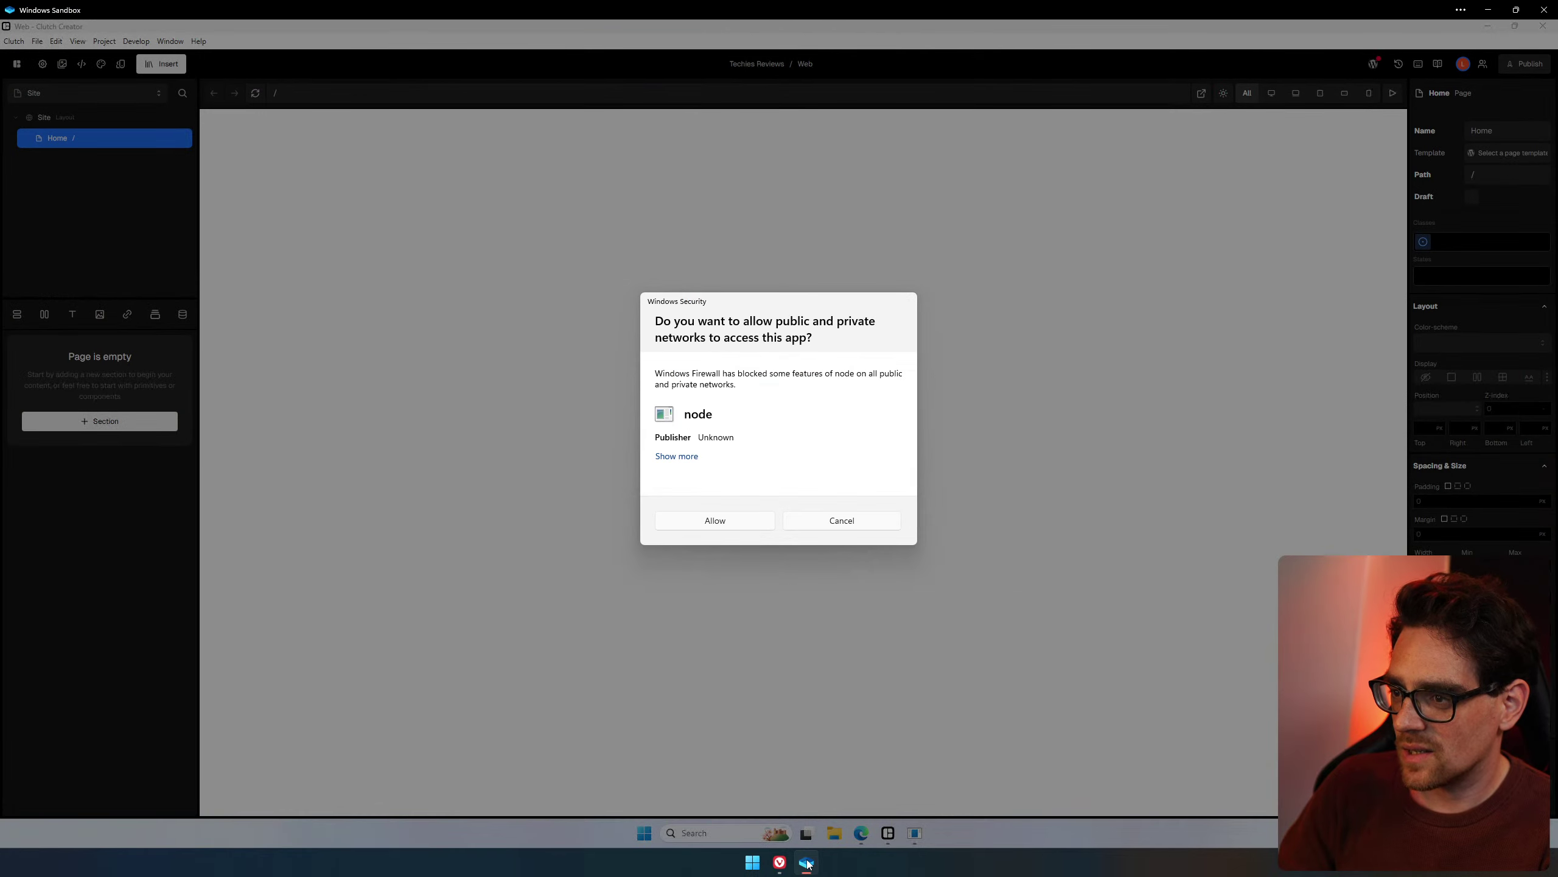
{"action": "left_click", "coordinate": [711, 521]}
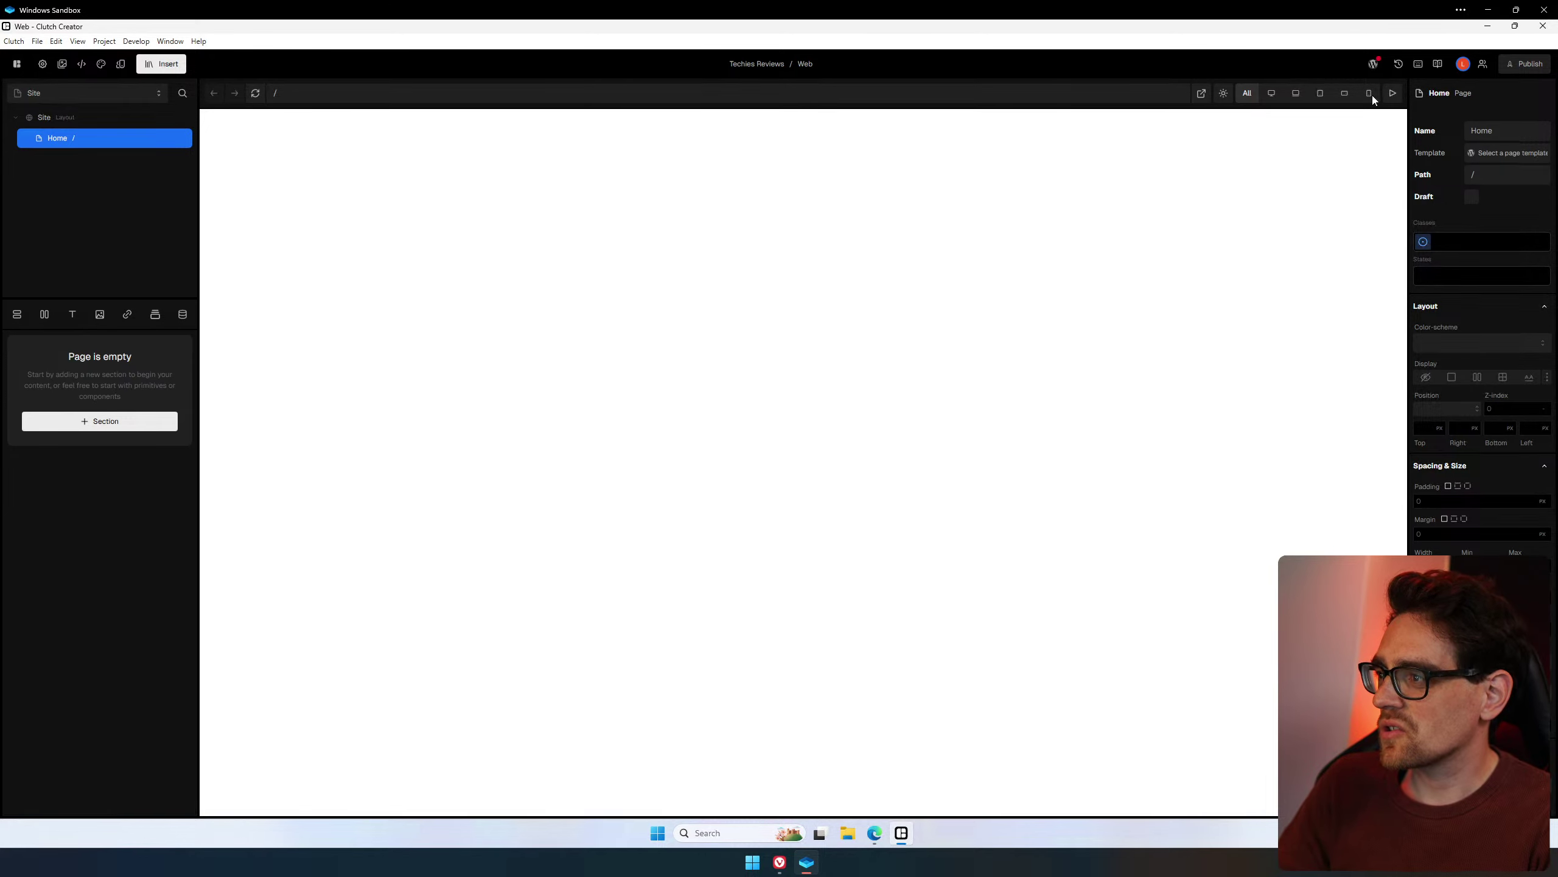
Check the project's WordPress connection settings and close them without entering a URL.
{"action": "left_click", "coordinate": [1372, 64]}
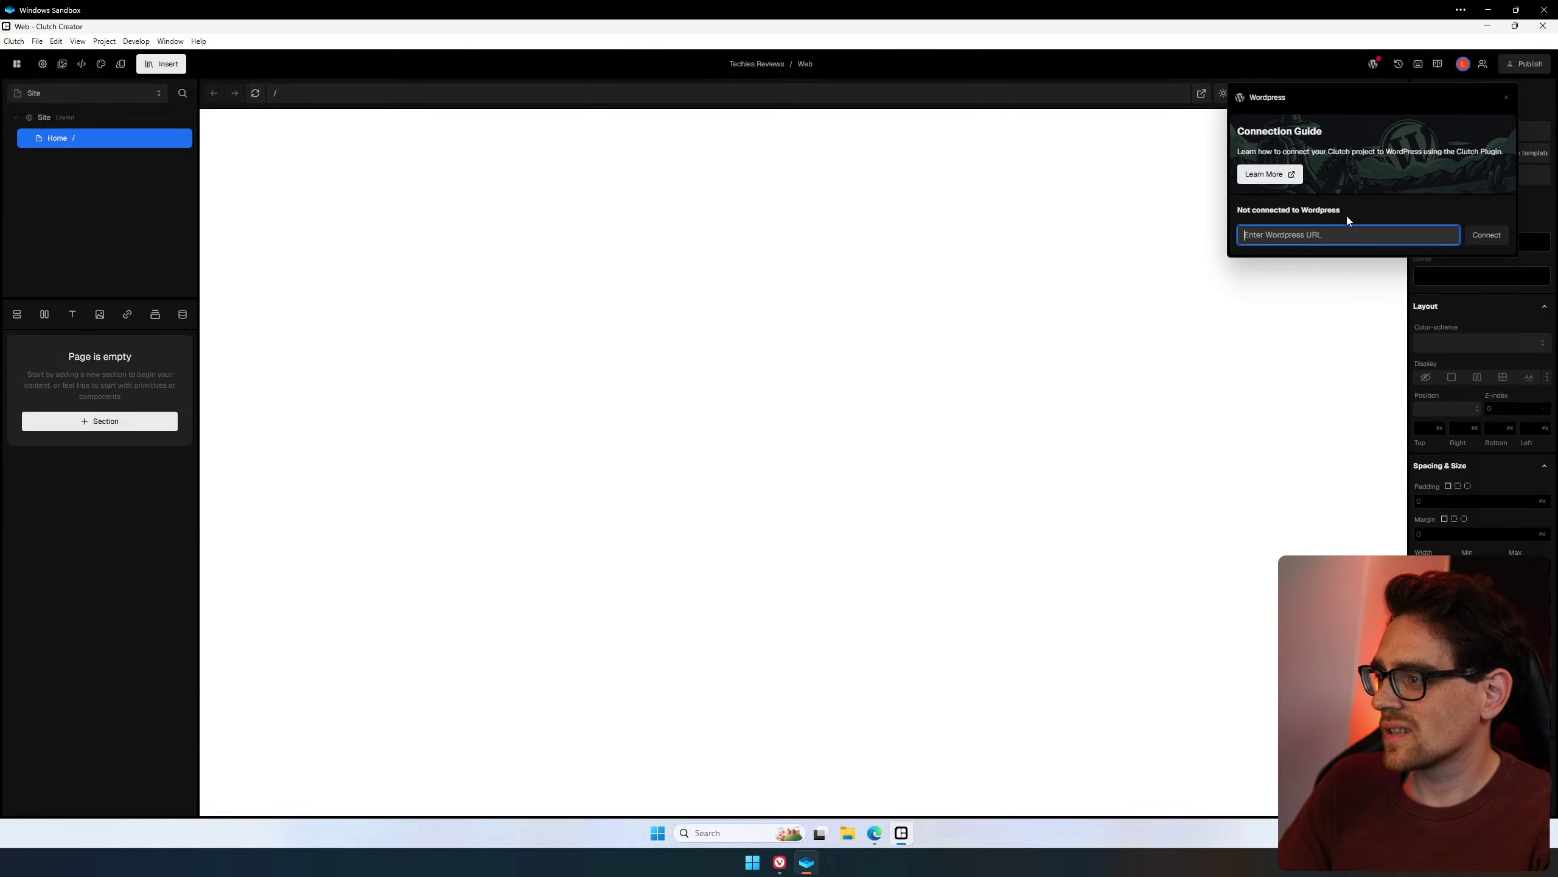
{"action": "left_click", "coordinate": [1053, 396]}
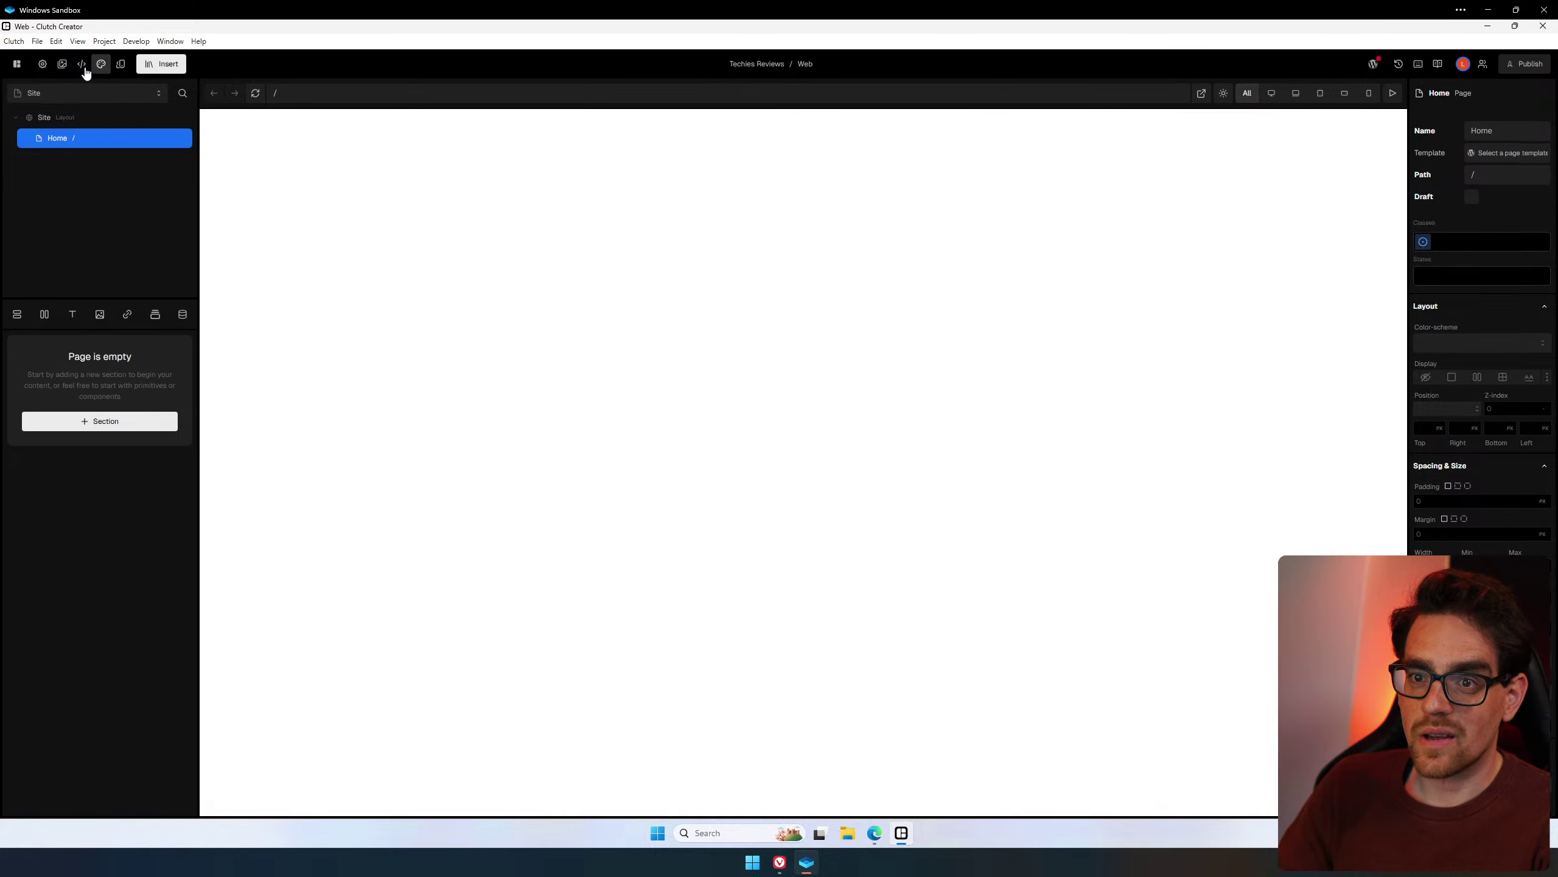
Add the Plus Jakarta Sans Google font in the project settings, and open the project's list of installed libraries.
{"action": "left_click", "coordinate": [43, 64]}
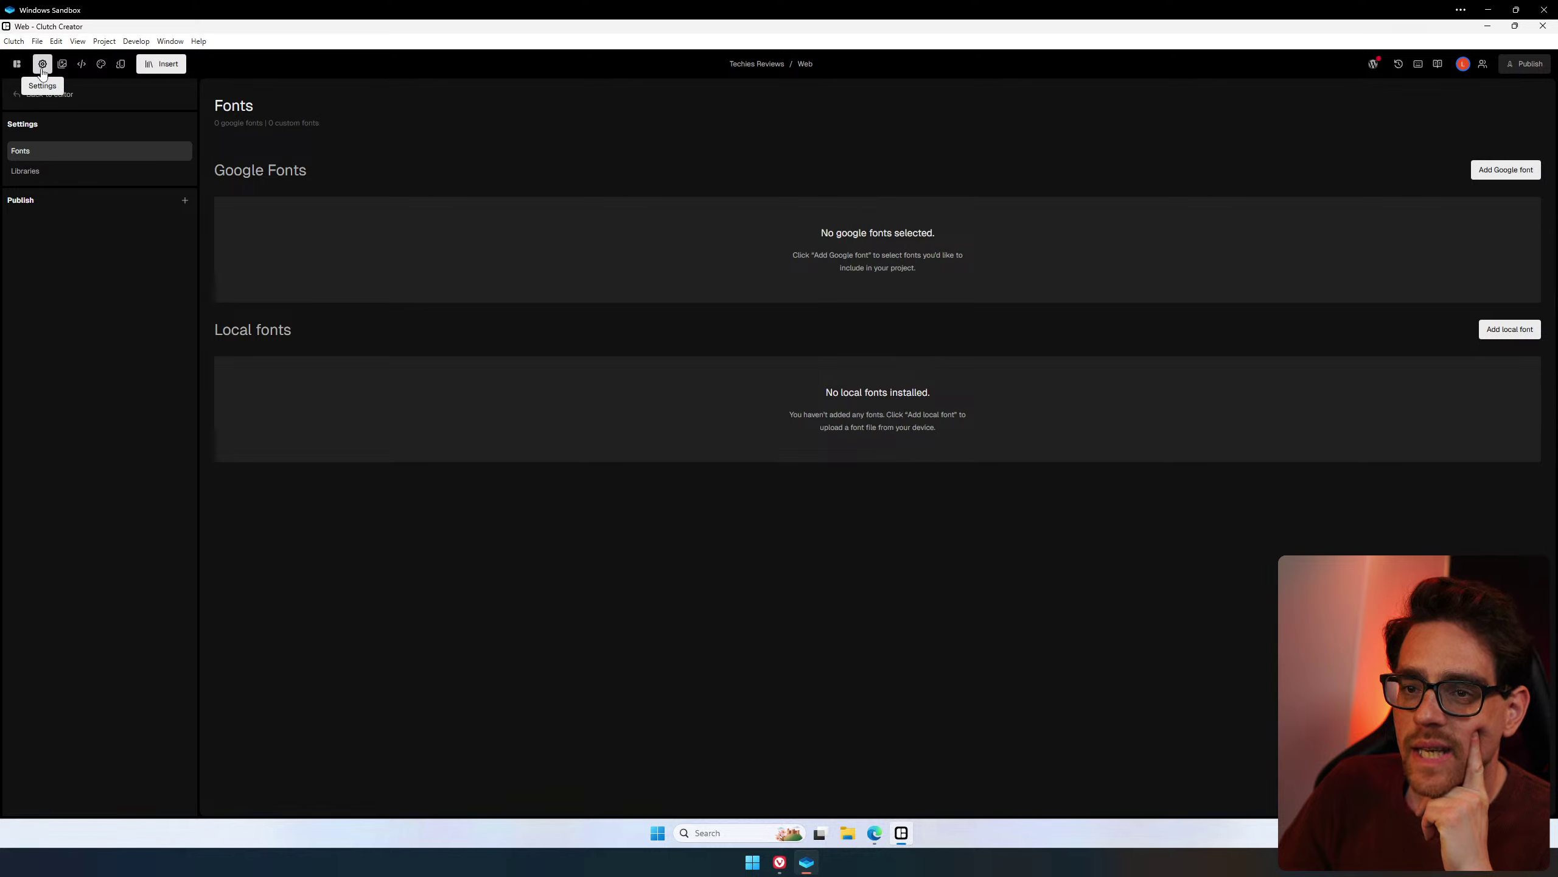
{"action": "left_click", "coordinate": [1487, 176]}
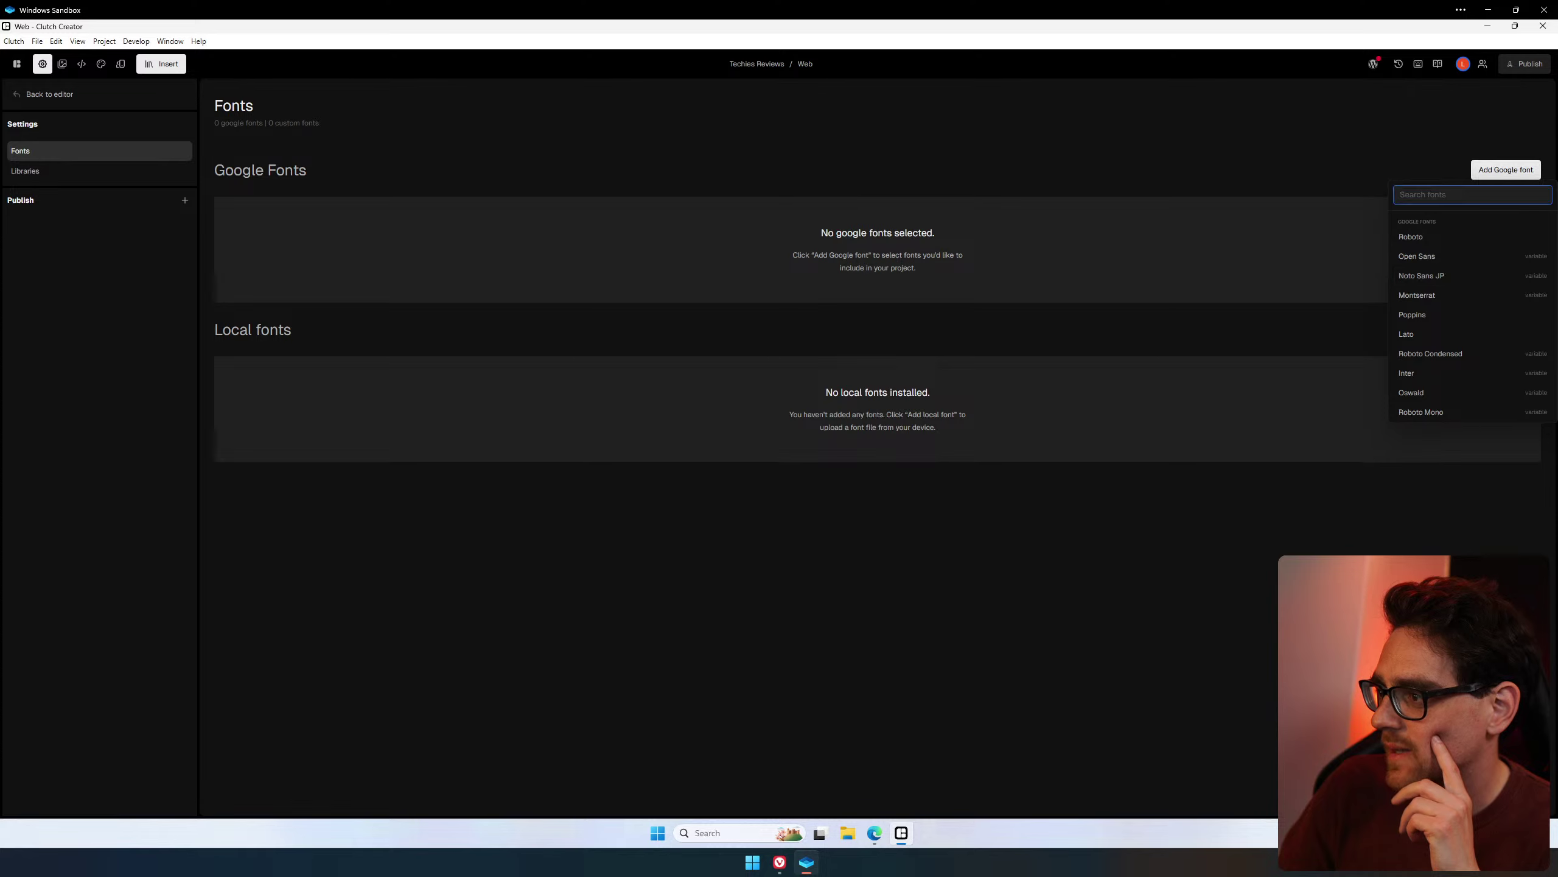
{"action": "left_click", "coordinate": [1473, 195]}
{"action": "key", "text": "BackSpace"}
{"action": "key", "text": "BackSpace"}
{"action": "key", "text": "BackSpace"}
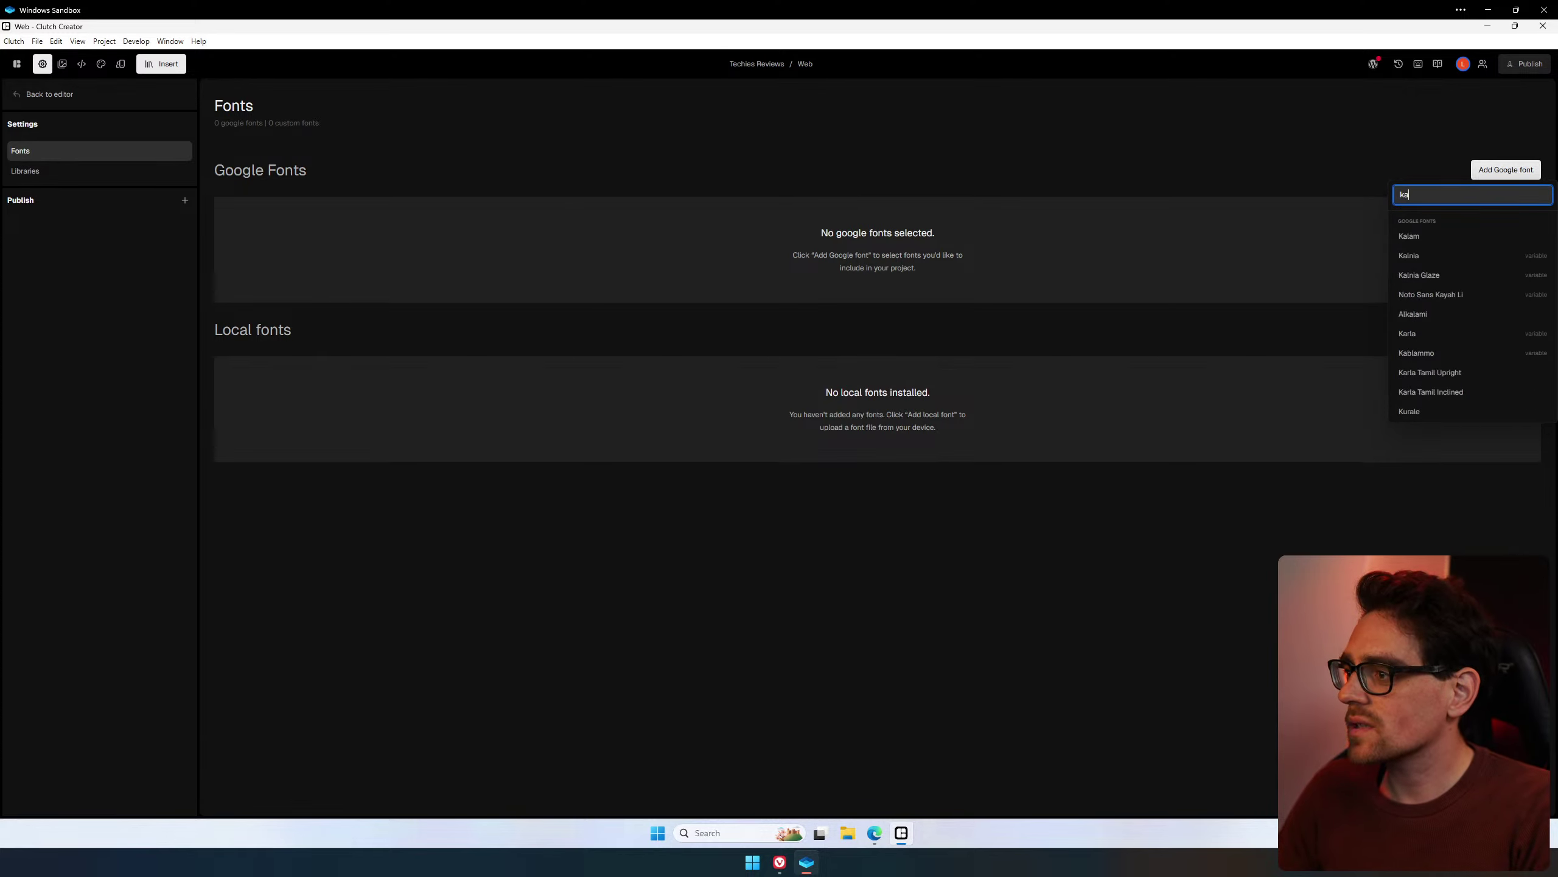
{"action": "type", "text": "jaka"}
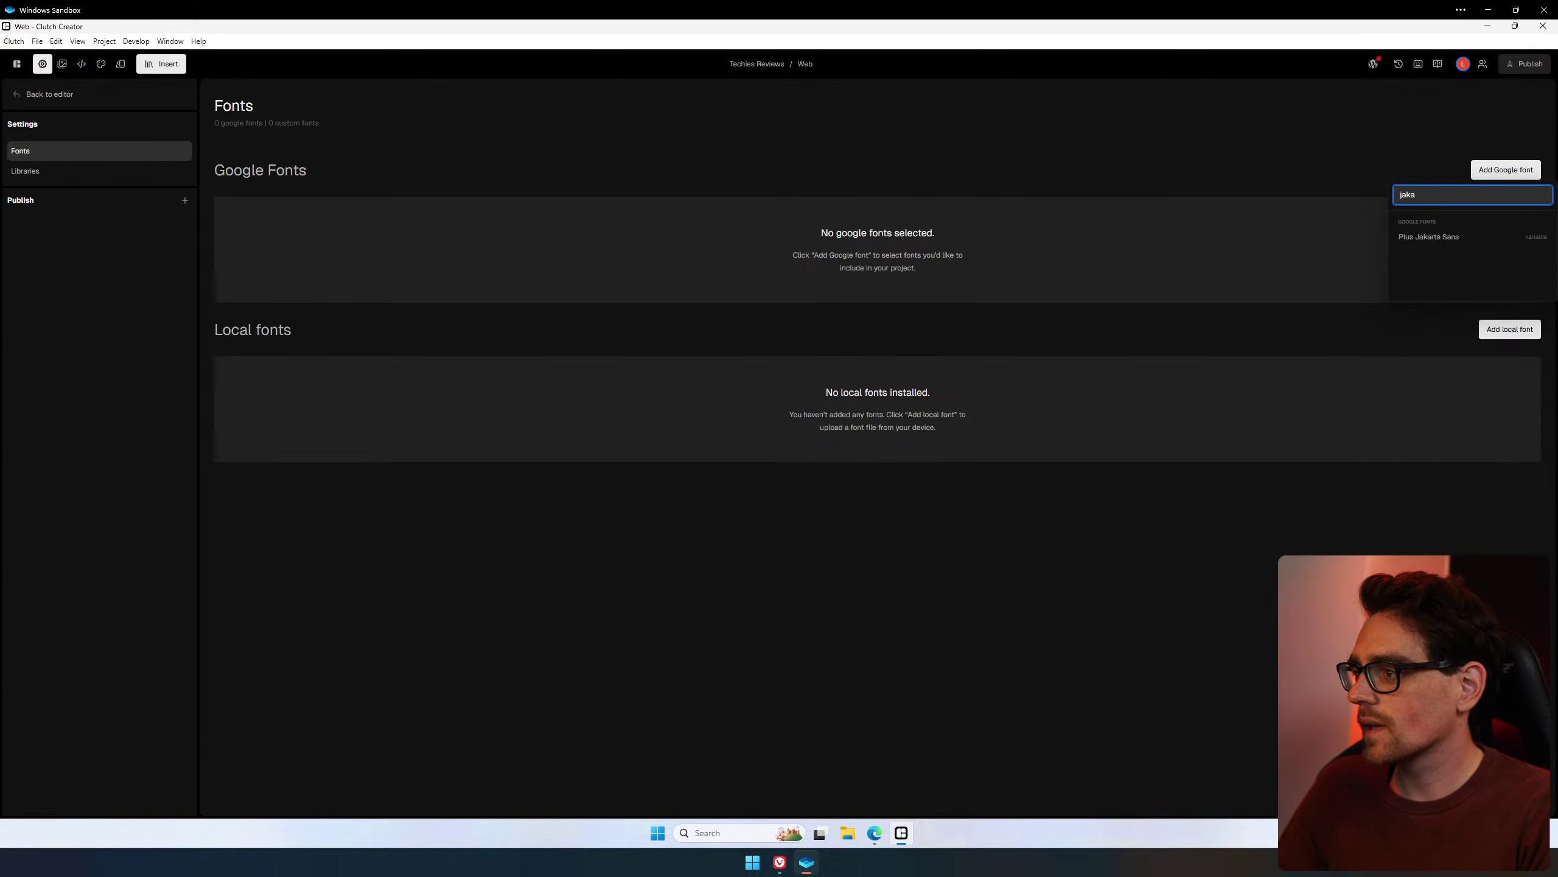
{"action": "left_click", "coordinate": [1456, 236]}
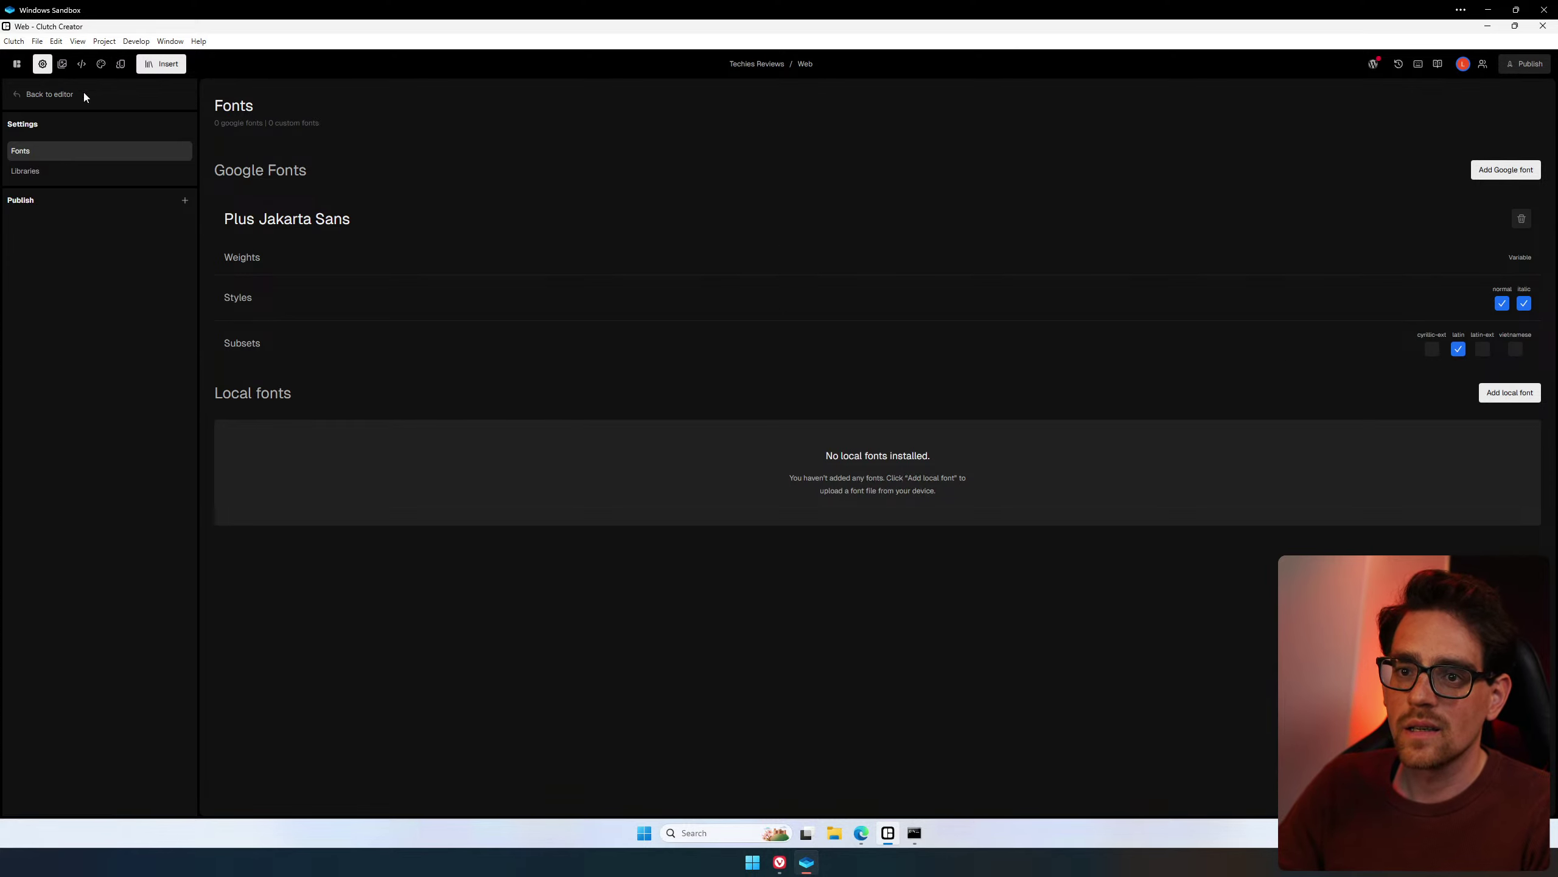
{"action": "left_click", "coordinate": [85, 164]}
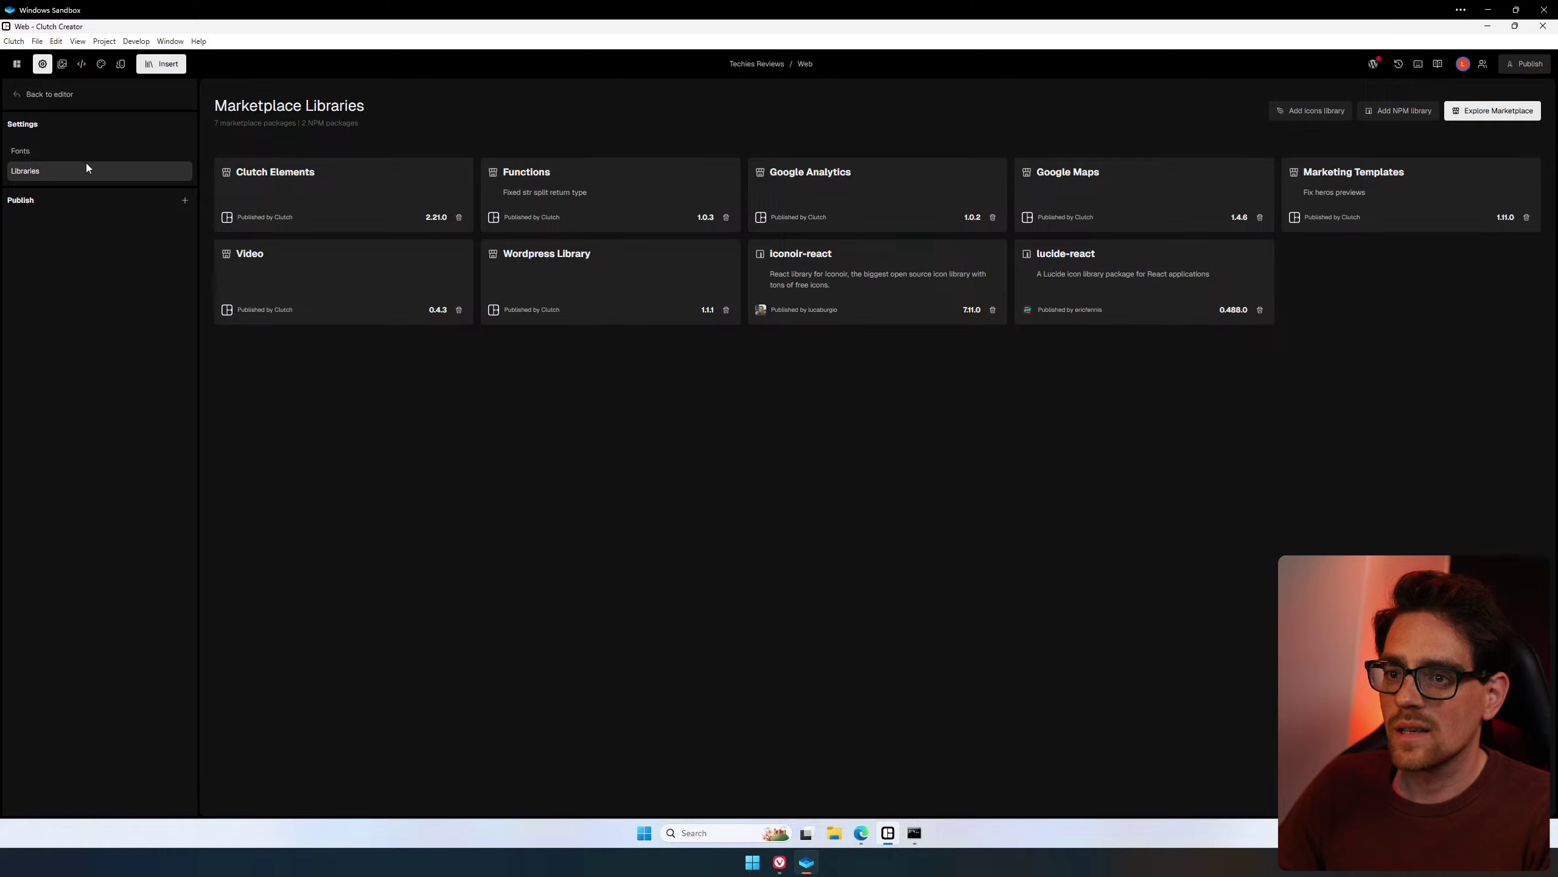
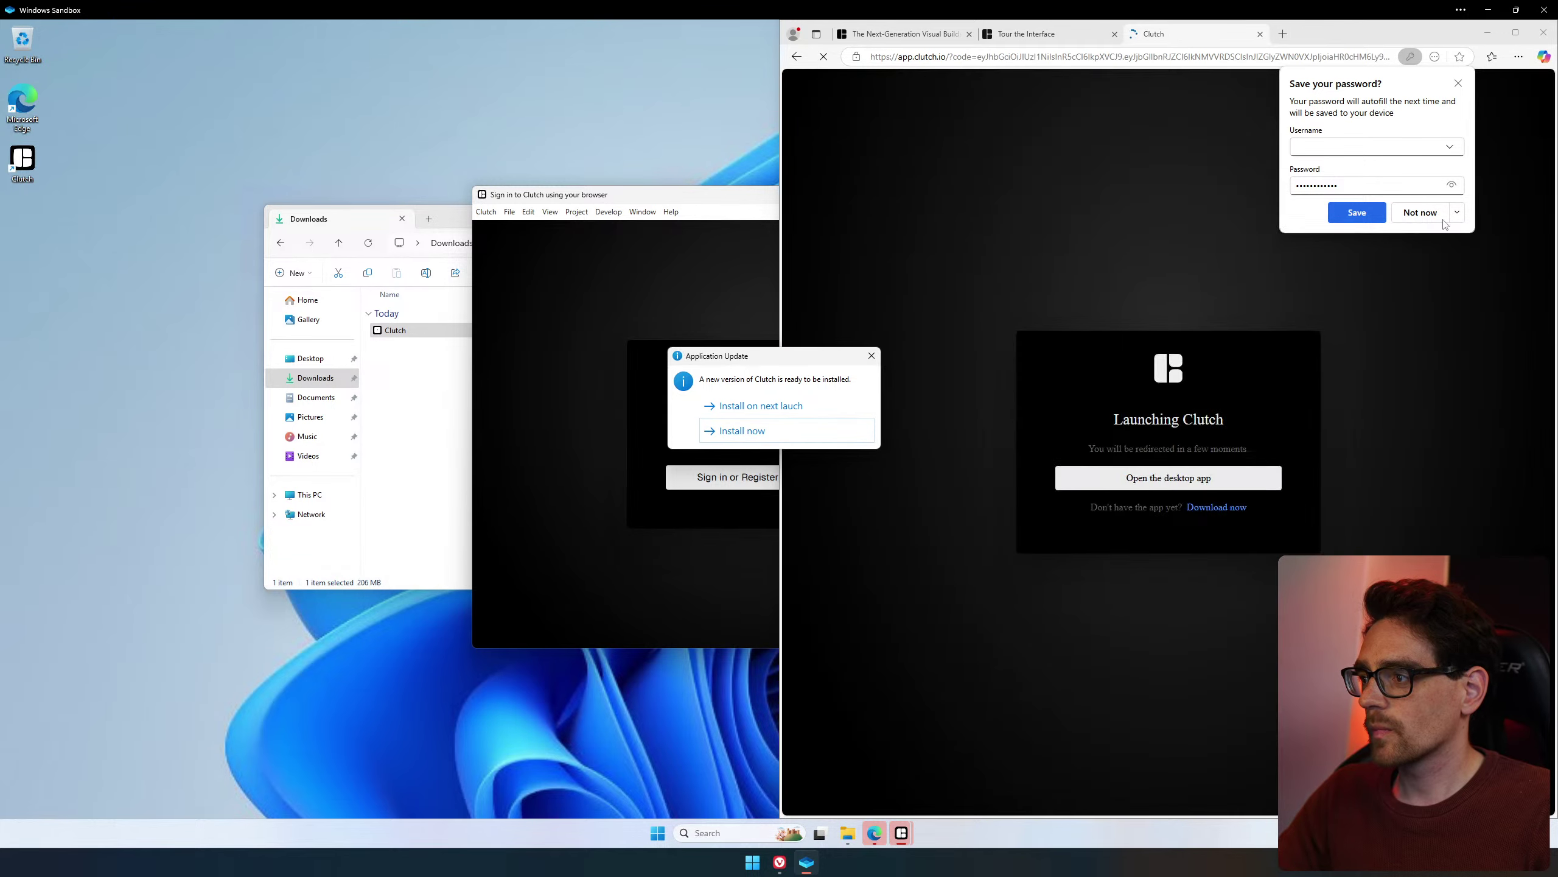
Decline saving the account password, launch the Clutch desktop app from the browser and reposition its window.
{"action": "left_click", "coordinate": [1420, 213]}
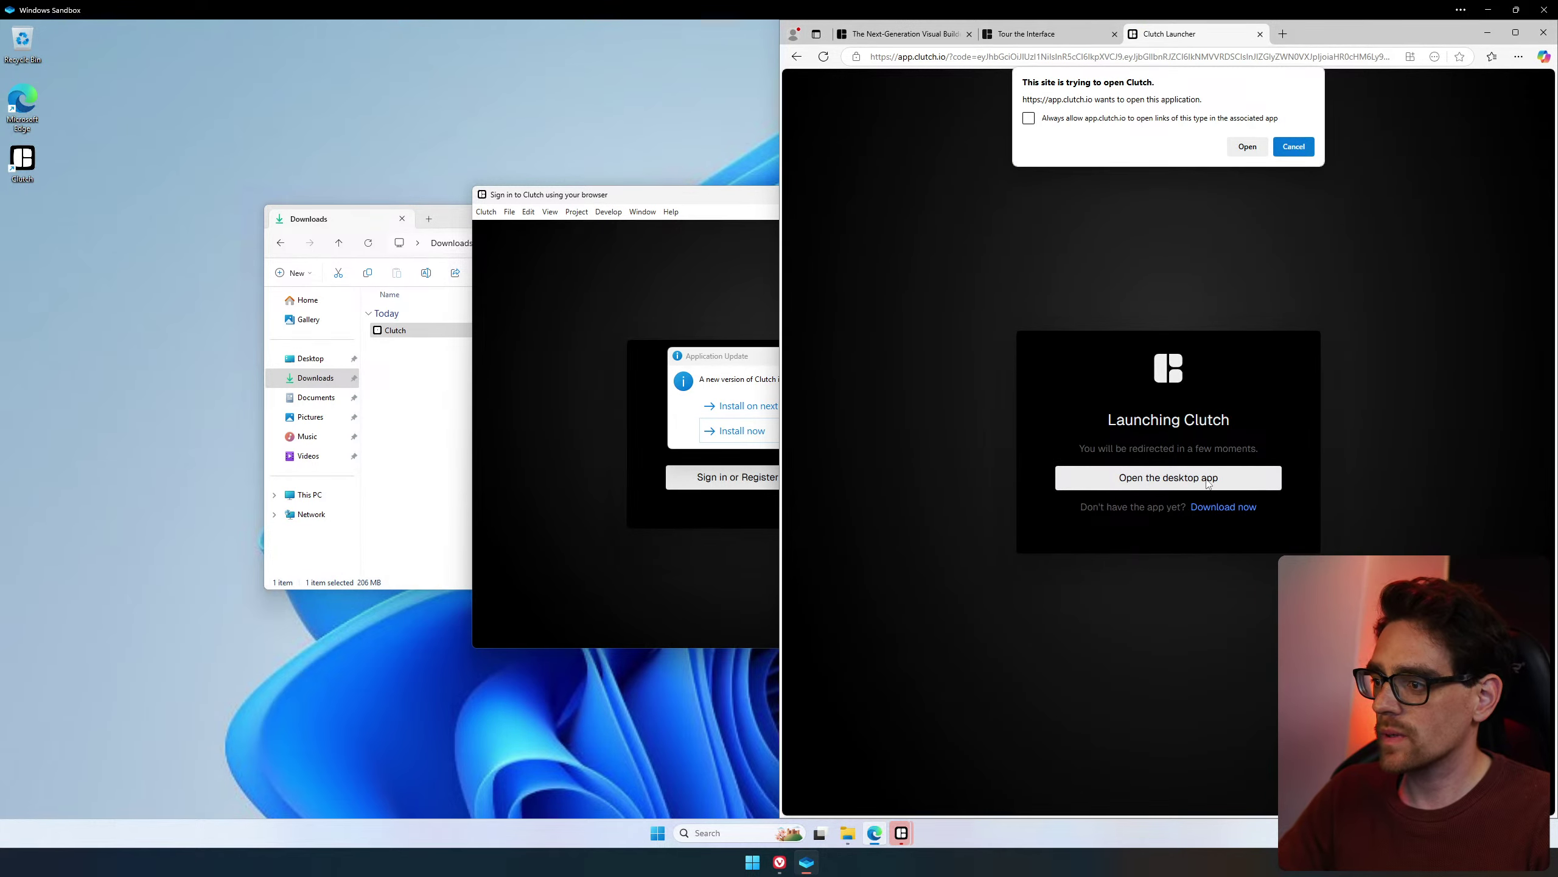
{"action": "left_click", "coordinate": [1248, 146]}
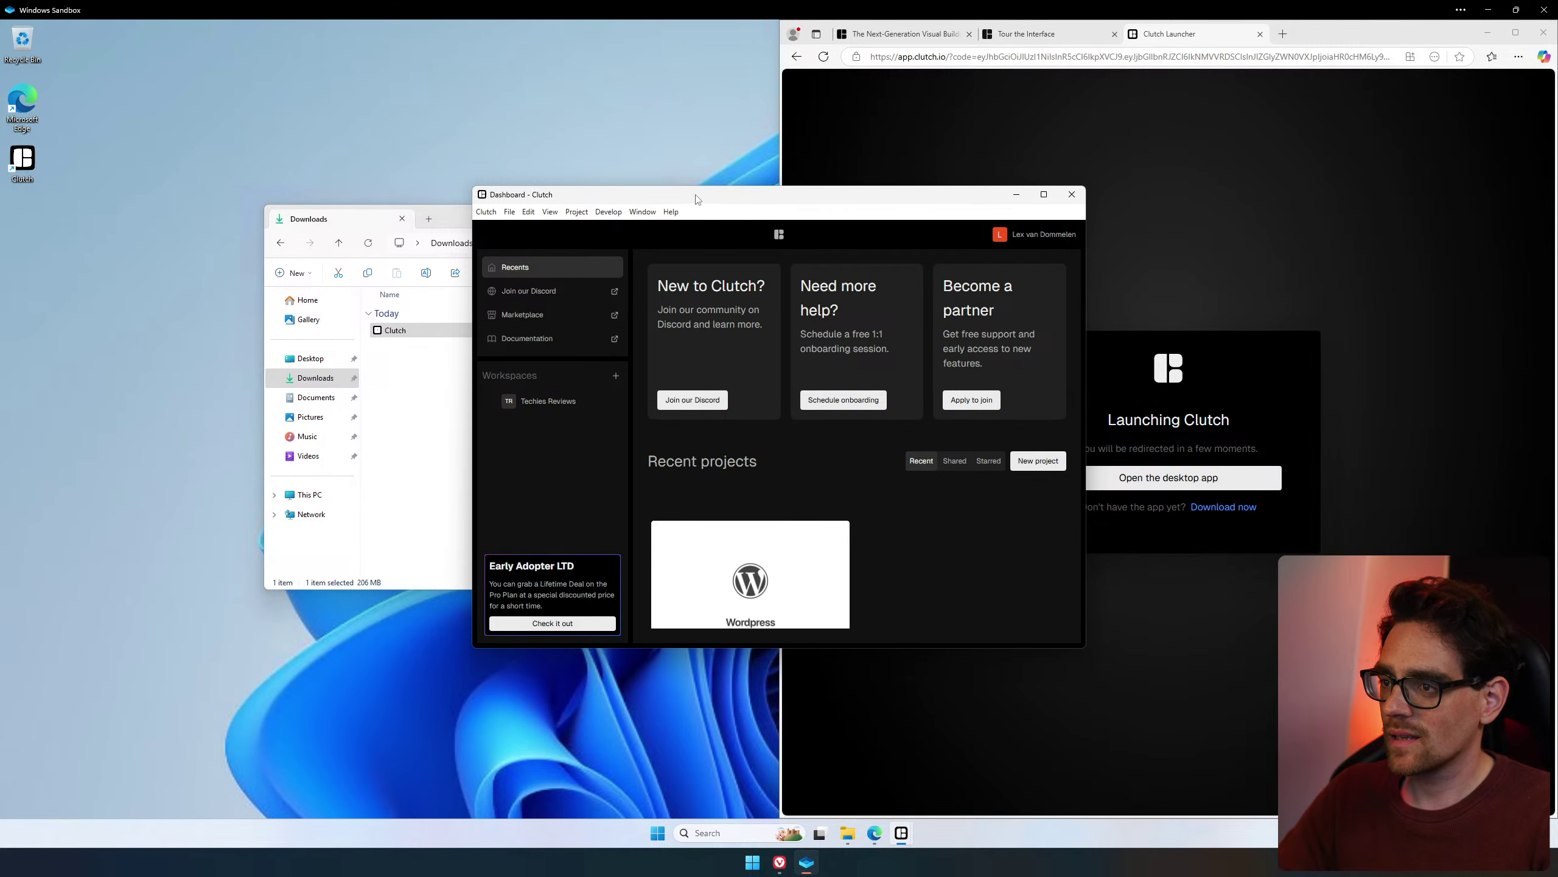
{"action": "left_click_drag", "start_coordinate": [698, 198], "coordinate": [587, 64]}
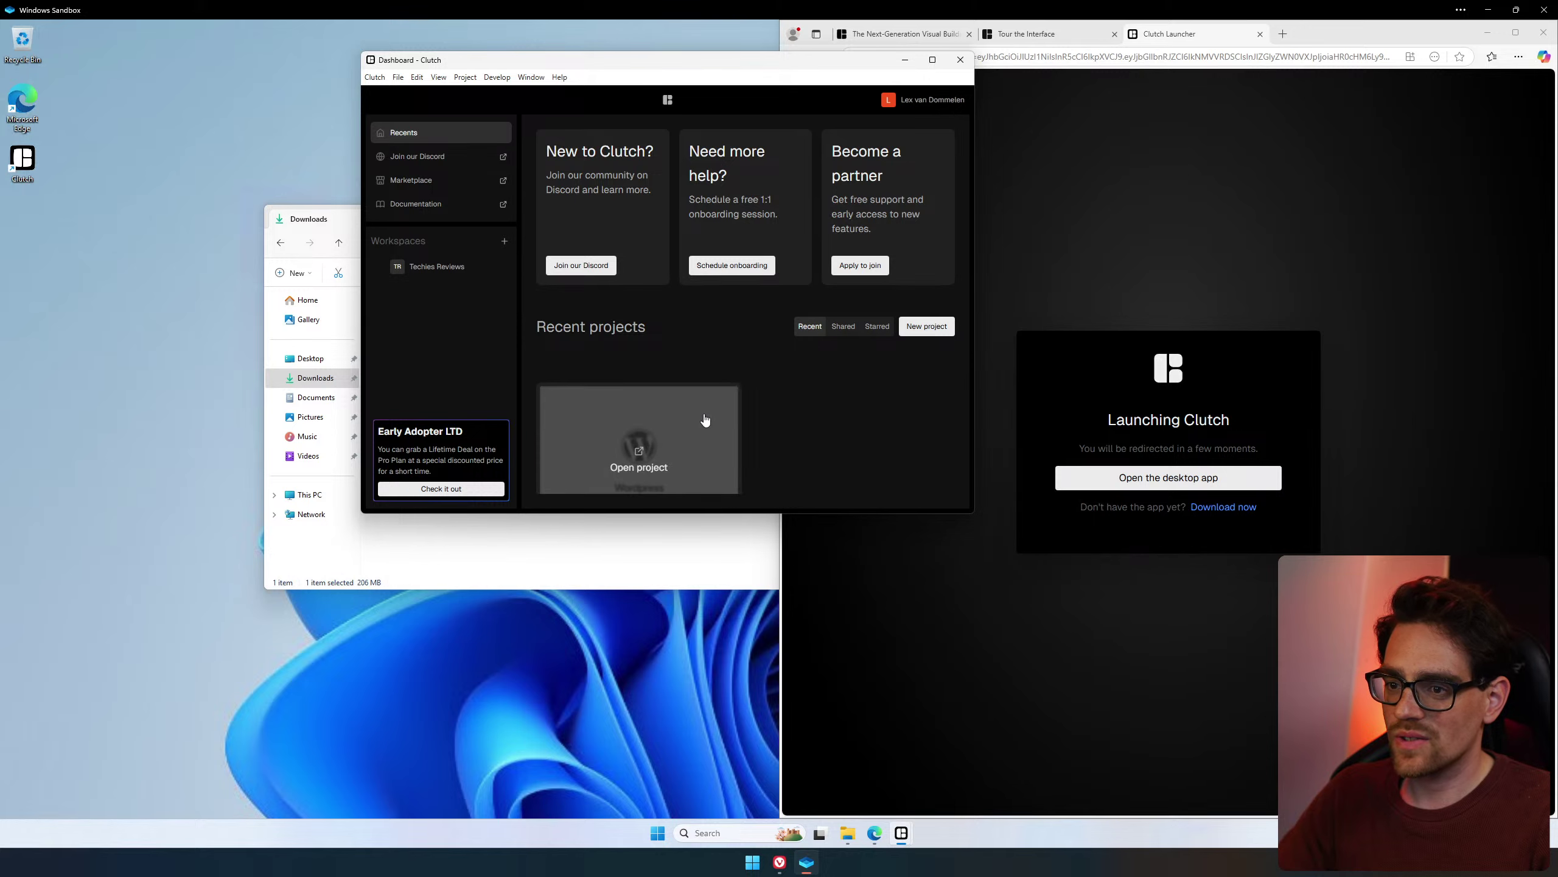
Open the Web project from the recent projects and allow network access for Clutch and bun.
{"action": "scroll", "coordinate": [703, 418], "scroll_direction": "down", "scroll_amount": 1}
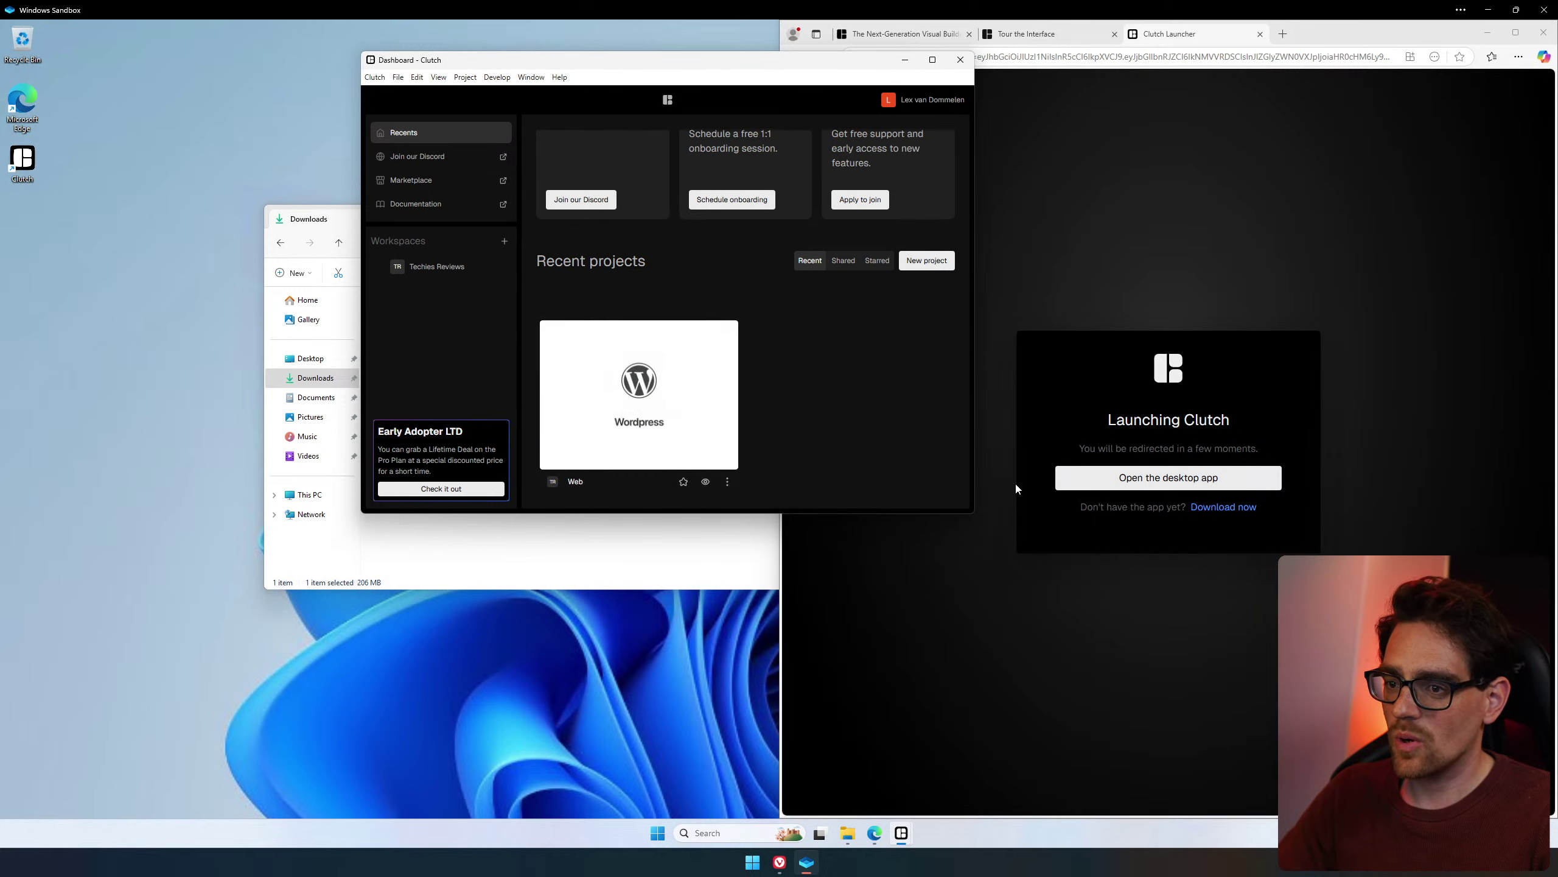
{"action": "left_click", "coordinate": [637, 406]}
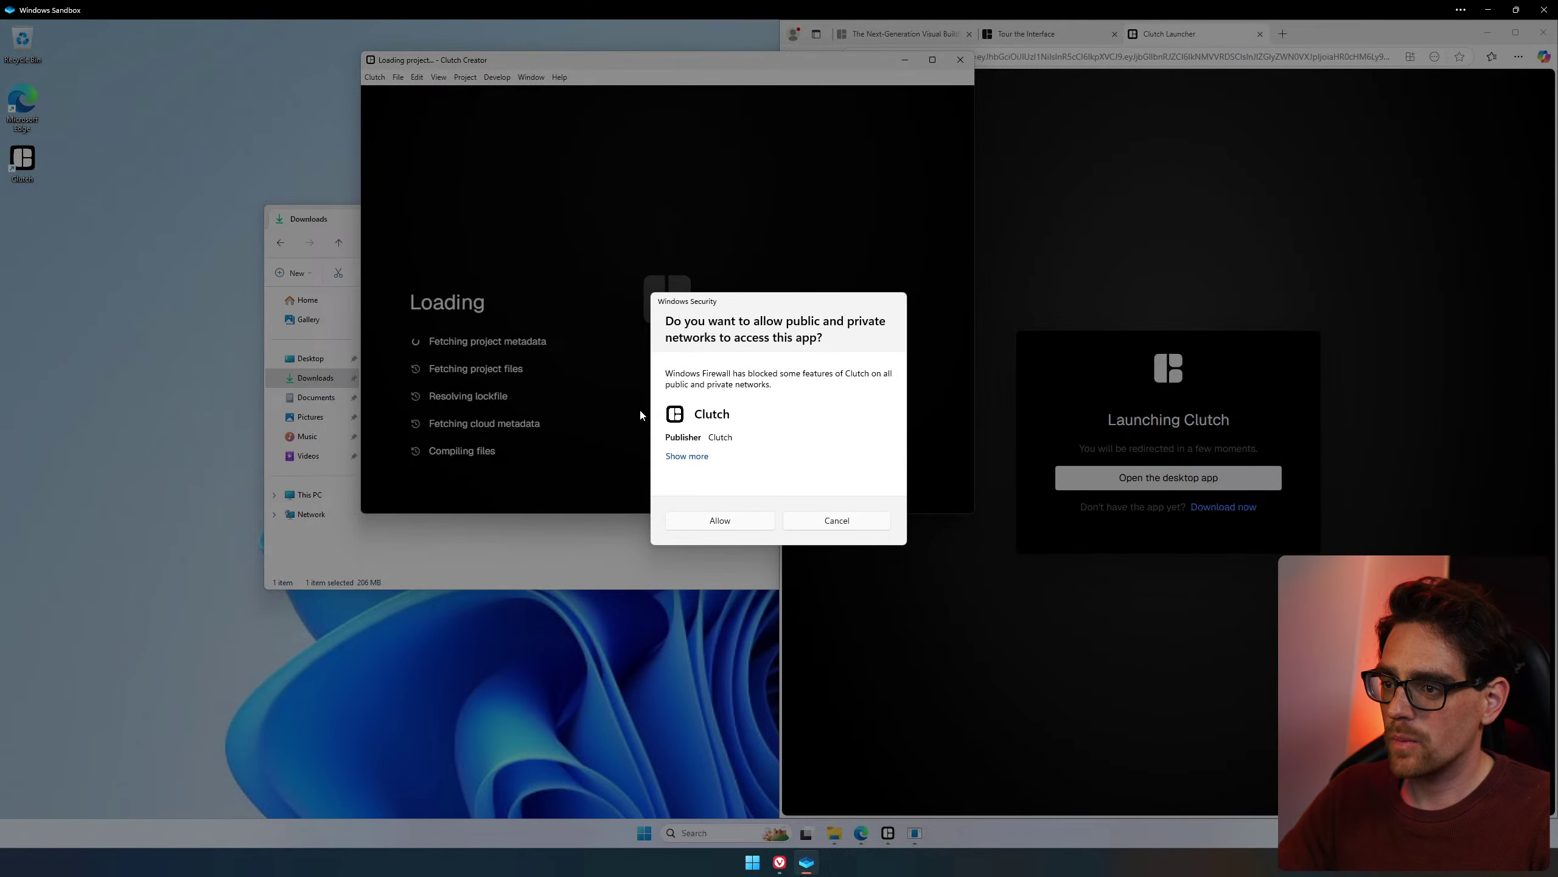
{"action": "left_click", "coordinate": [720, 520]}
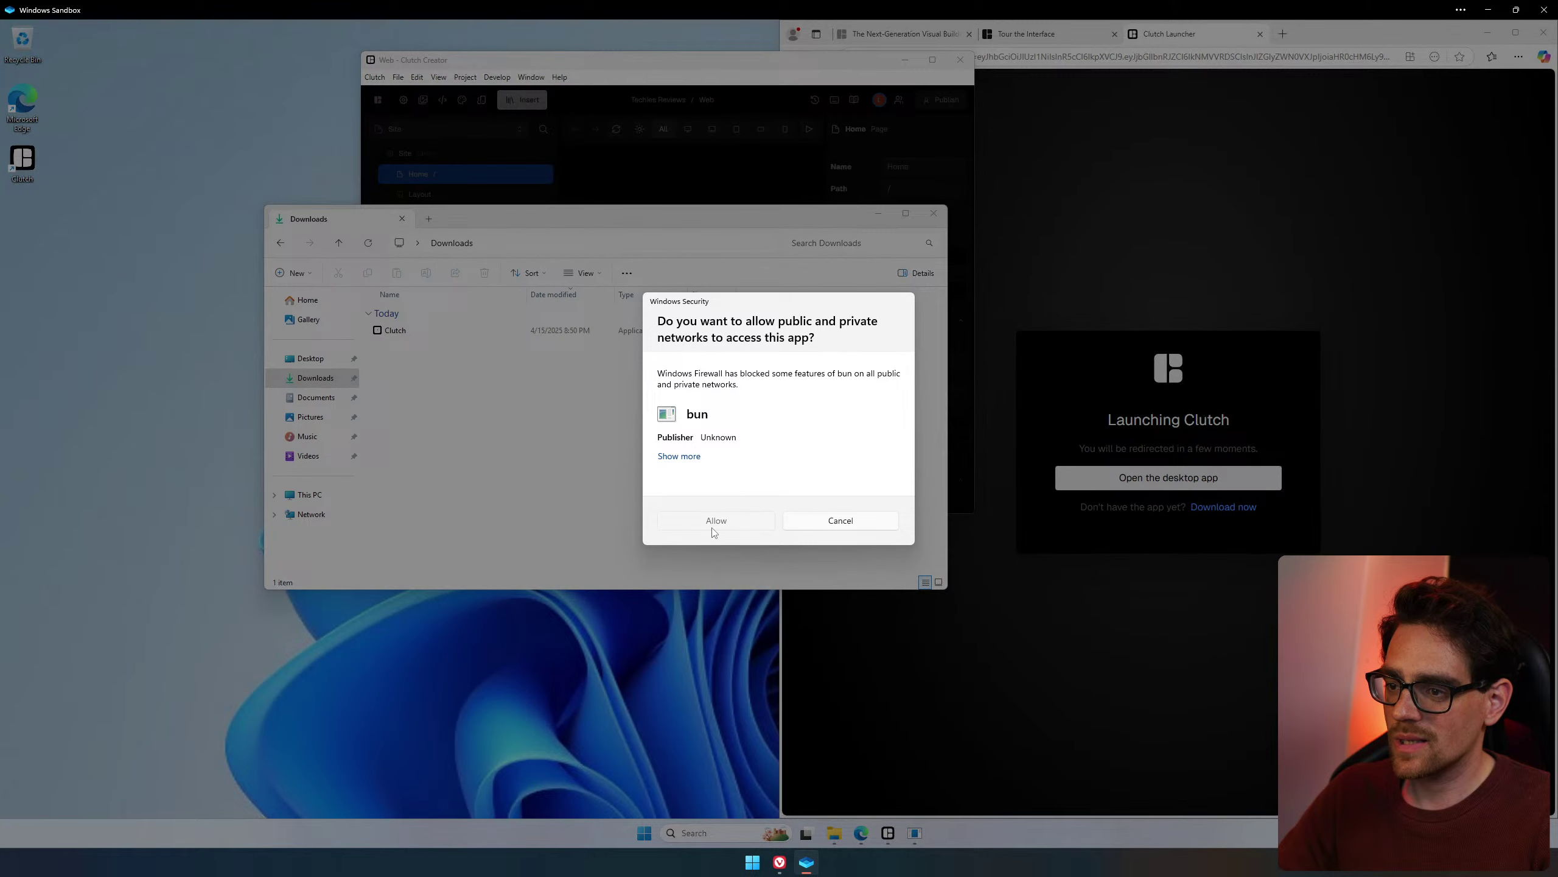
{"action": "left_click", "coordinate": [715, 525]}
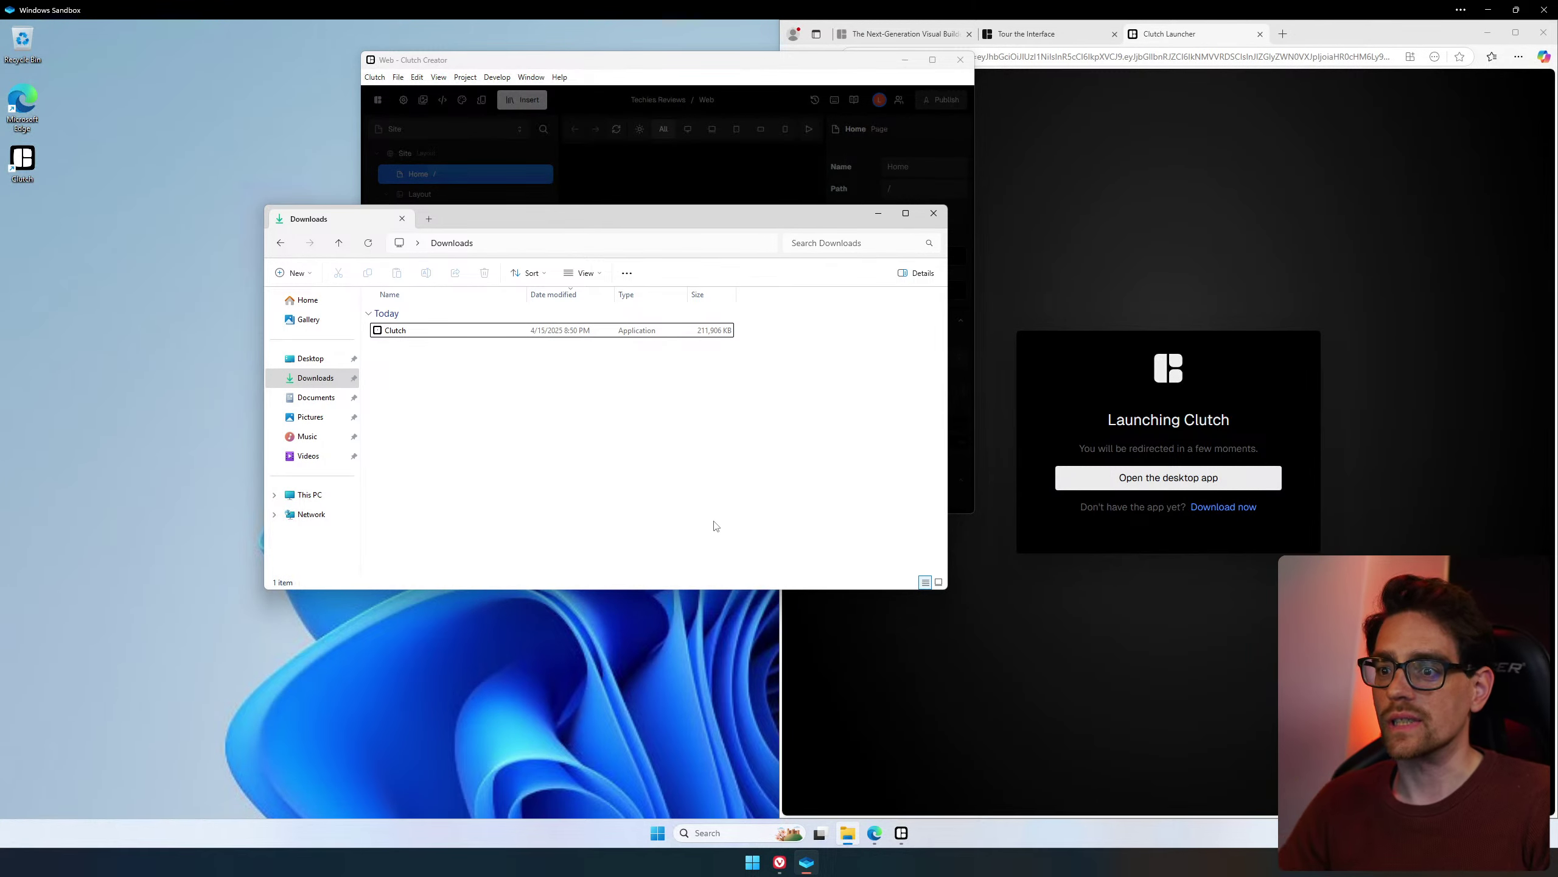
Minimize the Downloads window and tile the Clutch project window beside the documentation browser.
{"action": "left_click", "coordinate": [877, 215]}
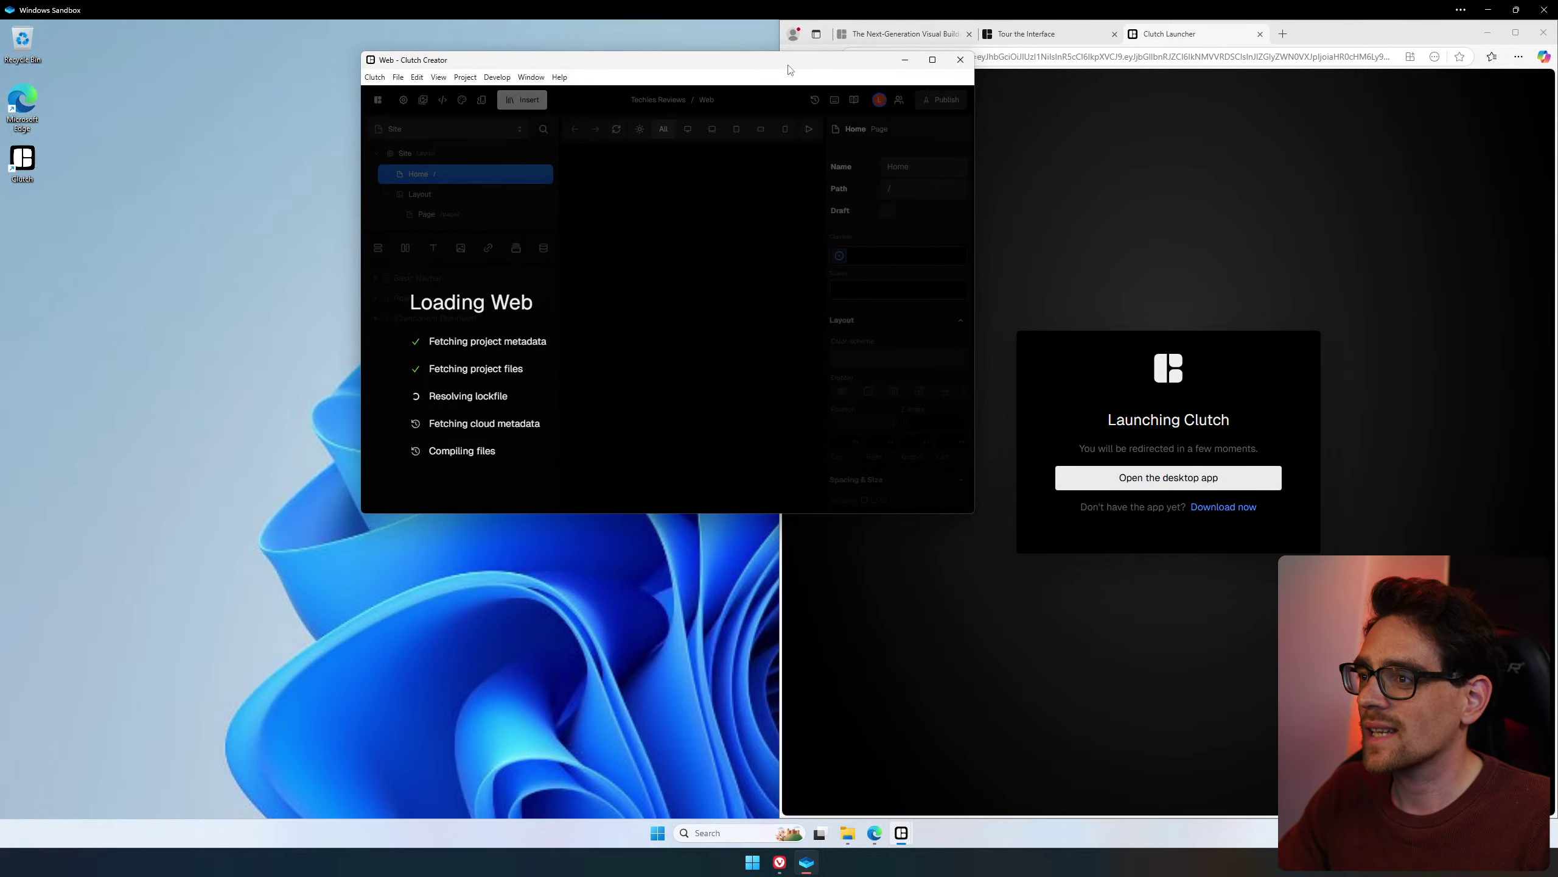
{"action": "left_click_drag", "start_coordinate": [824, 64], "coordinate": [537, 85]}
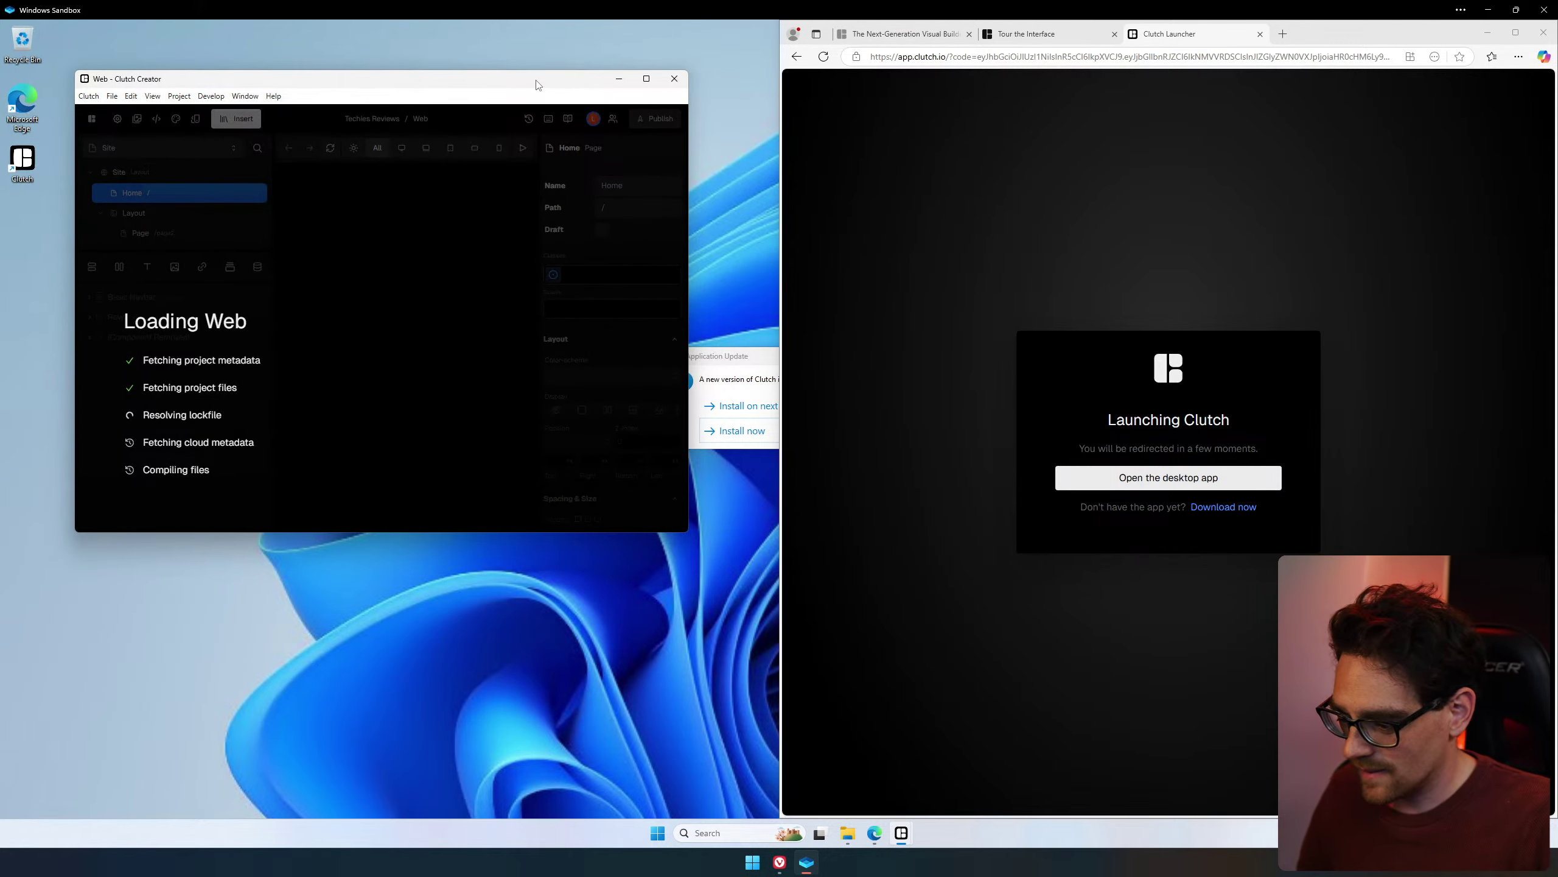
{"action": "key", "text": "super+Left"}
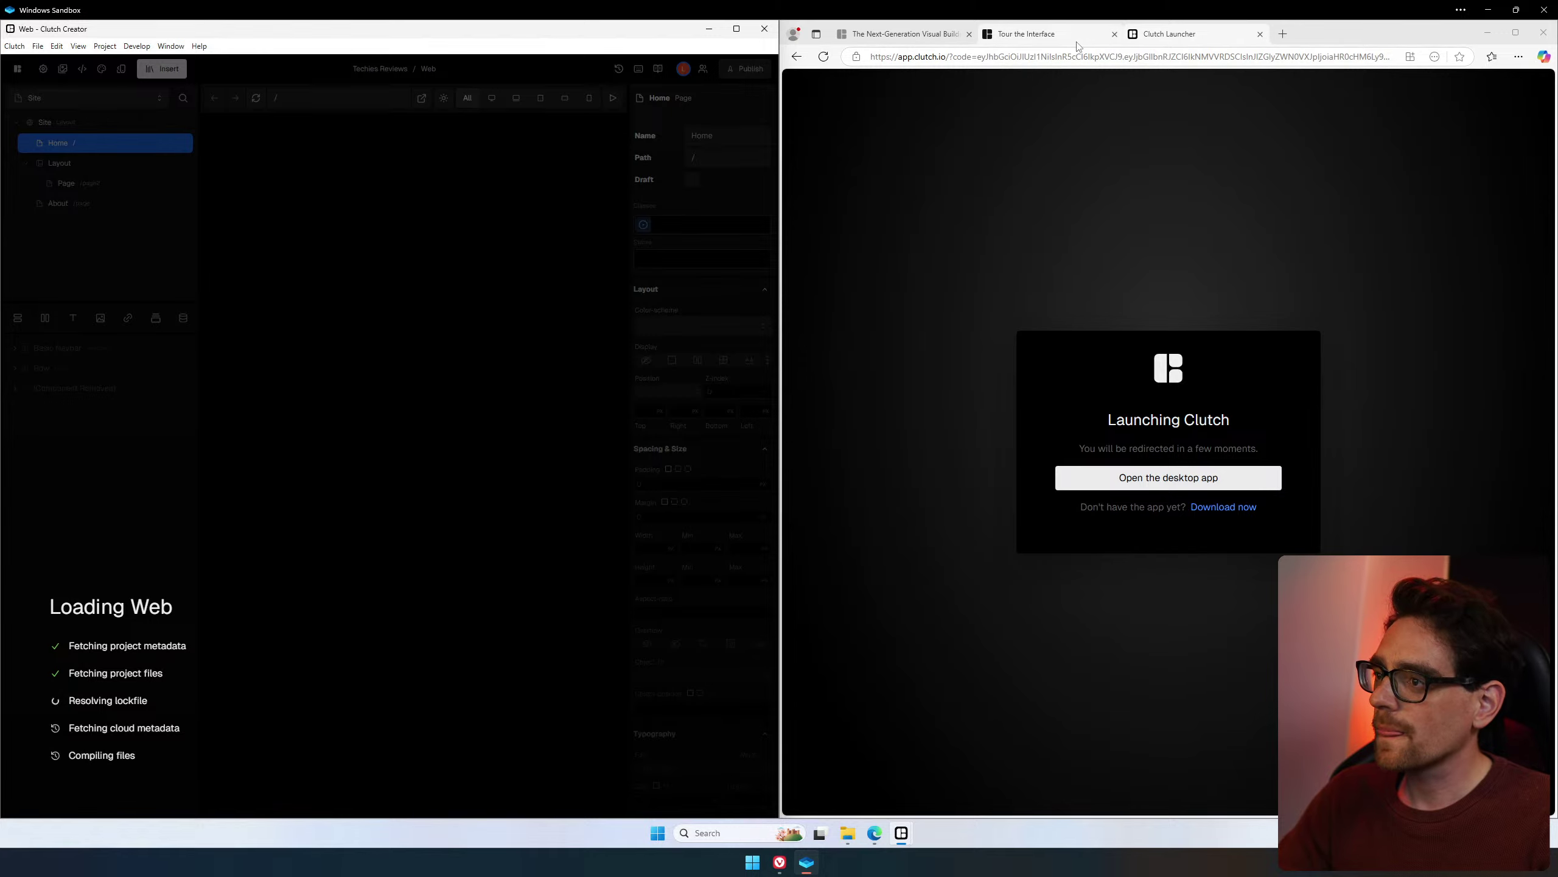
Read the Tour the Interface documentation from the App Bar section through to the Canvas section.
{"action": "left_click", "coordinate": [1037, 34]}
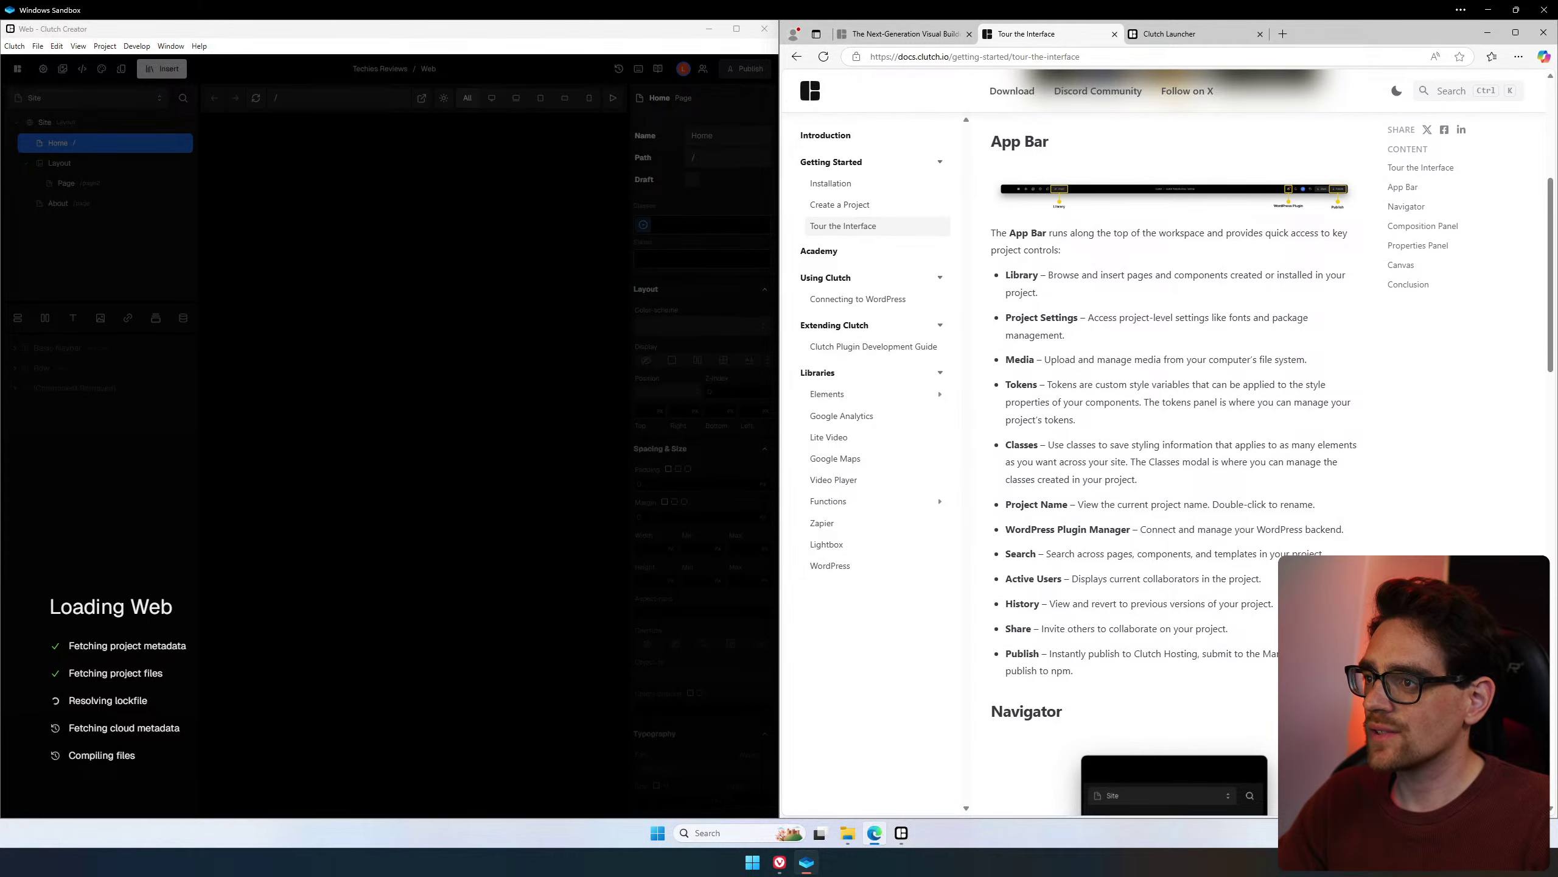
{"action": "scroll", "coordinate": [1098, 311], "scroll_direction": "down", "scroll_amount": 10}
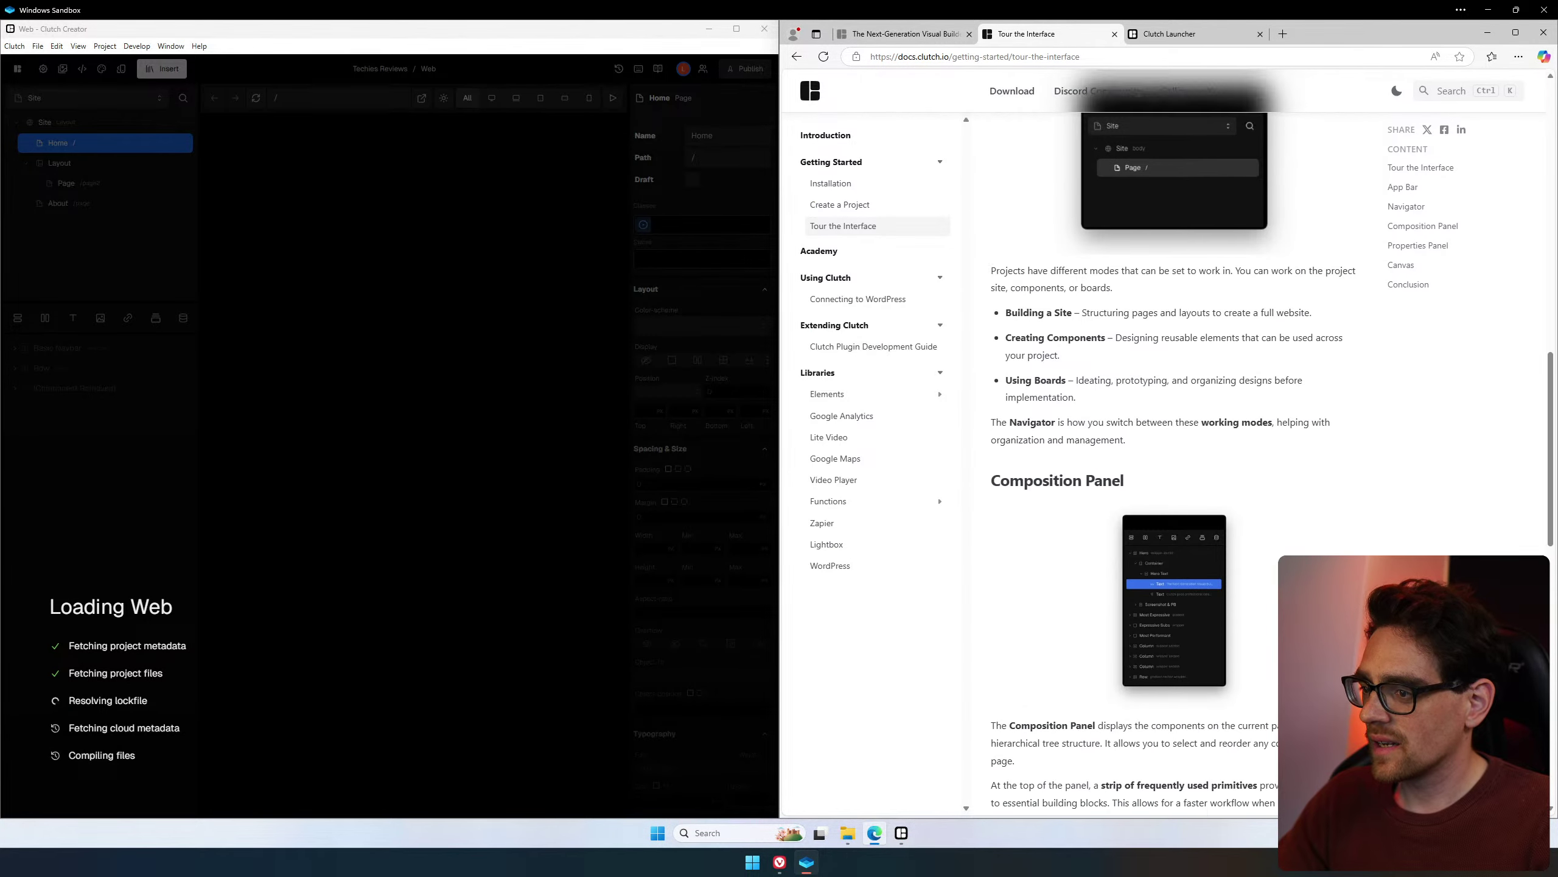
{"action": "scroll", "coordinate": [1103, 338], "scroll_direction": "down", "scroll_amount": 10}
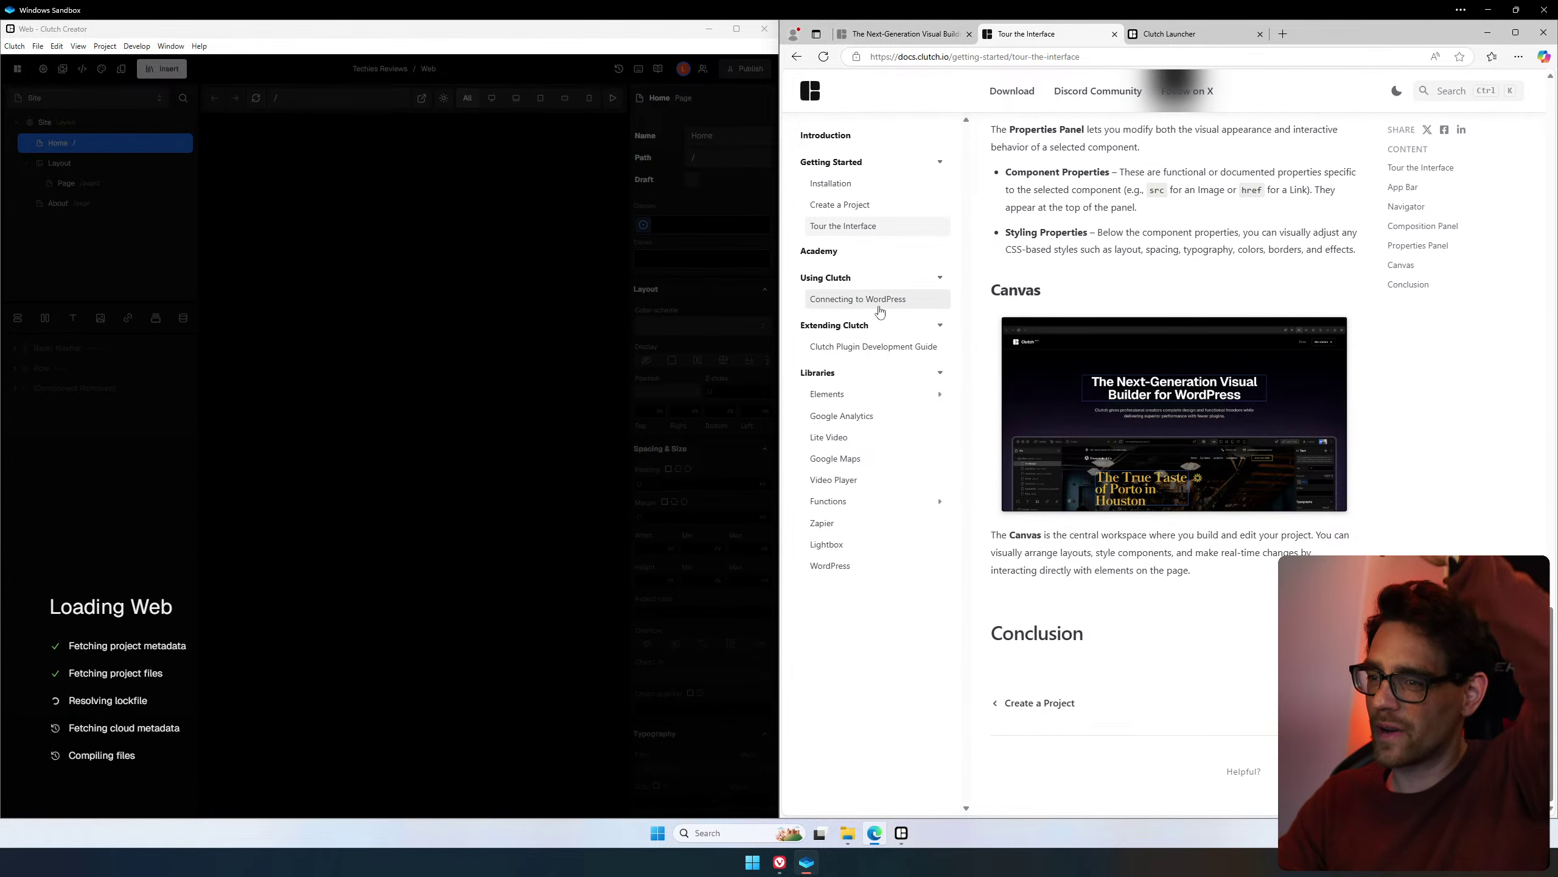
Look at the Academy page, and read the Connecting to WordPress guide down to its next steps.
{"action": "left_click", "coordinate": [892, 263]}
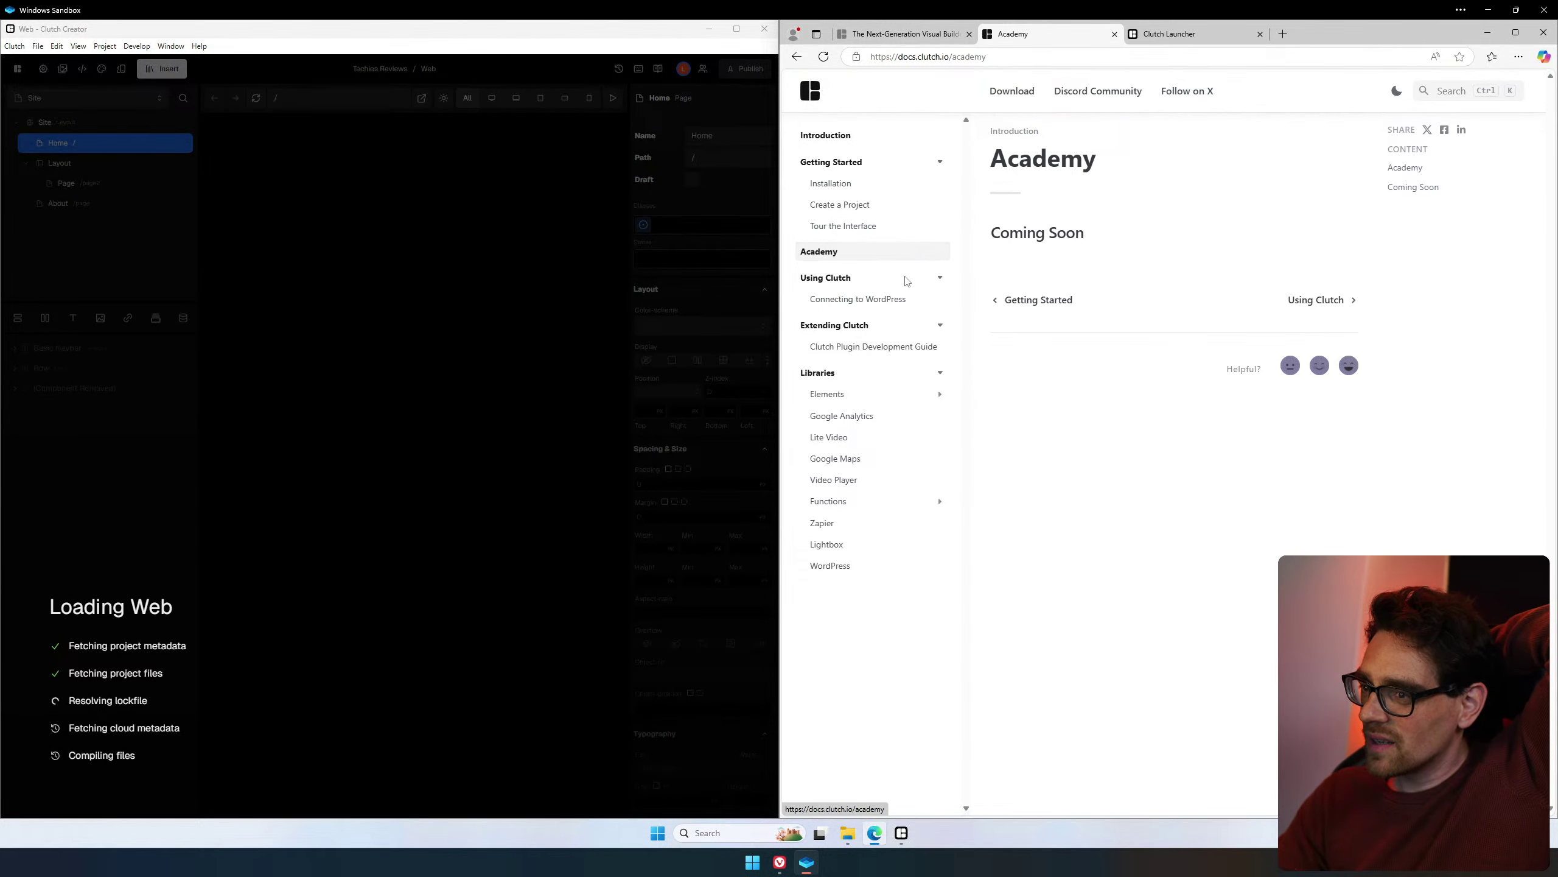
{"action": "left_click", "coordinate": [909, 303]}
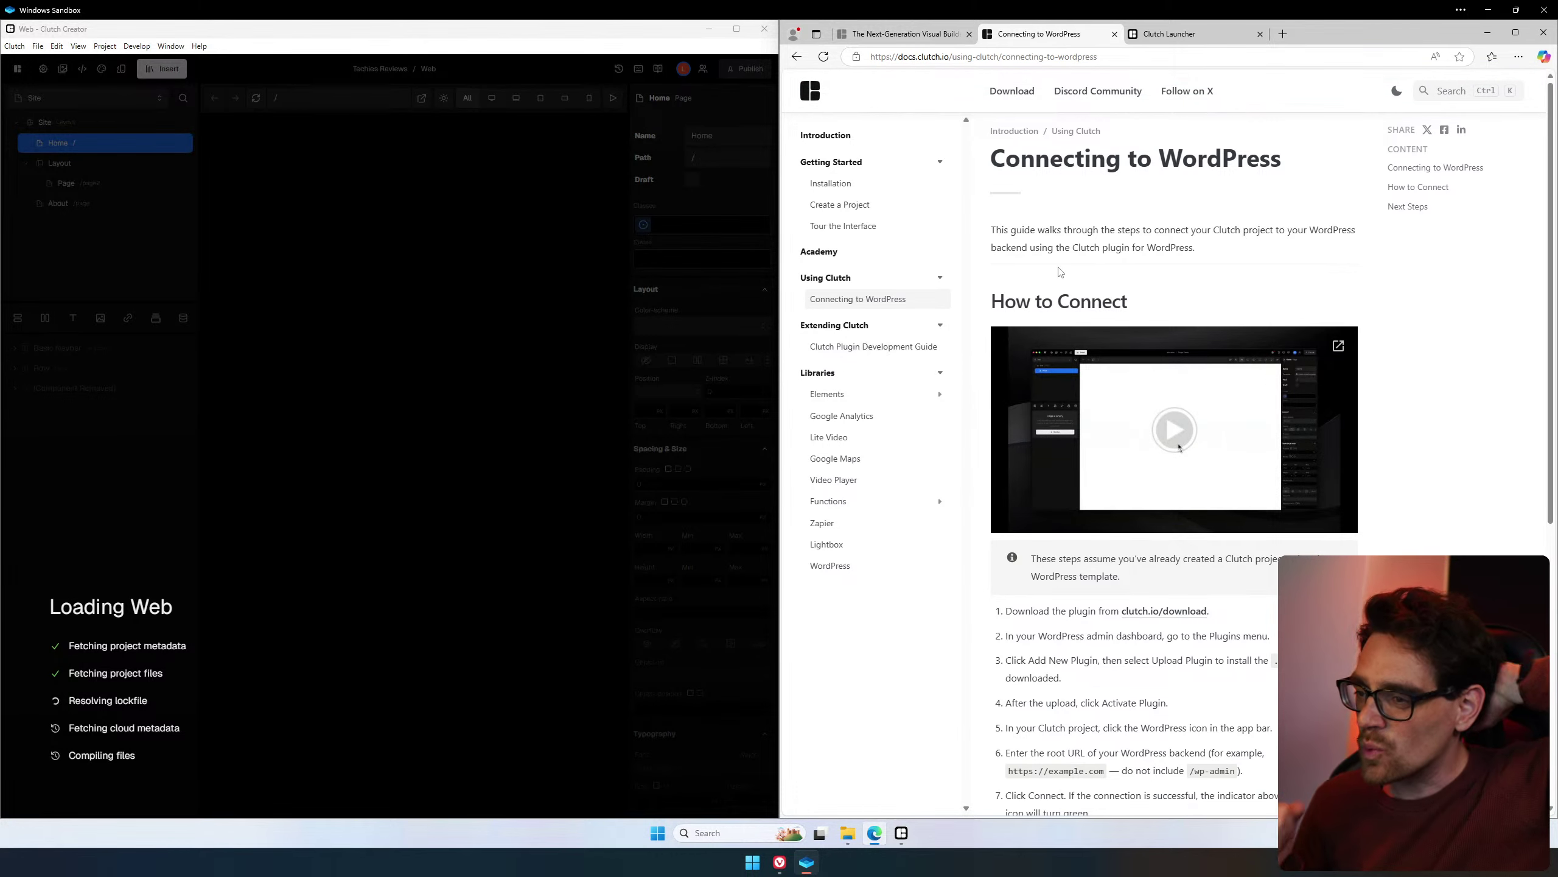
{"action": "scroll", "coordinate": [1060, 272], "scroll_direction": "down", "scroll_amount": 4}
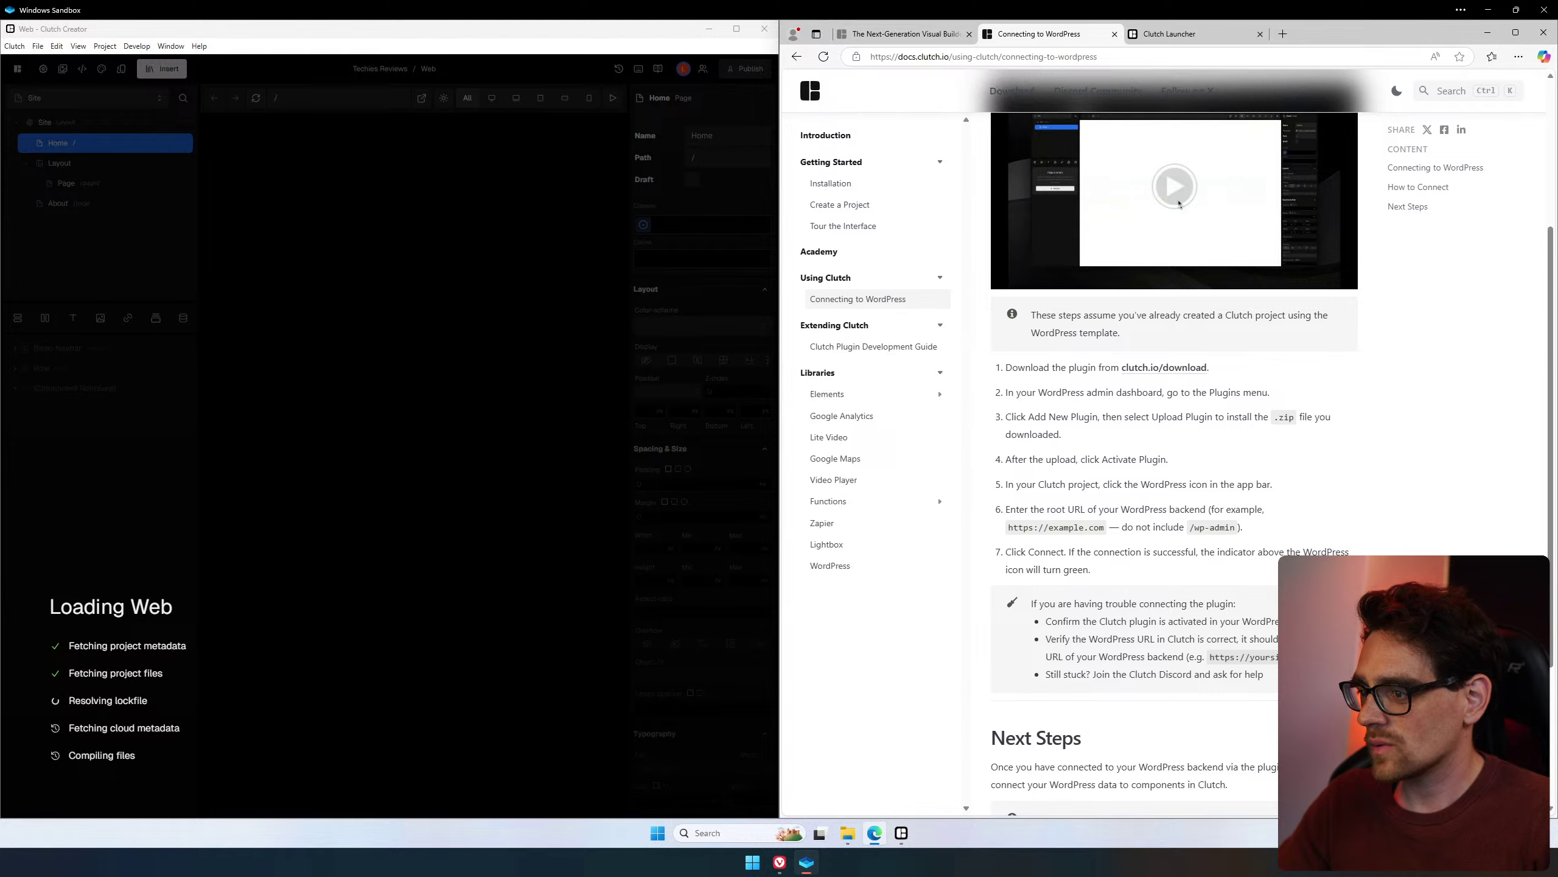
{"action": "scroll", "coordinate": [1179, 204], "scroll_direction": "down", "scroll_amount": 2}
{"action": "scroll", "coordinate": [1026, 716], "scroll_direction": "down", "scroll_amount": 2}
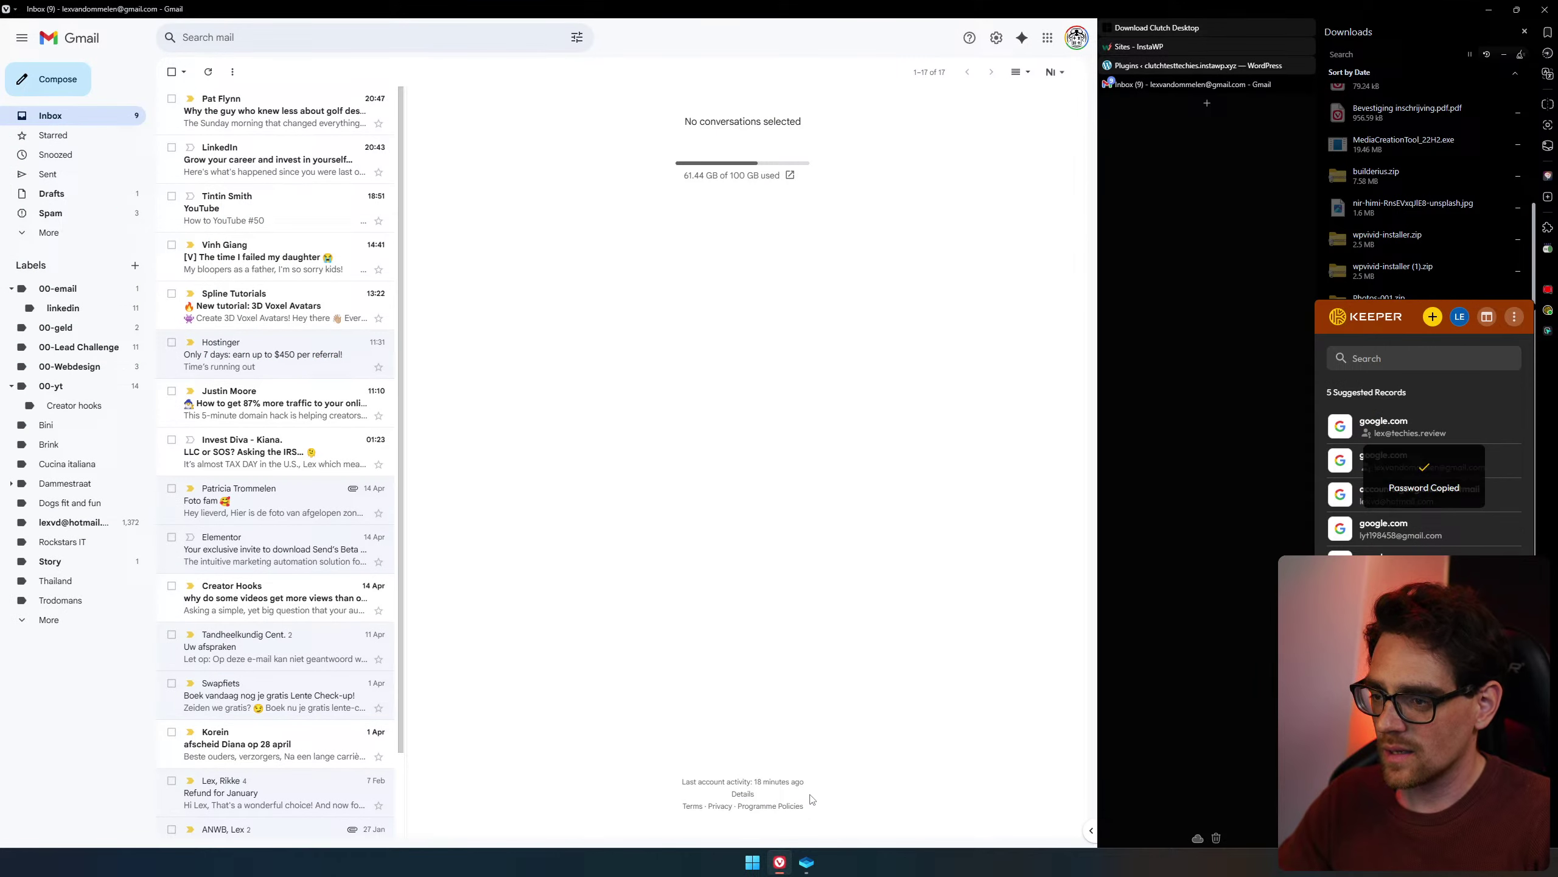
Switch to the host computer's browser, close the Gmail tab and open the Clutch plugin's settings in the WordPress admin.
{"action": "left_click", "coordinate": [779, 862]}
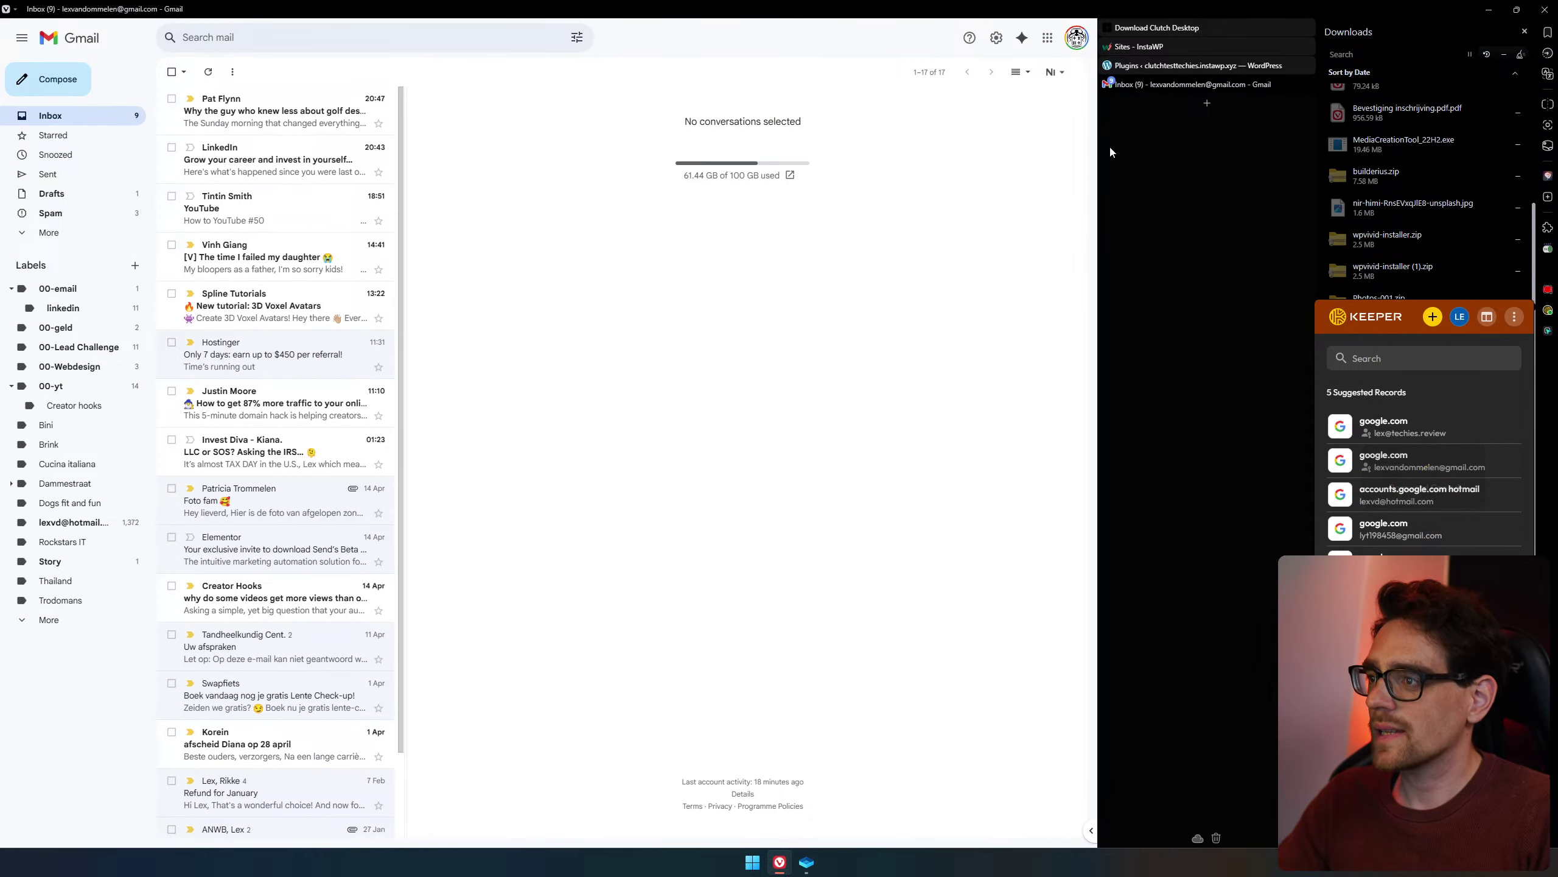
{"action": "middle_click", "coordinate": [1156, 90]}
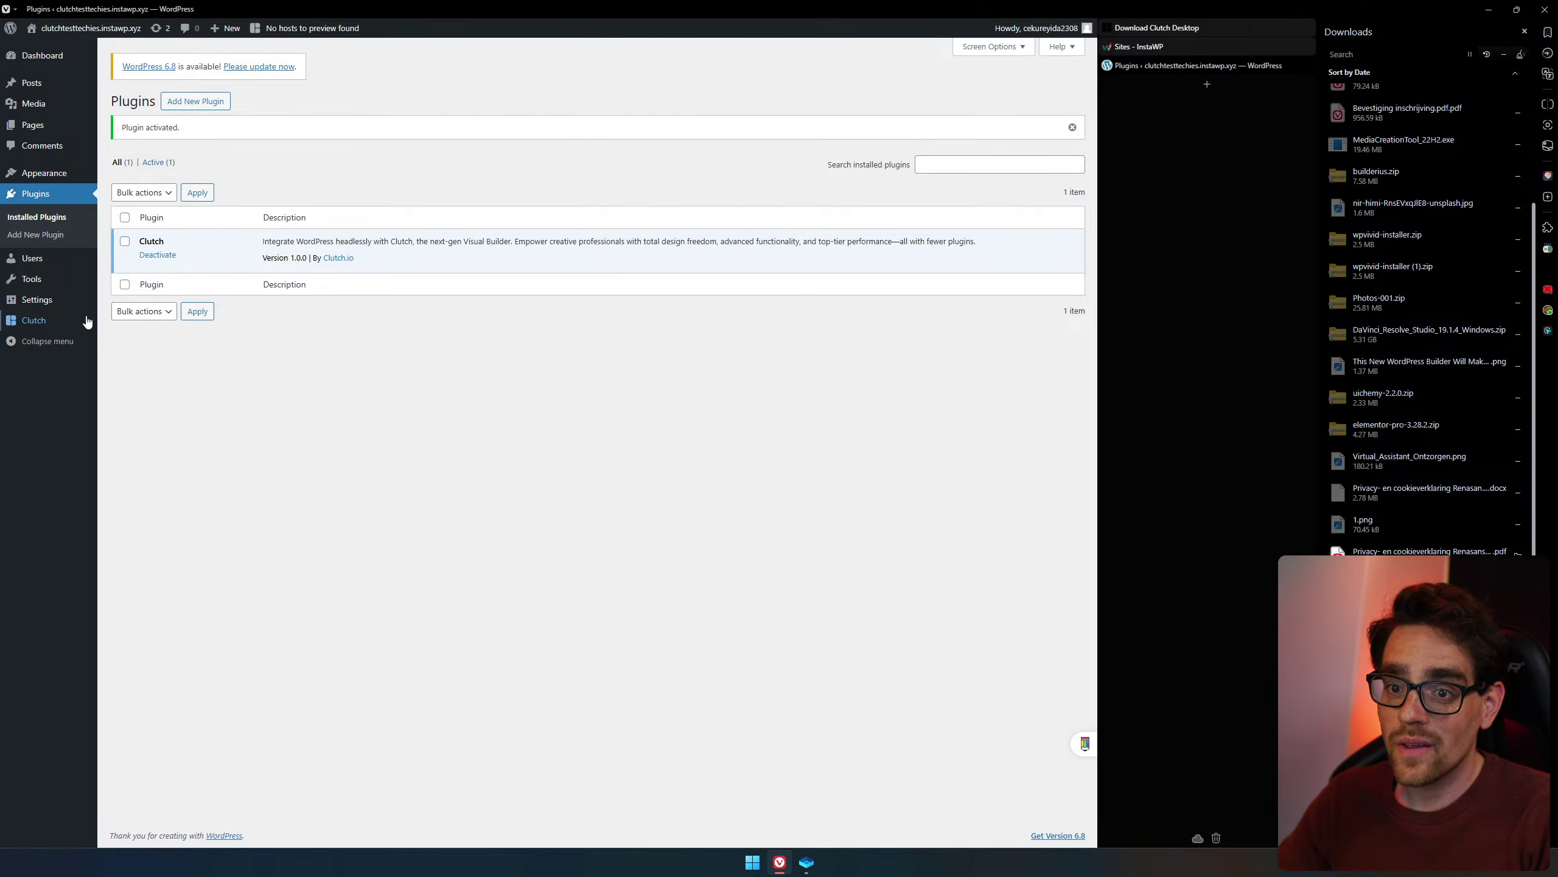
{"action": "left_click", "coordinate": [65, 326]}
Open the plugin's community link and close its tab, and highlight the WordPress site's root URL in the address.
{"action": "left_click", "coordinate": [889, 396]}
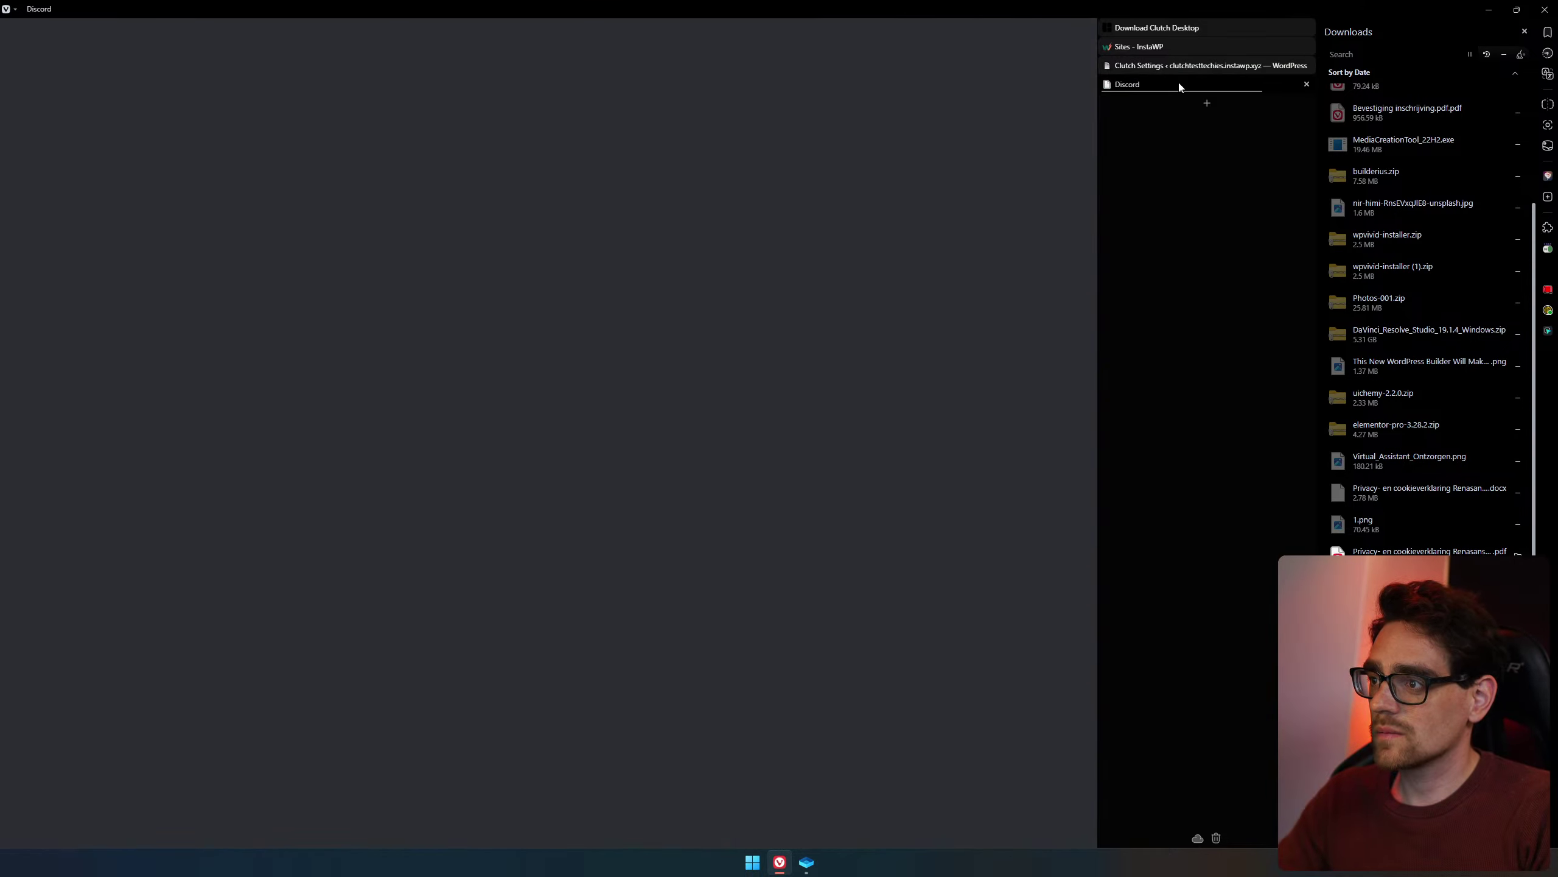
{"action": "middle_click", "coordinate": [1180, 87]}
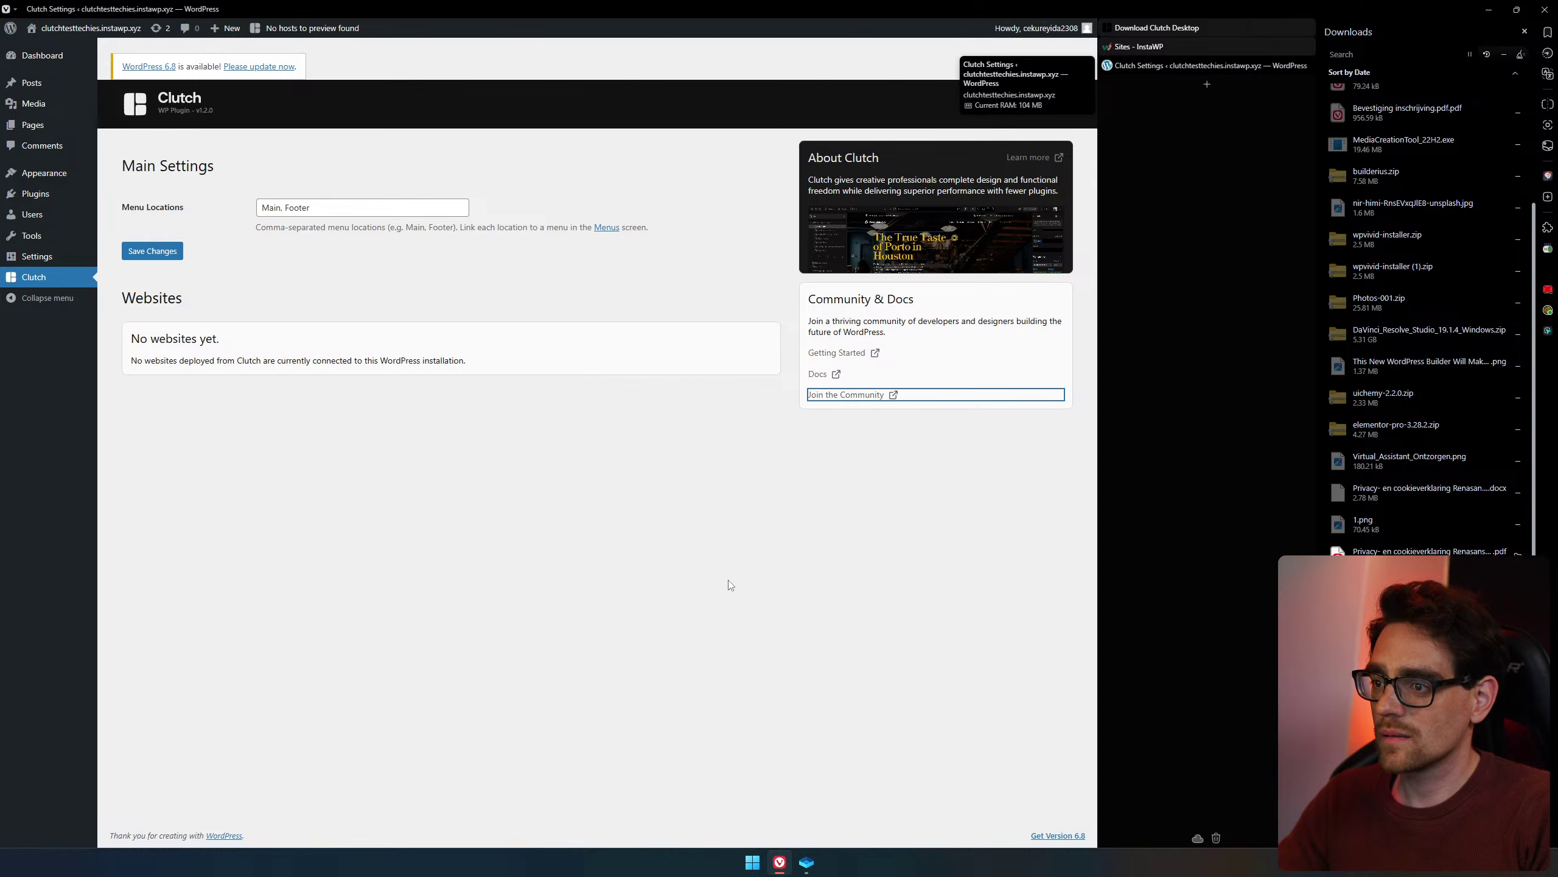
{"action": "key", "text": "ctrl+l"}
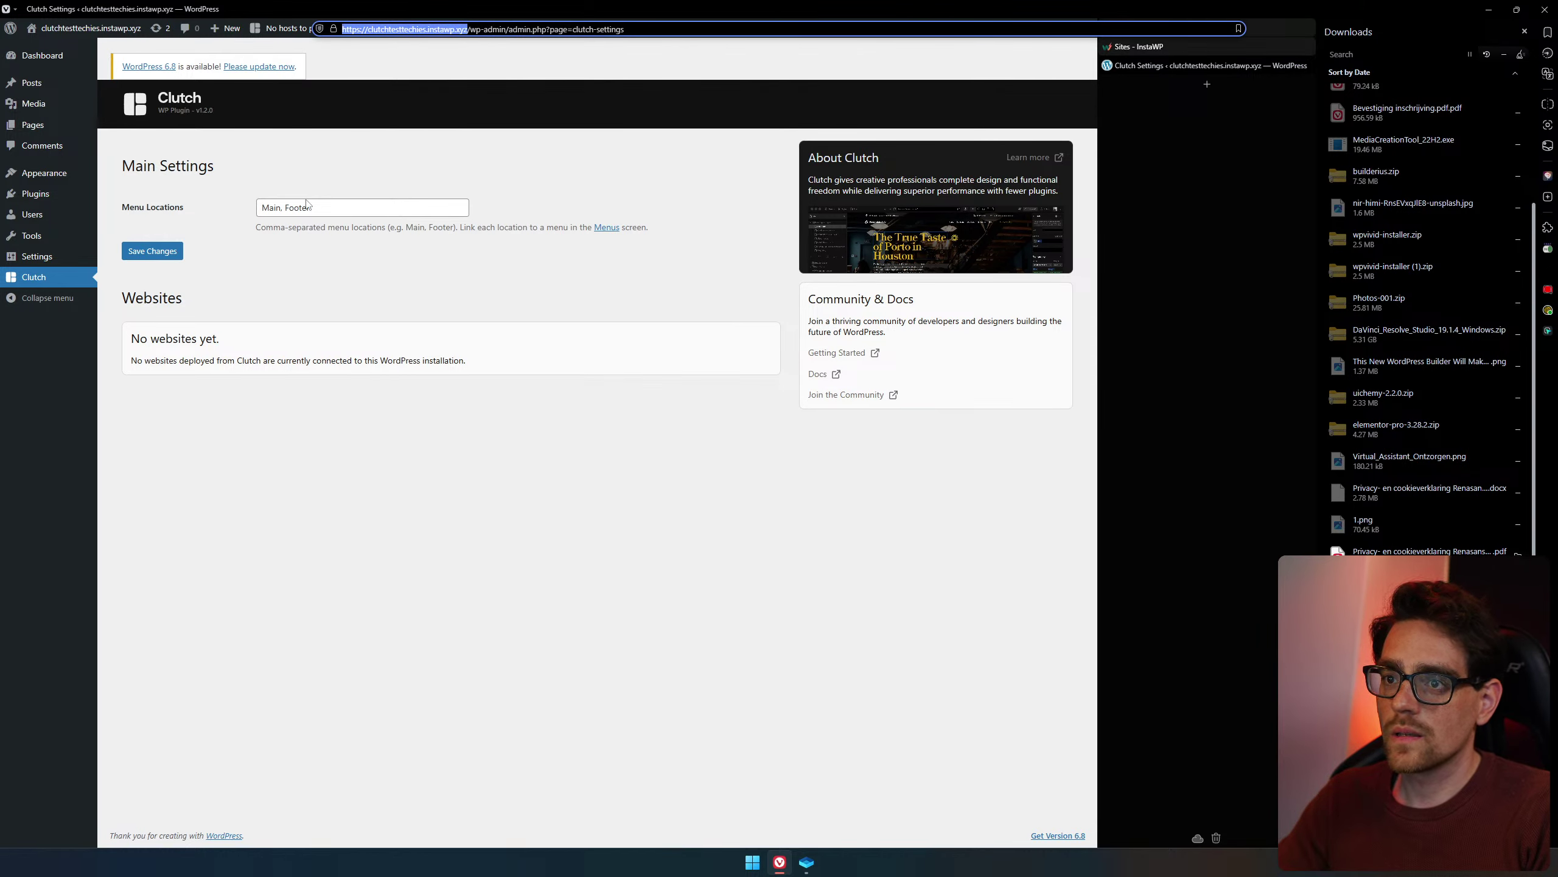
{"action": "left_click", "coordinate": [431, 550]}
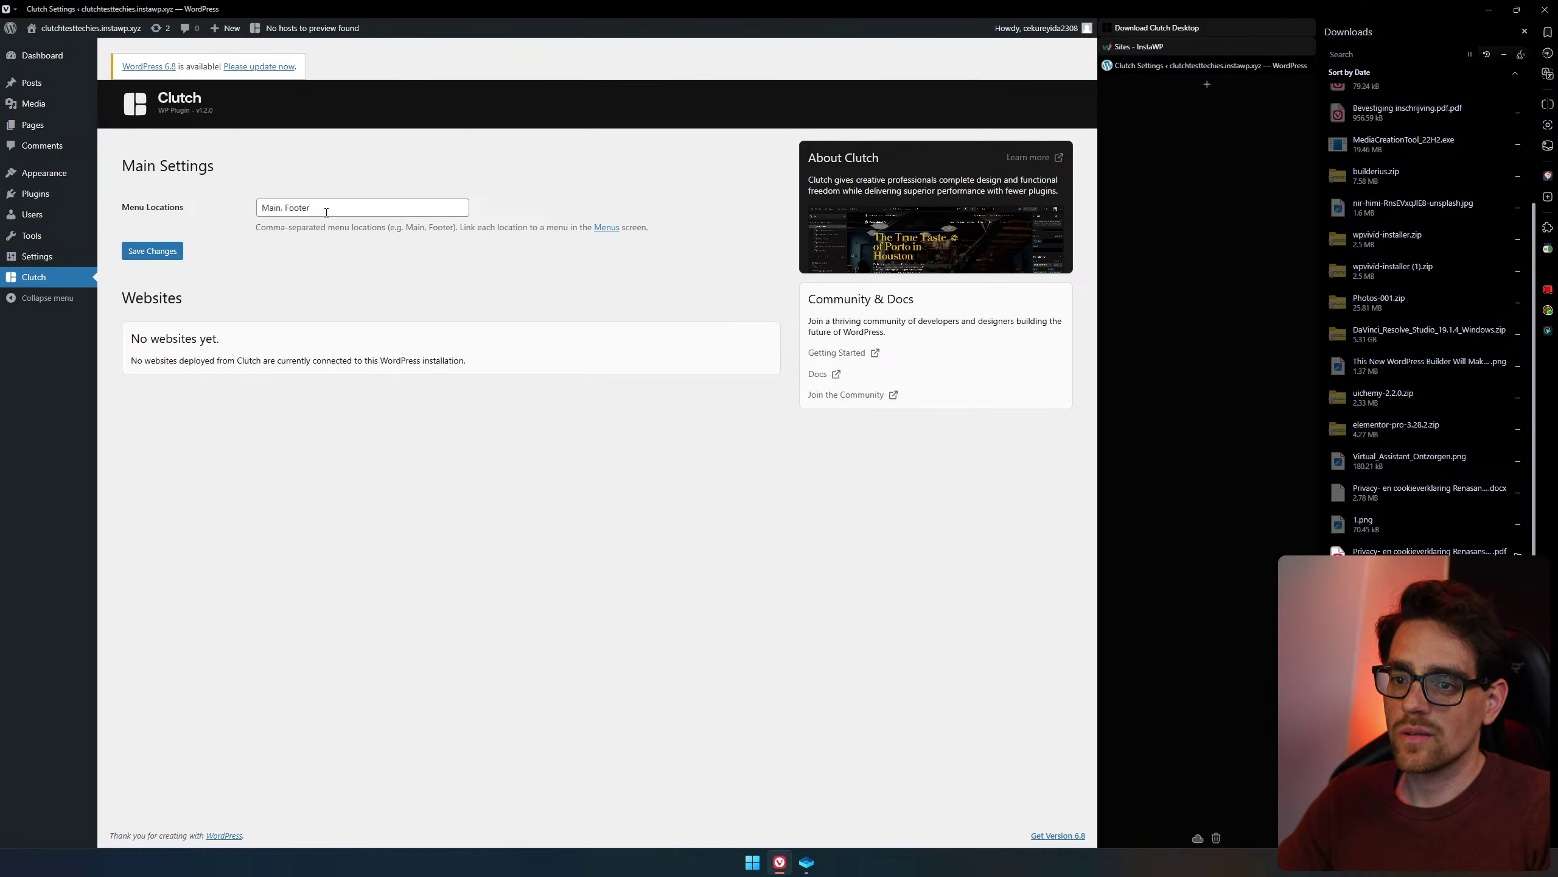
Switch back to Clutch in Windows Sandbox and allow network access for node while the Web project loads.
{"action": "left_click", "coordinate": [816, 863]}
{"action": "left_click", "coordinate": [451, 591]}
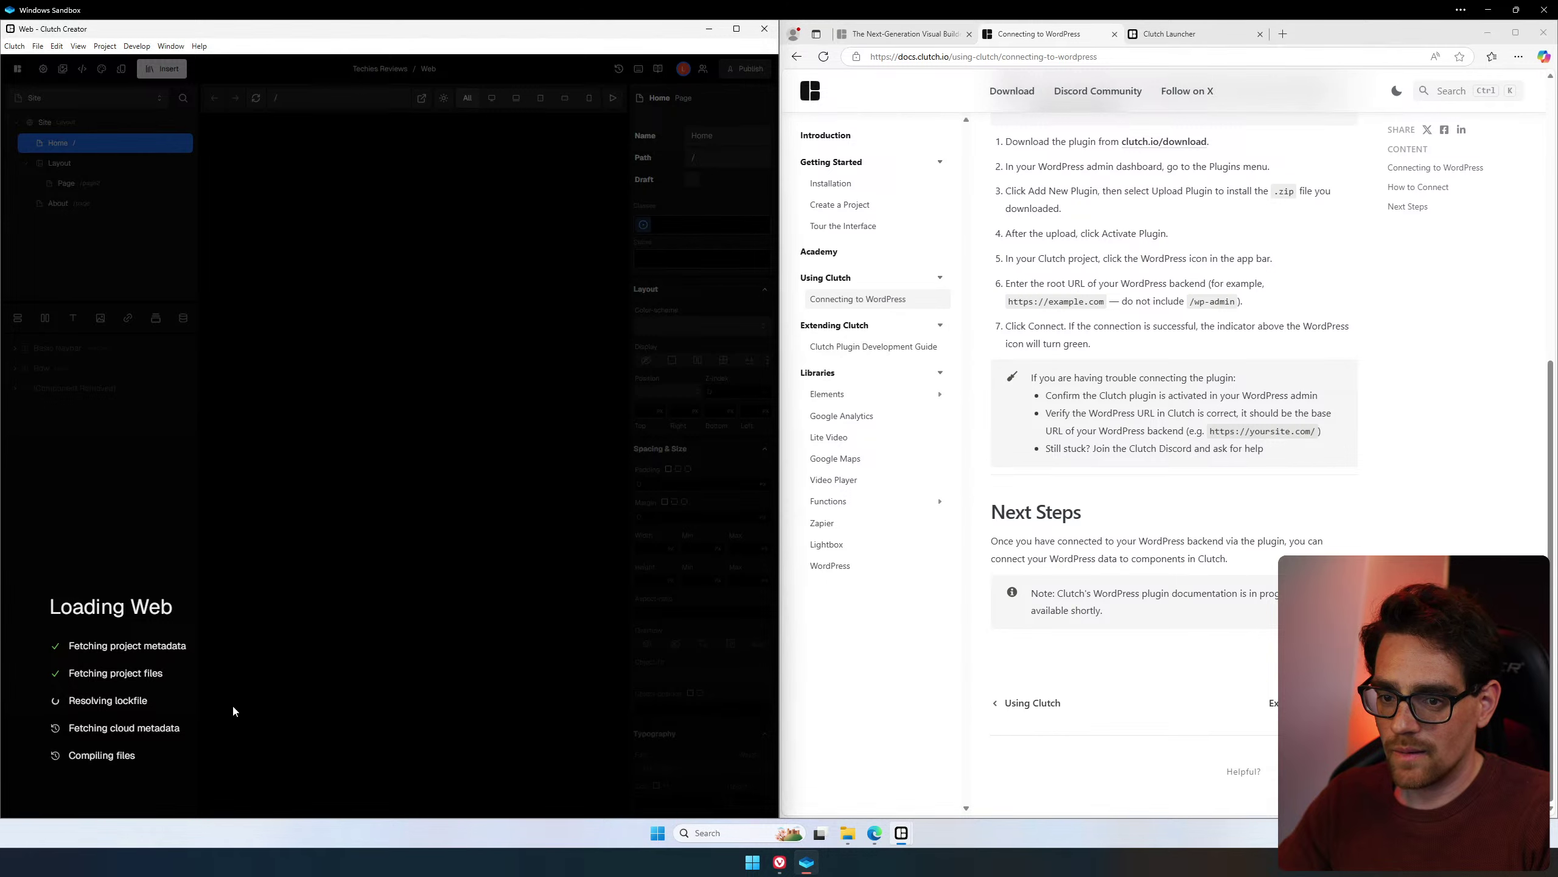
{"action": "scroll", "coordinate": [1239, 379], "scroll_direction": "up", "scroll_amount": 2}
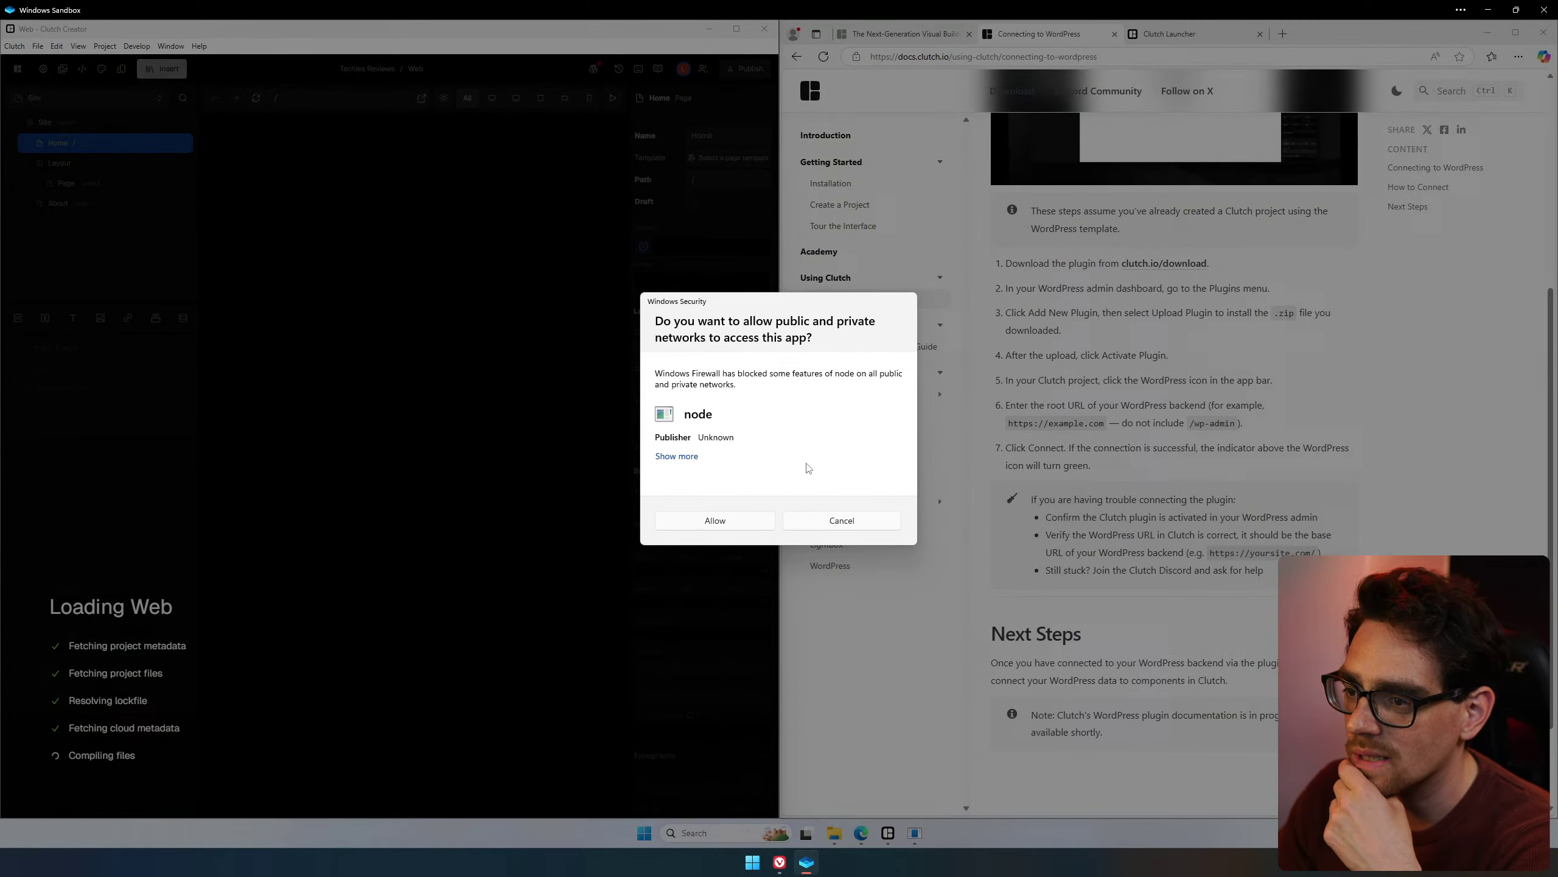
{"action": "left_click", "coordinate": [752, 521]}
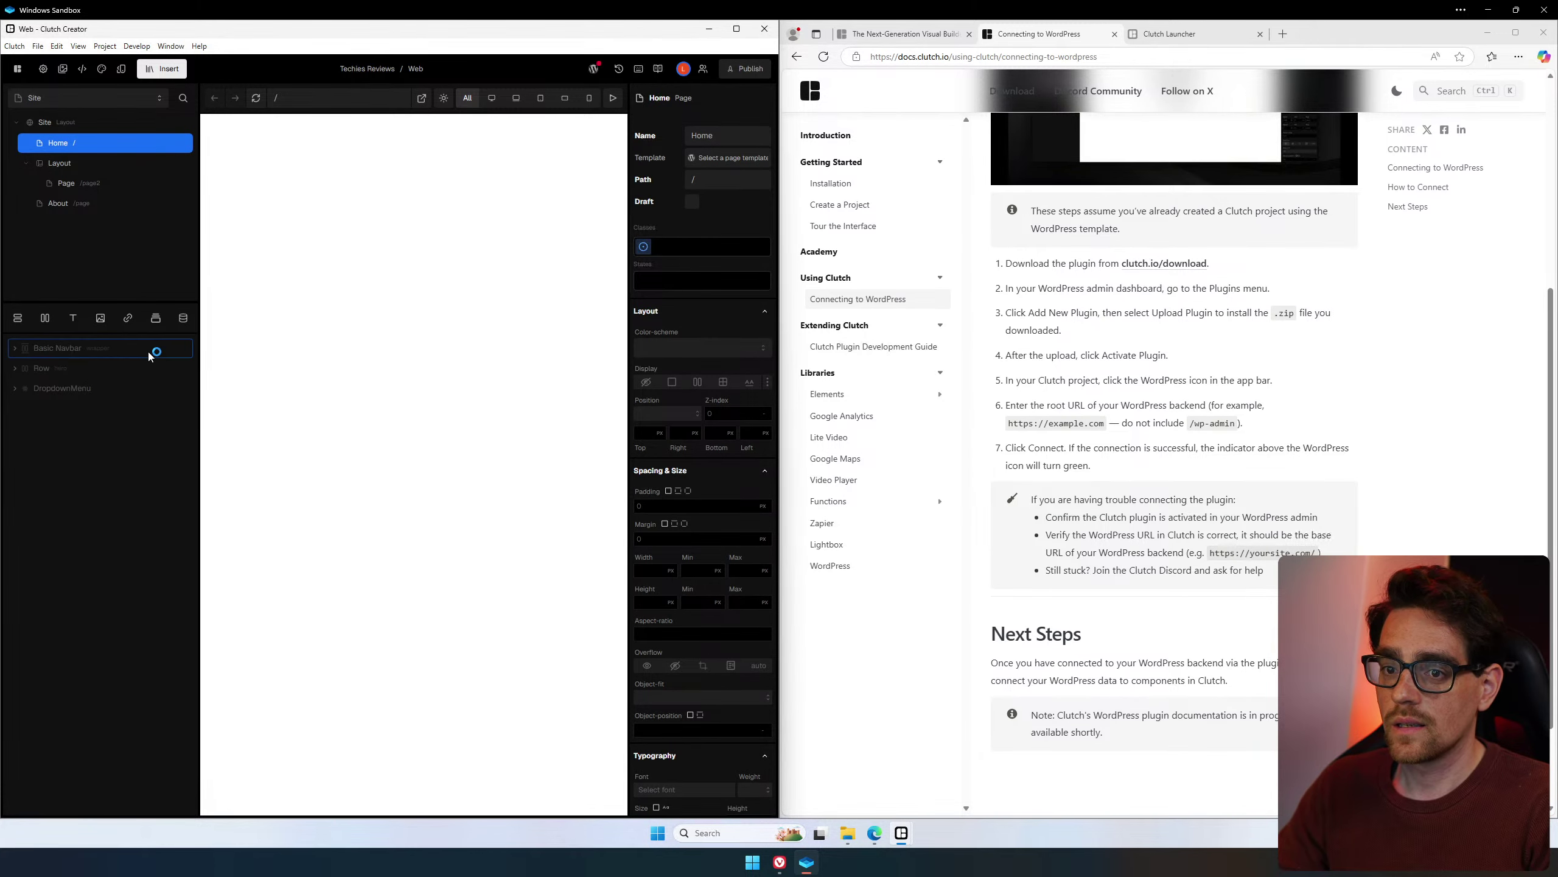
Delete the Layout entry from the site structure and close the Clutch Creator window.
{"action": "right_click", "coordinate": [100, 165]}
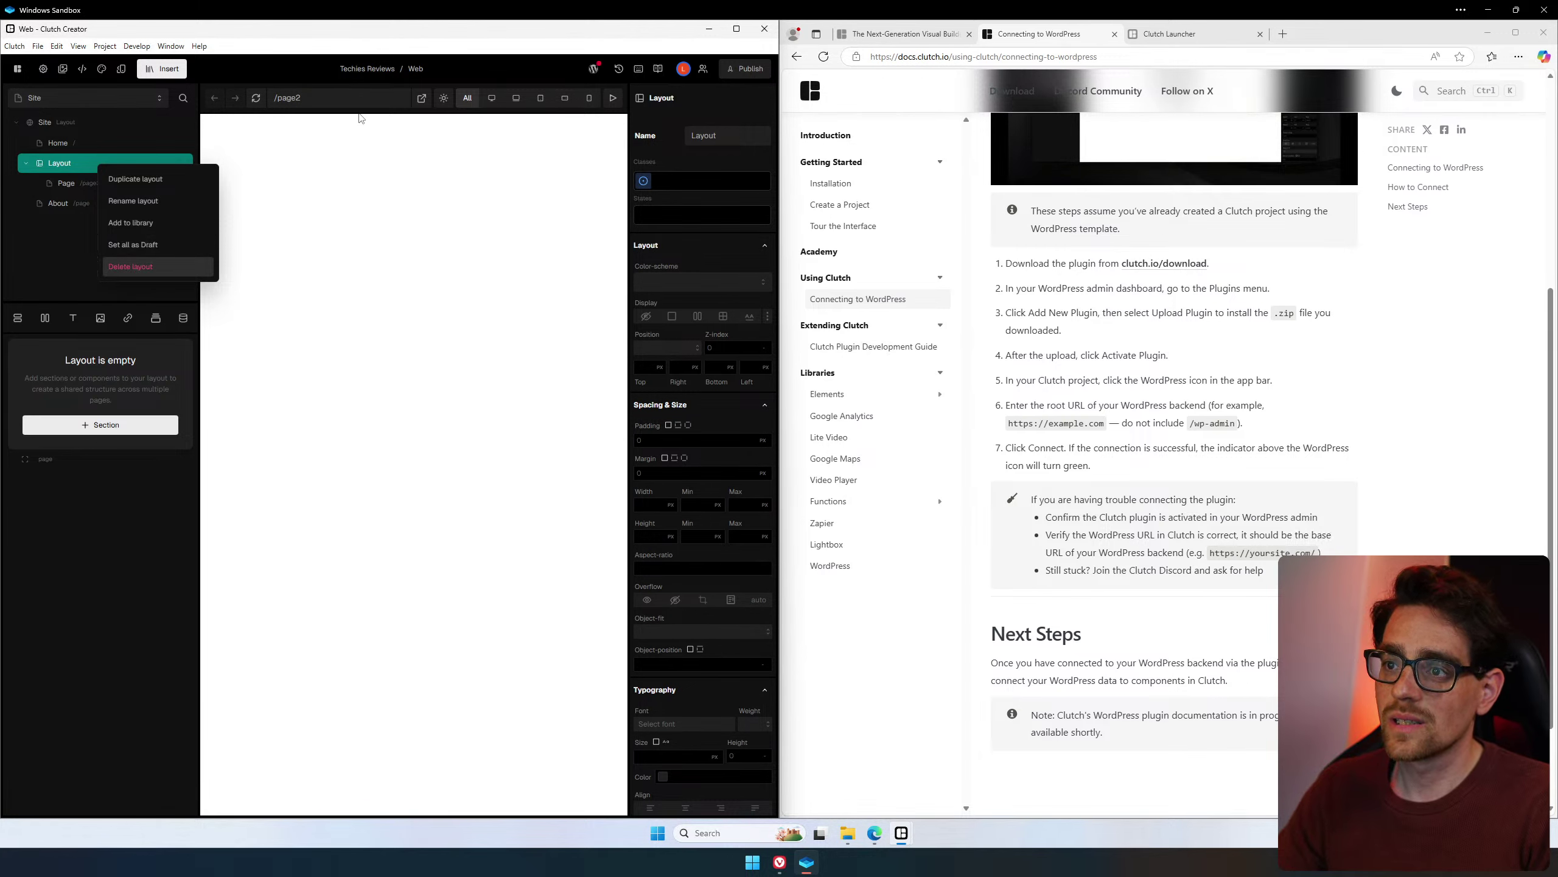
{"action": "left_click", "coordinate": [130, 267]}
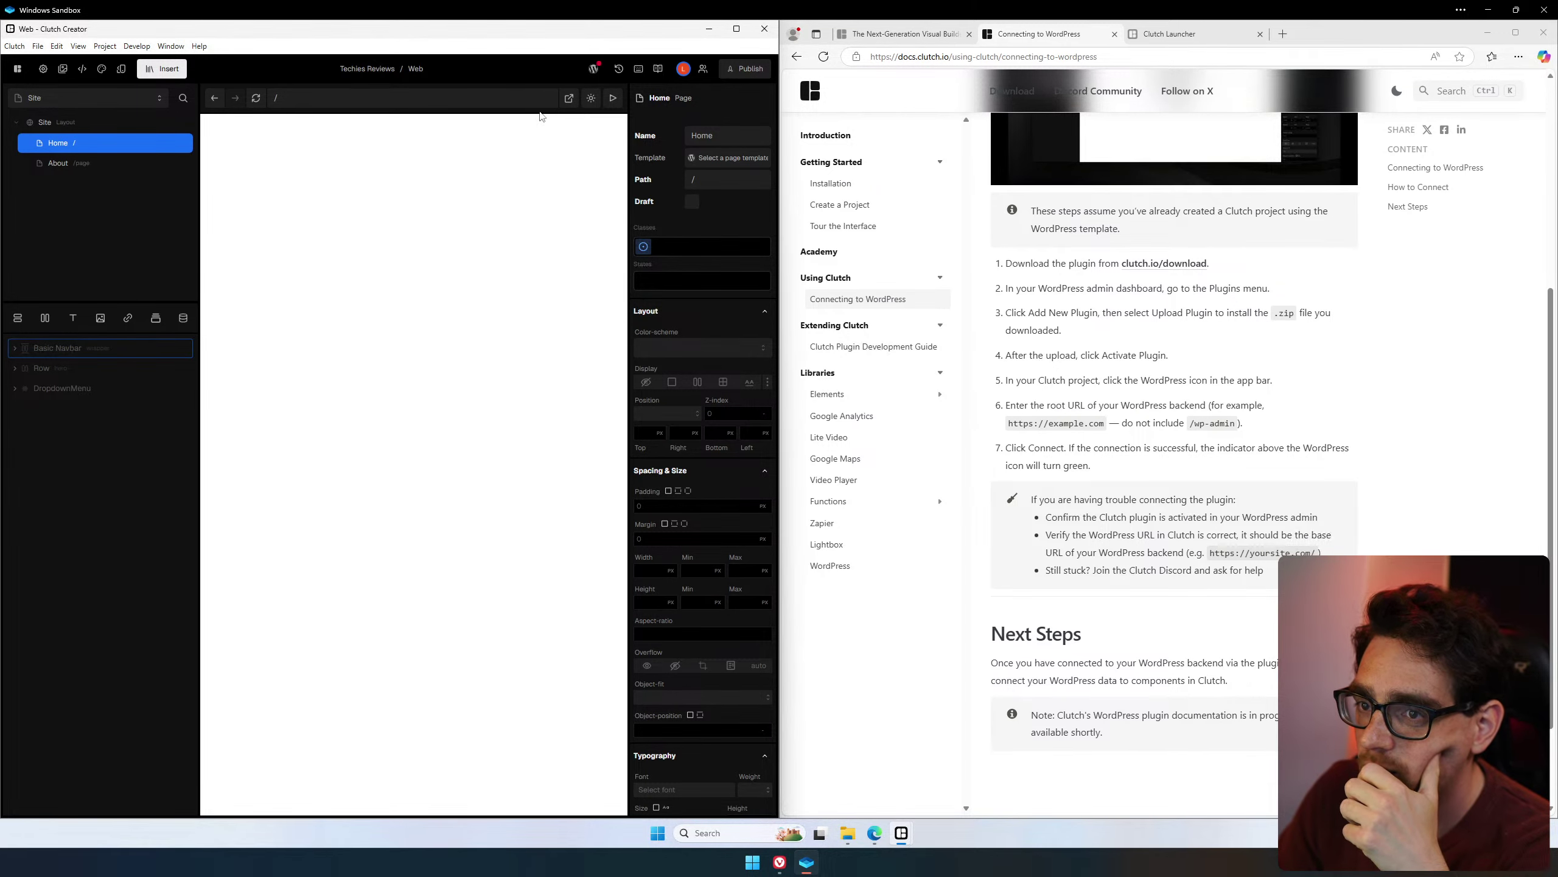
{"action": "key", "text": "alt+F4"}
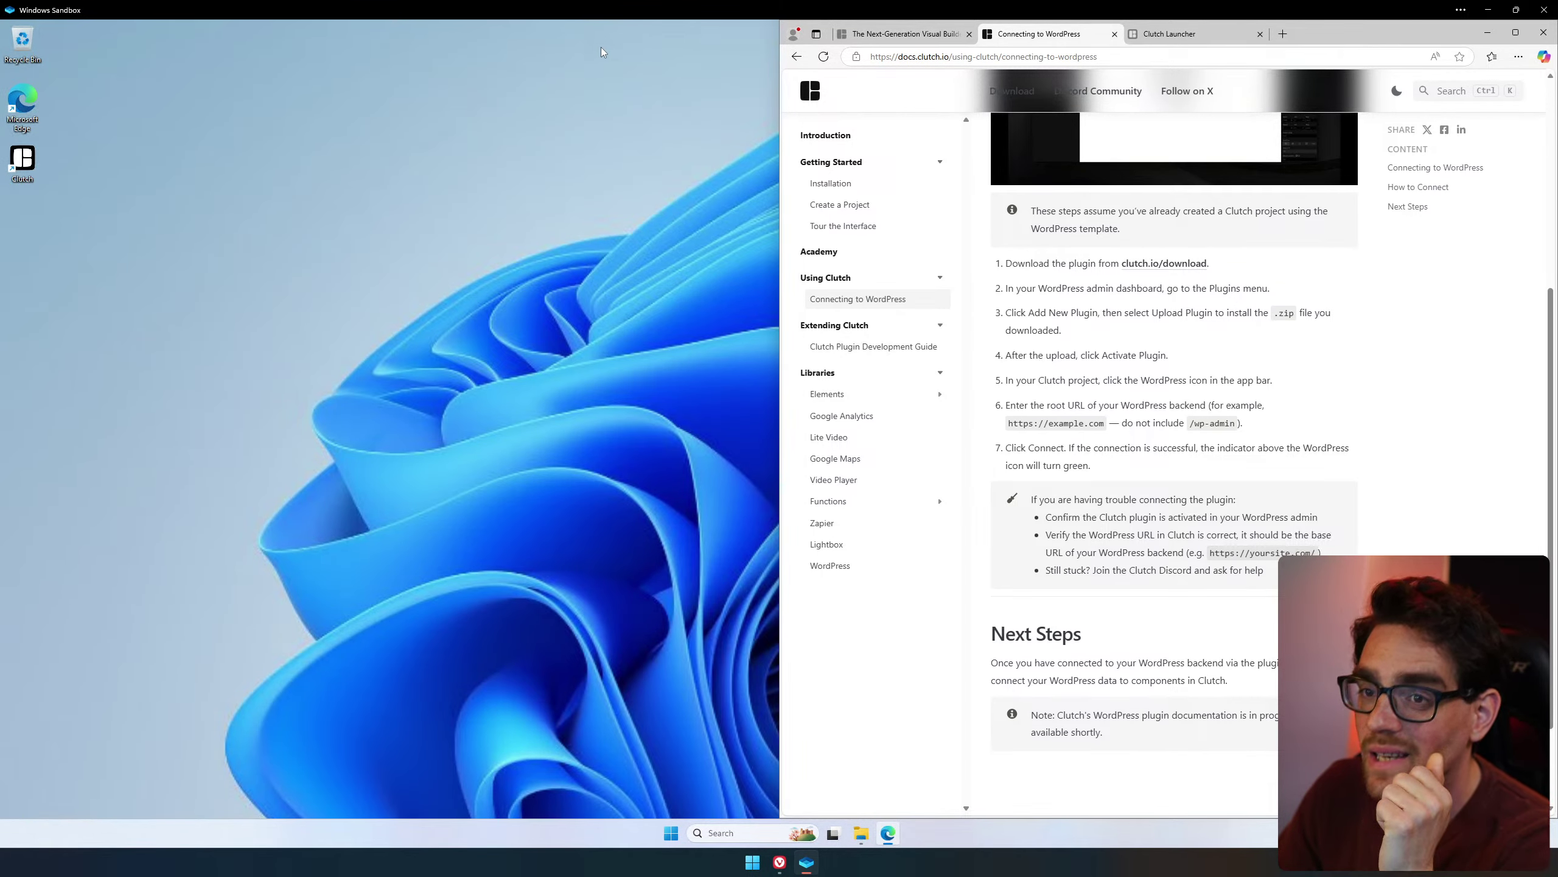
Relaunch Clutch from the desktop, check for application updates and dismiss the update notice.
{"action": "double_click", "coordinate": [24, 161]}
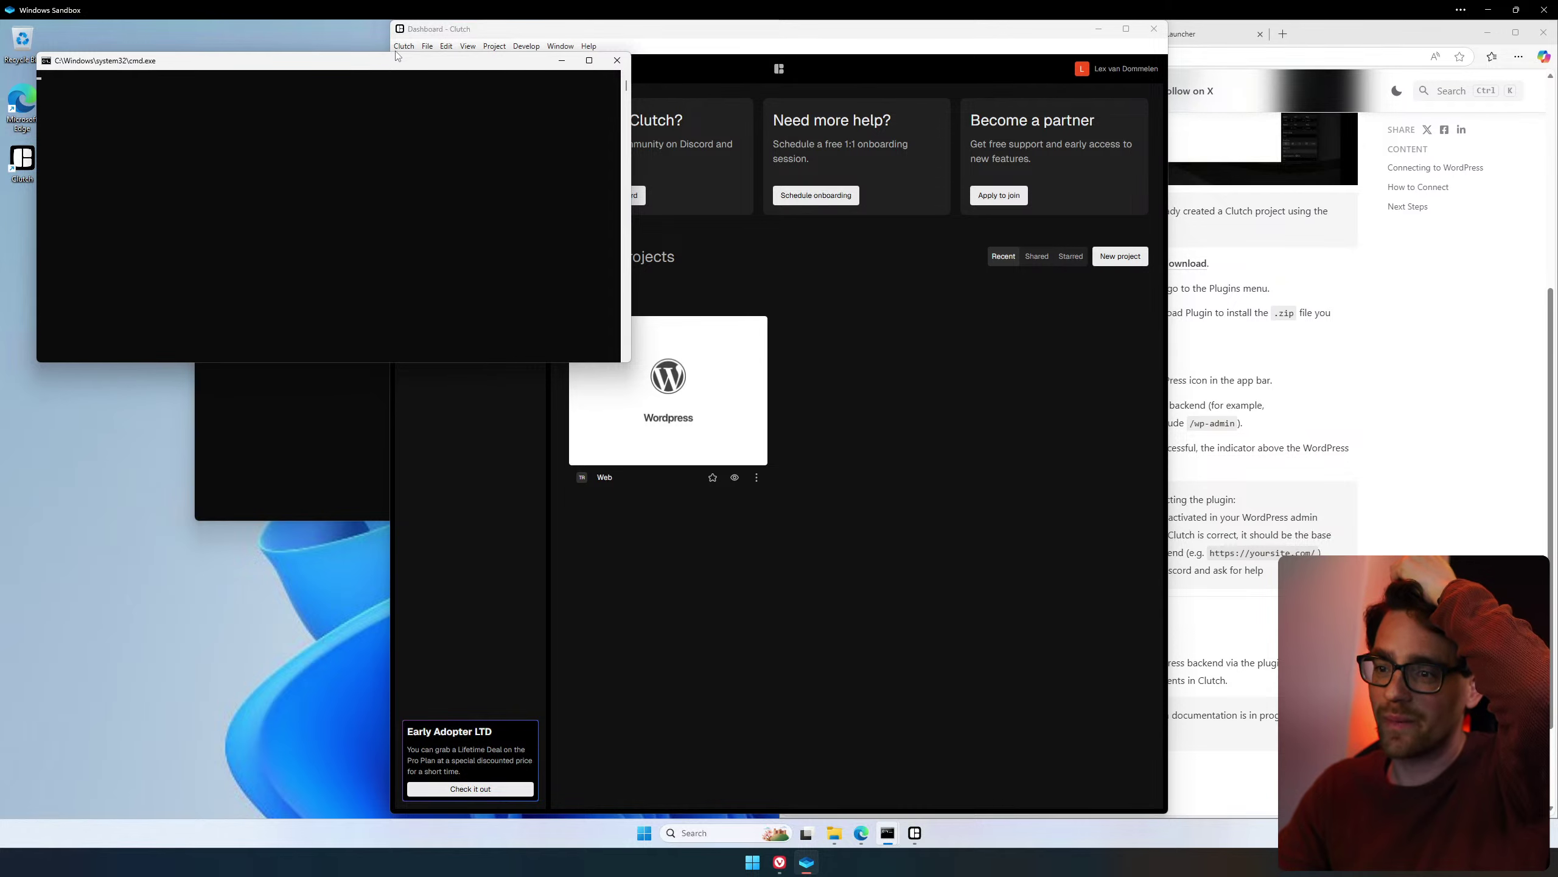
{"action": "left_click", "coordinate": [481, 528]}
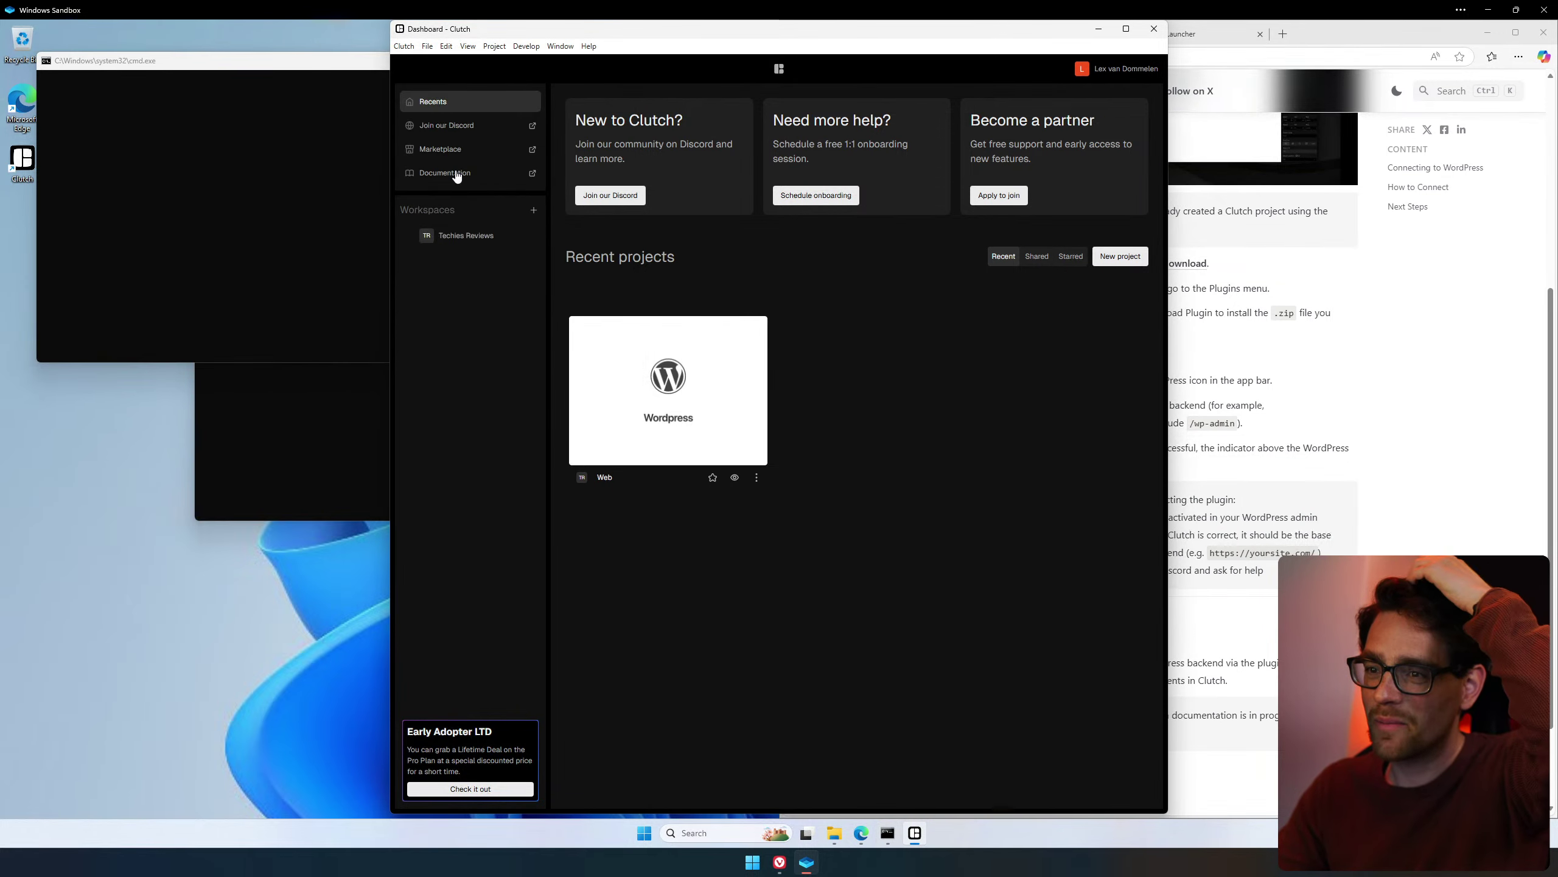
{"action": "left_click", "coordinate": [406, 48]}
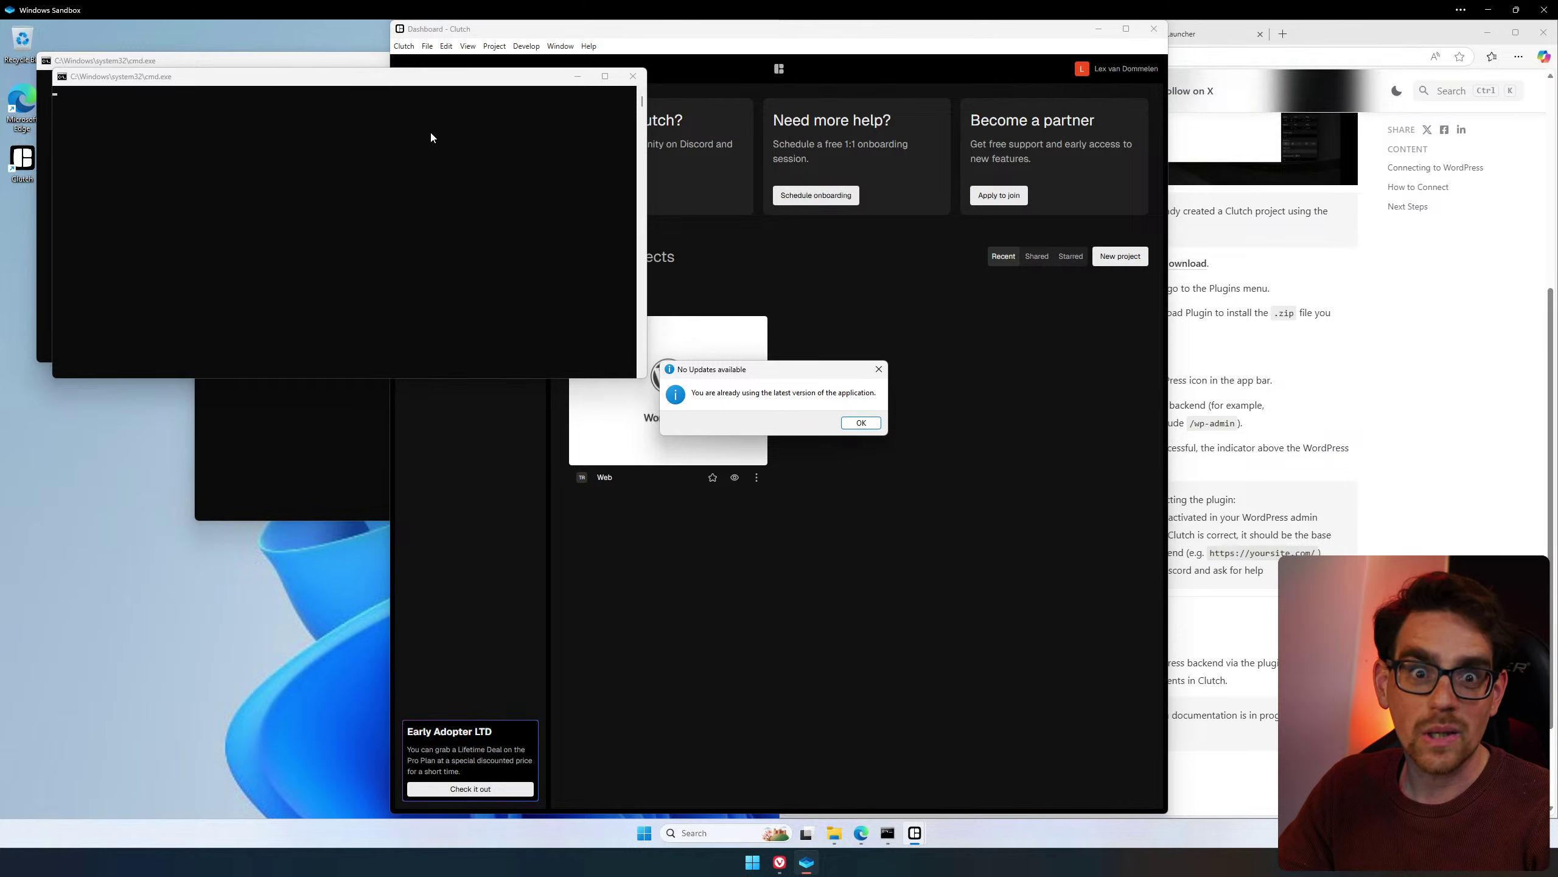
{"action": "left_click", "coordinate": [861, 423]}
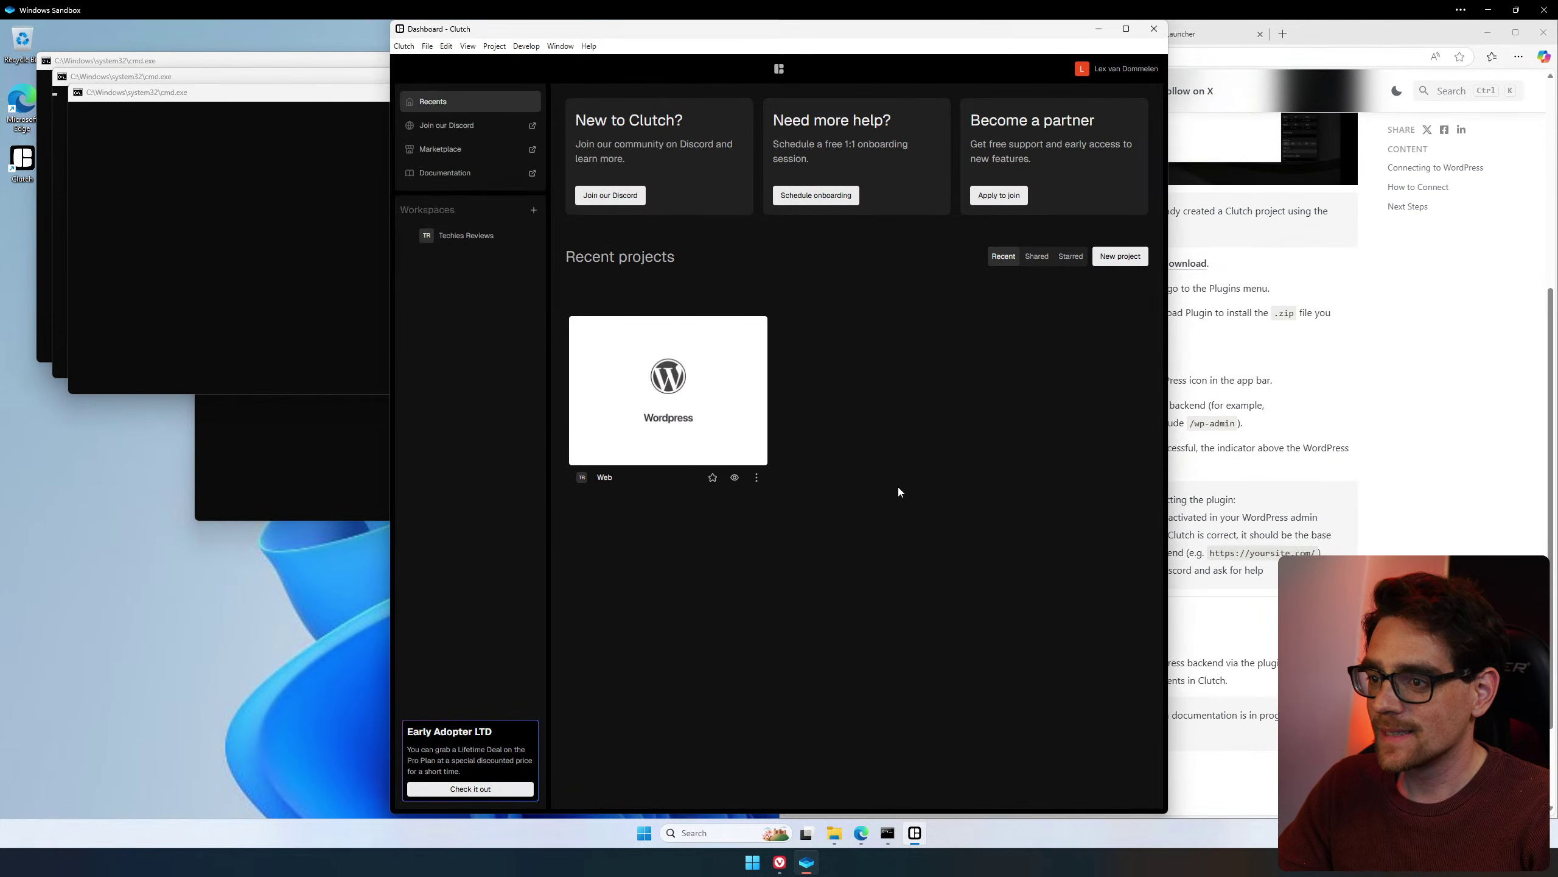
Open the Web project from the recent projects and allow network access for Node.js JavaScript Runtime while it loads.
{"action": "left_click", "coordinate": [696, 433]}
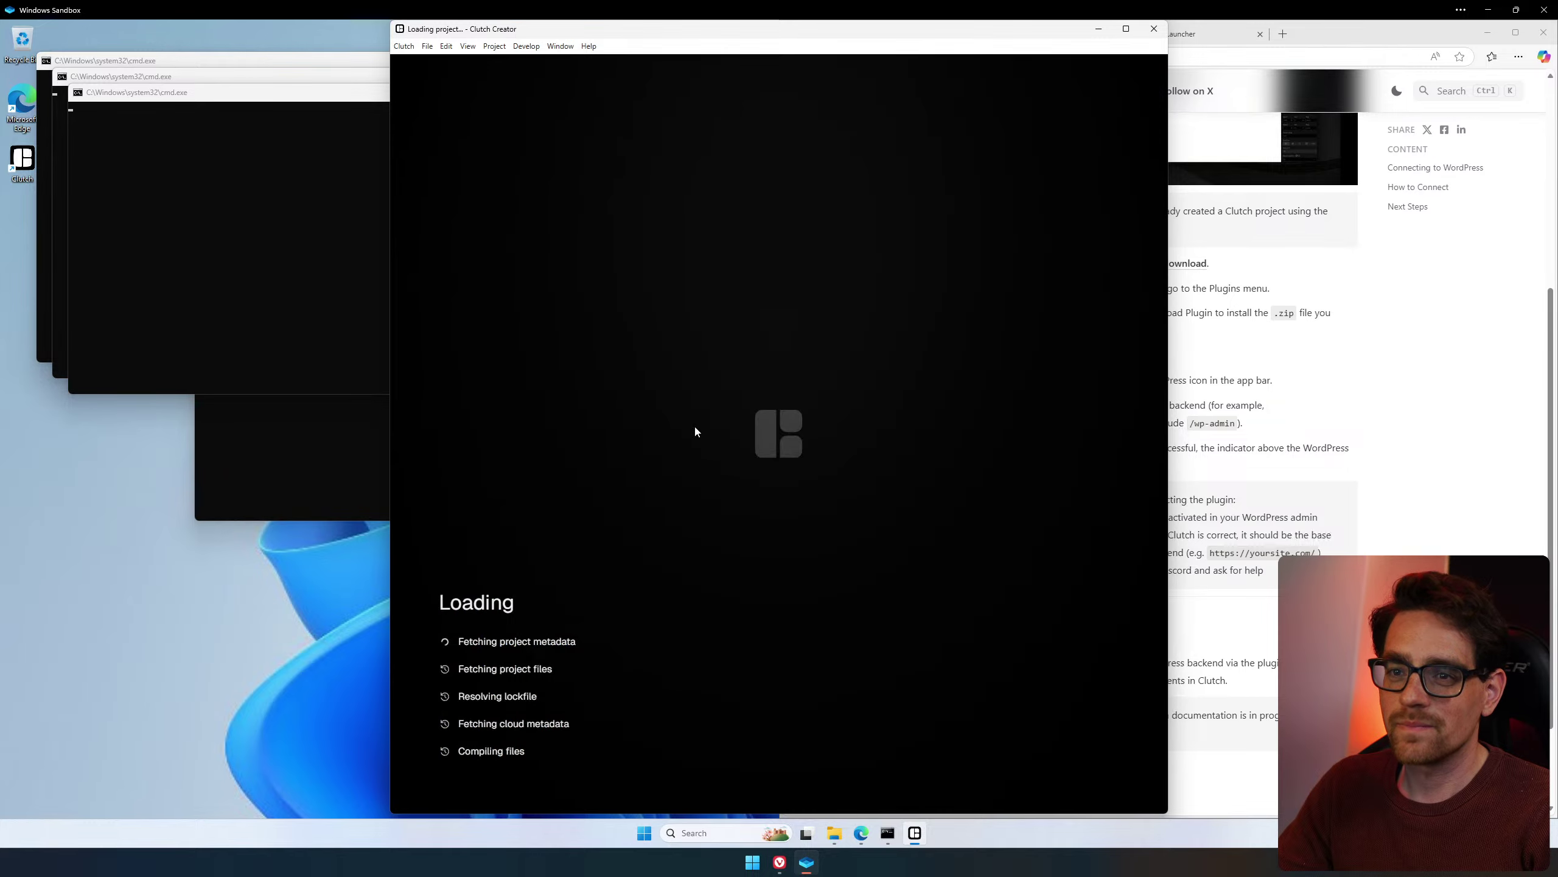
{"action": "left_click", "coordinate": [736, 521]}
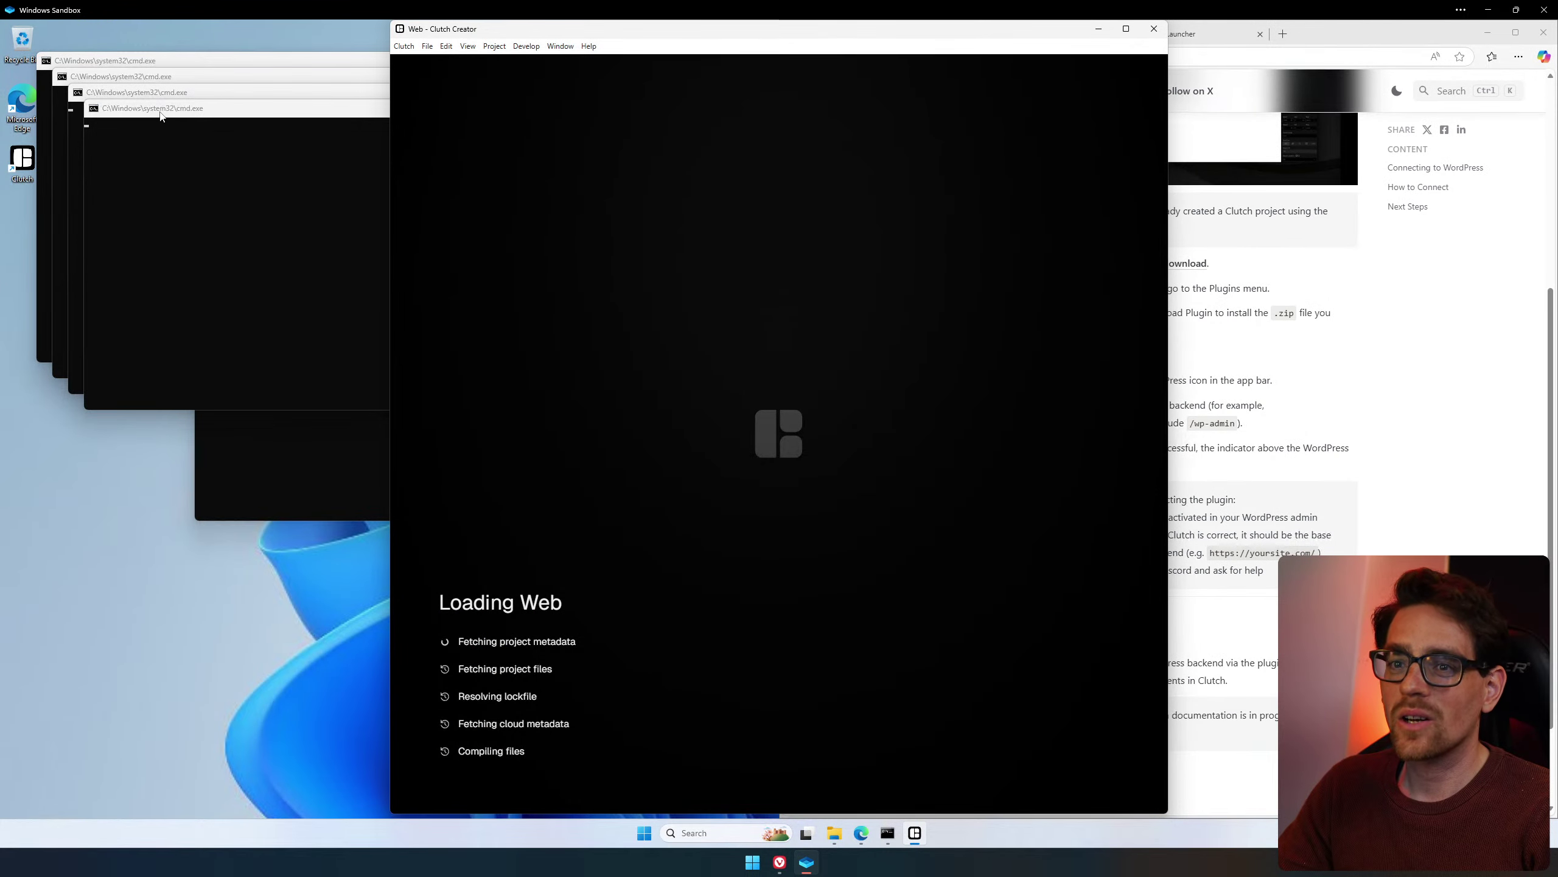
{"action": "left_click_drag", "start_coordinate": [161, 117], "coordinate": [302, 166]}
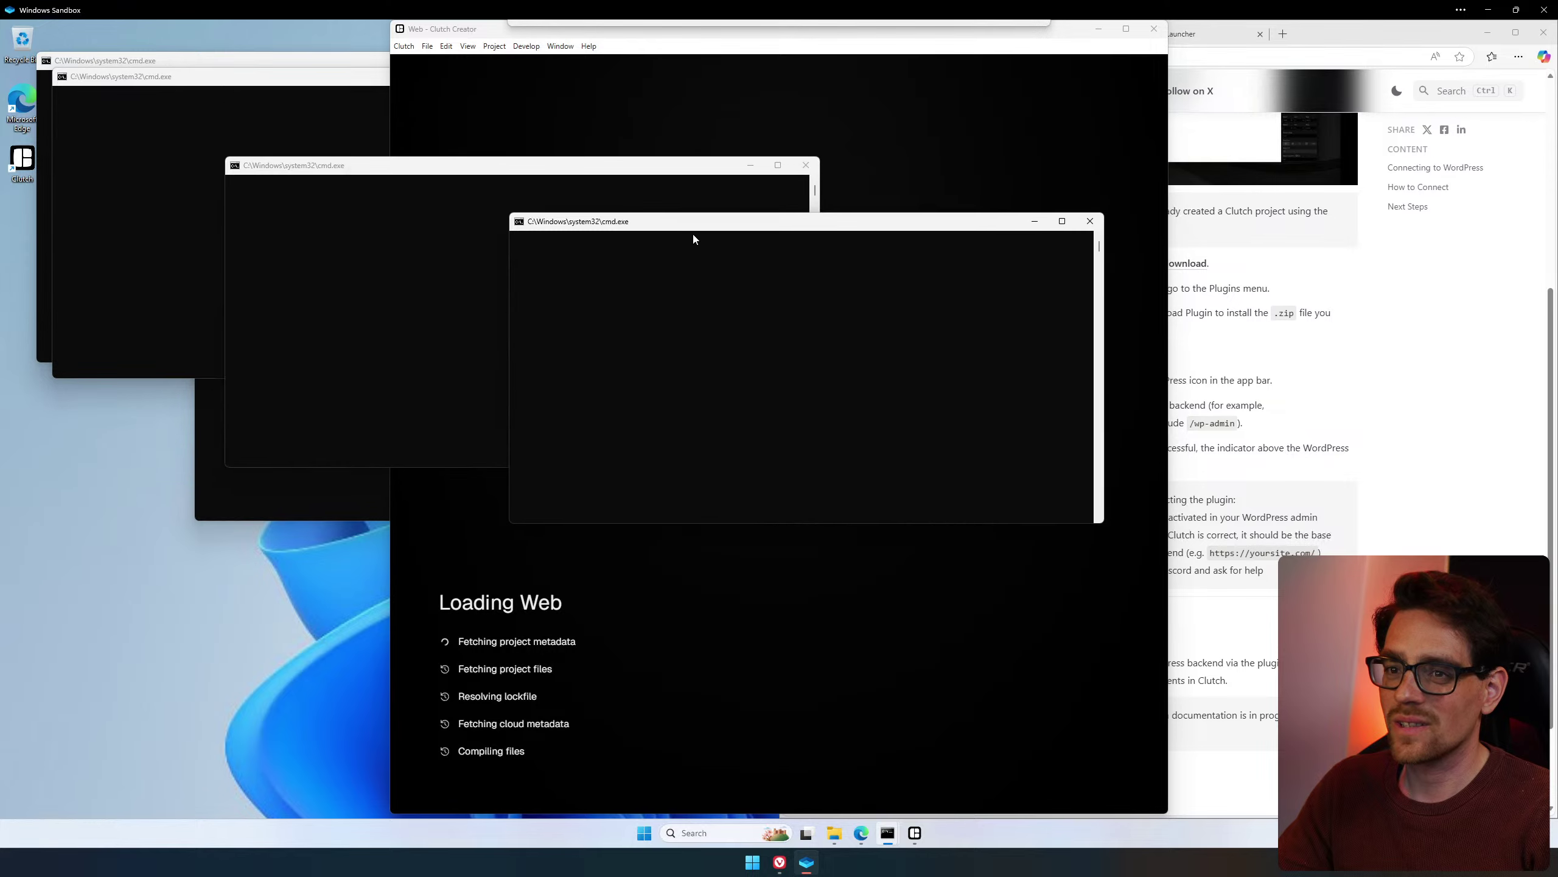
{"action": "left_click", "coordinate": [635, 38]}
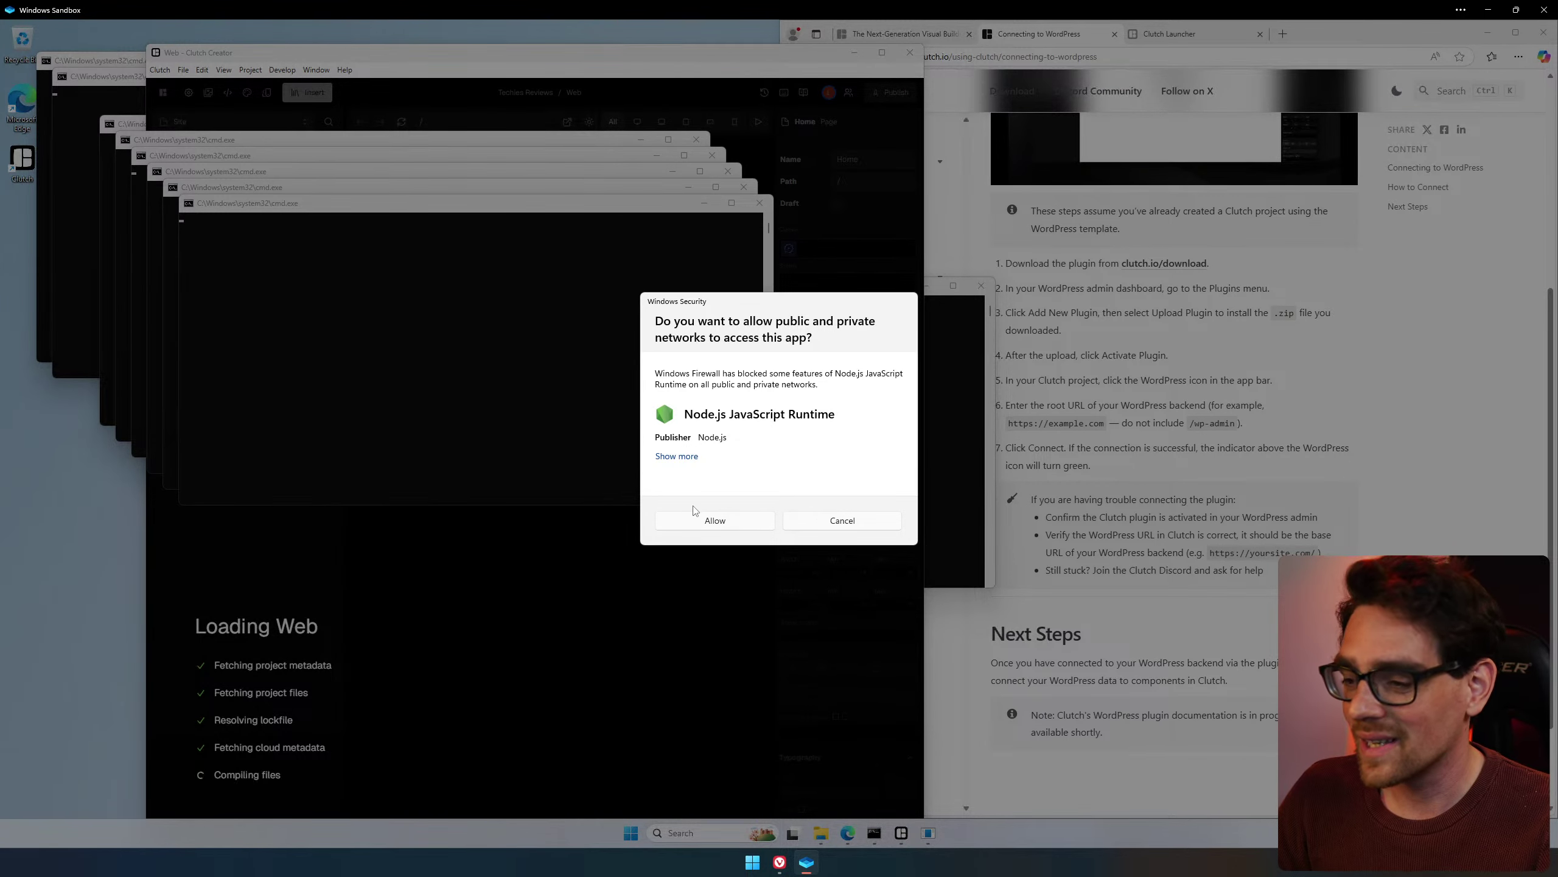
{"action": "left_click", "coordinate": [709, 522]}
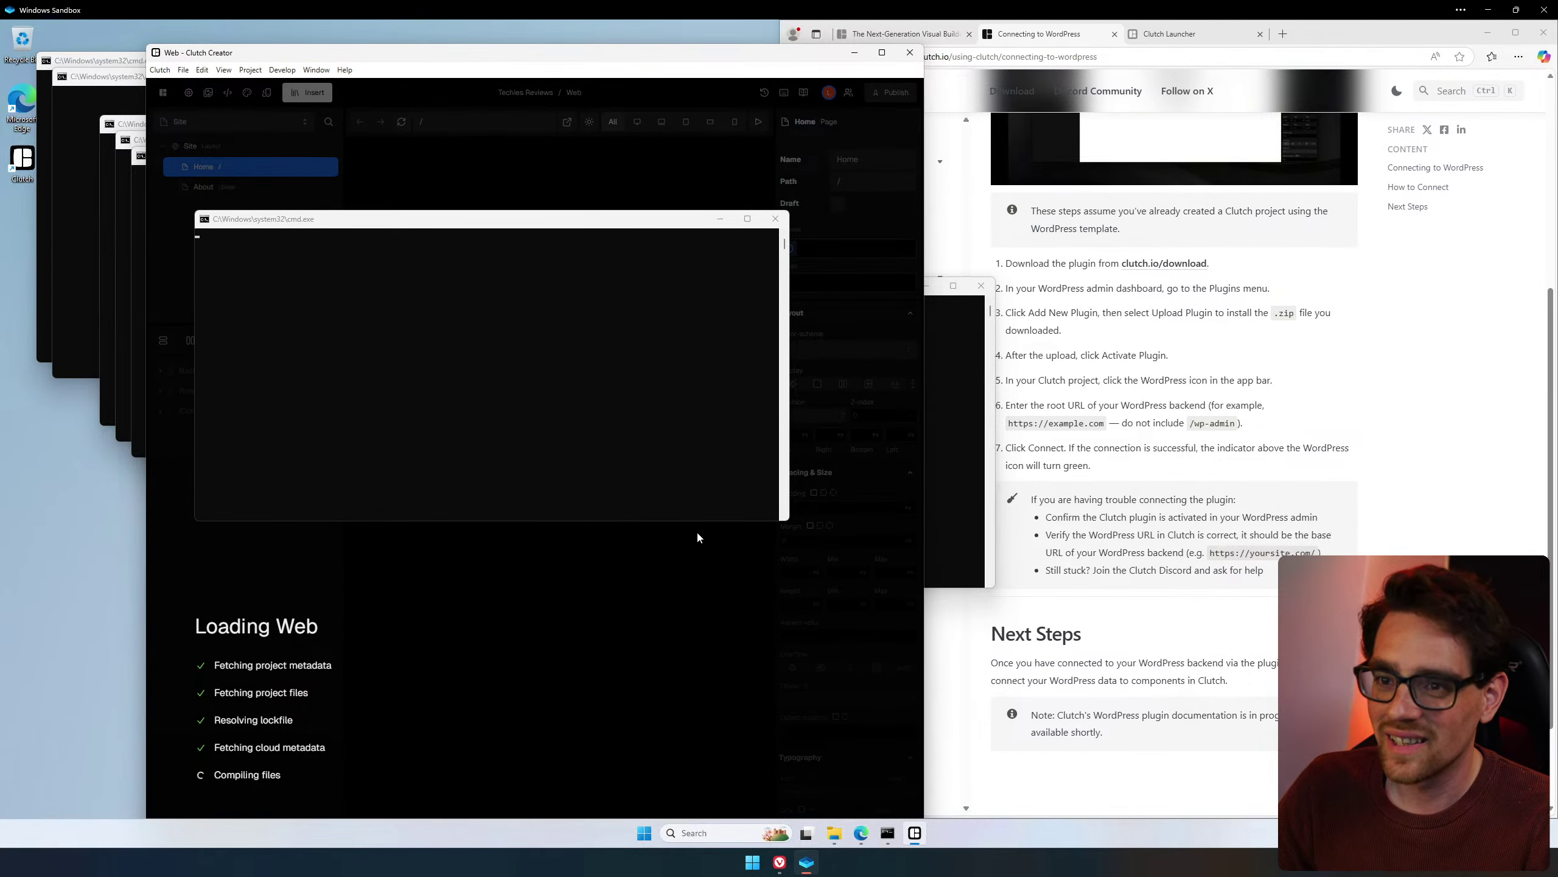
Move the Clutch Creator window clear of the command windows while Web loads, and maximize it once the project is open.
{"action": "left_click_drag", "start_coordinate": [465, 64], "coordinate": [1041, 134]}
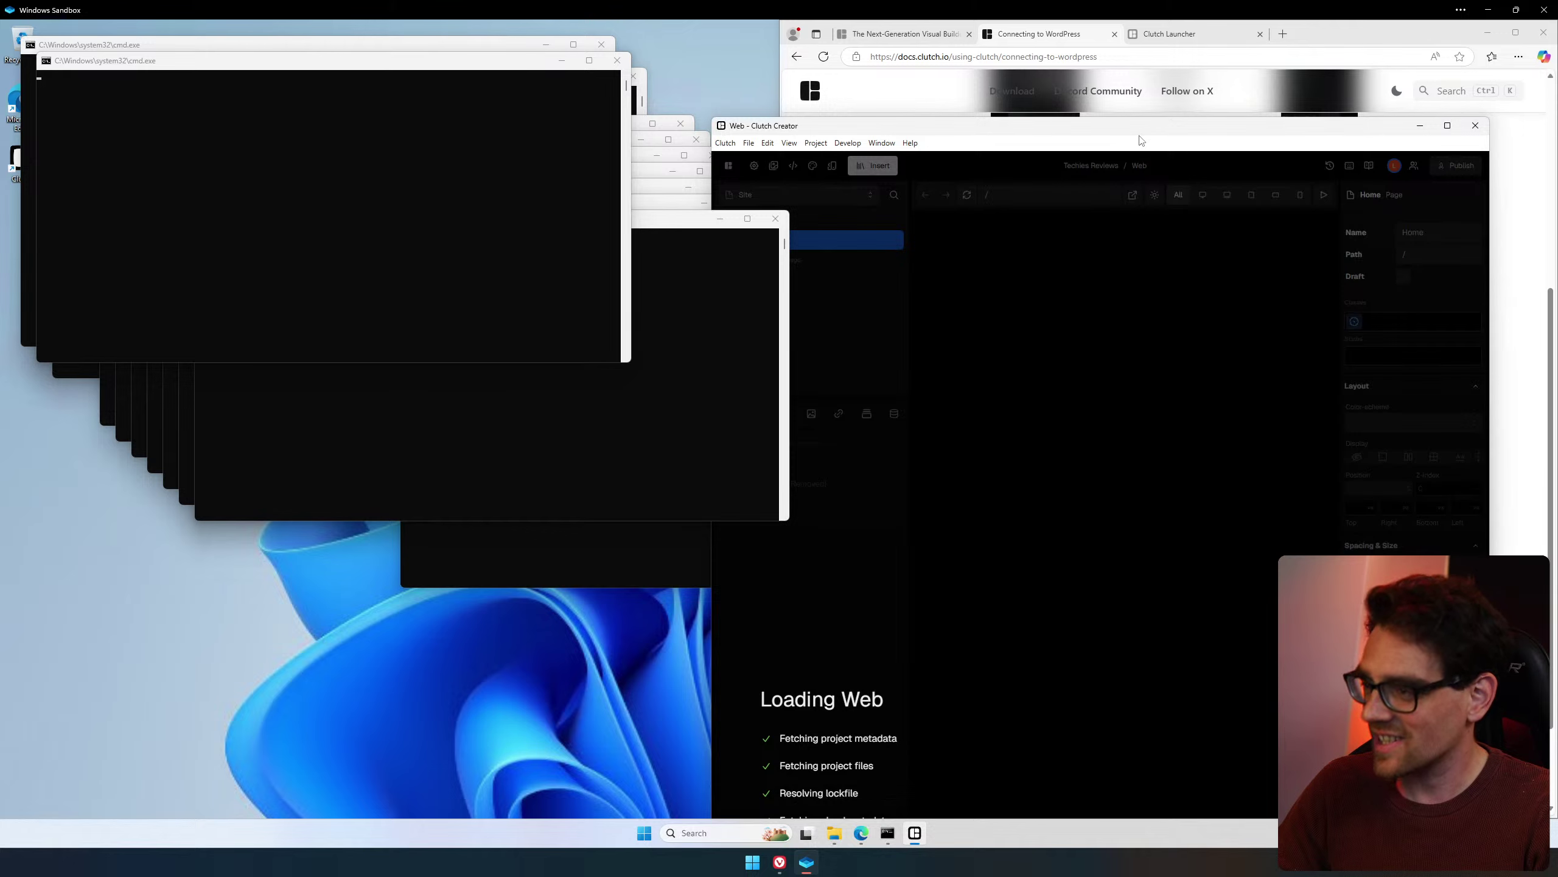
{"action": "left_click_drag", "start_coordinate": [1153, 136], "coordinate": [1142, 93]}
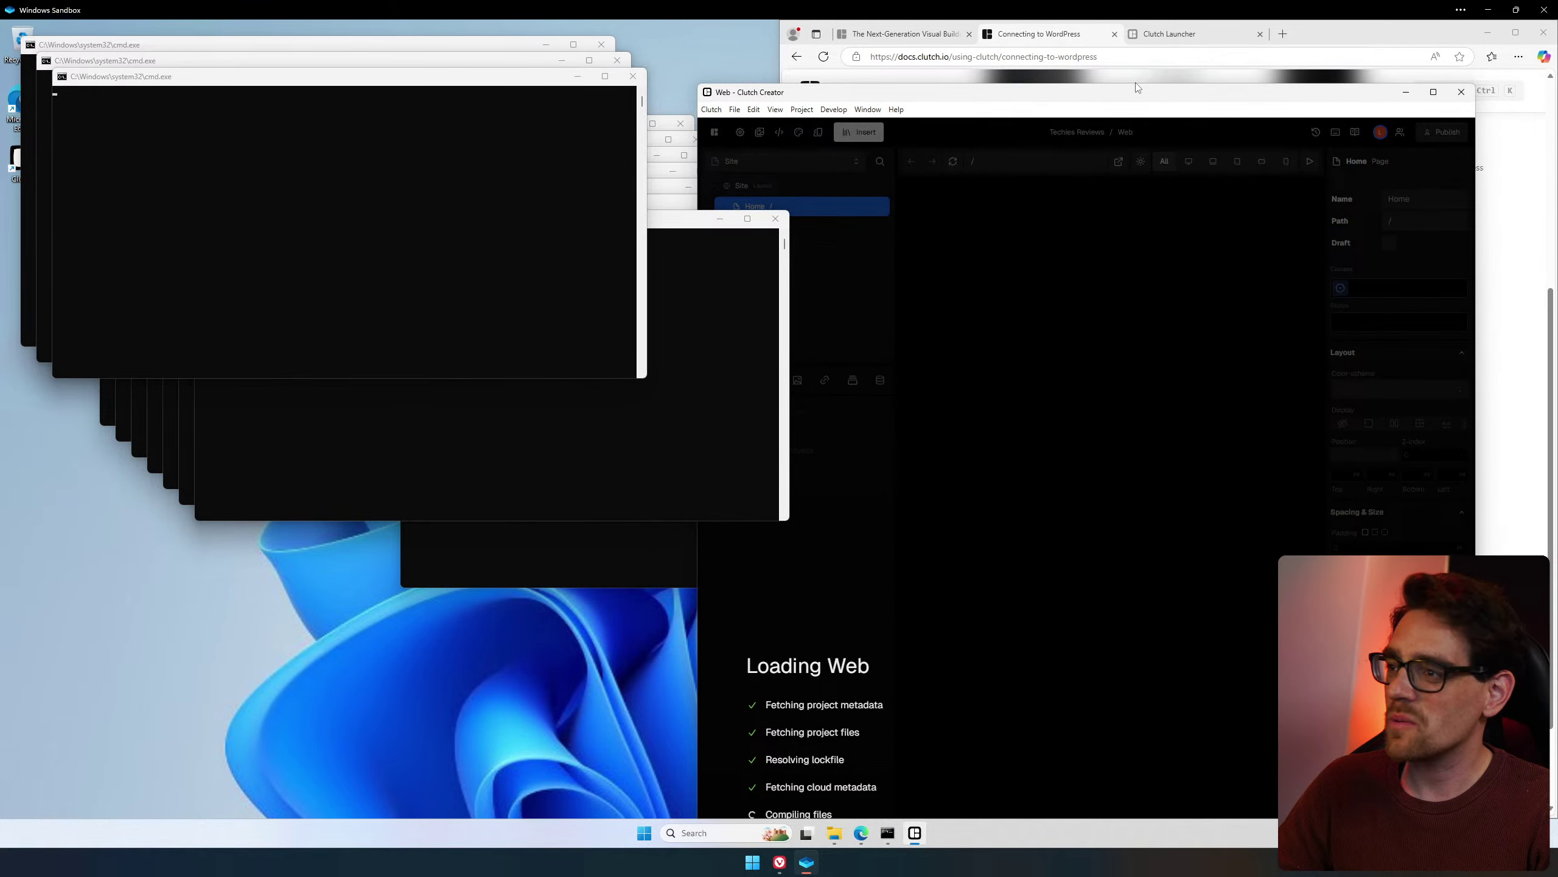
{"action": "mouse_move", "coordinate": [1140, 84]}
{"action": "left_mouse_down"}
{"action": "mouse_move", "coordinate": [1145, 149]}
{"action": "mouse_move", "coordinate": [1153, 62]}
{"action": "mouse_move", "coordinate": [1154, 80]}
{"action": "left_mouse_up"}
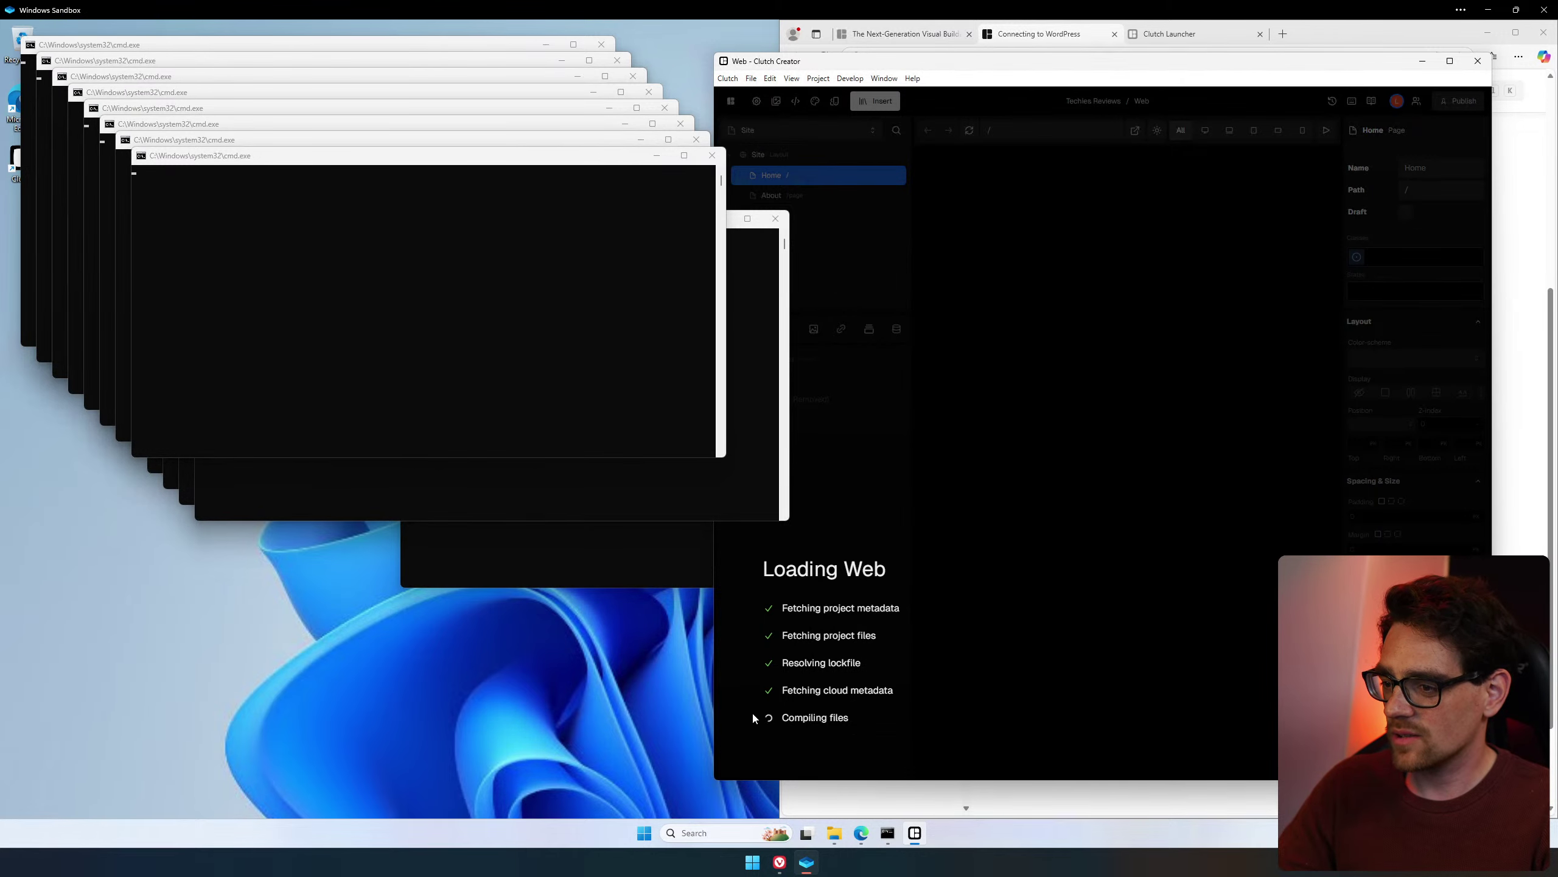
{"action": "left_click_drag", "start_coordinate": [817, 718], "coordinate": [850, 717]}
{"action": "left_click_drag", "start_coordinate": [1135, 70], "coordinate": [1029, 49]}
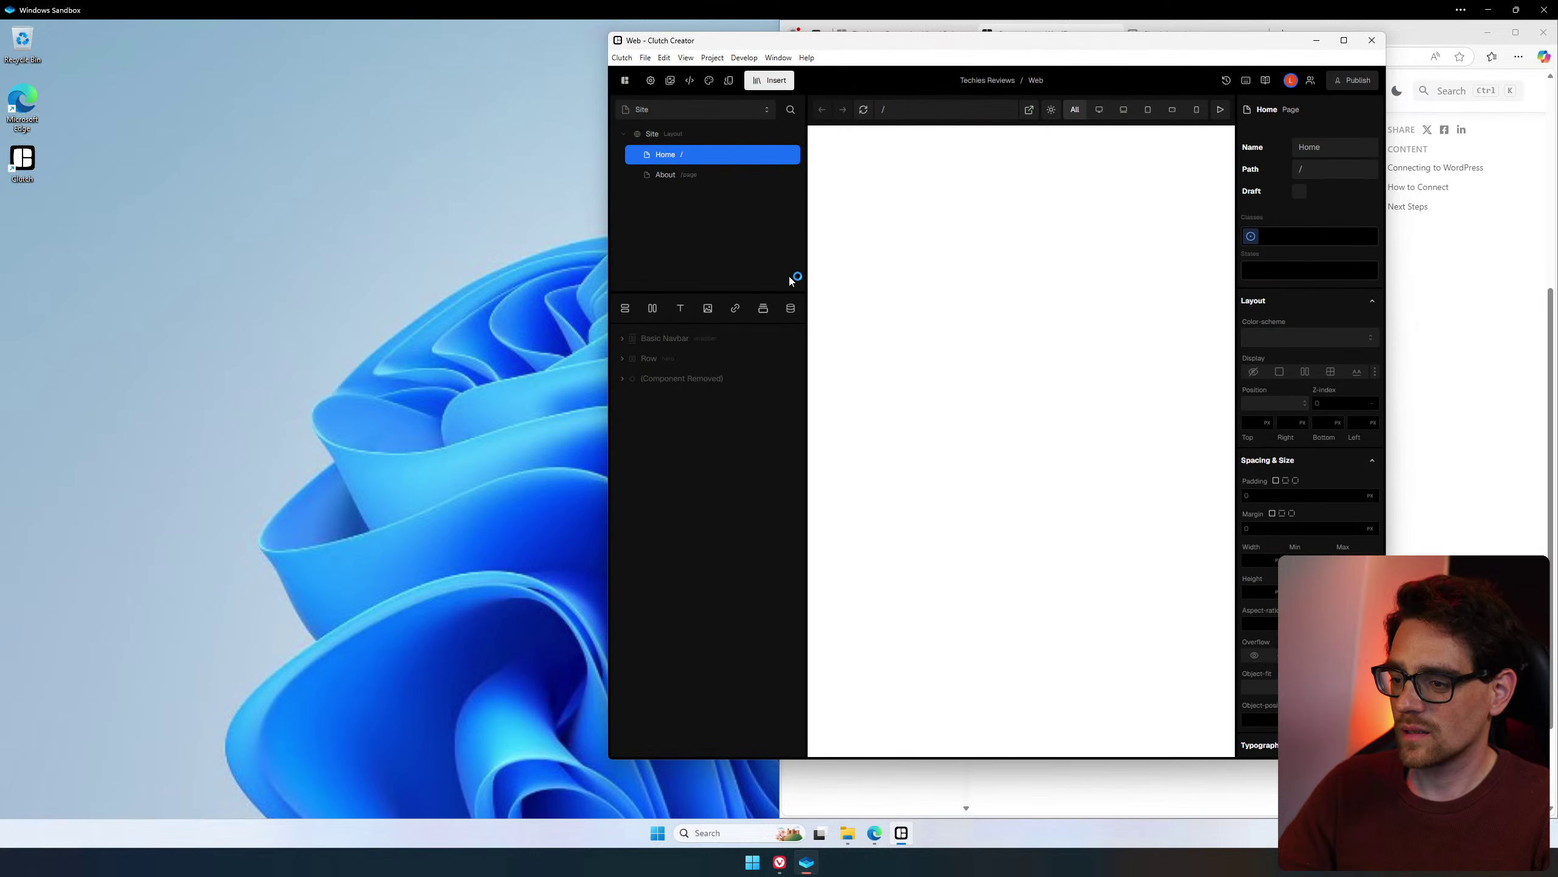
{"action": "left_click_drag", "start_coordinate": [894, 55], "coordinate": [372, 83]}
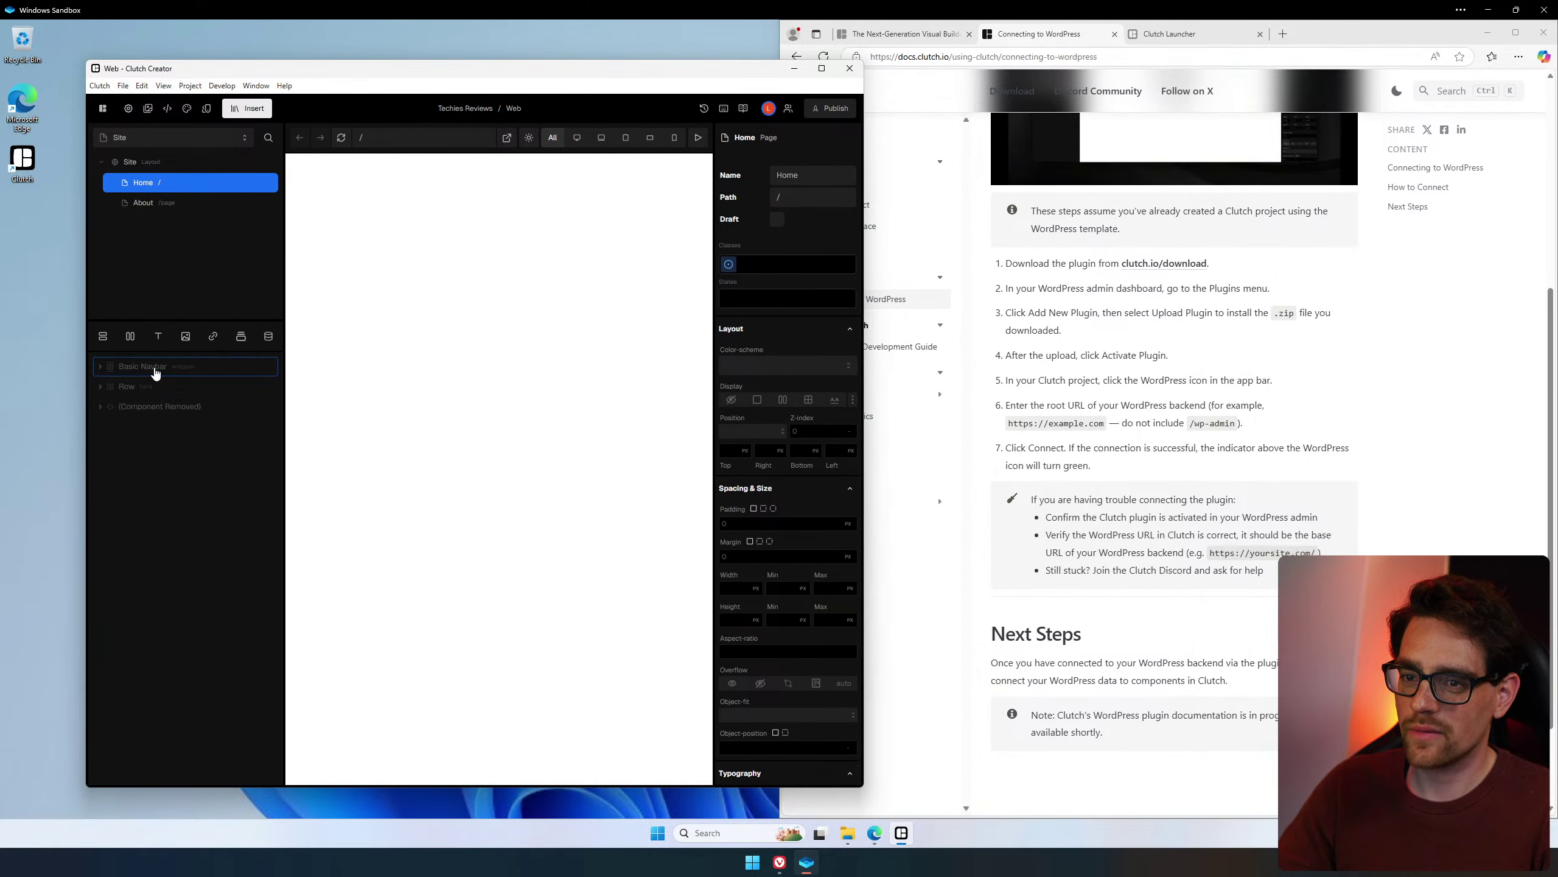
{"action": "left_click", "coordinate": [243, 112]}
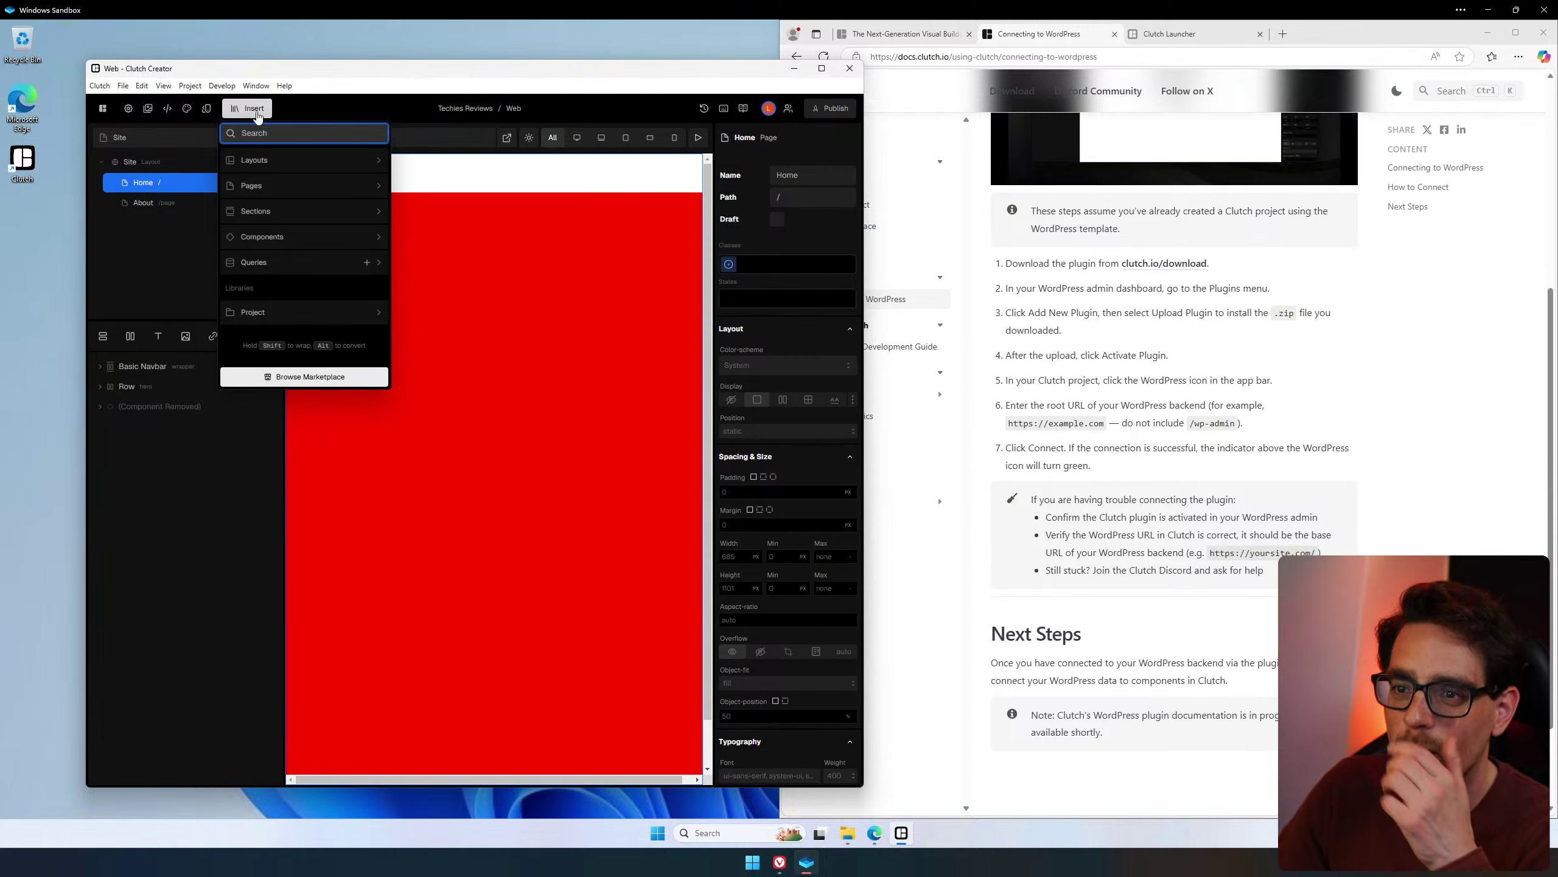
{"action": "double_click", "coordinate": [761, 70]}
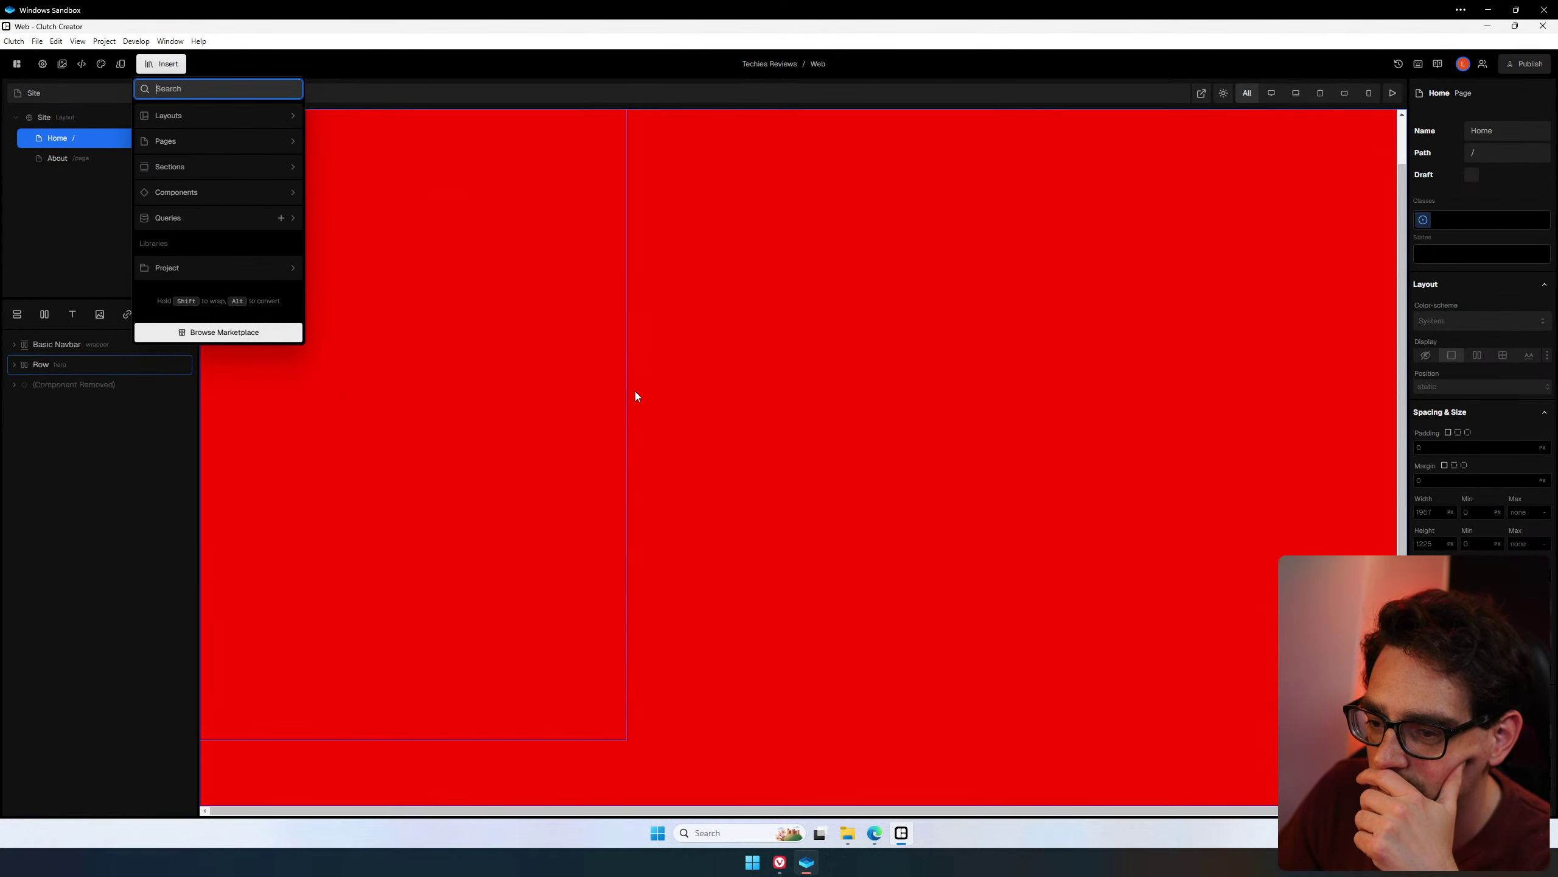
{"action": "key", "text": "Escape"}
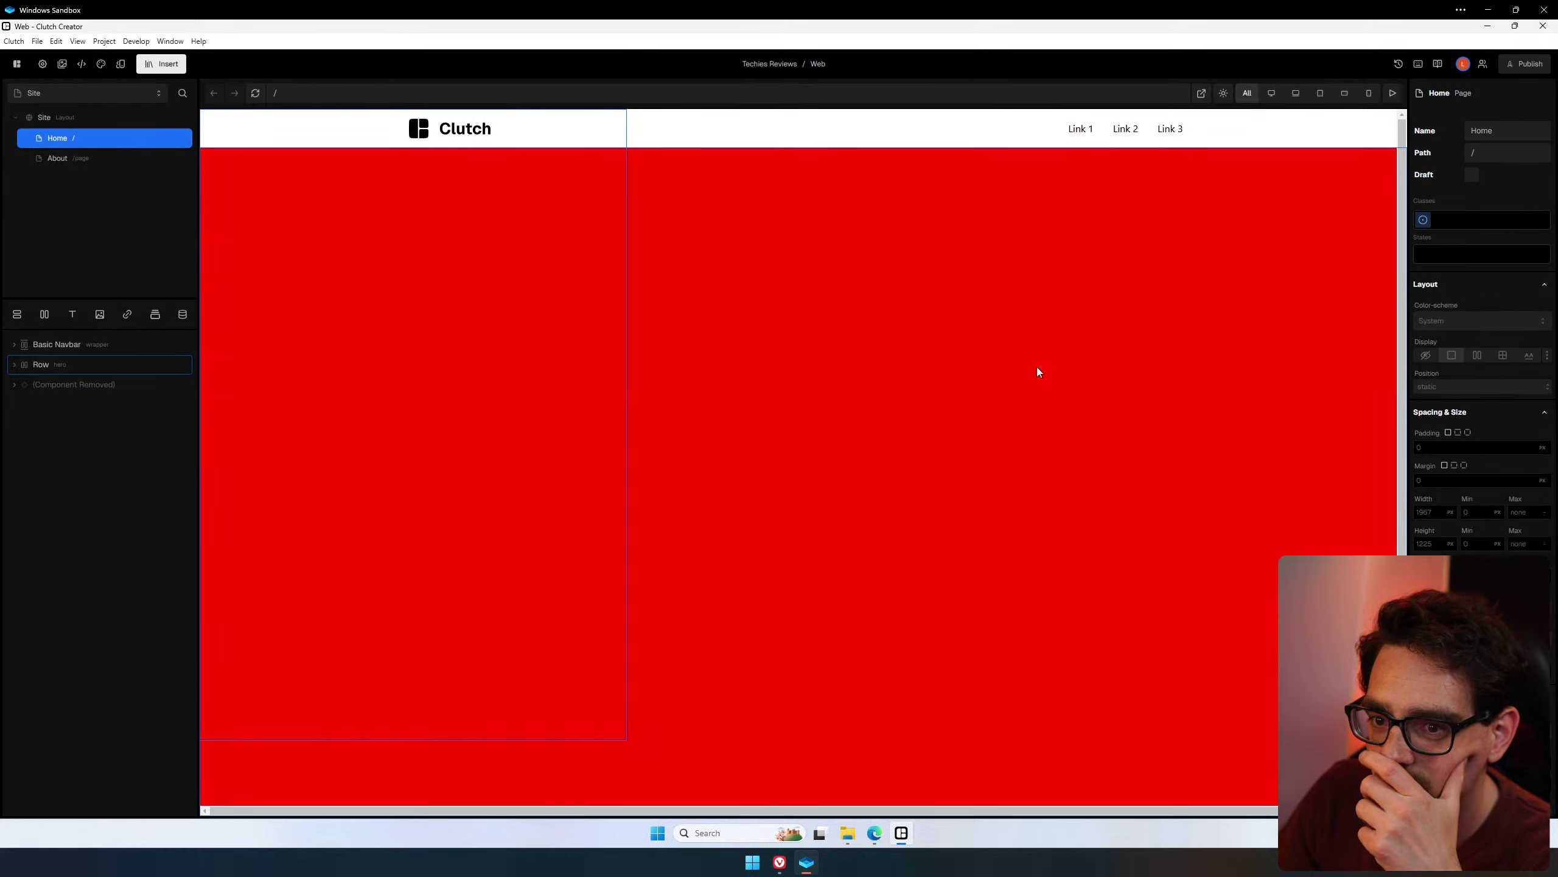
Delete the top-level (Component Removed) element below the Row on the Home page.
{"action": "left_click", "coordinate": [293, 338]}
{"action": "left_click", "coordinate": [134, 384]}
{"action": "right_click", "coordinate": [132, 385]}
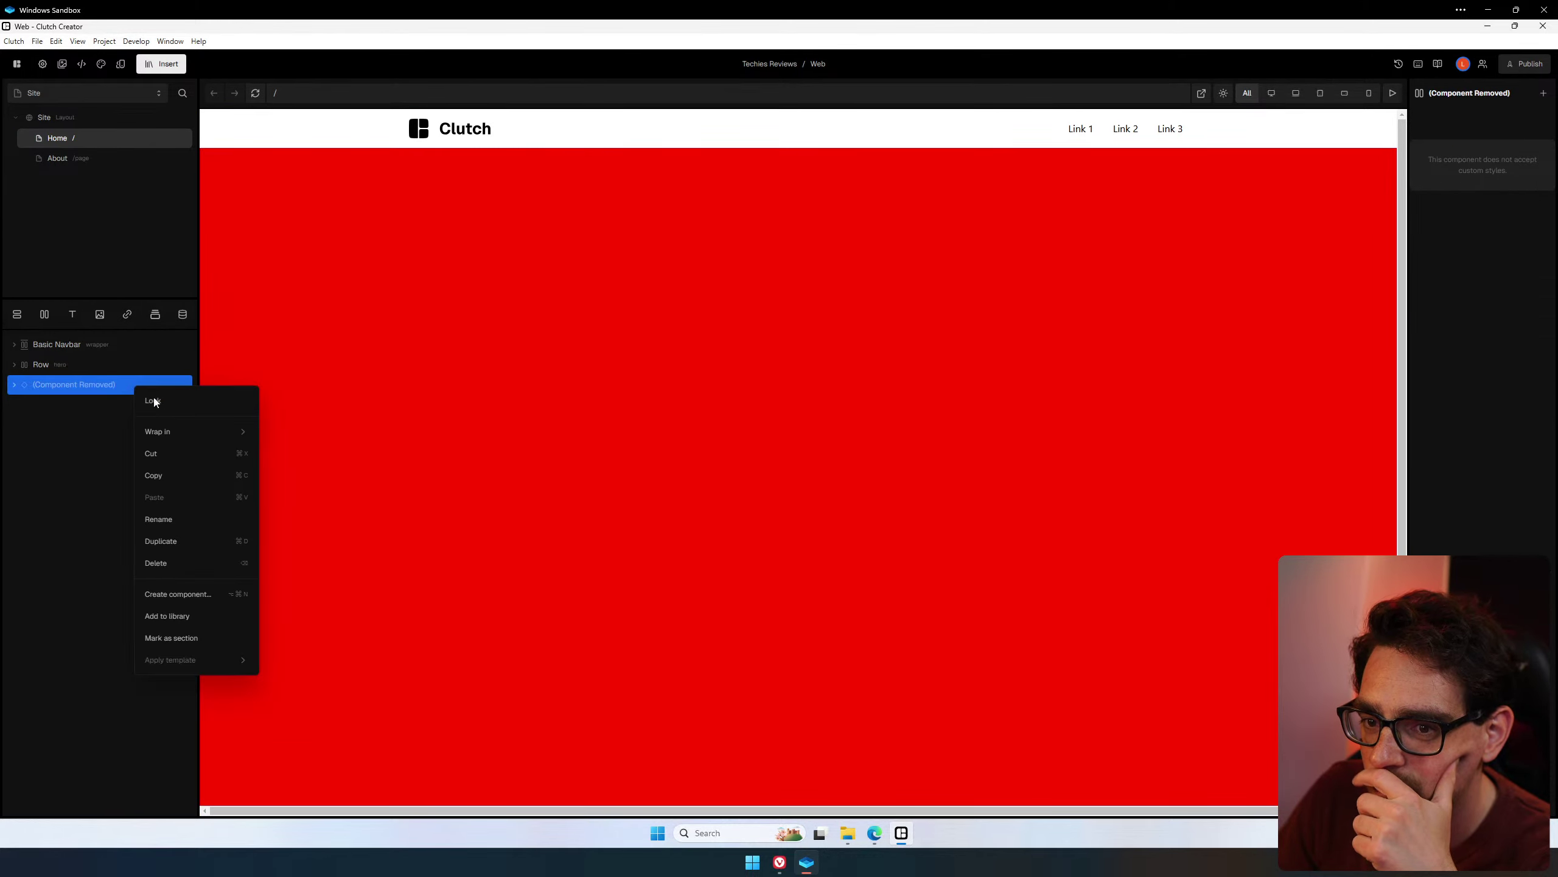
{"action": "left_click", "coordinate": [180, 564]}
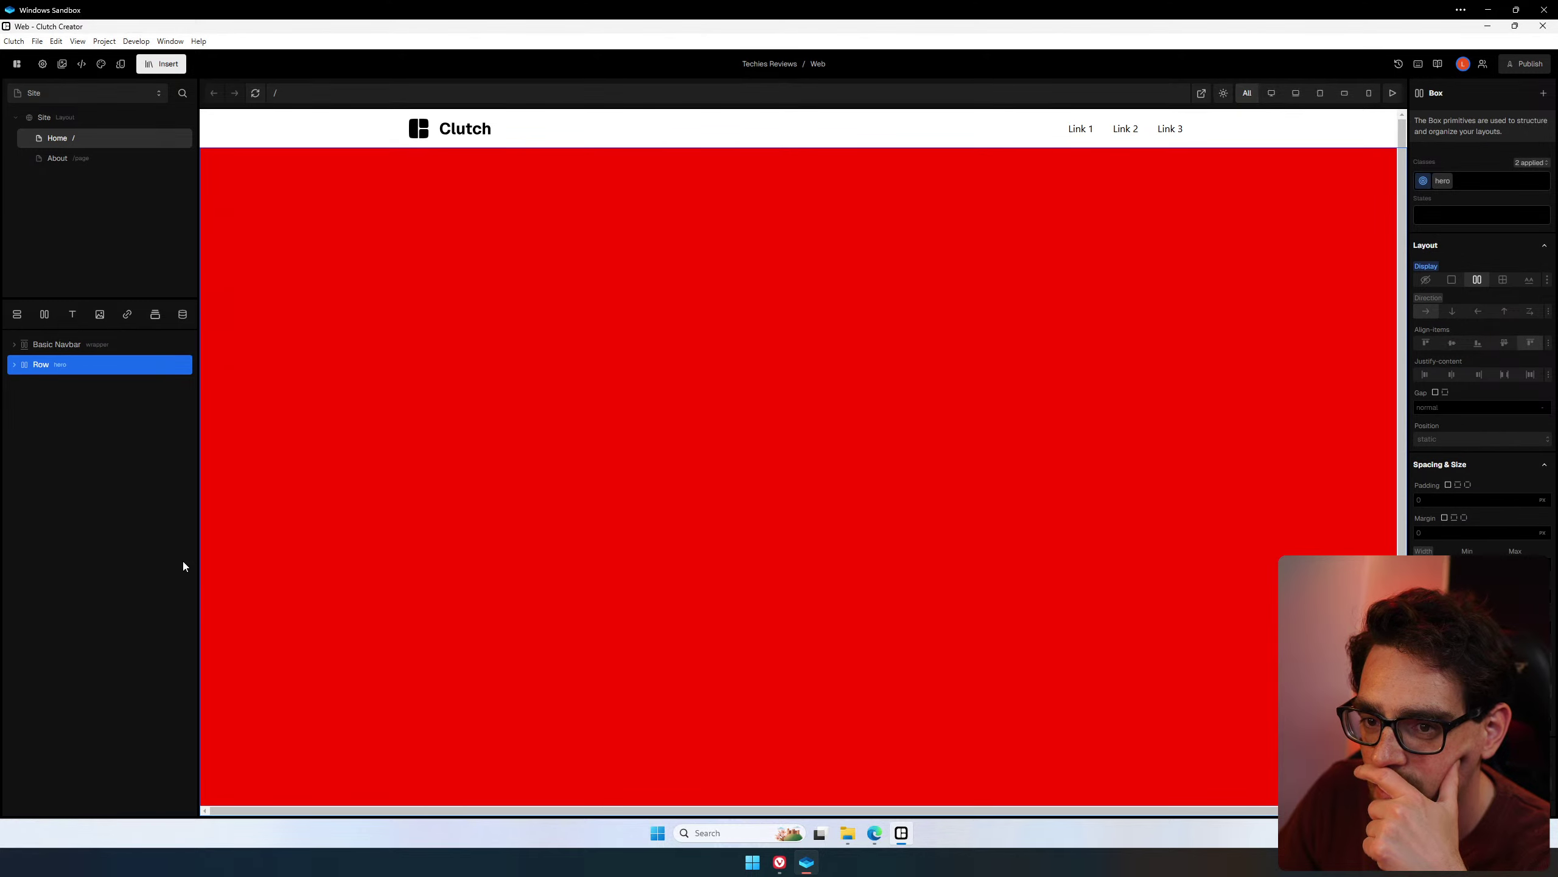
Inspect the Basic Navbar, its Link 1 text and the logo SVG, and widen the page structure panel.
{"action": "left_click", "coordinate": [132, 344]}
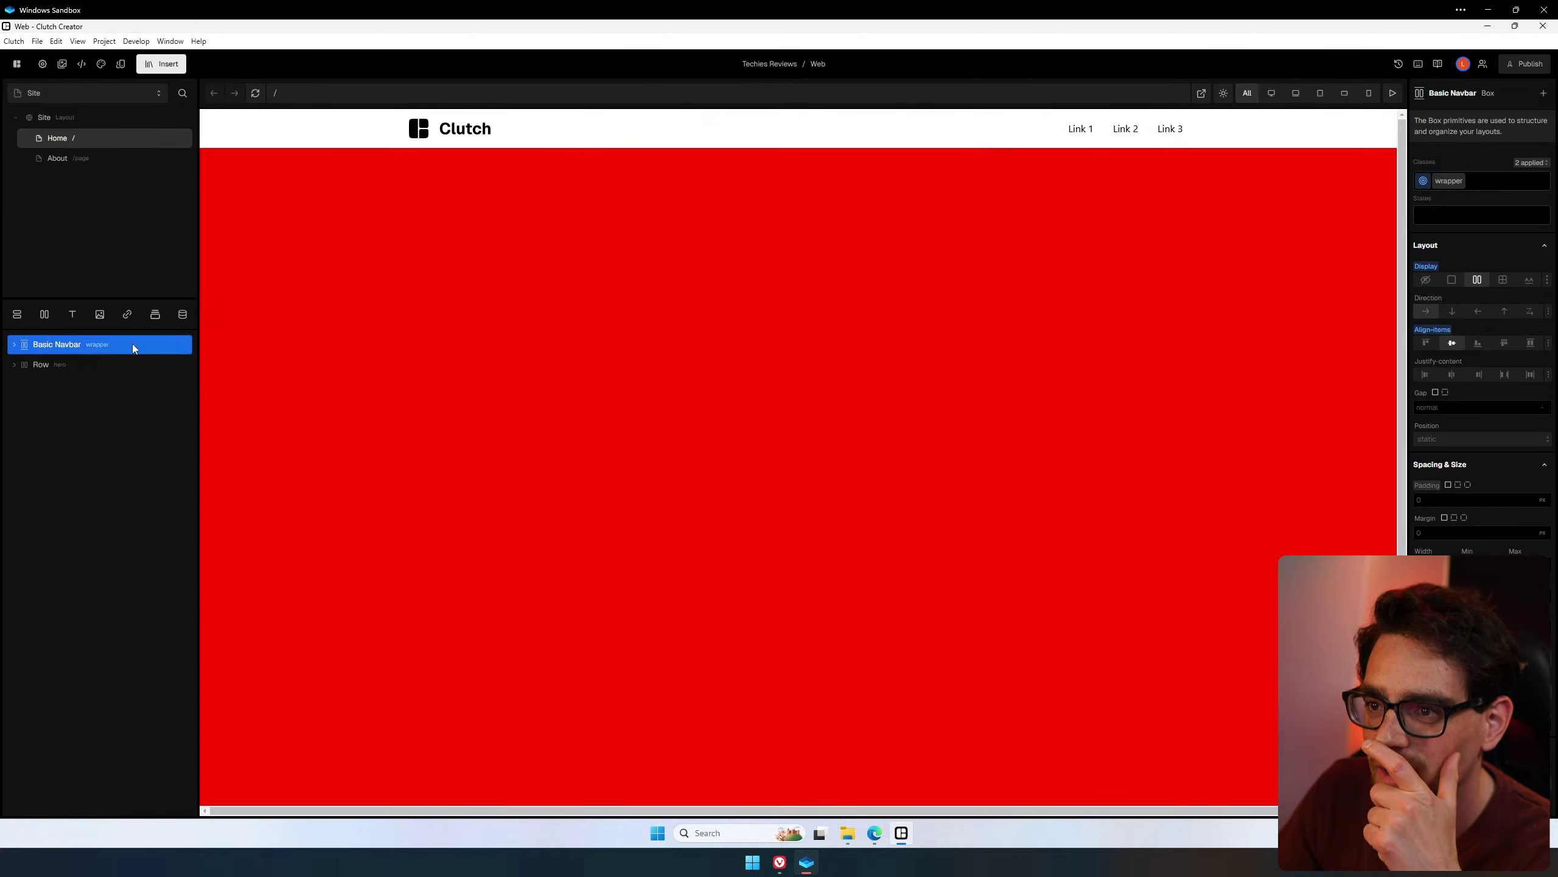
{"action": "left_click", "coordinate": [1078, 130]}
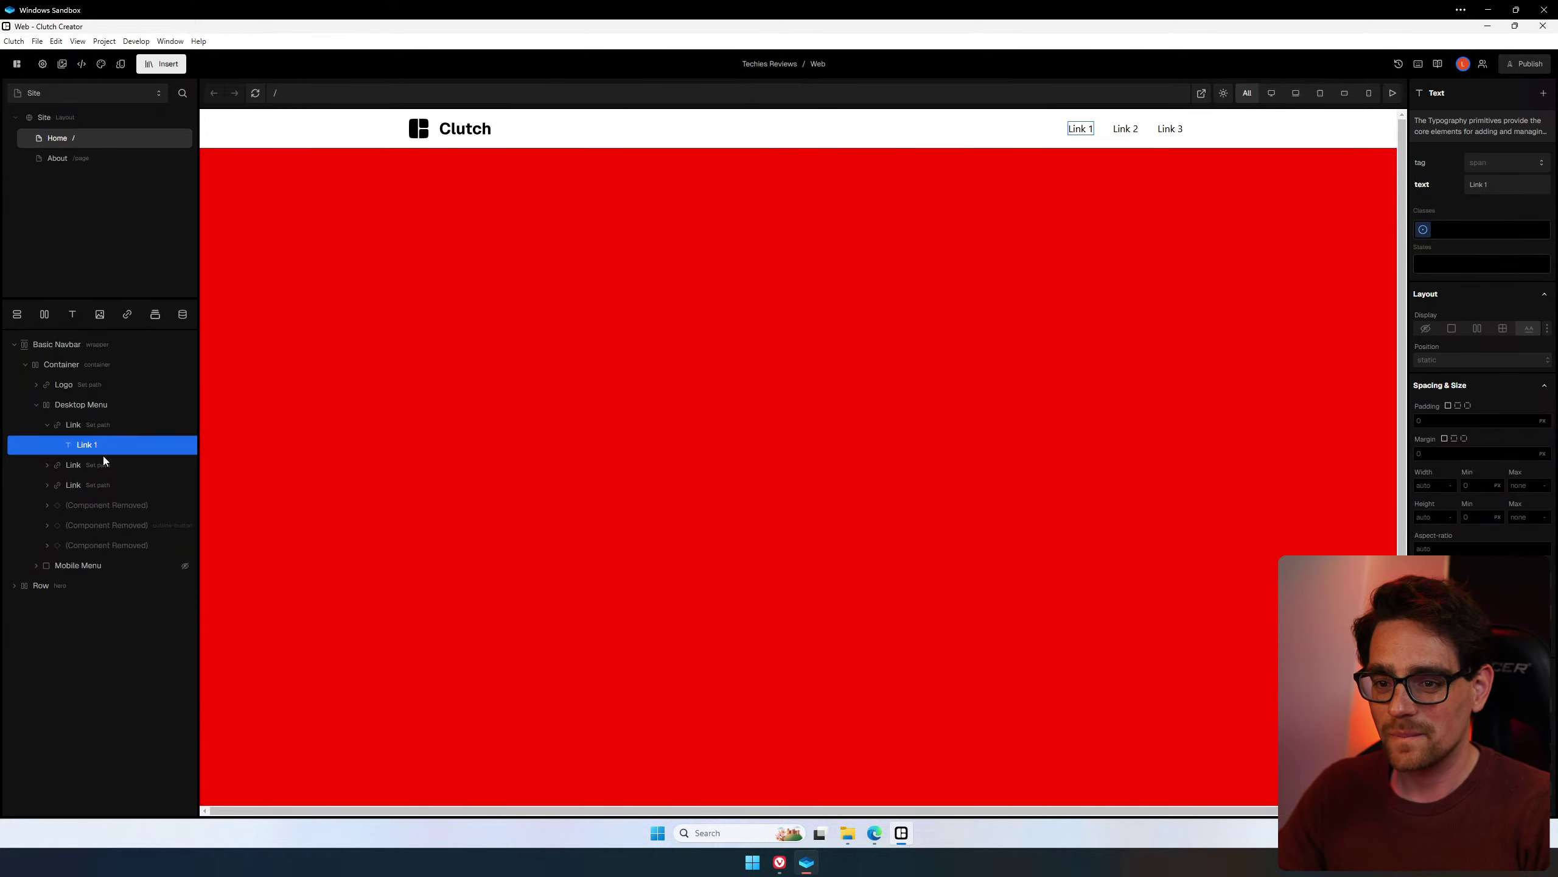
{"action": "left_click_drag", "start_coordinate": [198, 324], "coordinate": [265, 334]}
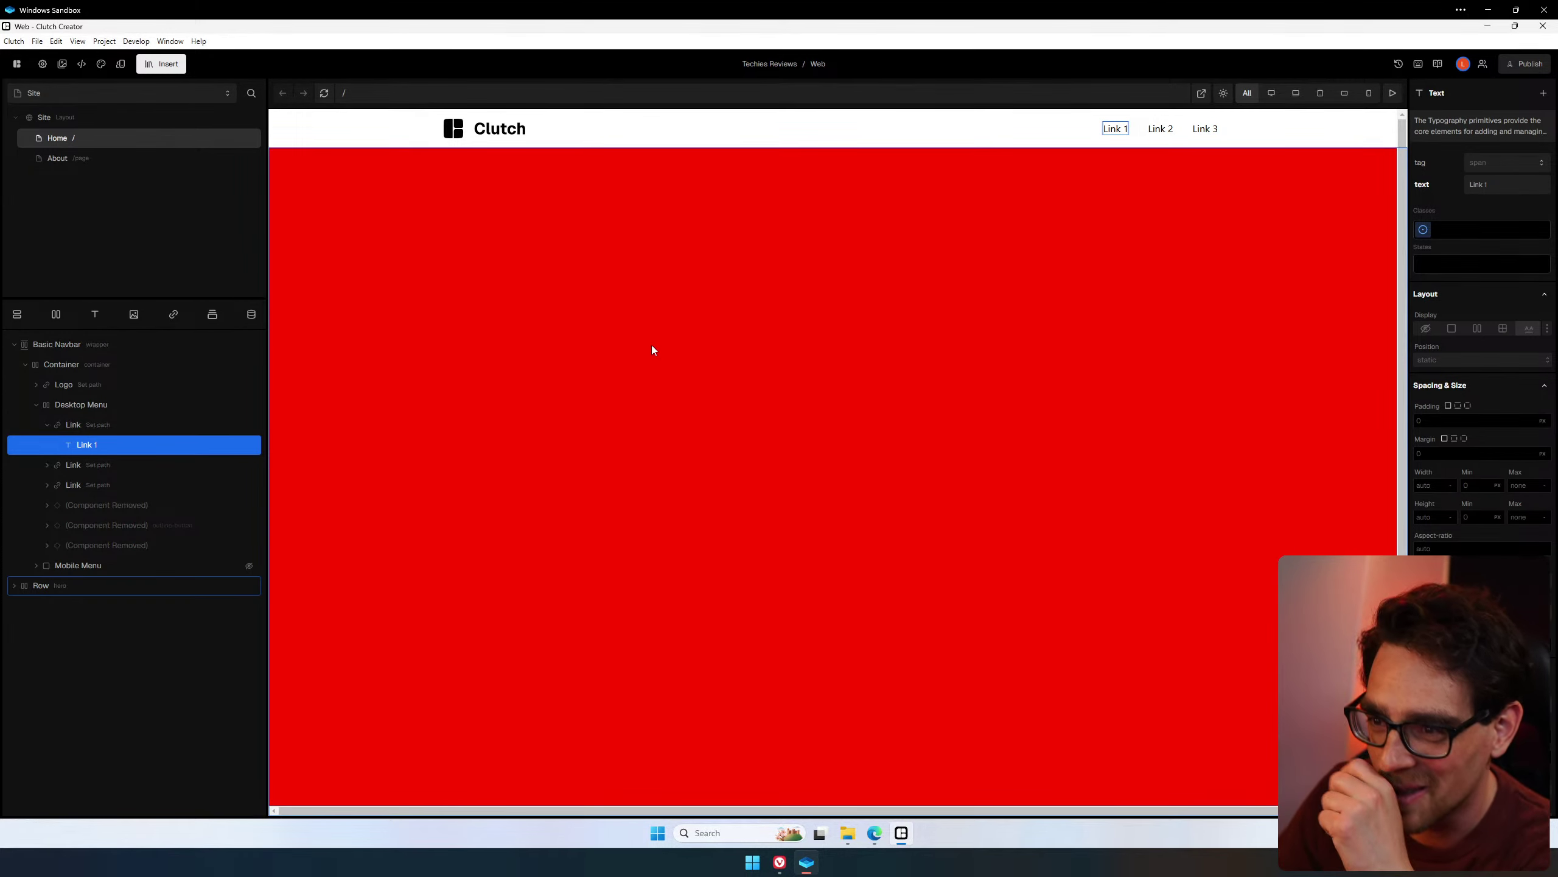
{"action": "left_click", "coordinate": [493, 139]}
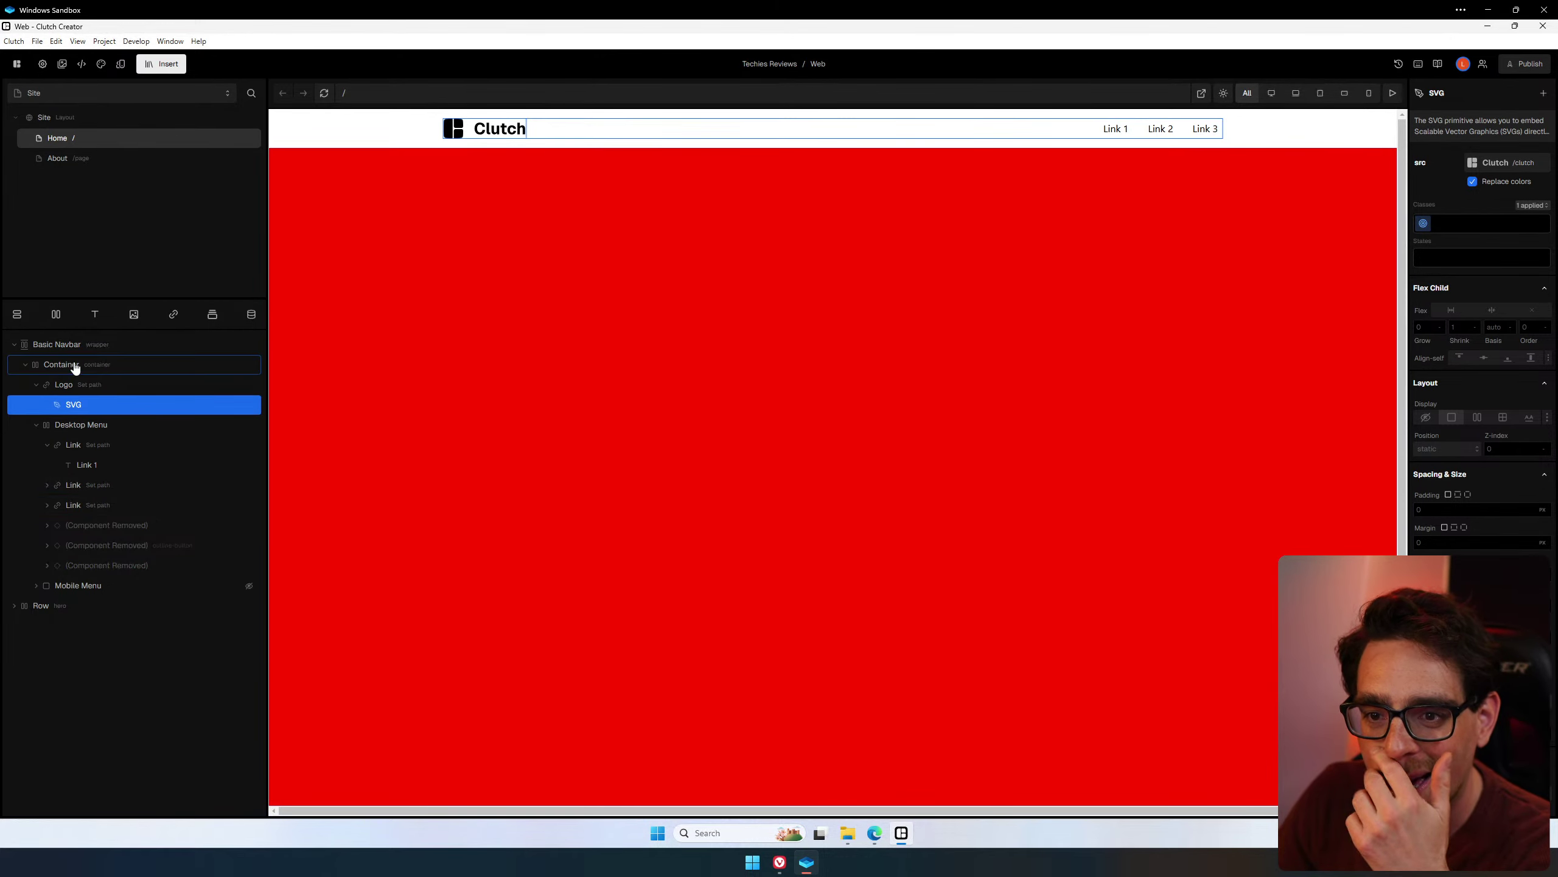
Select the red hero Row, look through its style properties and delete it from the Home page.
{"action": "left_click", "coordinate": [103, 607]}
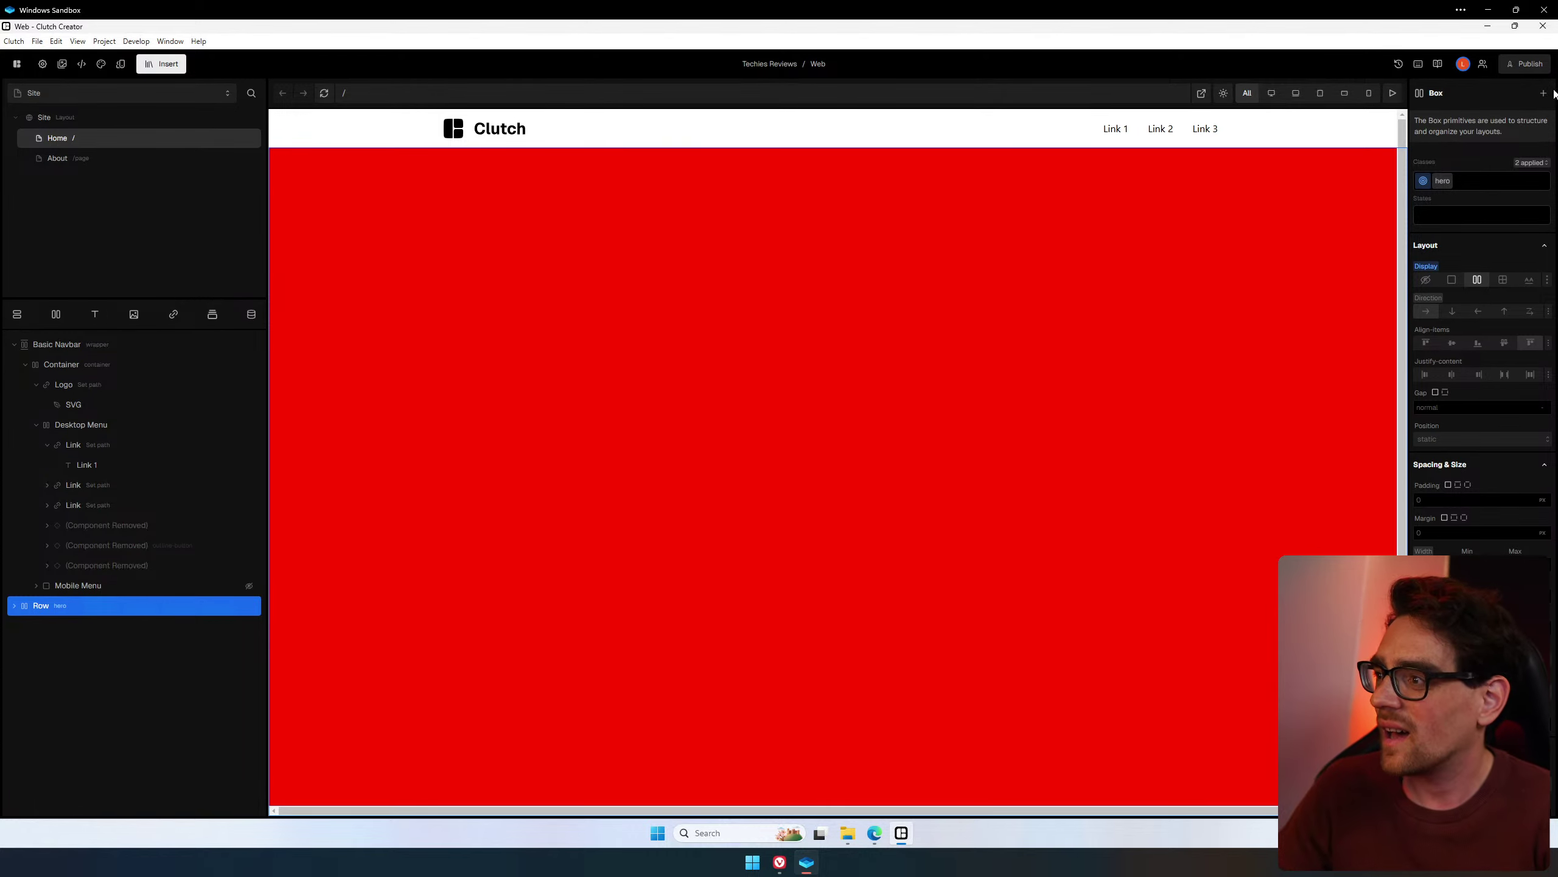
{"action": "scroll", "coordinate": [1481, 301], "scroll_direction": "down", "scroll_amount": 10}
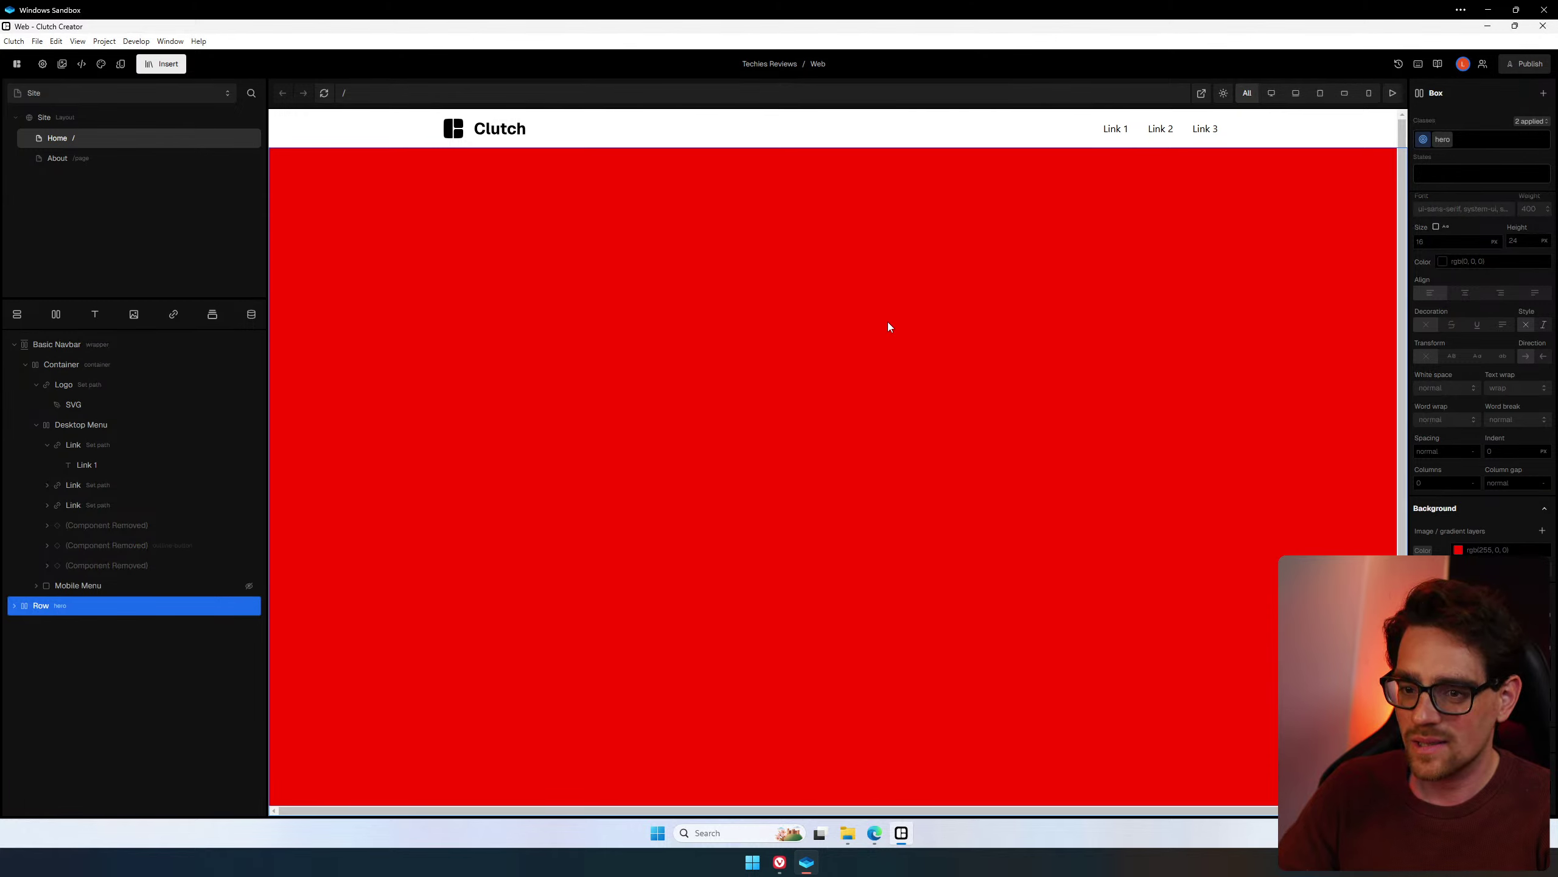
{"action": "key", "text": "Delete"}
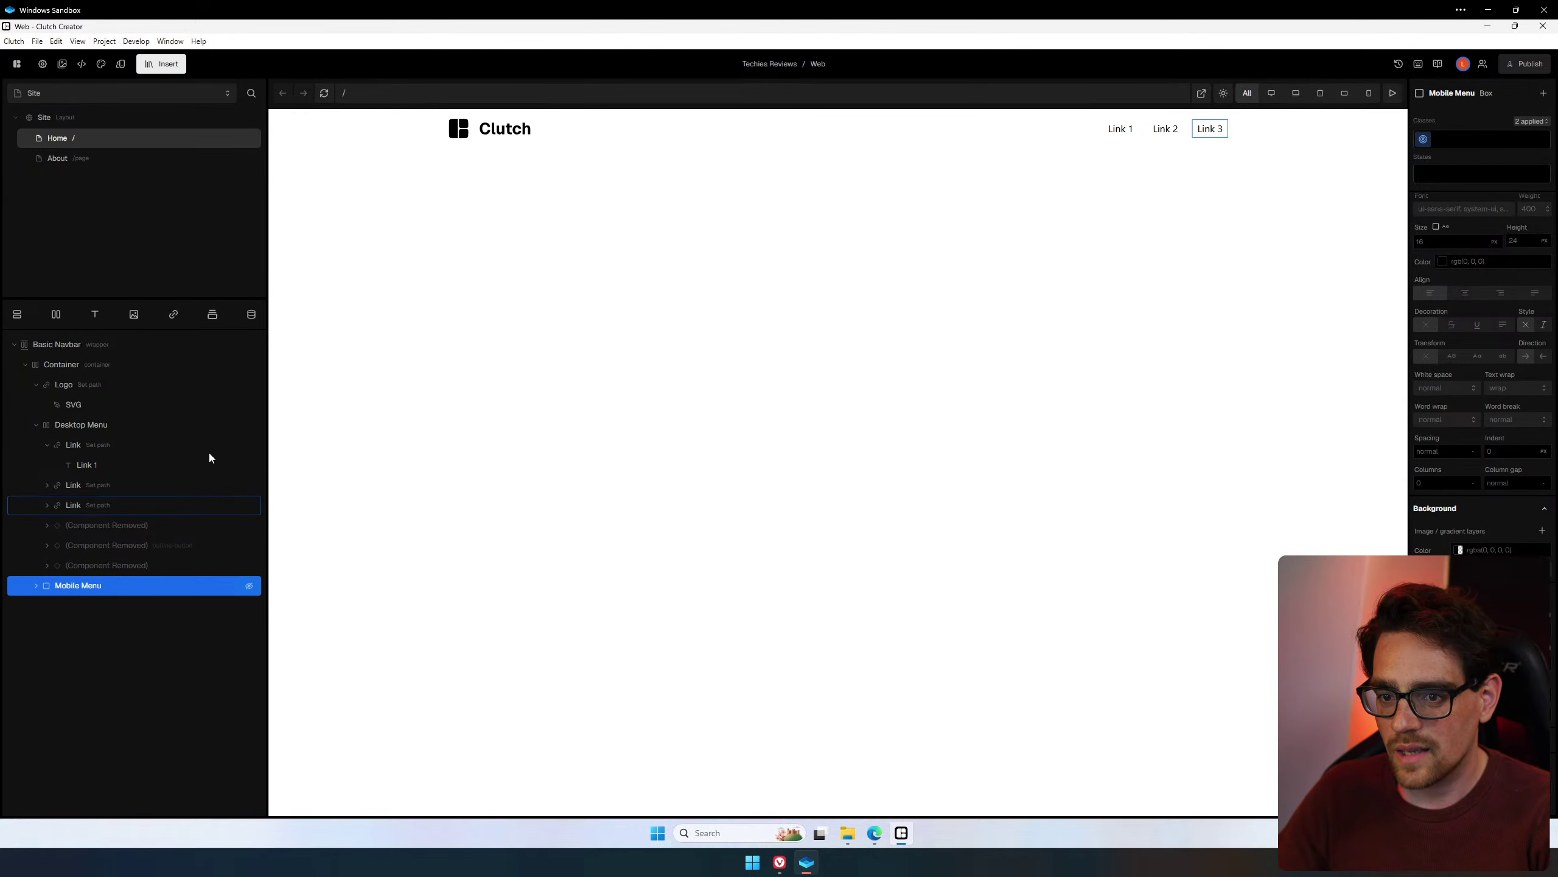
Change the text of the navbar's Link 1 to Hello.
{"action": "left_click", "coordinate": [15, 344]}
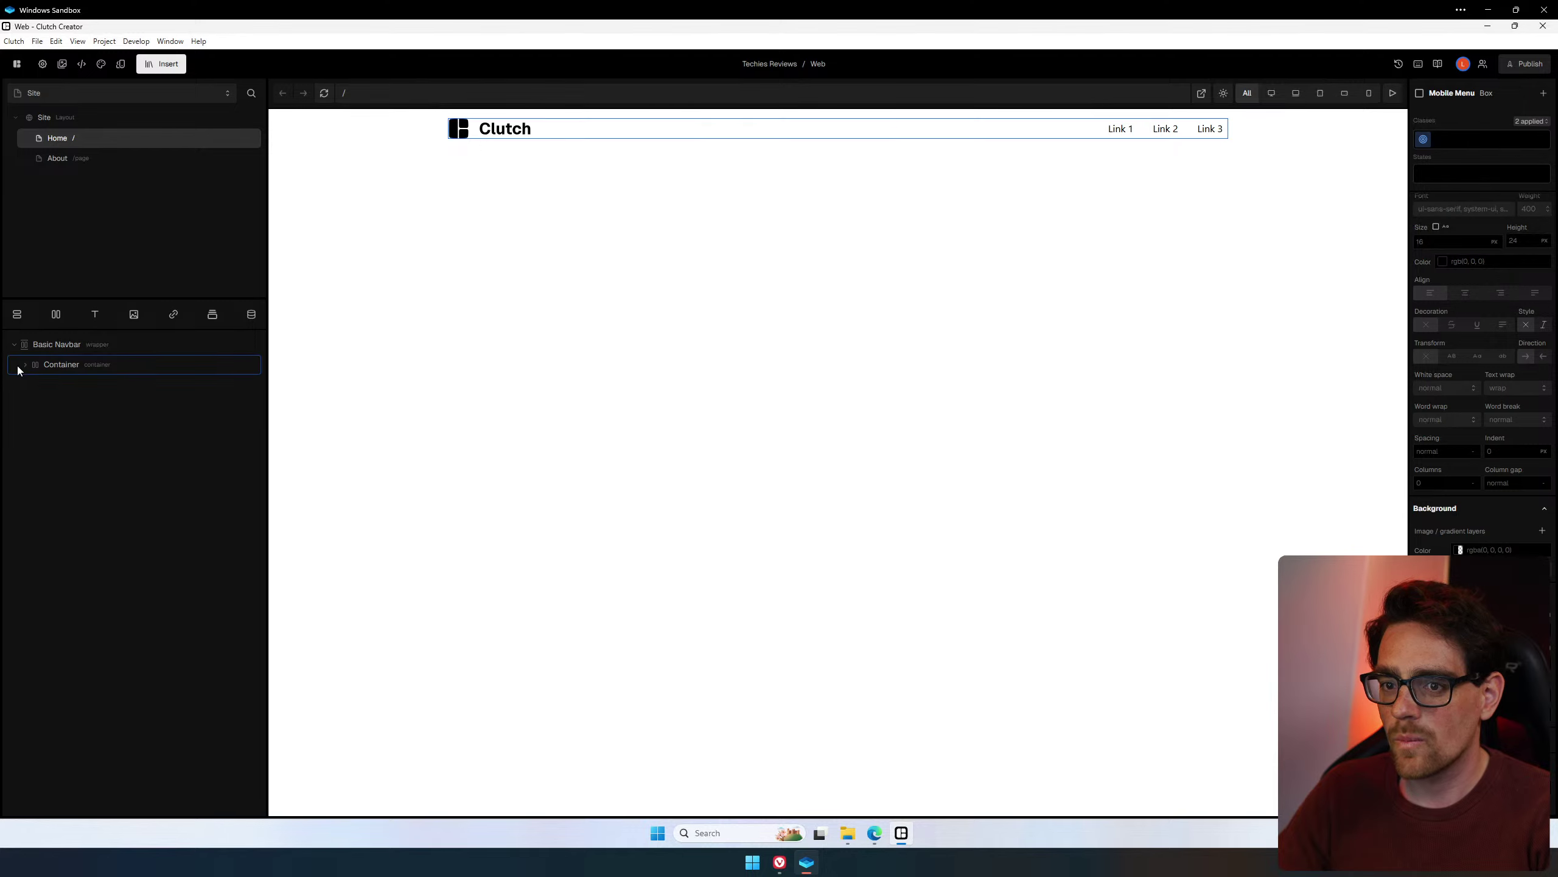
{"action": "left_click", "coordinate": [18, 364]}
{"action": "left_click", "coordinate": [528, 134]}
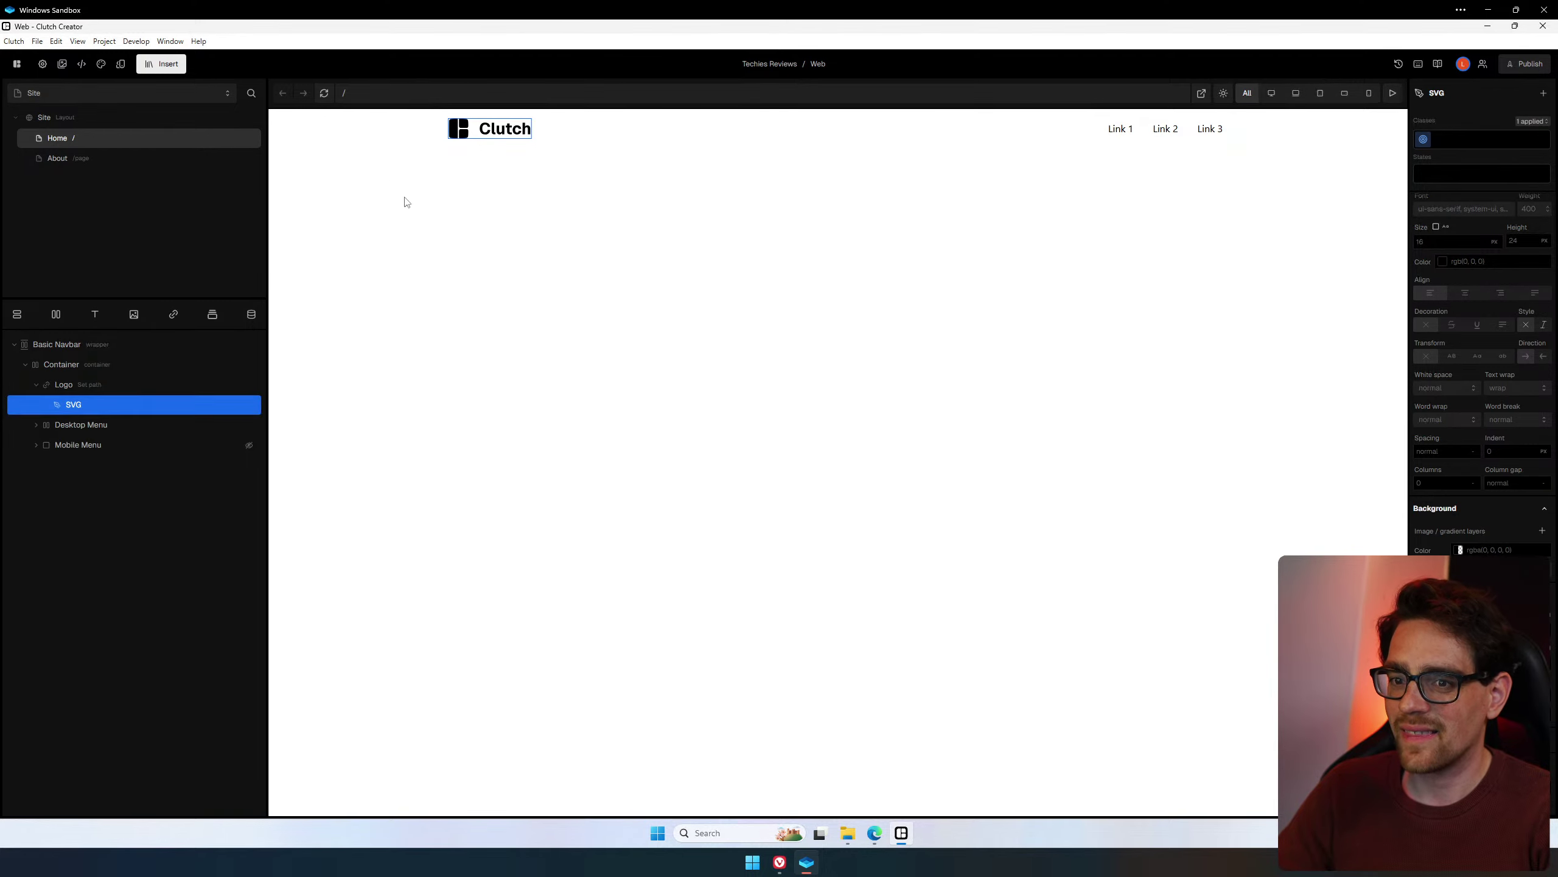
{"action": "left_click", "coordinate": [1117, 130]}
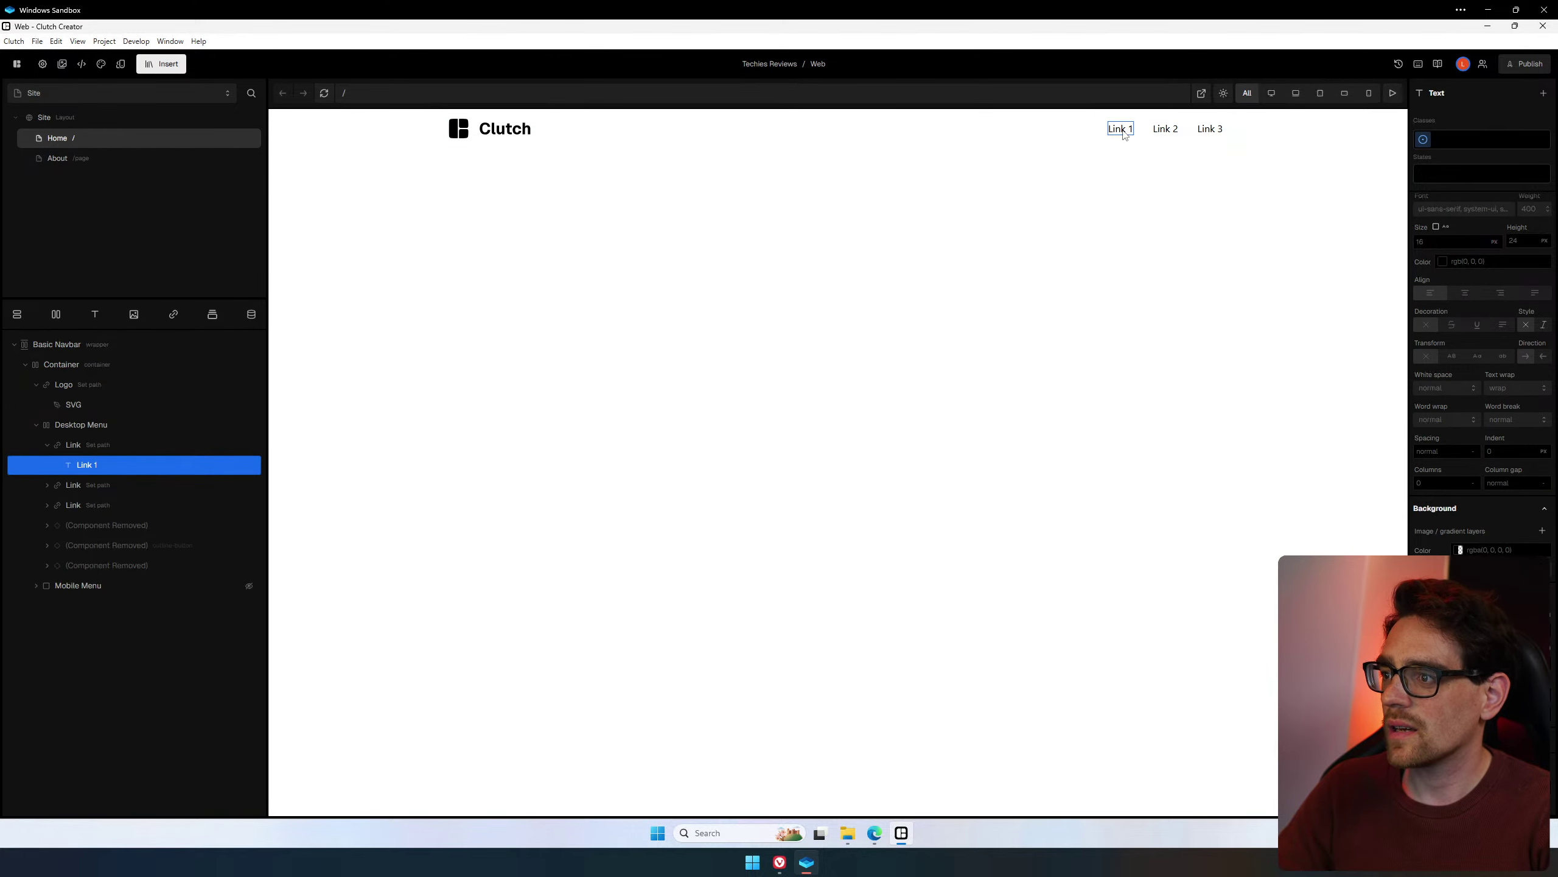
{"action": "double_click", "coordinate": [1119, 129]}
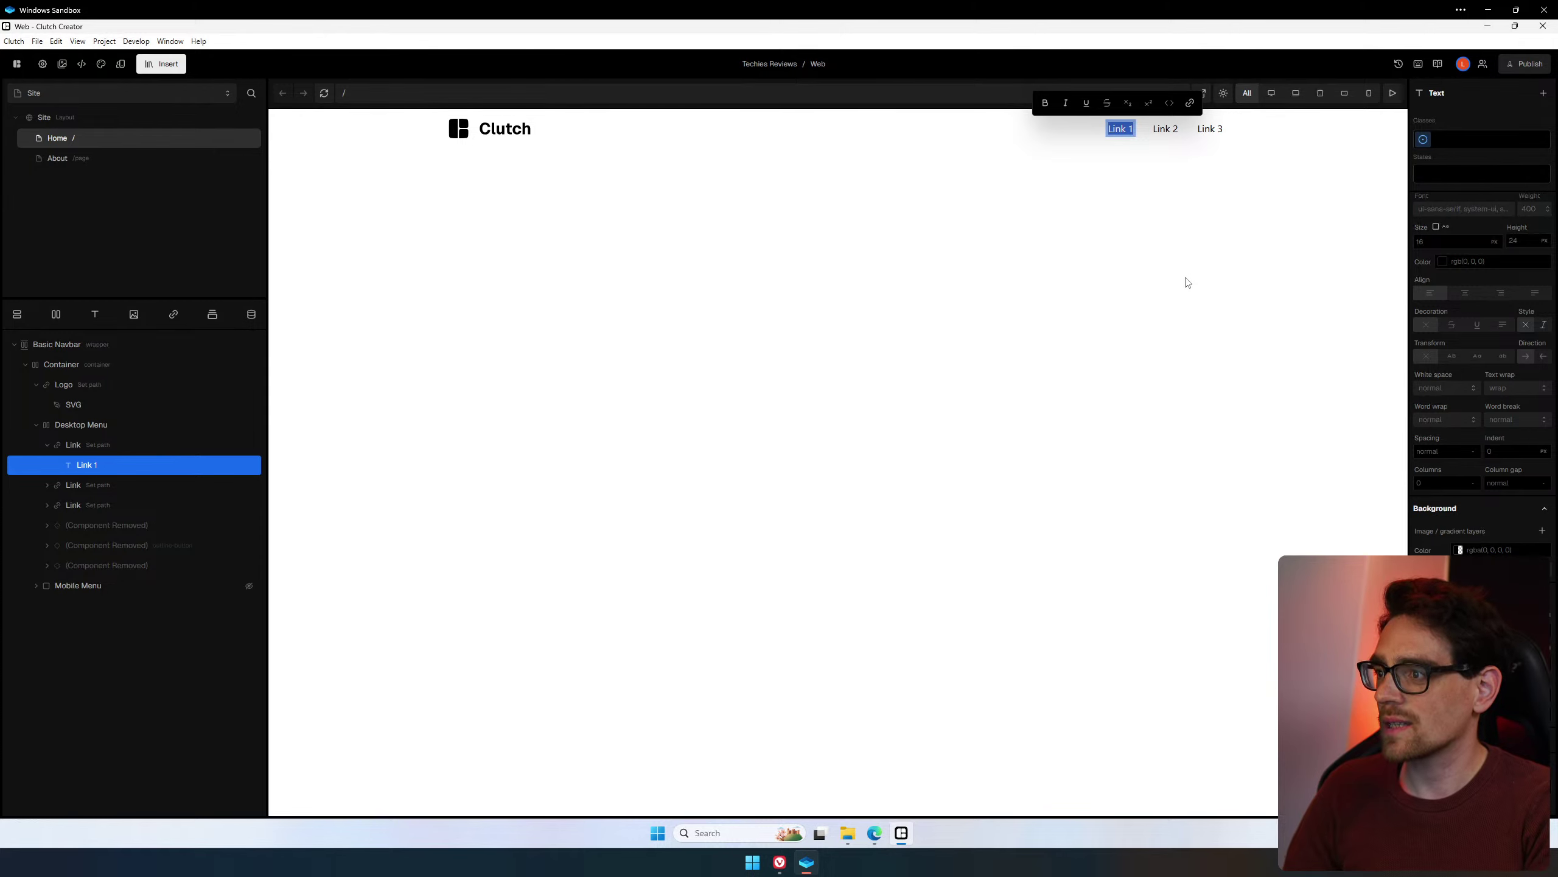
{"action": "type", "text": "Hello"}
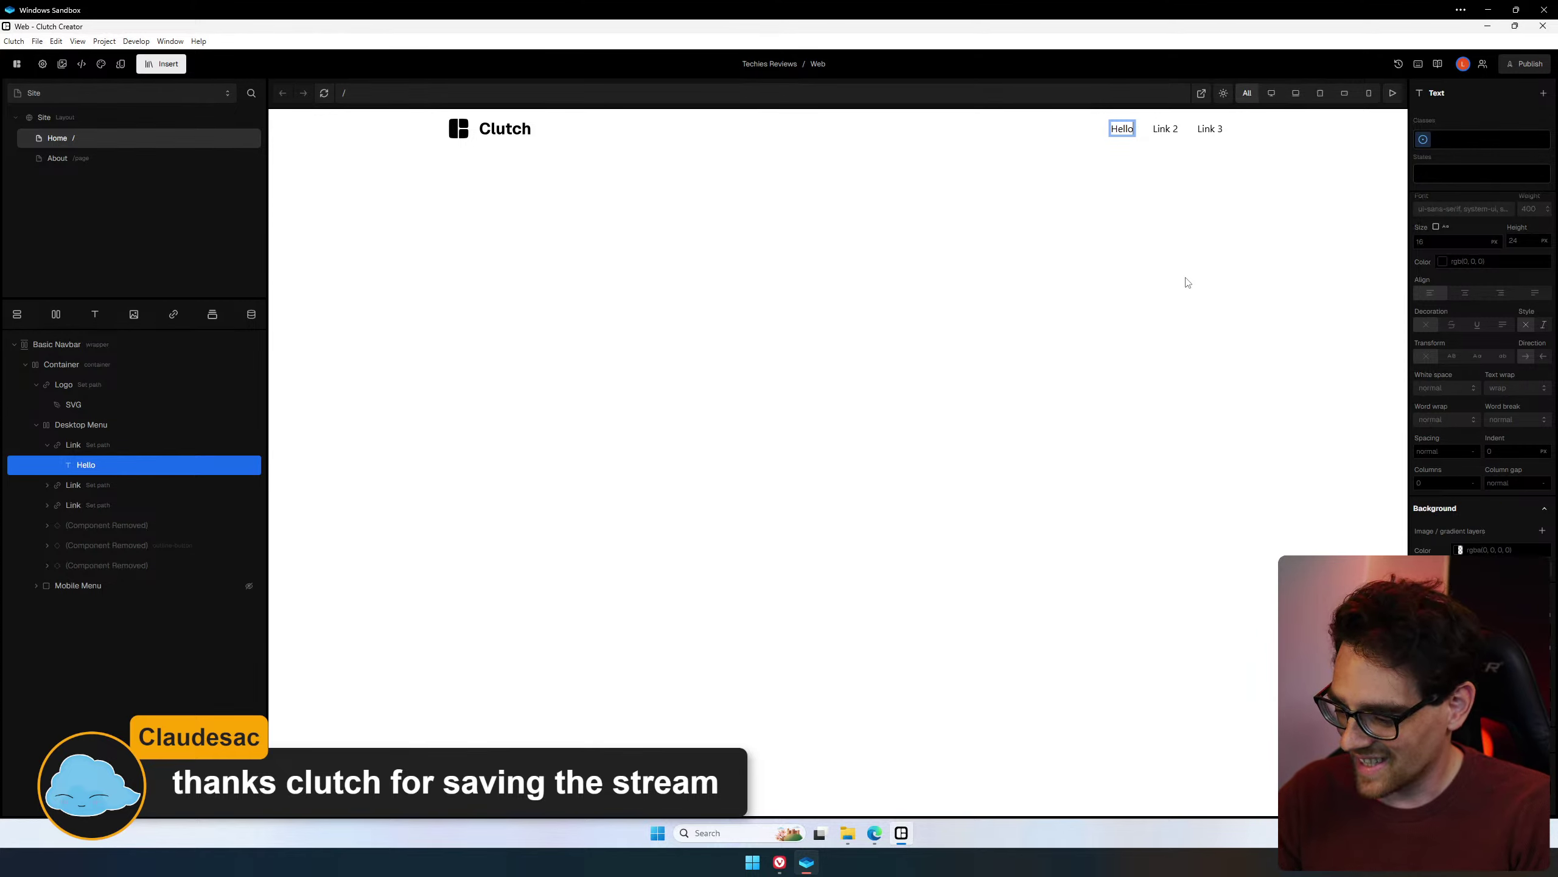
Look at the inline formatting options for the navbar's Link 2 text and select the Link 3 text.
{"action": "left_click", "coordinate": [1170, 128]}
{"action": "left_click", "coordinate": [1170, 130]}
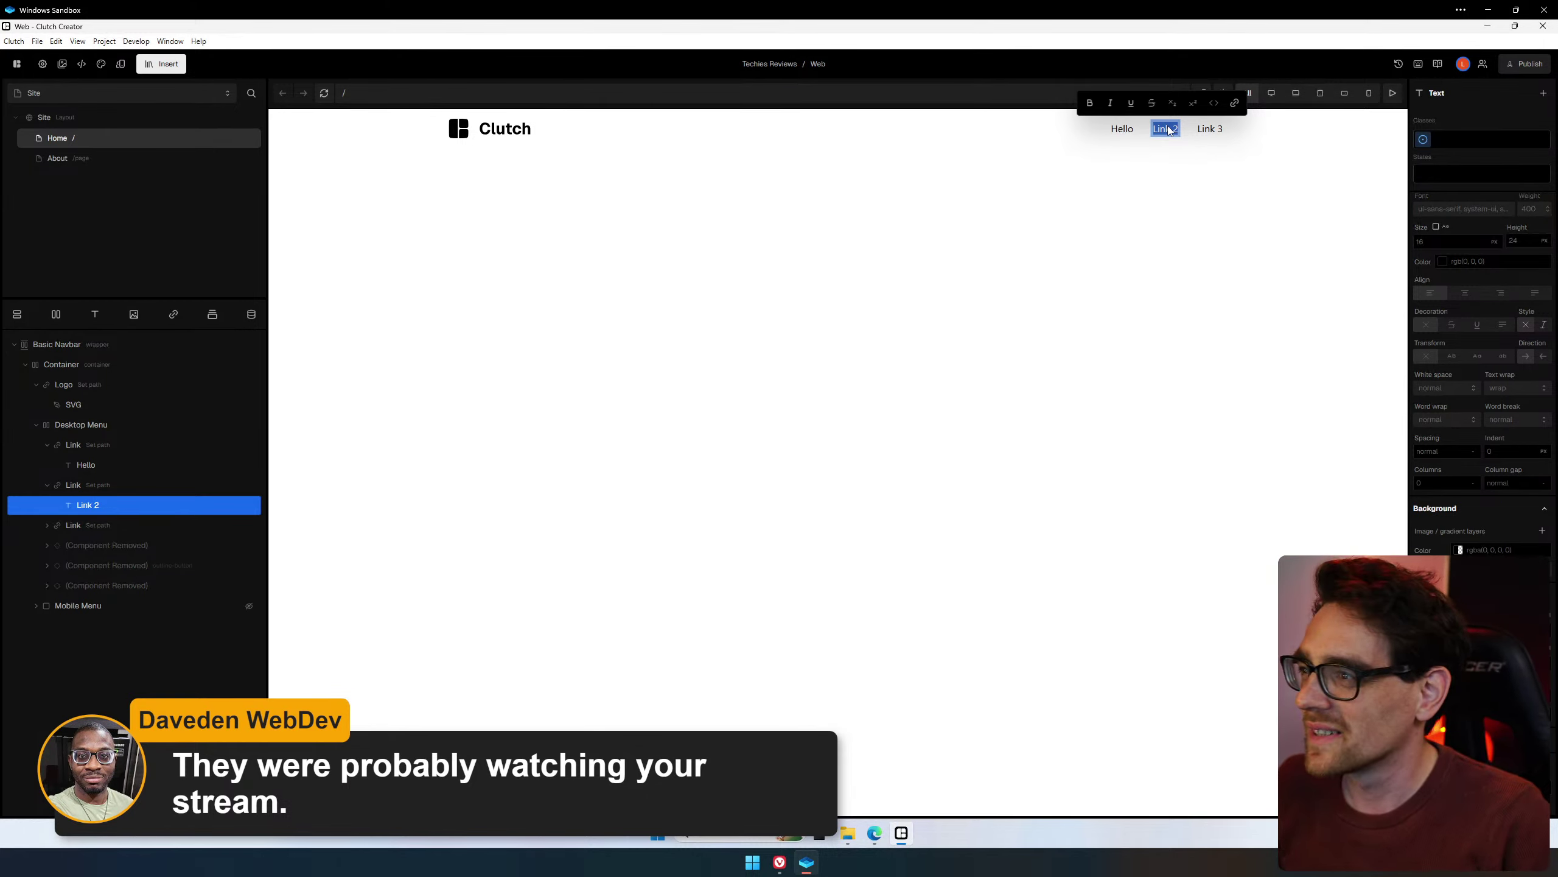
{"action": "left_click", "coordinate": [1193, 102]}
{"action": "left_click", "coordinate": [1201, 105]}
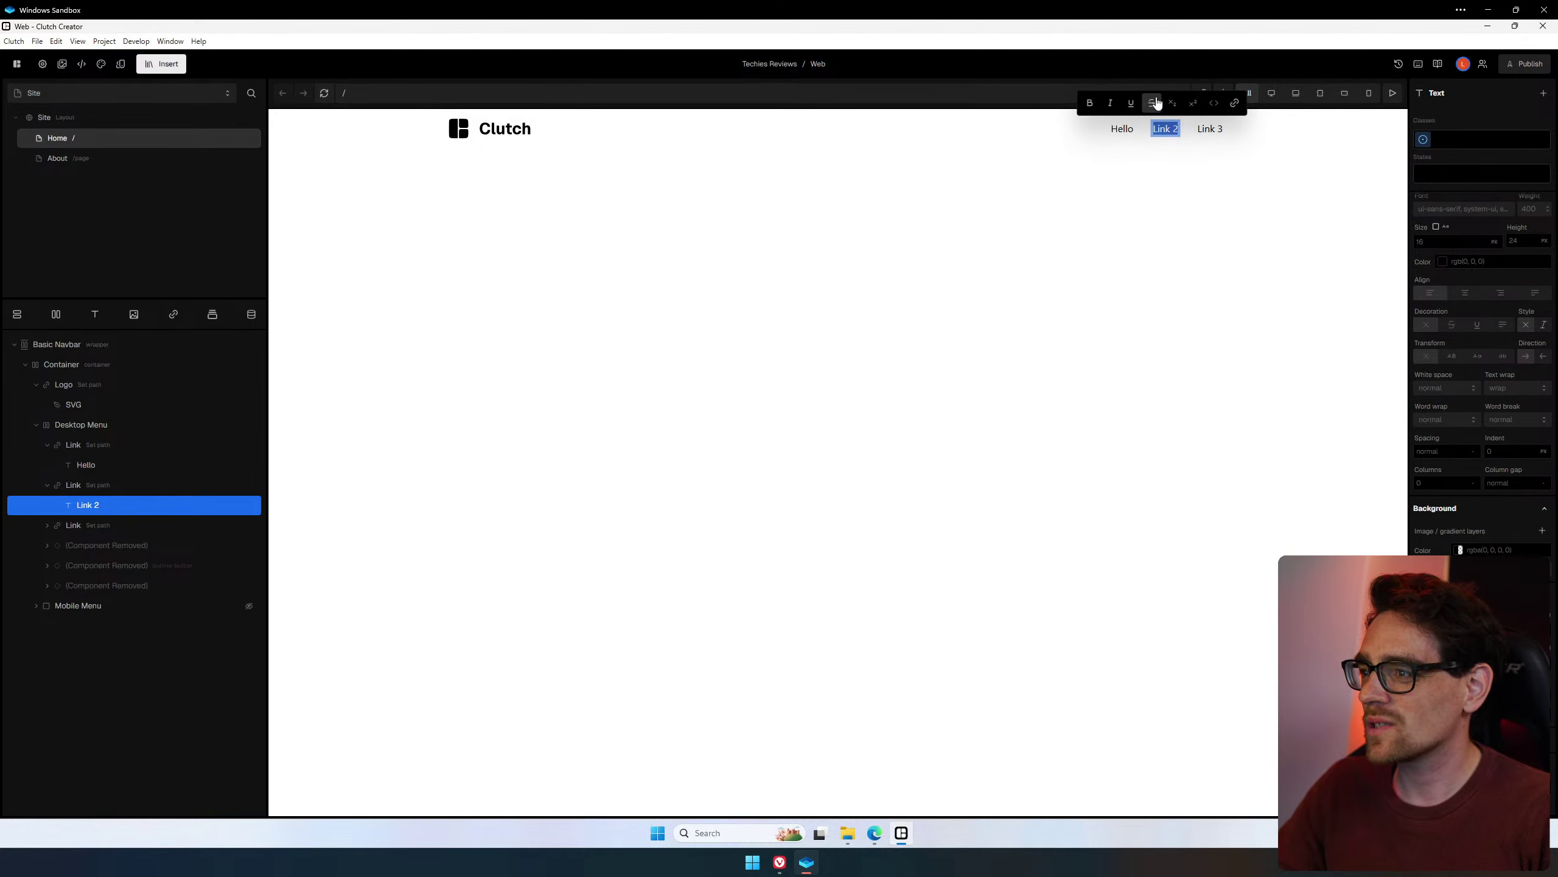
{"action": "left_click", "coordinate": [1214, 137]}
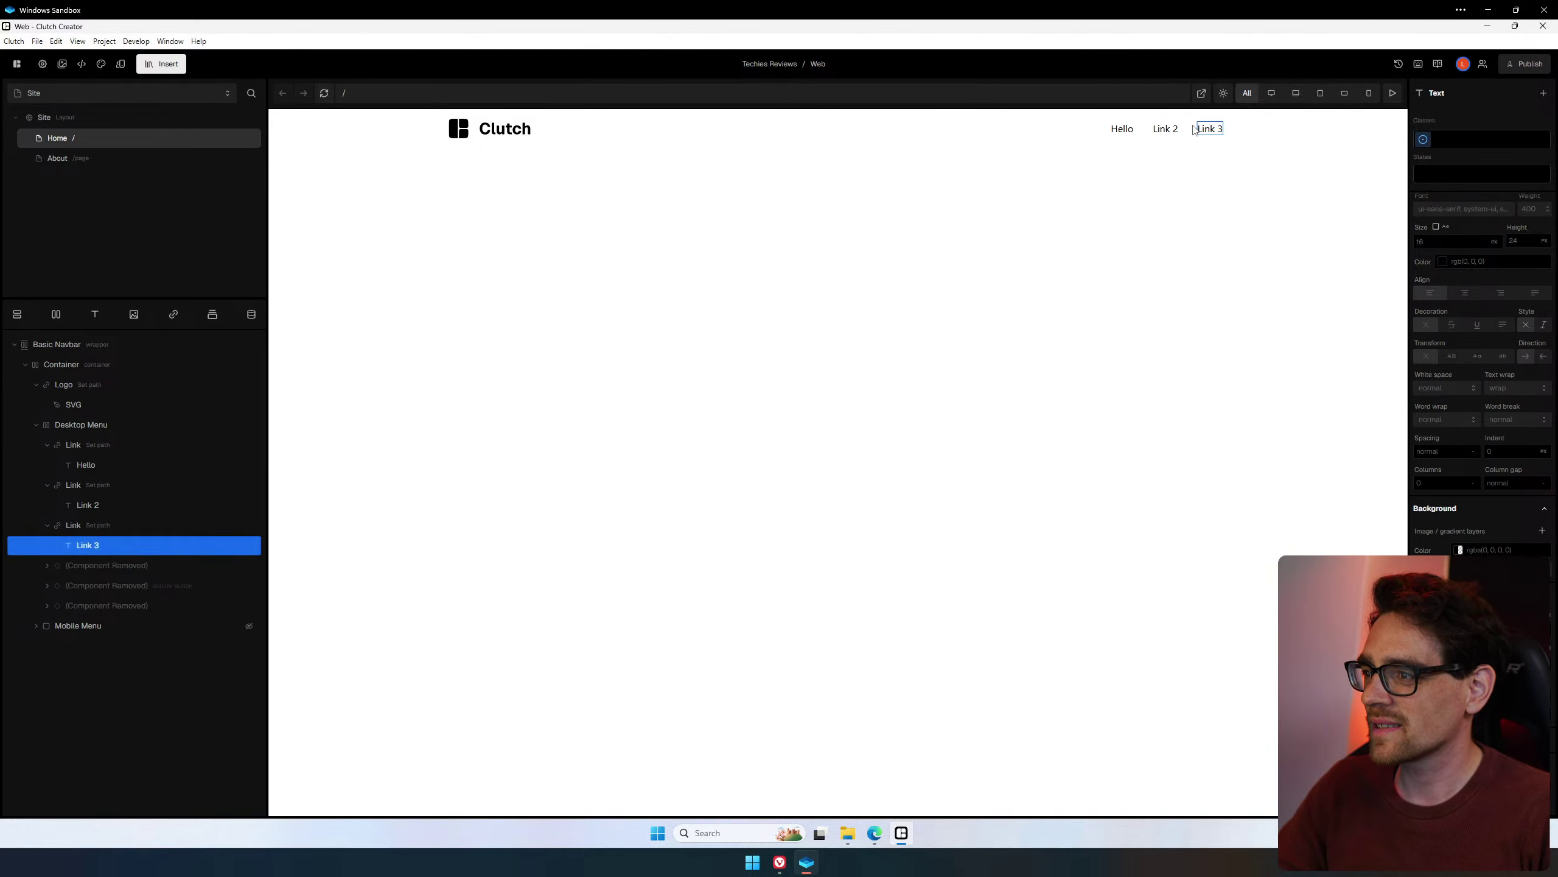
Inspect the Hello link's current and visited states and the other link and global states it can take.
{"action": "left_click", "coordinate": [1134, 135]}
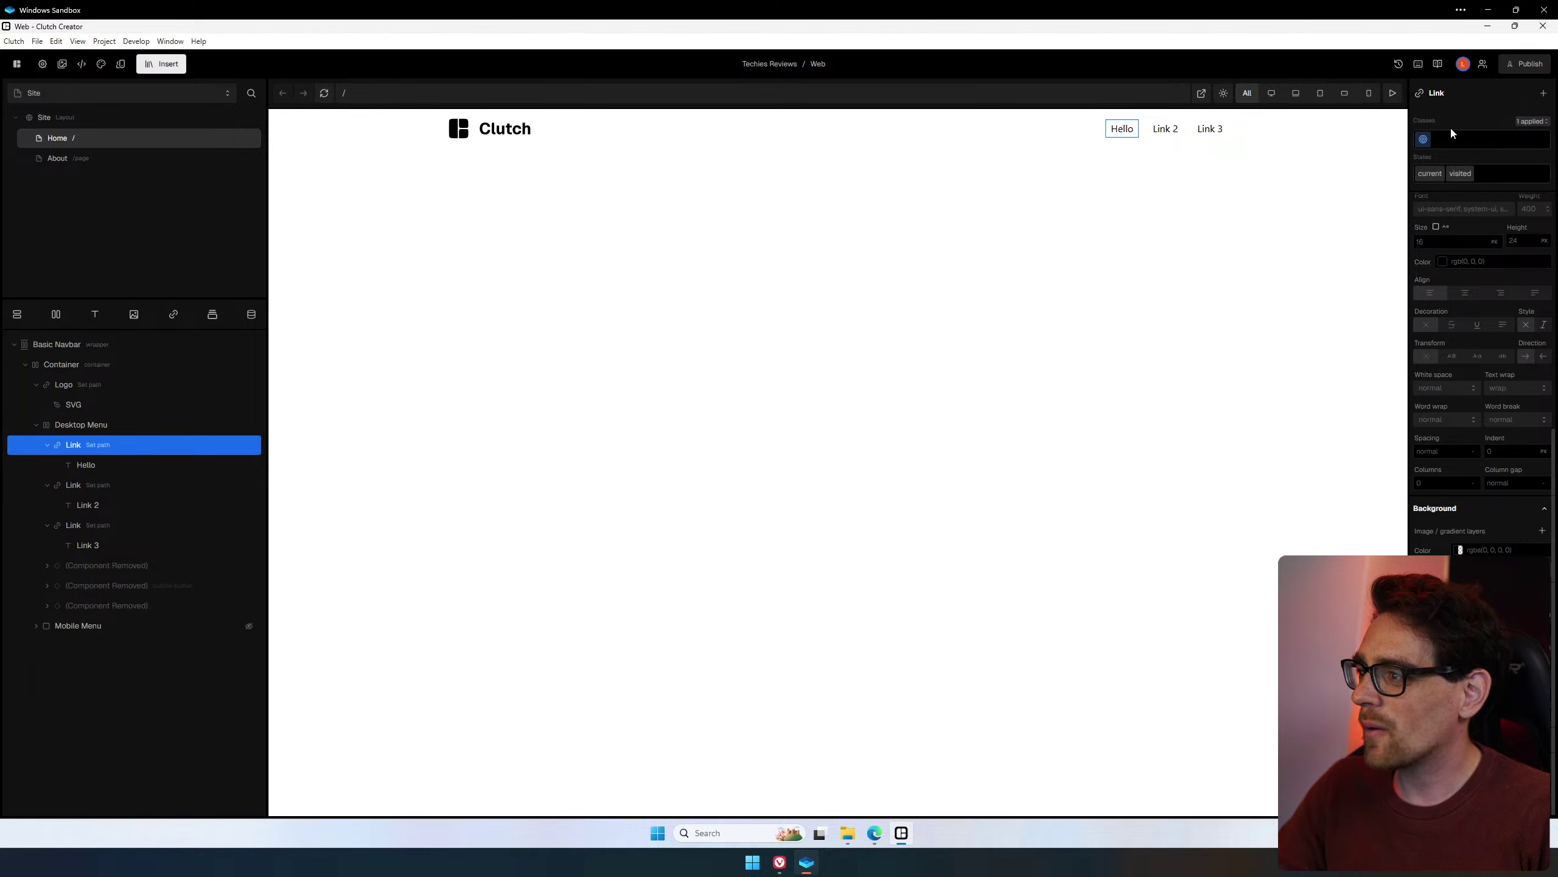
{"action": "left_click", "coordinate": [1430, 174]}
{"action": "left_click", "coordinate": [1460, 174]}
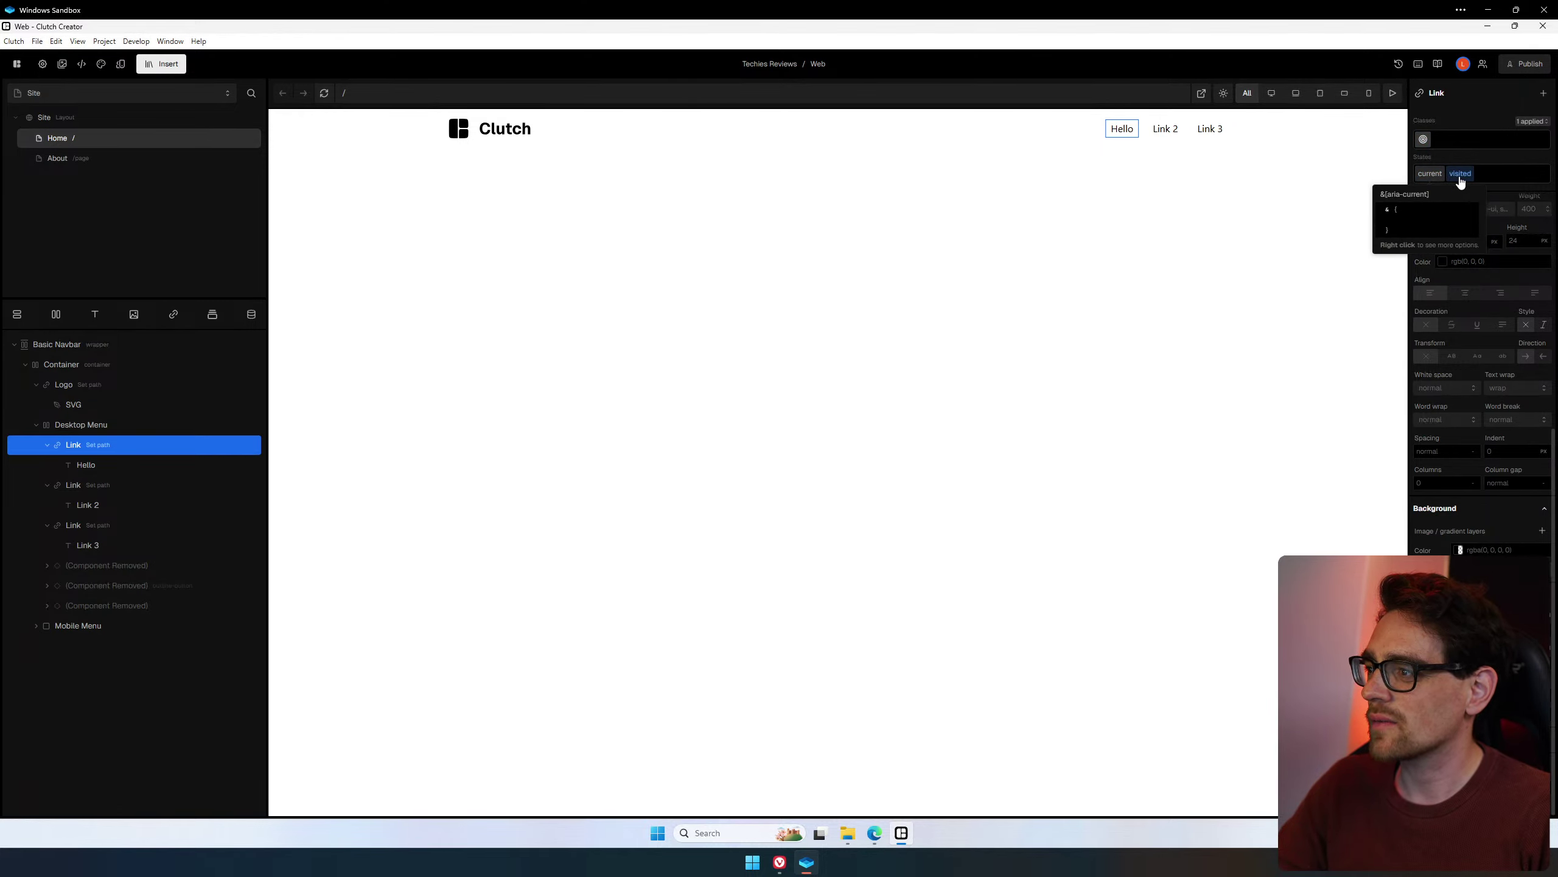
{"action": "left_click", "coordinate": [1505, 174]}
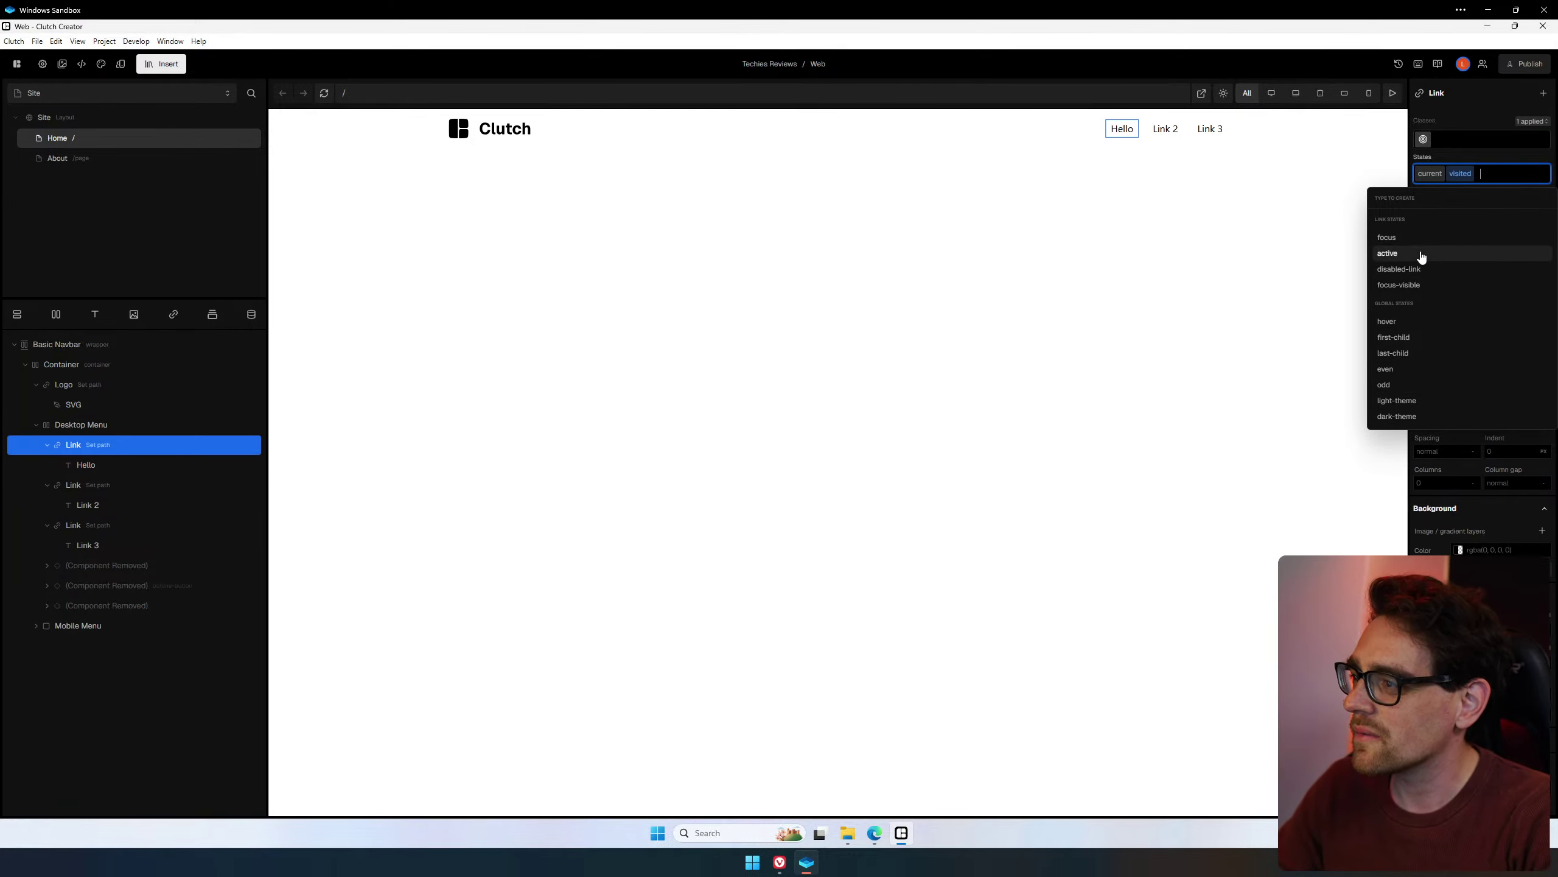
{"action": "left_click", "coordinate": [1487, 150]}
{"action": "left_click", "coordinate": [1496, 178]}
{"action": "left_click", "coordinate": [1468, 122]}
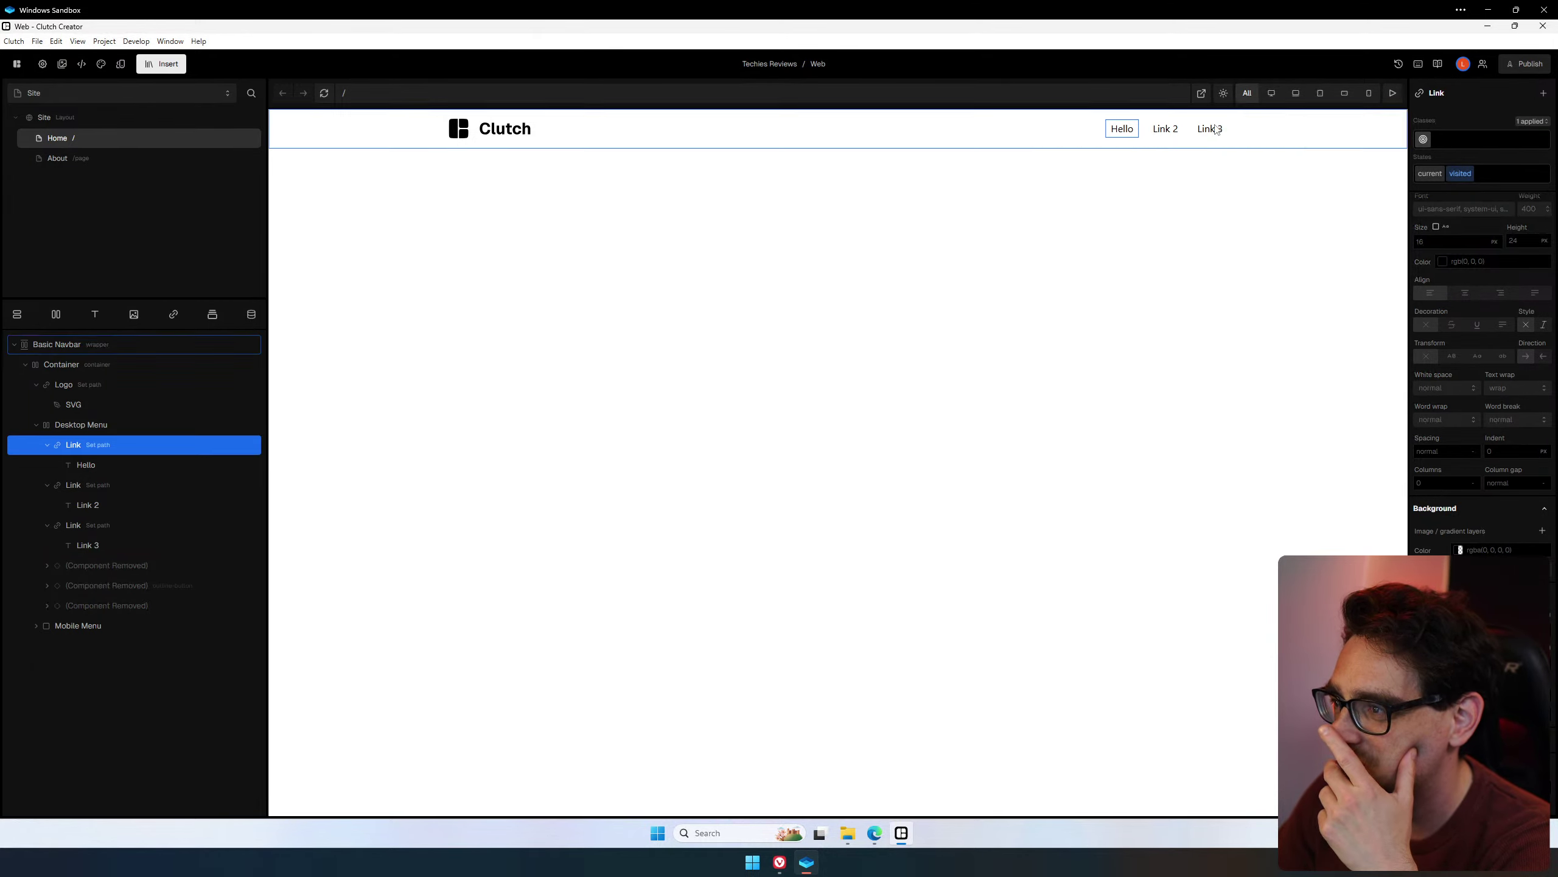
Toggle the page preview back and forth between the light and dark themes.
{"action": "left_click", "coordinate": [1224, 93]}
{"action": "left_click", "coordinate": [1225, 95]}
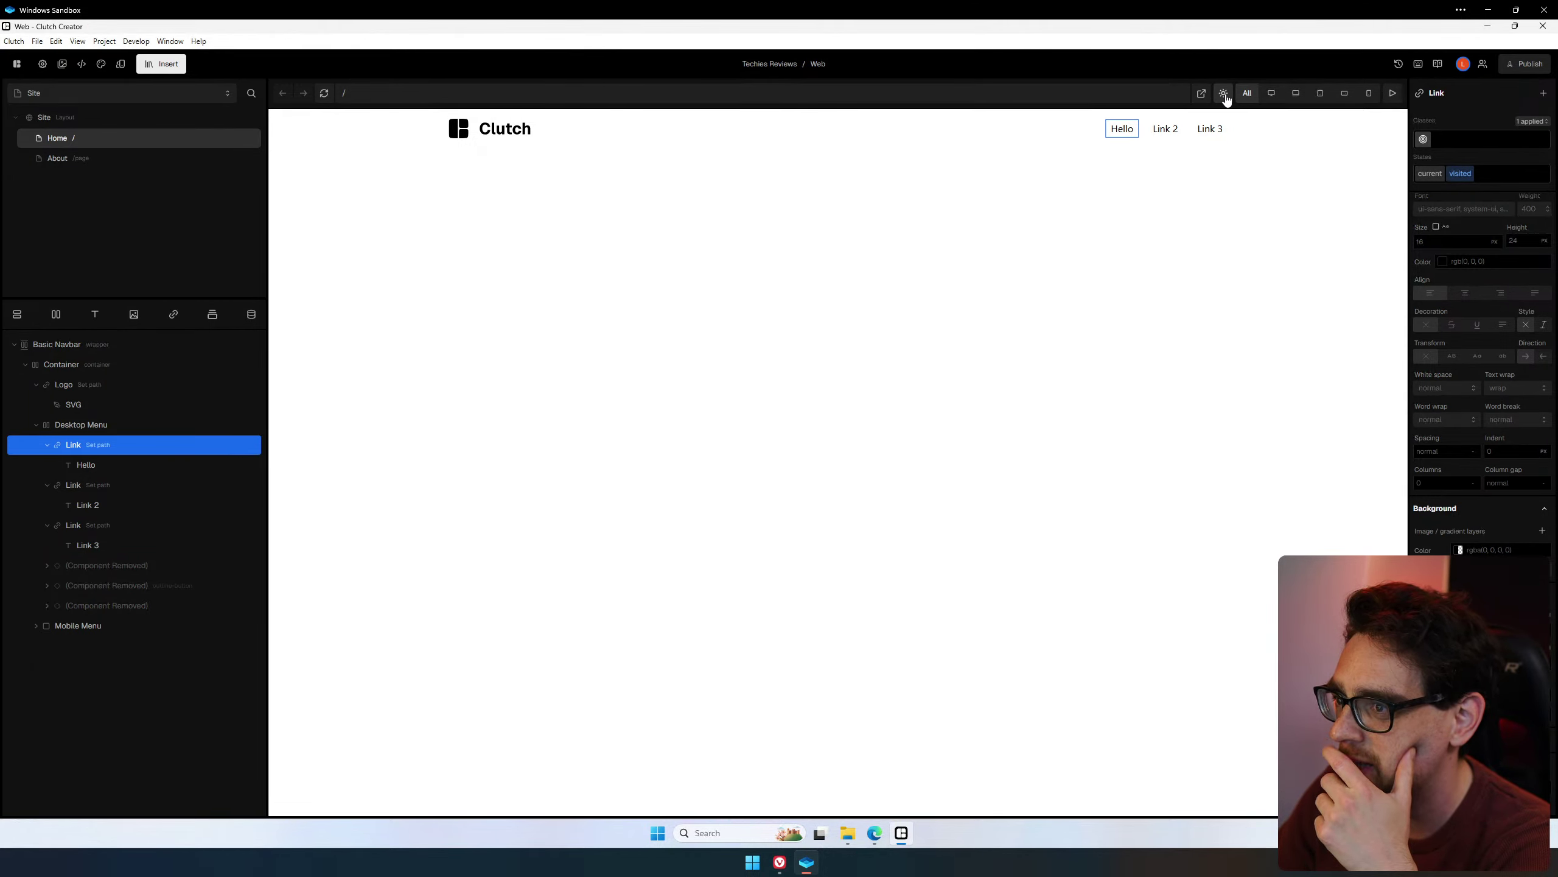
{"action": "left_click", "coordinate": [1225, 95]}
{"action": "left_click", "coordinate": [1224, 95]}
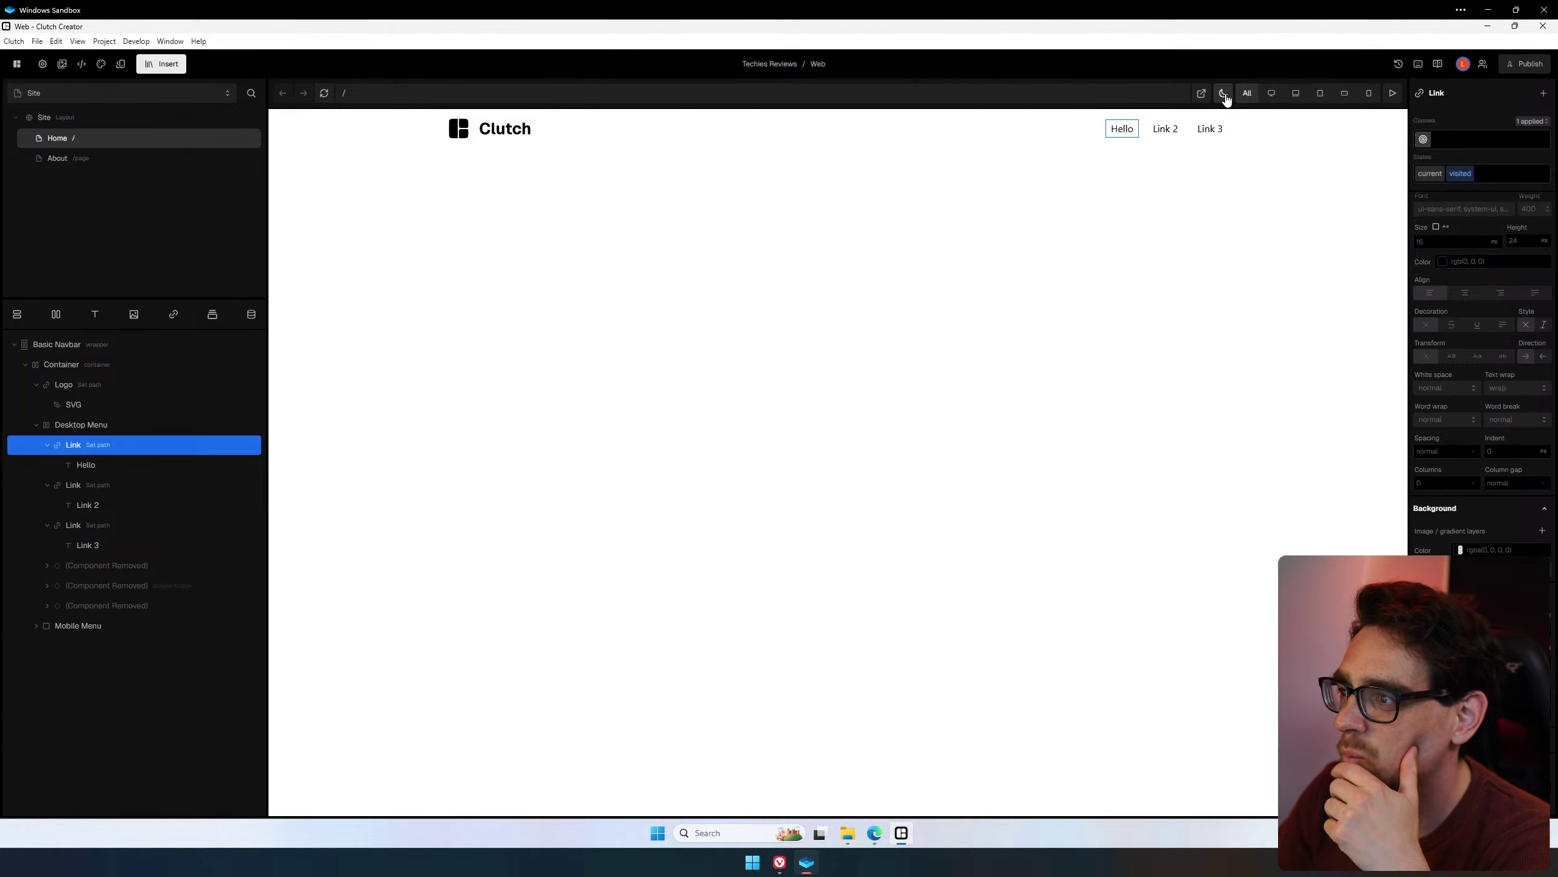
{"action": "left_click", "coordinate": [1225, 95]}
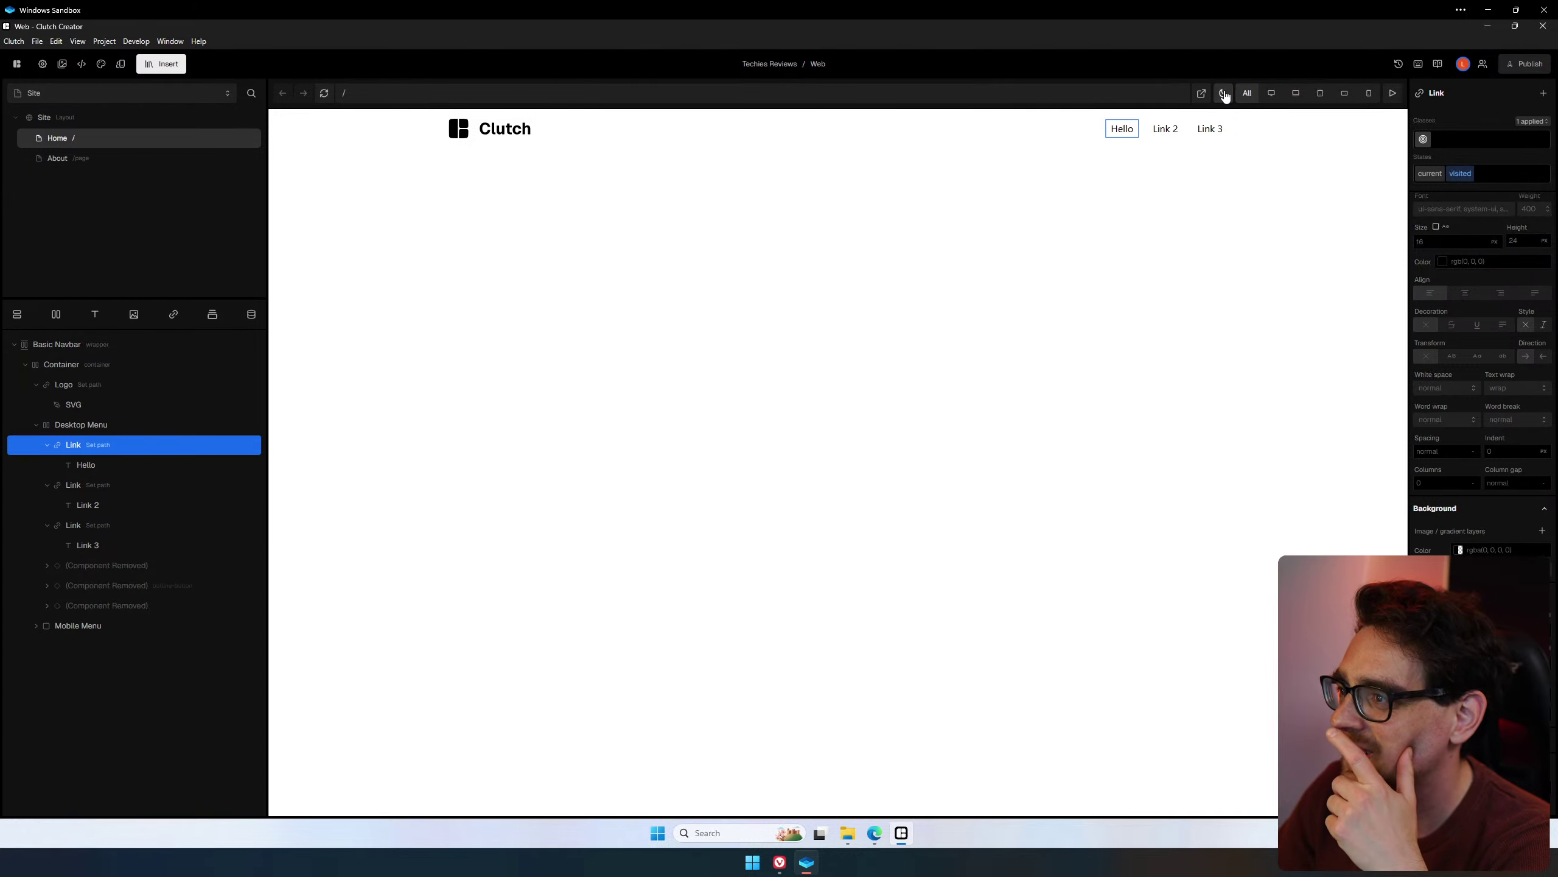
{"action": "left_click", "coordinate": [1225, 95]}
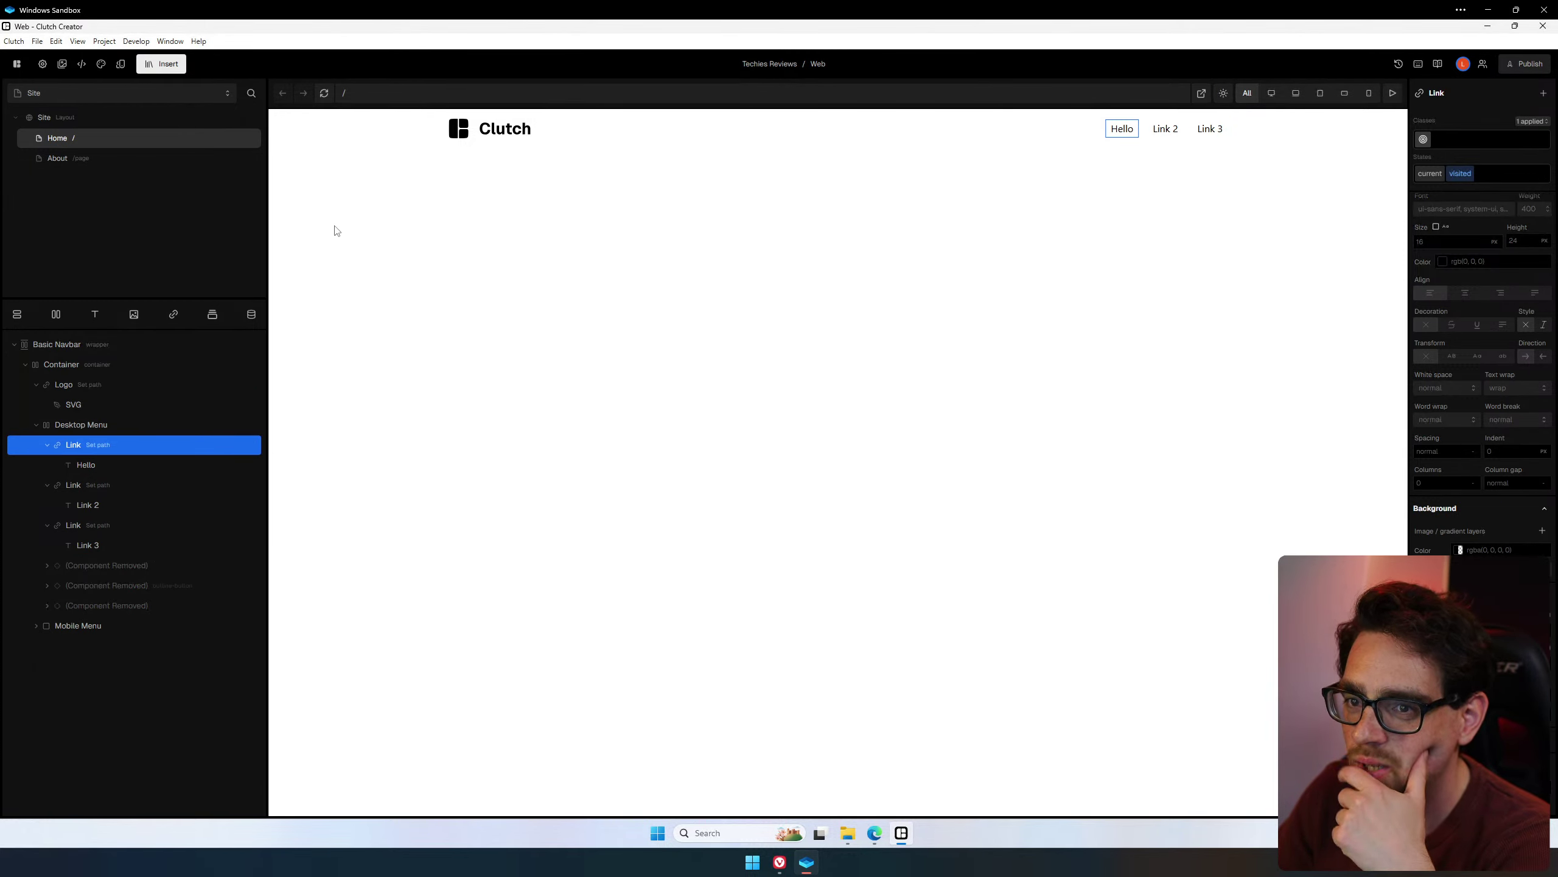
Add a Row and move it out of the Hello link to the top level of the Home page, below the Basic Navbar.
{"action": "left_click", "coordinate": [56, 315]}
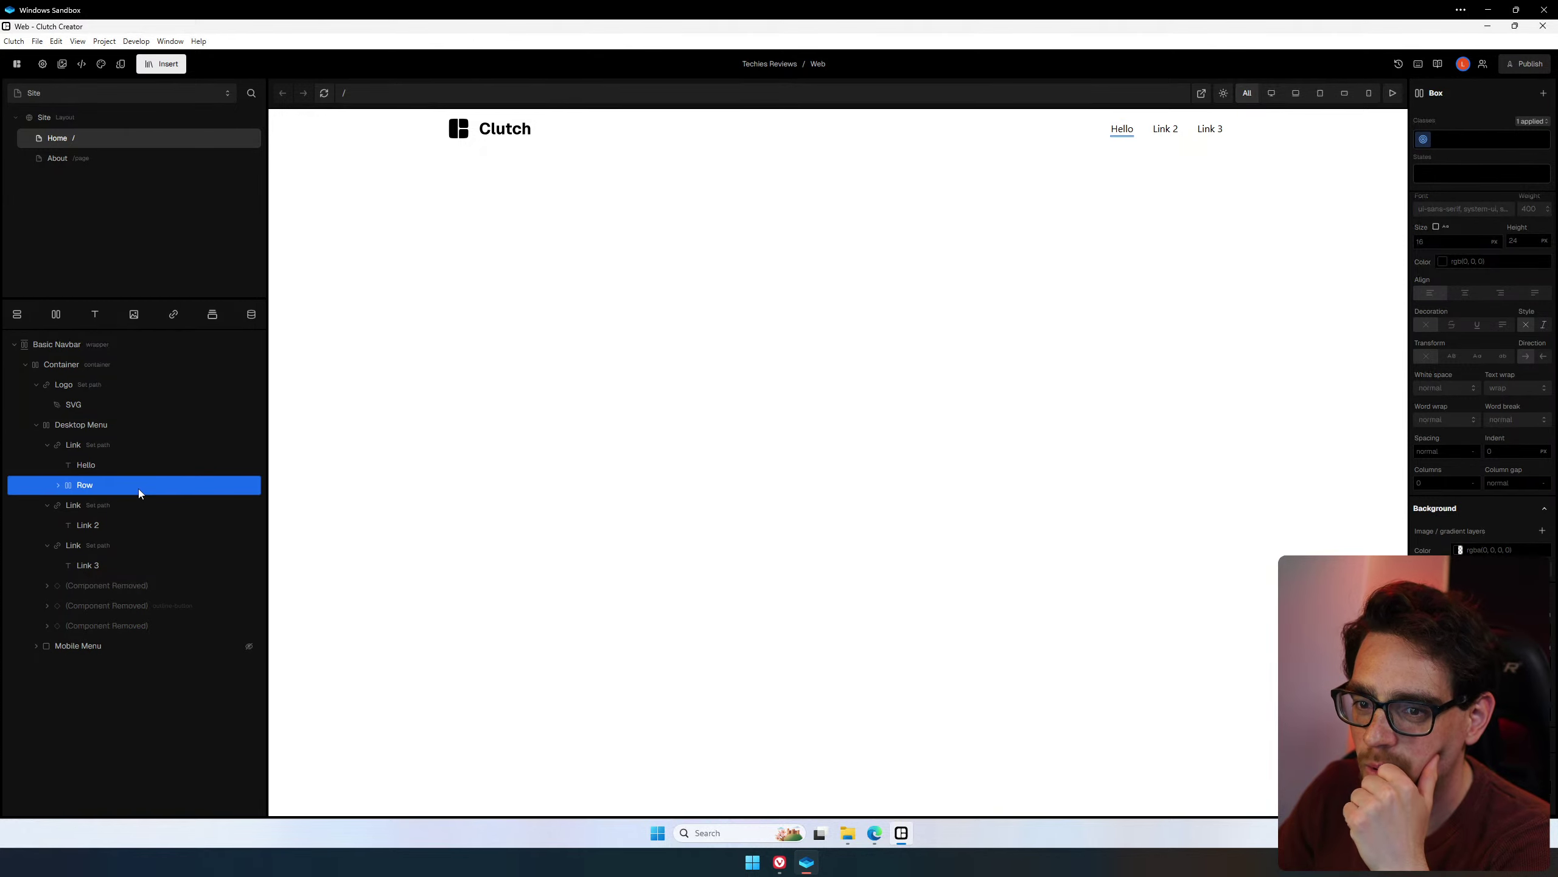
{"action": "left_click_drag", "start_coordinate": [139, 485], "coordinate": [89, 337]}
{"action": "left_click", "coordinate": [14, 364]}
{"action": "left_click", "coordinate": [102, 362]}
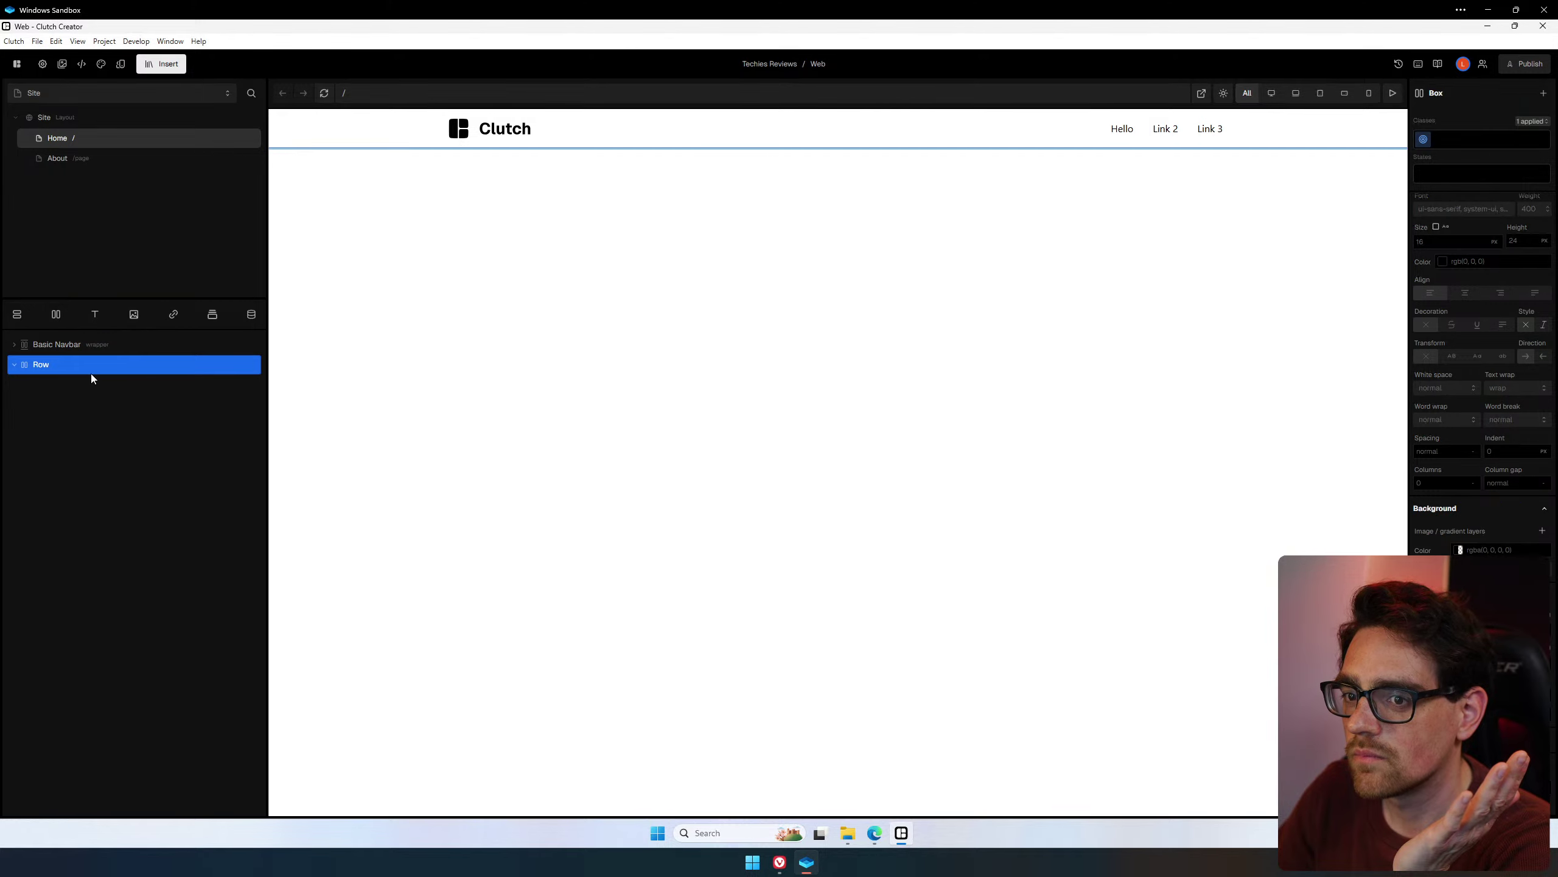
{"action": "left_click", "coordinate": [15, 366]}
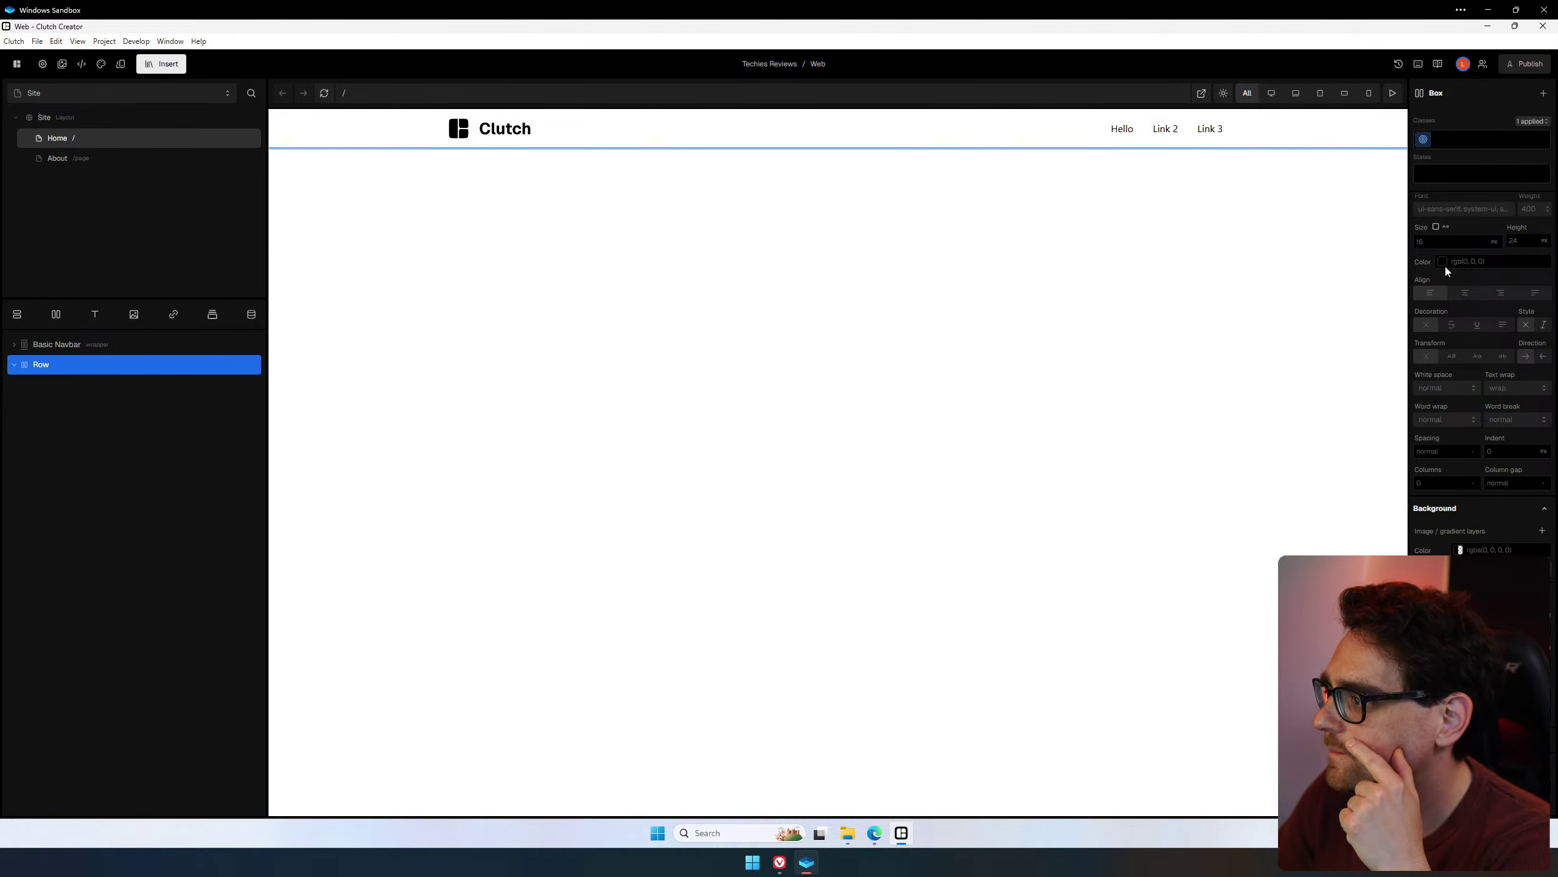
Look through the new Row's style properties and the layouts, sections and other library items available for insertion.
{"action": "scroll", "coordinate": [1517, 257], "scroll_direction": "up", "scroll_amount": 3}
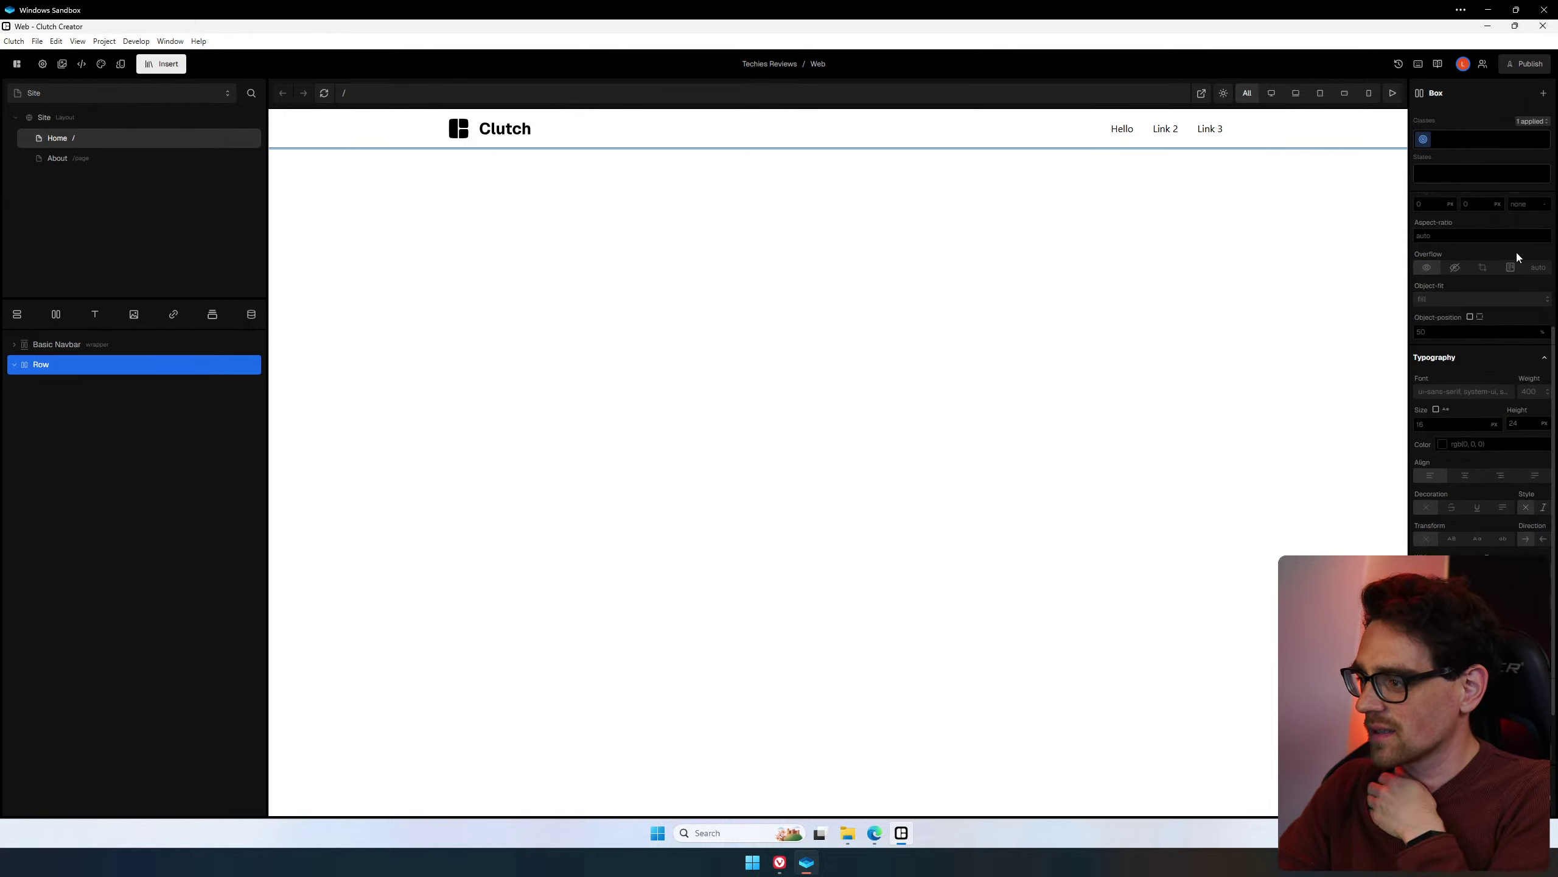
{"action": "scroll", "coordinate": [1491, 233], "scroll_direction": "up", "scroll_amount": 5}
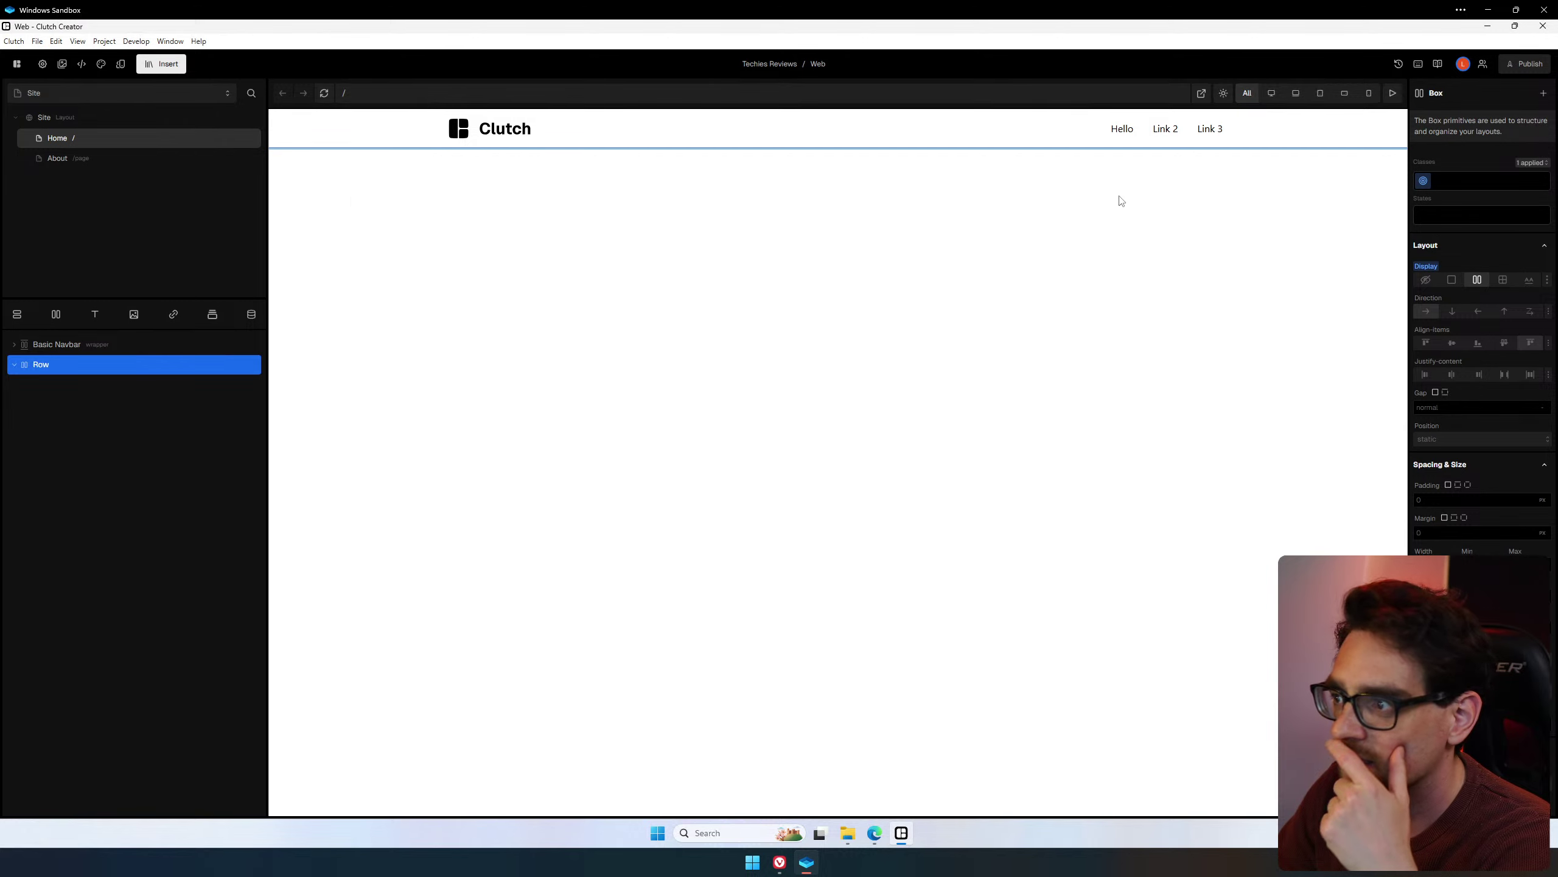
{"action": "left_click", "coordinate": [170, 68]}
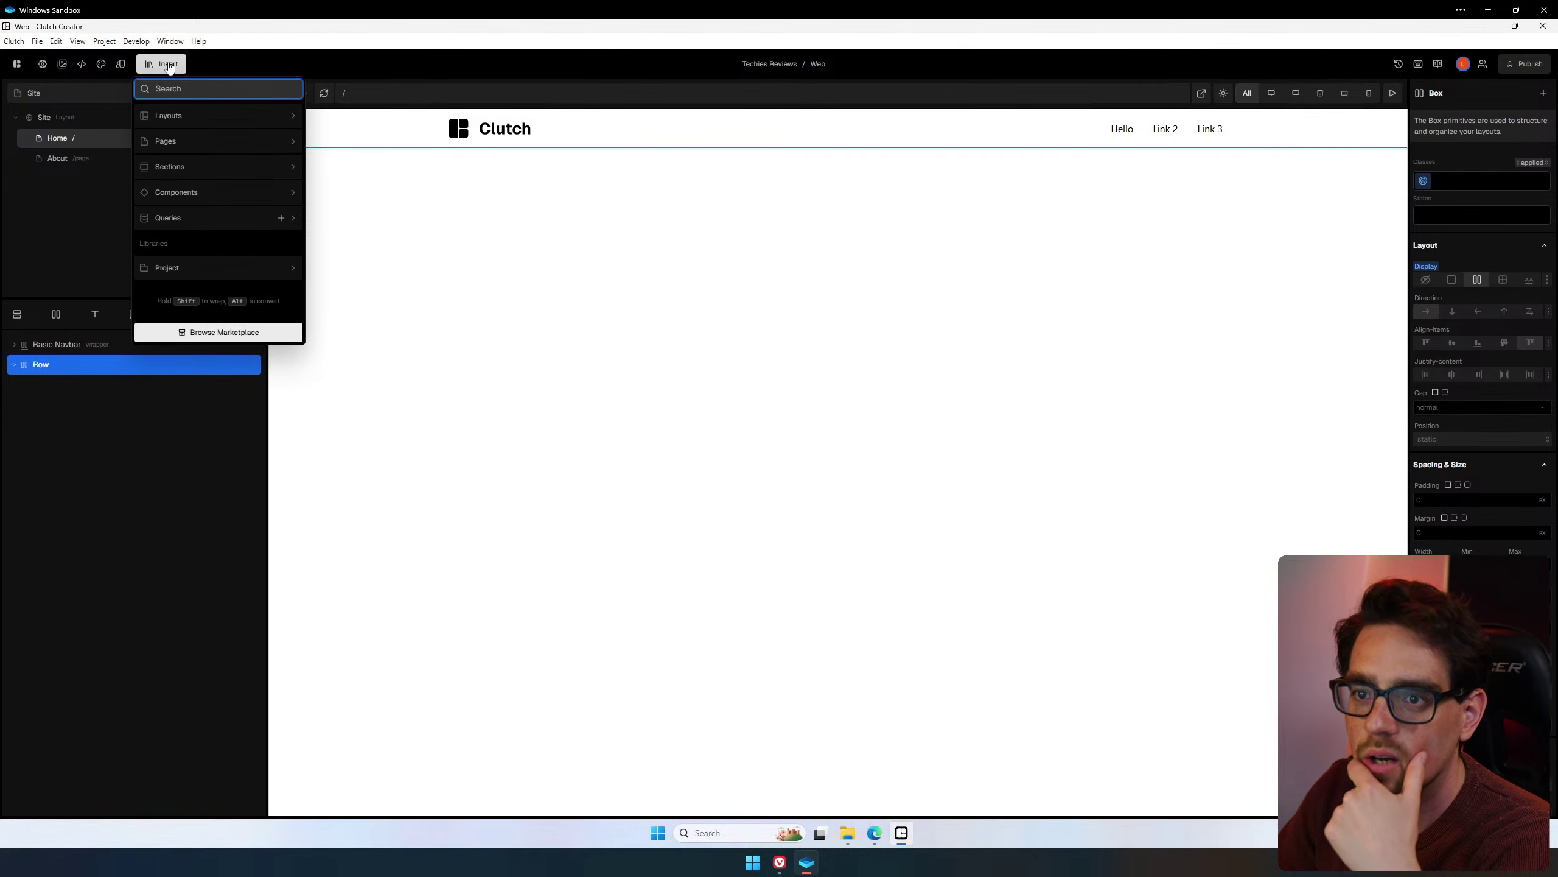
{"action": "mouse_move", "coordinate": [202, 130]}
{"action": "mouse_move", "coordinate": [216, 177]}
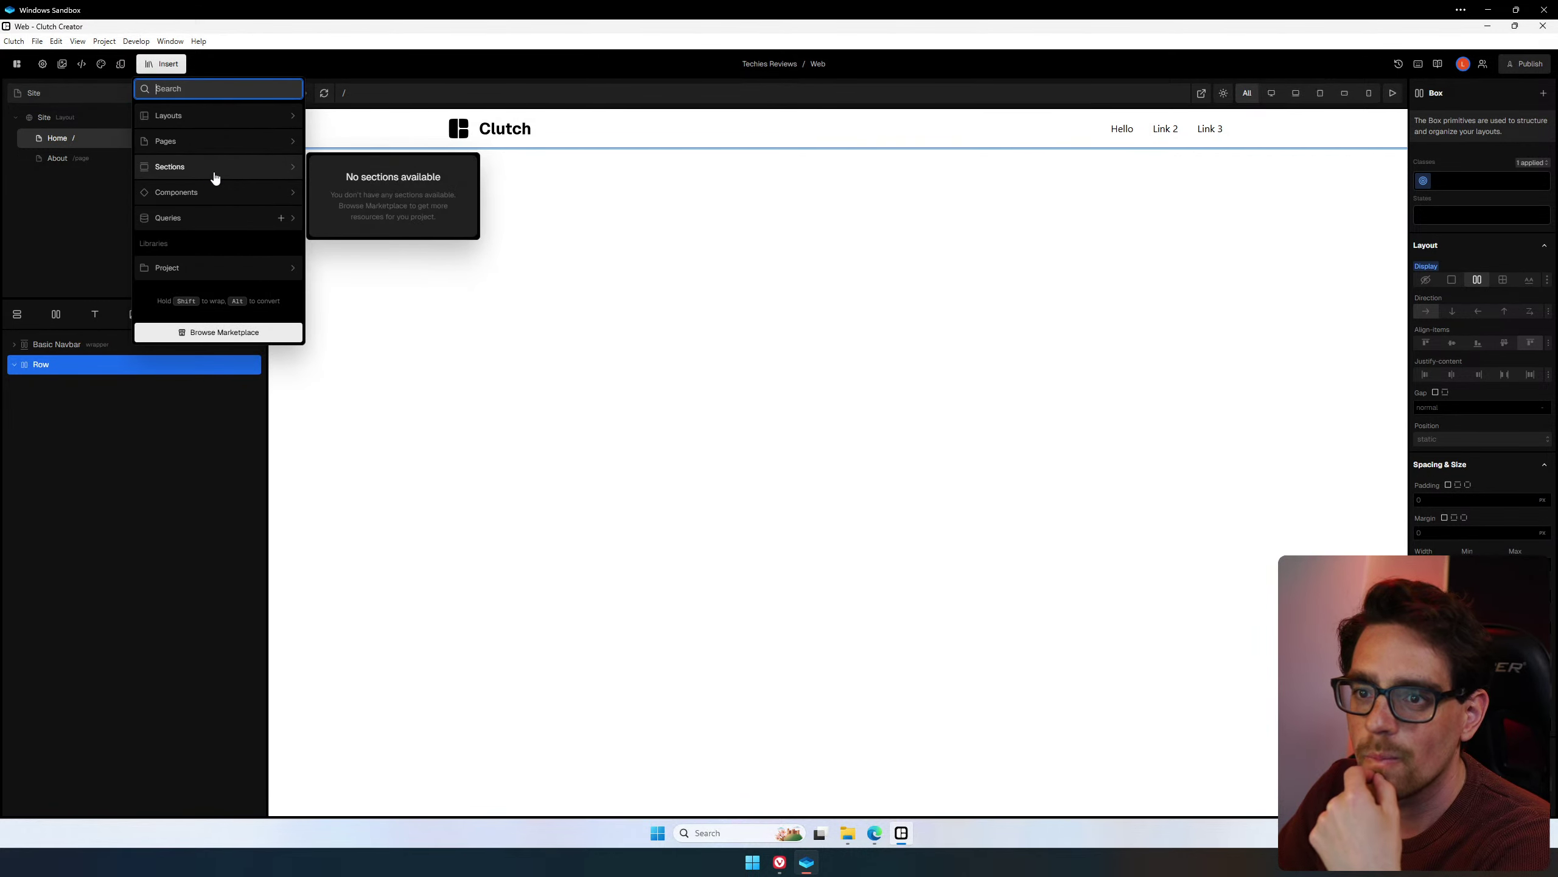
{"action": "mouse_move", "coordinate": [242, 273]}
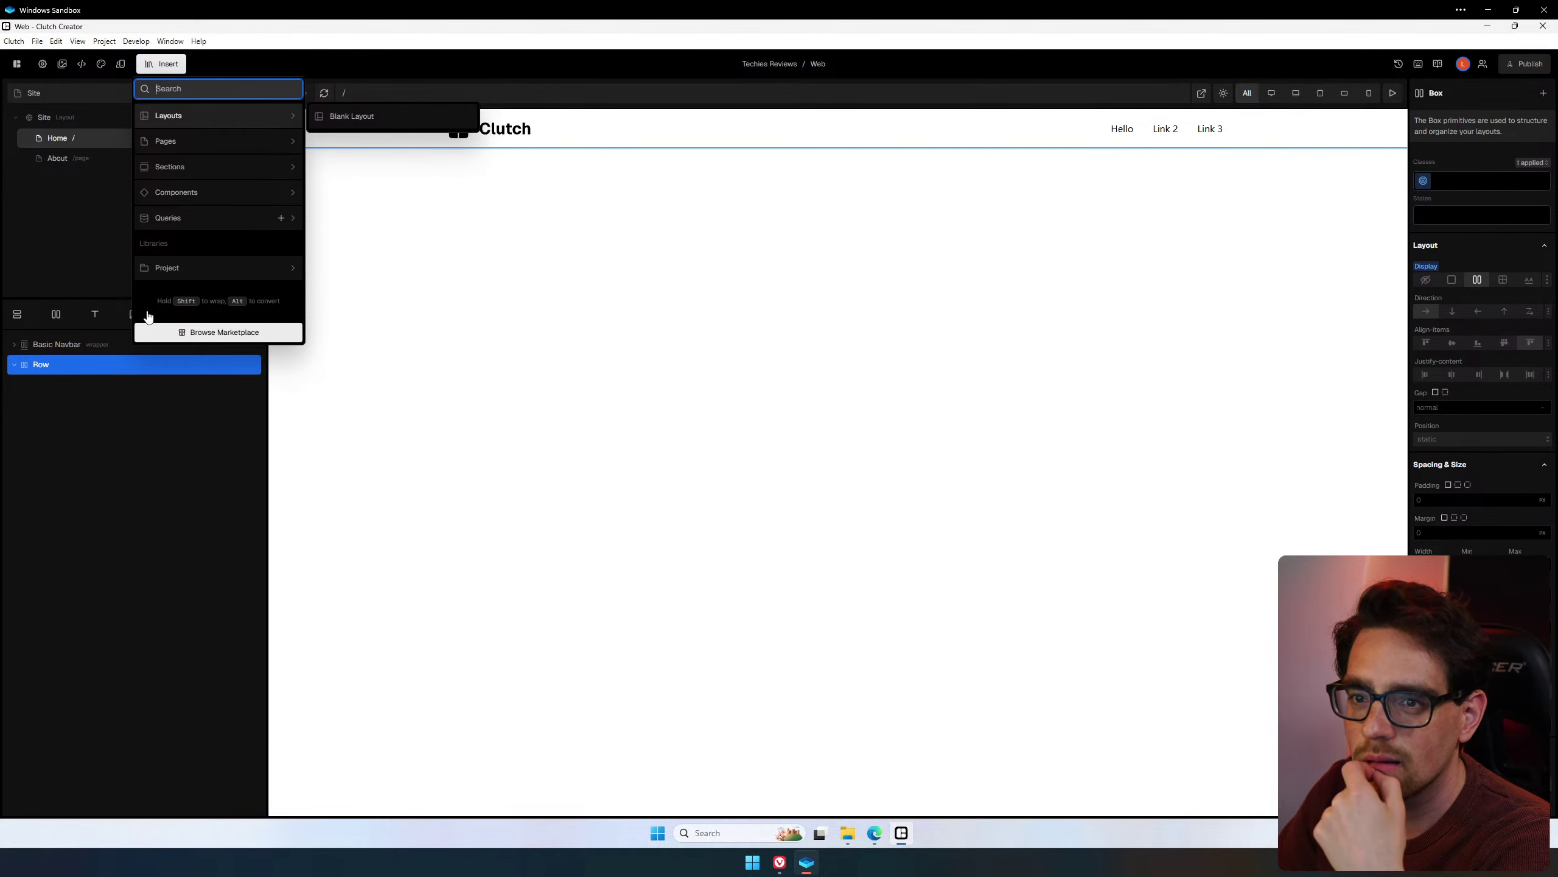
{"action": "key", "text": "Escape"}
{"action": "key", "text": "Escape"}
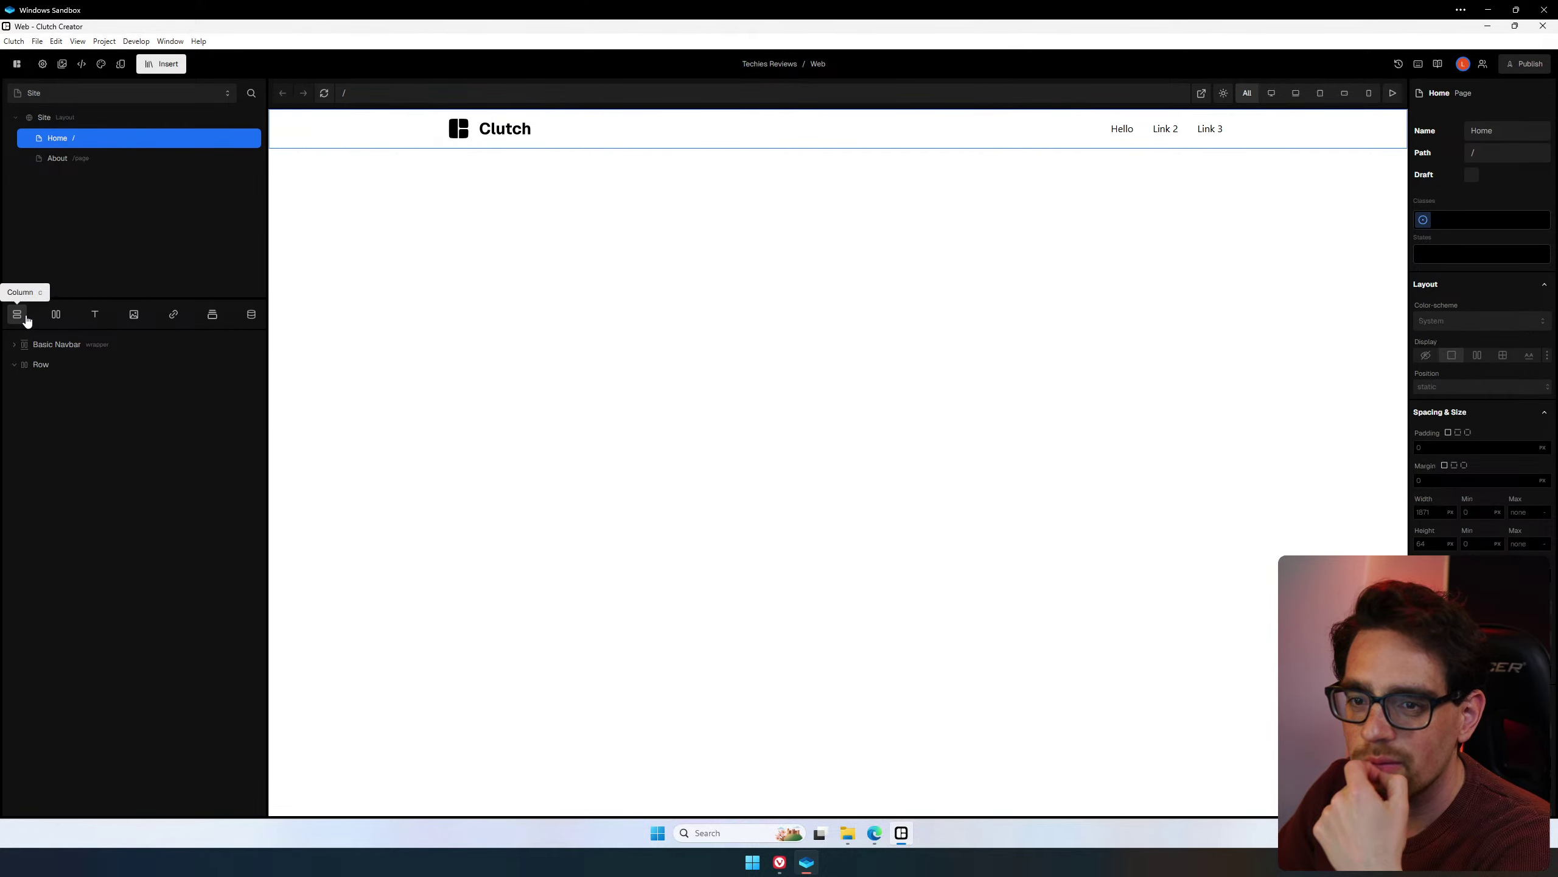
Nest a Row inside the top-level Row, change its display to block and duplicate the resulting Block.
{"action": "left_click", "coordinate": [48, 371]}
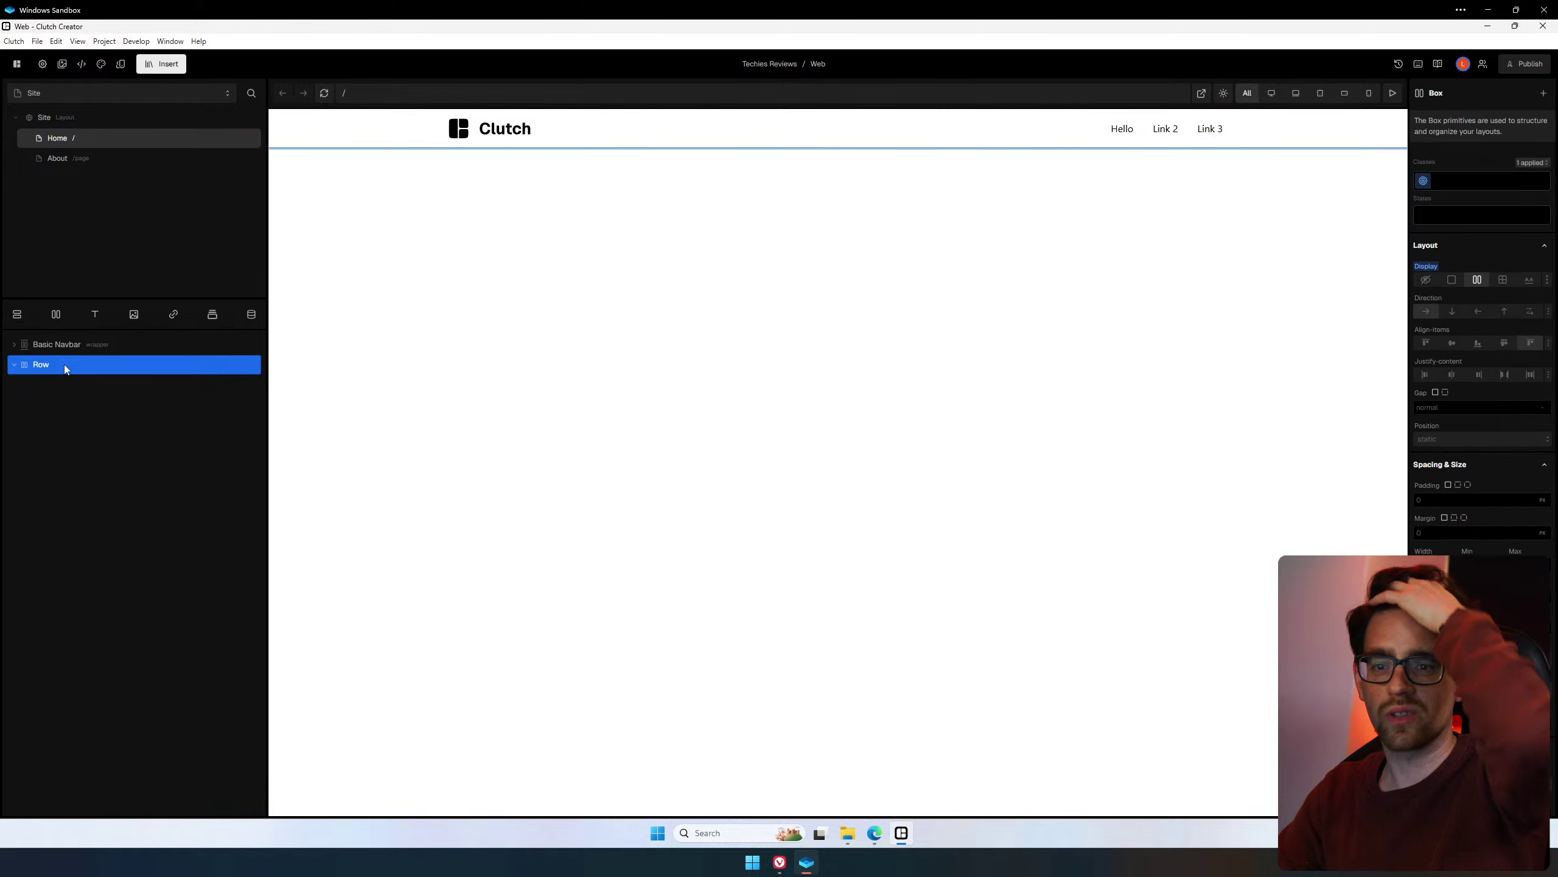
{"action": "left_click", "coordinate": [54, 321]}
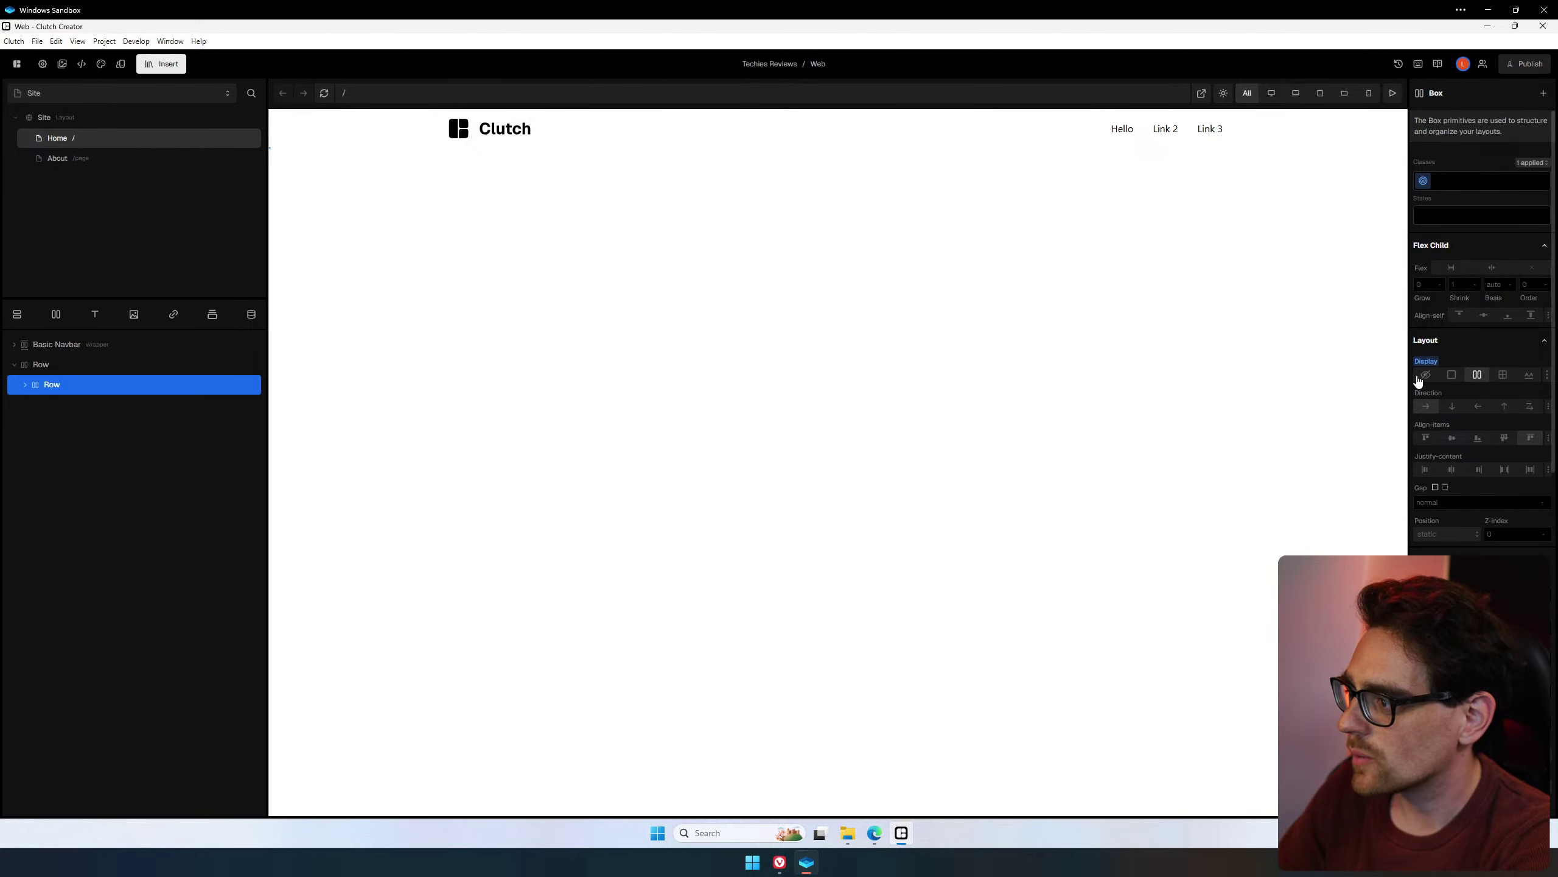
{"action": "left_click", "coordinate": [1453, 377]}
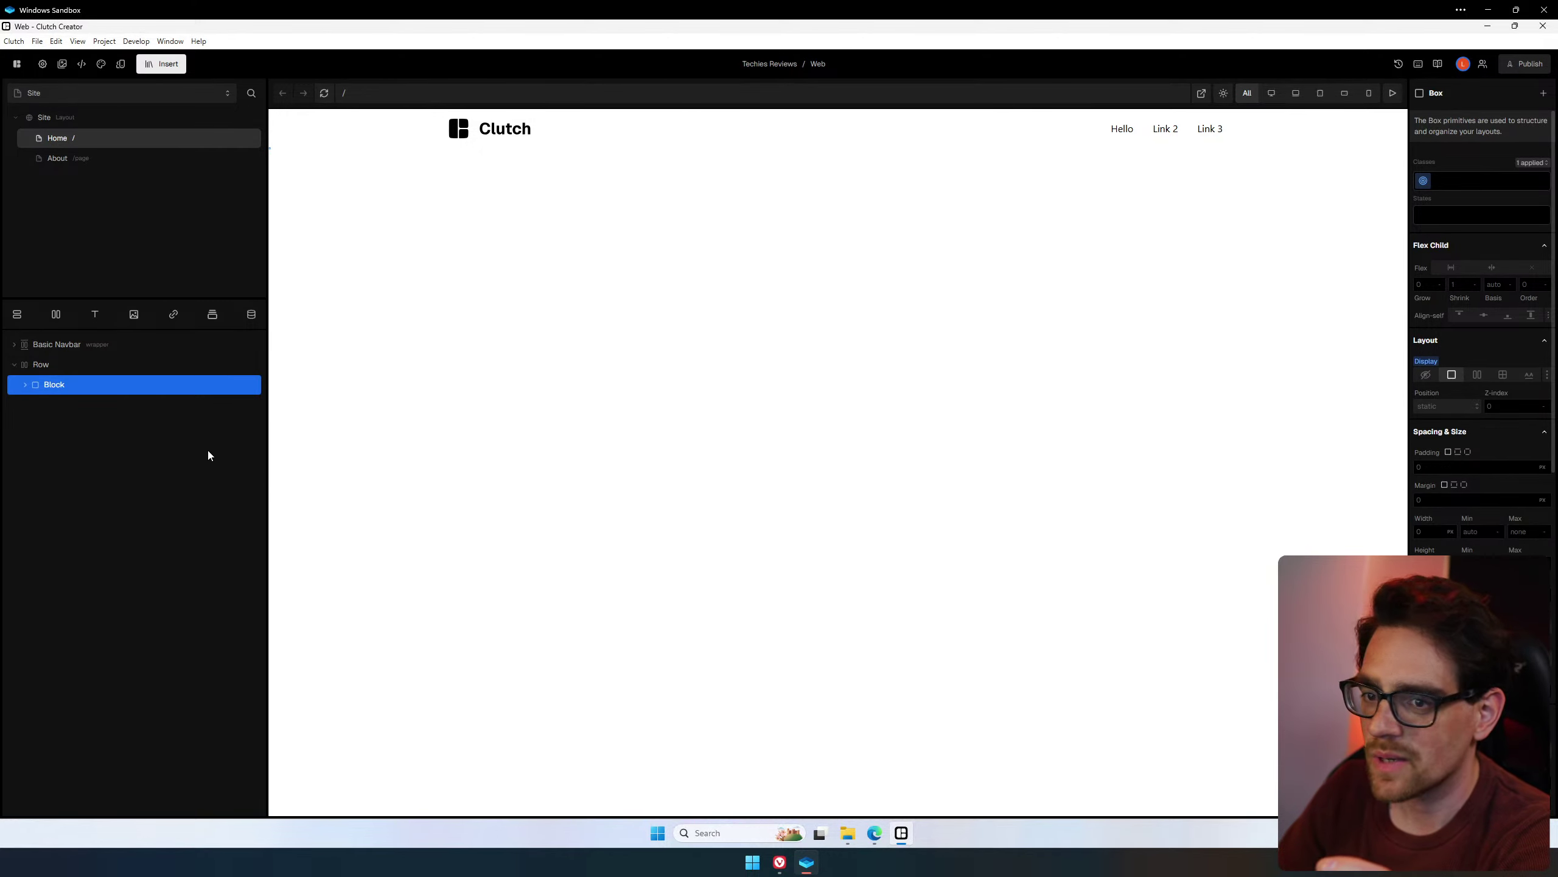
{"action": "key", "text": "ctrl+d"}
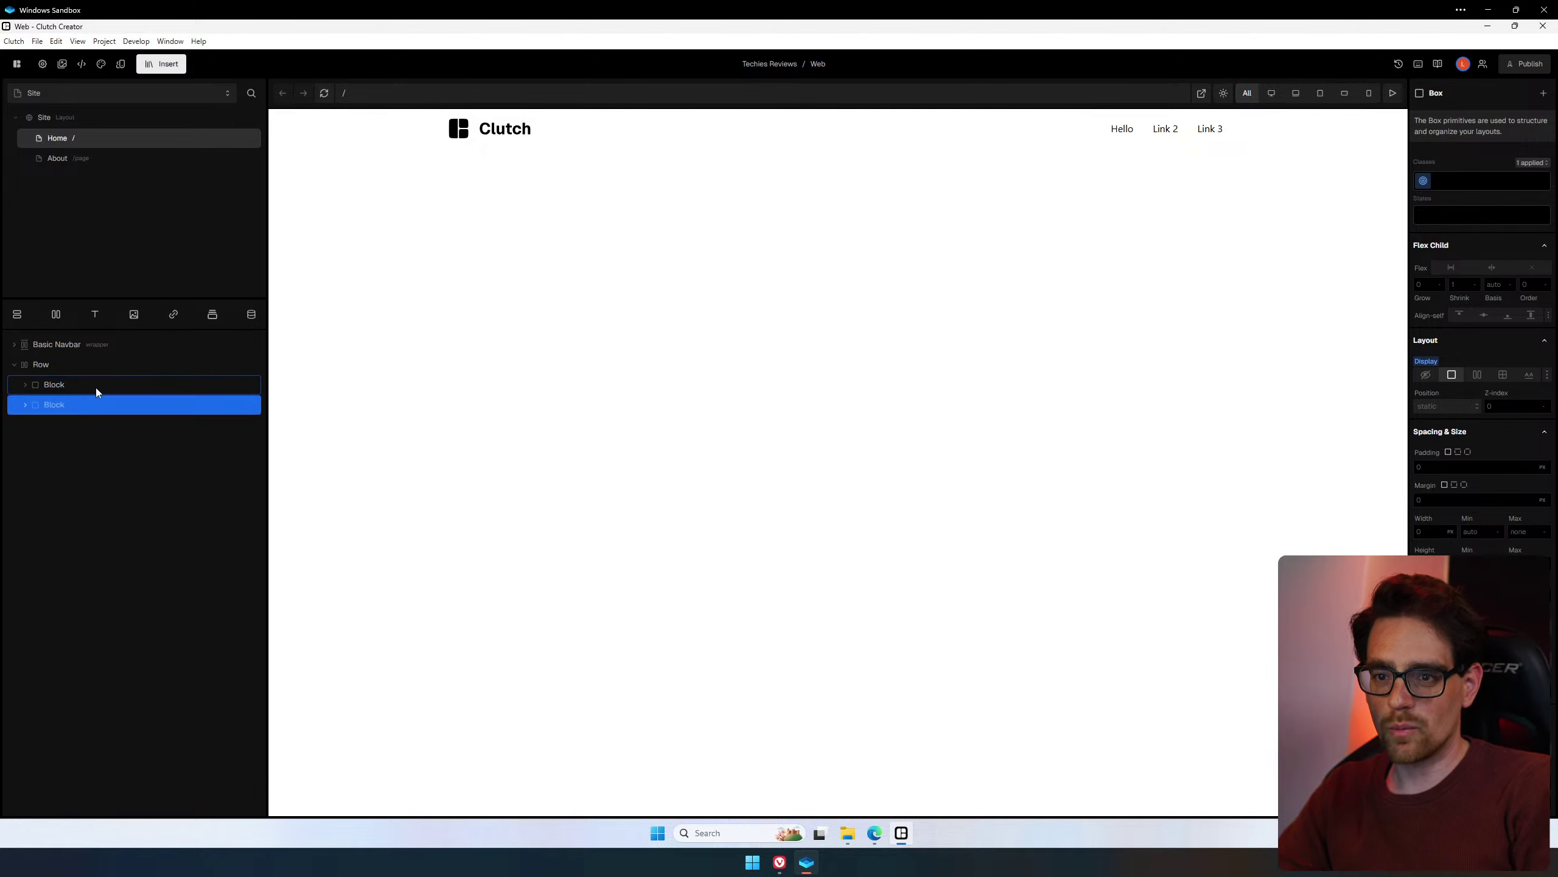
Add two text elements to the first Block and select the first one.
{"action": "left_click", "coordinate": [95, 387]}
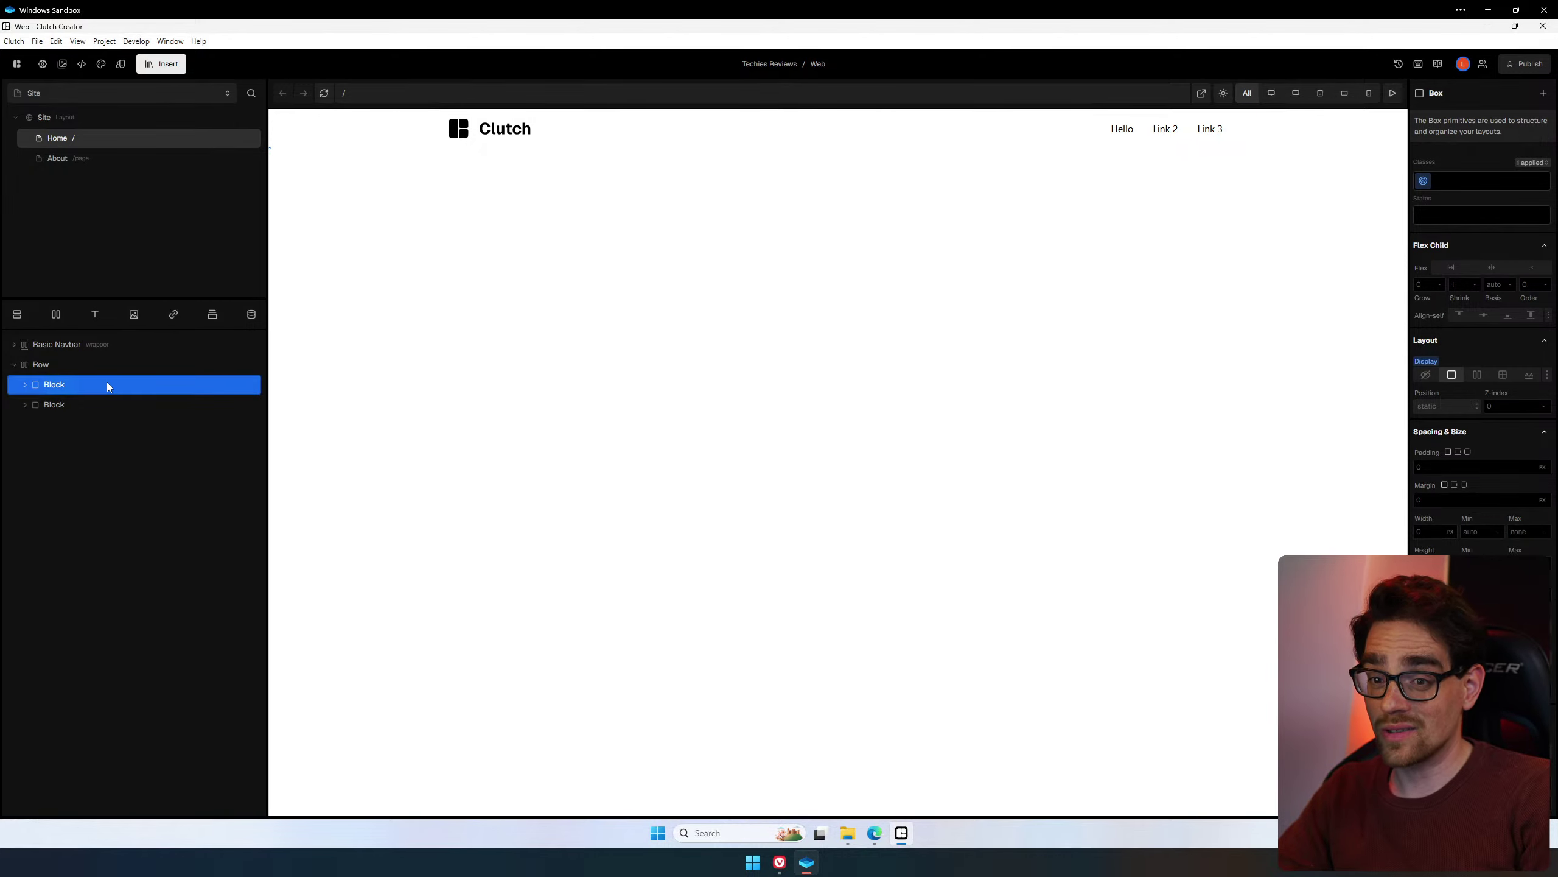
{"action": "left_click", "coordinate": [95, 315]}
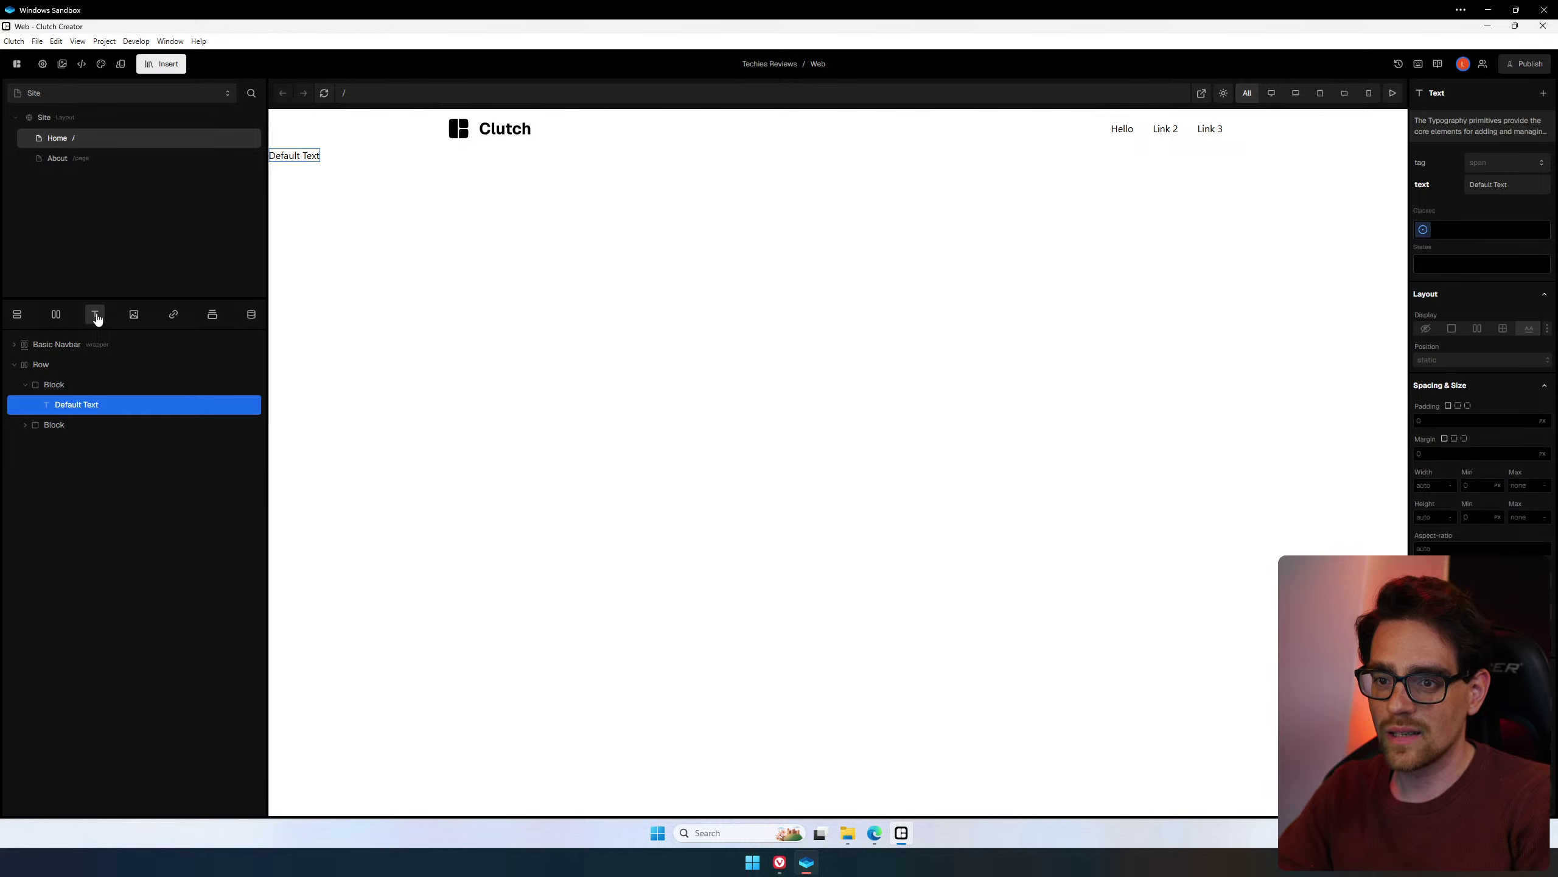
{"action": "left_click", "coordinate": [97, 319]}
{"action": "left_click", "coordinate": [84, 408]}
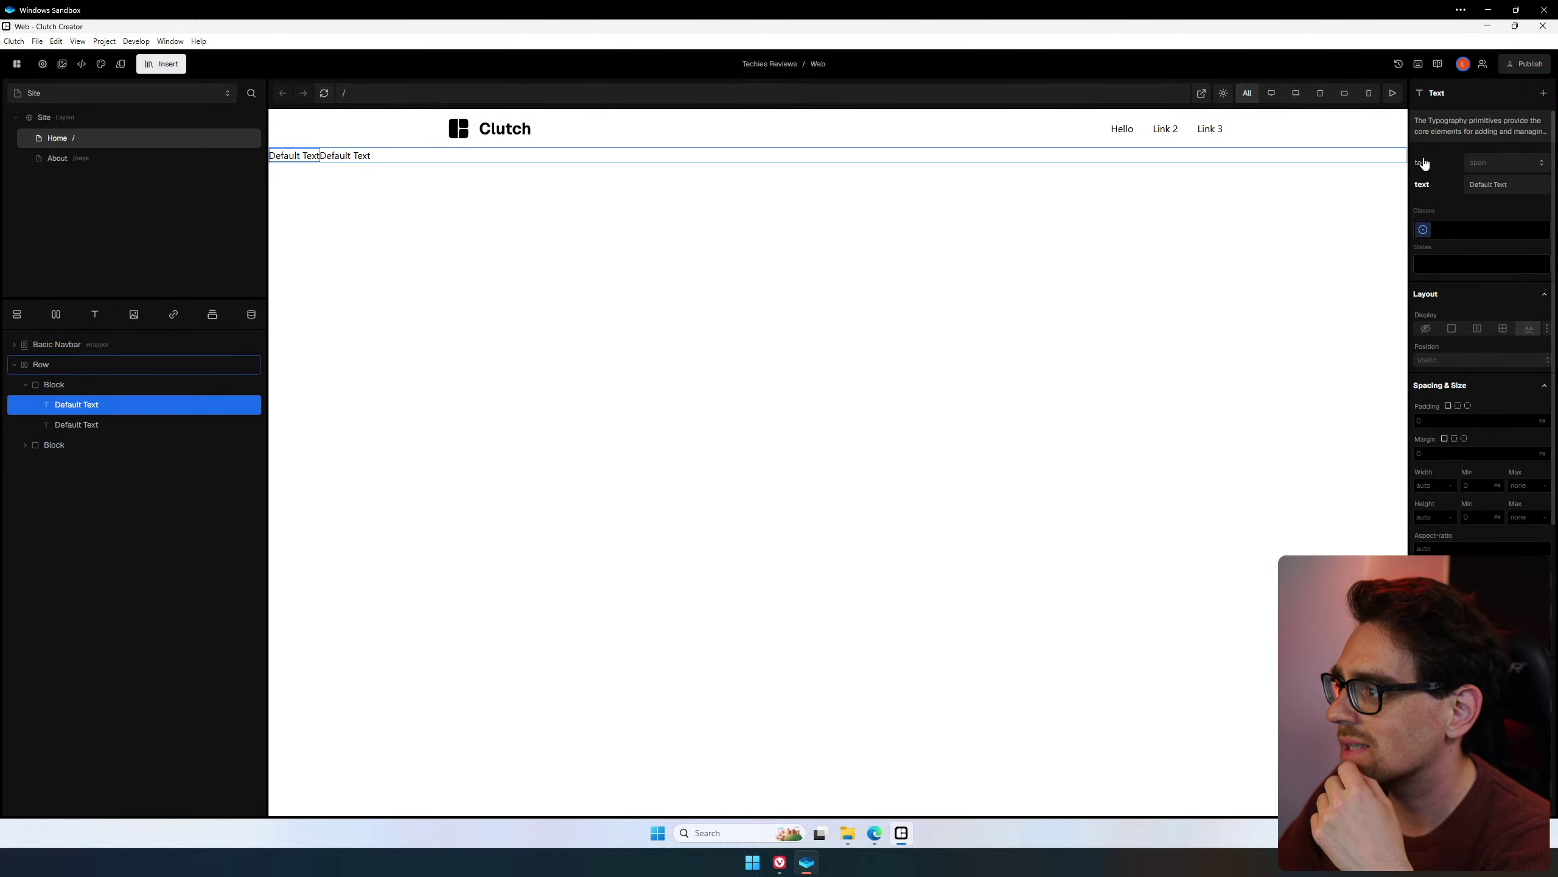
Set the first text element's tag to h1 and view the description of its padding property.
{"action": "left_click", "coordinate": [1497, 164]}
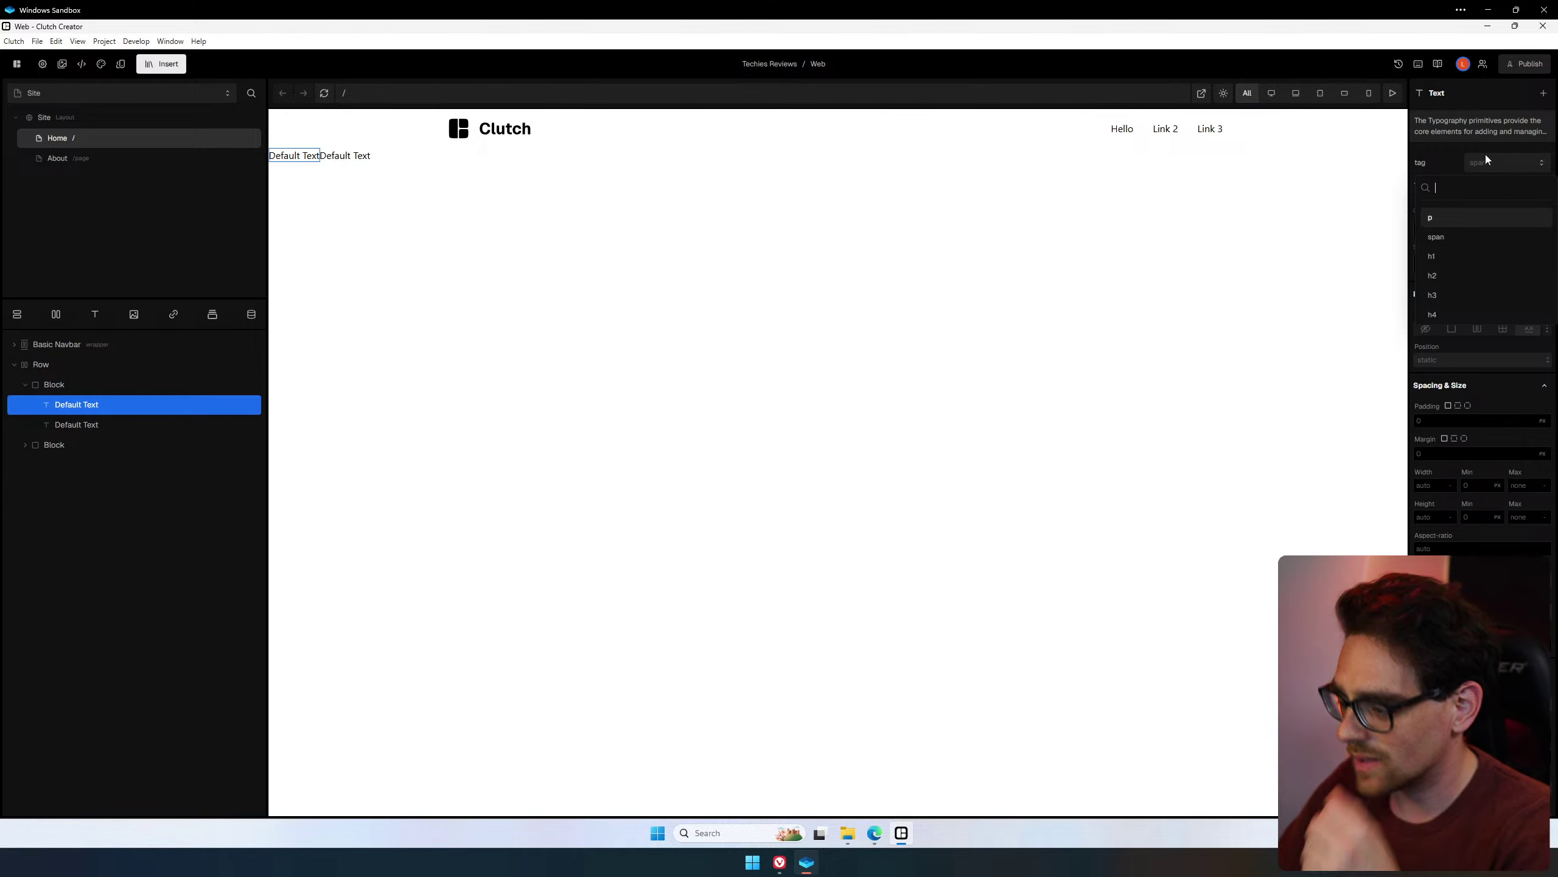
{"action": "key", "text": "Down"}
{"action": "key", "text": "Down"}
{"action": "key", "text": "Return"}
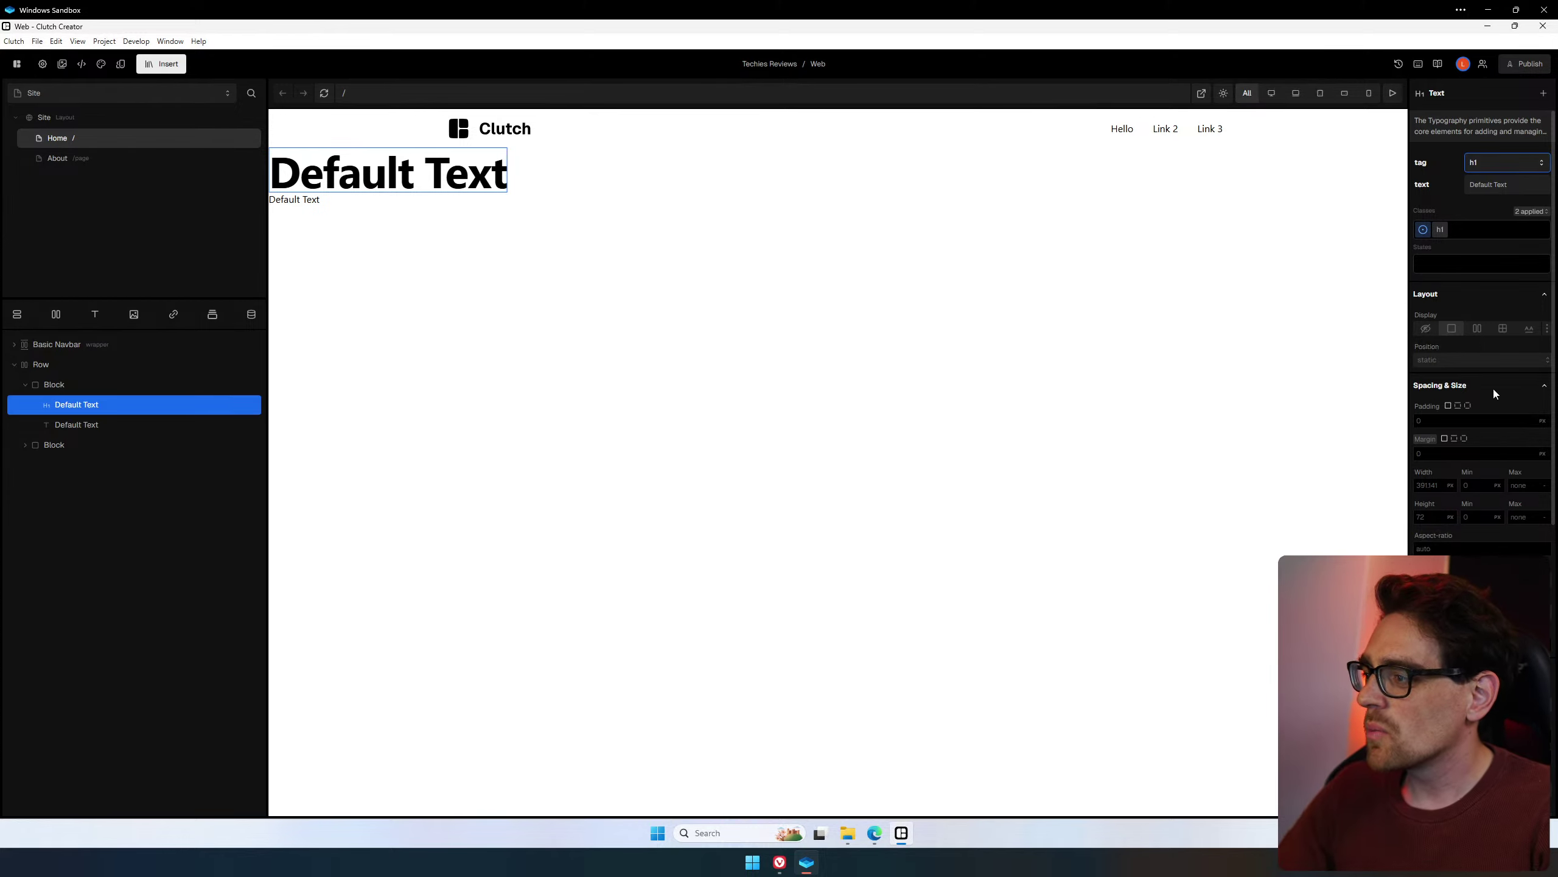
{"action": "left_click", "coordinate": [1432, 411]}
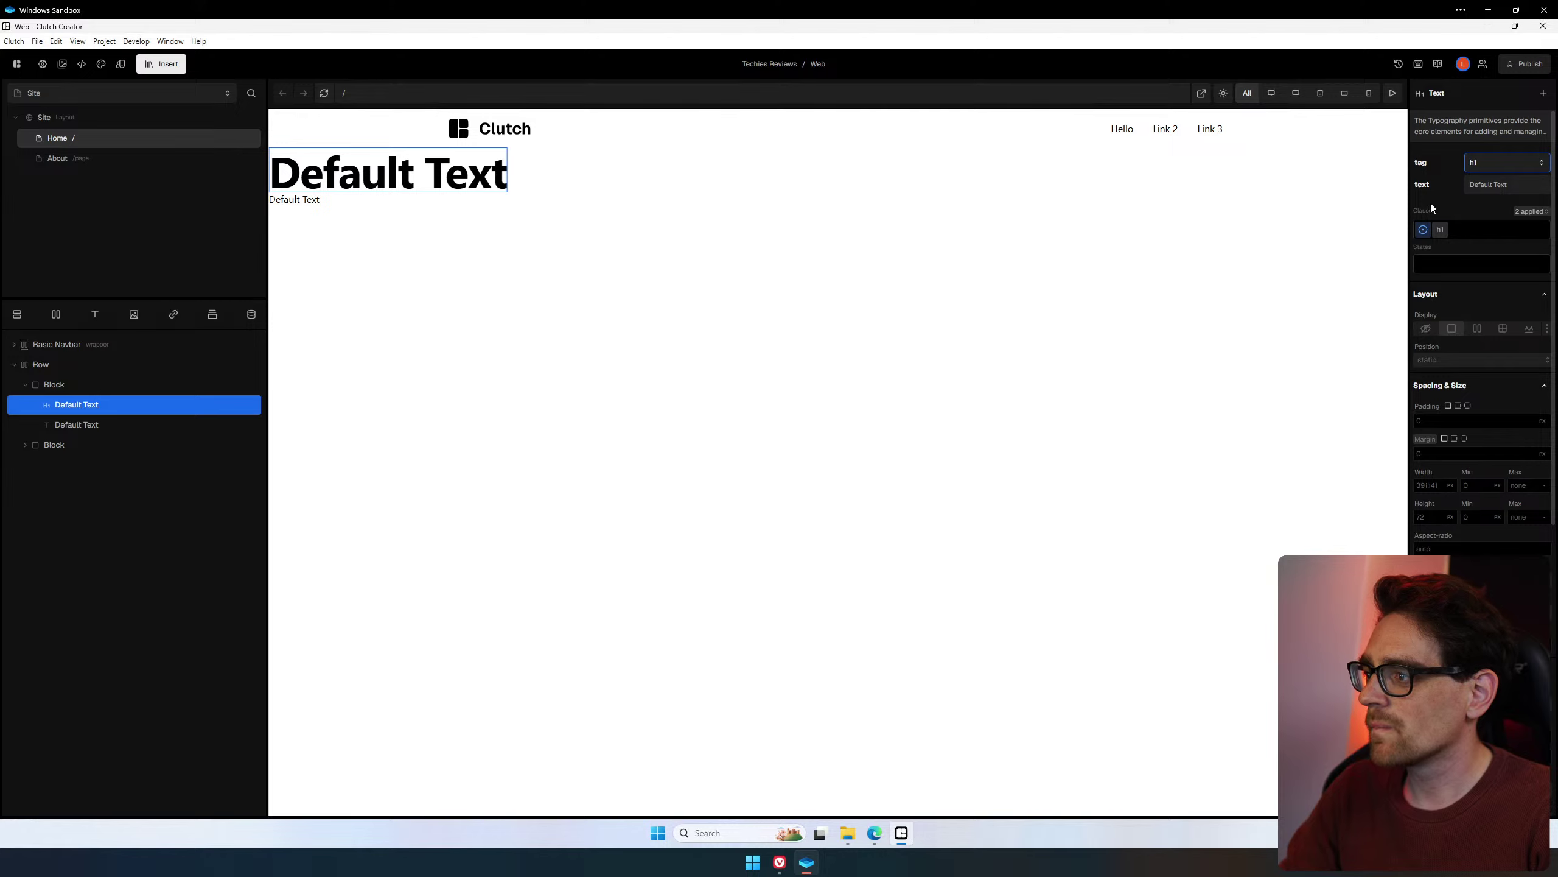
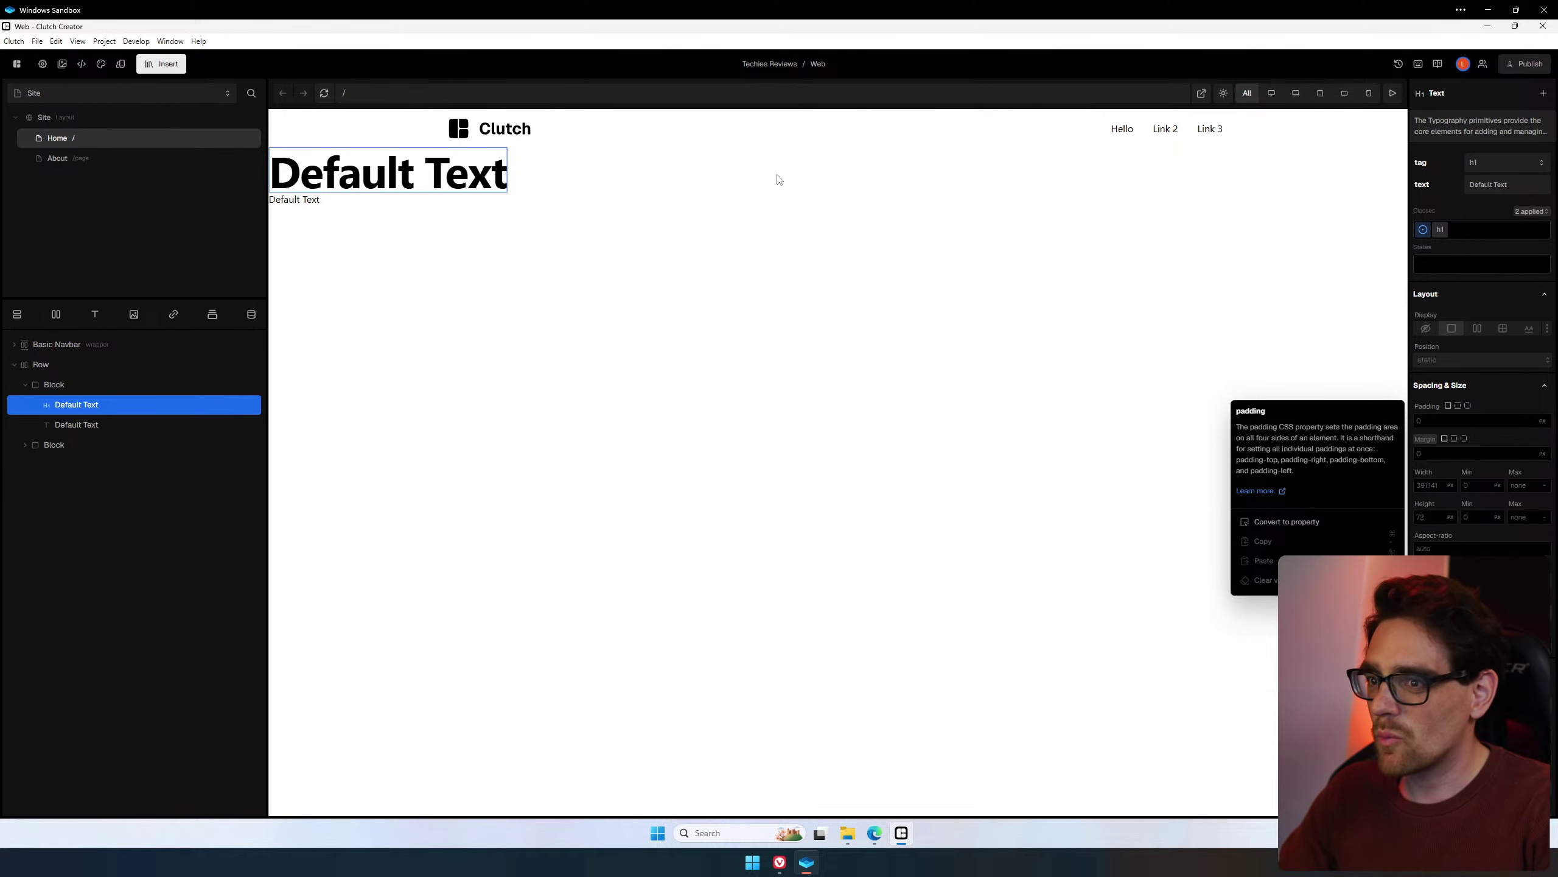
Insert an Image into the second Block and inspect its alt and src properties.
{"action": "left_click", "coordinate": [129, 448]}
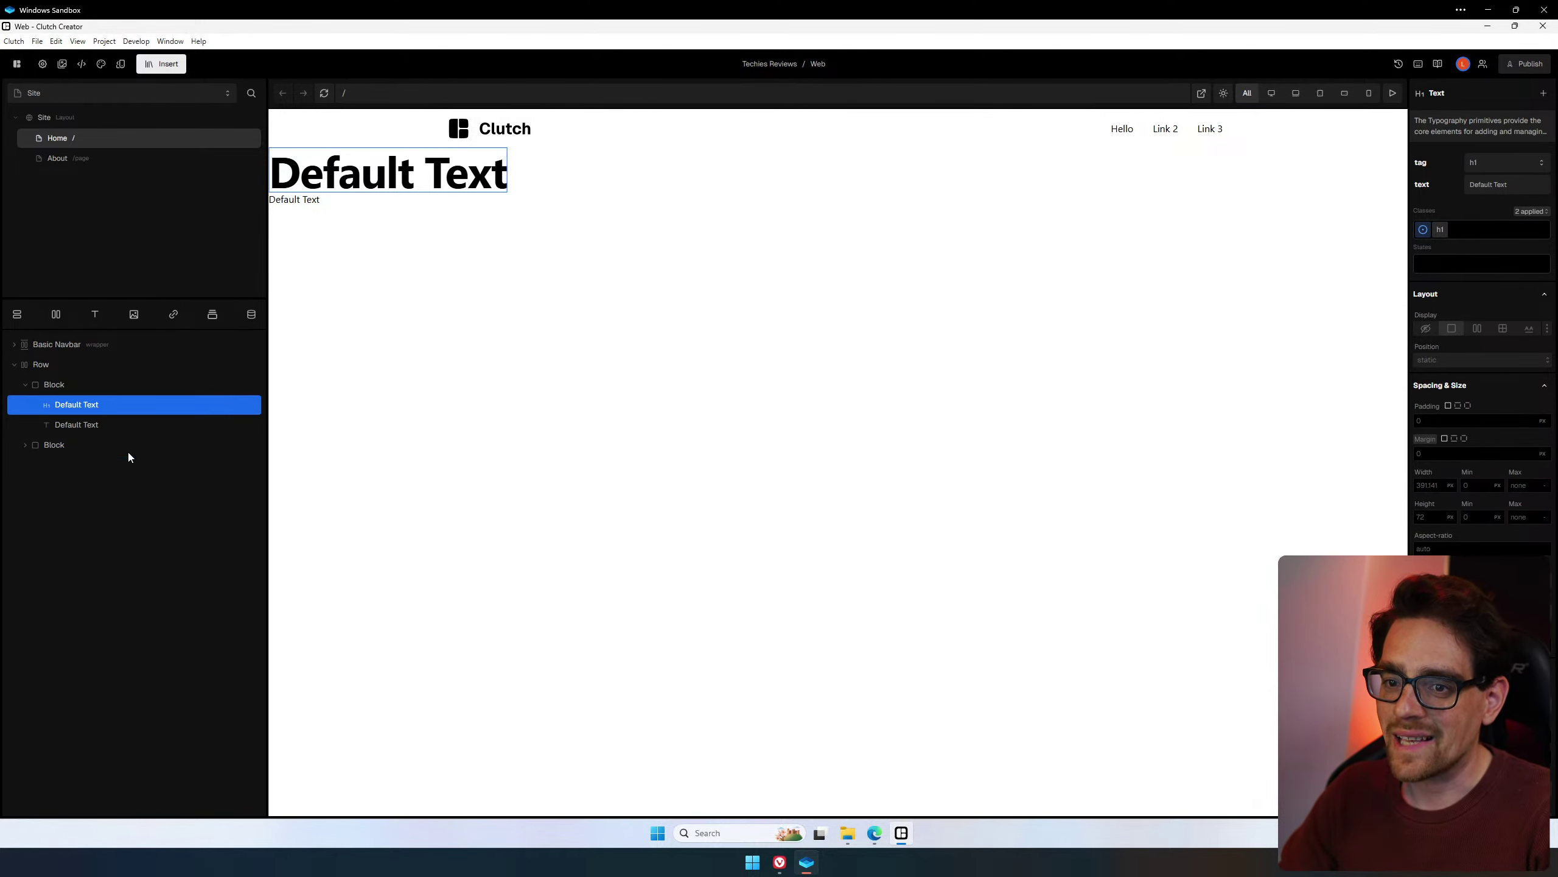
{"action": "left_click", "coordinate": [127, 448]}
{"action": "left_click_drag", "start_coordinate": [140, 343], "coordinate": [184, 467]}
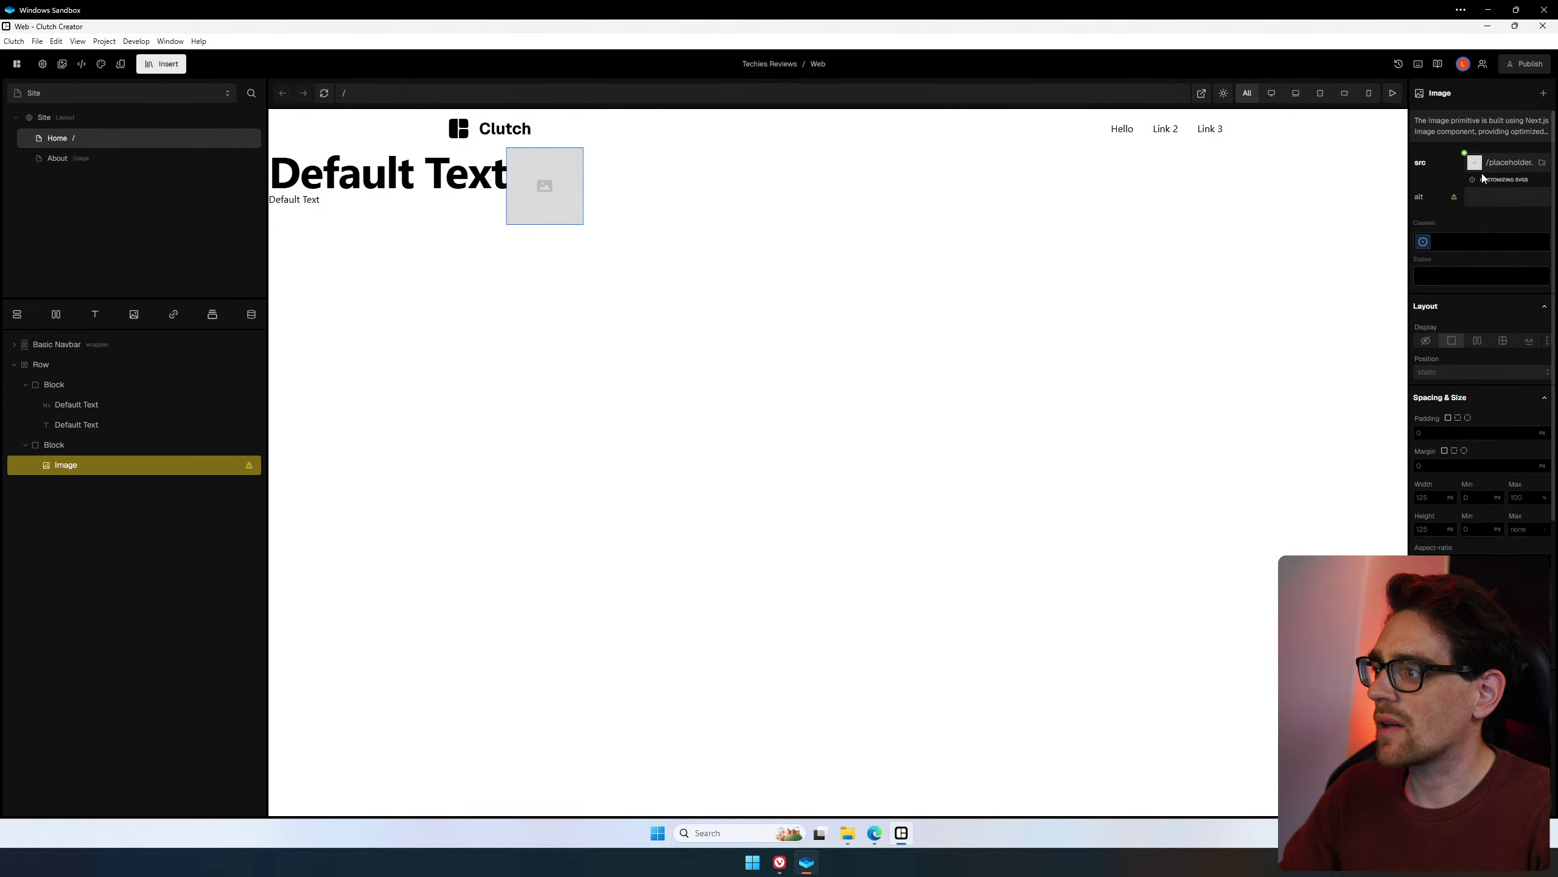
{"action": "left_click", "coordinate": [1485, 198]}
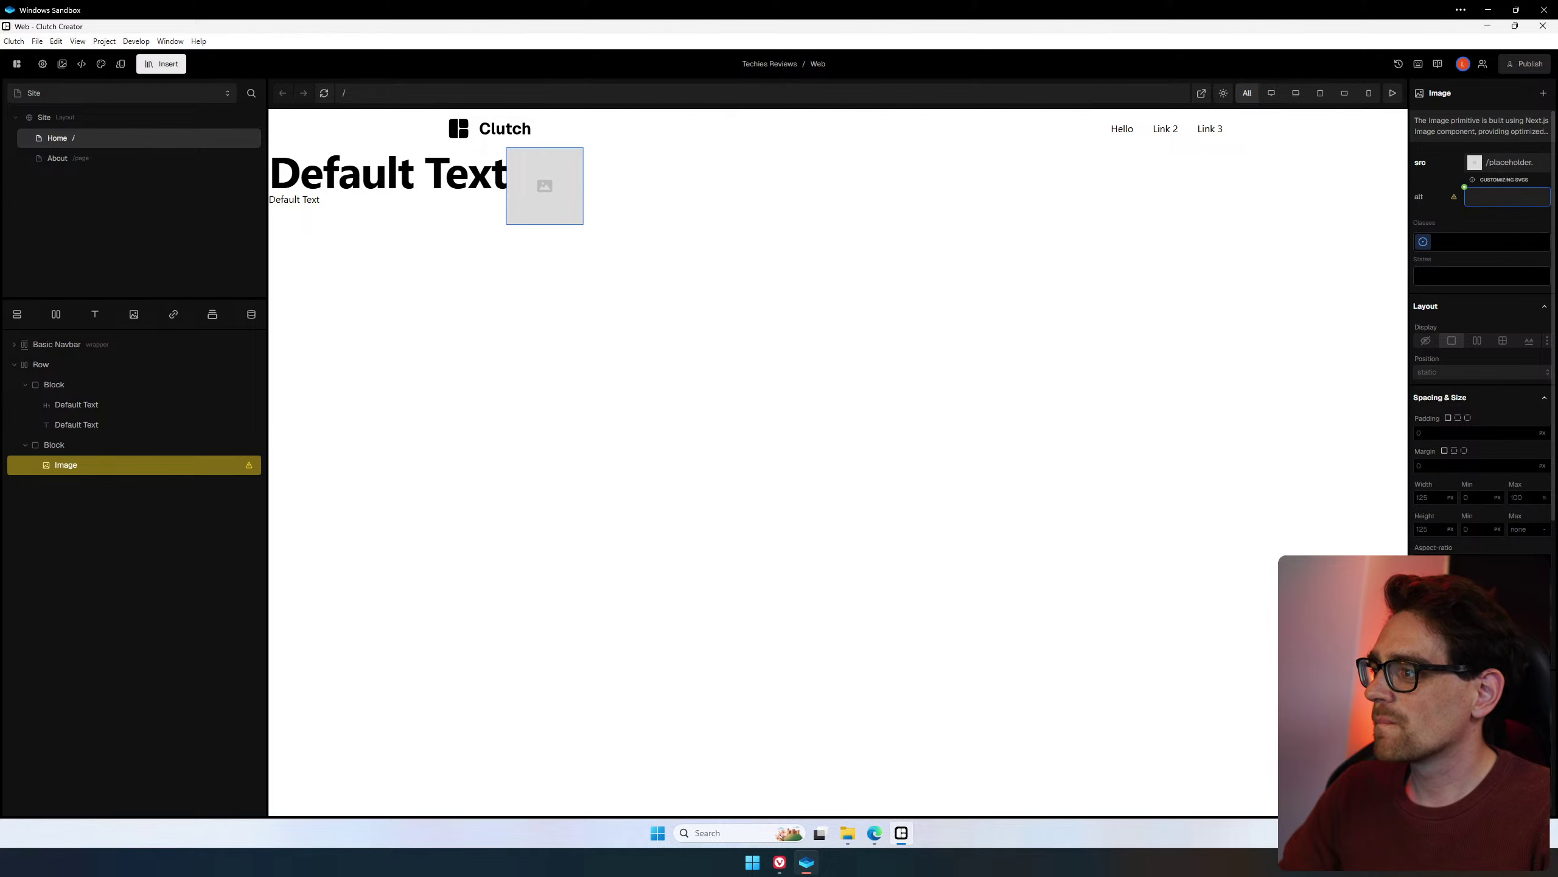
{"action": "left_click", "coordinate": [1435, 163]}
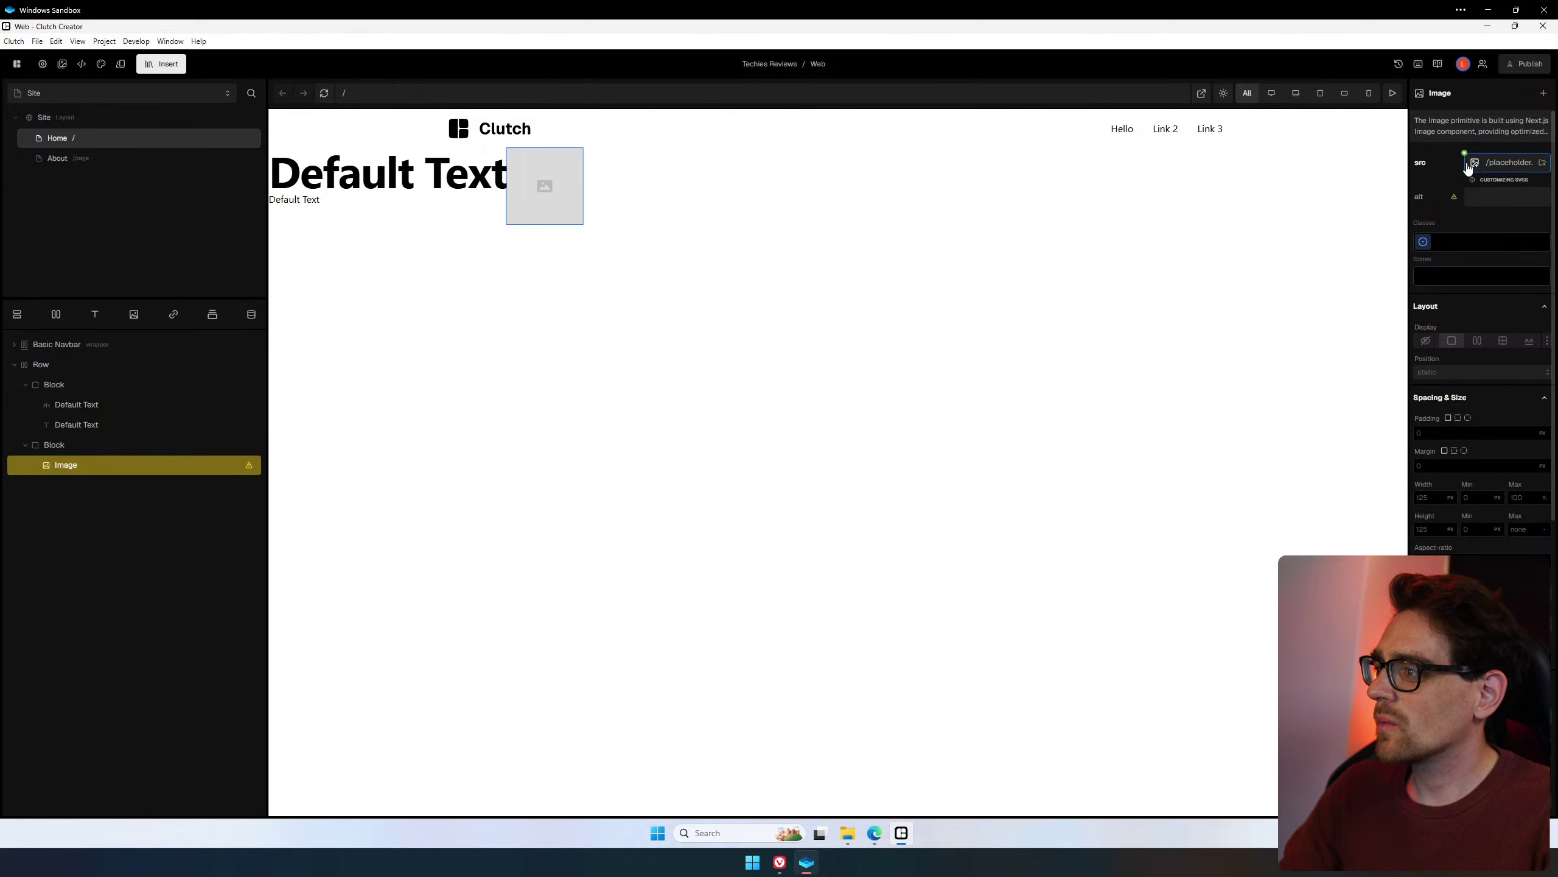
{"action": "left_click", "coordinate": [1475, 163]}
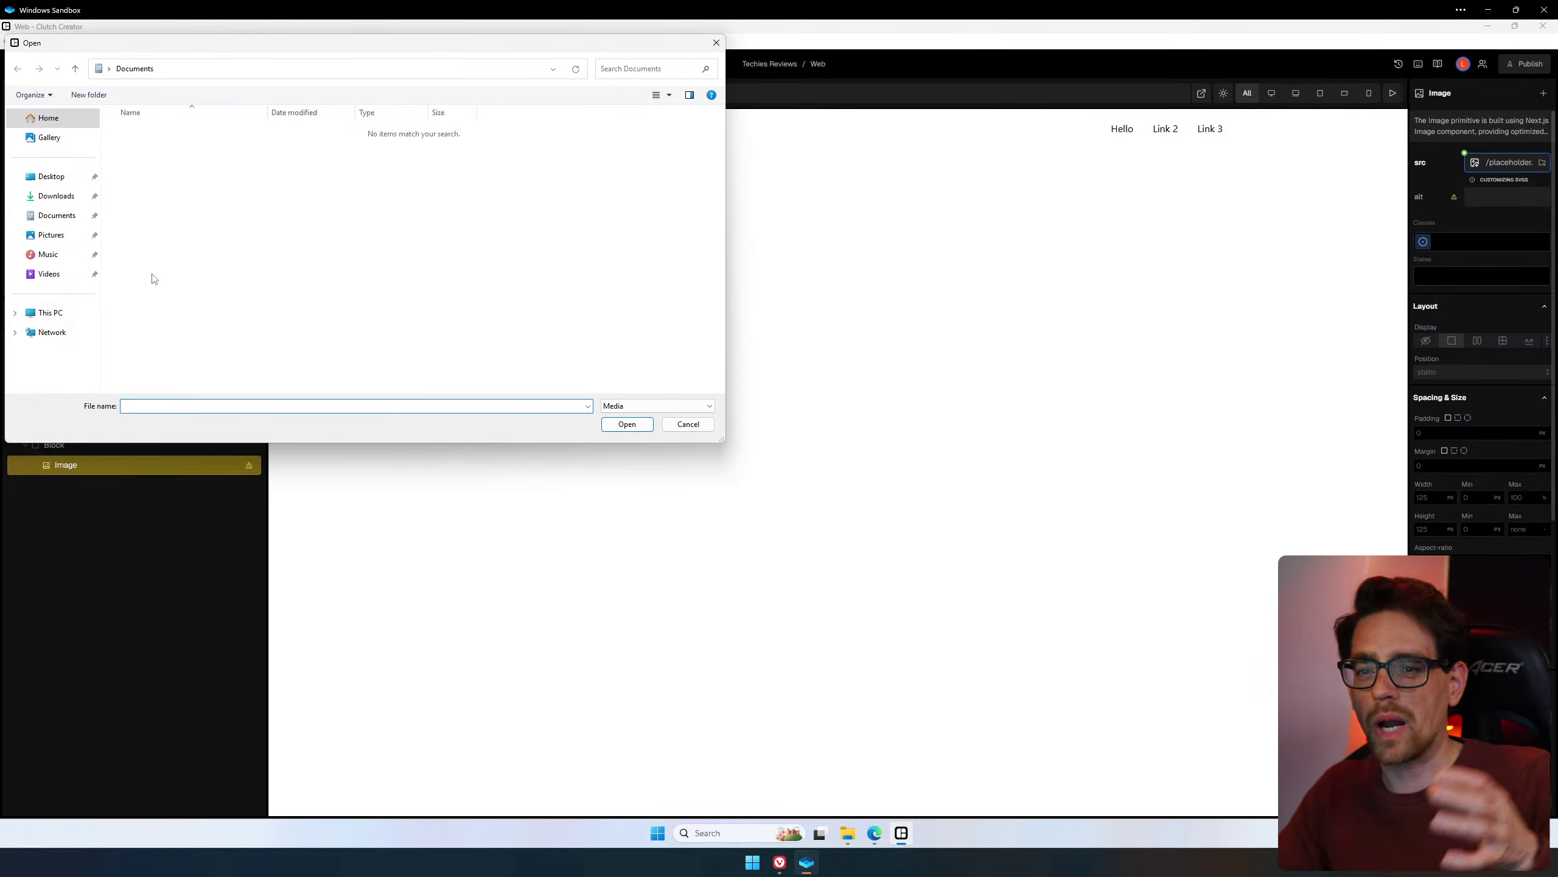
{"action": "left_click", "coordinate": [57, 196]}
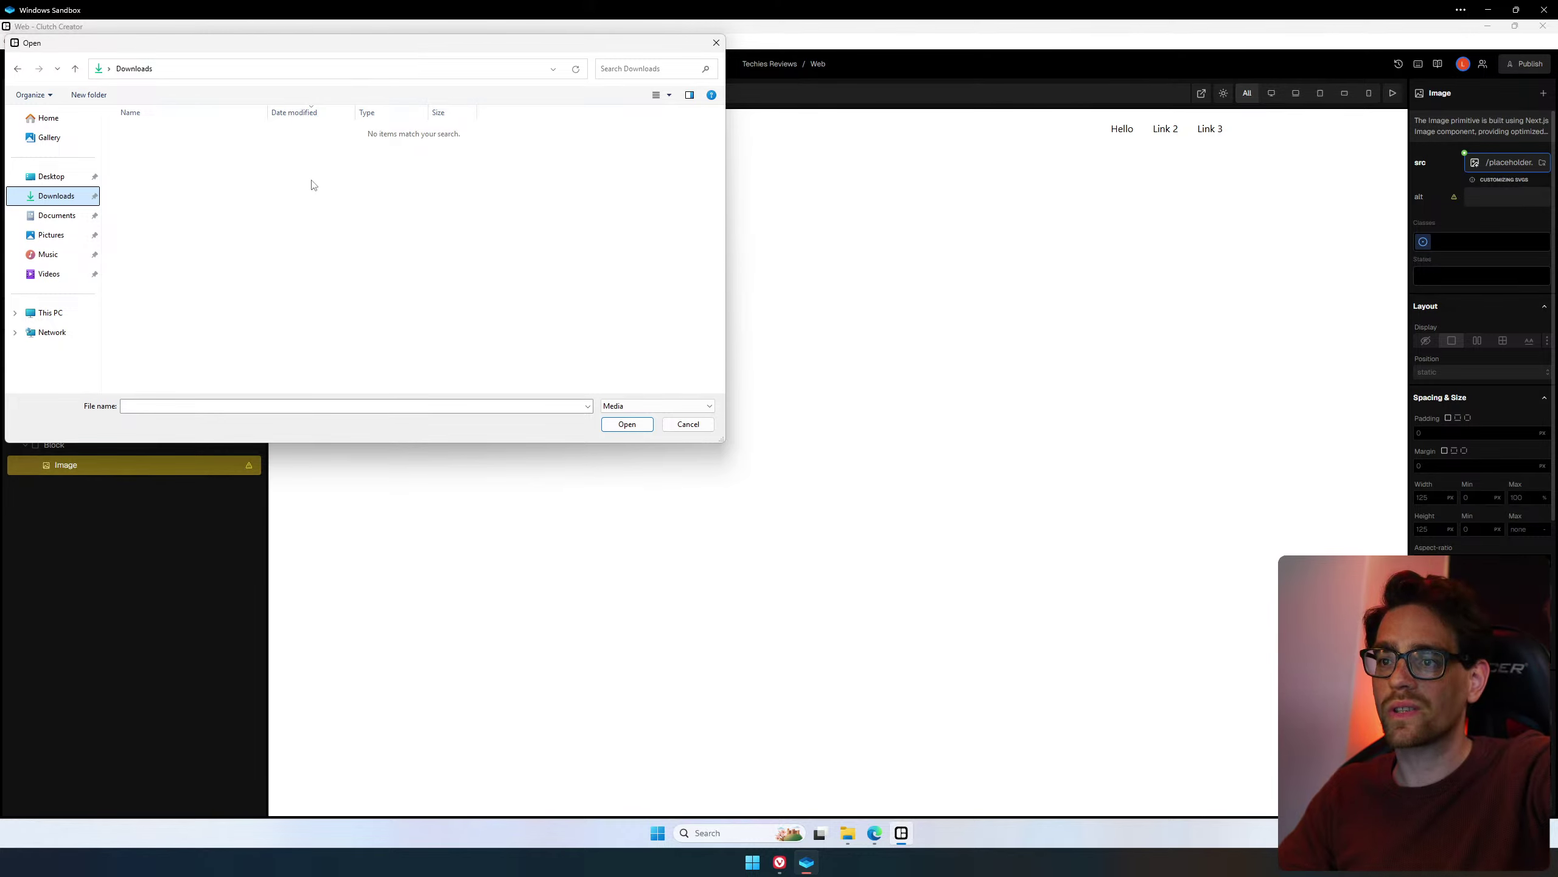
{"action": "left_click", "coordinate": [688, 424]}
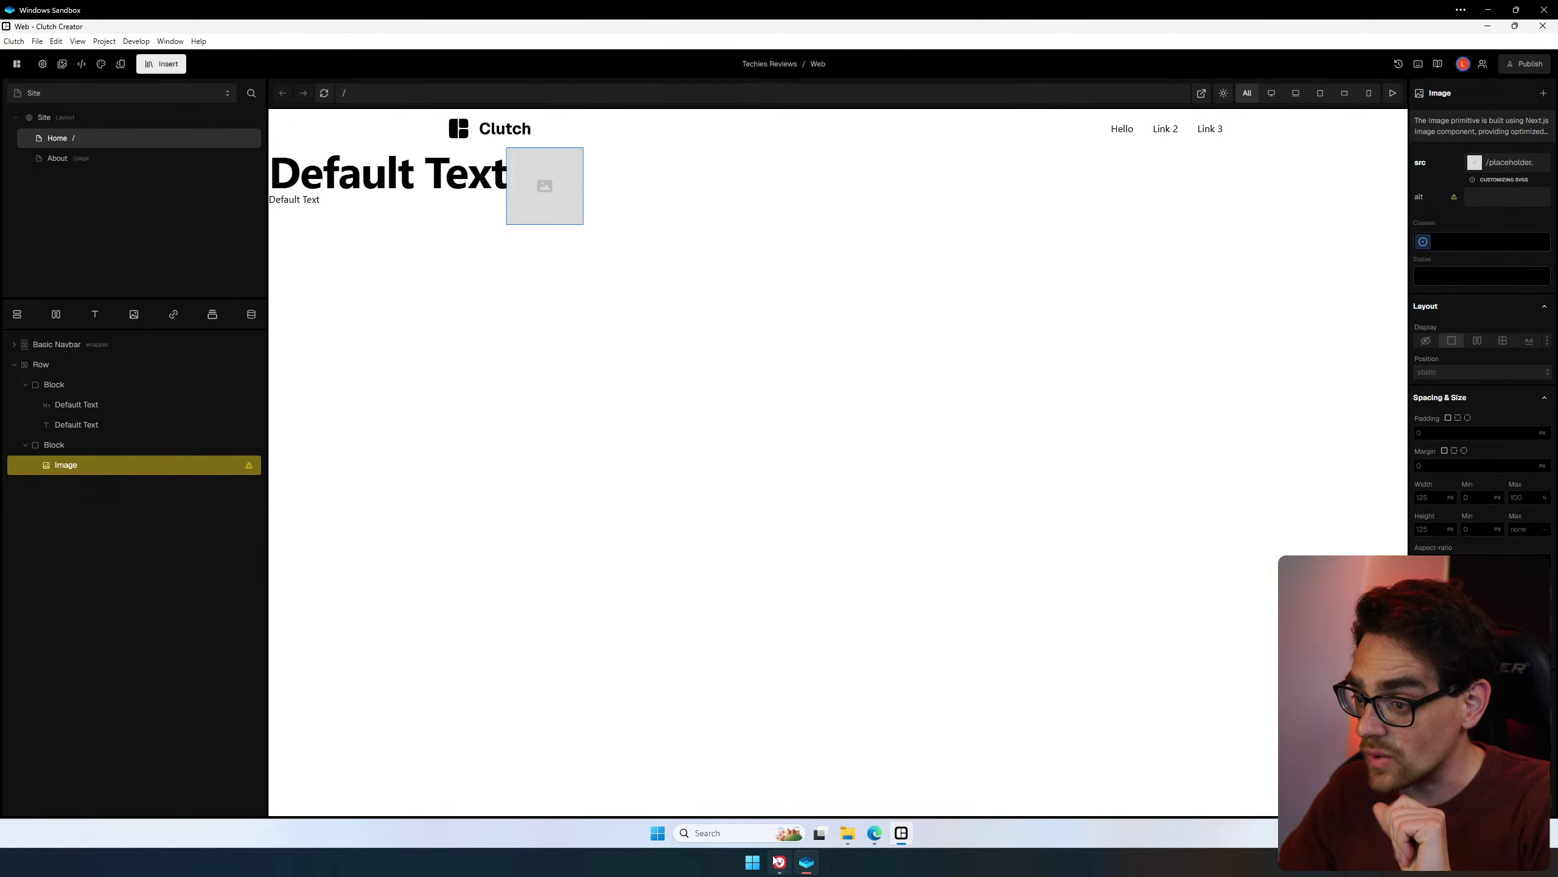
{"action": "key", "text": "alt+Tab"}
{"action": "key", "text": "ctrl+t"}
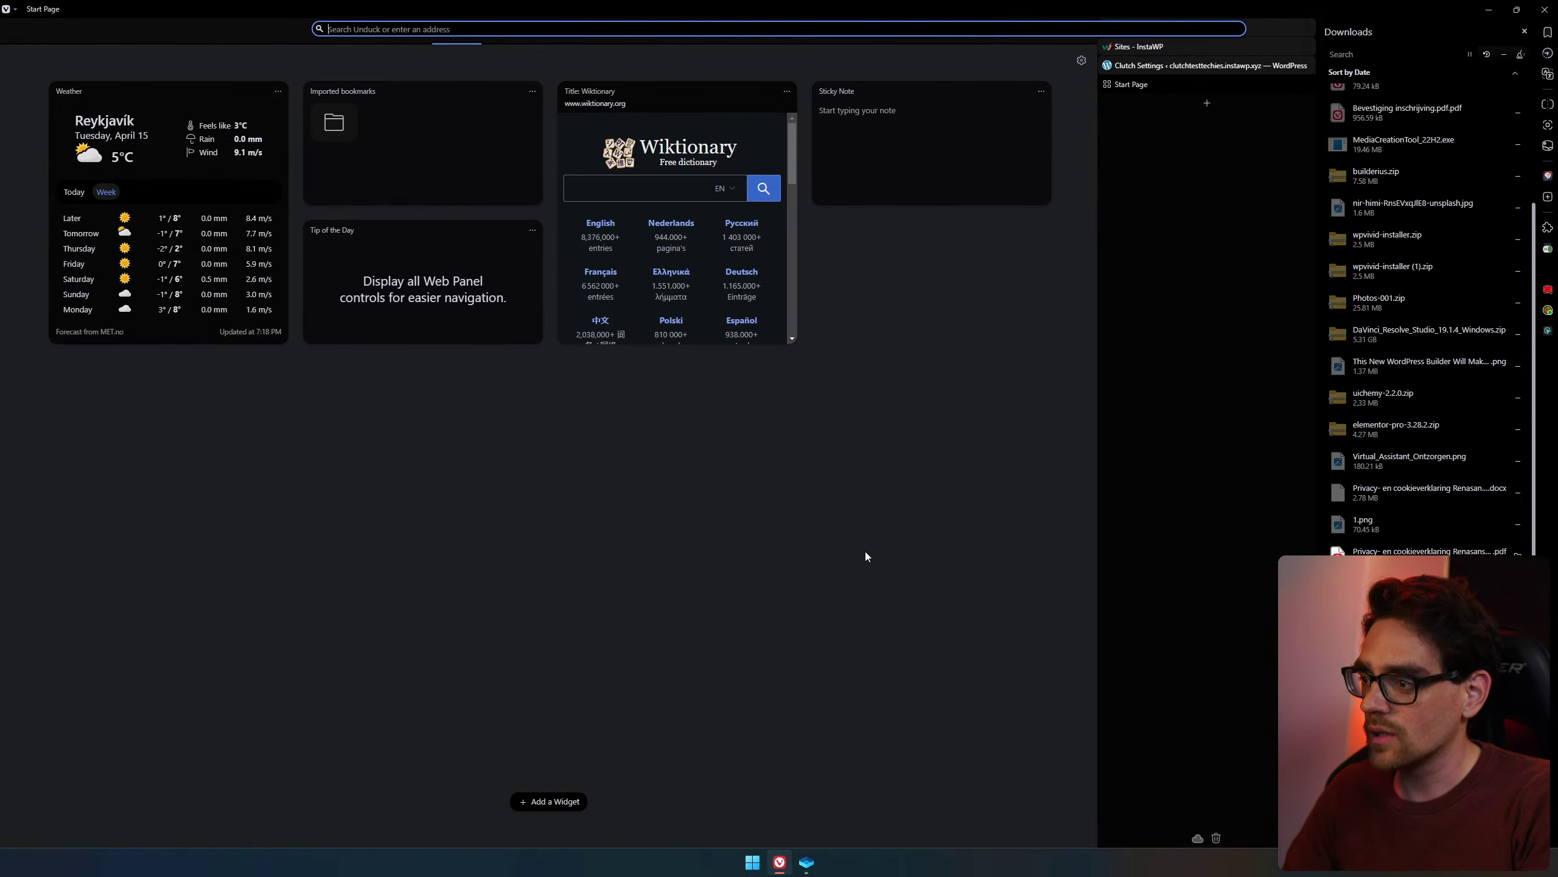
{"action": "left_click", "coordinate": [810, 863]}
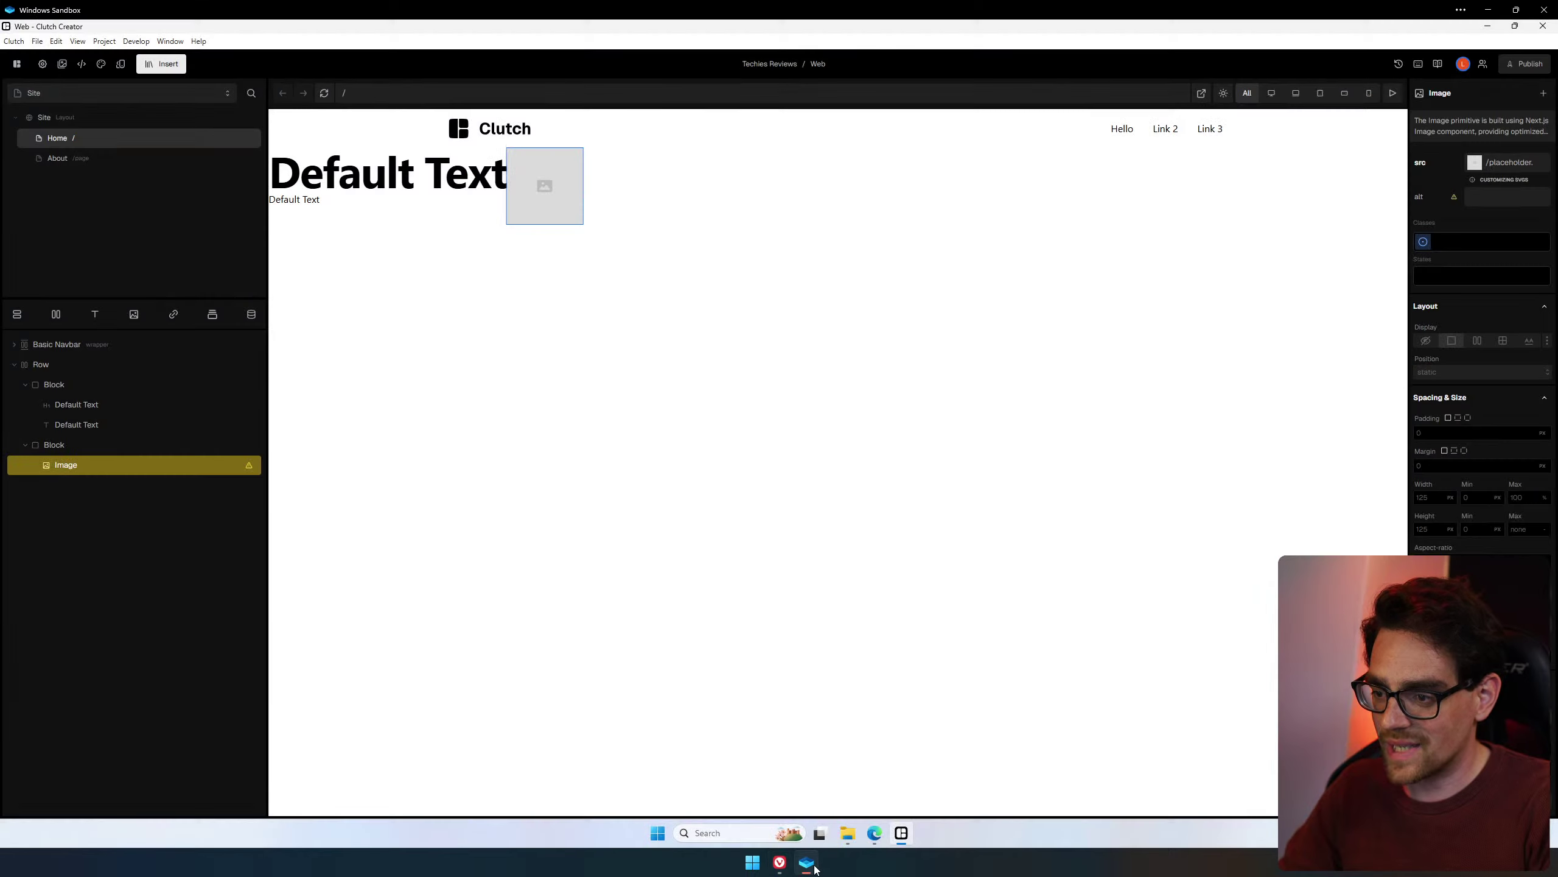
Switch to the Edge browser and open unsplash.com in a new tab.
{"action": "left_click", "coordinate": [879, 837]}
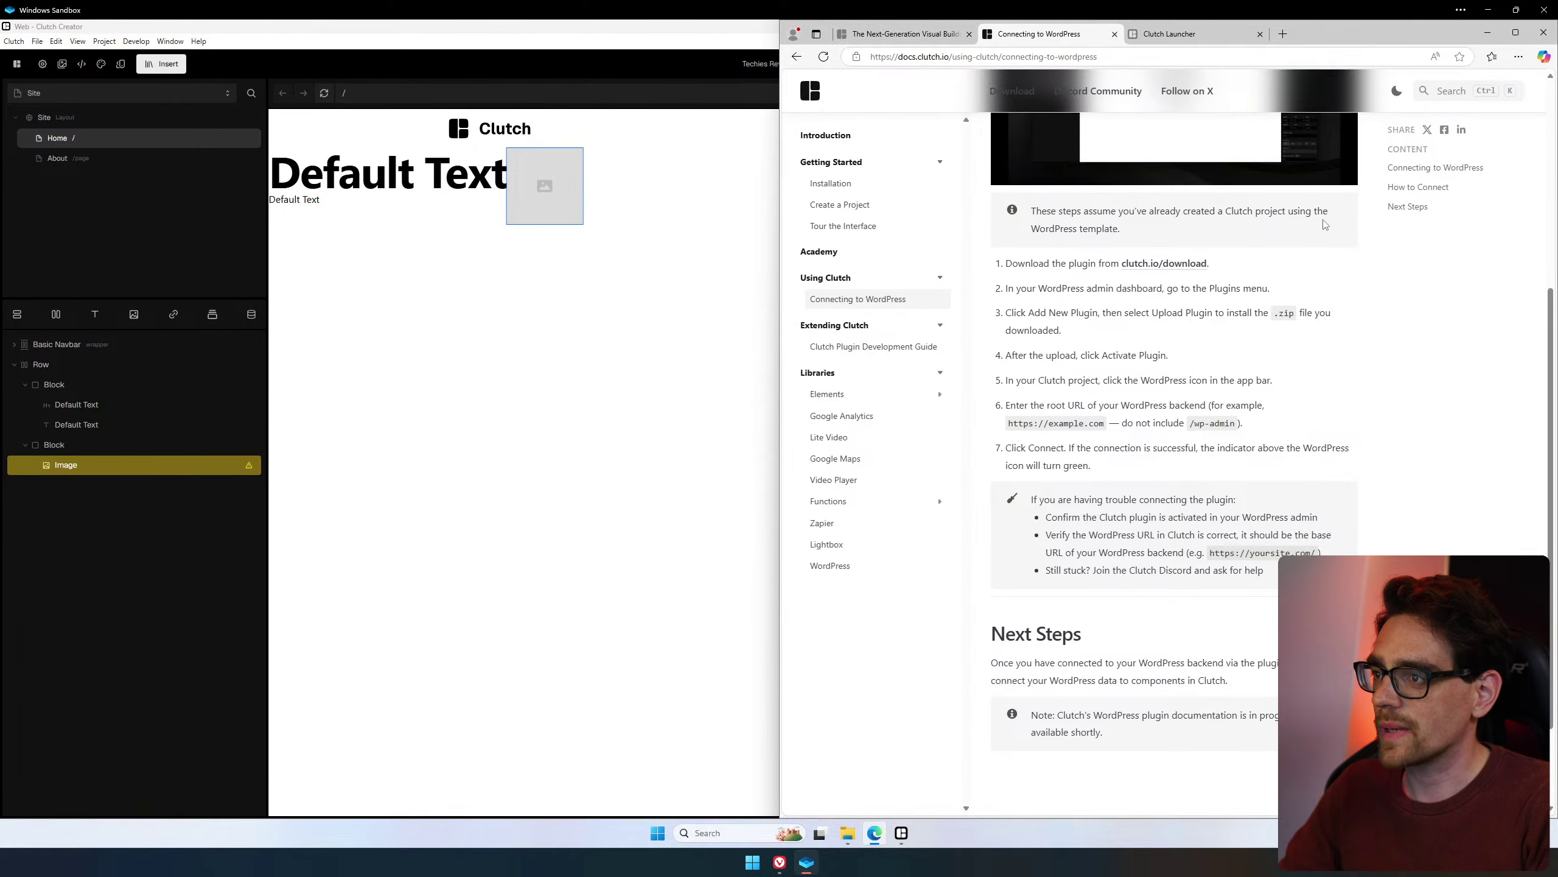
{"action": "left_click", "coordinate": [1280, 34]}
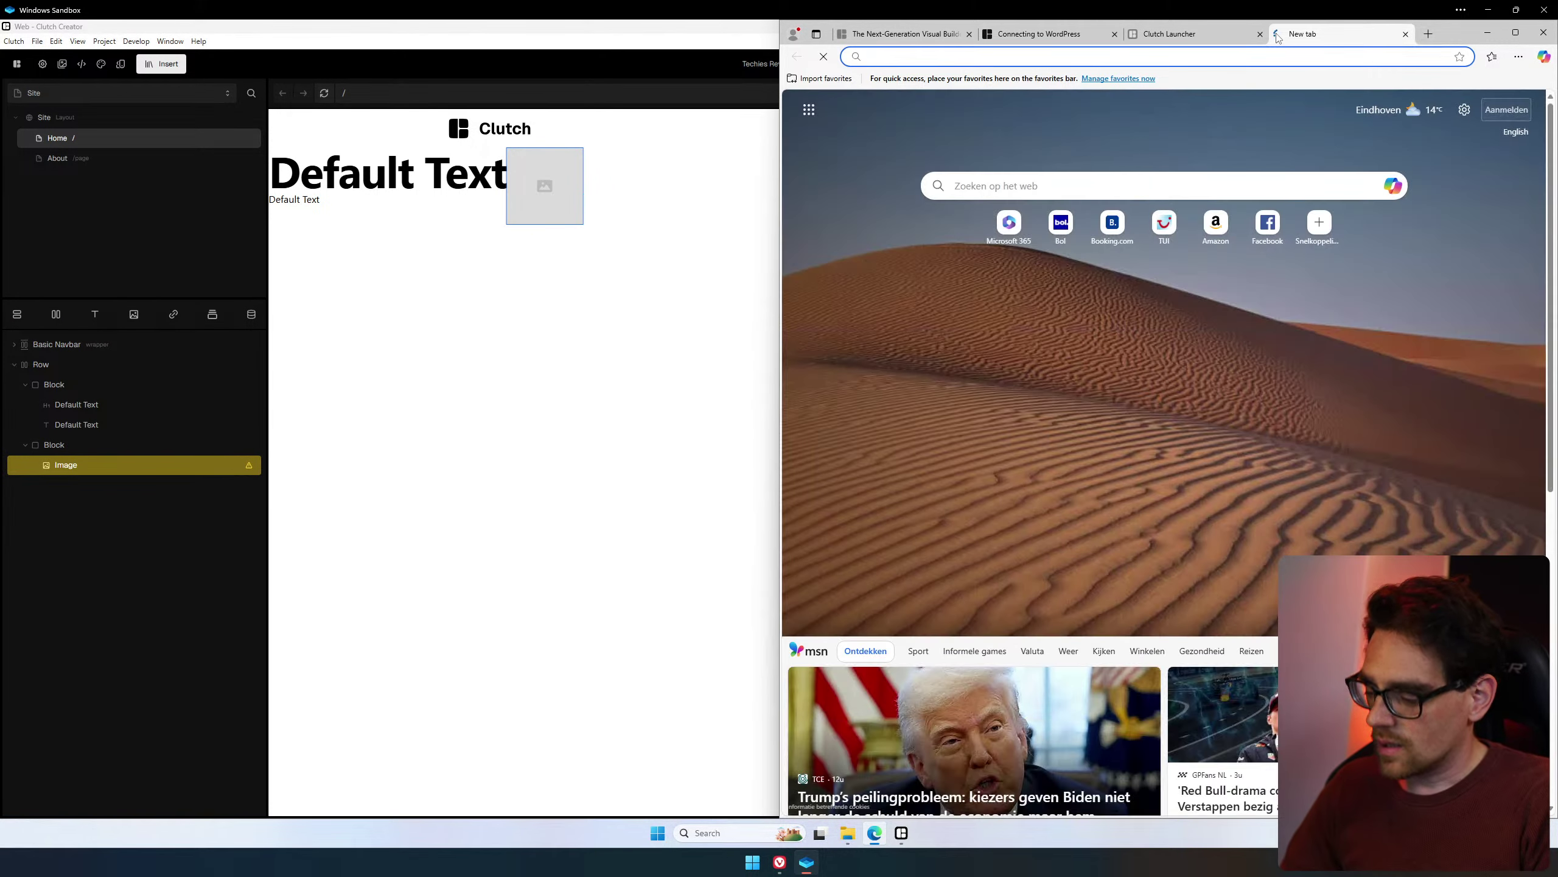
{"action": "type", "text": "unsplachj"}
{"action": "key", "text": "BackSpace"}
{"action": "key", "text": "BackSpace"}
{"action": "key", "text": "BackSpace"}
{"action": "type", "text": "sh.com"}
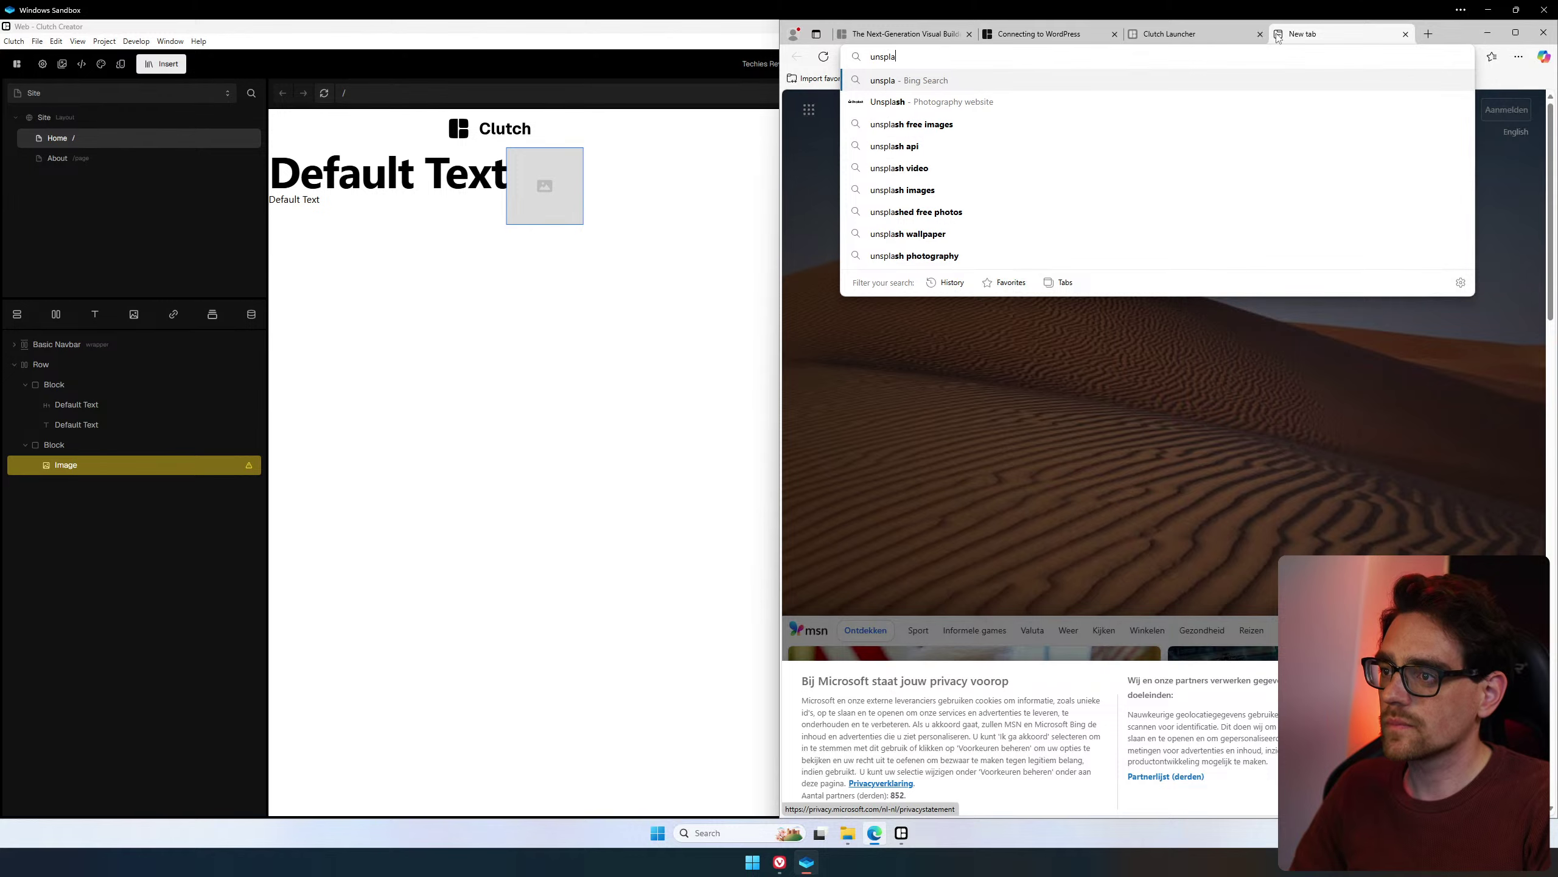
{"action": "key", "text": "Return"}
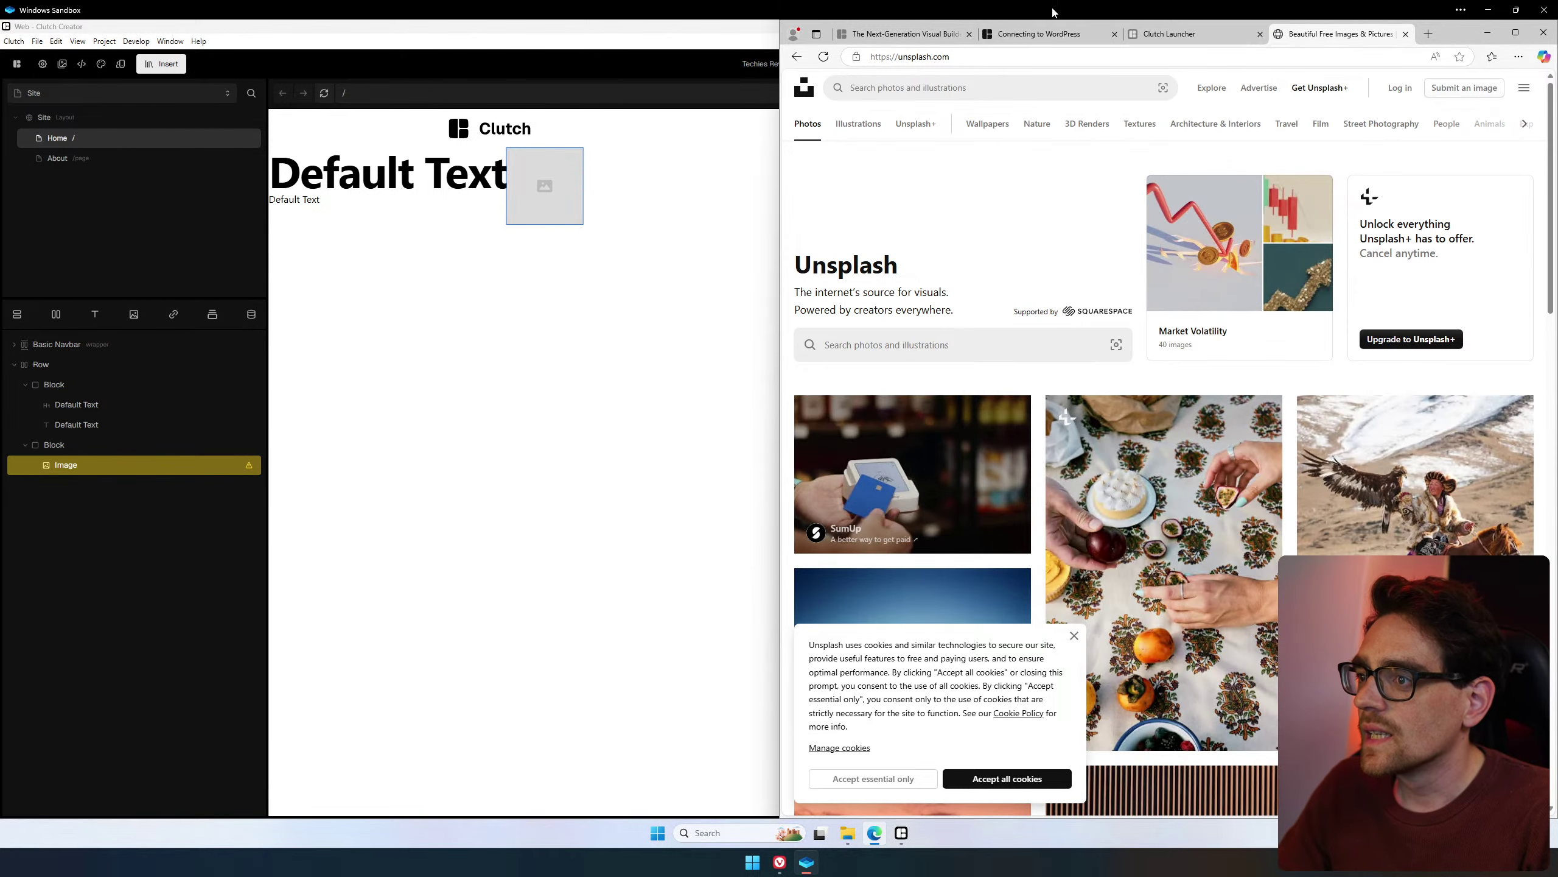
Dismiss Unsplash's cookie notice and download the photo of a person working at a computer desk.
{"action": "scroll", "coordinate": [926, 471], "scroll_direction": "down", "scroll_amount": 2}
{"action": "scroll", "coordinate": [925, 472], "scroll_direction": "down", "scroll_amount": 1}
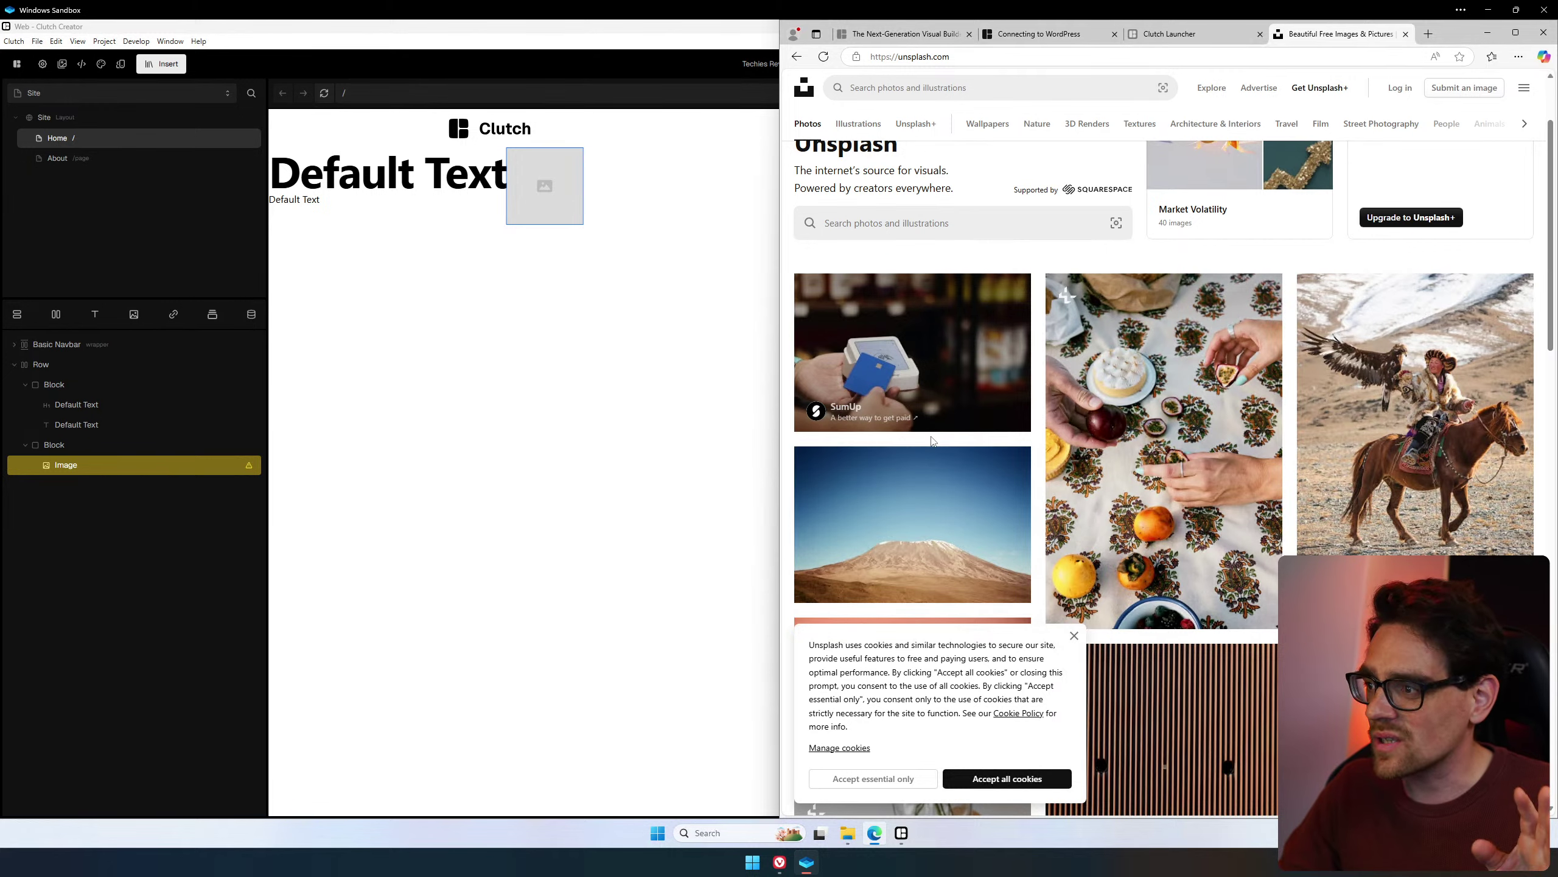
{"action": "scroll", "coordinate": [1289, 462], "scroll_direction": "down", "scroll_amount": 2}
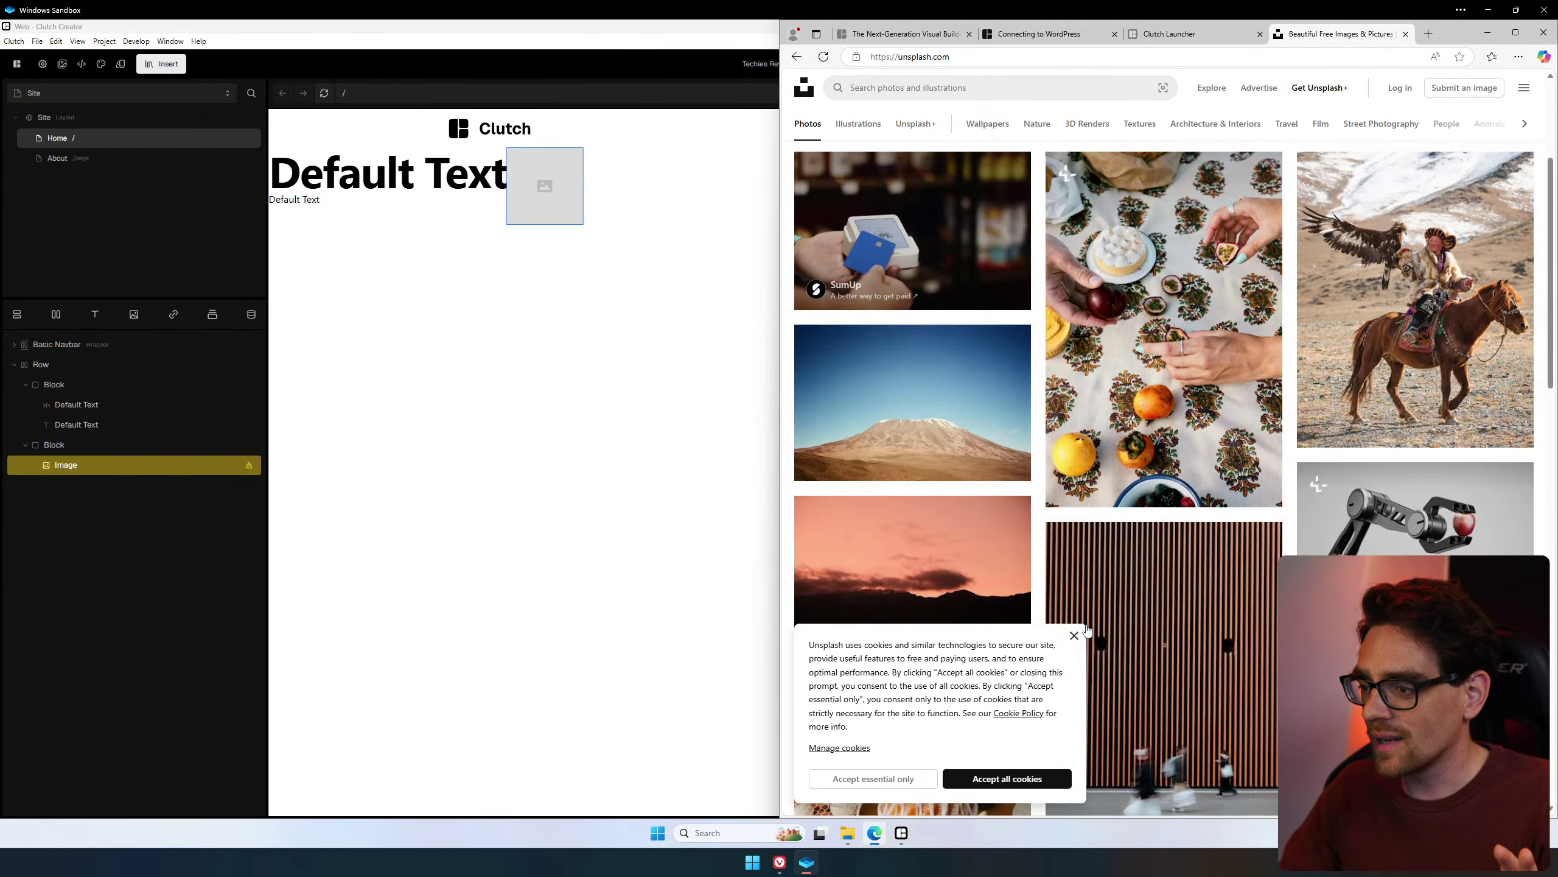
{"action": "left_click", "coordinate": [1077, 633]}
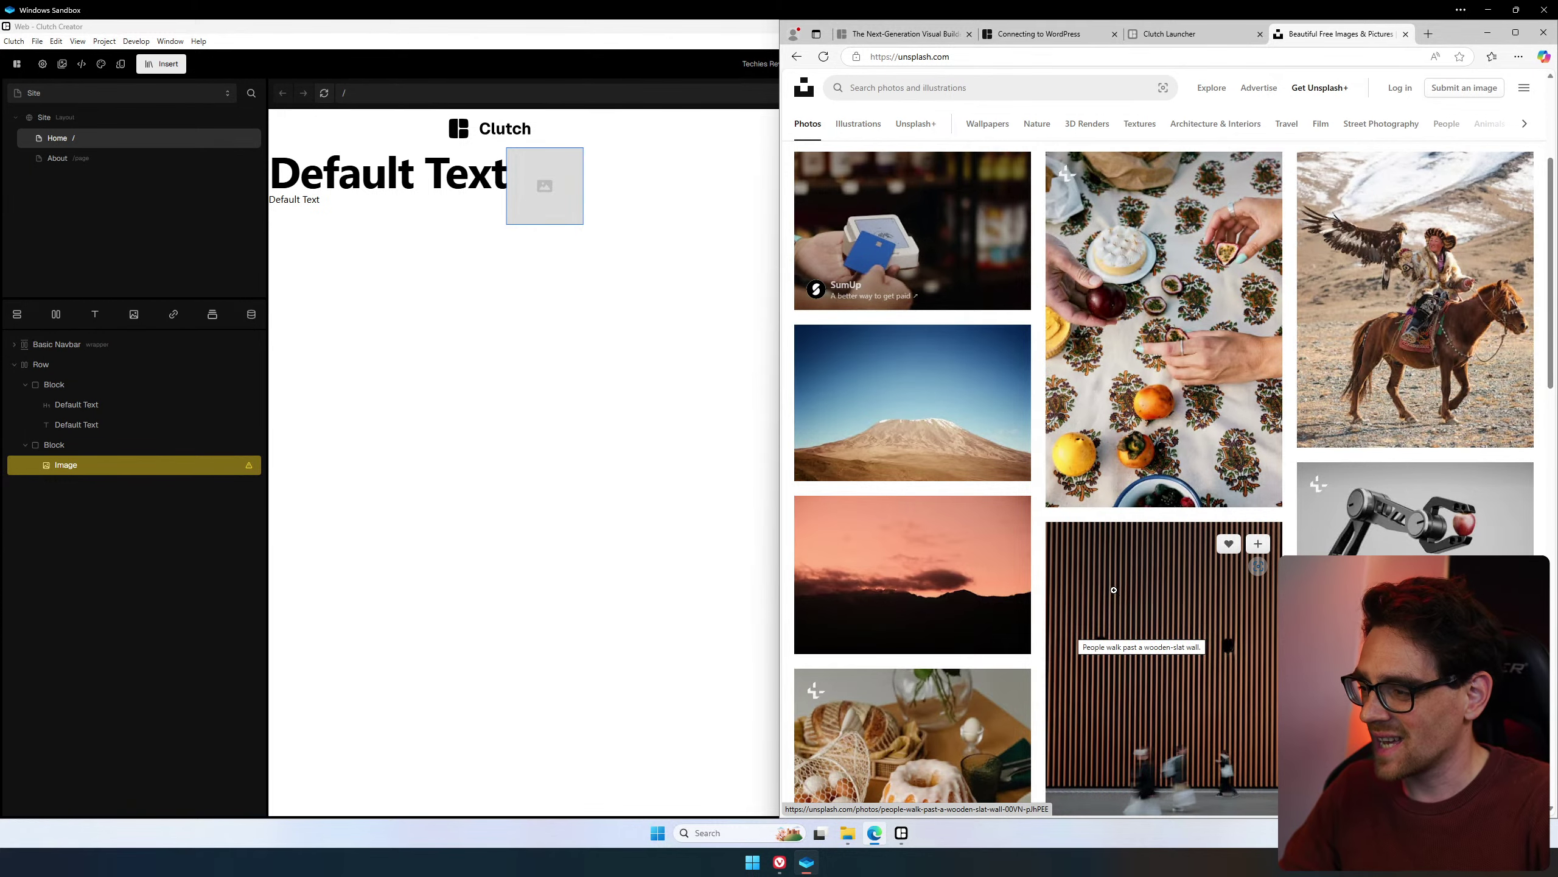
{"action": "scroll", "coordinate": [1102, 595], "scroll_direction": "down", "scroll_amount": 3}
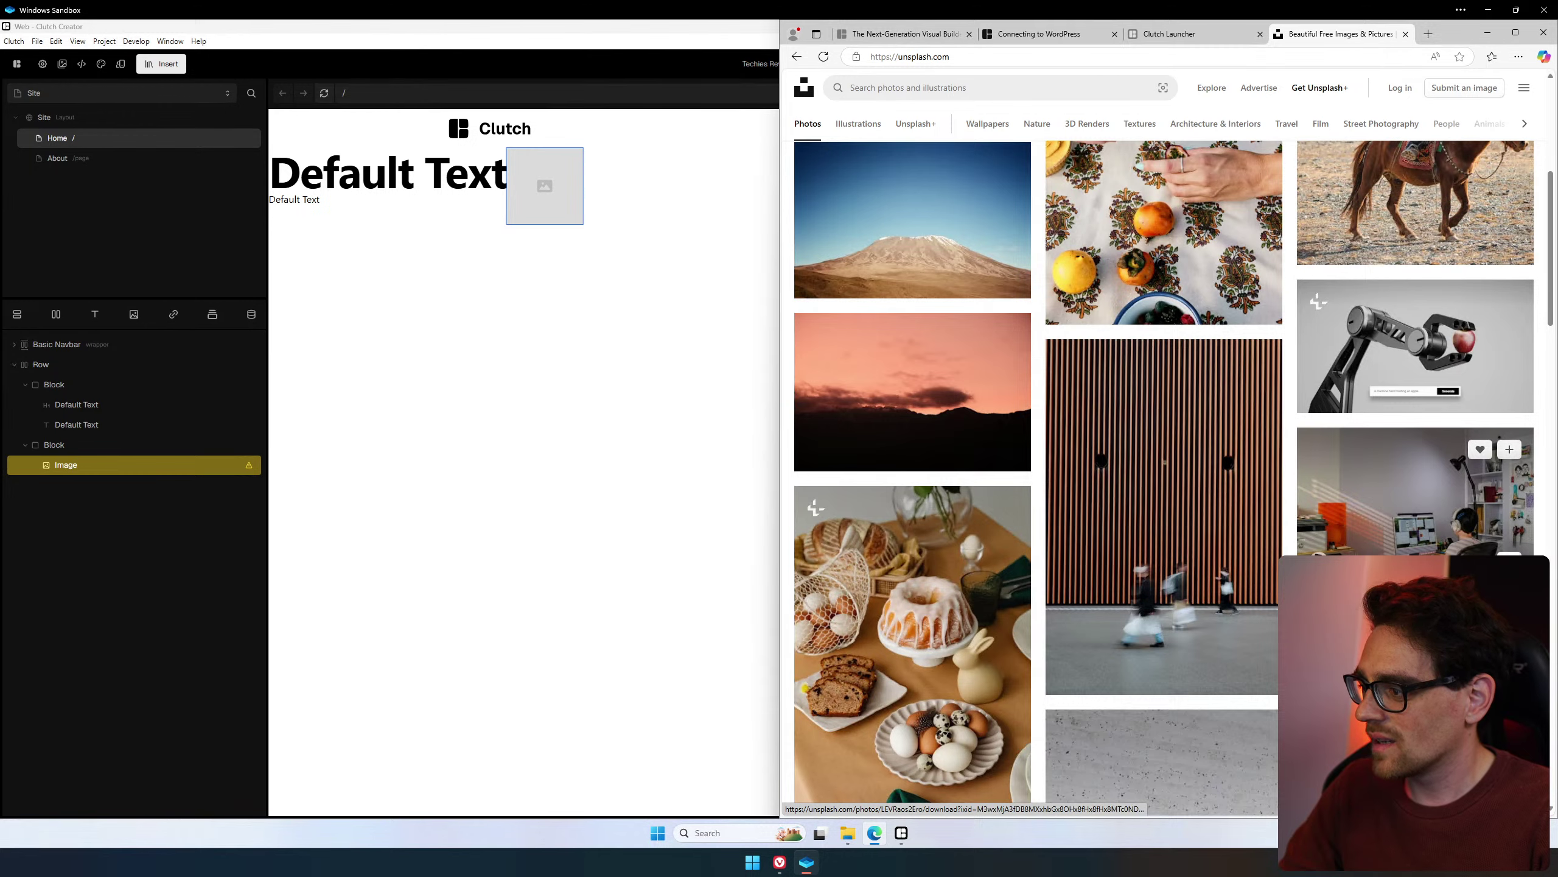
{"action": "left_click", "coordinate": [1510, 560]}
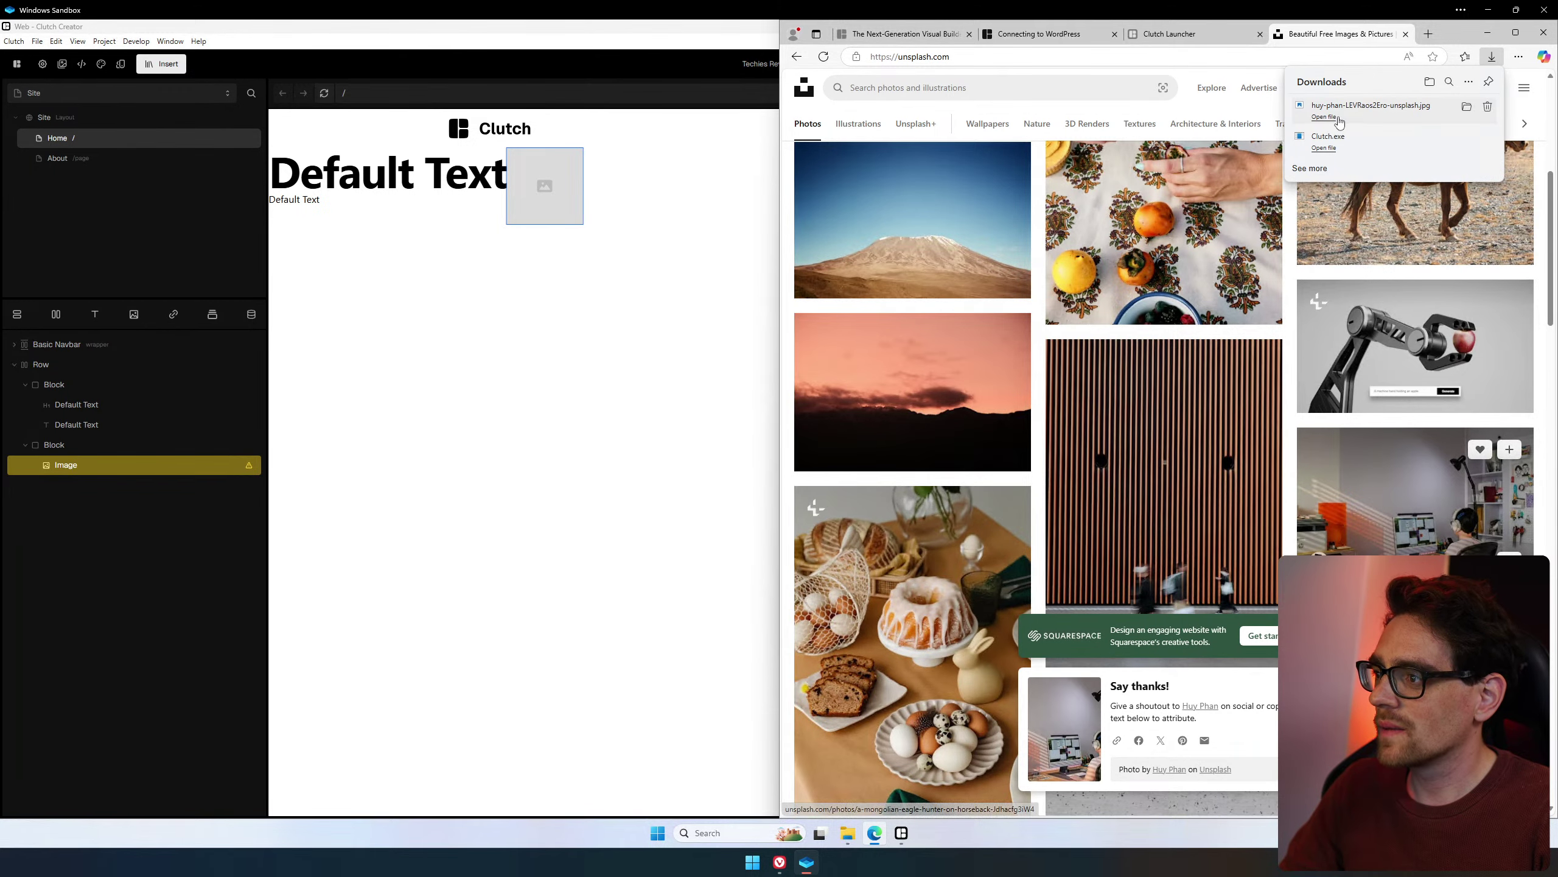
Return to Clutch Creator and set the Image's src to the downloaded Unsplash photo from the Downloads folder.
{"action": "left_click", "coordinate": [517, 206]}
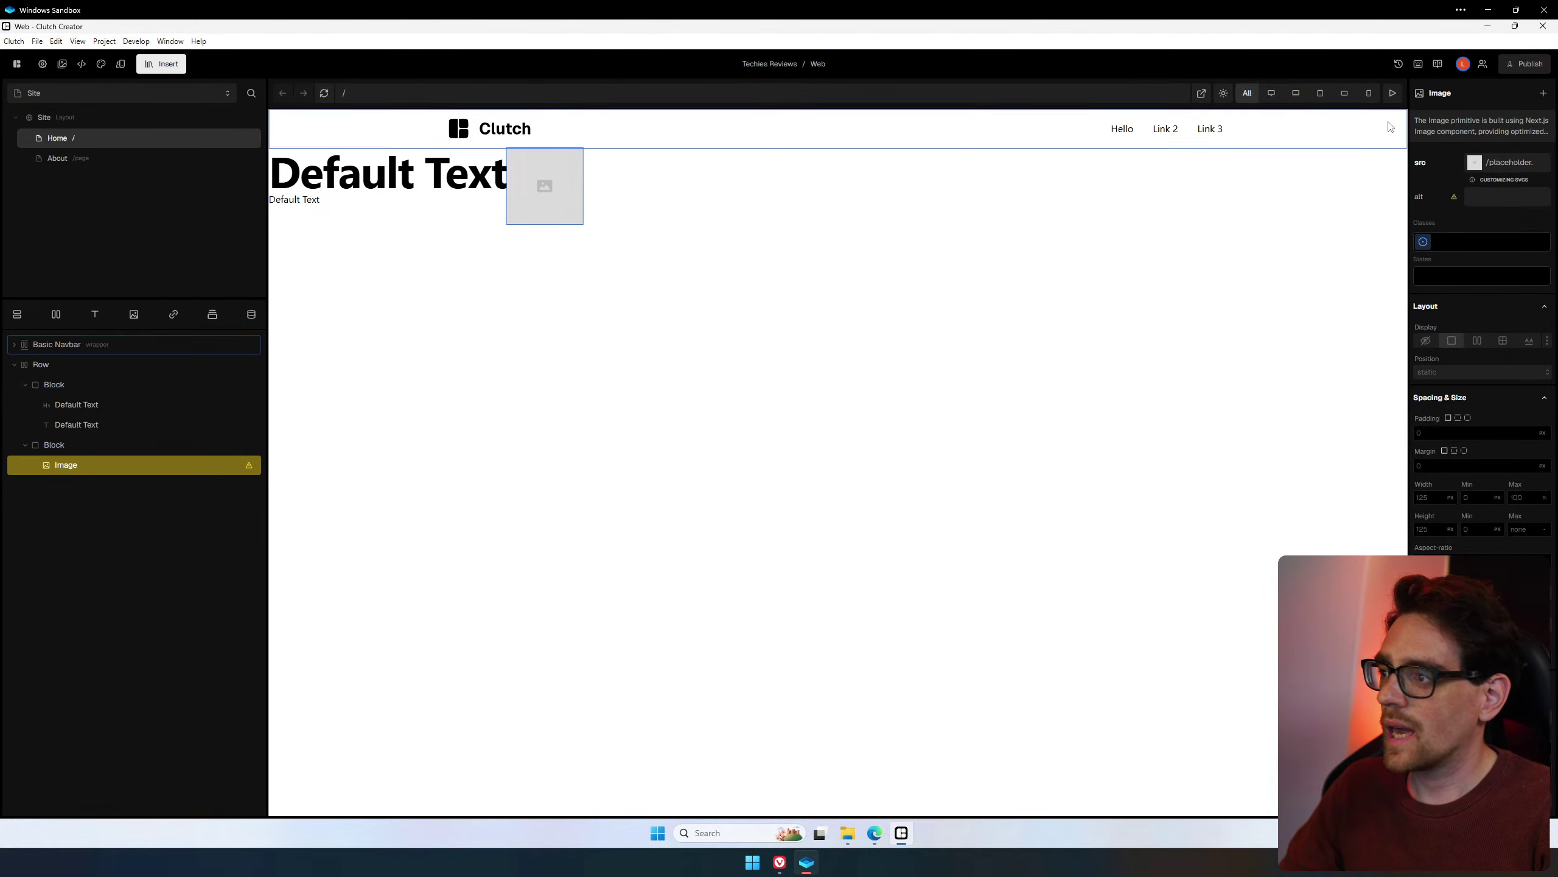
{"action": "left_click", "coordinate": [1475, 163]}
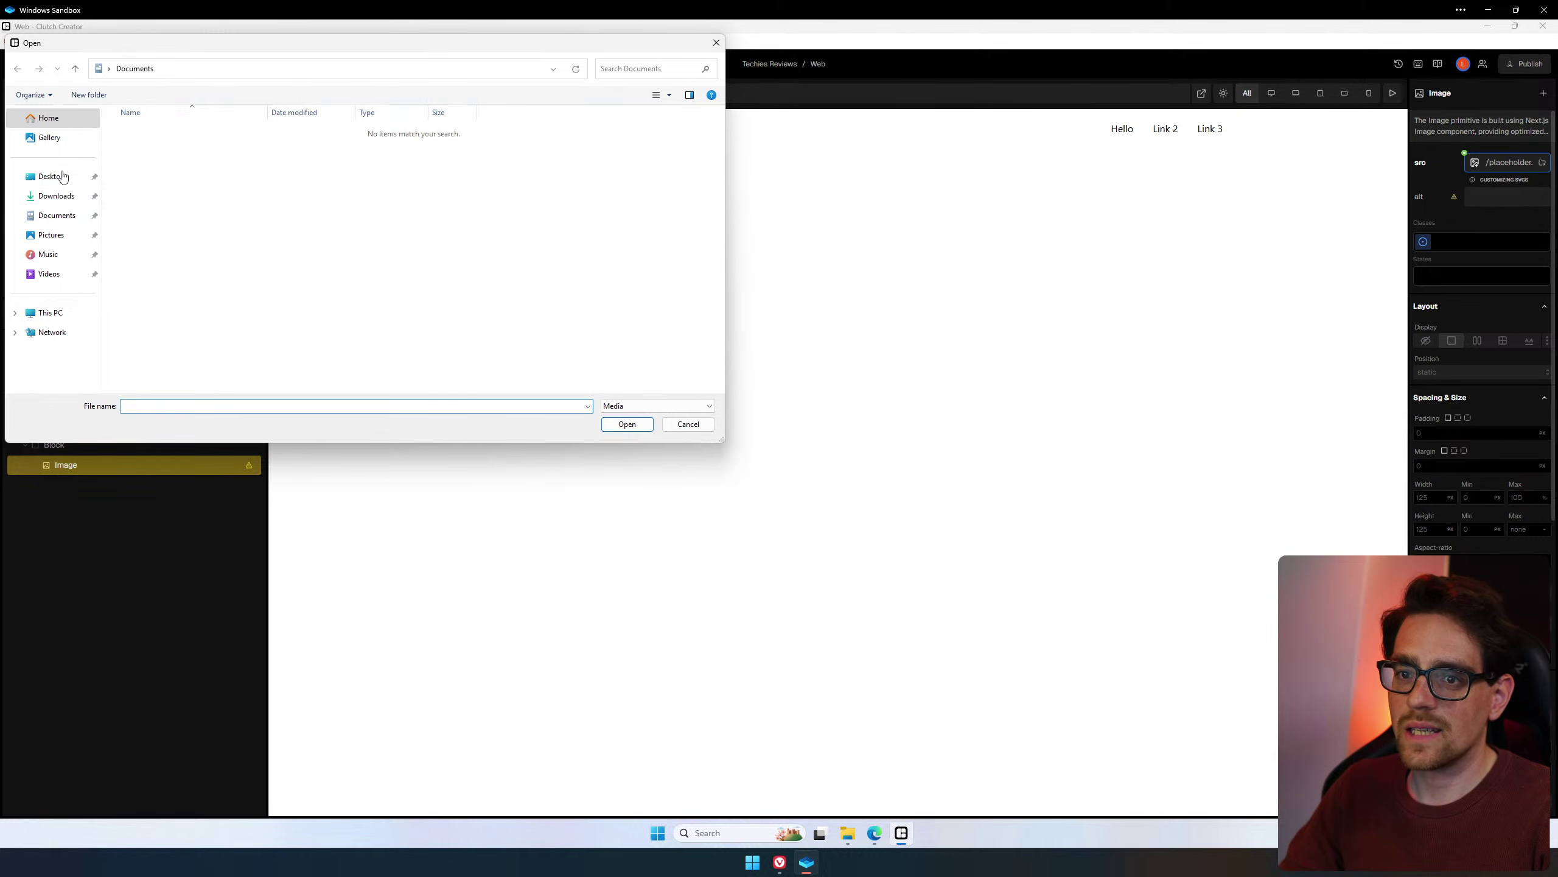
{"action": "left_click", "coordinate": [56, 195]}
{"action": "double_click", "coordinate": [164, 149]}
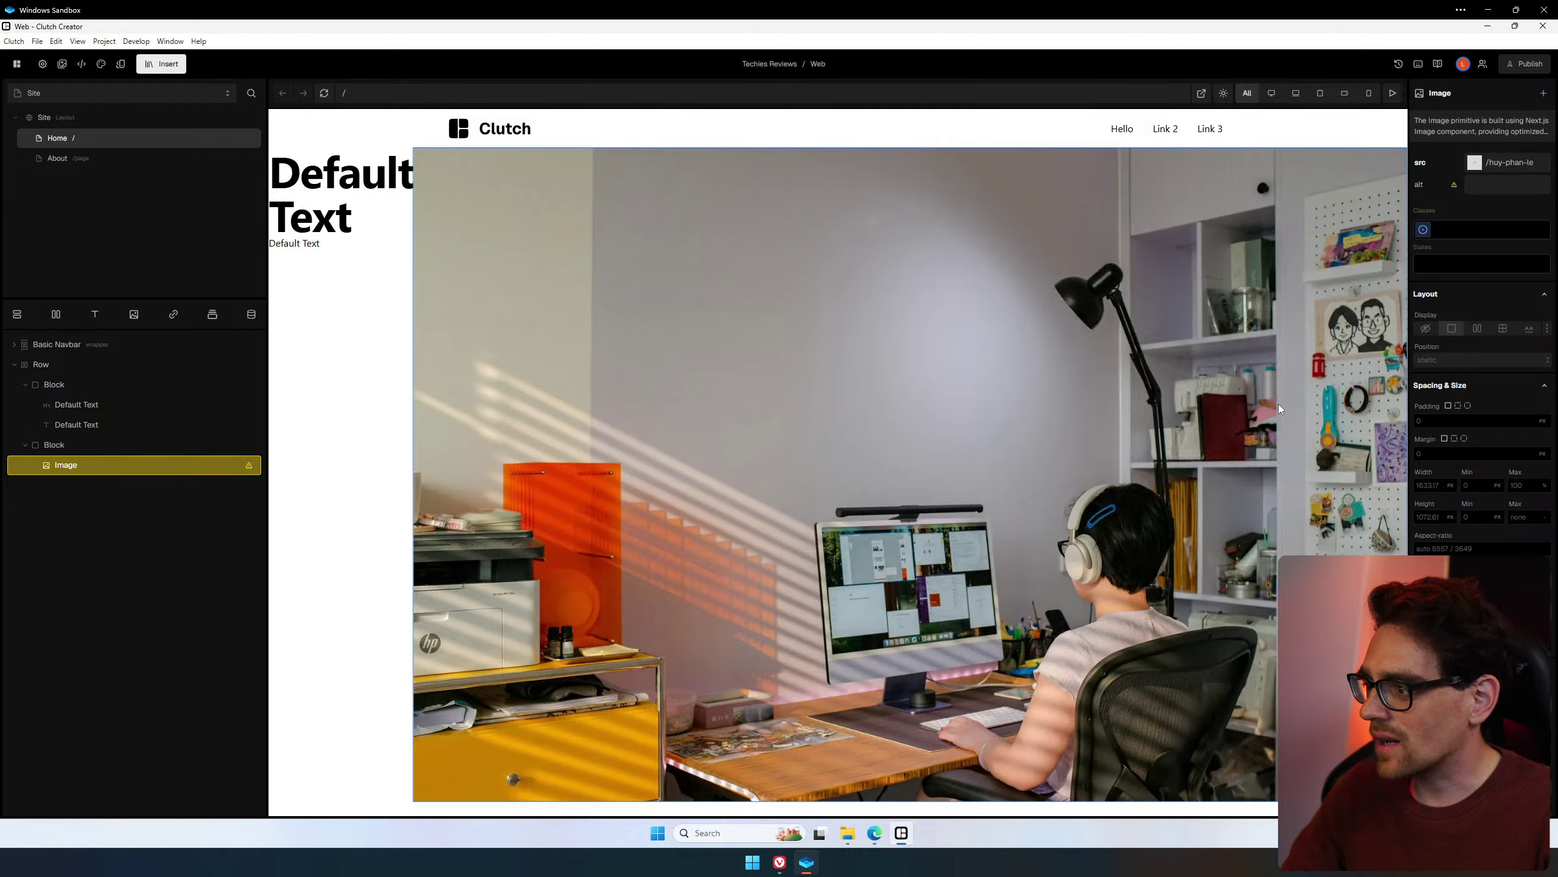
Set the max width of the second Block, which contains the Image, to 50vw.
{"action": "left_click", "coordinate": [1430, 485]}
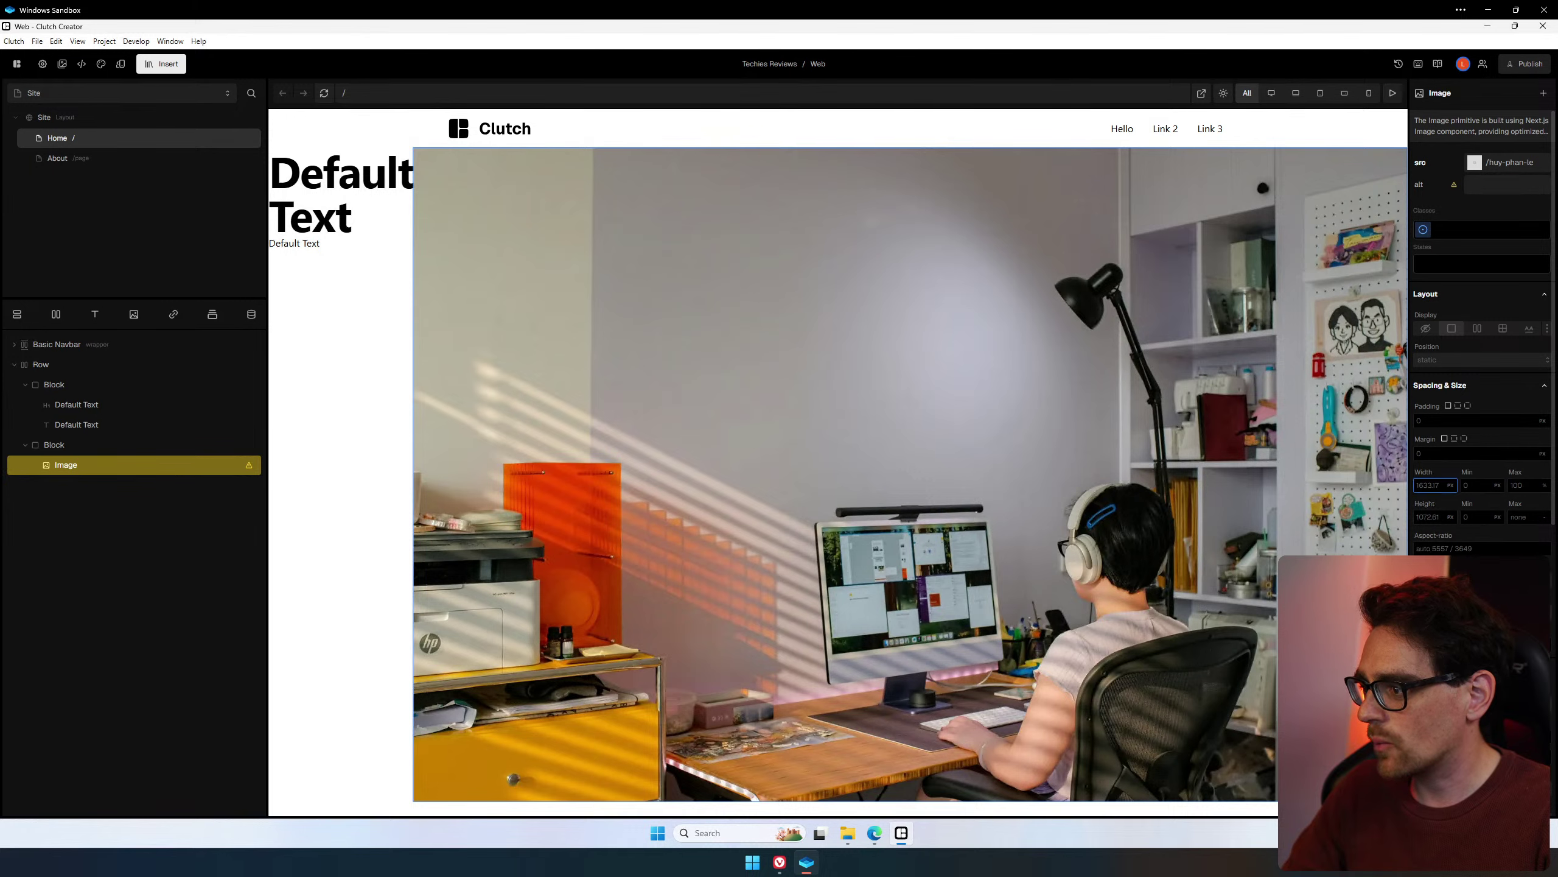
{"action": "left_click", "coordinate": [1416, 486]}
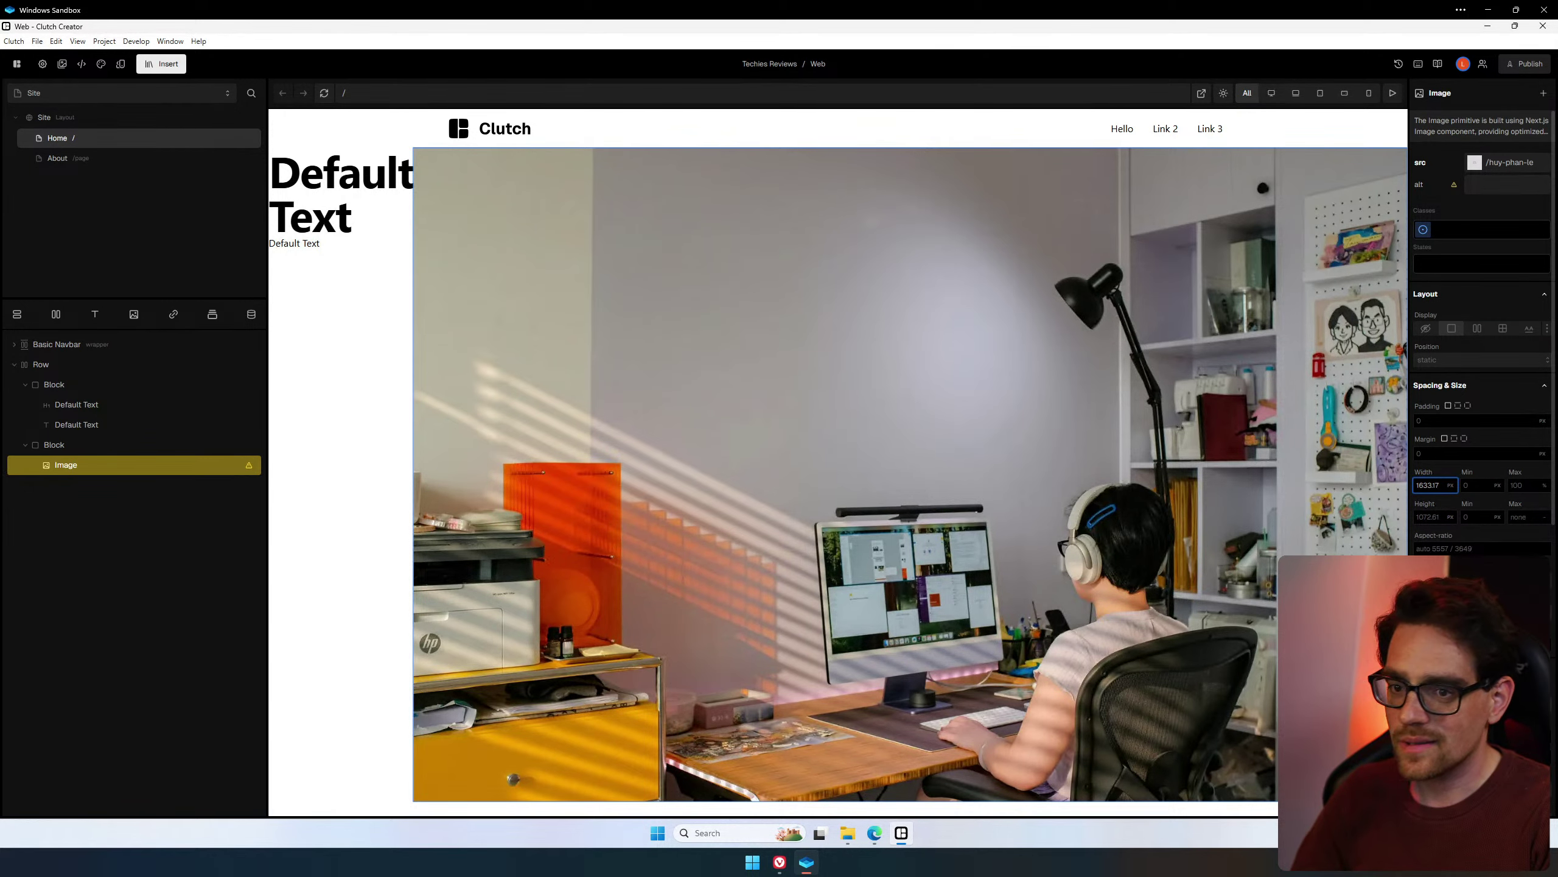
{"action": "left_click", "coordinate": [140, 442]}
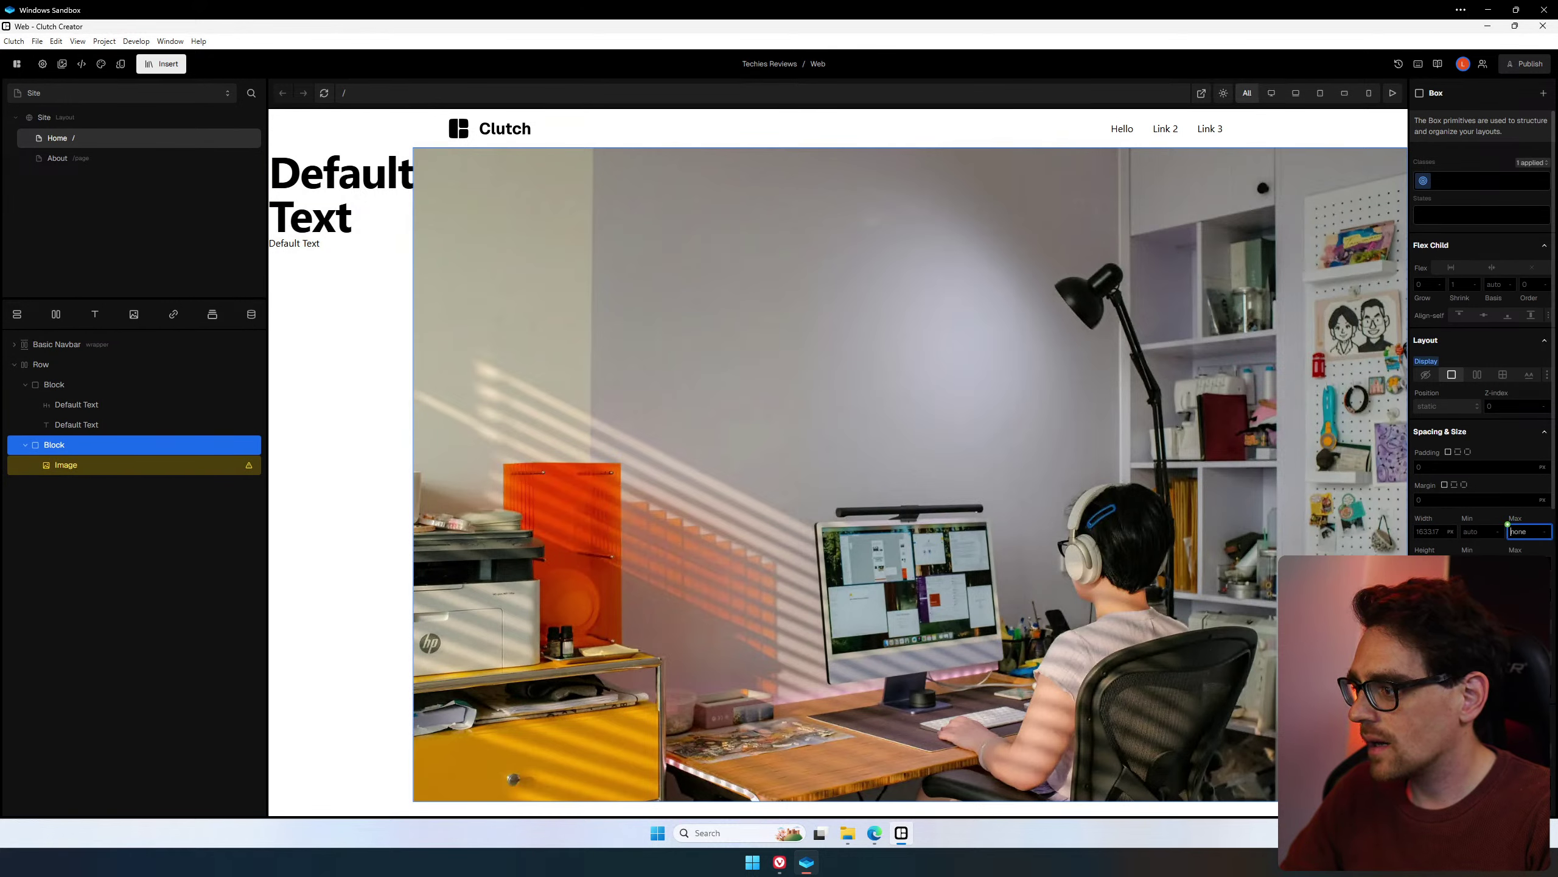
{"action": "type", "text": "50"}
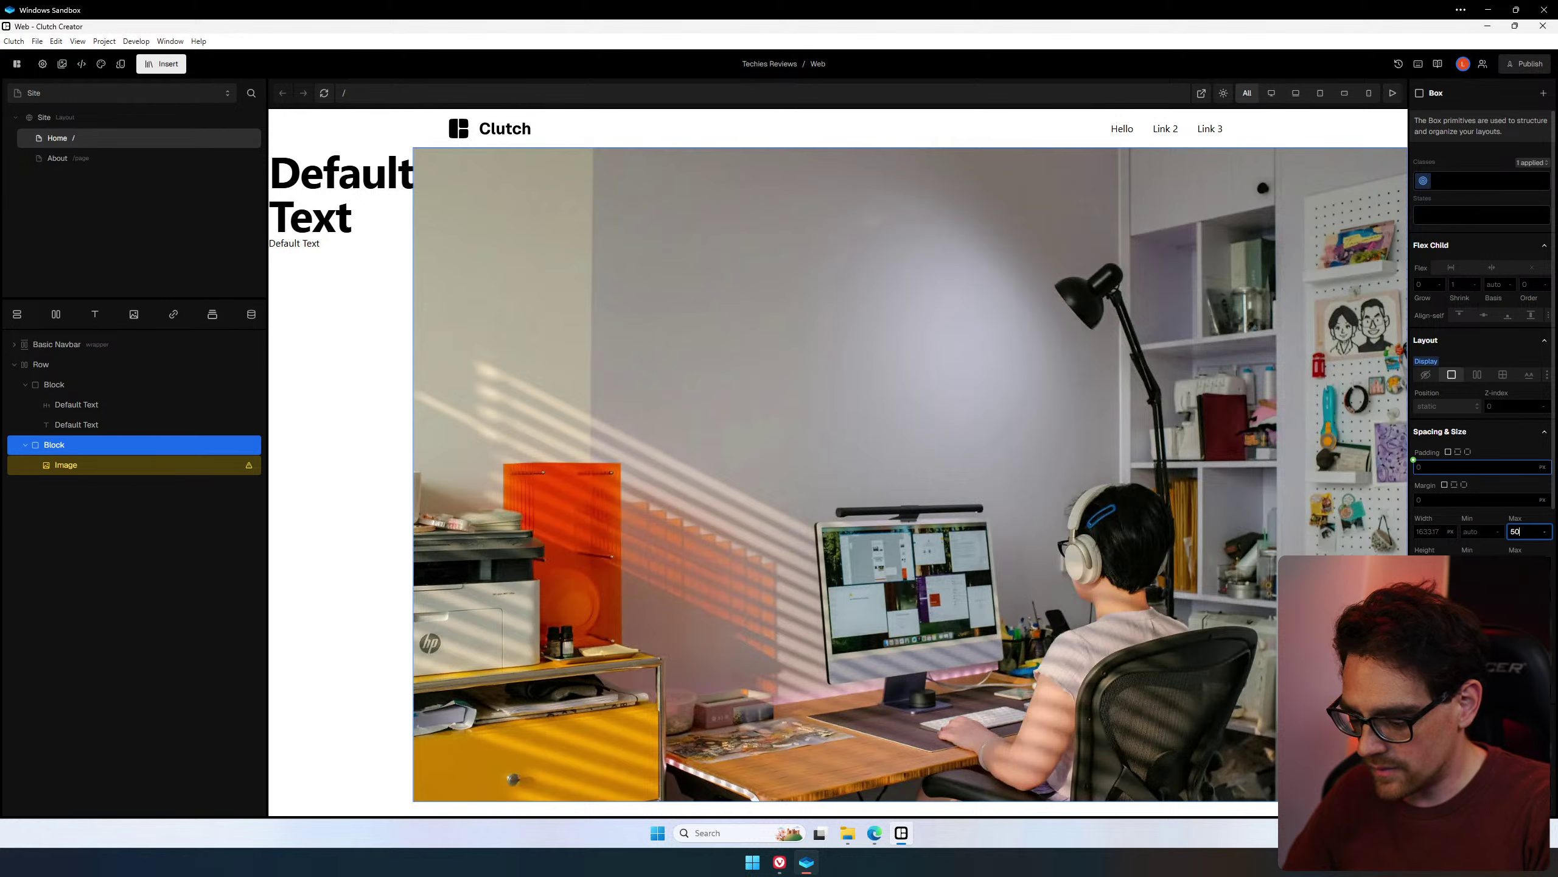
{"action": "type", "text": "vw"}
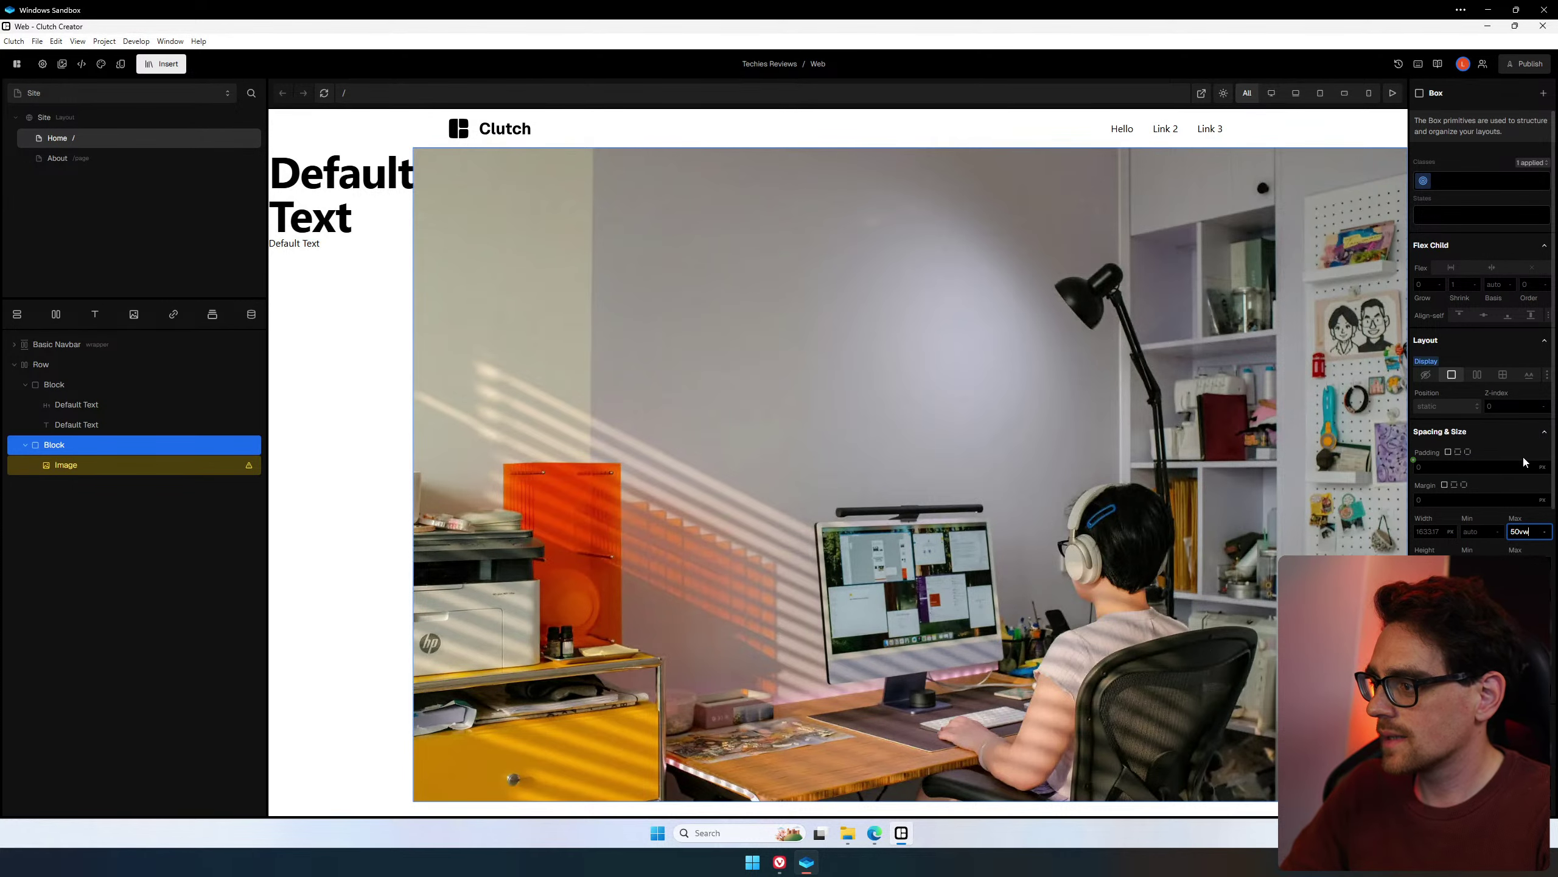
{"action": "key", "text": "Return"}
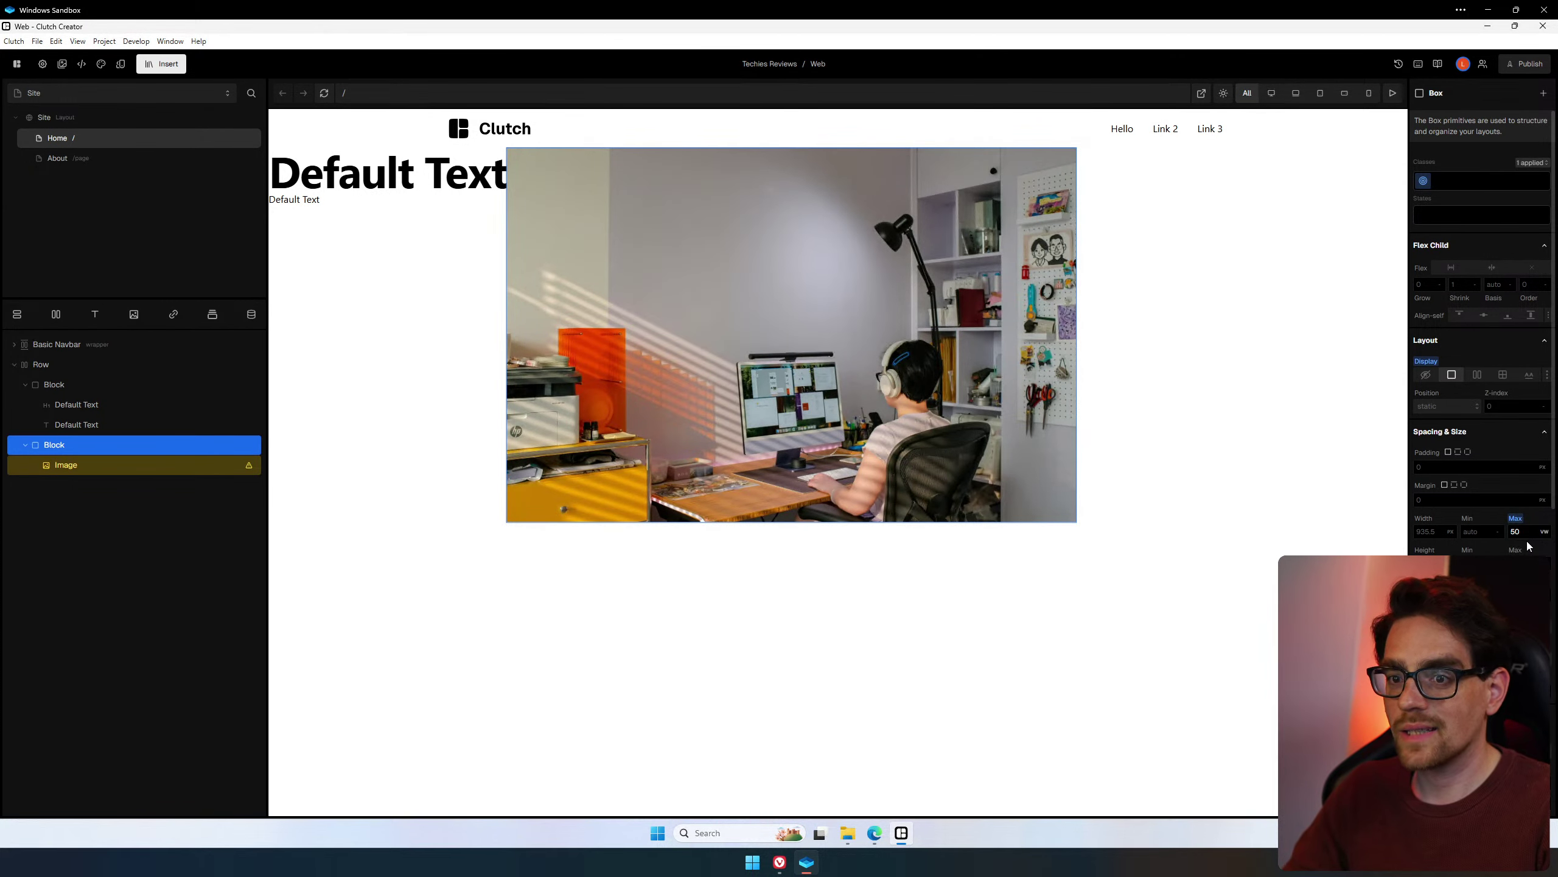
Set the max width of the first Block, which contains the two text elements, to 50vw.
{"action": "left_click", "coordinate": [70, 391]}
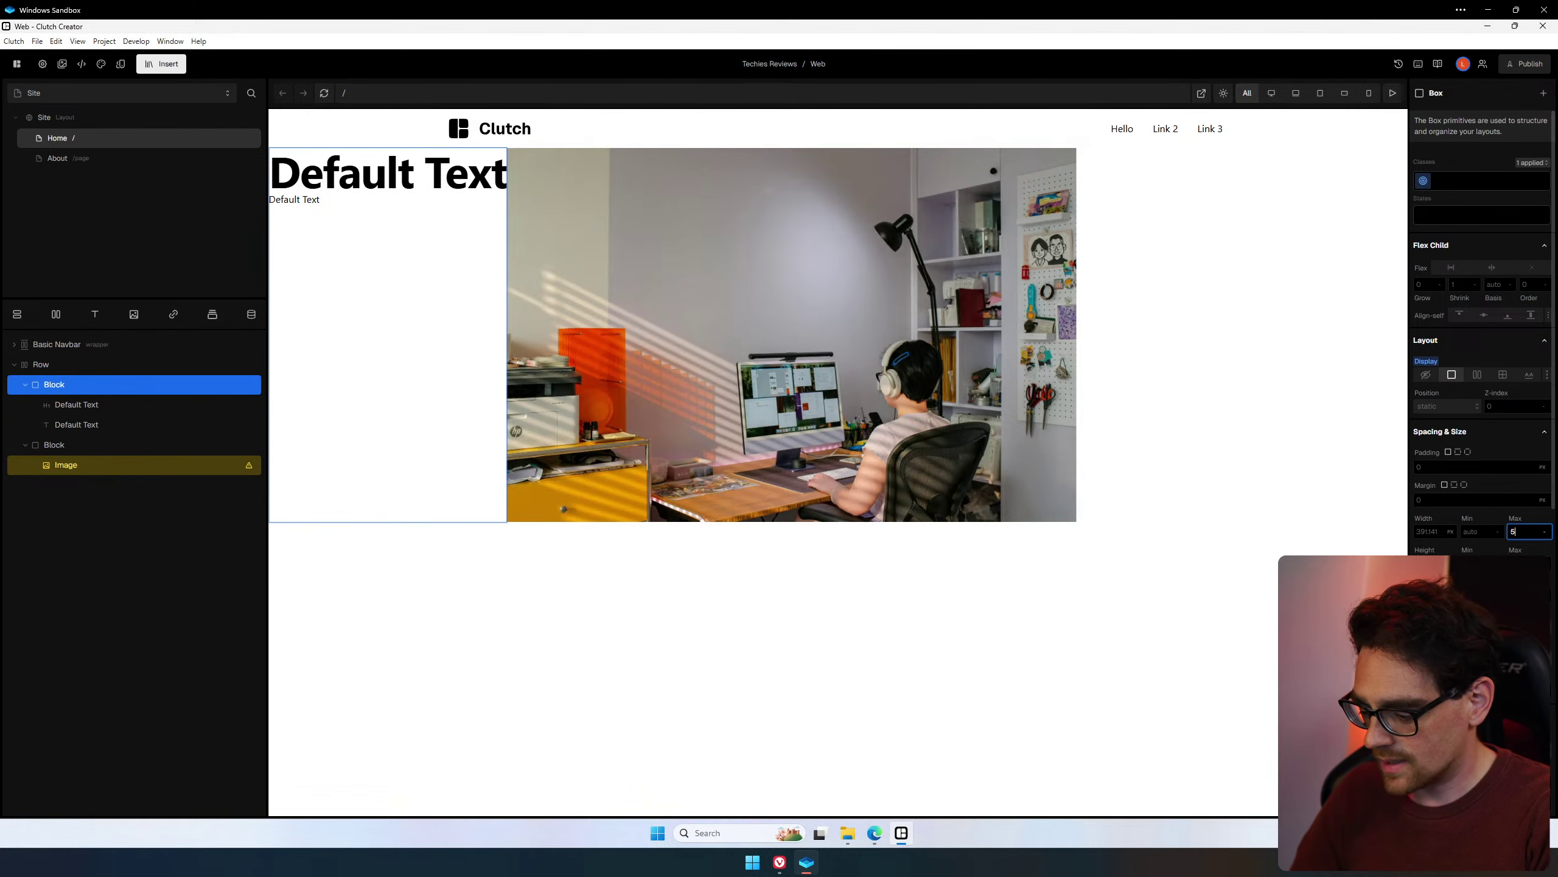
{"action": "type", "text": "50vw"}
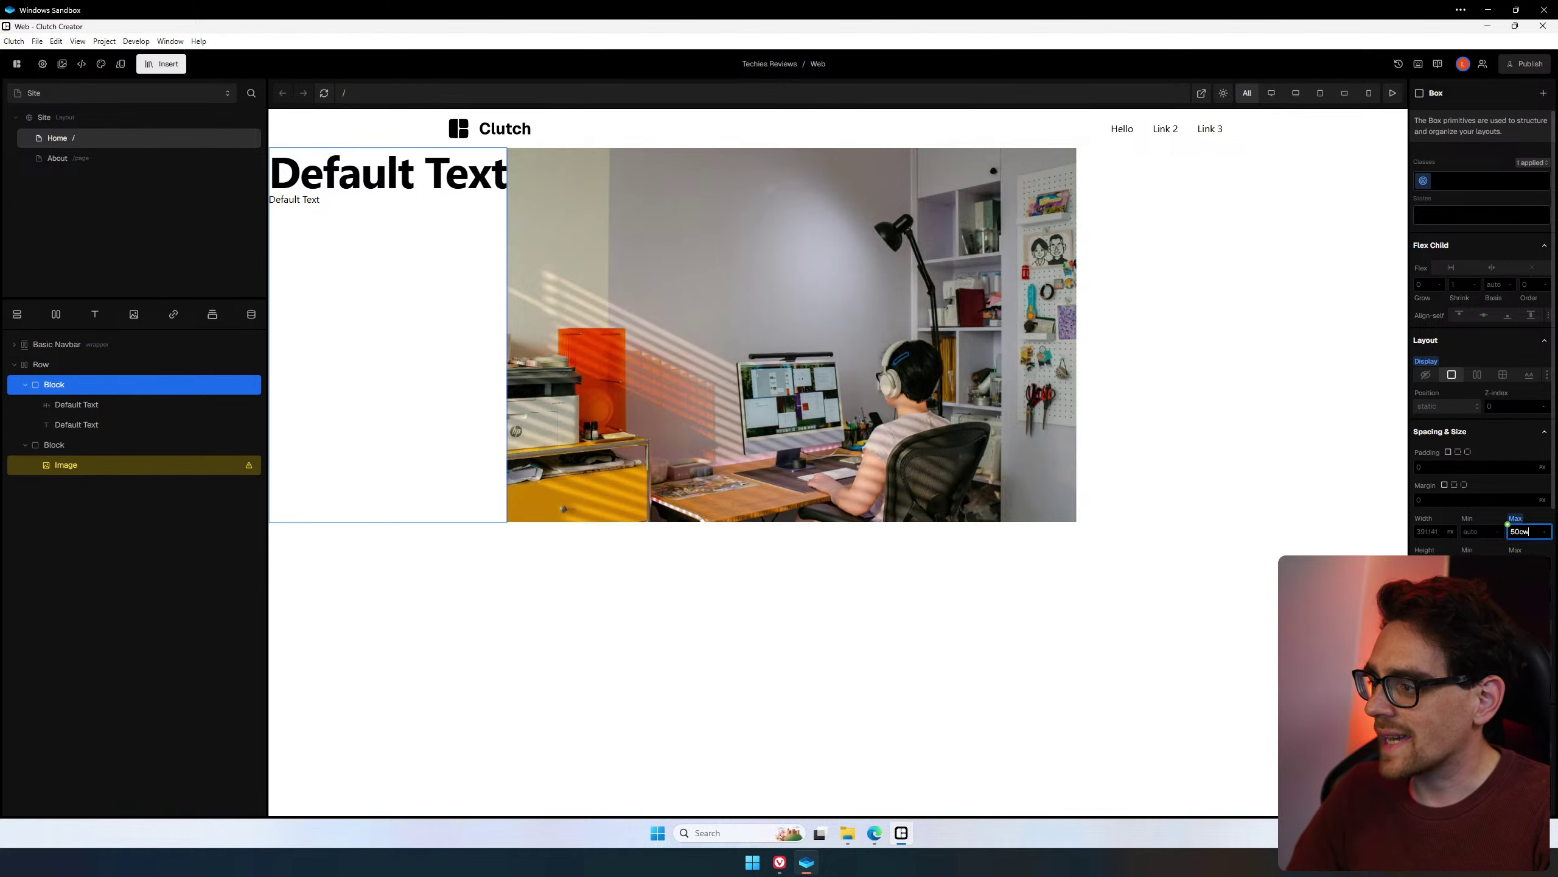
{"action": "key", "text": "Return"}
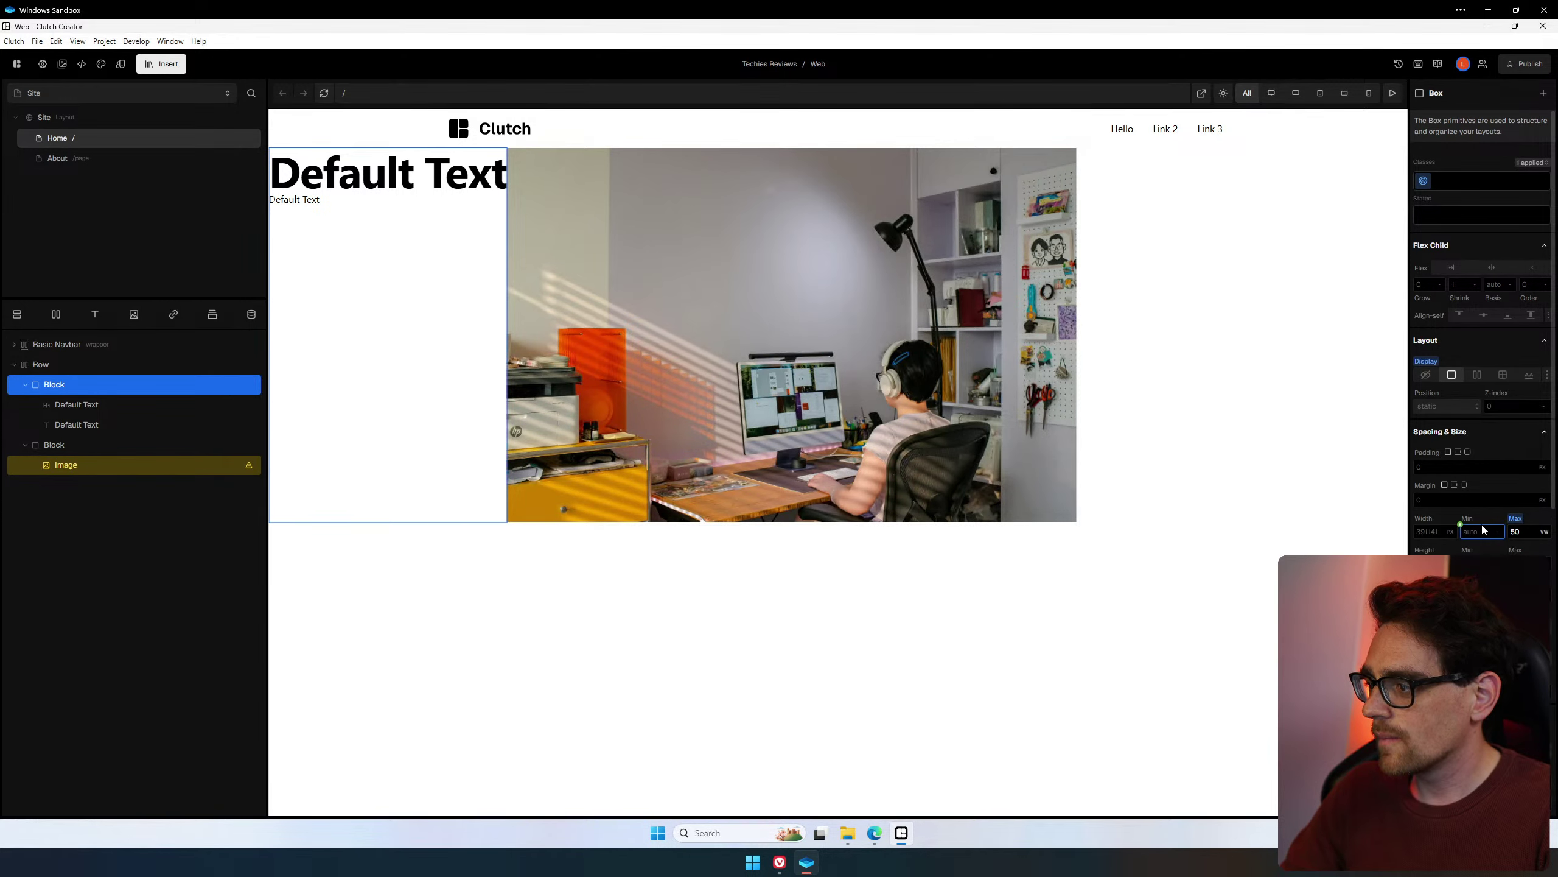
Look through the spacing tokens offered for the first Block's padding.
{"action": "left_click", "coordinate": [1414, 461]}
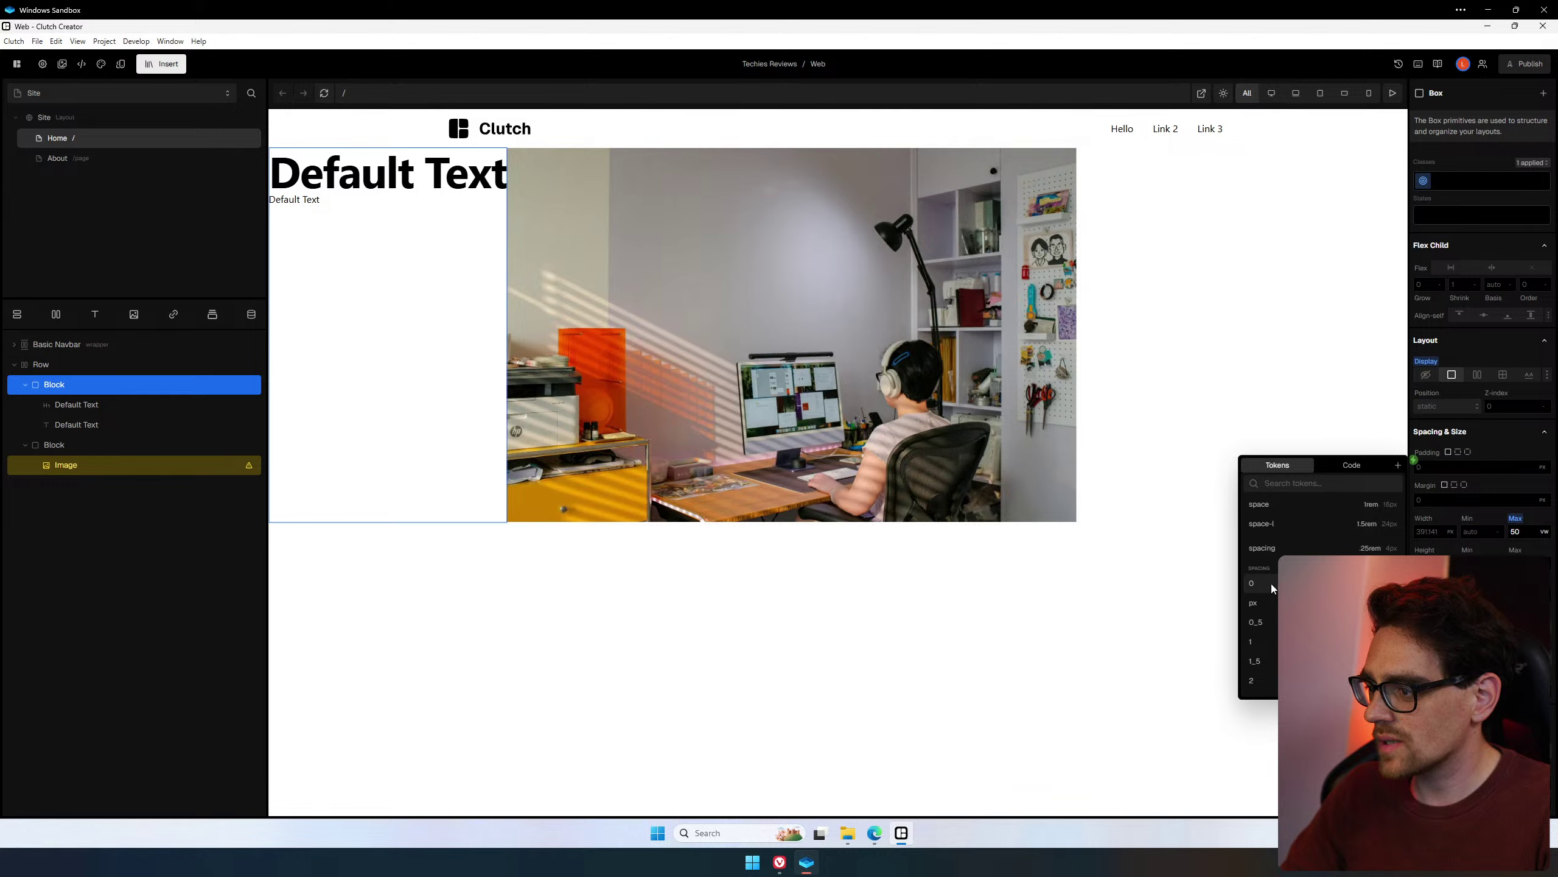
{"action": "scroll", "coordinate": [1270, 595], "scroll_direction": "down", "scroll_amount": 2}
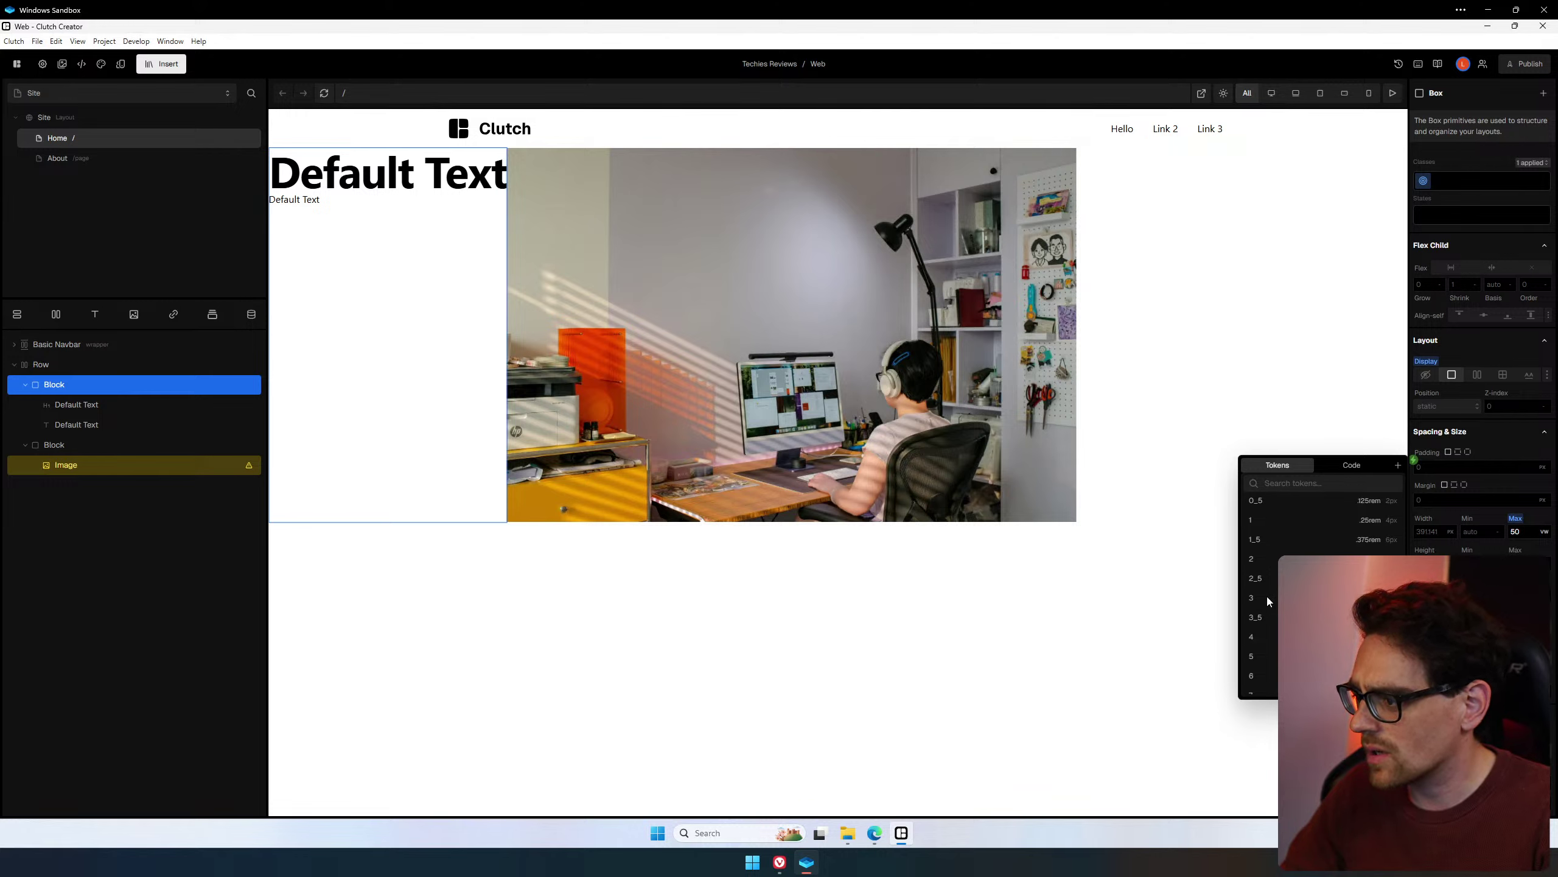
{"action": "scroll", "coordinate": [1269, 601], "scroll_direction": "down", "scroll_amount": 1}
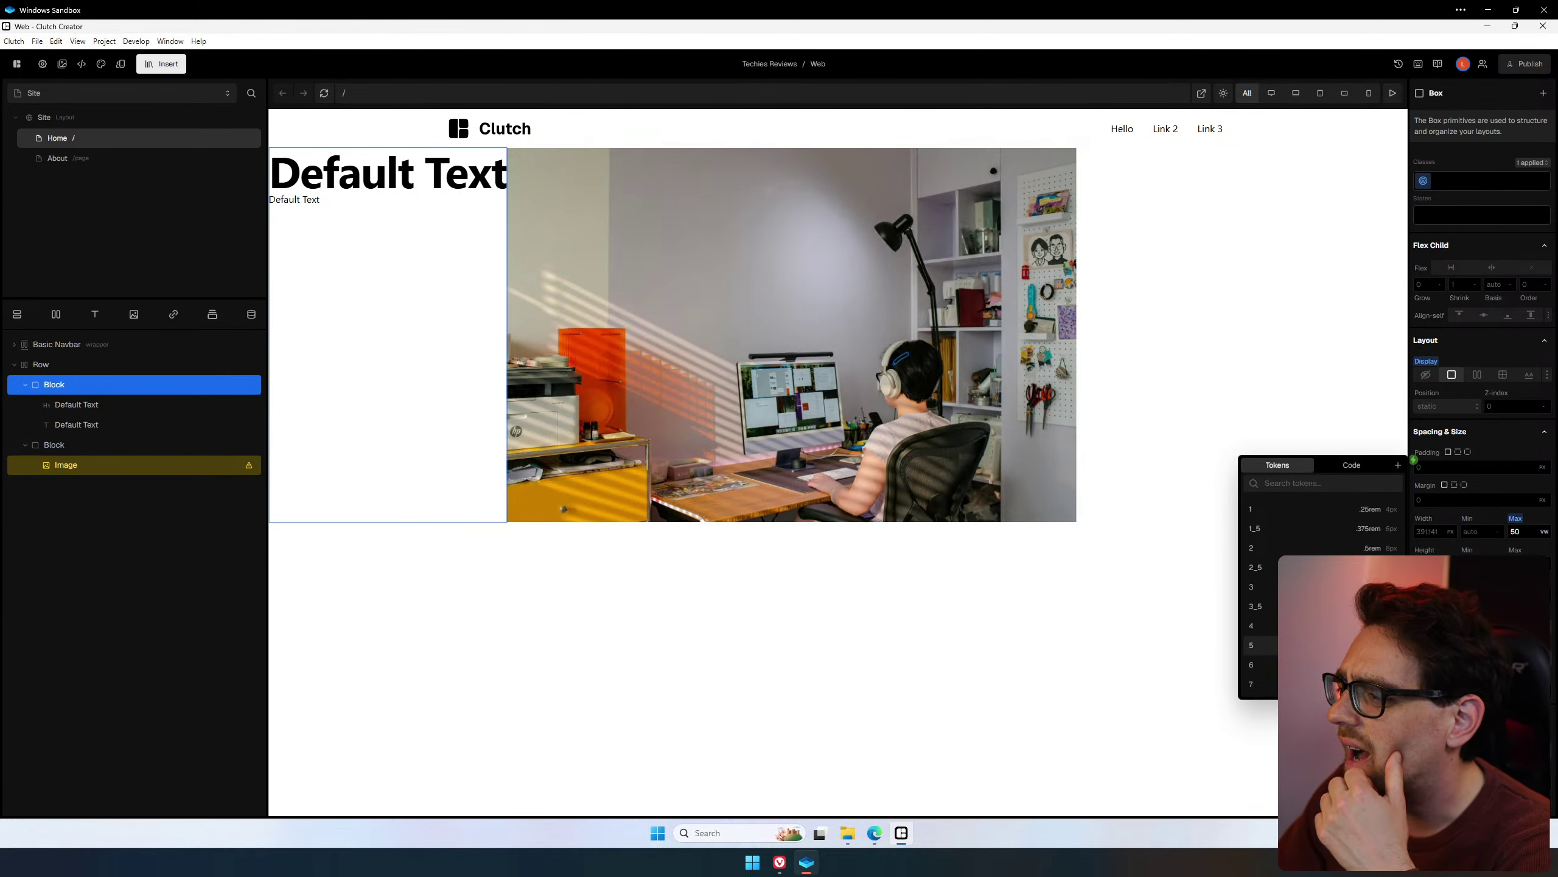
{"action": "scroll", "coordinate": [1270, 614], "scroll_direction": "down", "scroll_amount": 10}
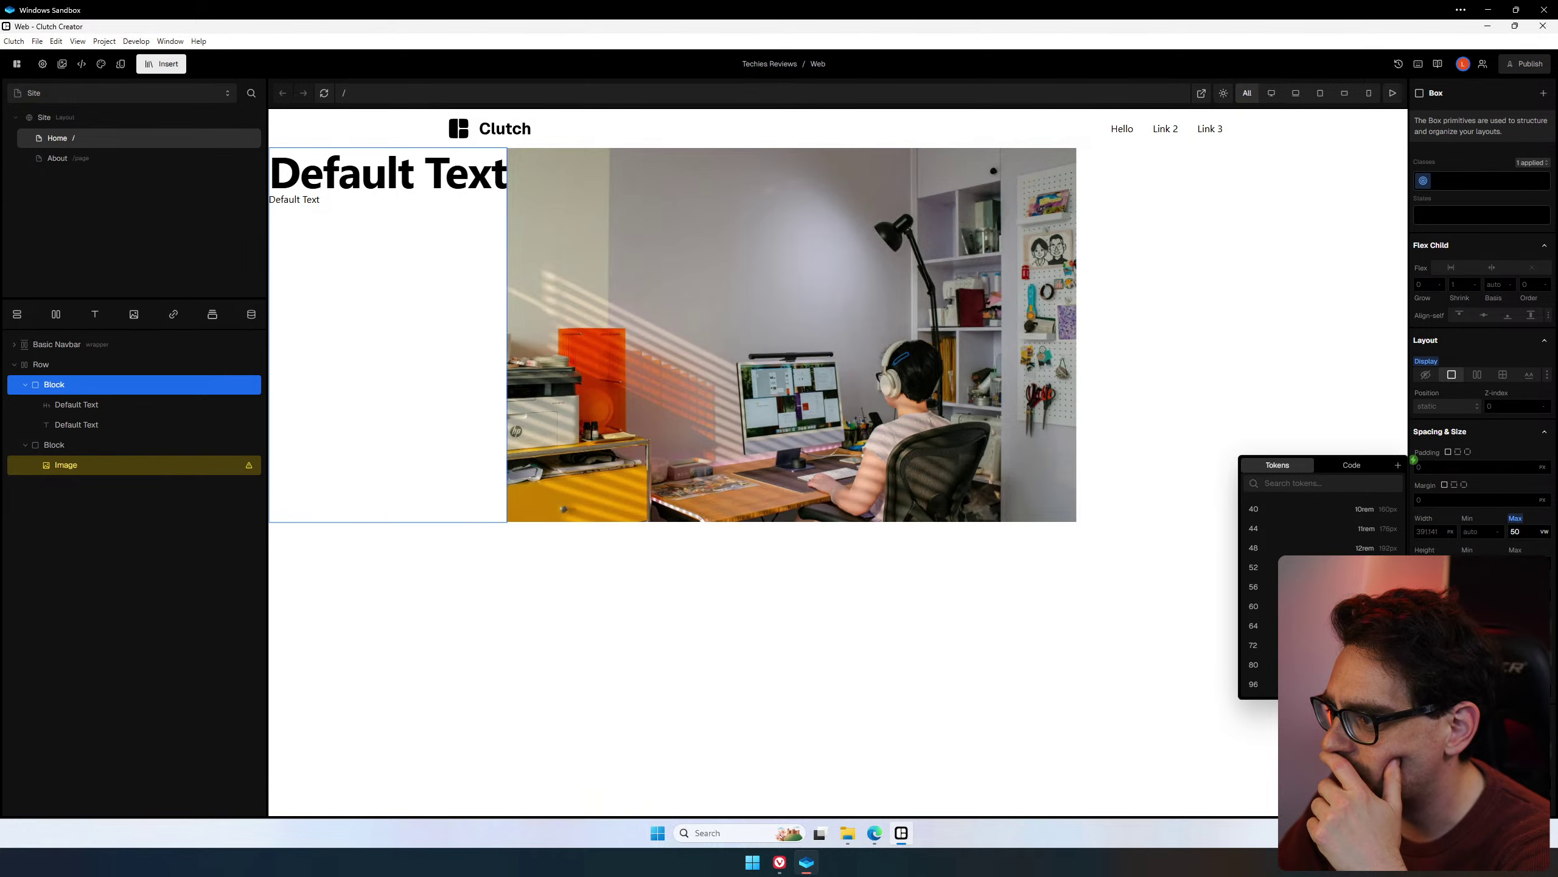
{"action": "scroll", "coordinate": [1270, 598], "scroll_direction": "up", "scroll_amount": 10}
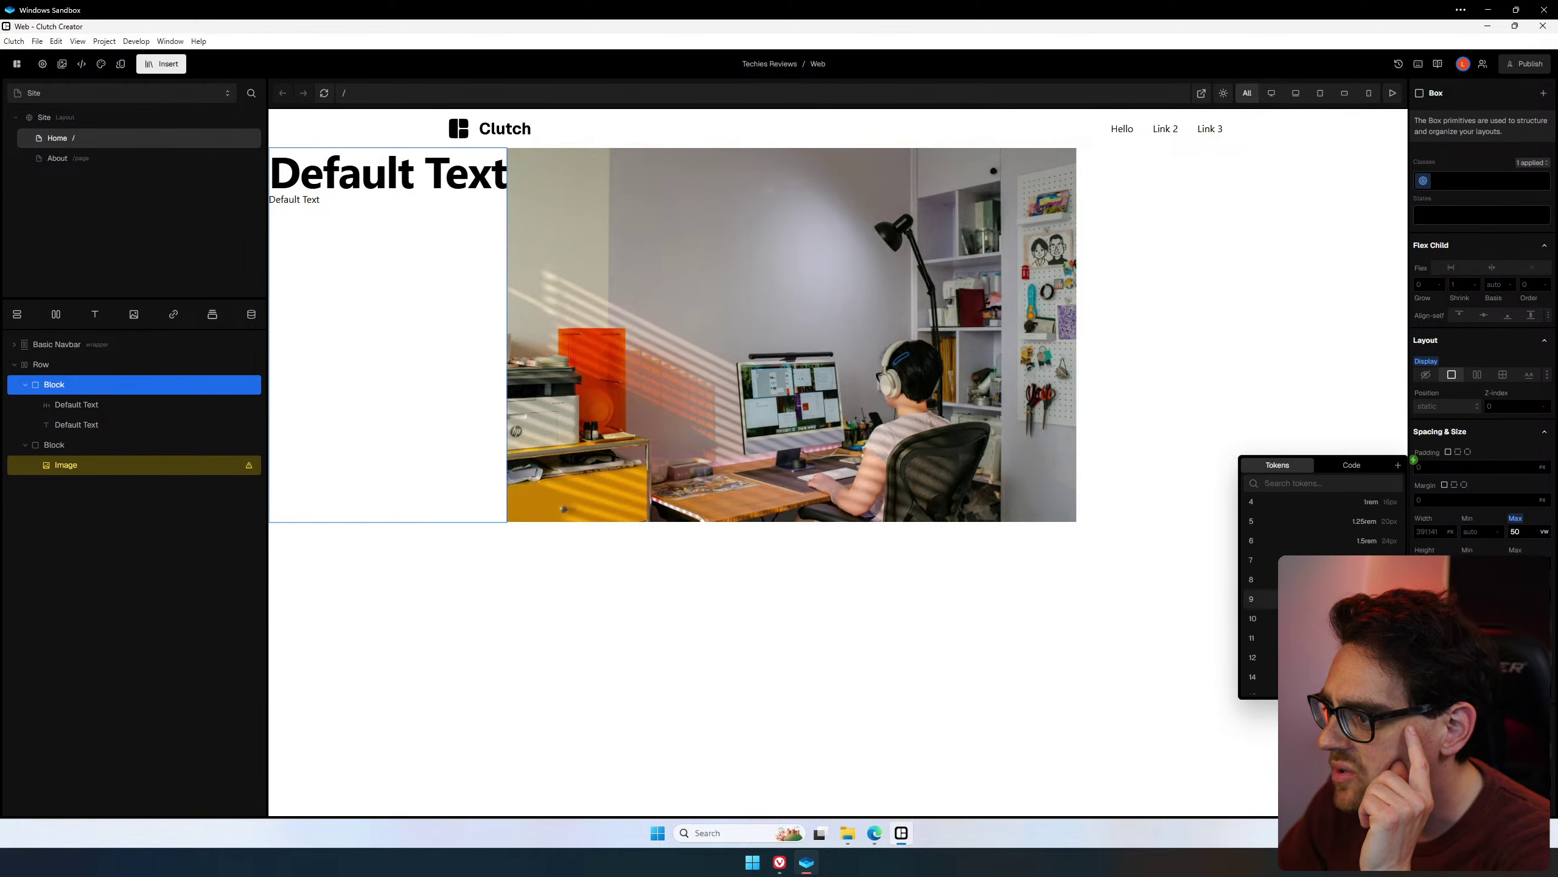
{"action": "scroll", "coordinate": [1264, 599], "scroll_direction": "up", "scroll_amount": 3}
Review the project's style classes and its design tokens.
{"action": "left_click", "coordinate": [120, 64]}
{"action": "left_click", "coordinate": [104, 66]}
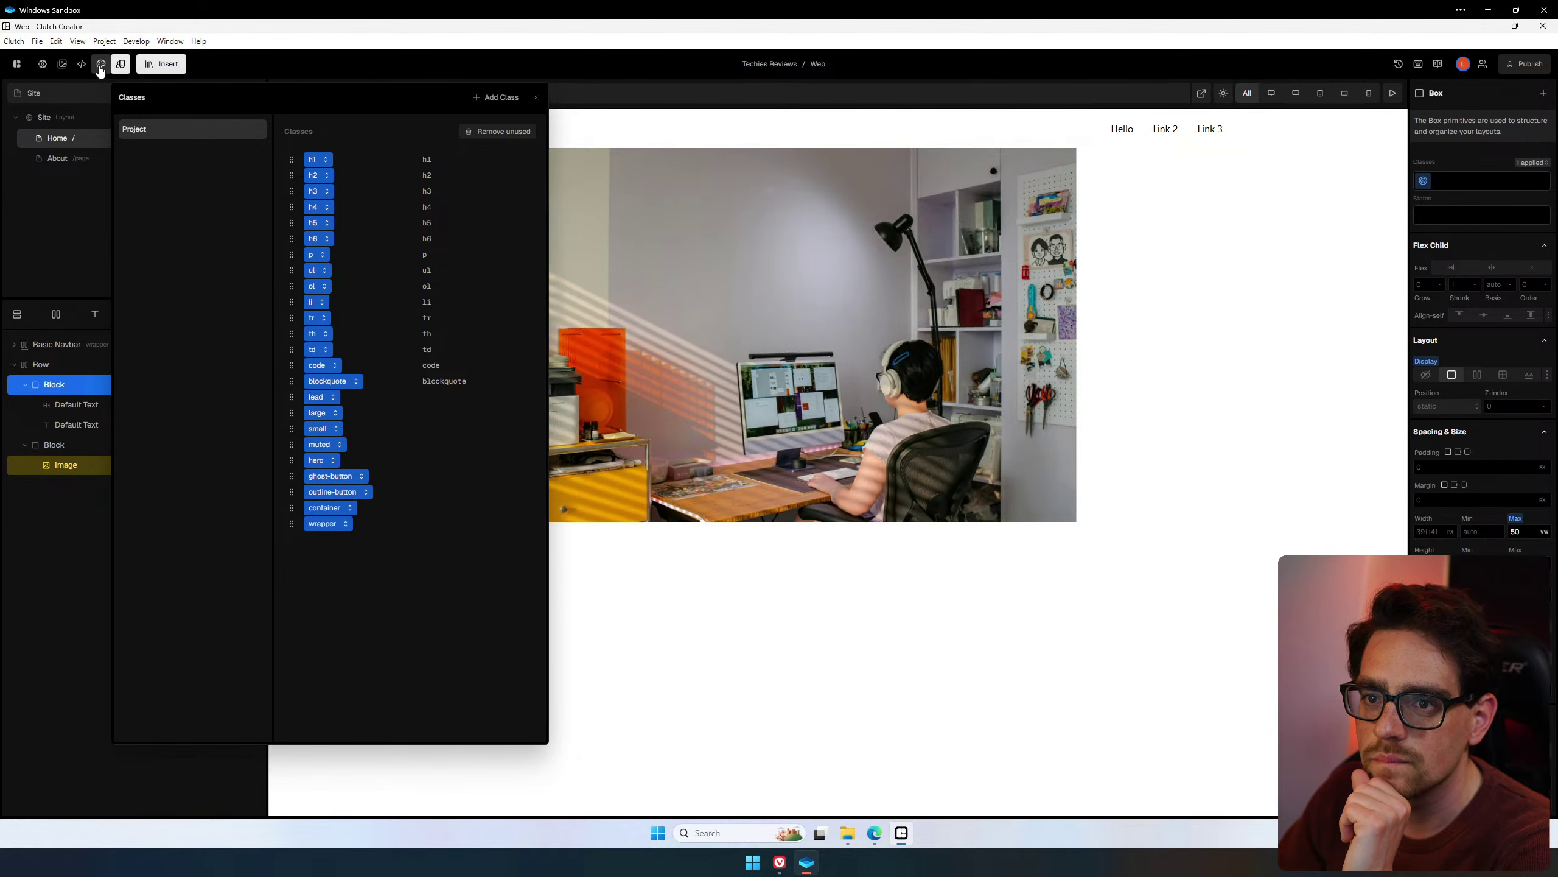
{"action": "left_click", "coordinate": [101, 64]}
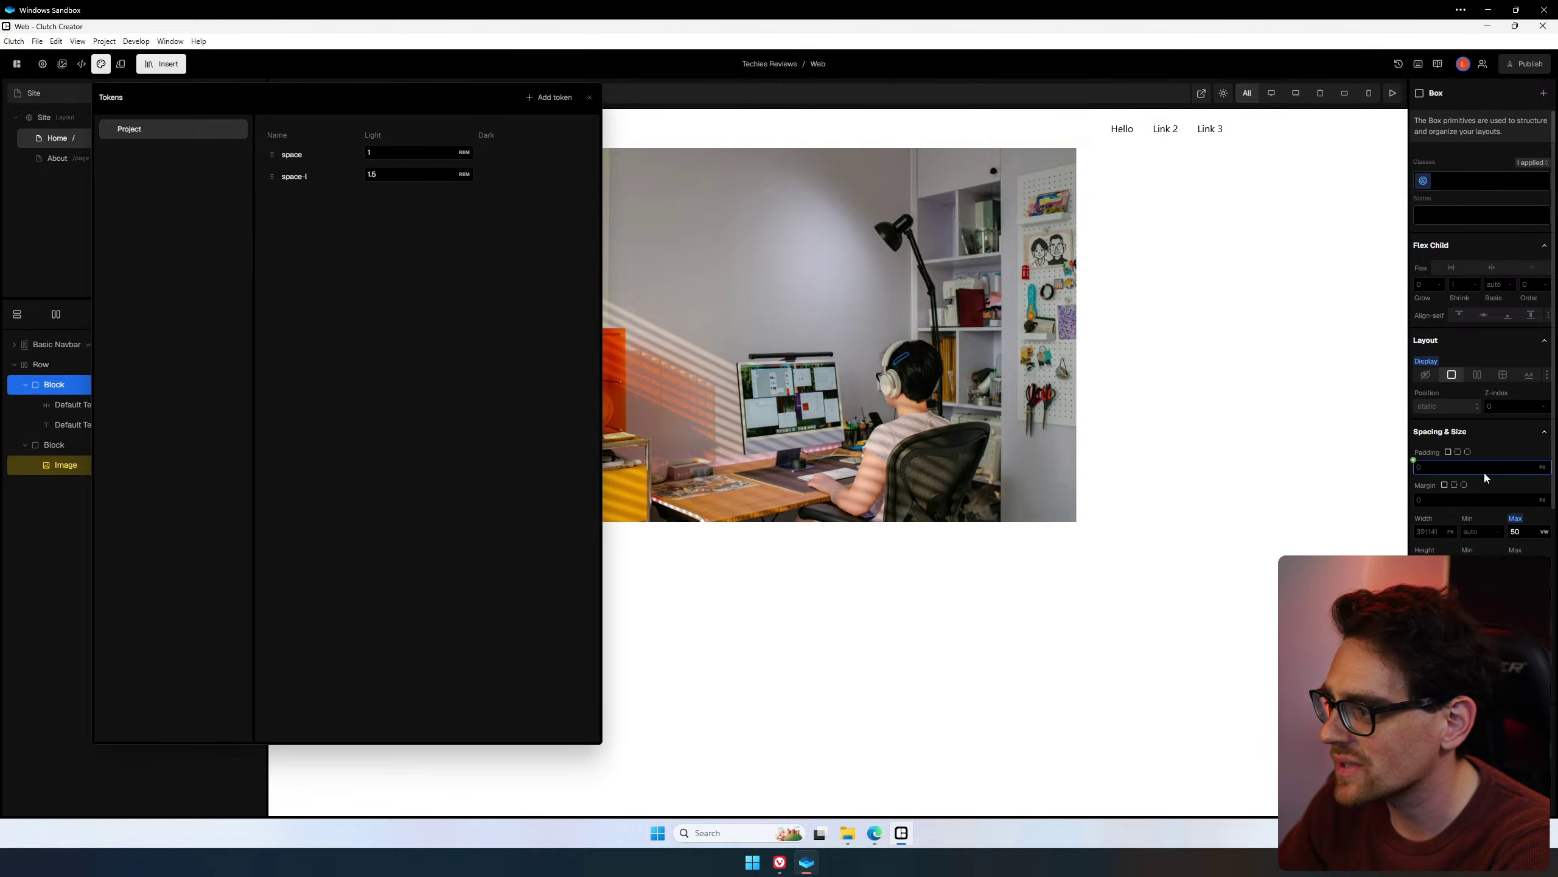
Examine the token list and the custom code option for the first Block's padding, leaving both unset.
{"action": "left_click", "coordinate": [1415, 462]}
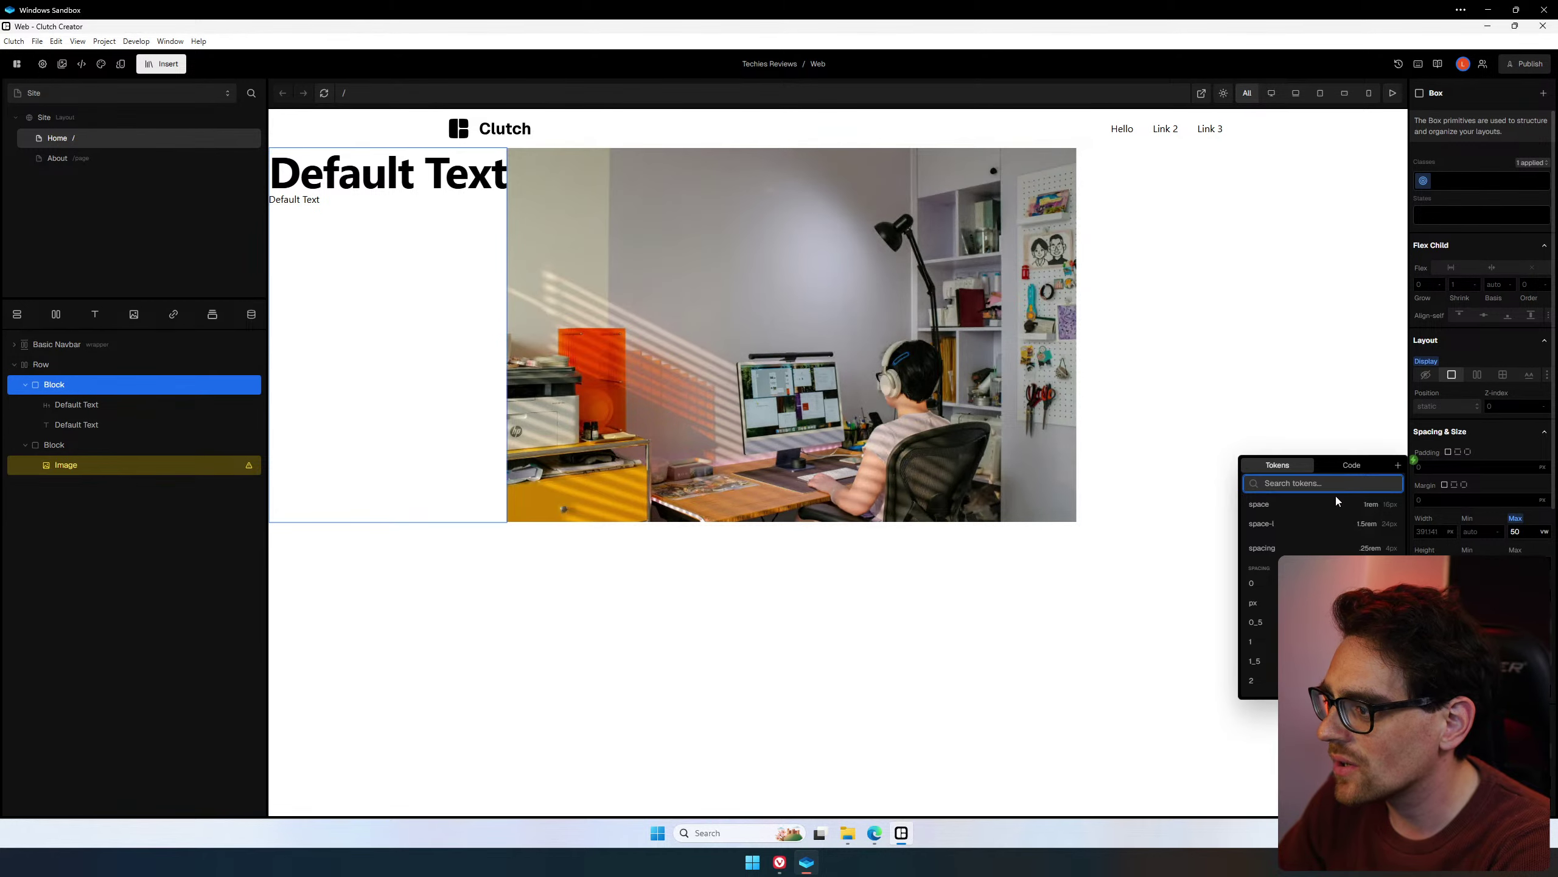
{"action": "scroll", "coordinate": [1338, 500], "scroll_direction": "down", "scroll_amount": 10}
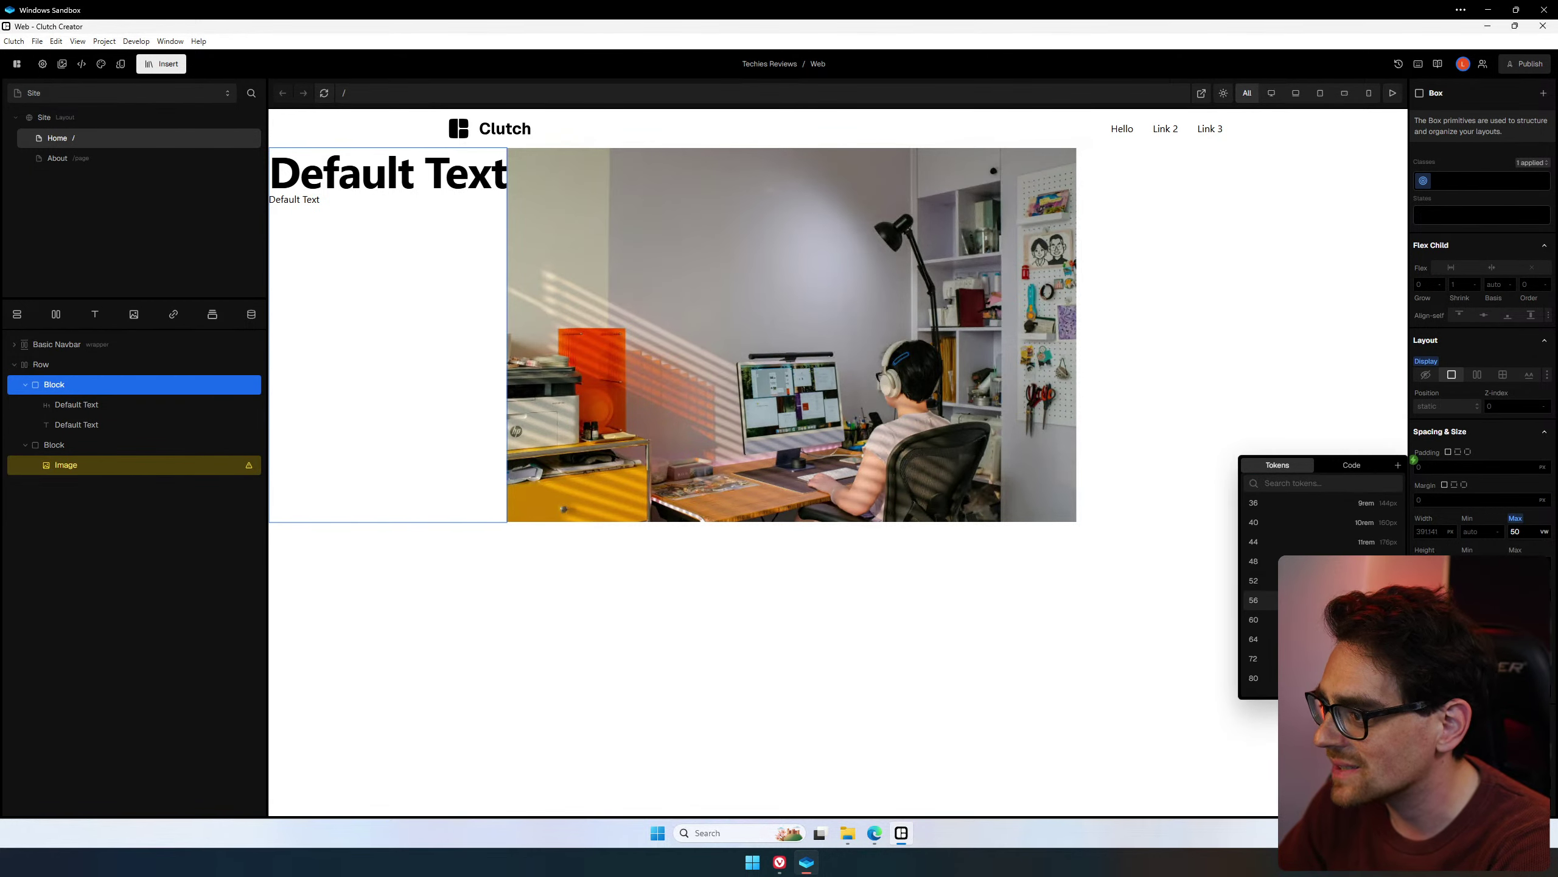
{"action": "left_click", "coordinate": [1352, 472]}
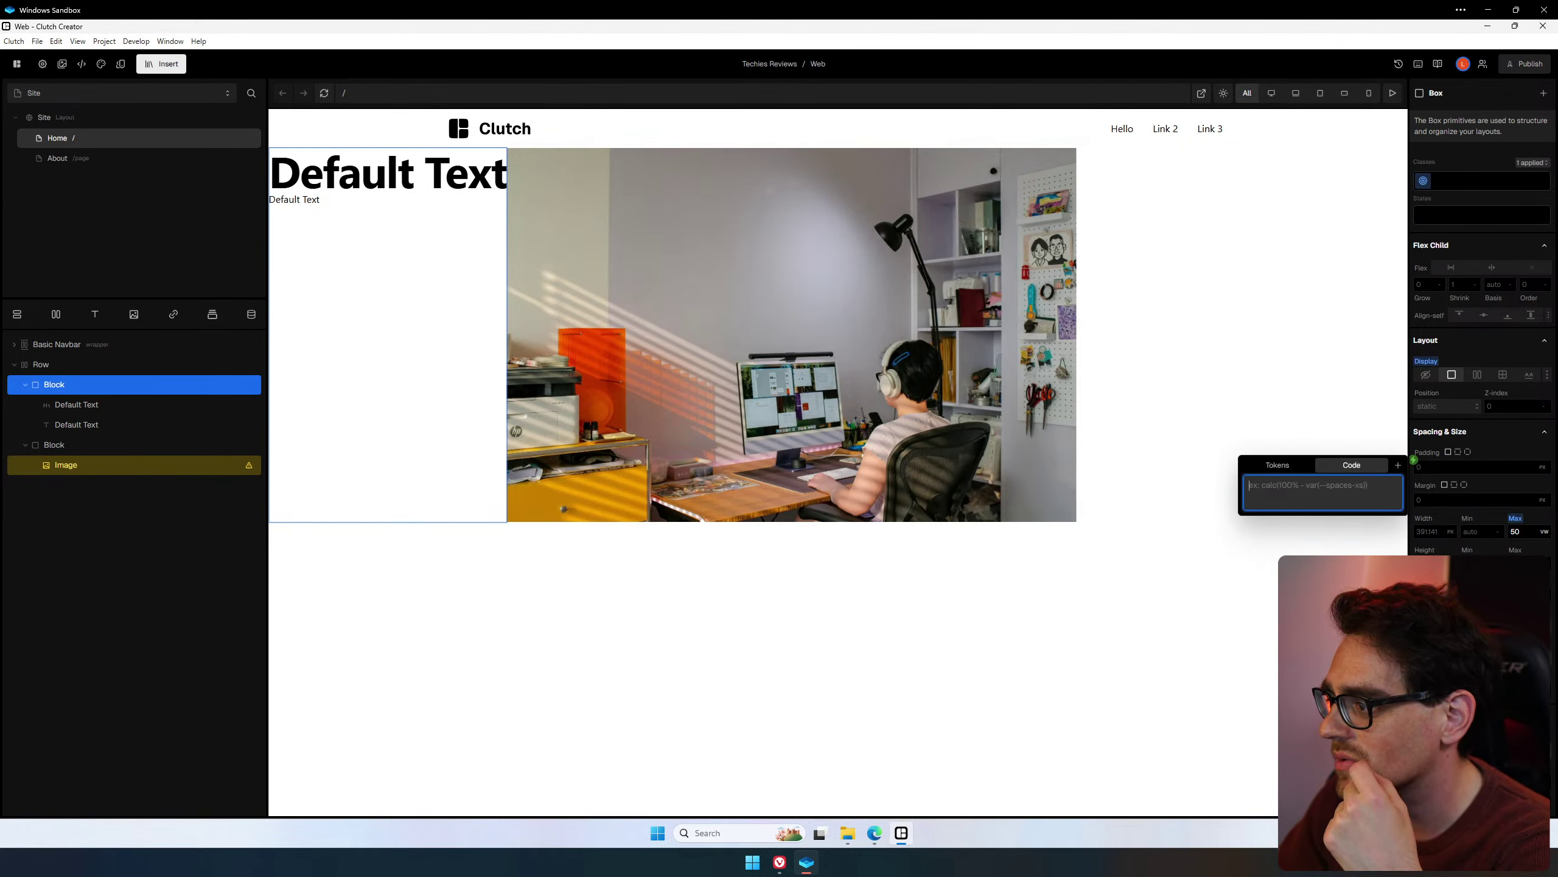
{"action": "key", "text": "Escape"}
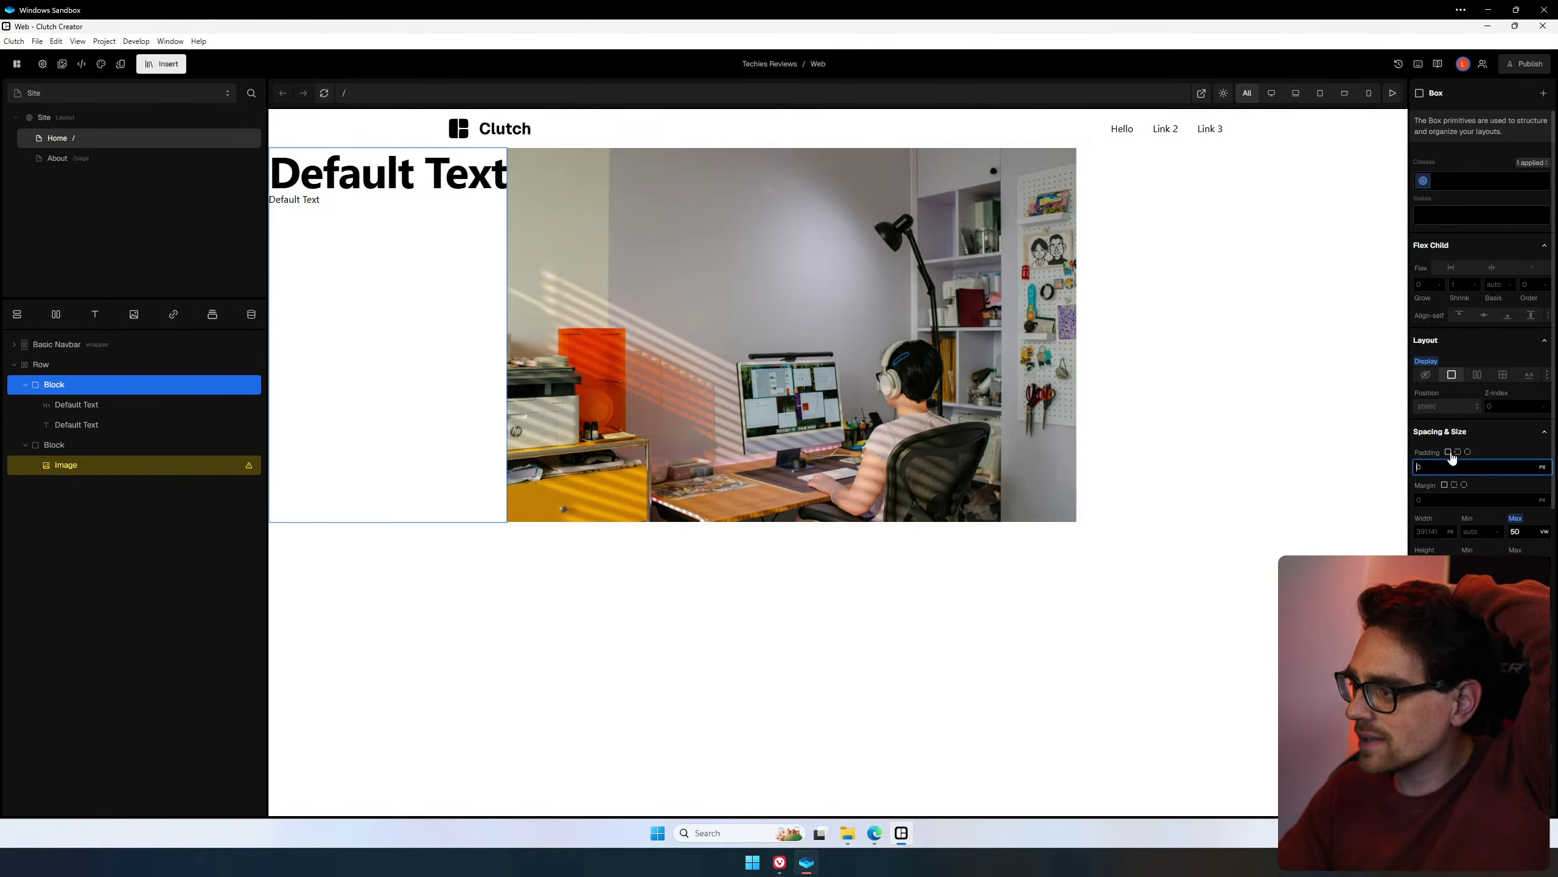
Split the first Block's padding into separate top, right, bottom and left values, and widen the properties area.
{"action": "left_click", "coordinate": [1468, 452]}
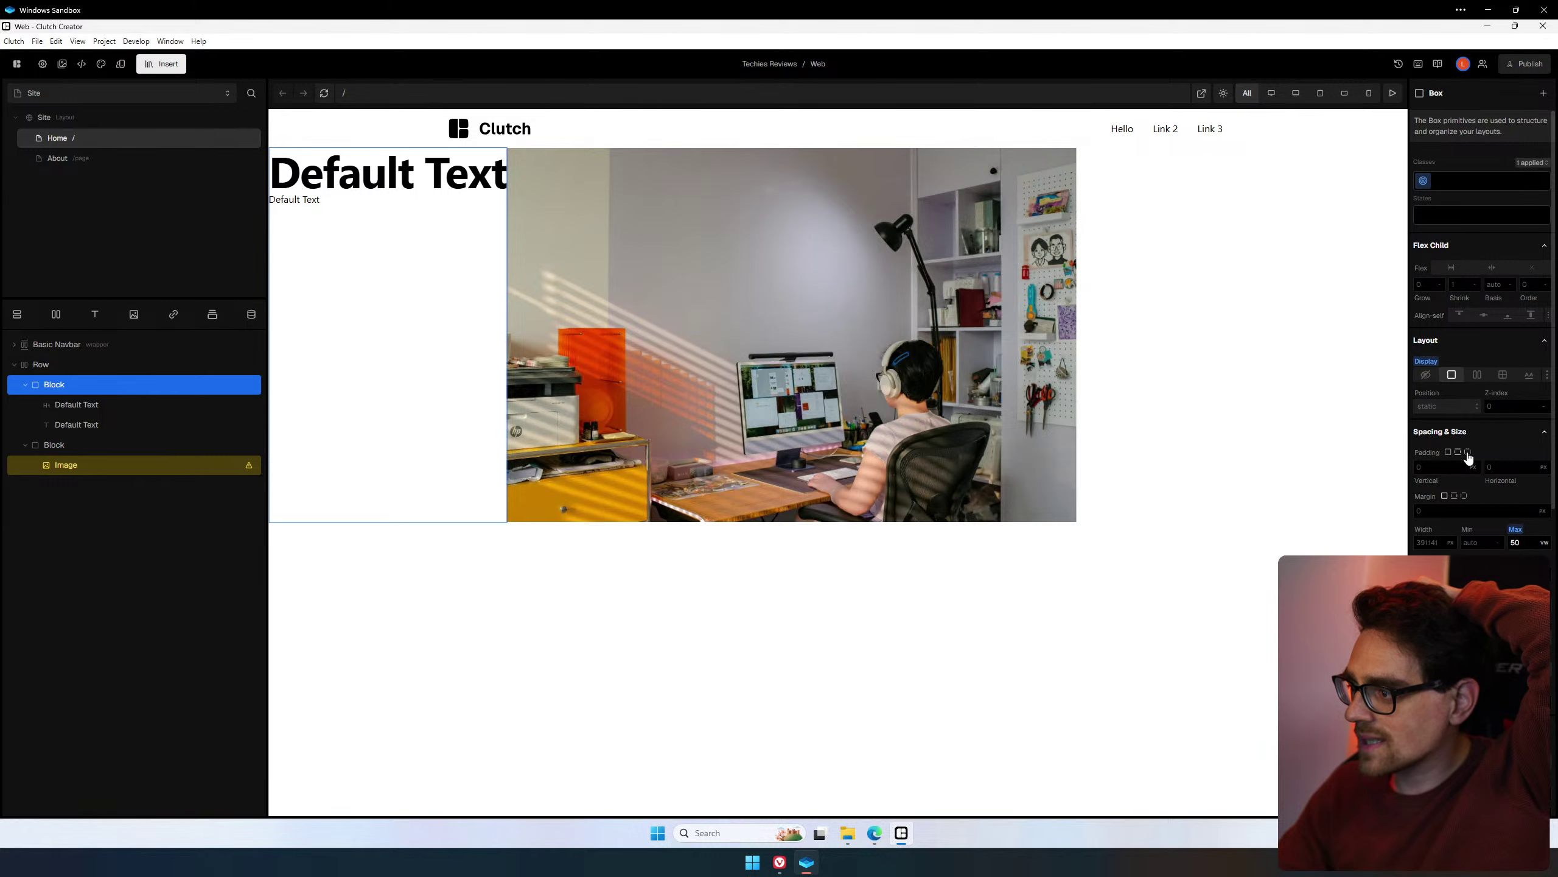
{"action": "left_click", "coordinate": [1467, 454]}
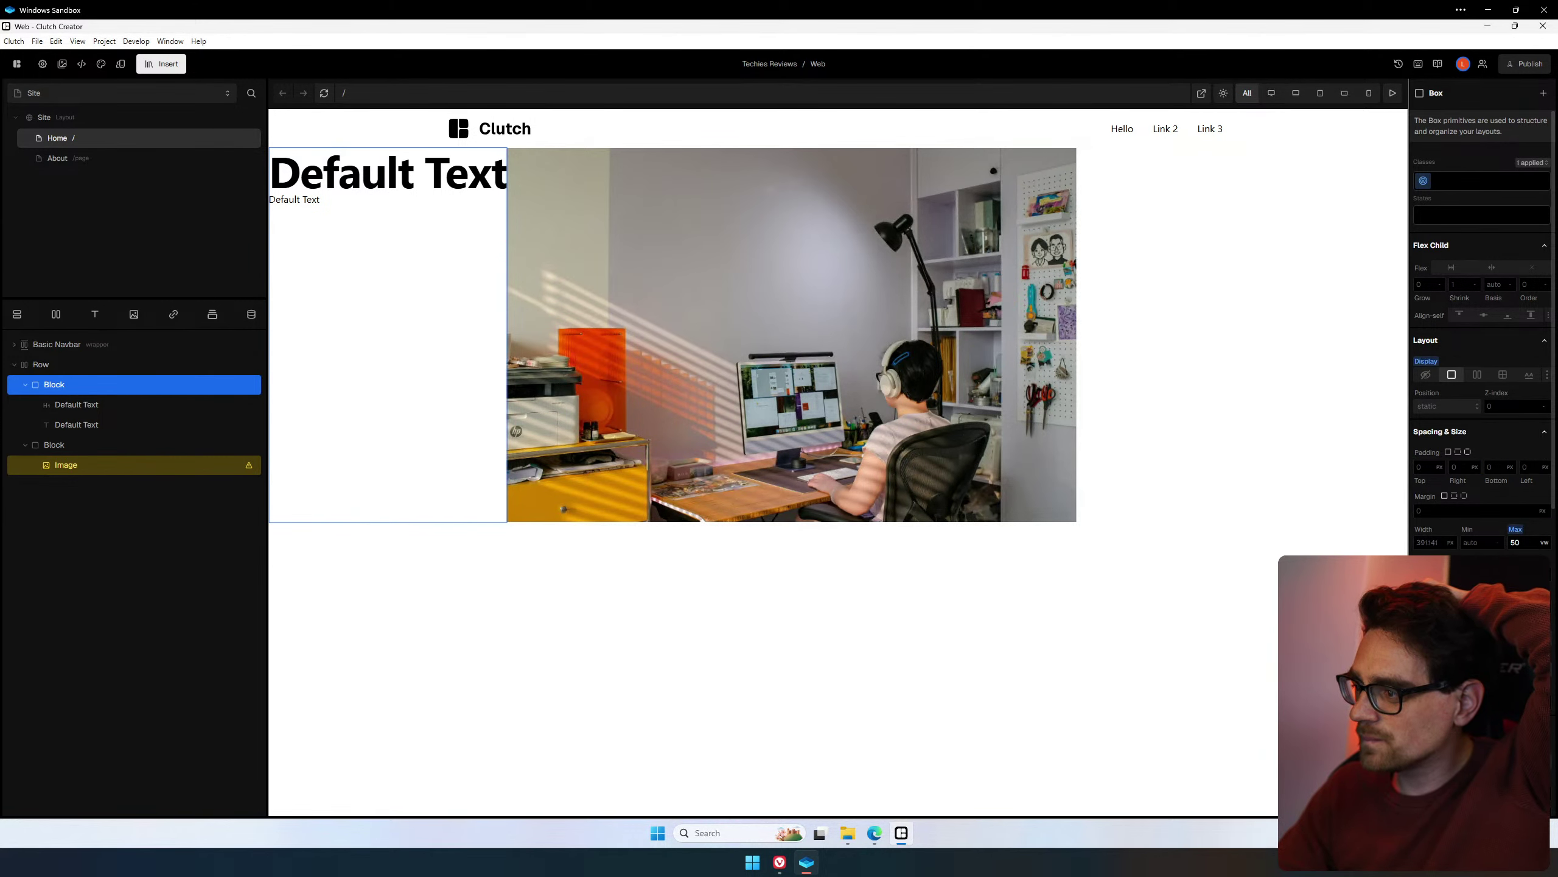
{"action": "left_click_drag", "start_coordinate": [1411, 466], "coordinate": [1162, 466]}
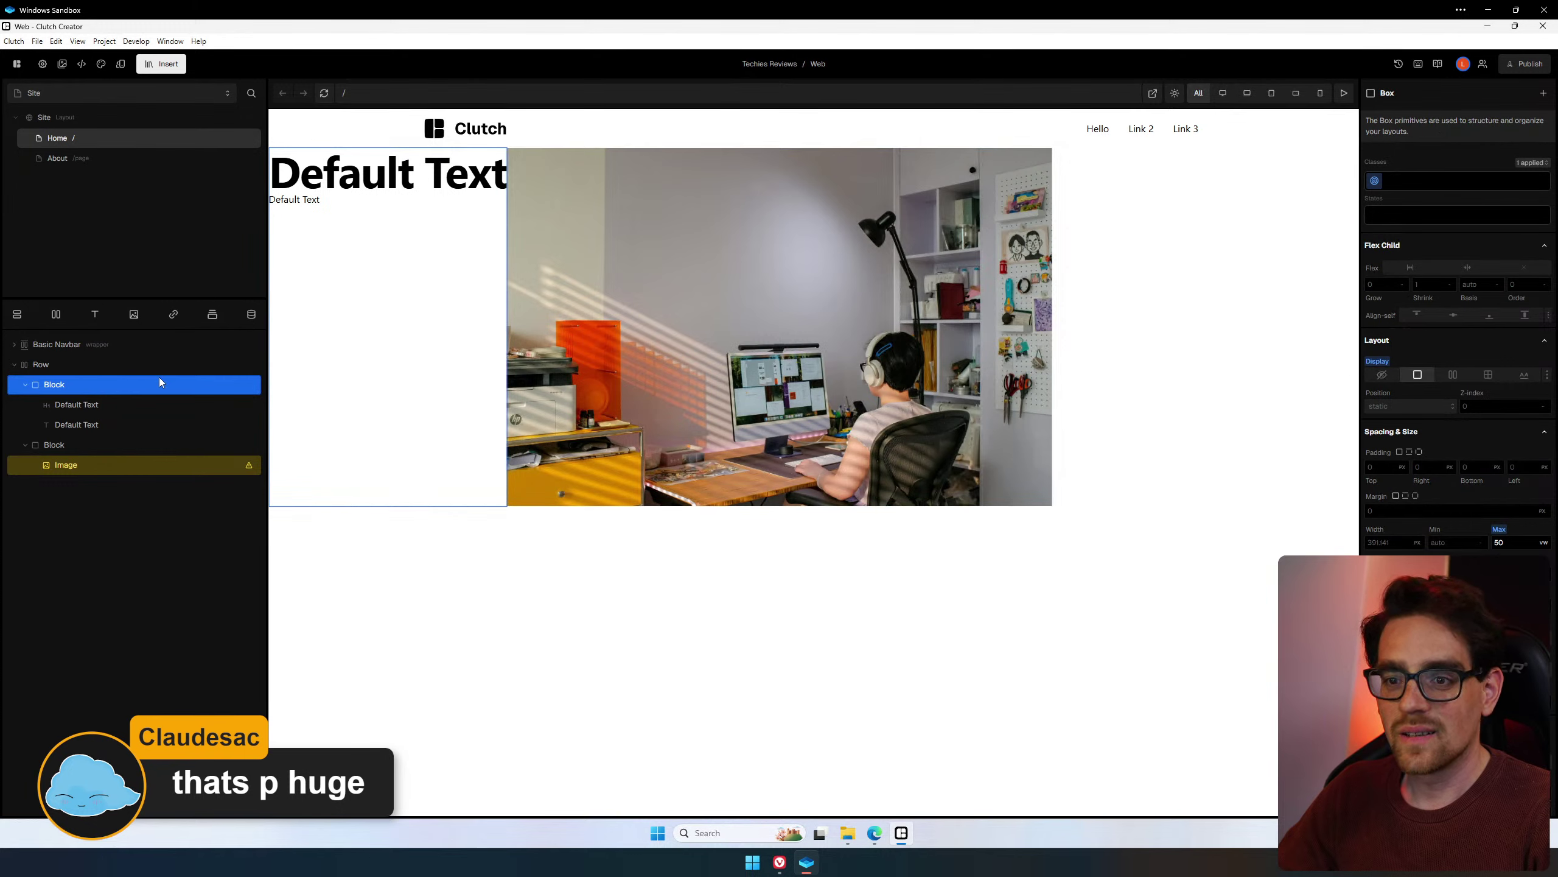
Set the width of the first Block, which contains the two text elements, to 50vw.
{"action": "left_click", "coordinate": [1510, 544]}
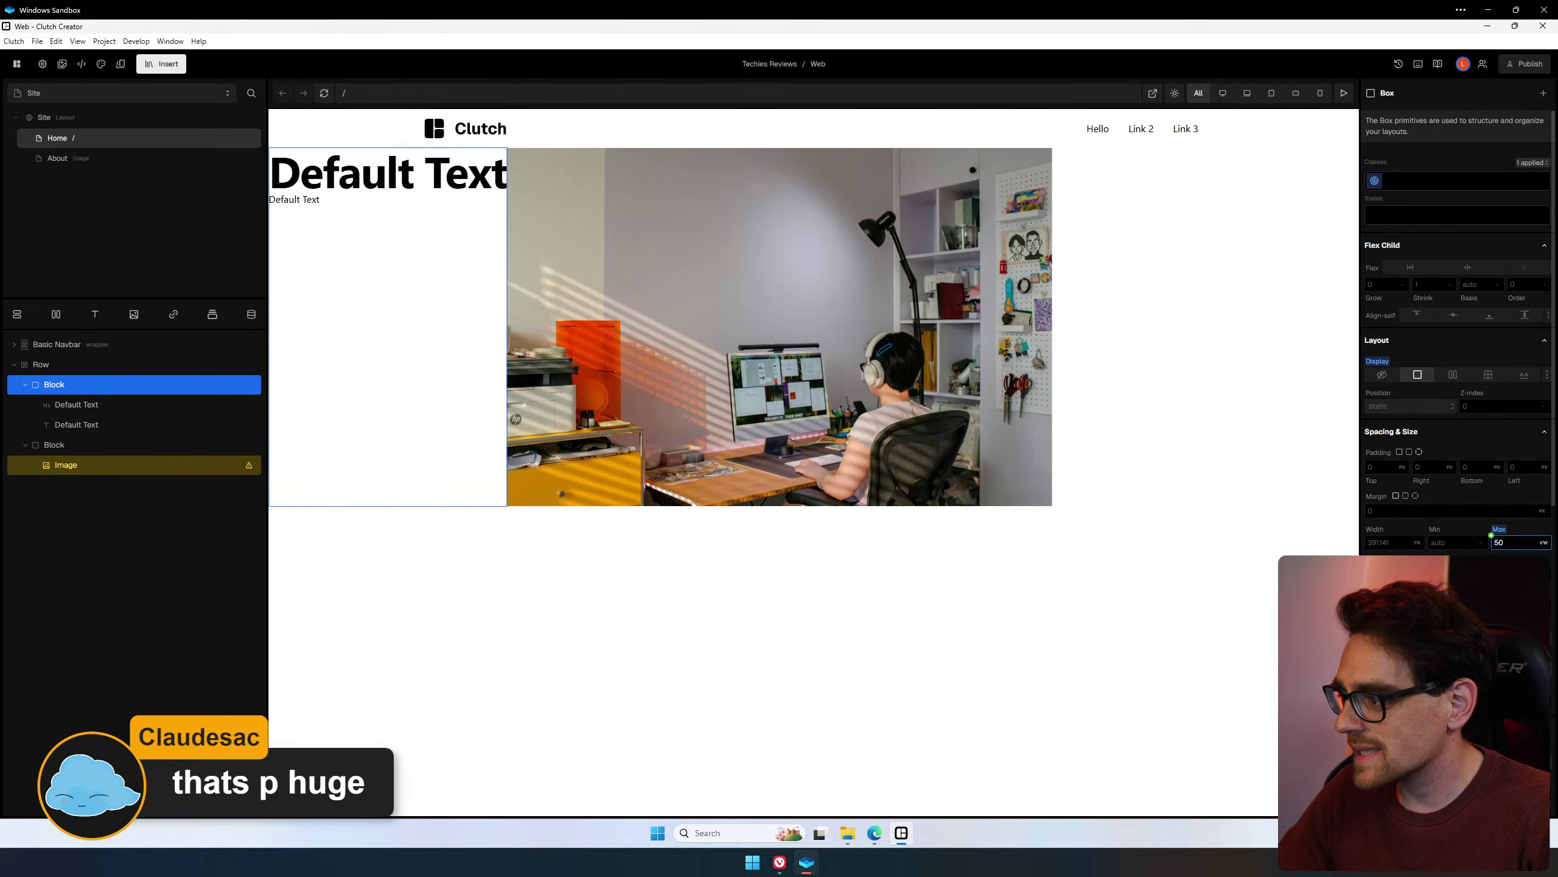
{"action": "left_click", "coordinate": [187, 446]}
{"action": "left_click", "coordinate": [182, 385]}
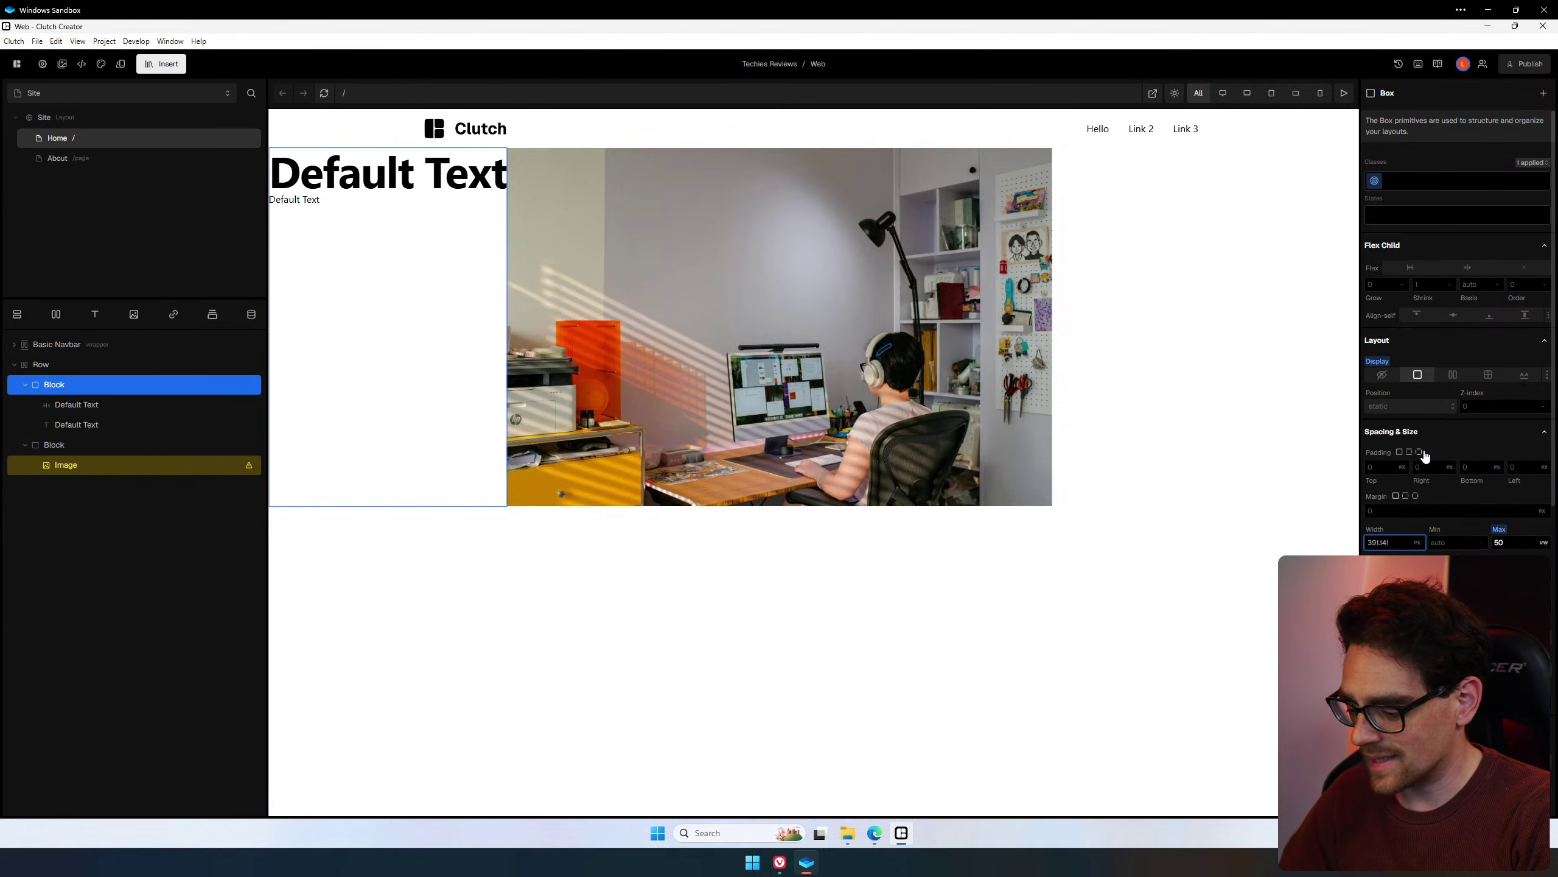
{"action": "type", "text": "%"}
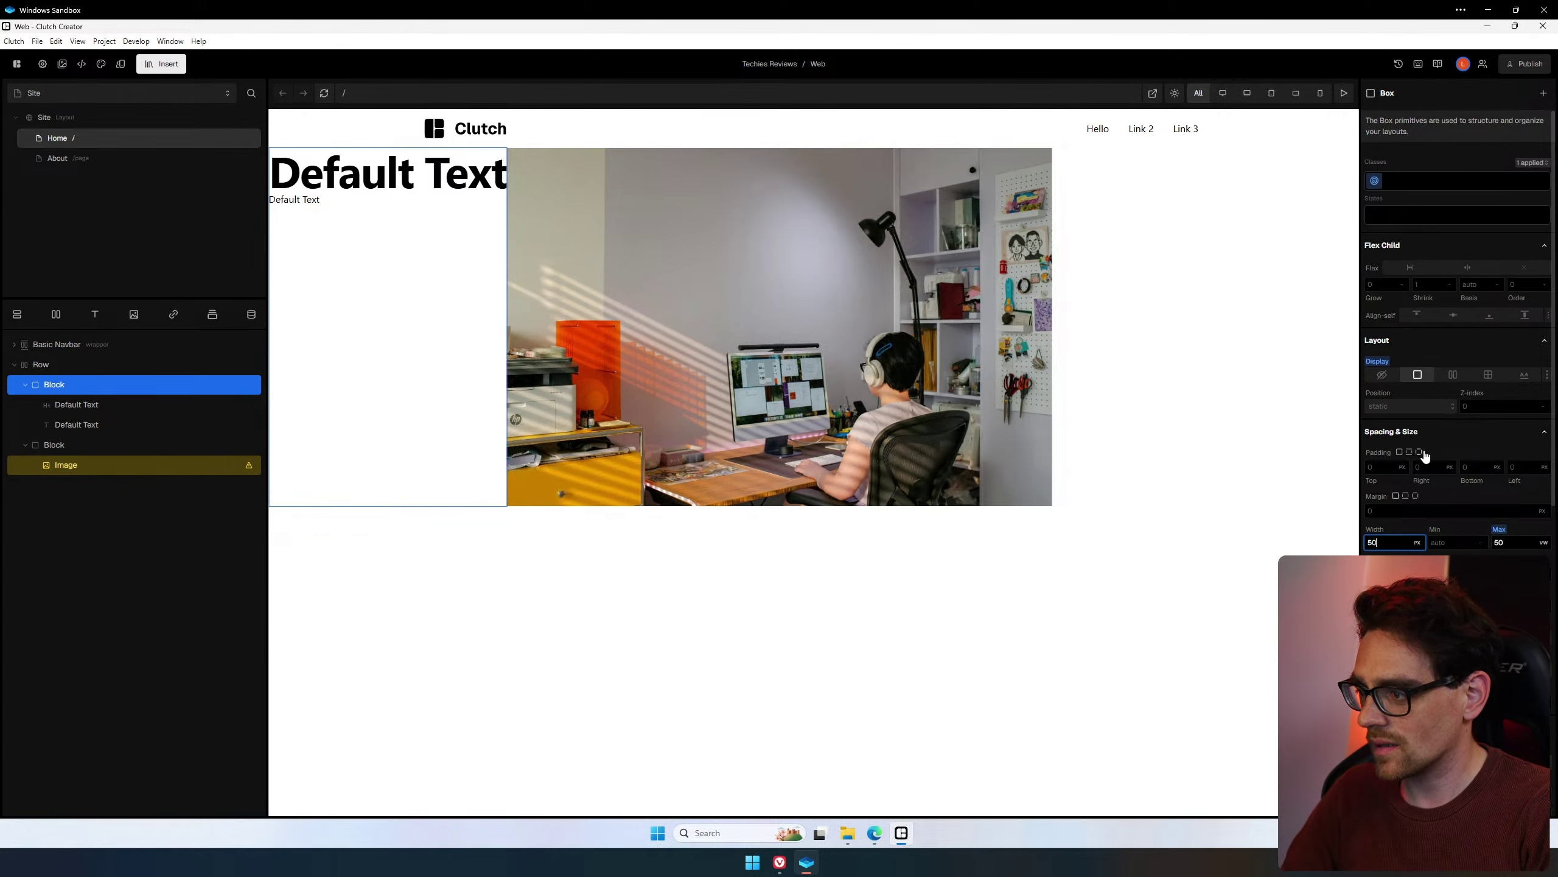
{"action": "key", "text": "Return"}
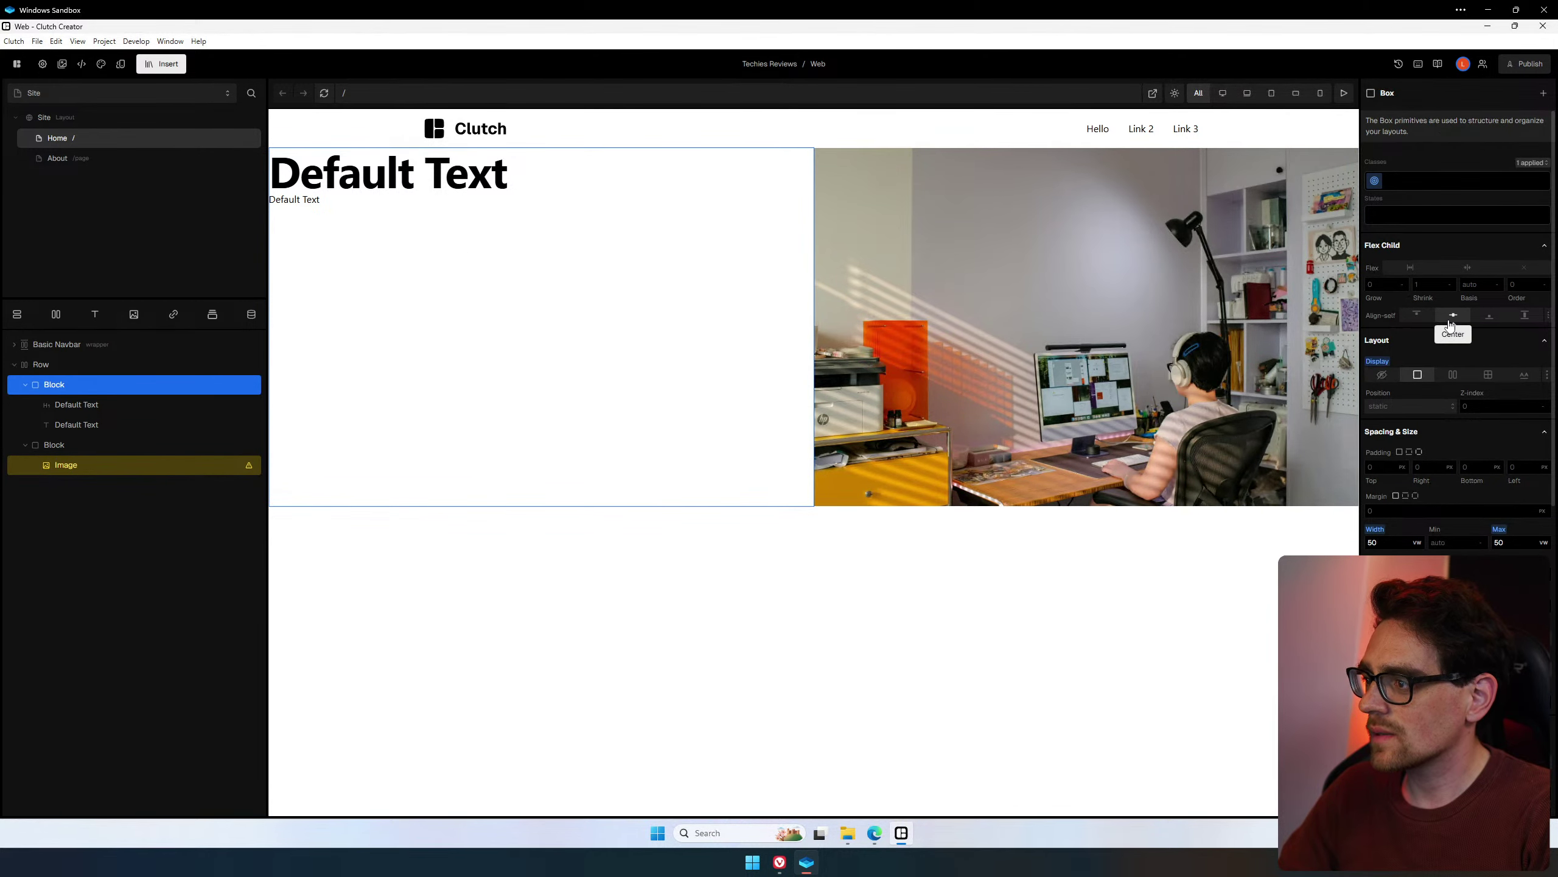
Make the first Block a flex column with its items aligned and justified to the center.
{"action": "left_click", "coordinate": [1452, 375]}
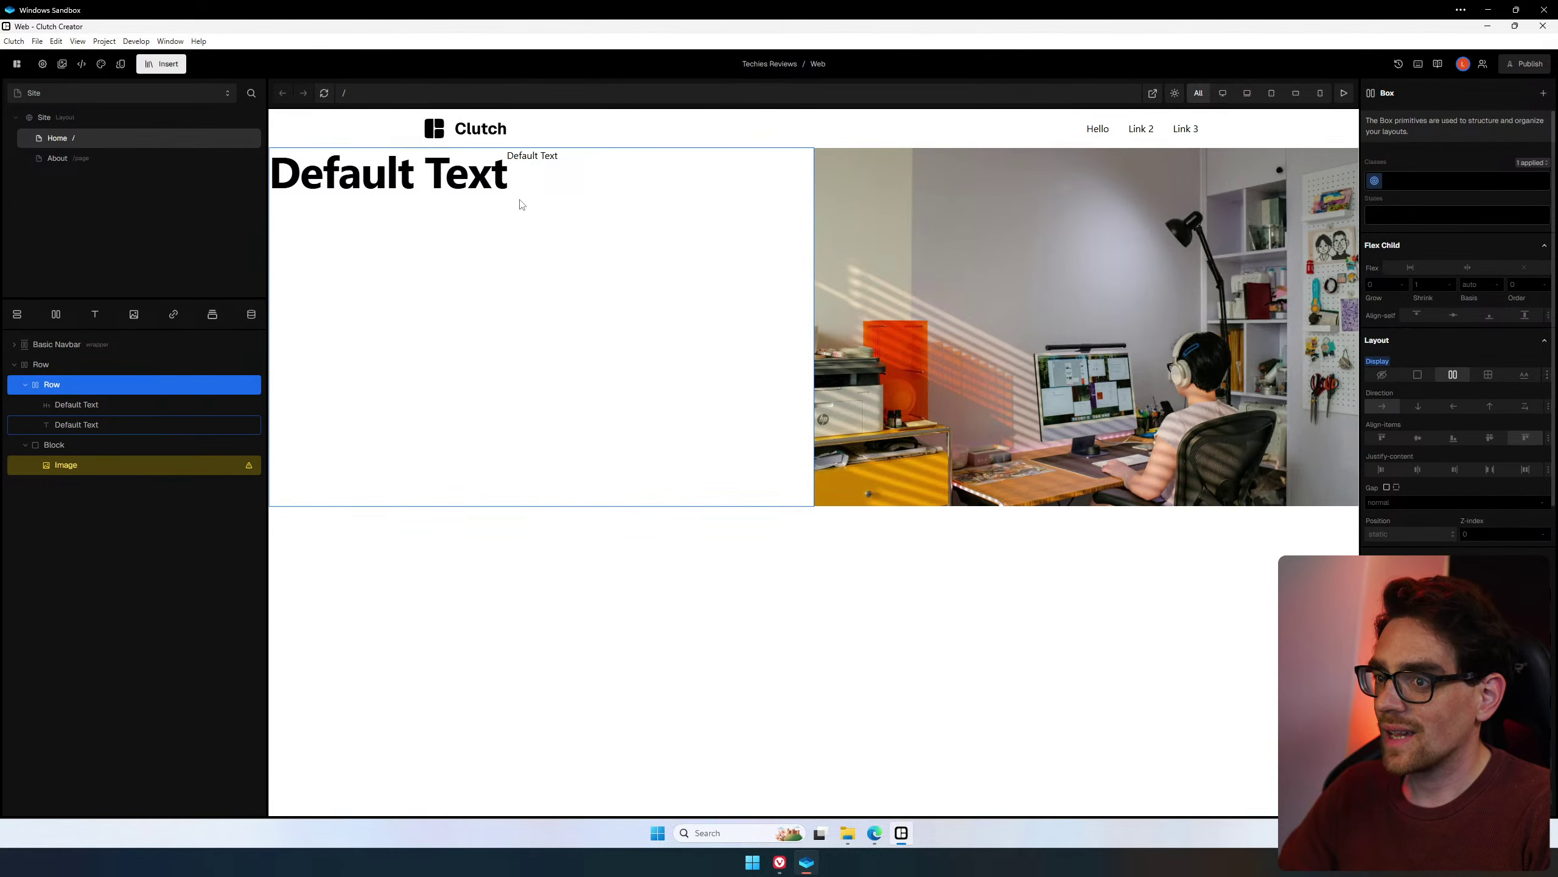
{"action": "left_click", "coordinate": [1417, 408]}
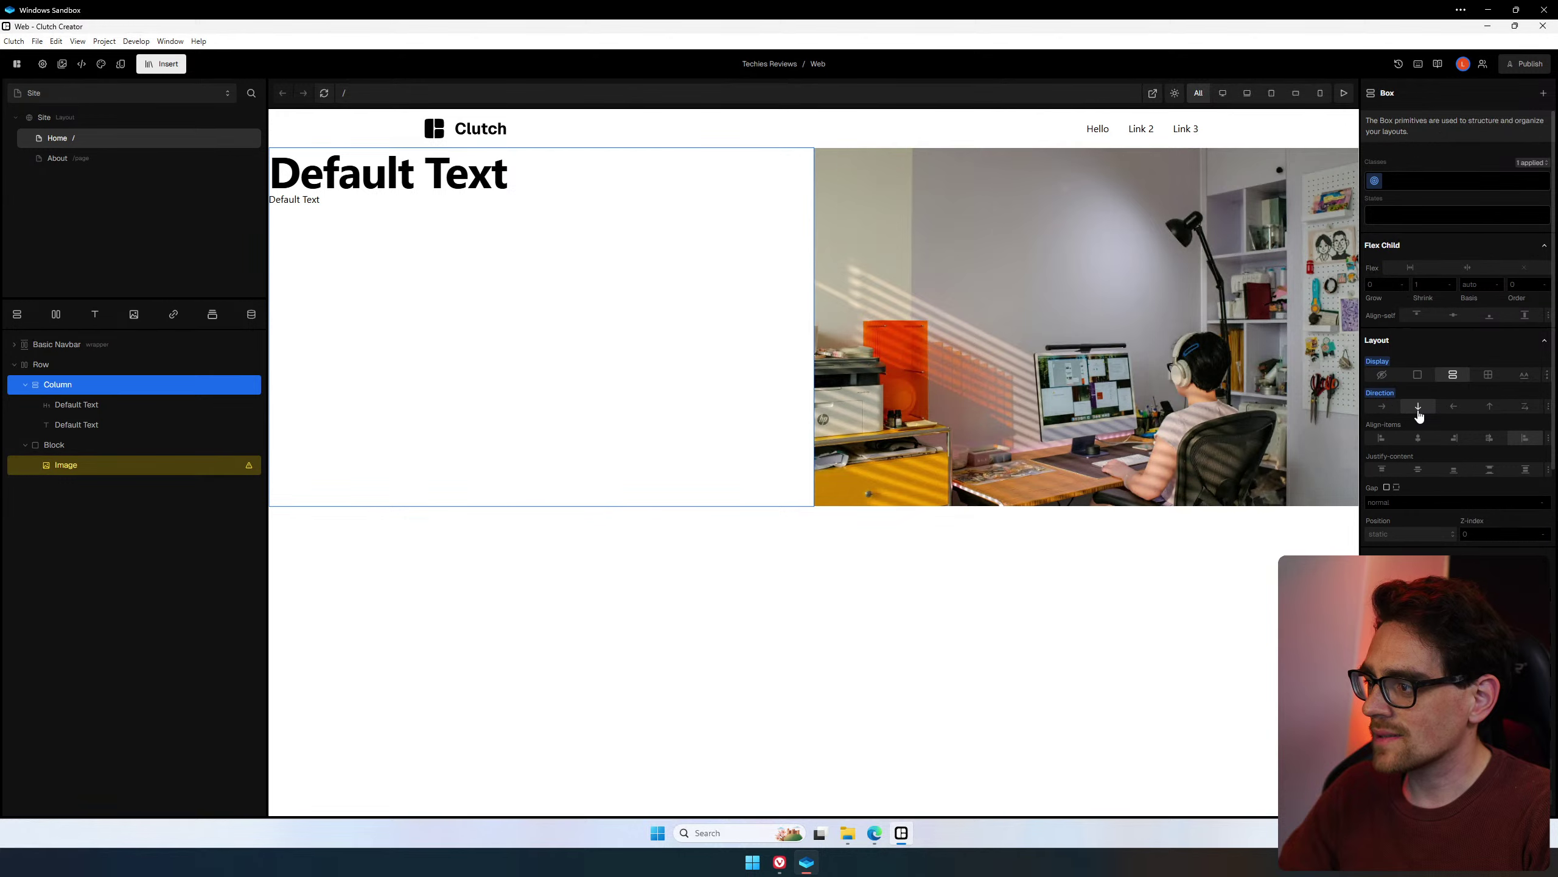
{"action": "left_click", "coordinate": [1417, 439]}
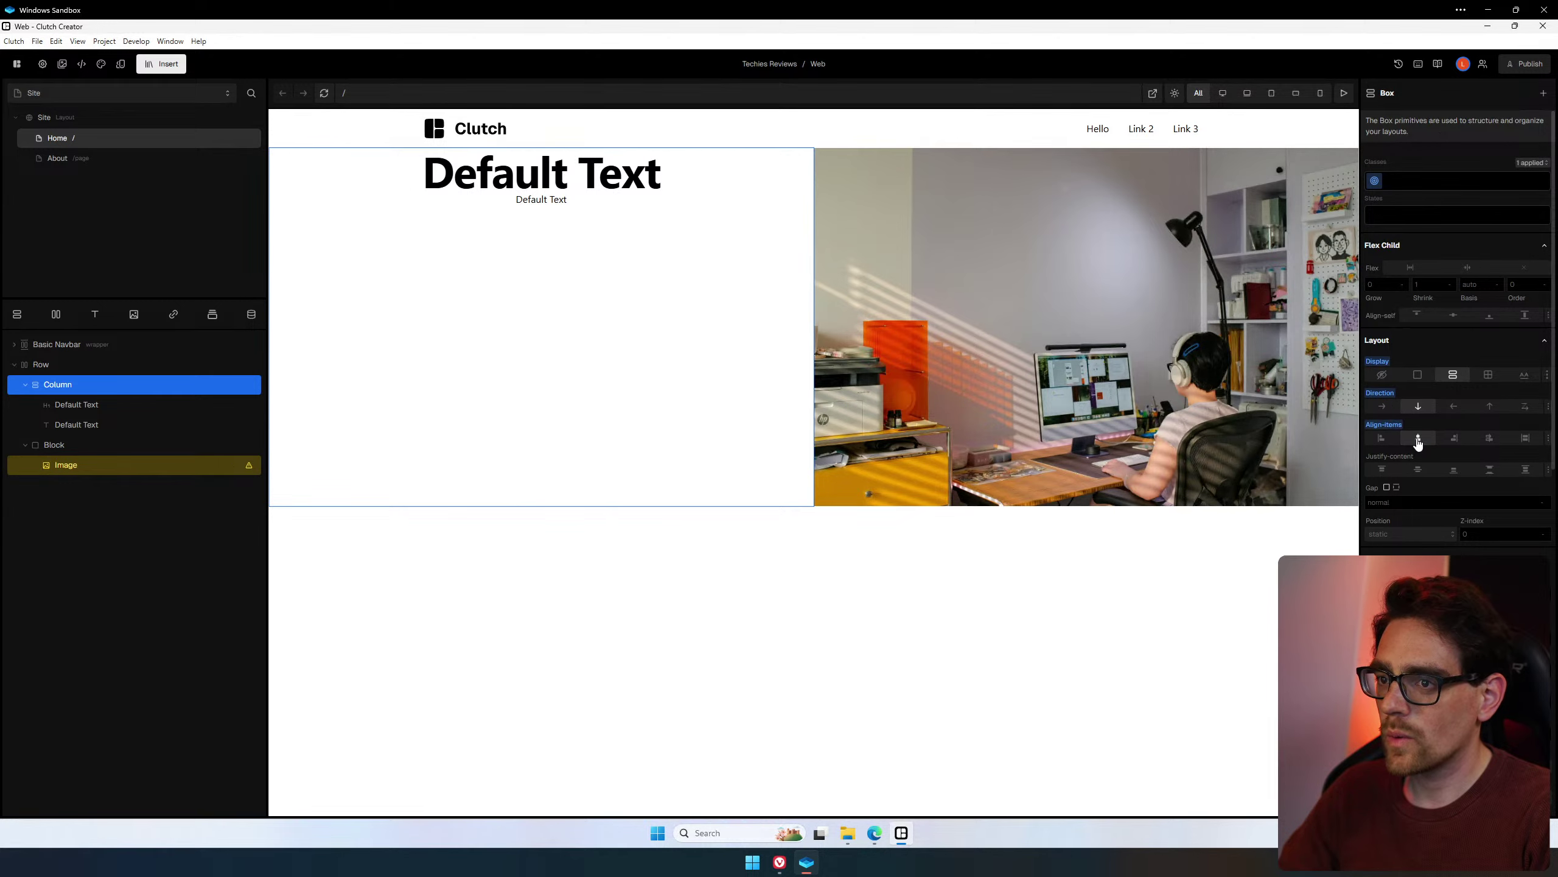
{"action": "left_click", "coordinate": [1417, 471]}
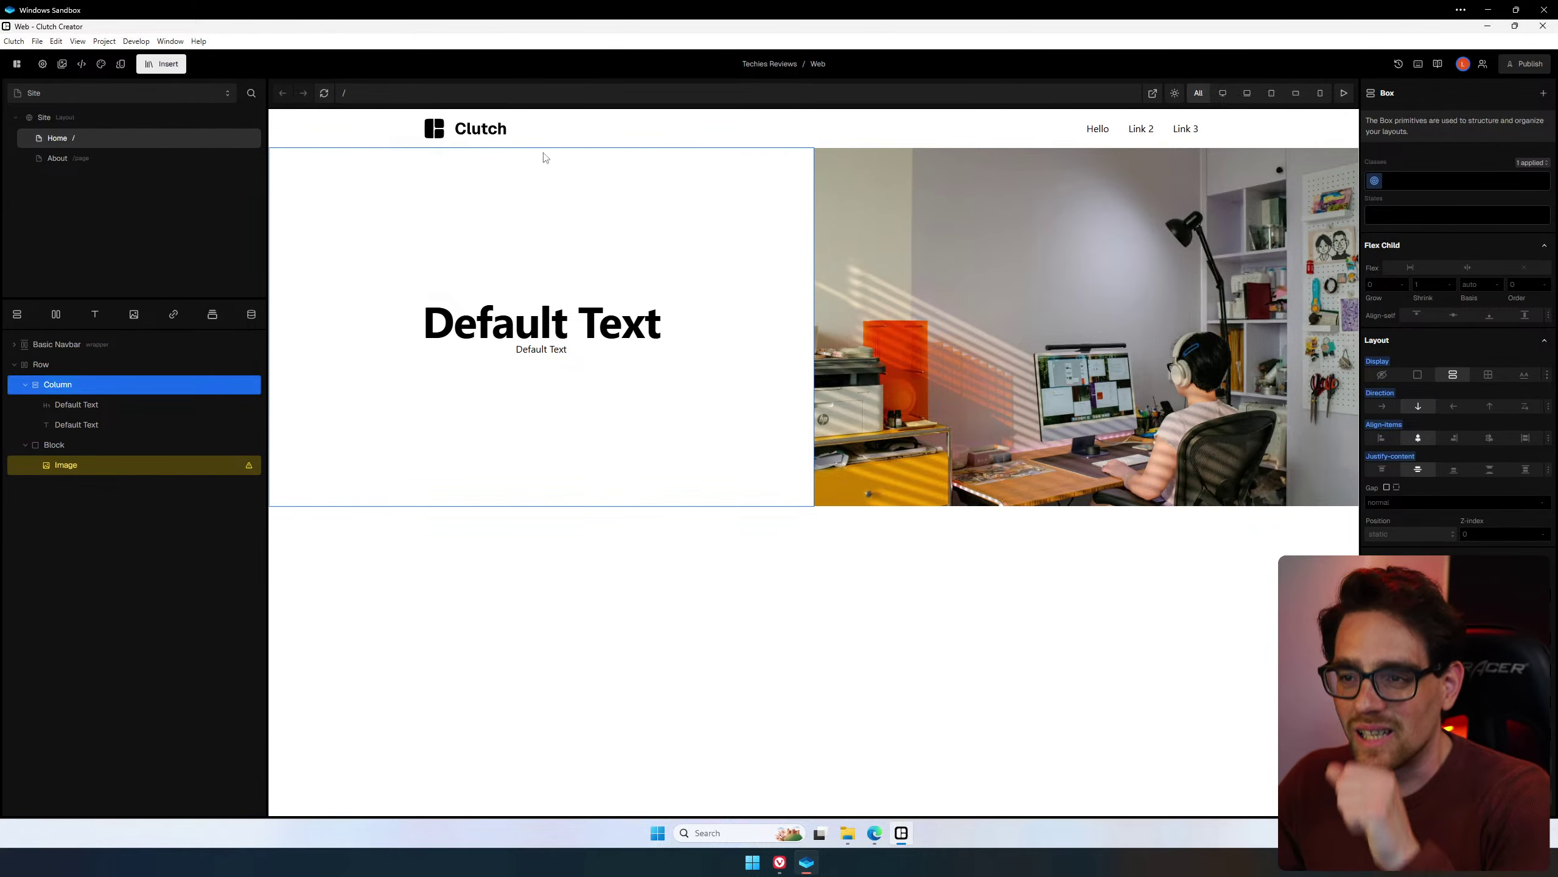
Inspect the heading text's auto-applied h1 style, its instance style options and the available classes.
{"action": "scroll", "coordinate": [1457, 369], "scroll_direction": "down", "scroll_amount": 3}
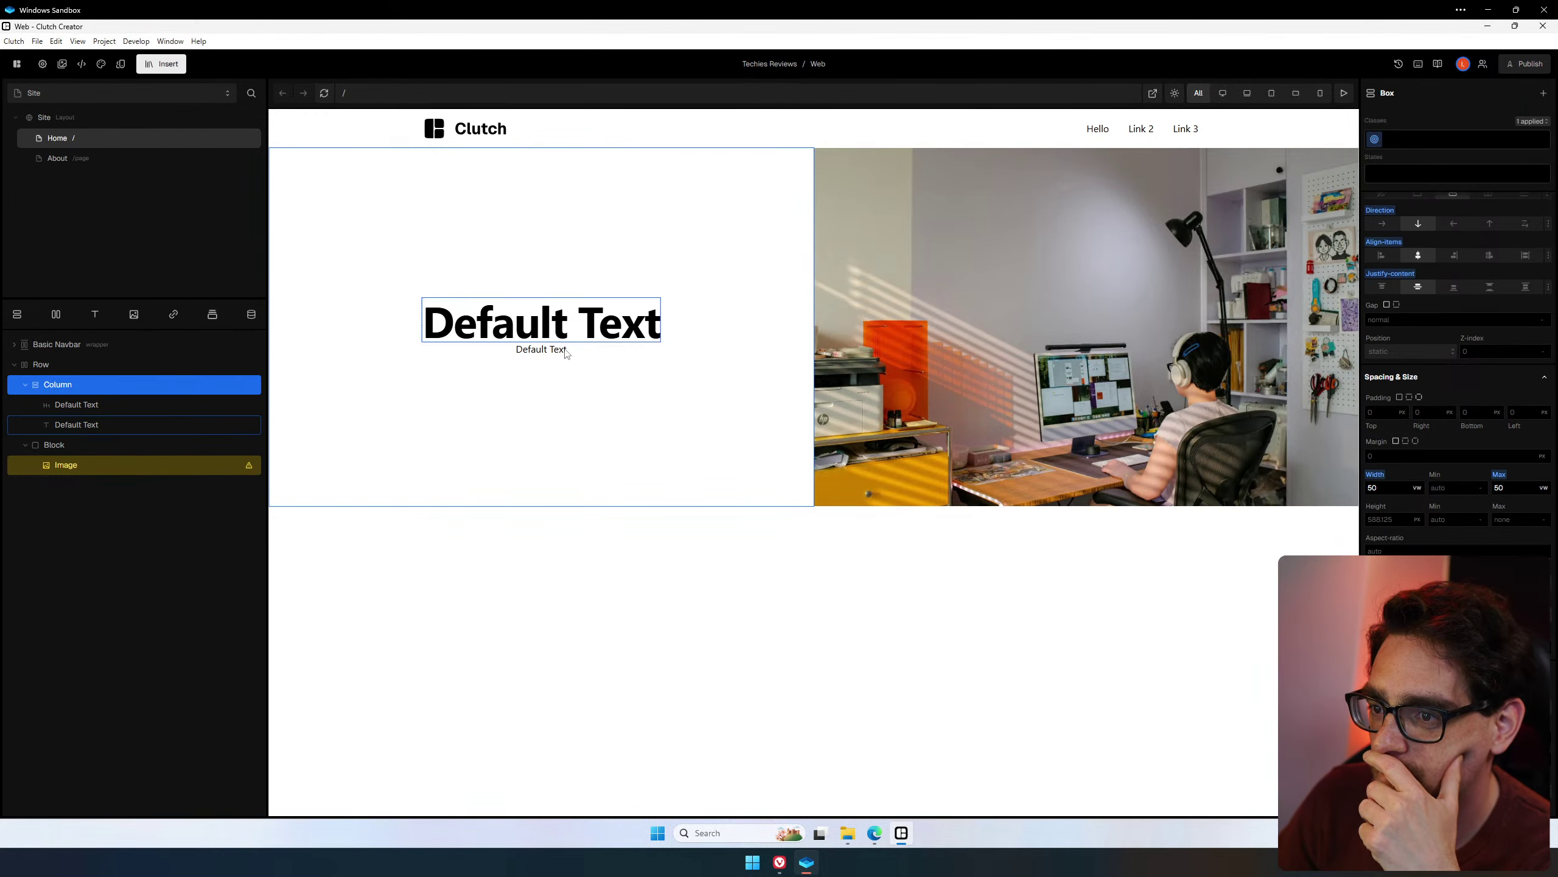
{"action": "left_click", "coordinate": [575, 330]}
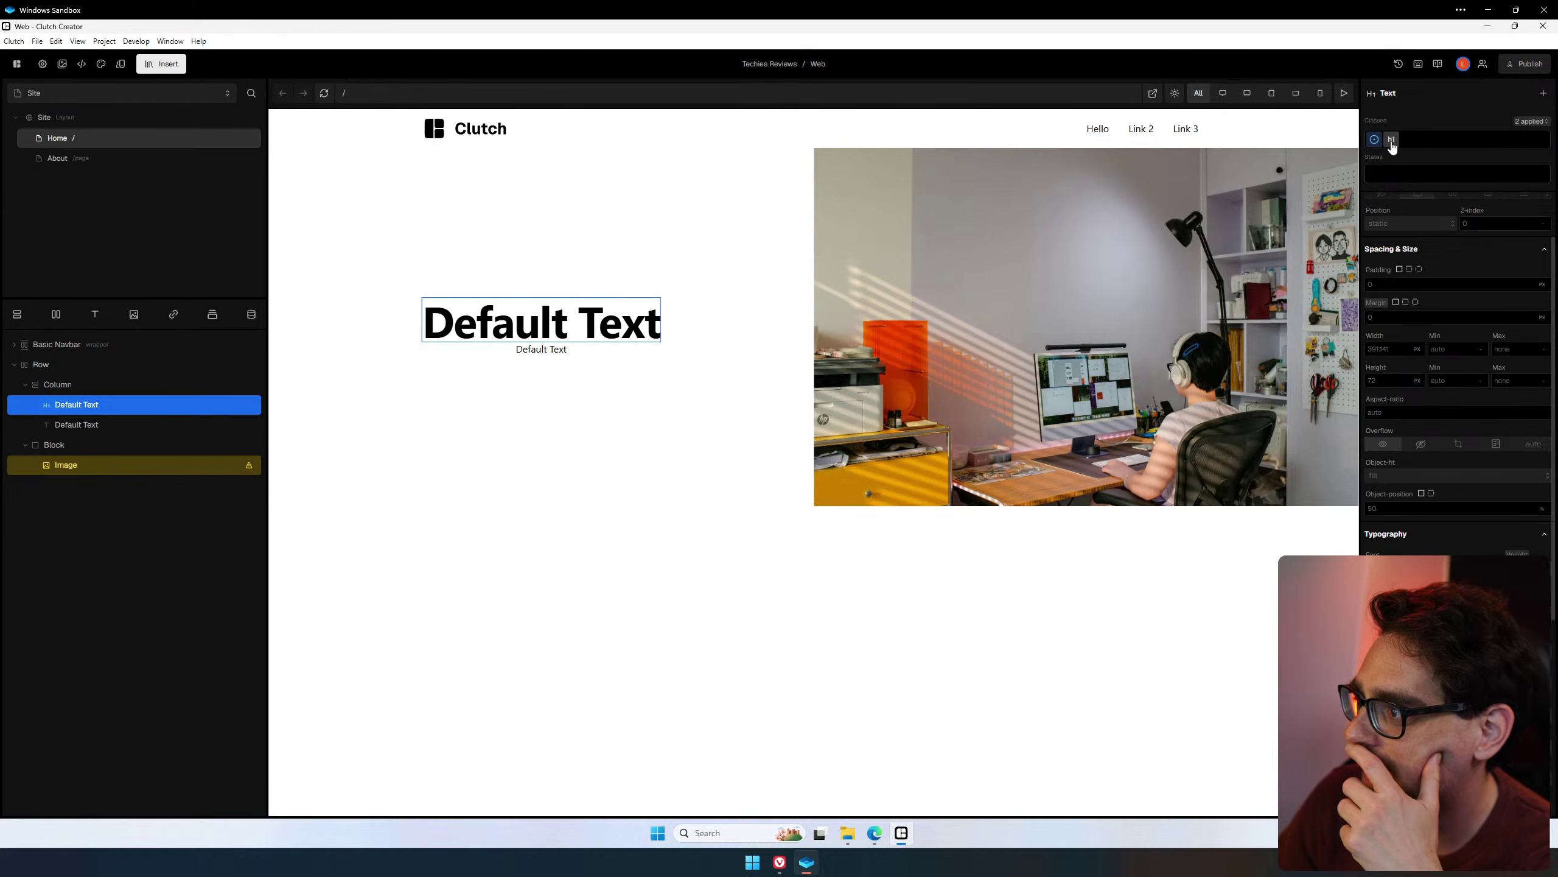
{"action": "mouse_move", "coordinate": [1392, 145]}
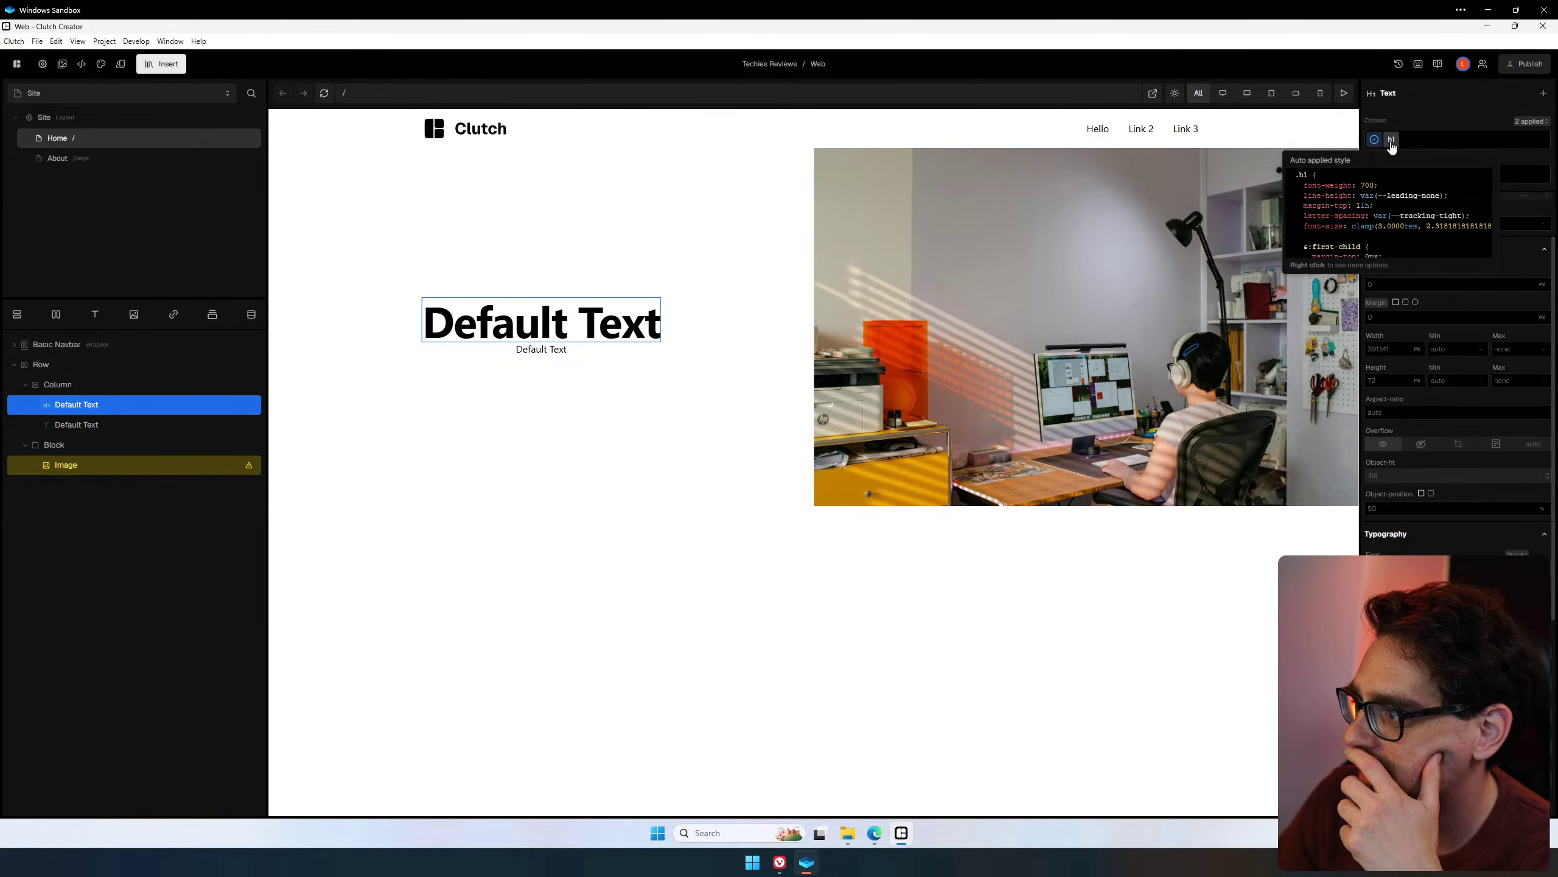
{"action": "right_click", "coordinate": [1386, 140]}
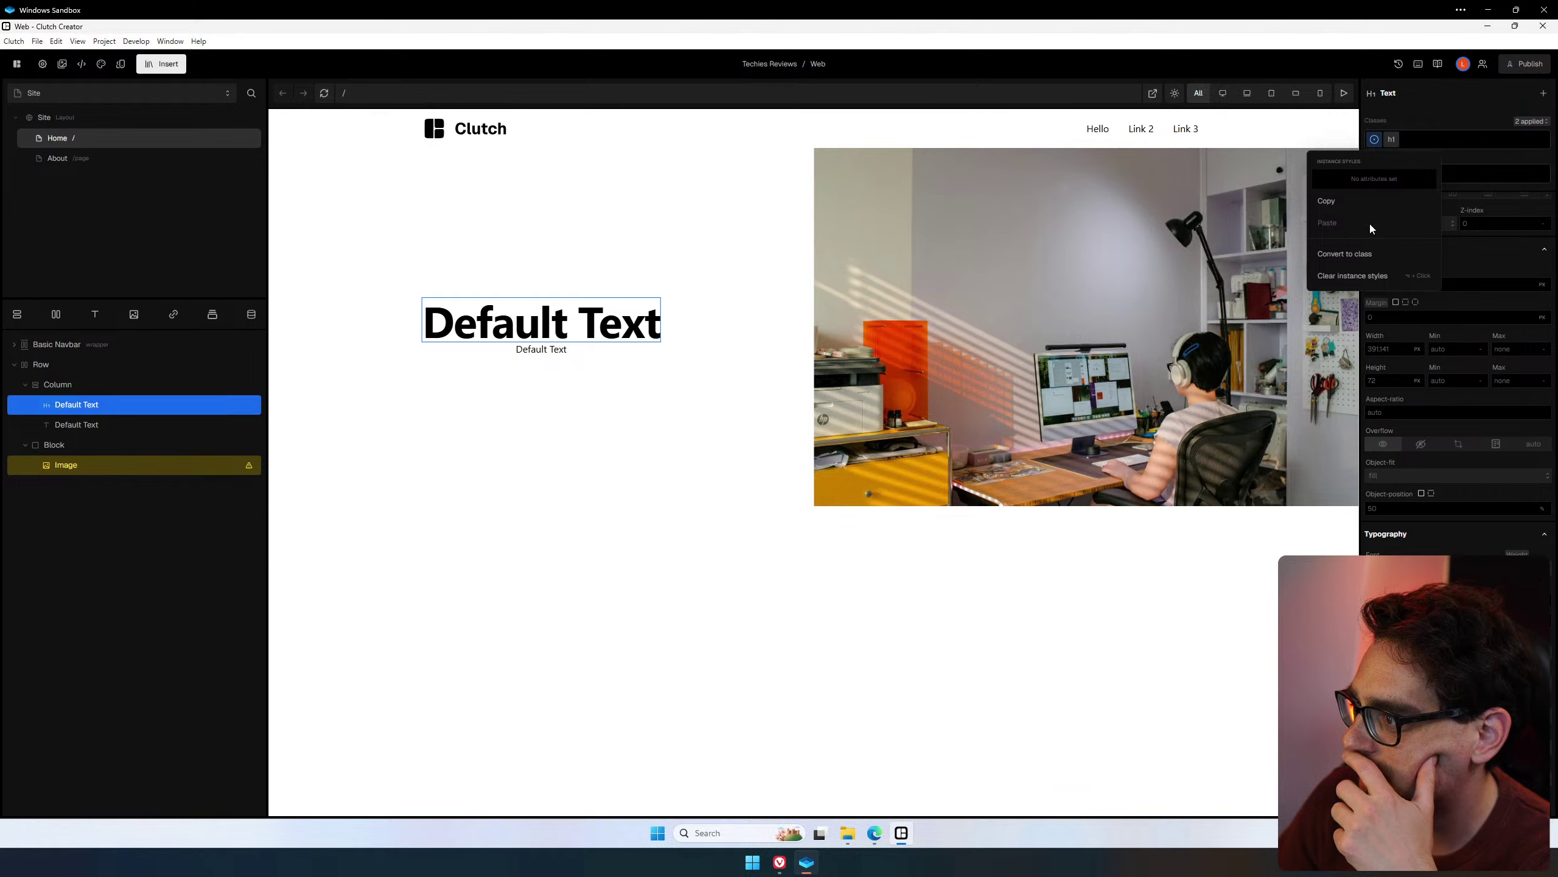
{"action": "left_click", "coordinate": [1396, 145]}
{"action": "left_click", "coordinate": [1413, 139]}
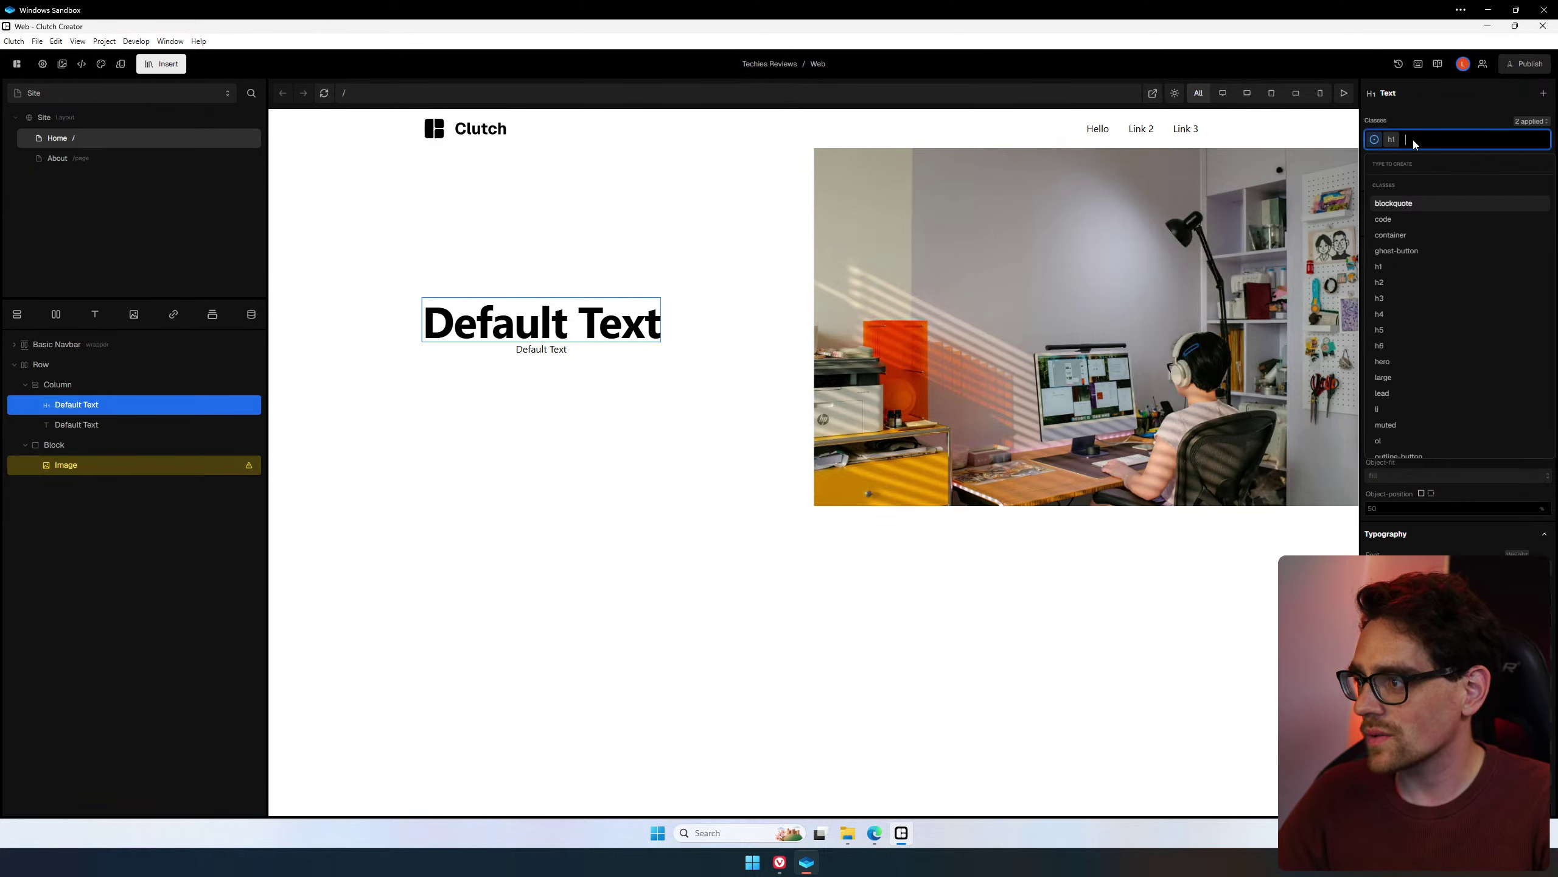
Insert the word "Highlight" into the heading so it reads "Default Highlight Text".
{"action": "left_click", "coordinate": [588, 330]}
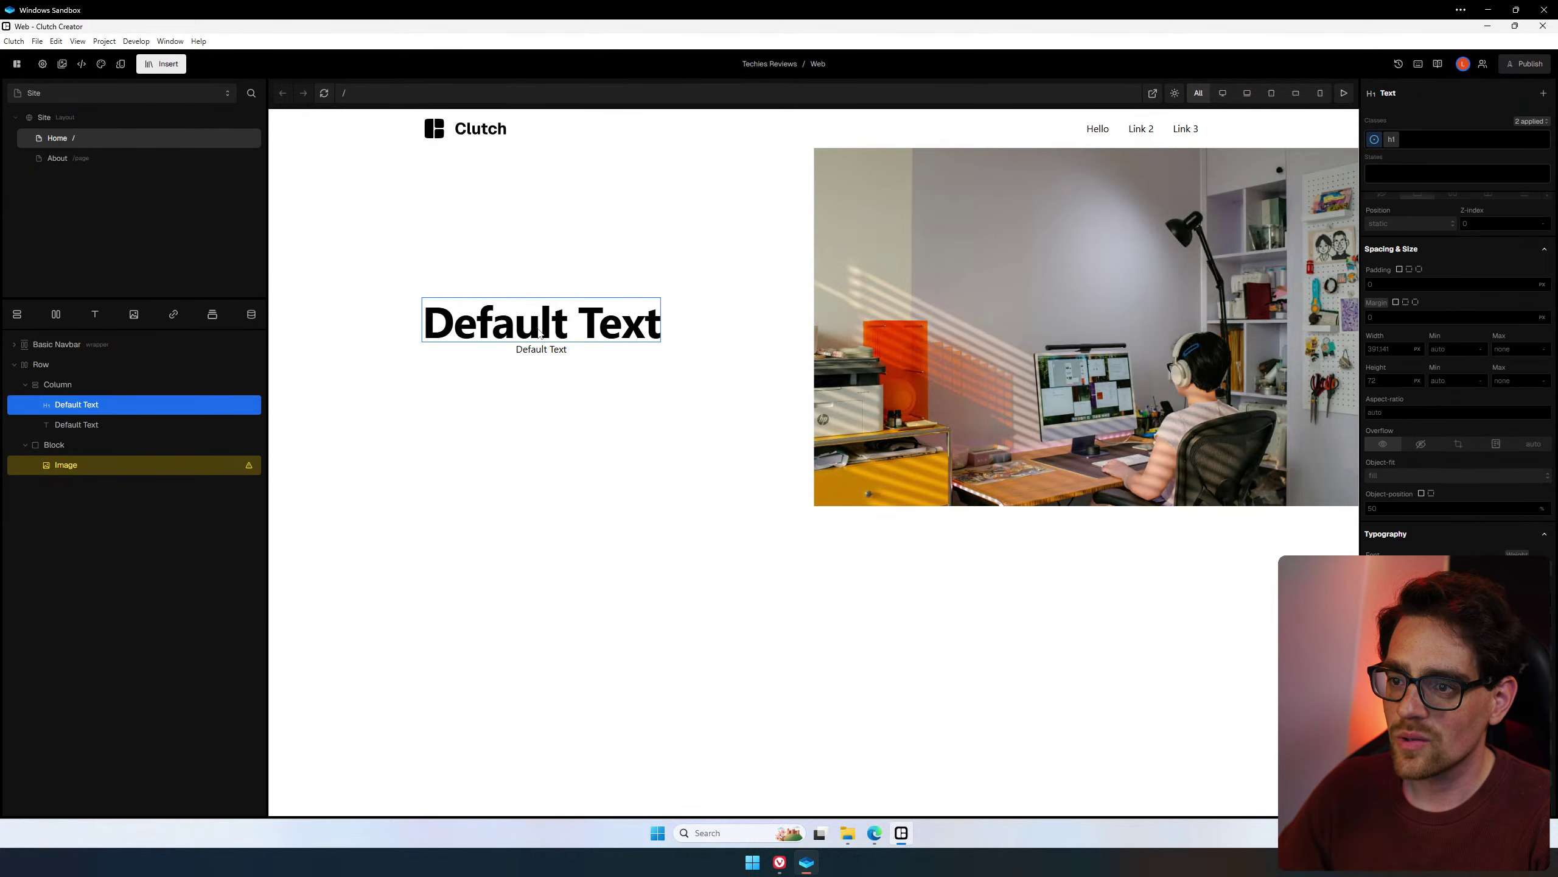
{"action": "double_click", "coordinate": [588, 330]}
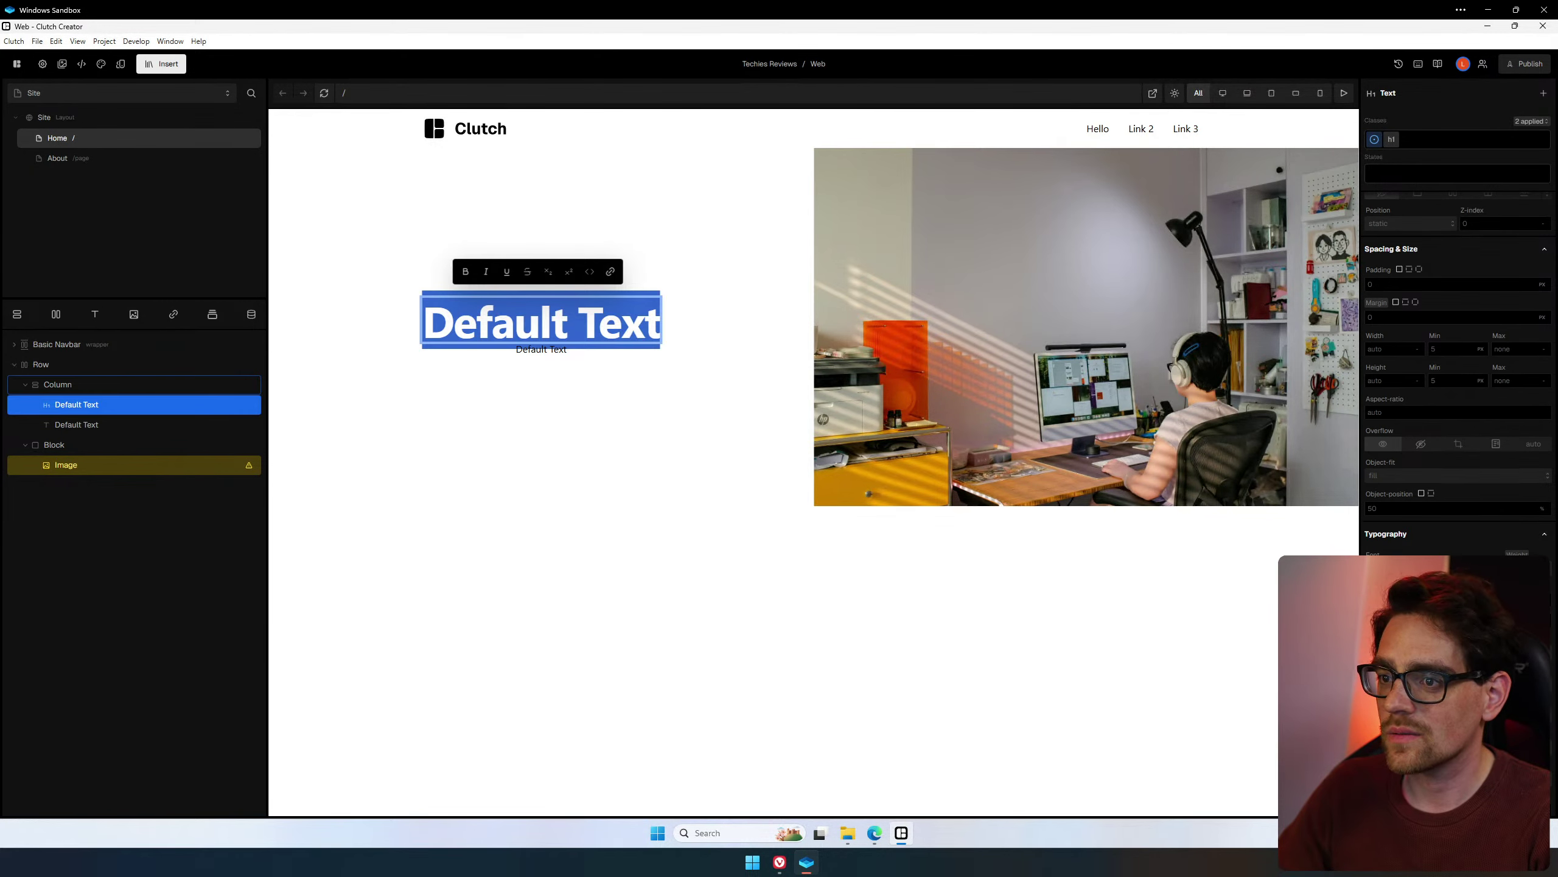
{"action": "left_click", "coordinate": [566, 328]}
{"action": "type", "text": "Highli"}
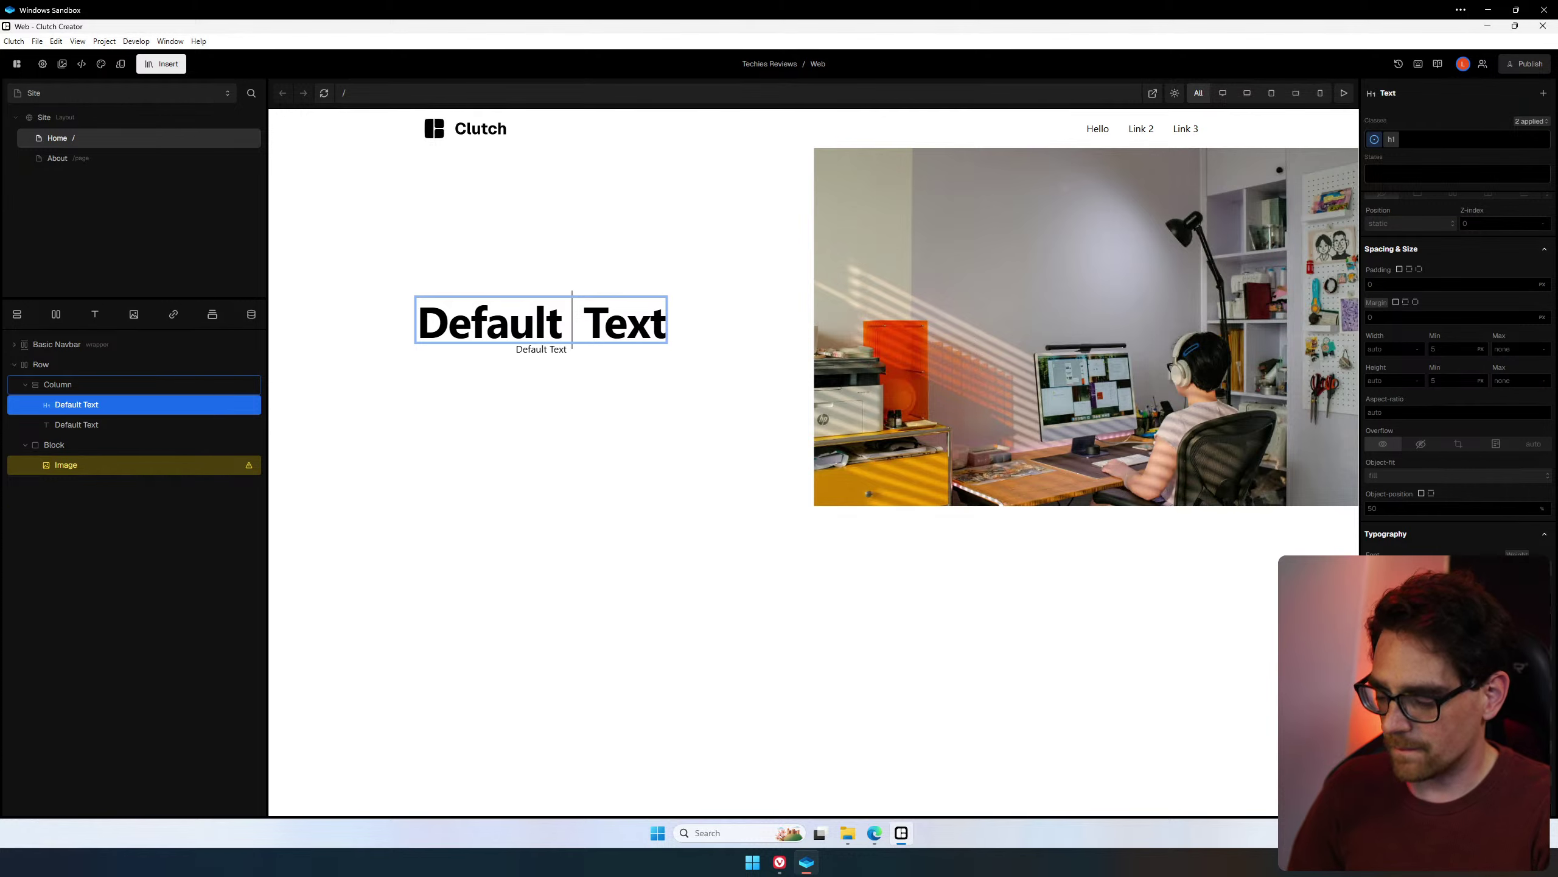
{"action": "type", "text": "ght"}
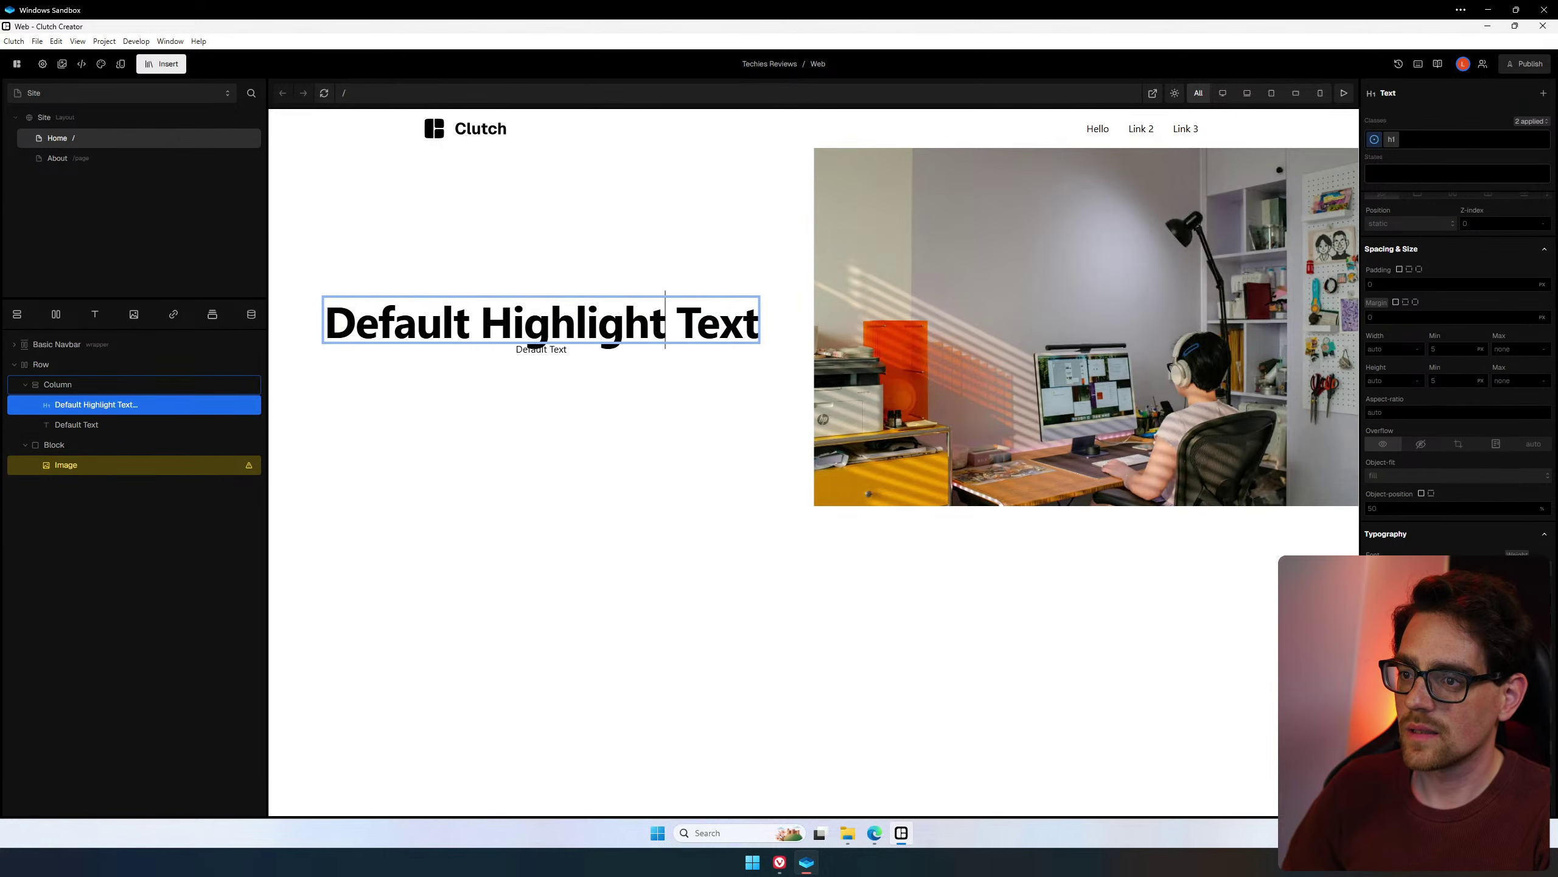
Try inline code formatting on the word "Highlight" in the heading, and remove it again.
{"action": "double_click", "coordinate": [566, 328]}
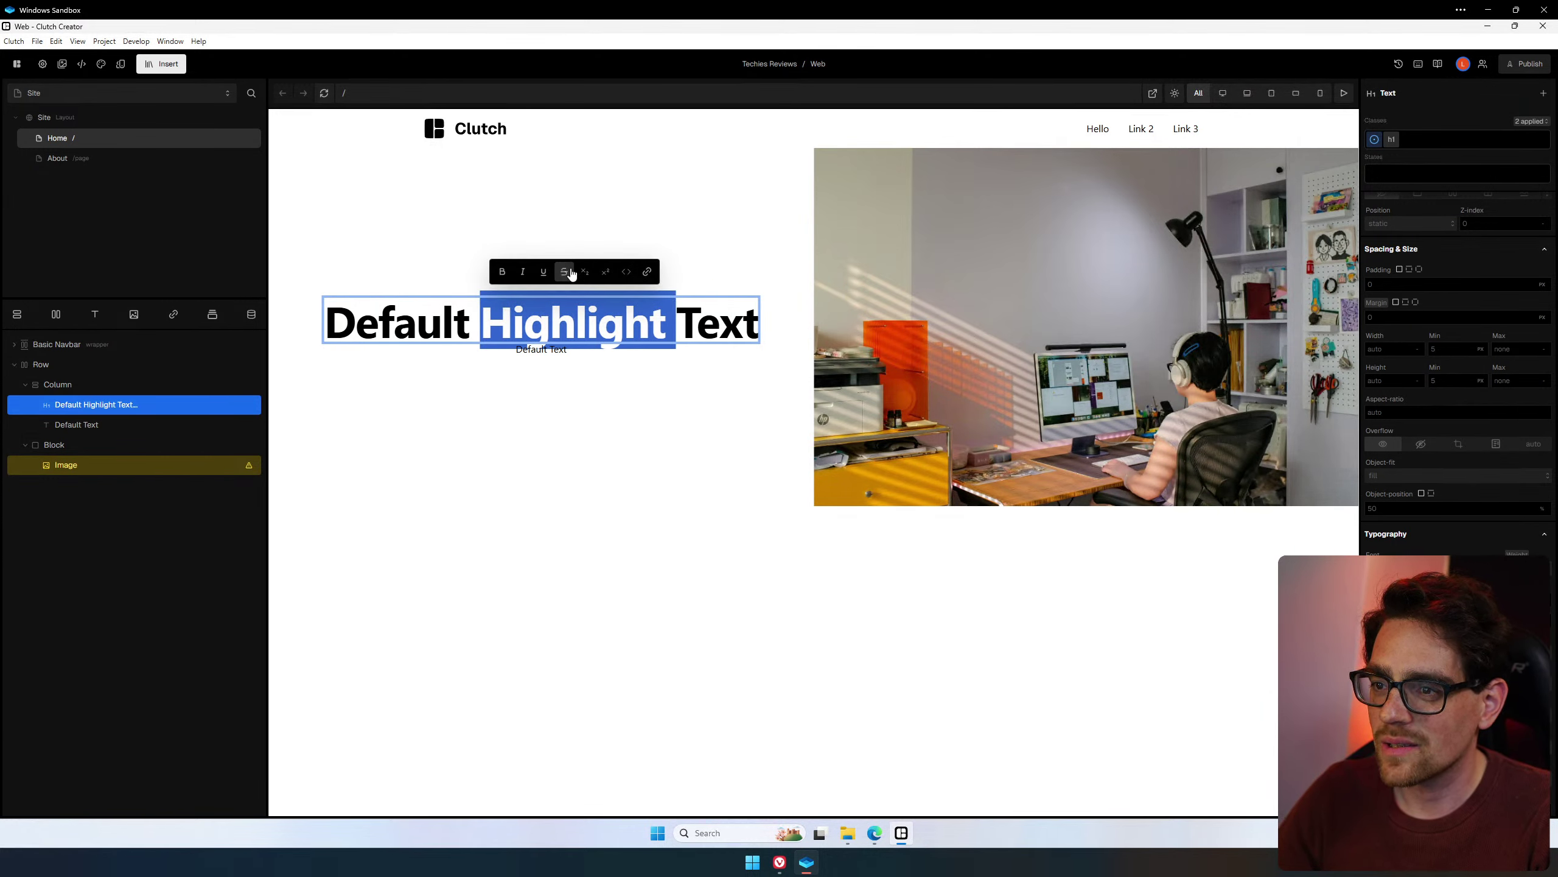
{"action": "left_click", "coordinate": [627, 273]}
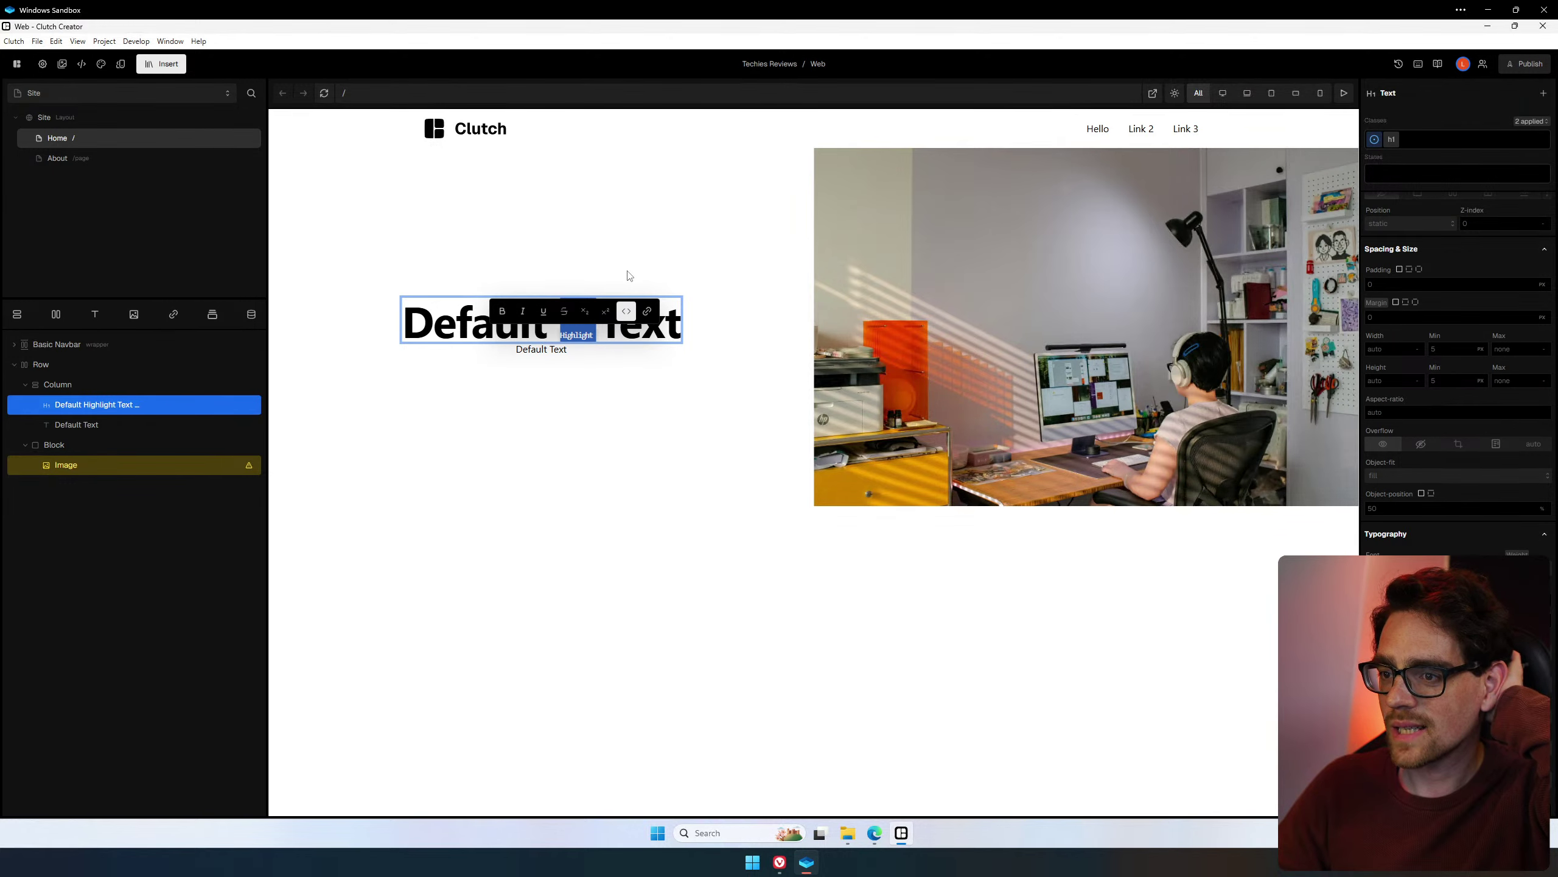
{"action": "left_click", "coordinate": [626, 311]}
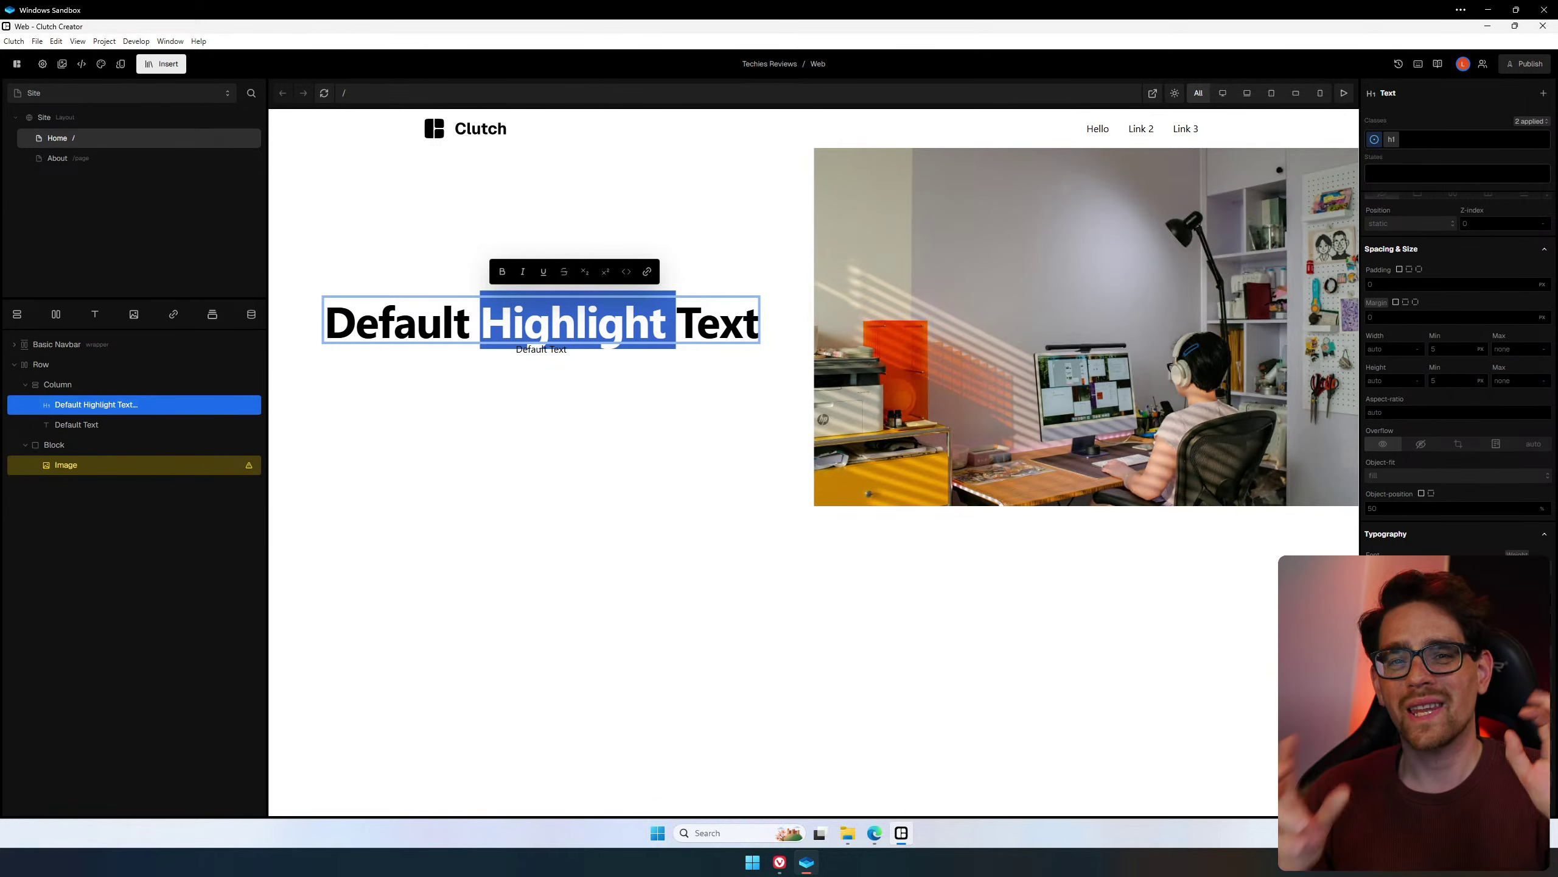
{"action": "left_click", "coordinate": [479, 319]}
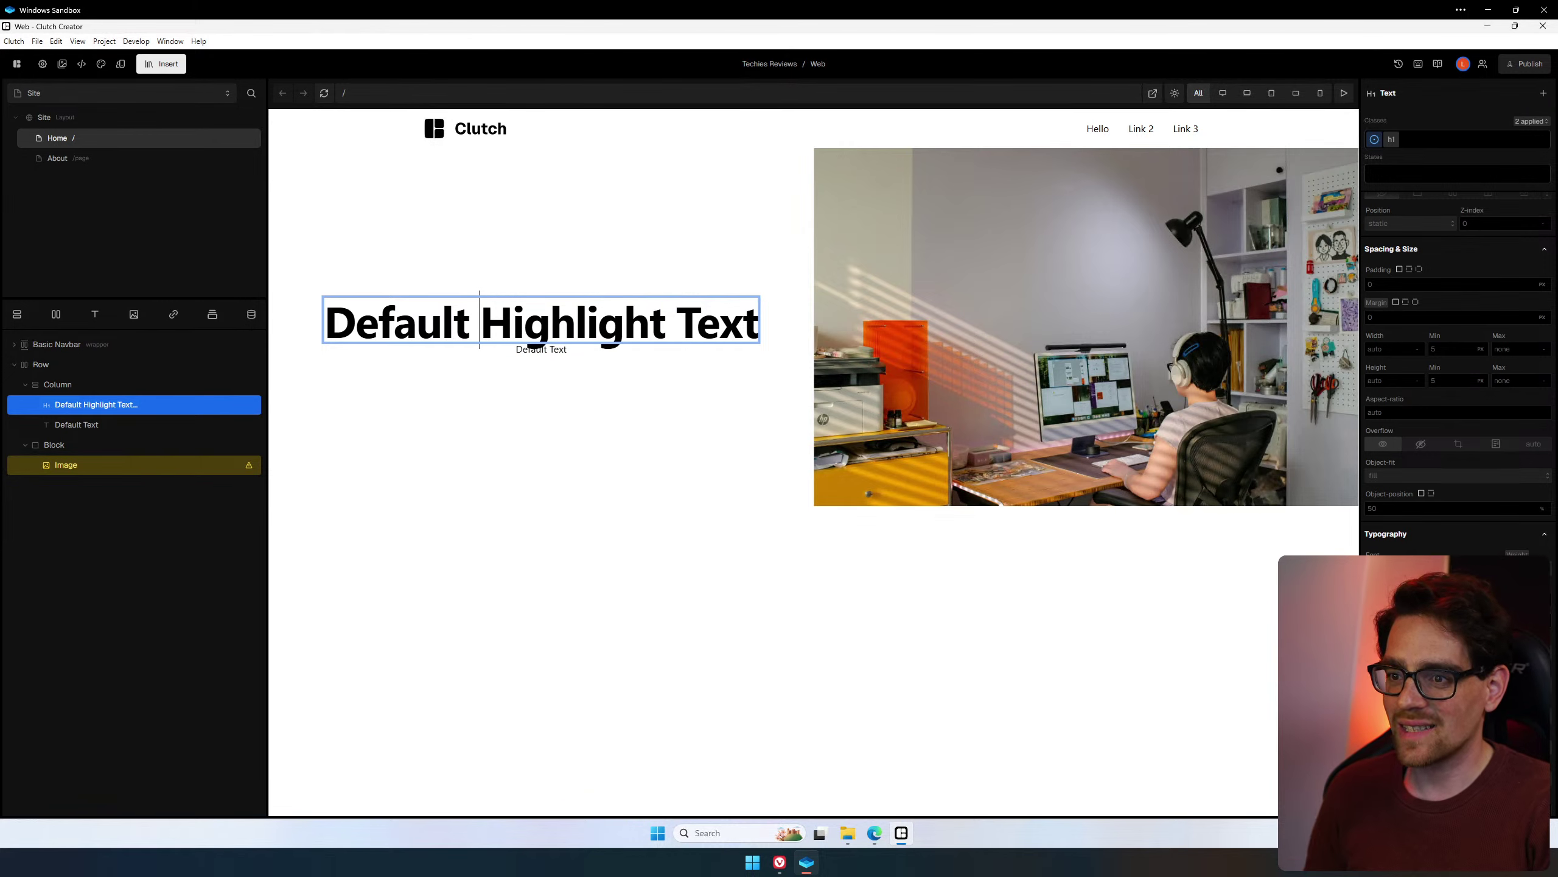
Try adding the inline tag <span class="highlight-orange"> directly before the word "Highlight" in the heading.
{"action": "type", "text": "<span>"}
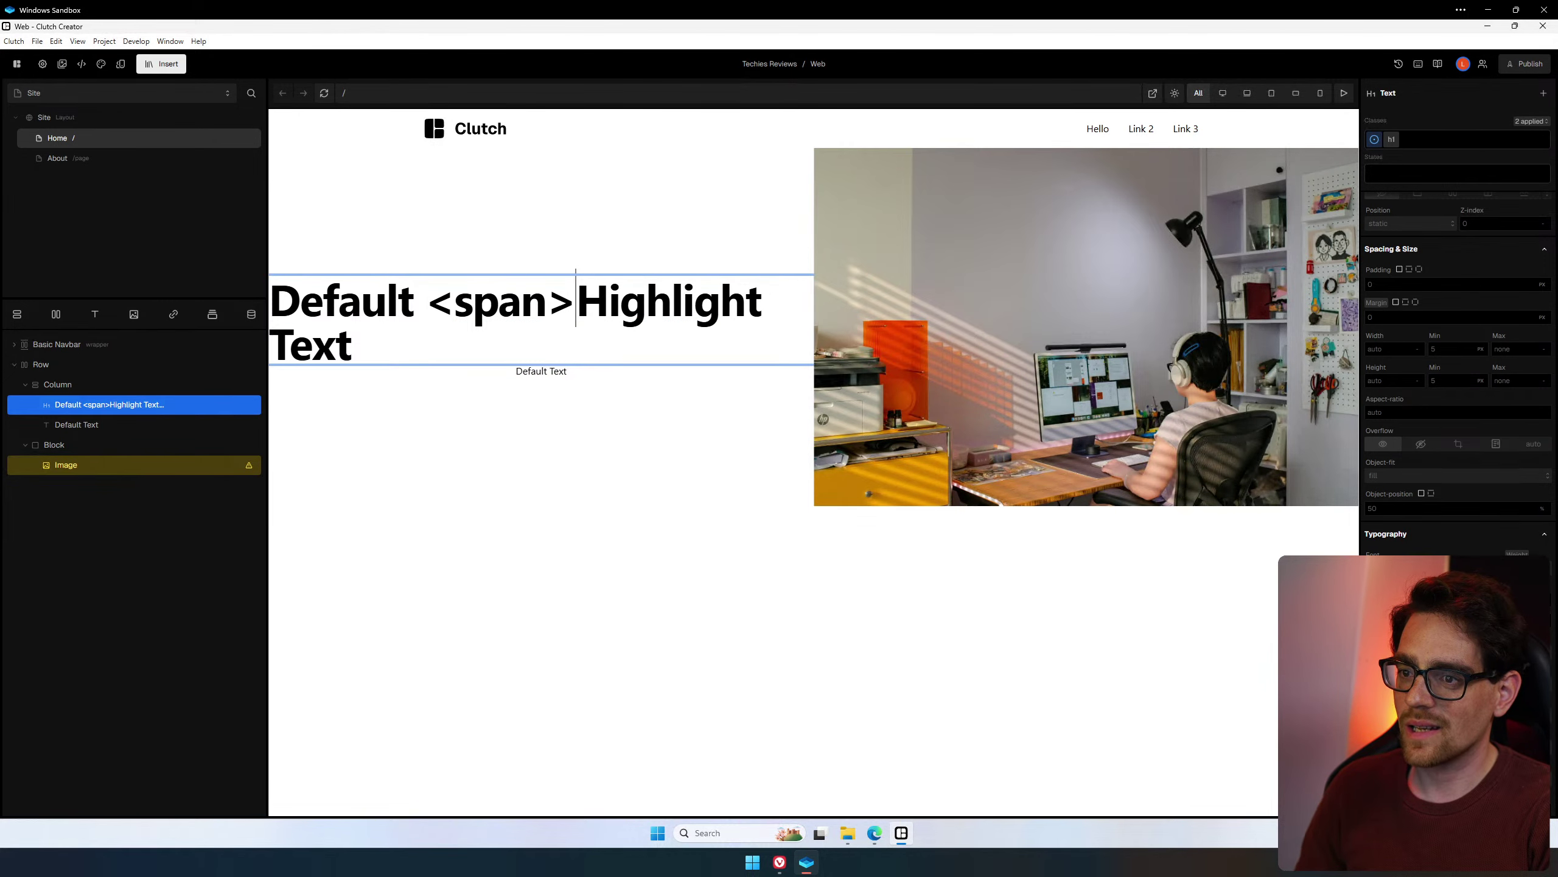
{"action": "type", "text": " class=\"\""}
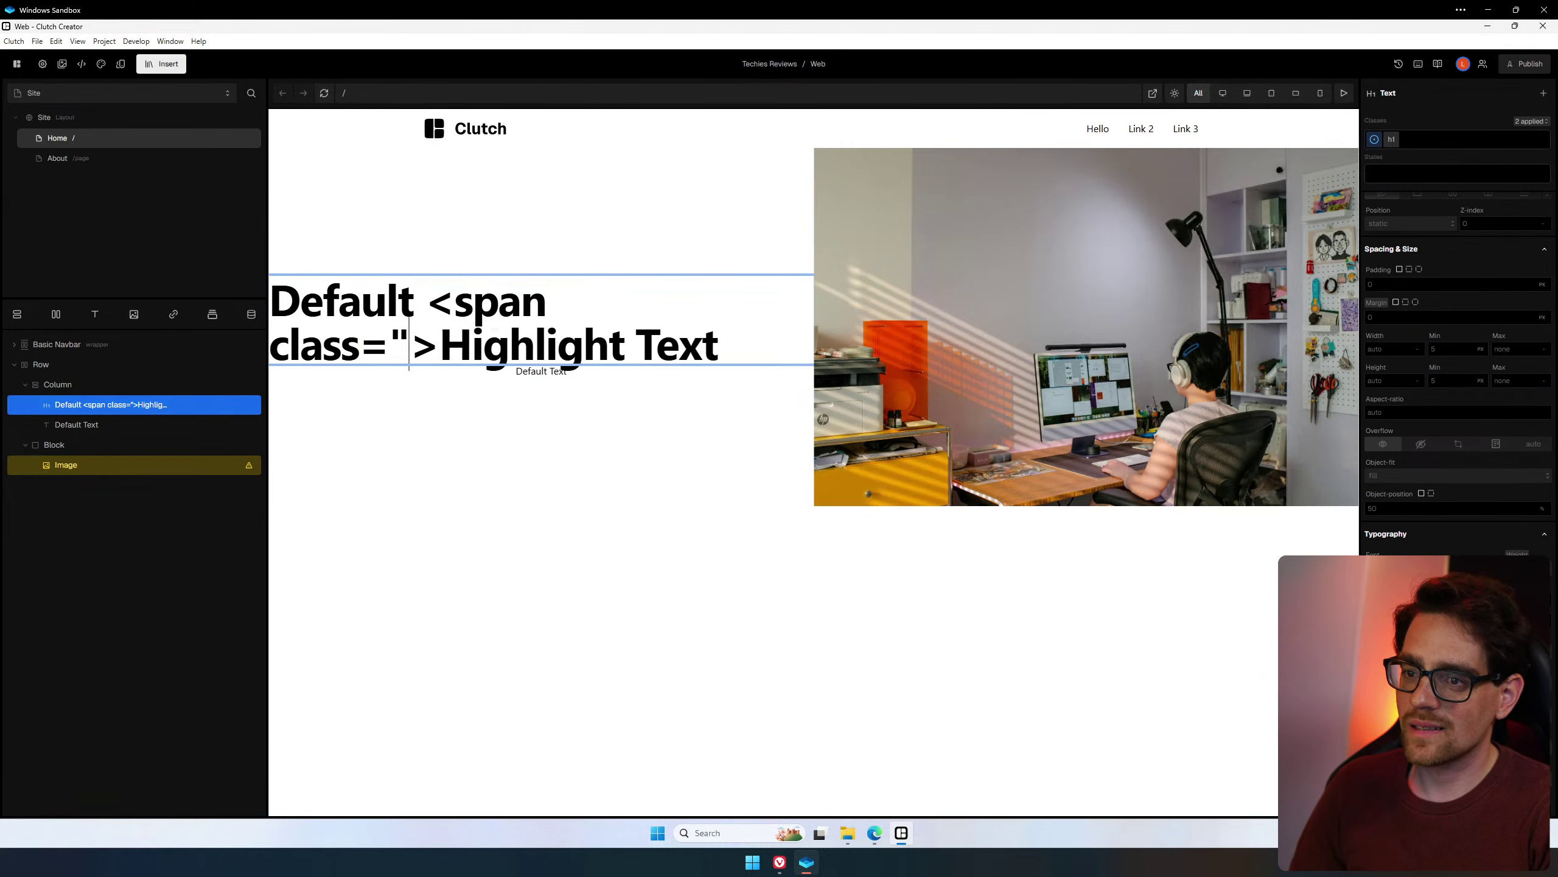
{"action": "key", "text": "Left"}
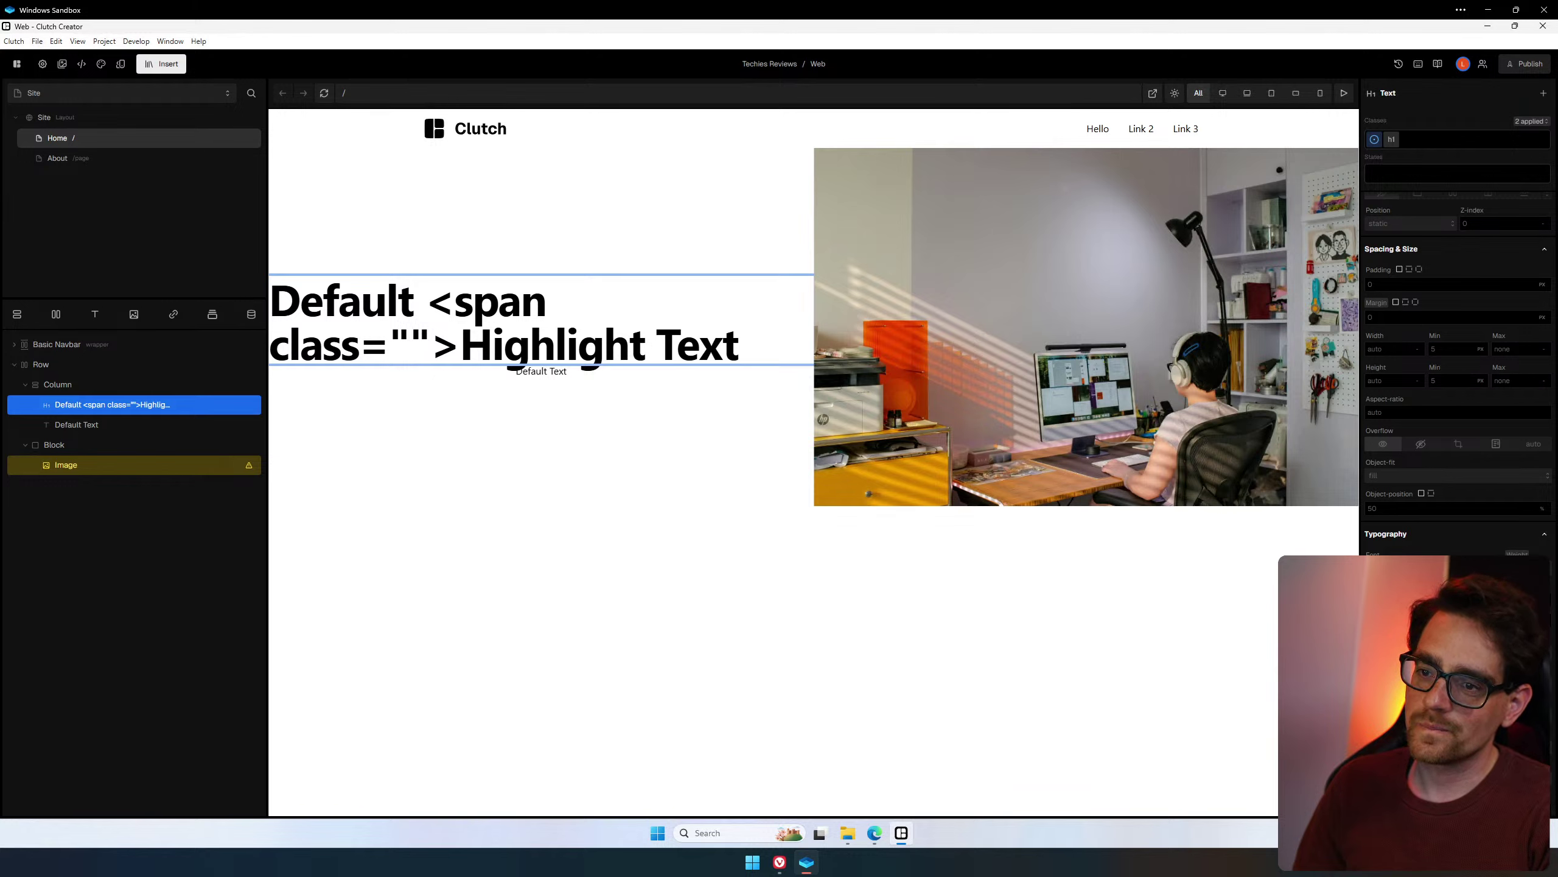
{"action": "type", "text": "c"}
{"action": "key", "text": "BackSpace"}
{"action": "type", "text": "highli"}
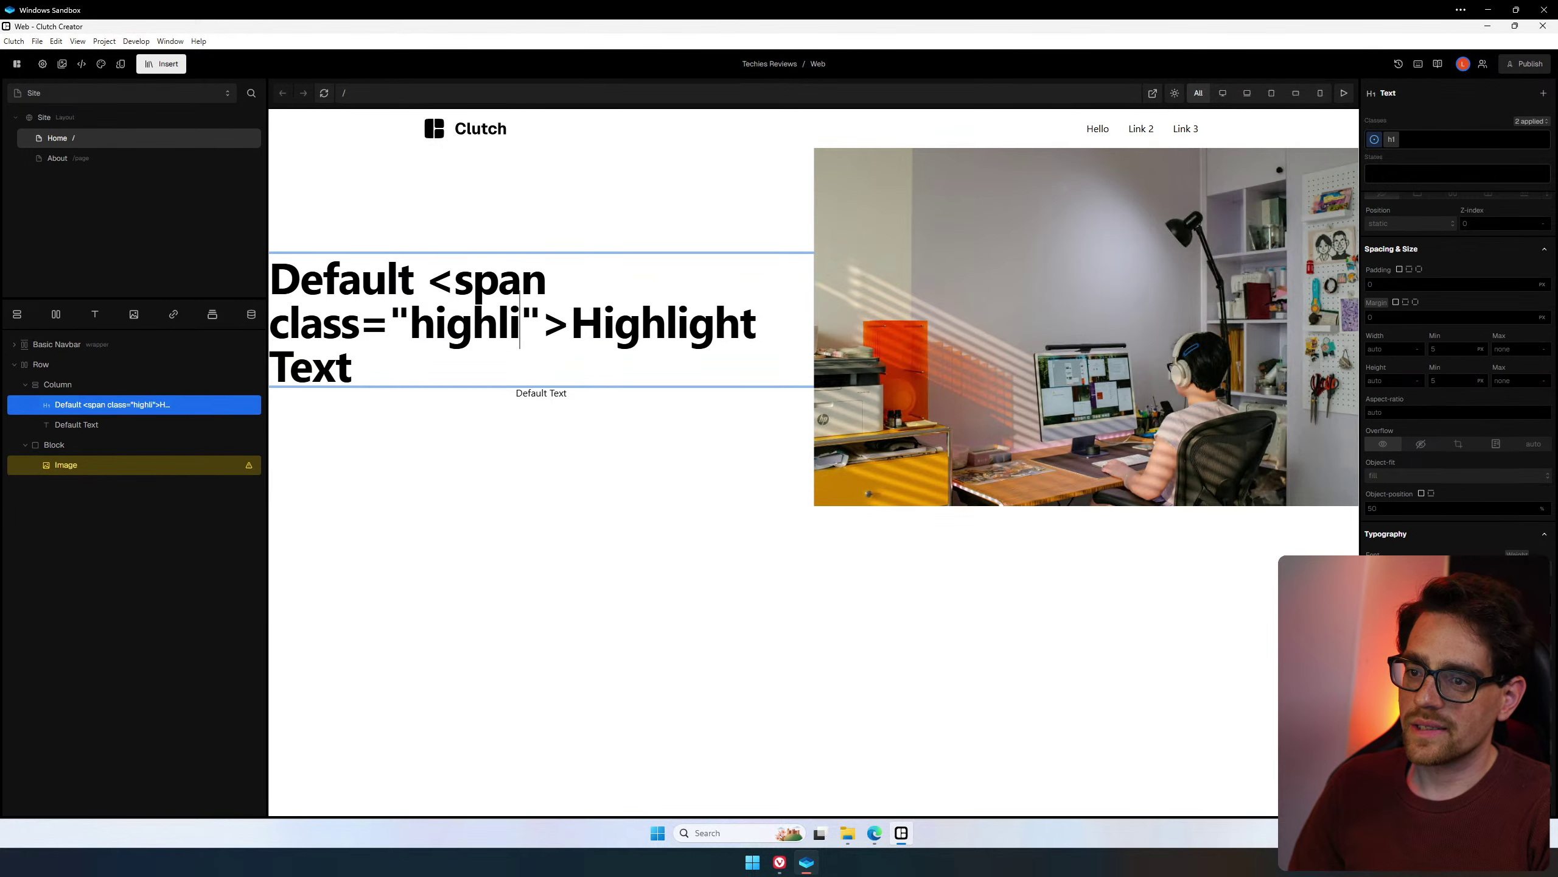
{"action": "key", "text": "BackSpace"}
{"action": "key", "text": "BackSpace"}
{"action": "type", "text": "light-r"}
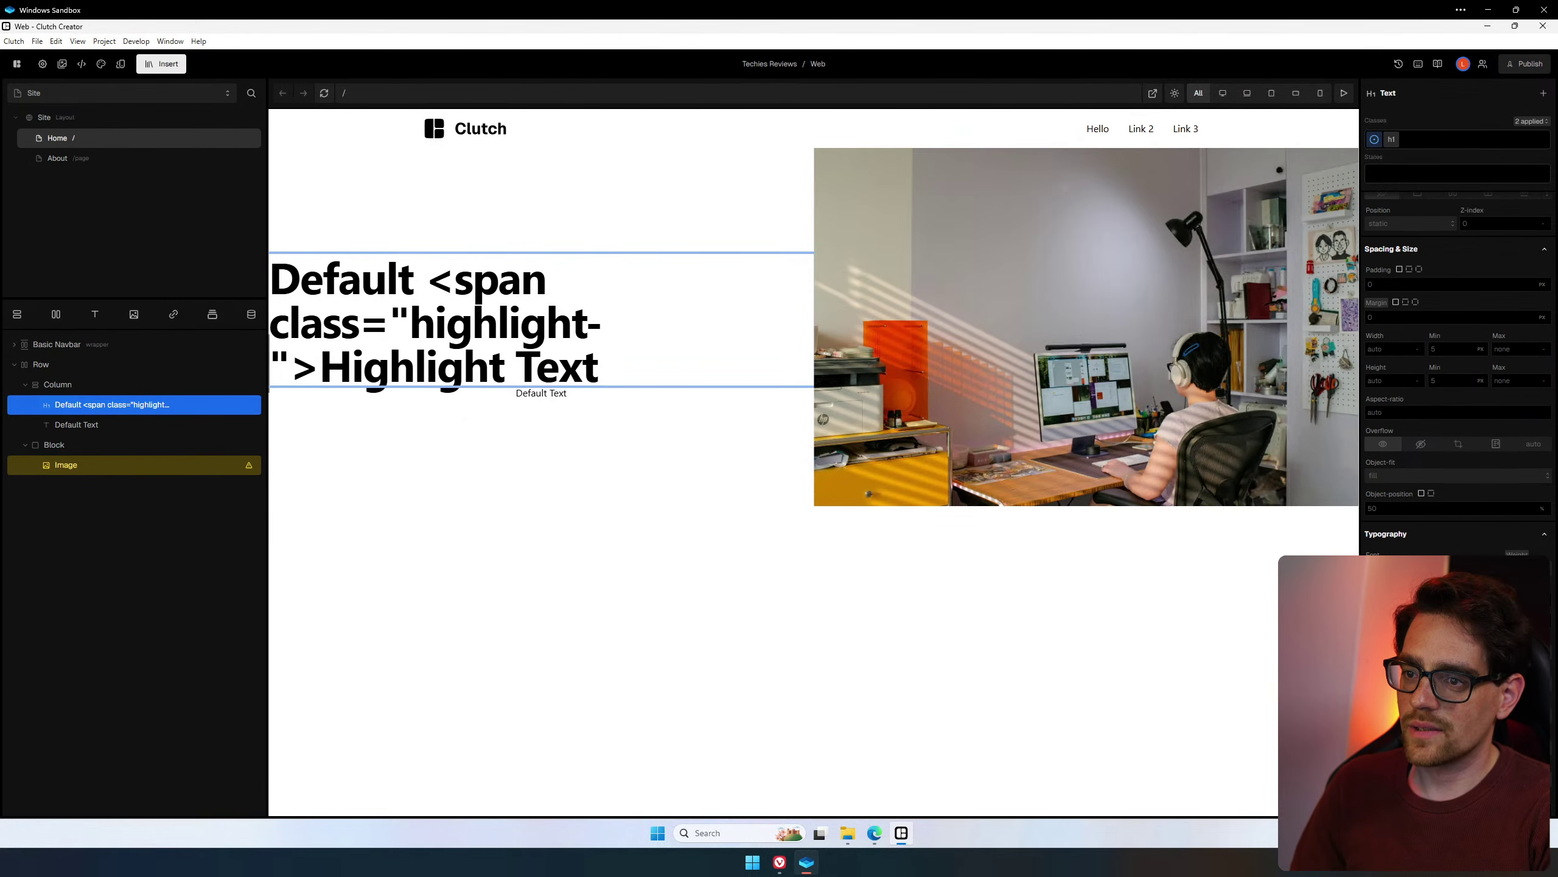
{"action": "key", "text": "BackSpace"}
{"action": "type", "text": "orag"}
{"action": "key", "text": "BackSpace"}
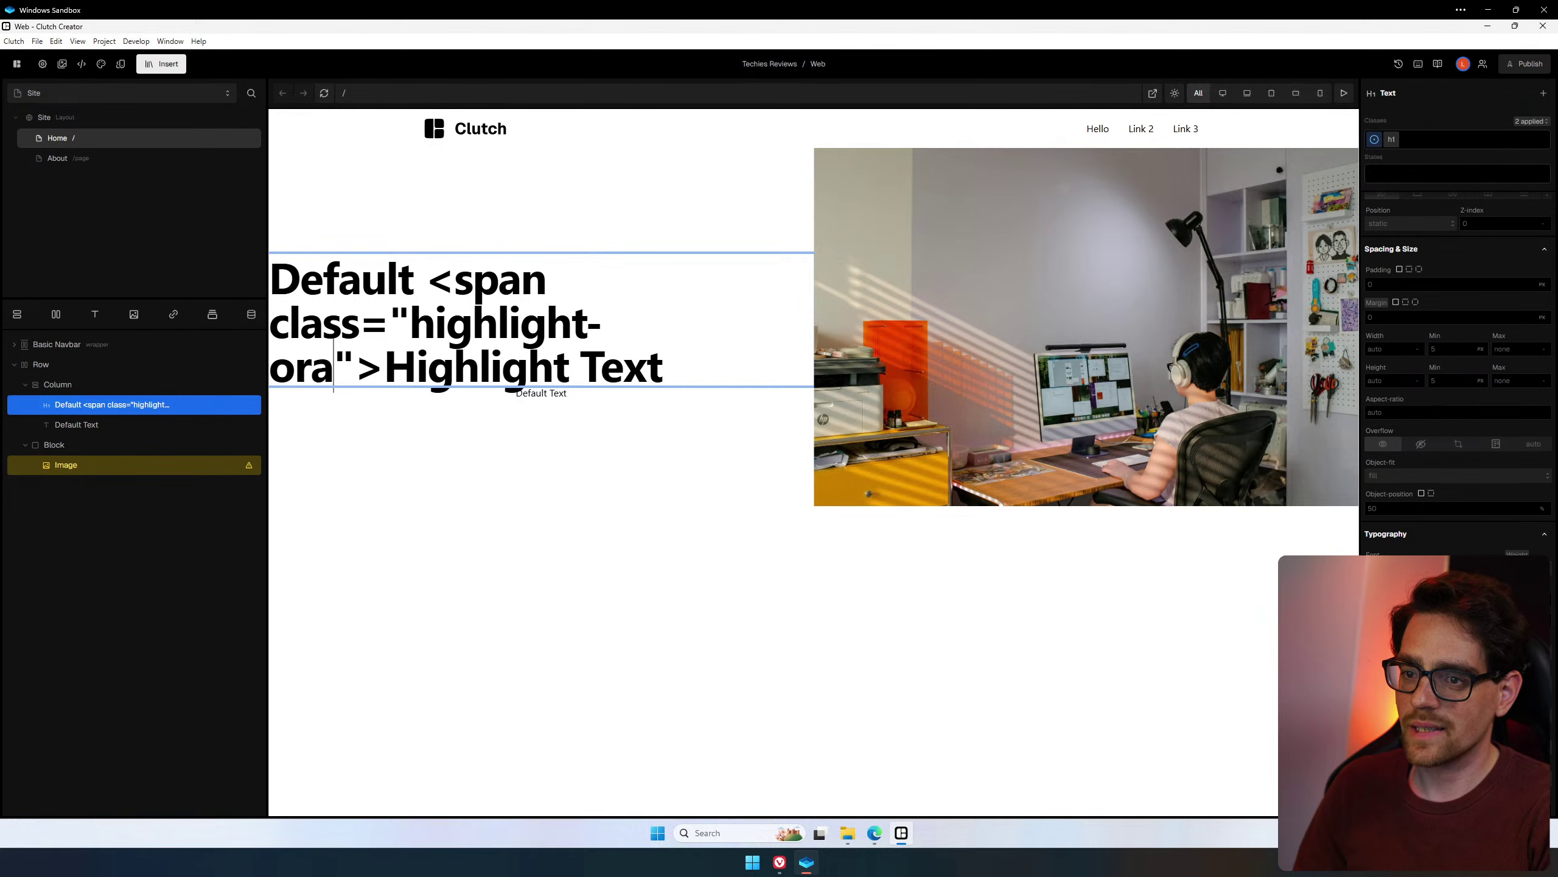
{"action": "type", "text": "nmge"}
{"action": "key", "text": "BackSpace"}
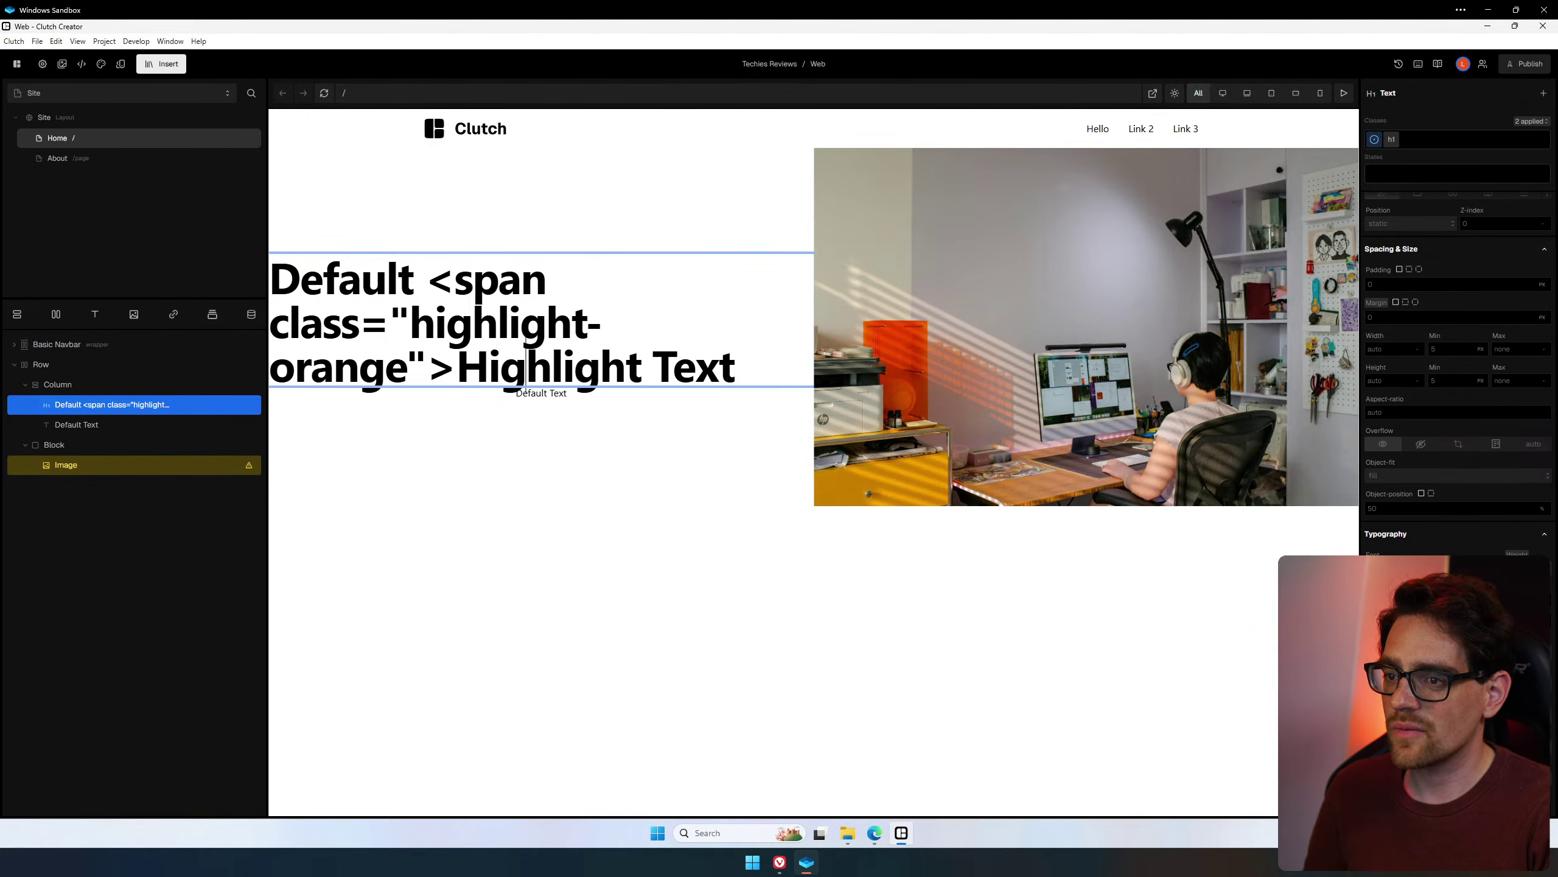
Delete the inserted span tag from the heading text.
{"action": "key", "text": "shift+Left"}
{"action": "key", "text": "shift+Left"}
{"action": "key", "text": "shift+Left"}
{"action": "key", "text": "shift+Left"}
{"action": "key", "text": "shift+Left"}
{"action": "key", "text": "shift+Left"}
{"action": "key", "text": "shift+Left"}
{"action": "key", "text": "shift+Left"}
{"action": "key", "text": "shift+Left"}
{"action": "key", "text": "shift+Left"}
{"action": "key", "text": "shift+Left"}
{"action": "key", "text": "shift+Left"}
{"action": "key", "text": "shift+Left"}
{"action": "key", "text": "shift+Left"}
{"action": "key", "text": "shift+Left"}
{"action": "key", "text": "shift+Left"}
{"action": "key", "text": "shift+Left"}
{"action": "key", "text": "shift+Left"}
{"action": "key", "text": "shift+Left"}
{"action": "key", "text": "shift+Left"}
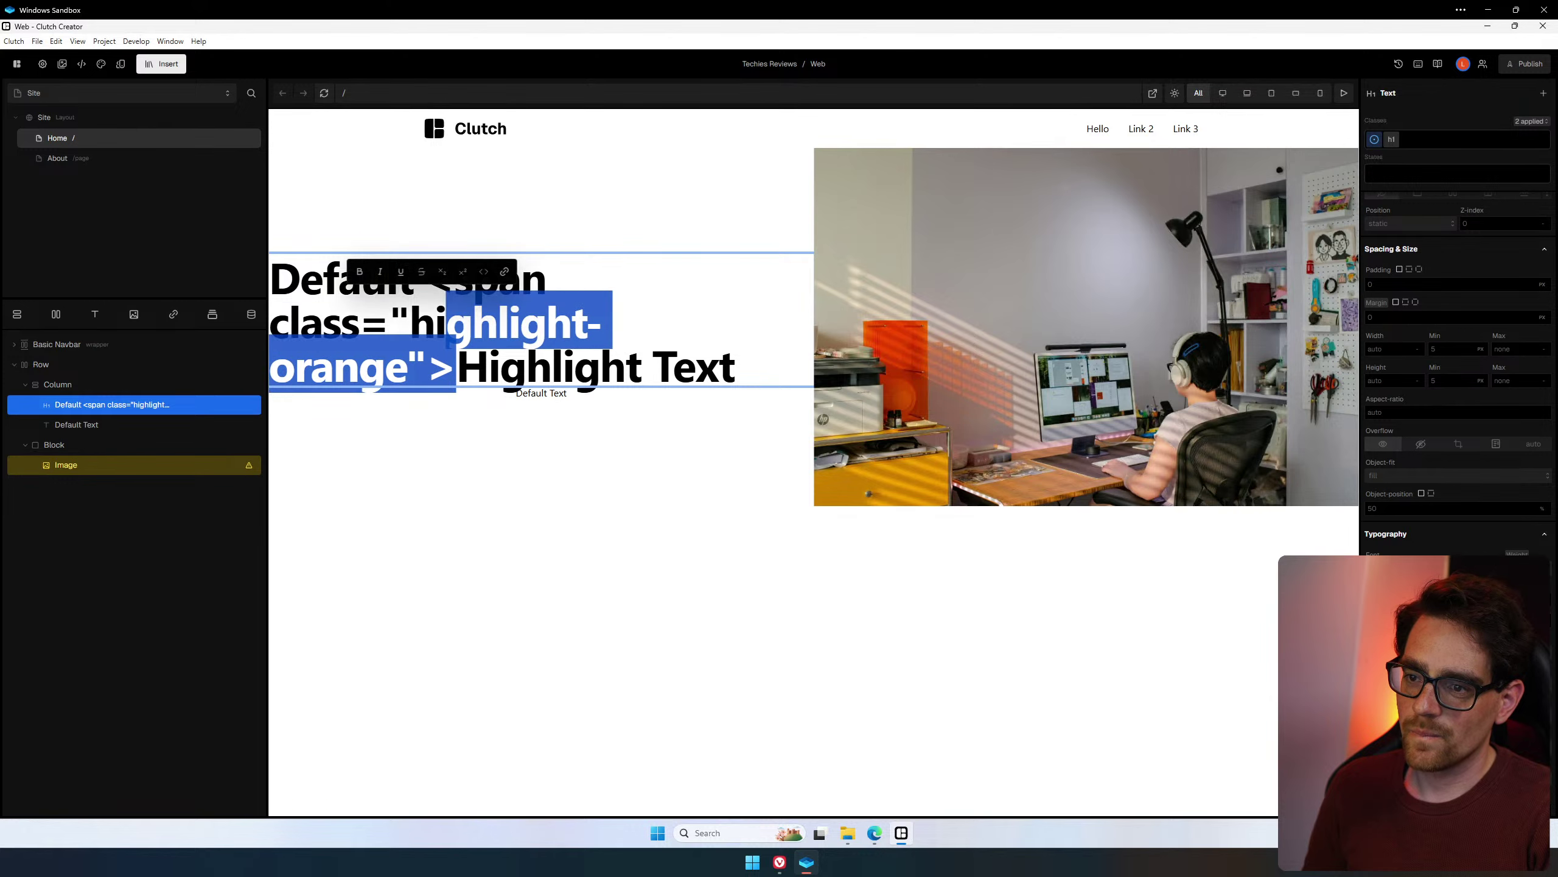
{"action": "key", "text": "BackSpace"}
{"action": "key", "text": "BackSpace"}
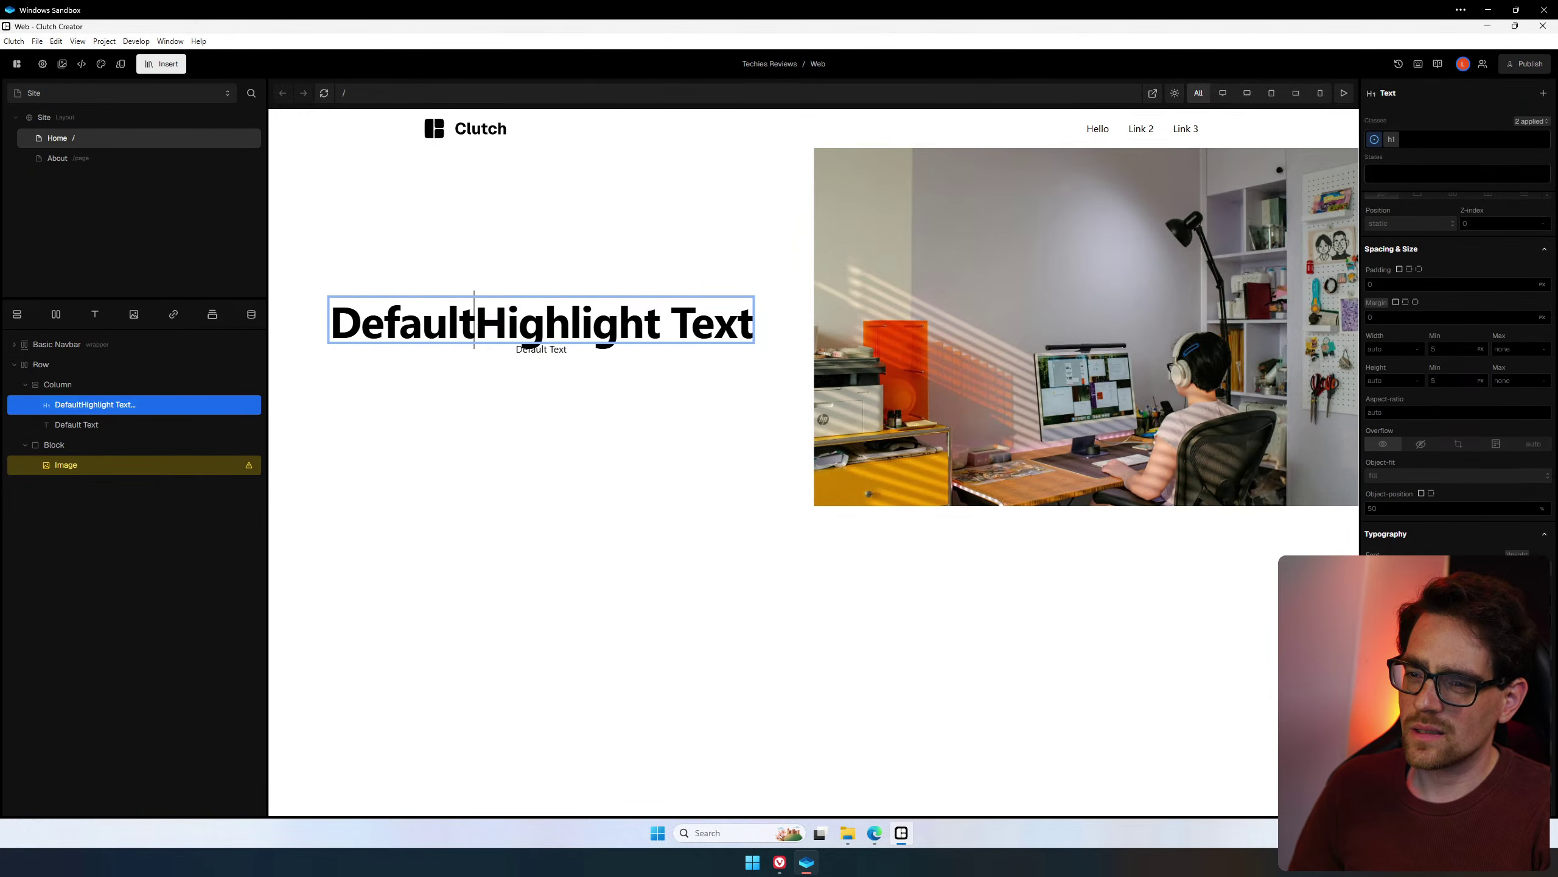
Correct the heading's spacing and lowercase its last two words so it reads "Default highlight text".
{"action": "key", "text": "Delete"}
{"action": "type", "text": "h"}
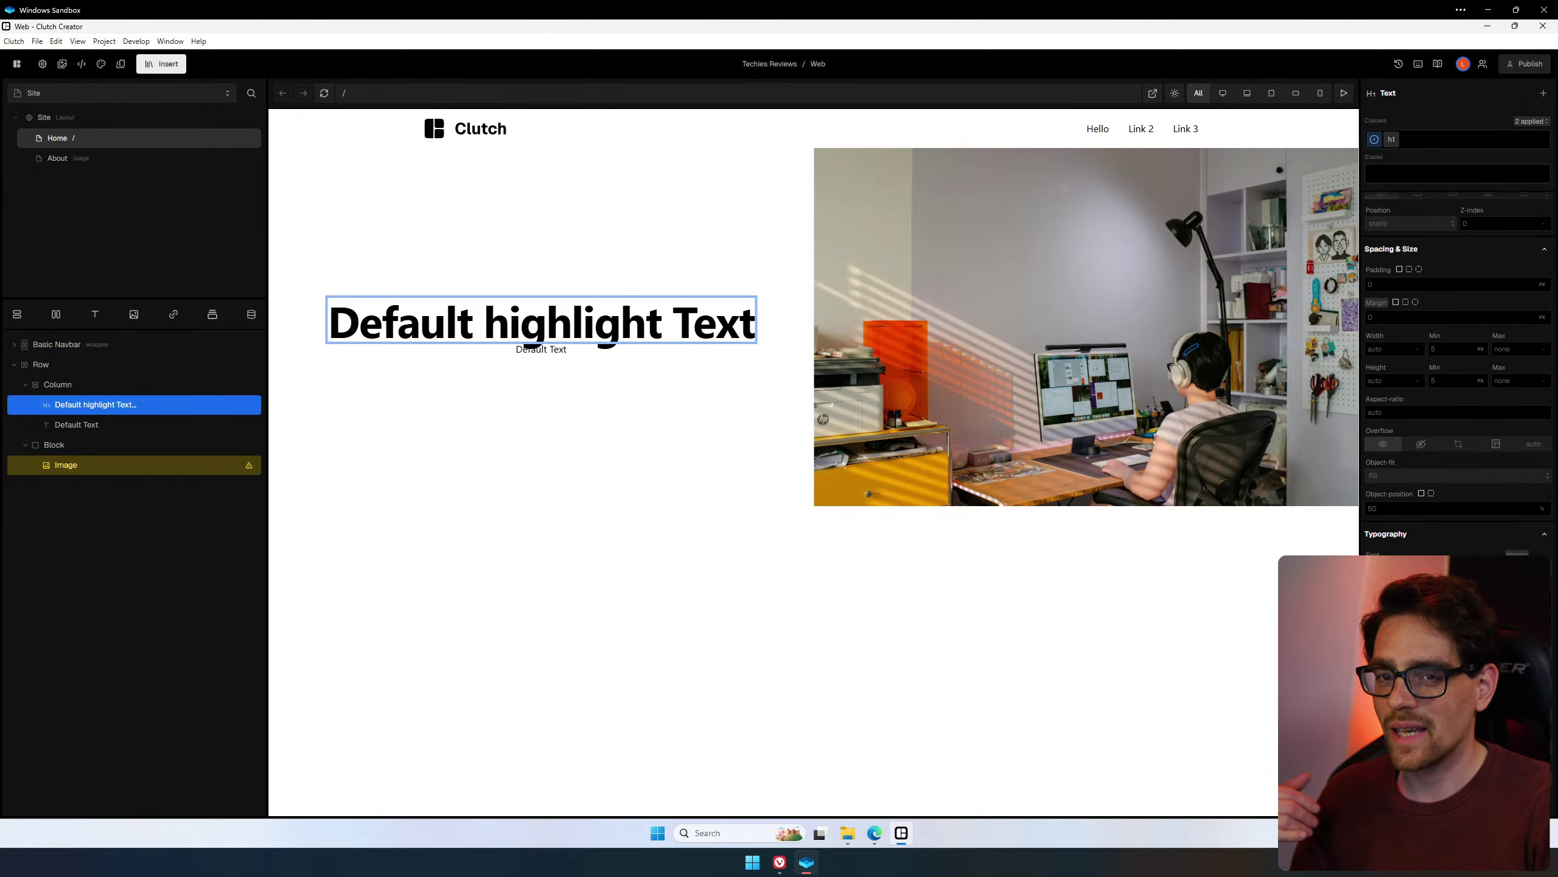
{"action": "key", "text": "Delete"}
{"action": "type", "text": "t"}
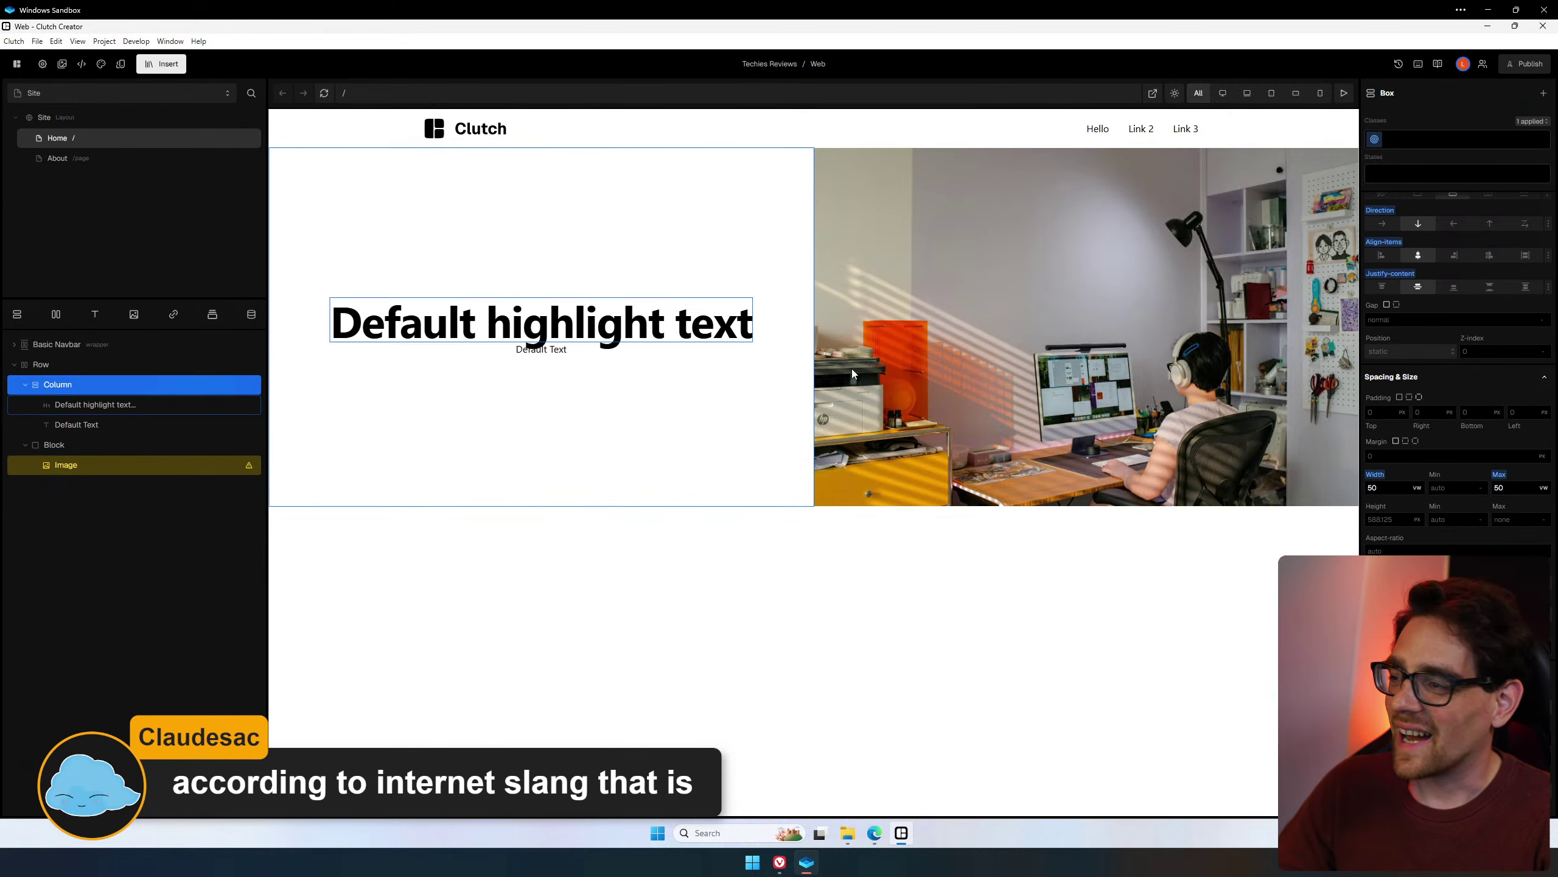
Select the Column holding the heading and look at the tokens available for its gap.
{"action": "left_click", "coordinate": [90, 387]}
{"action": "left_click", "coordinate": [1452, 319]}
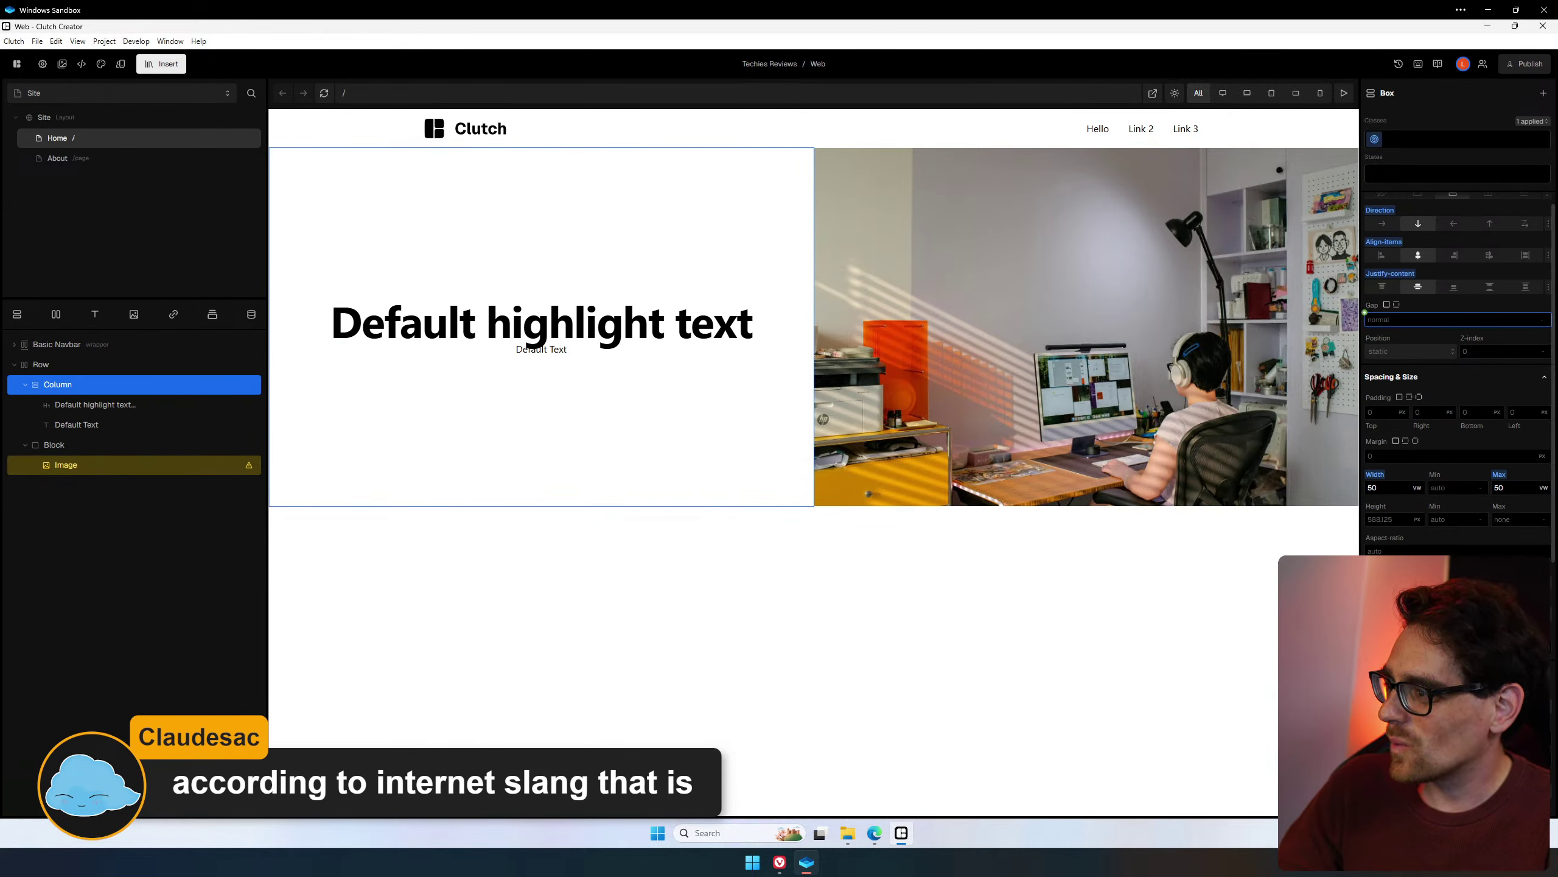
{"action": "left_click", "coordinate": [1365, 312]}
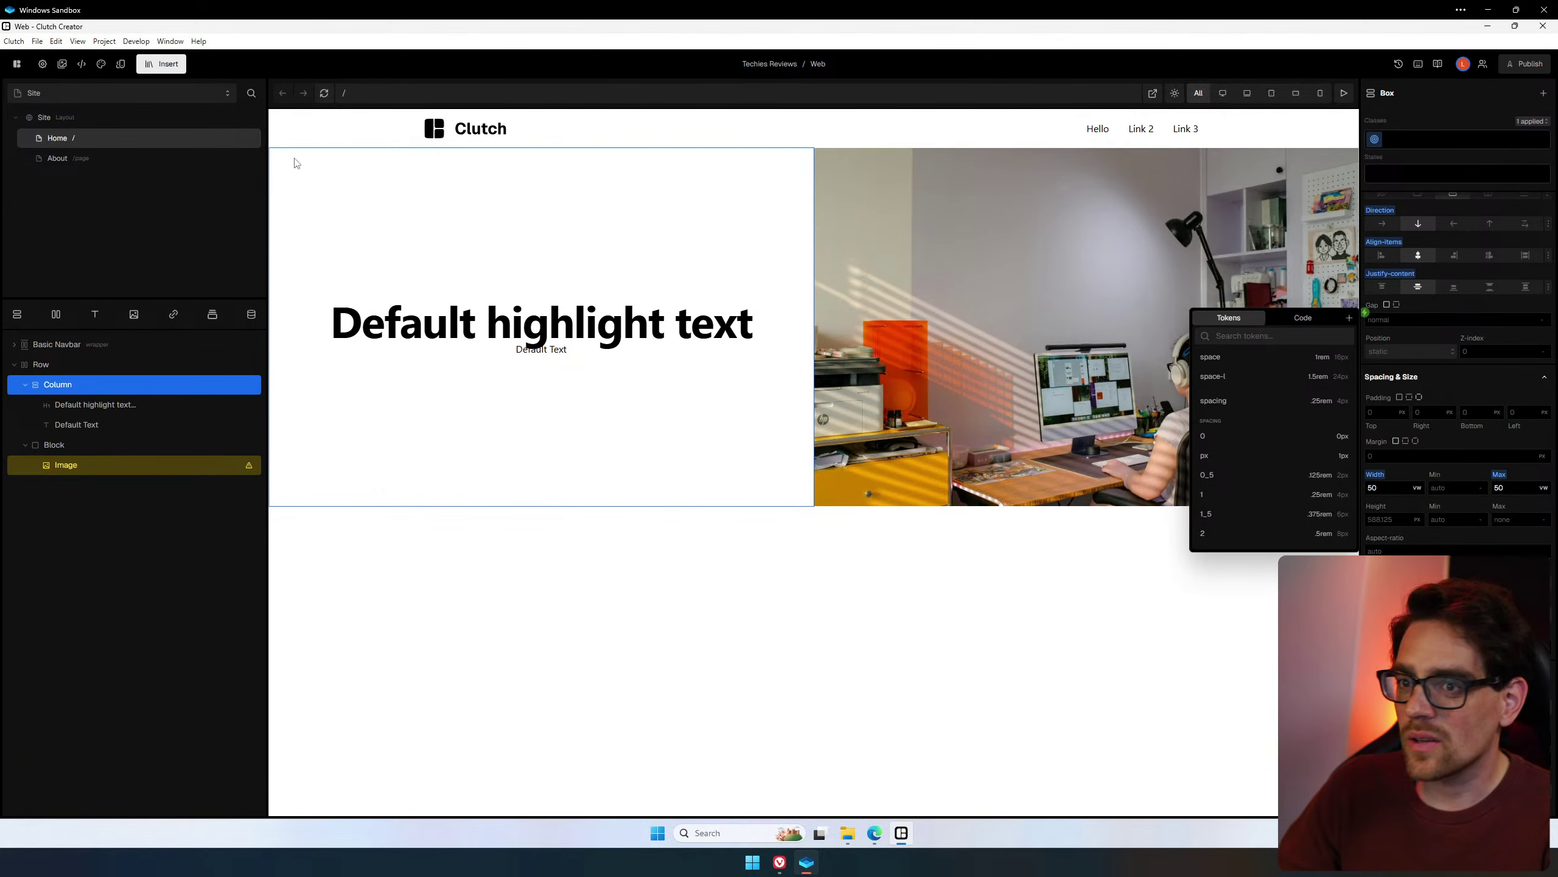
Add a third Space token to the project's design tokens, keeping its suggested name and leaving its value empty.
{"action": "left_click", "coordinate": [179, 66]}
{"action": "left_click", "coordinate": [121, 64]}
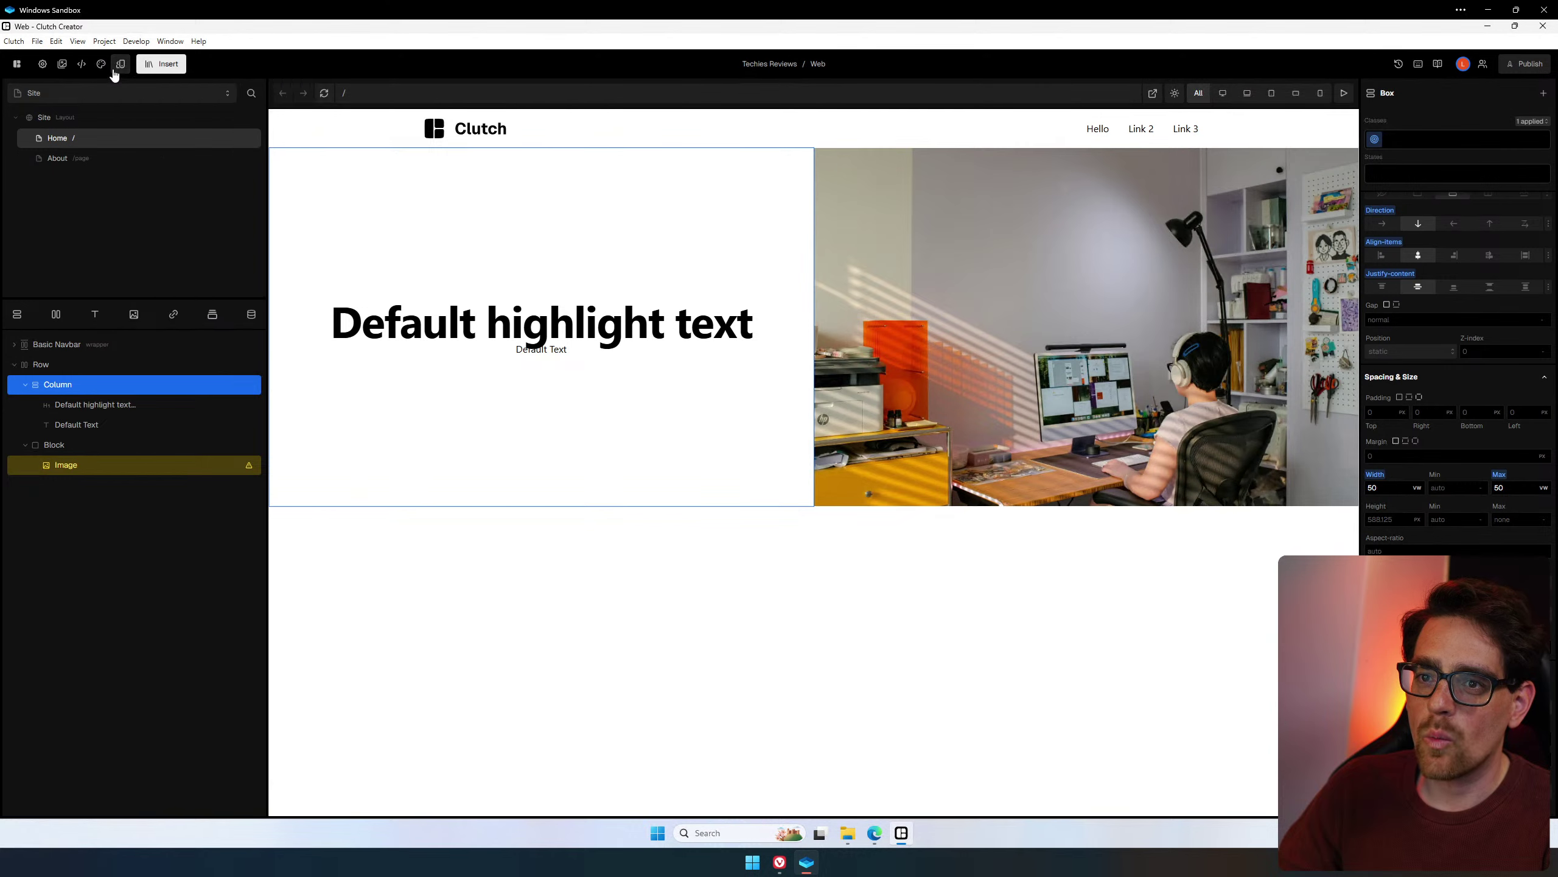
{"action": "left_click", "coordinate": [101, 67]}
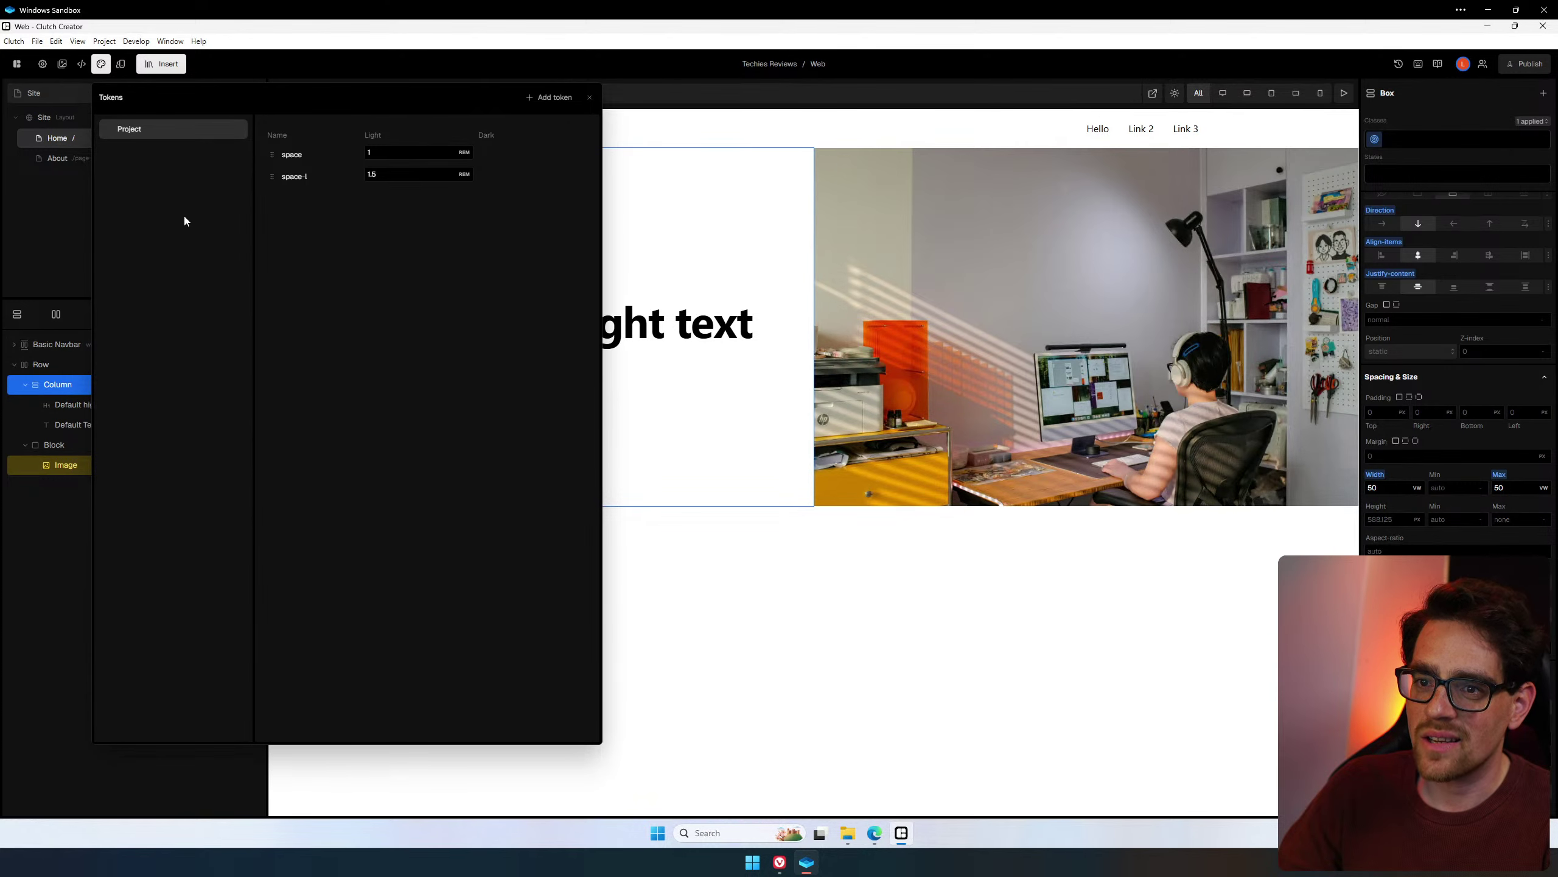
{"action": "left_click", "coordinate": [547, 101]}
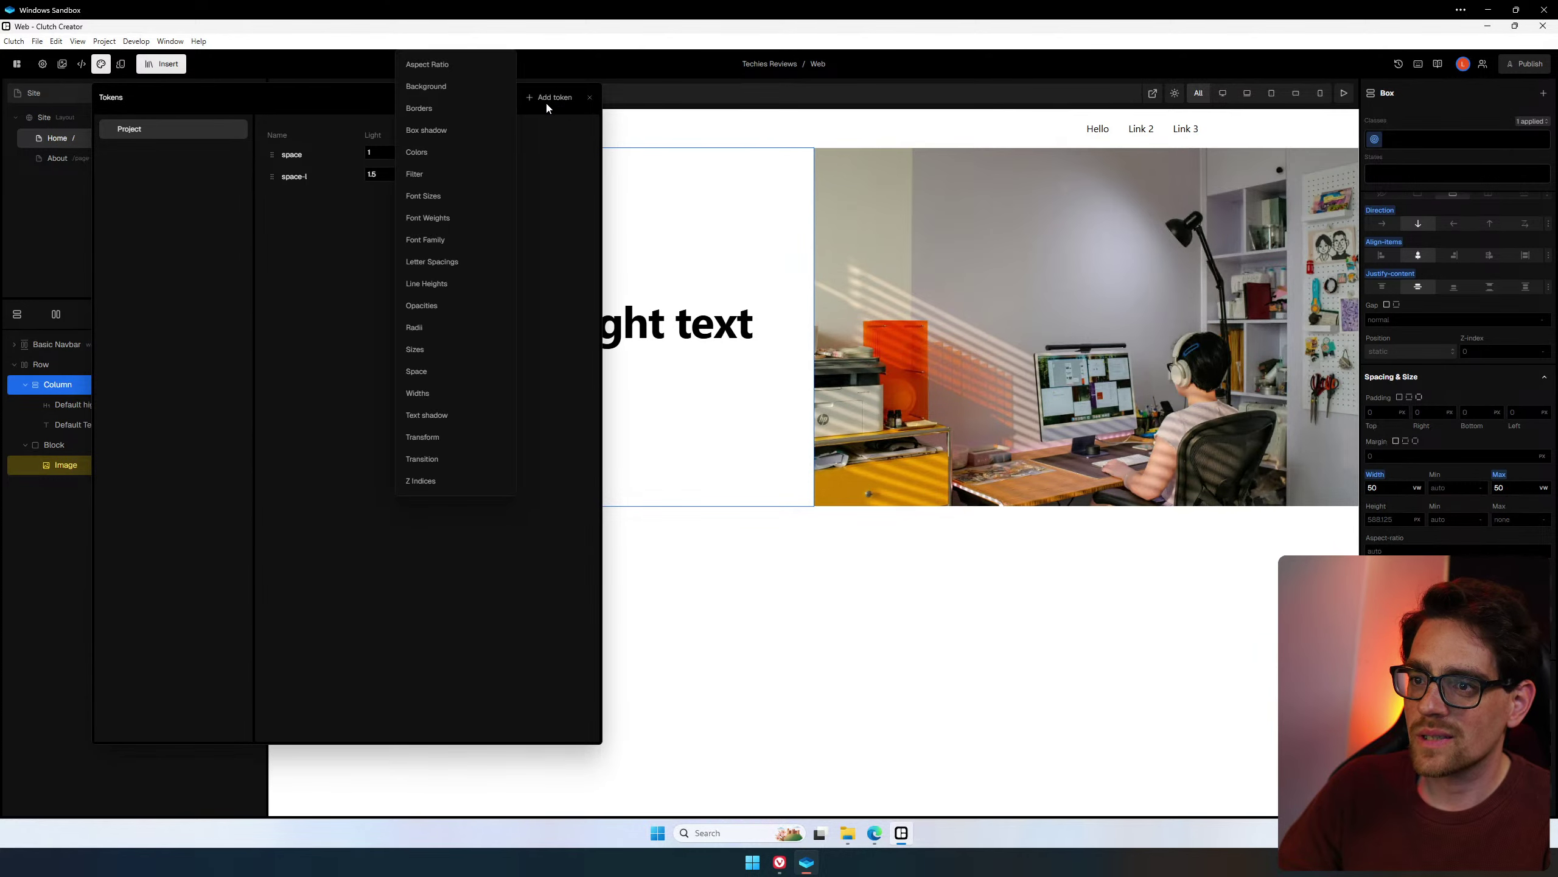
{"action": "left_click", "coordinate": [446, 371]}
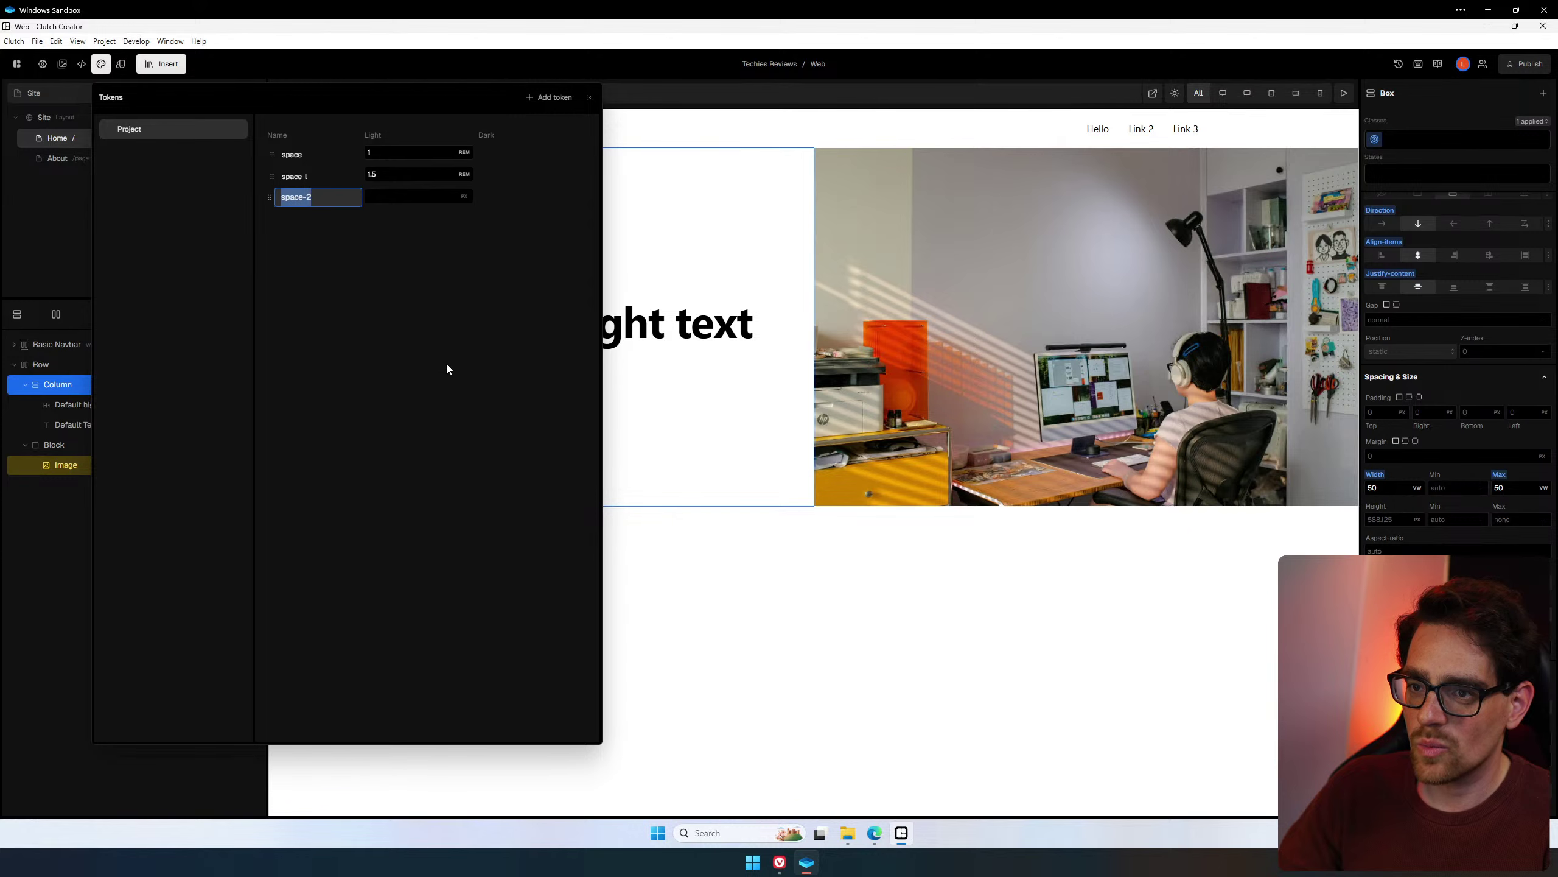
{"action": "key", "text": "Tab"}
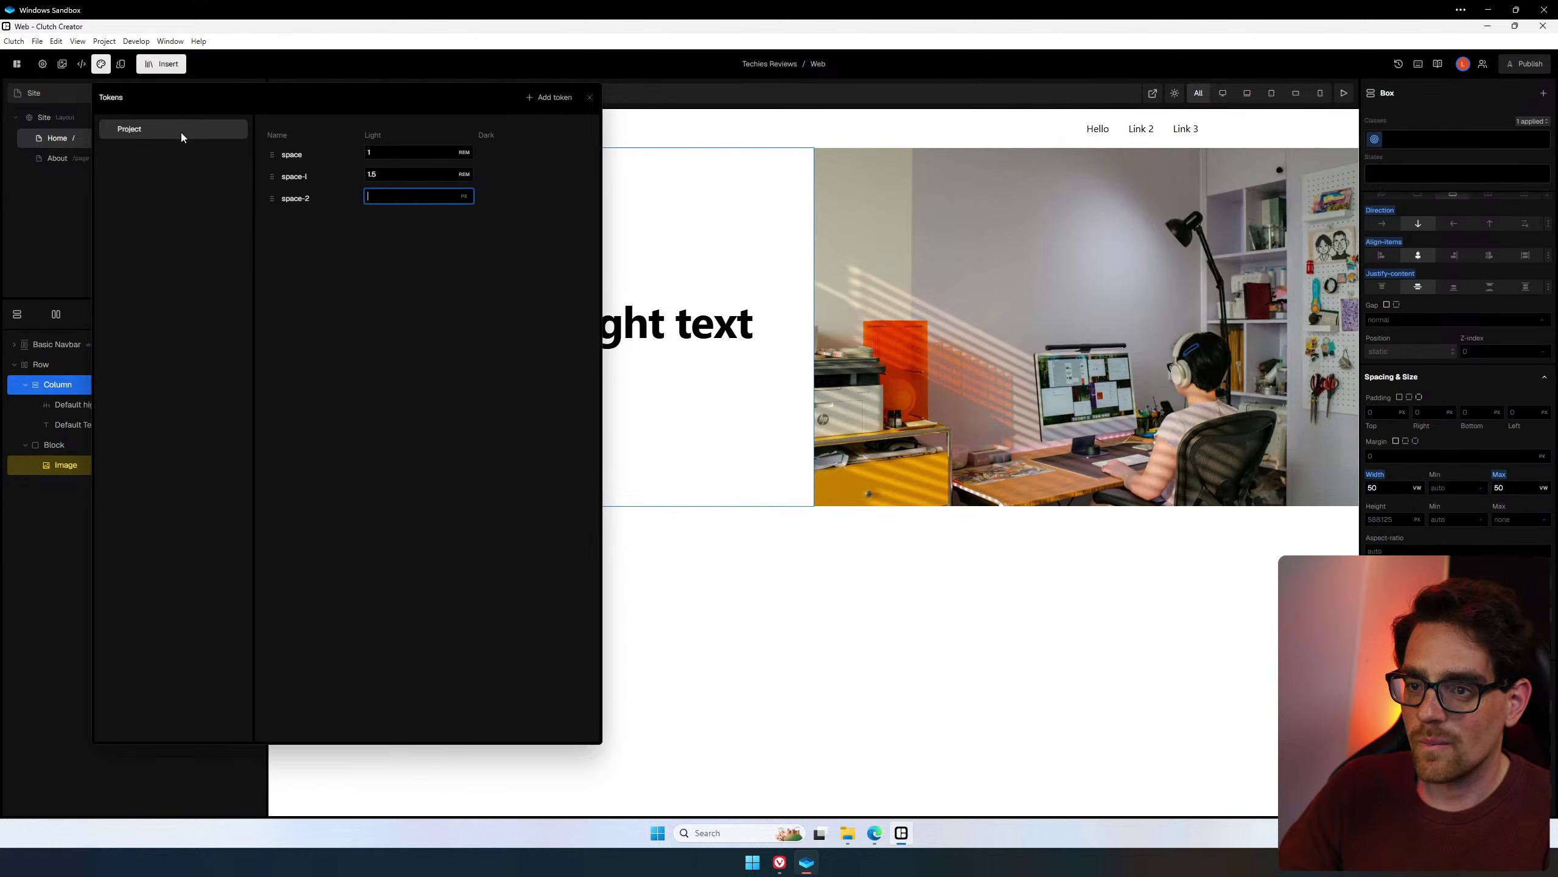
{"action": "left_click", "coordinate": [196, 216]}
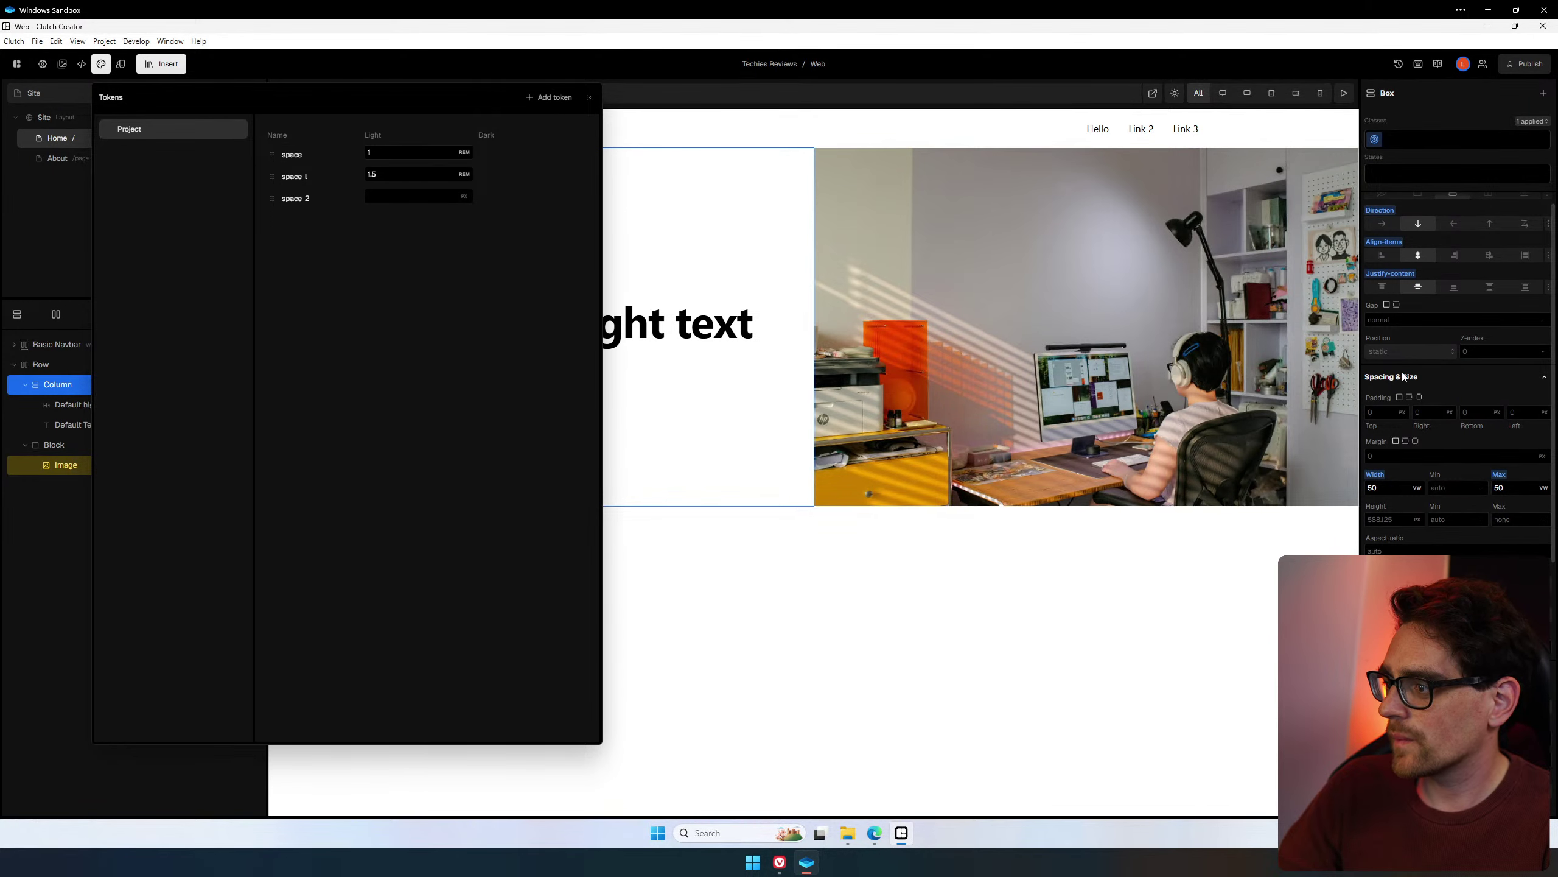
Set the Column's gap to the predefined spacing token 20 (5rem).
{"action": "left_click", "coordinate": [1448, 384]}
{"action": "left_click", "coordinate": [1366, 313]}
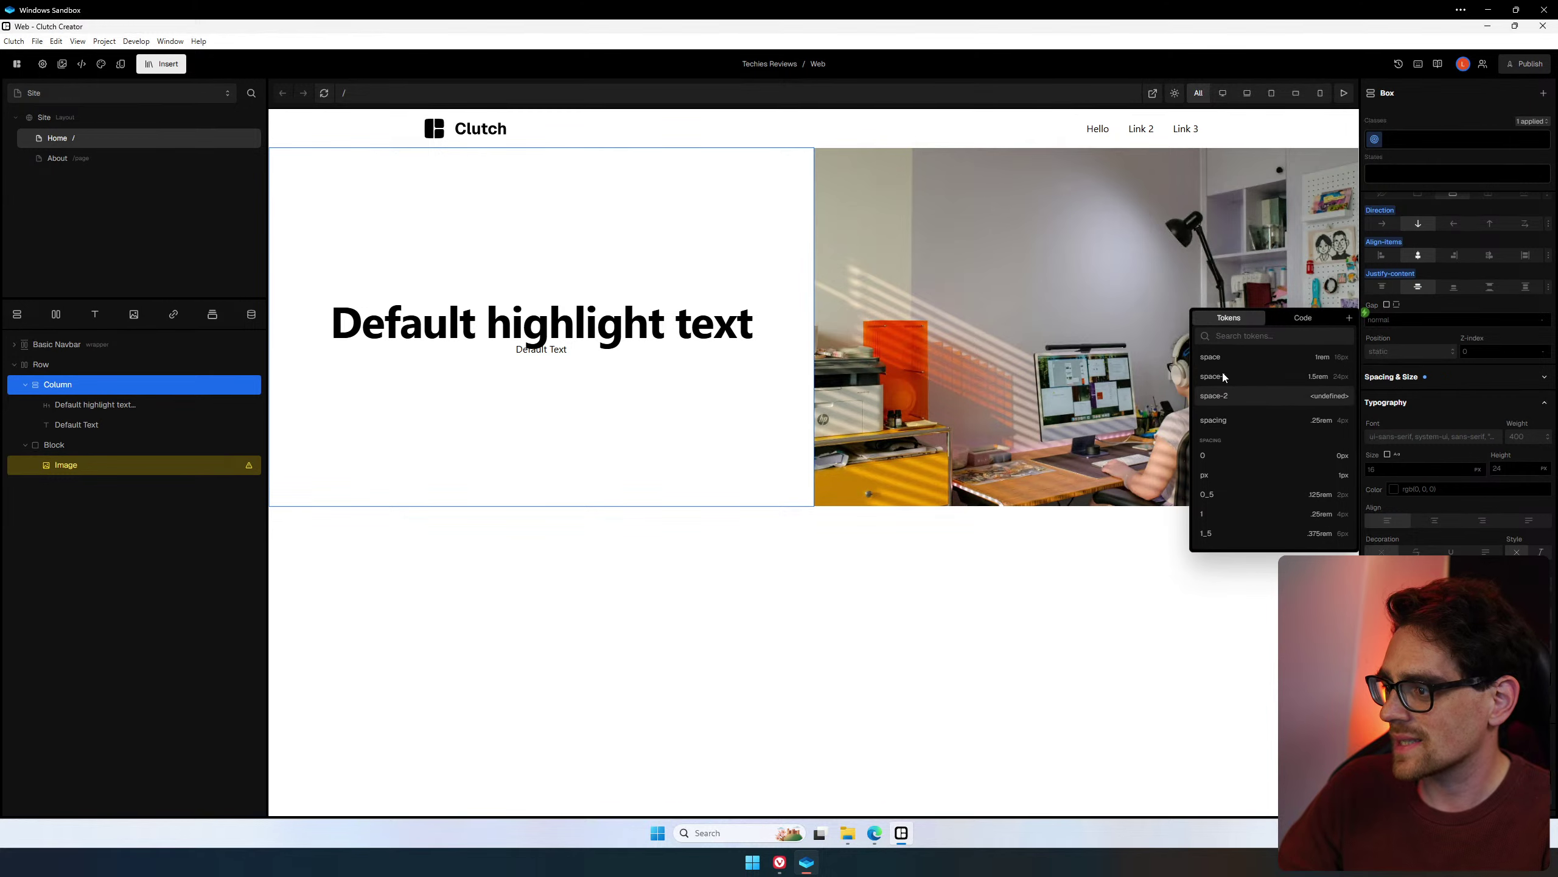
{"action": "scroll", "coordinate": [1239, 381], "scroll_direction": "down", "scroll_amount": 3}
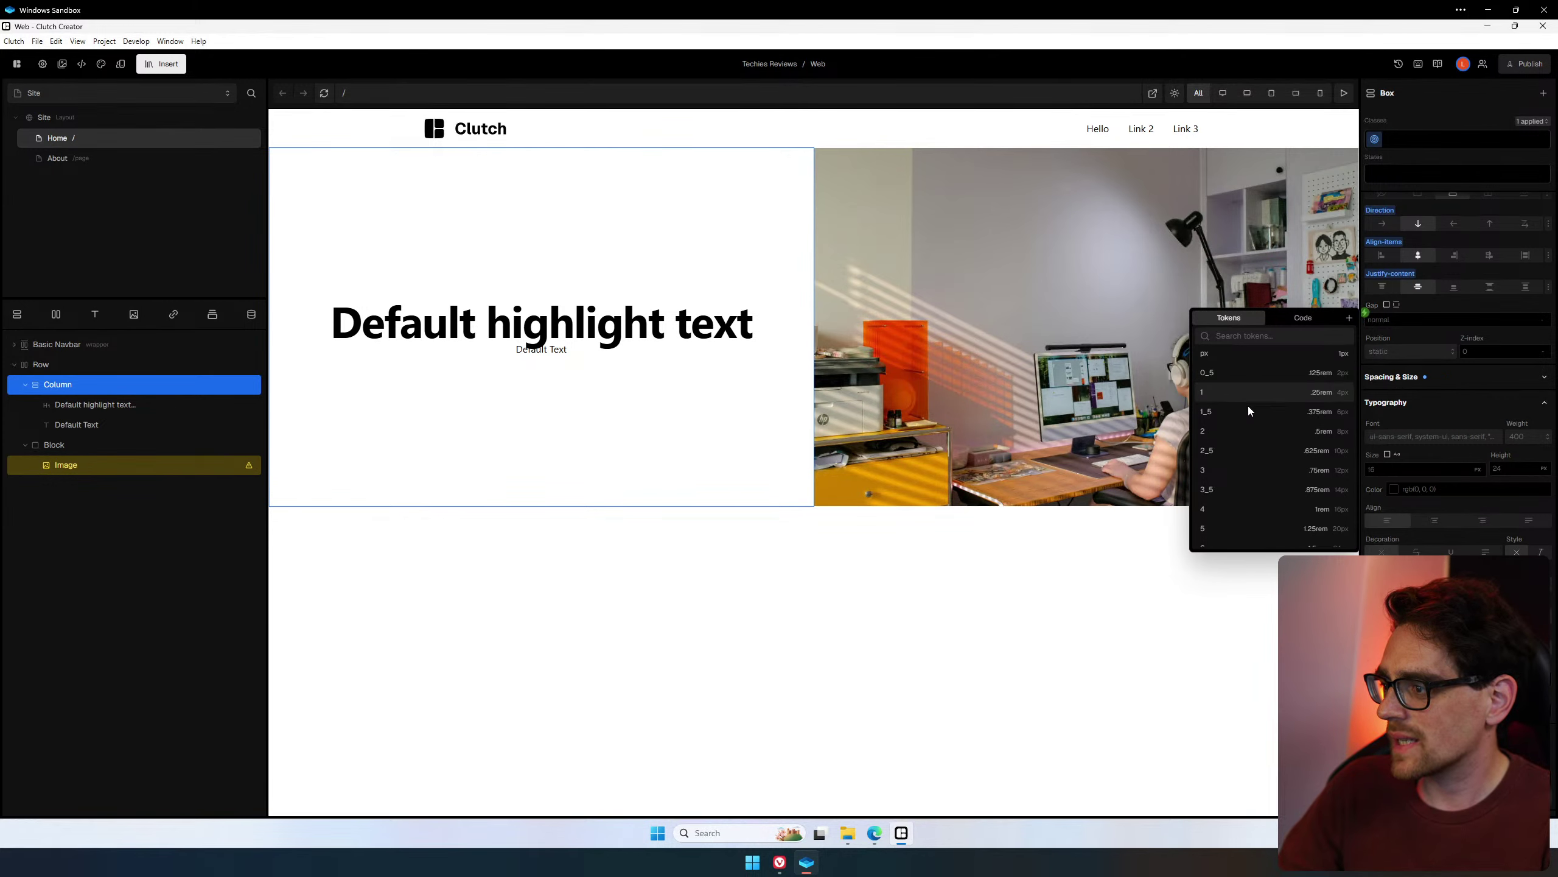
{"action": "scroll", "coordinate": [1271, 399], "scroll_direction": "up", "scroll_amount": 2}
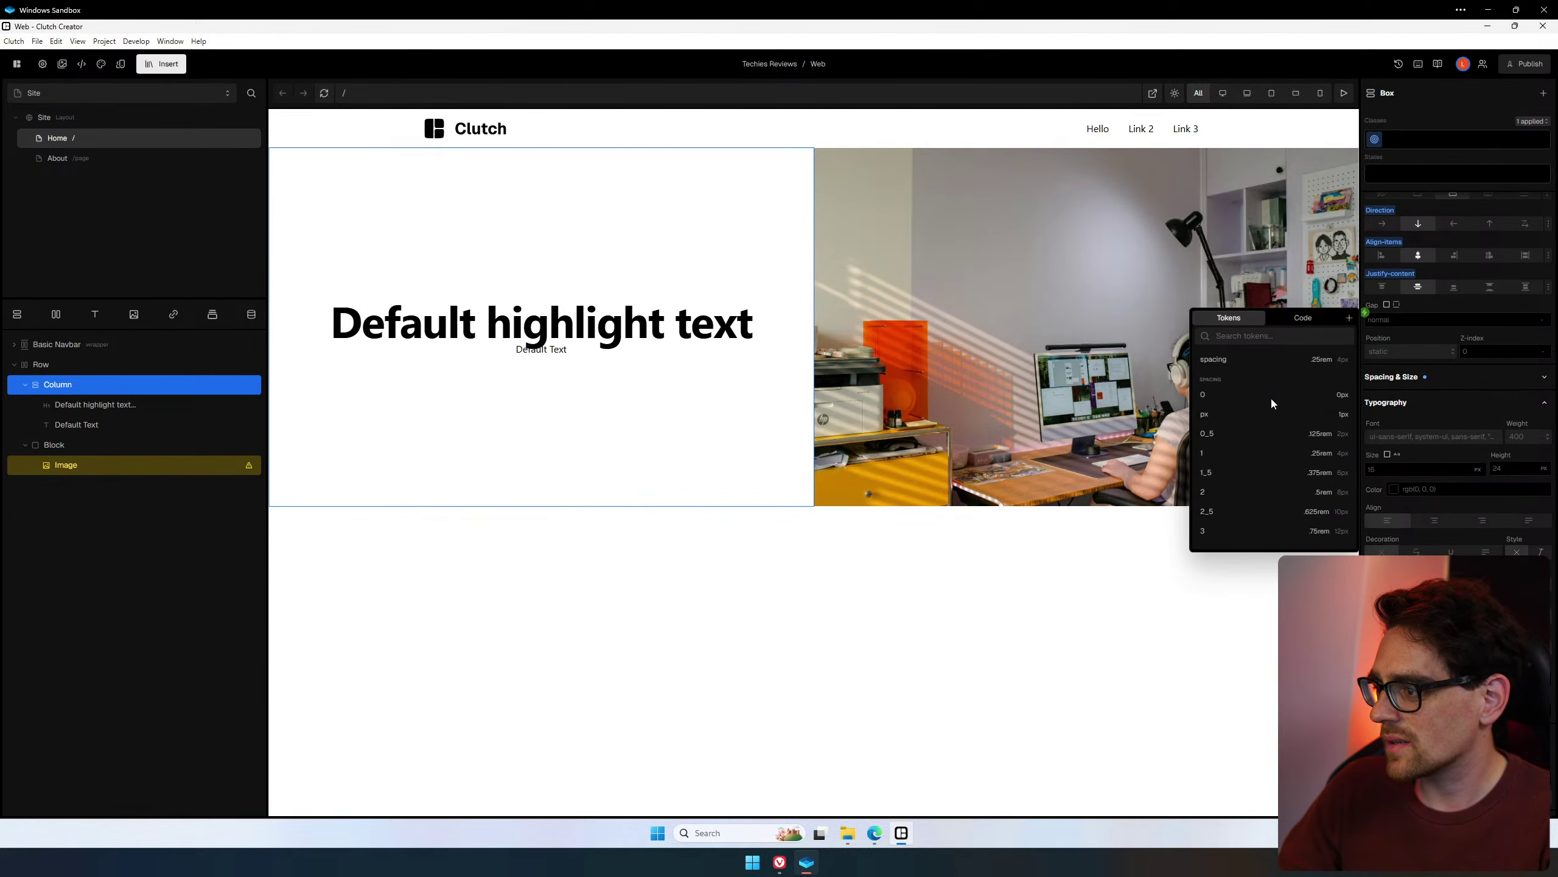
{"action": "scroll", "coordinate": [1257, 385], "scroll_direction": "down", "scroll_amount": 2}
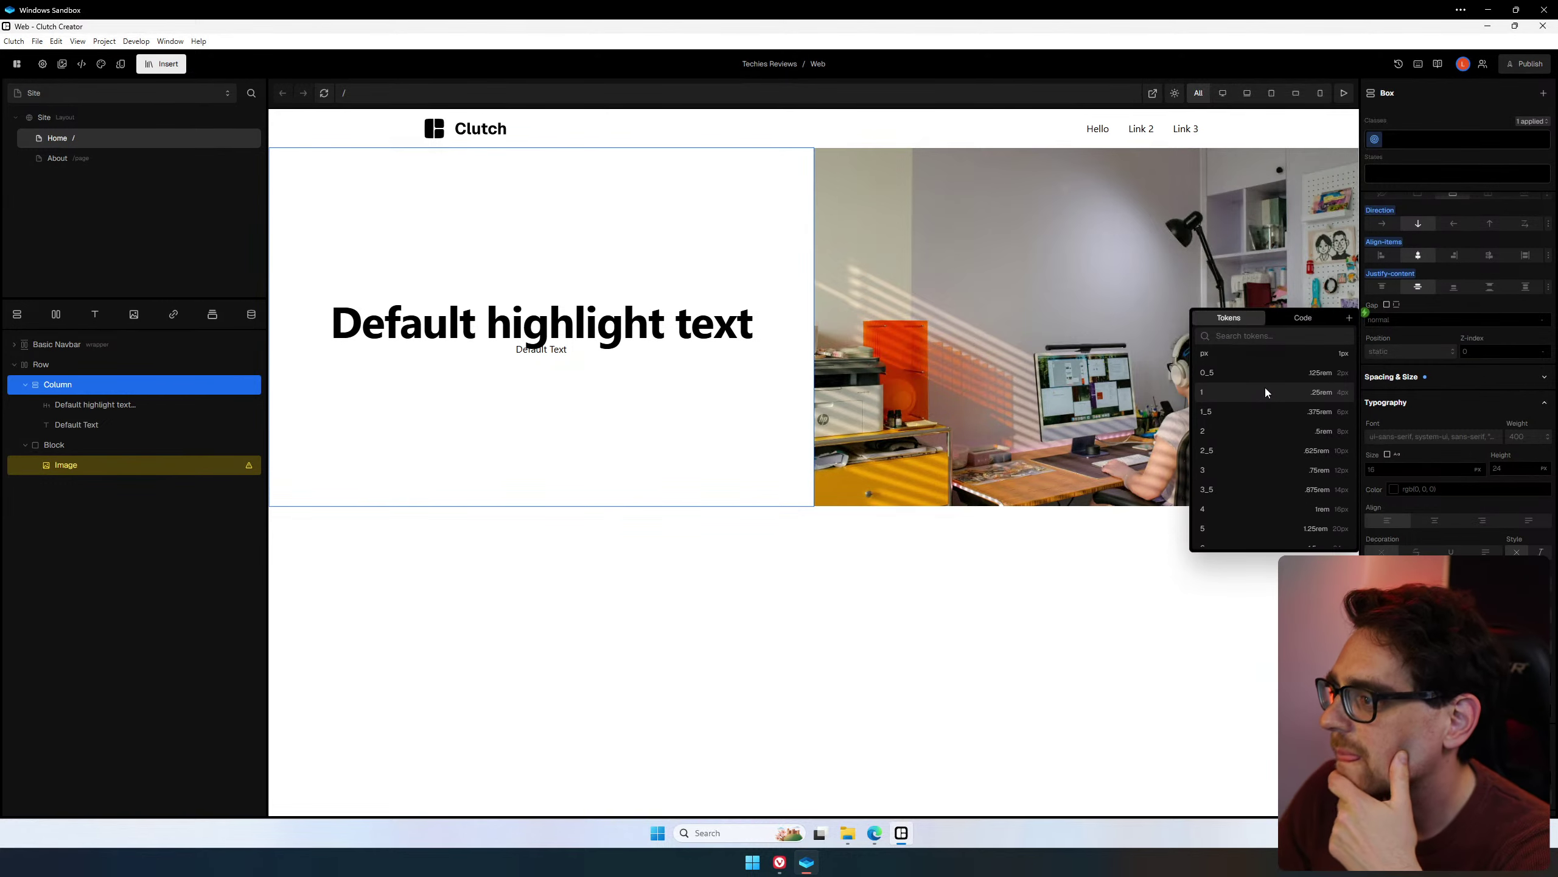
{"action": "scroll", "coordinate": [1278, 424], "scroll_direction": "down", "scroll_amount": 10}
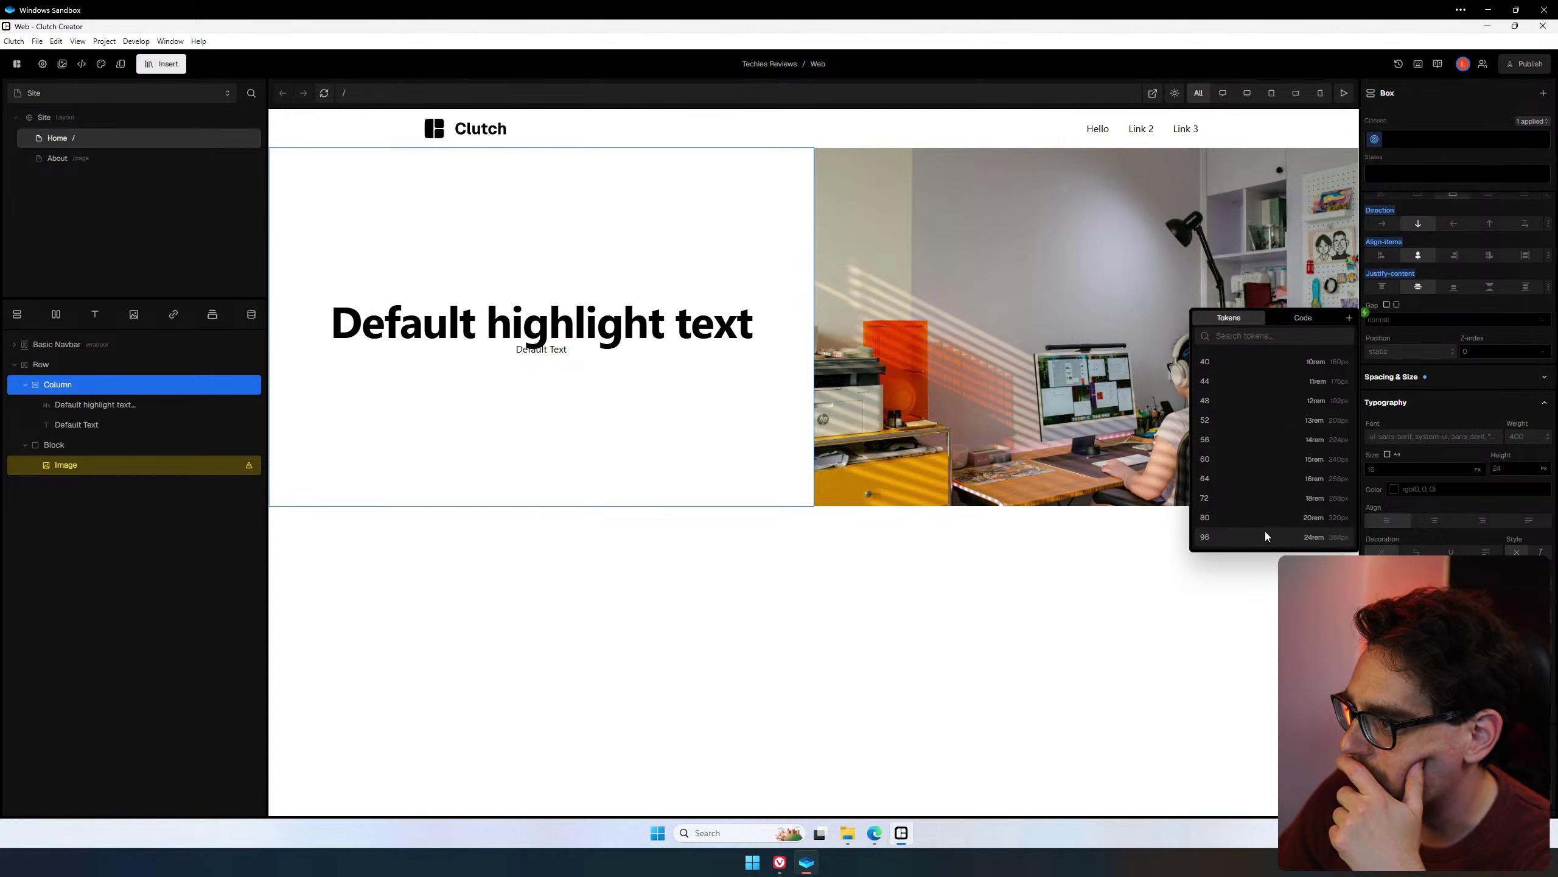
{"action": "scroll", "coordinate": [1265, 530], "scroll_direction": "up", "scroll_amount": 12}
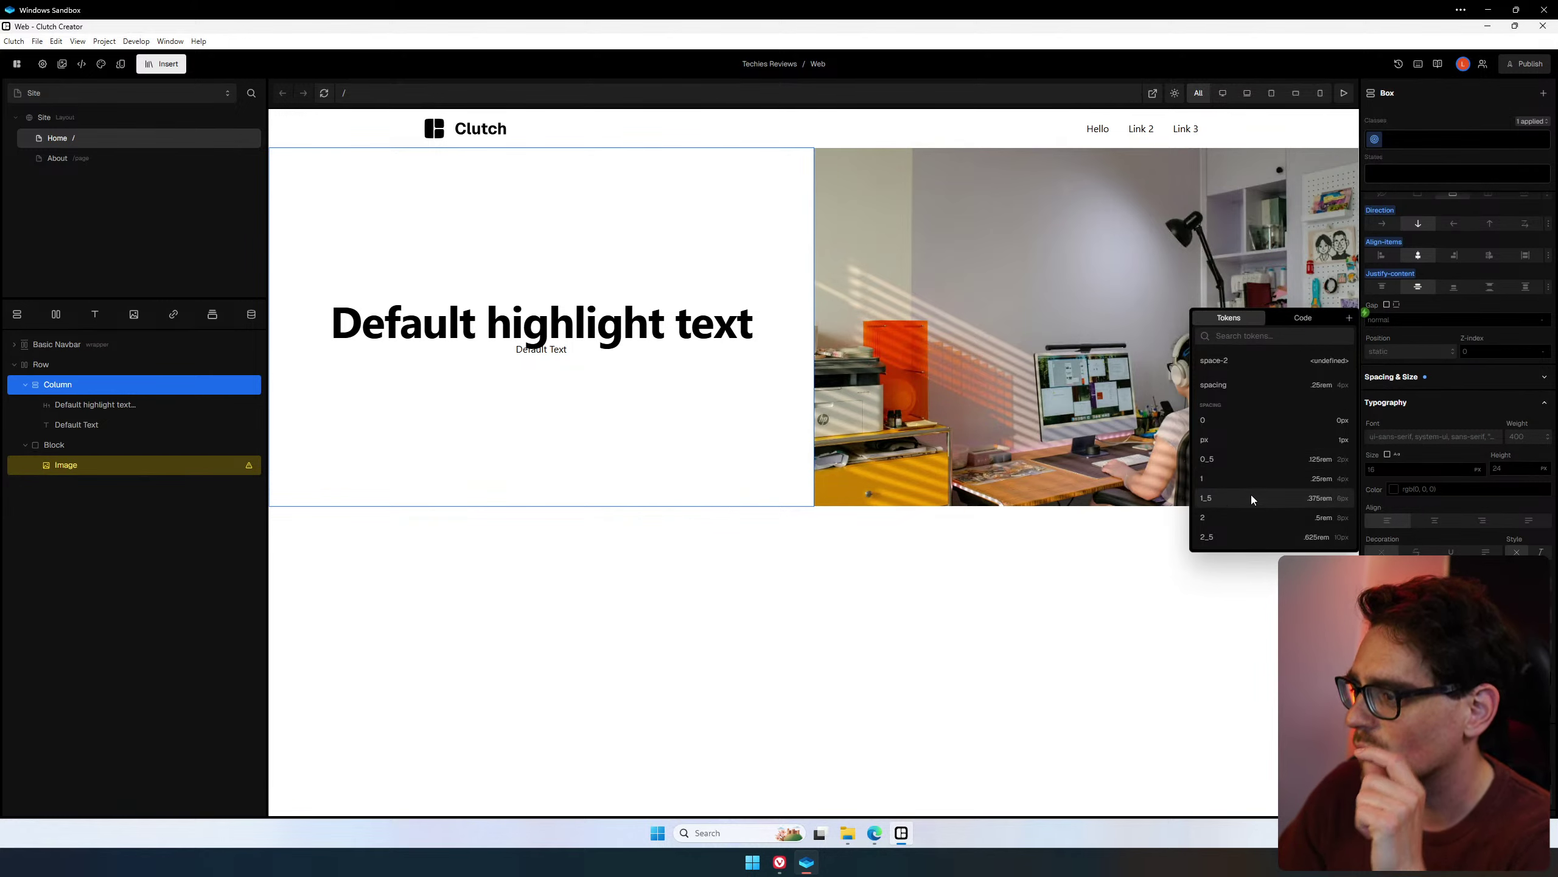
{"action": "scroll", "coordinate": [1251, 495], "scroll_direction": "down", "scroll_amount": 2}
{"action": "scroll", "coordinate": [1231, 436], "scroll_direction": "up", "scroll_amount": 1}
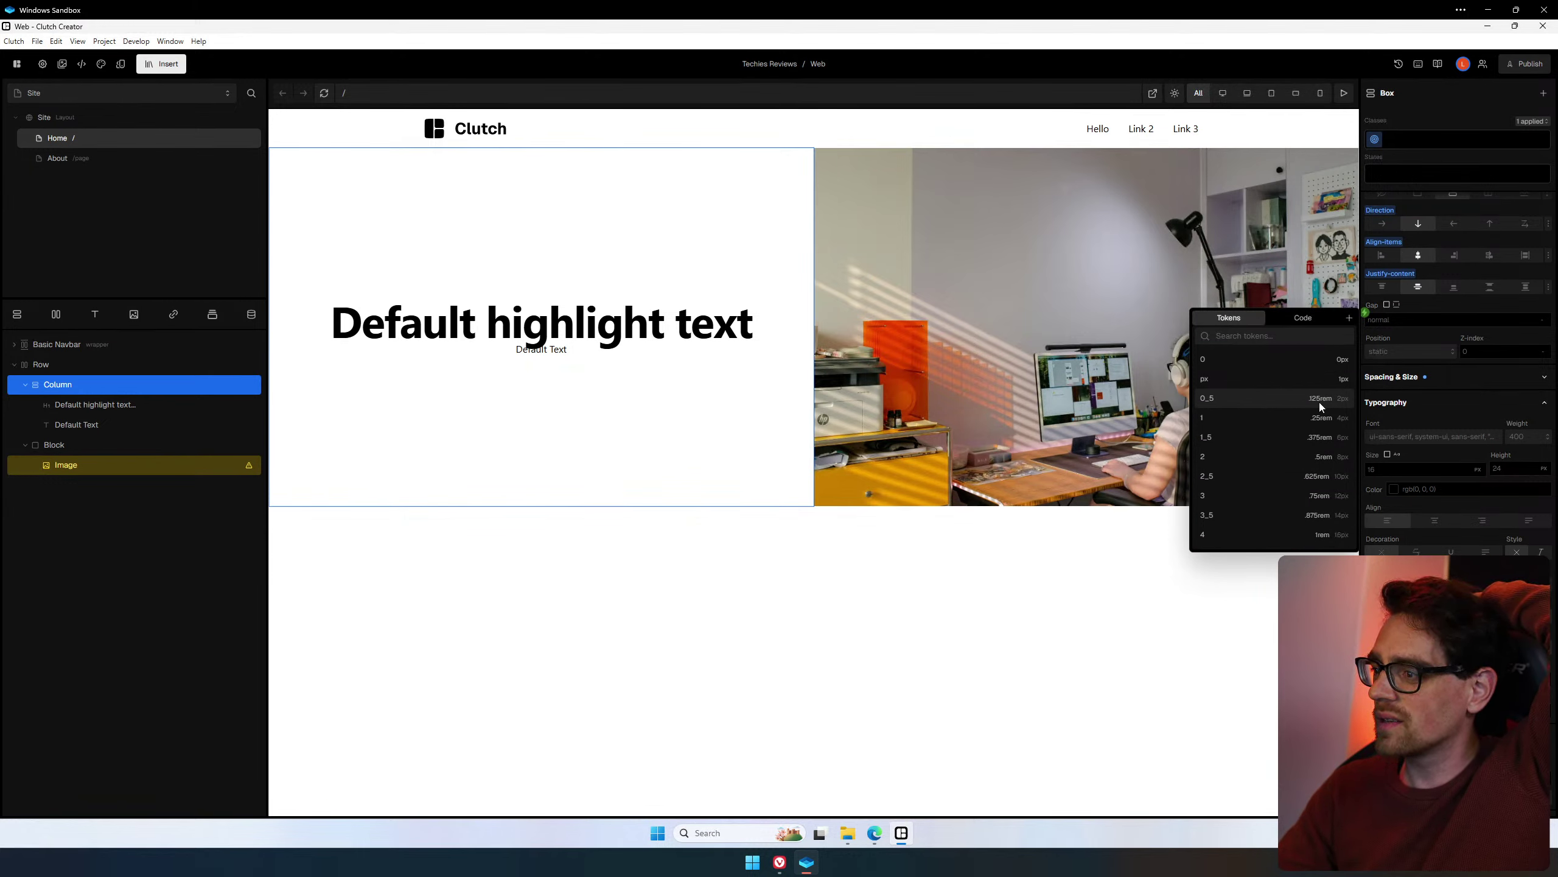
{"action": "scroll", "coordinate": [1249, 420], "scroll_direction": "down", "scroll_amount": 1}
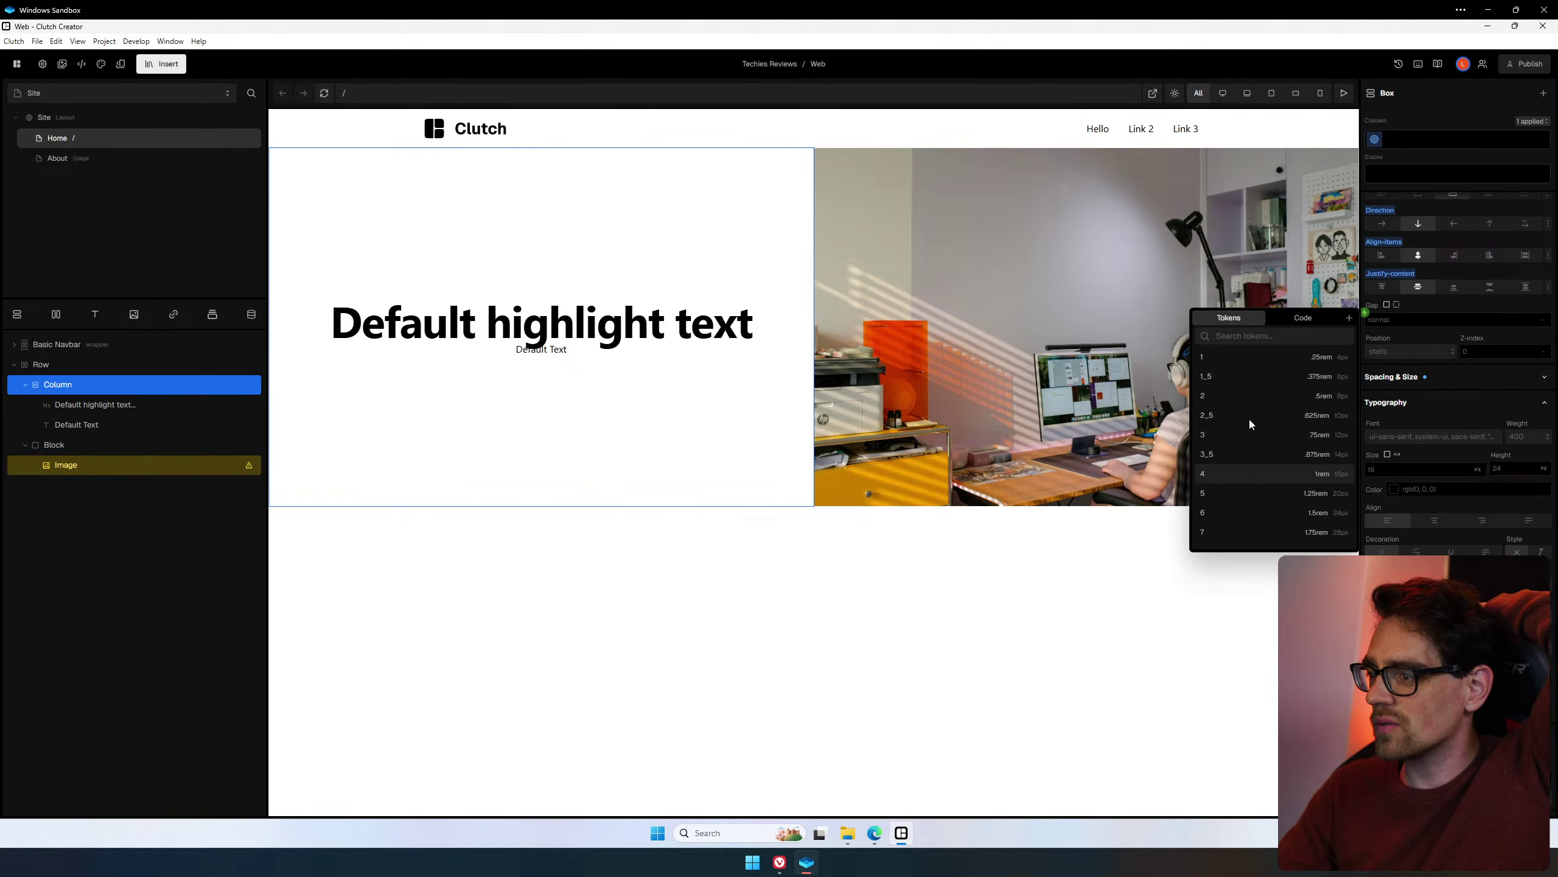
{"action": "scroll", "coordinate": [1249, 419], "scroll_direction": "down", "scroll_amount": 4}
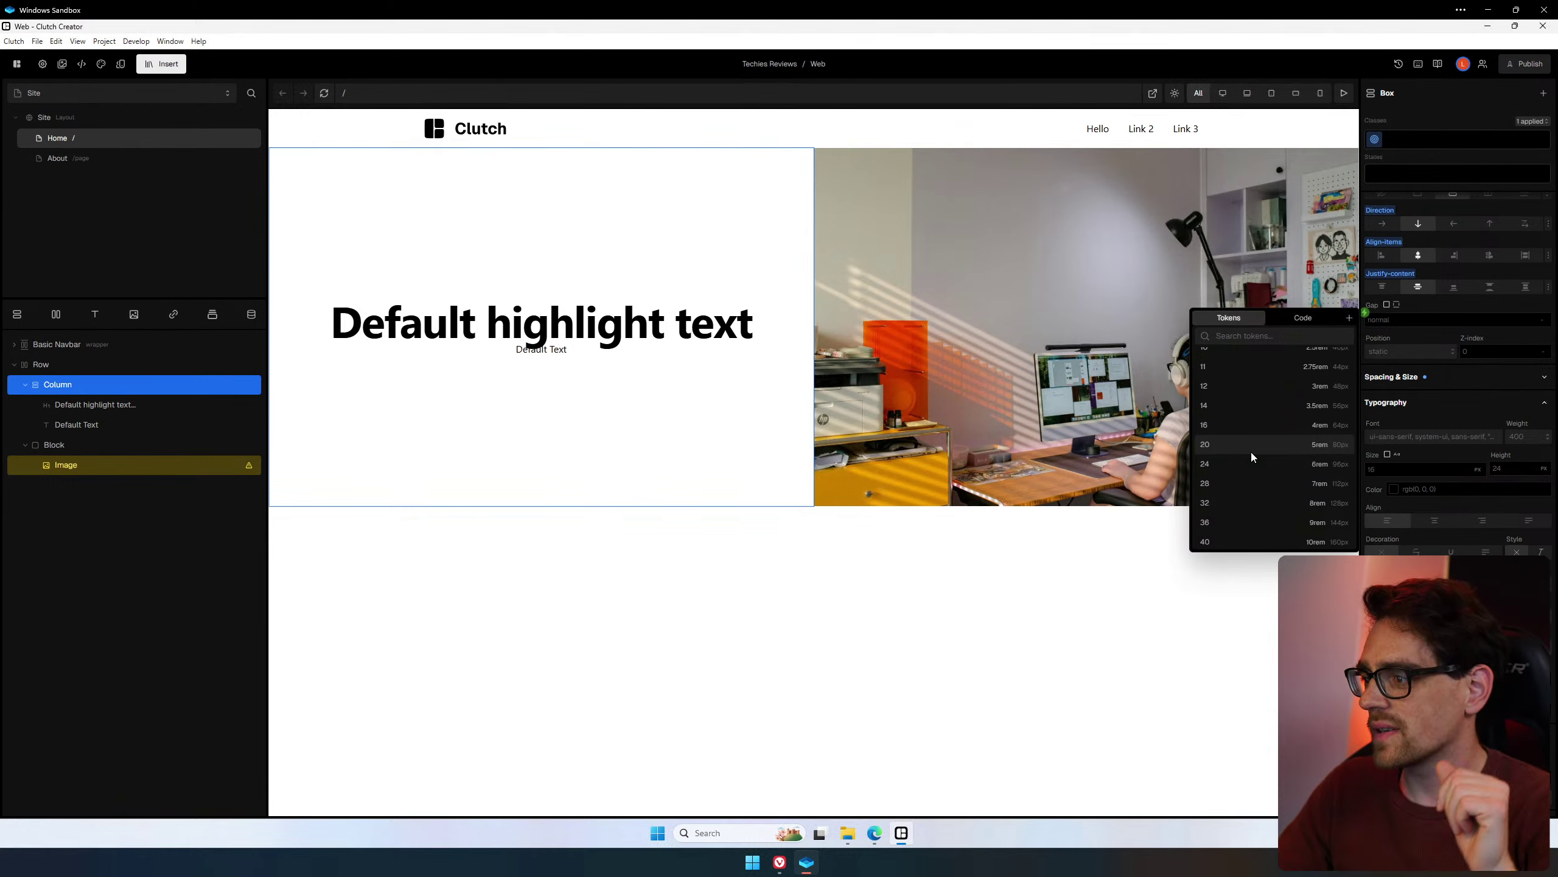
{"action": "left_click", "coordinate": [1251, 445]}
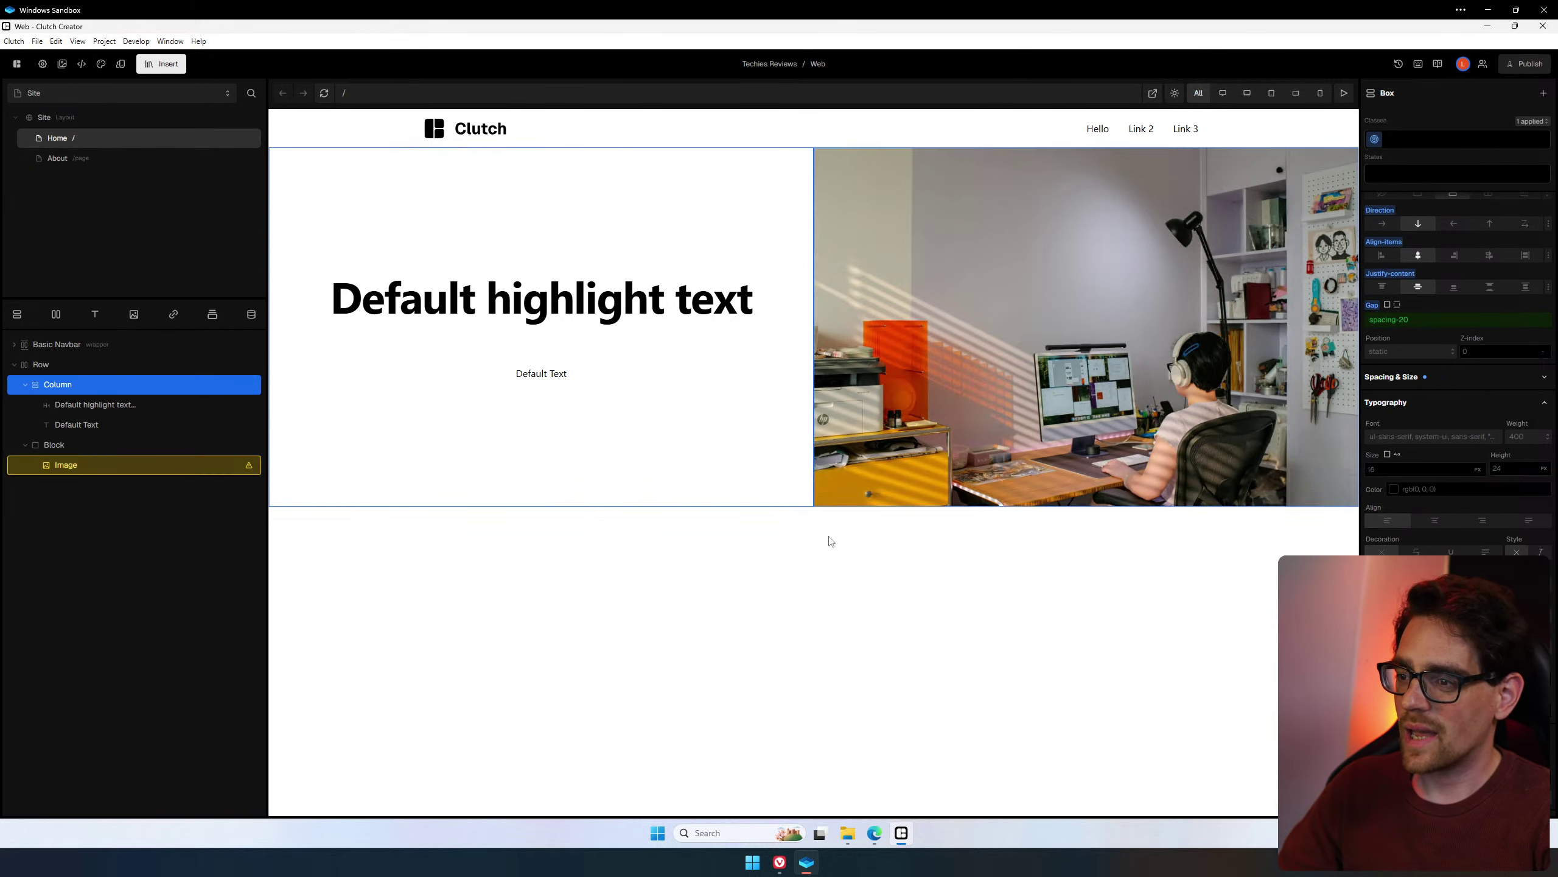
Create a class named menu_item on the "Hello" link text in the navbar's desktop menu.
{"action": "double_click", "coordinate": [1141, 128]}
{"action": "left_click", "coordinate": [1098, 128]}
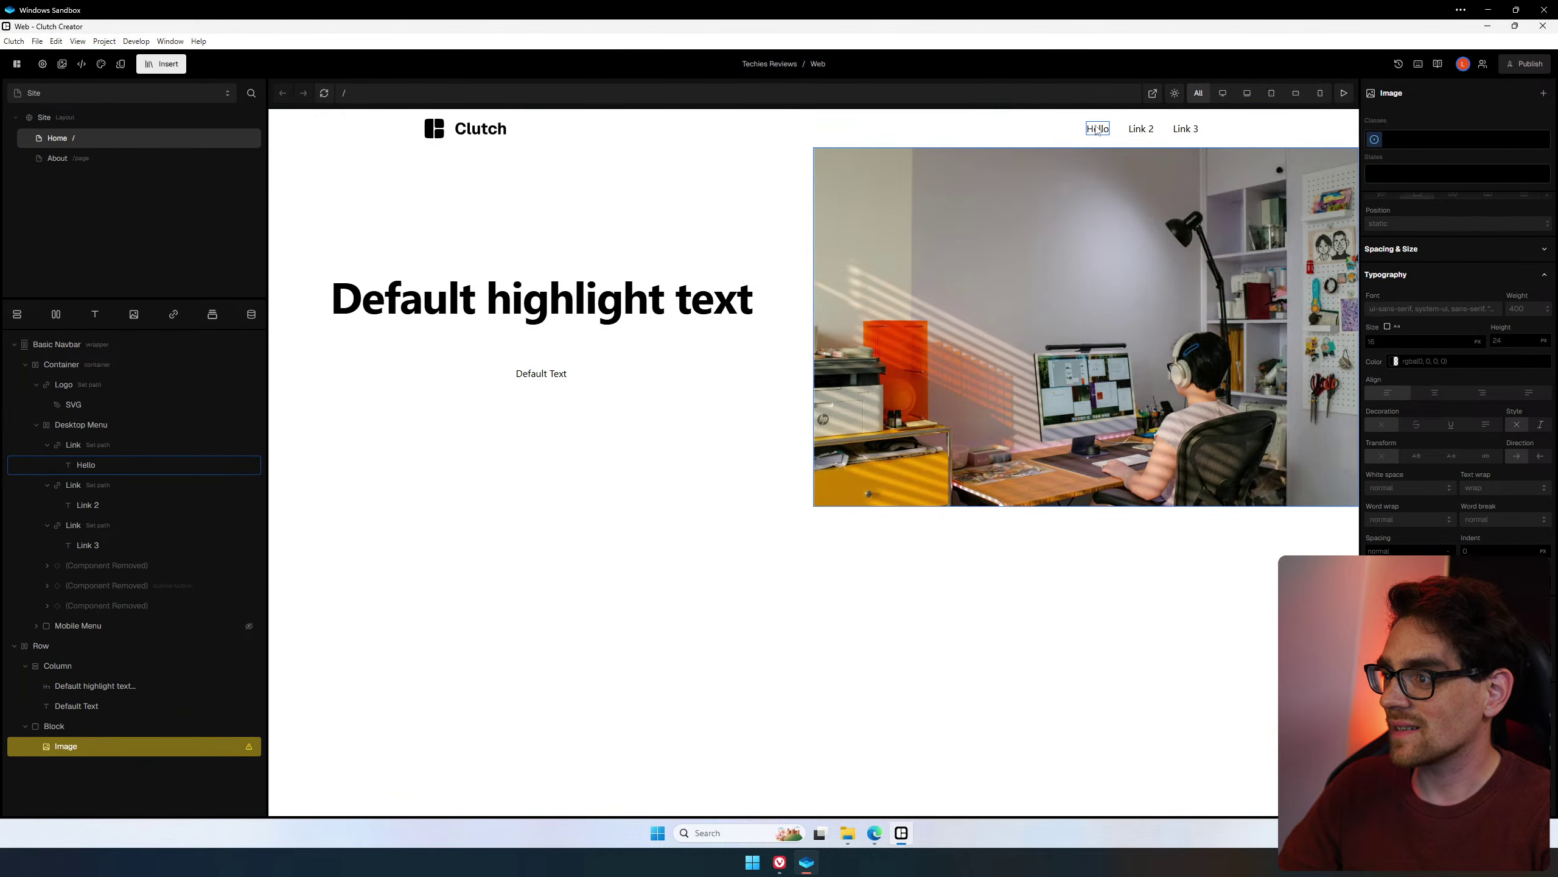
{"action": "left_click", "coordinate": [1413, 144]}
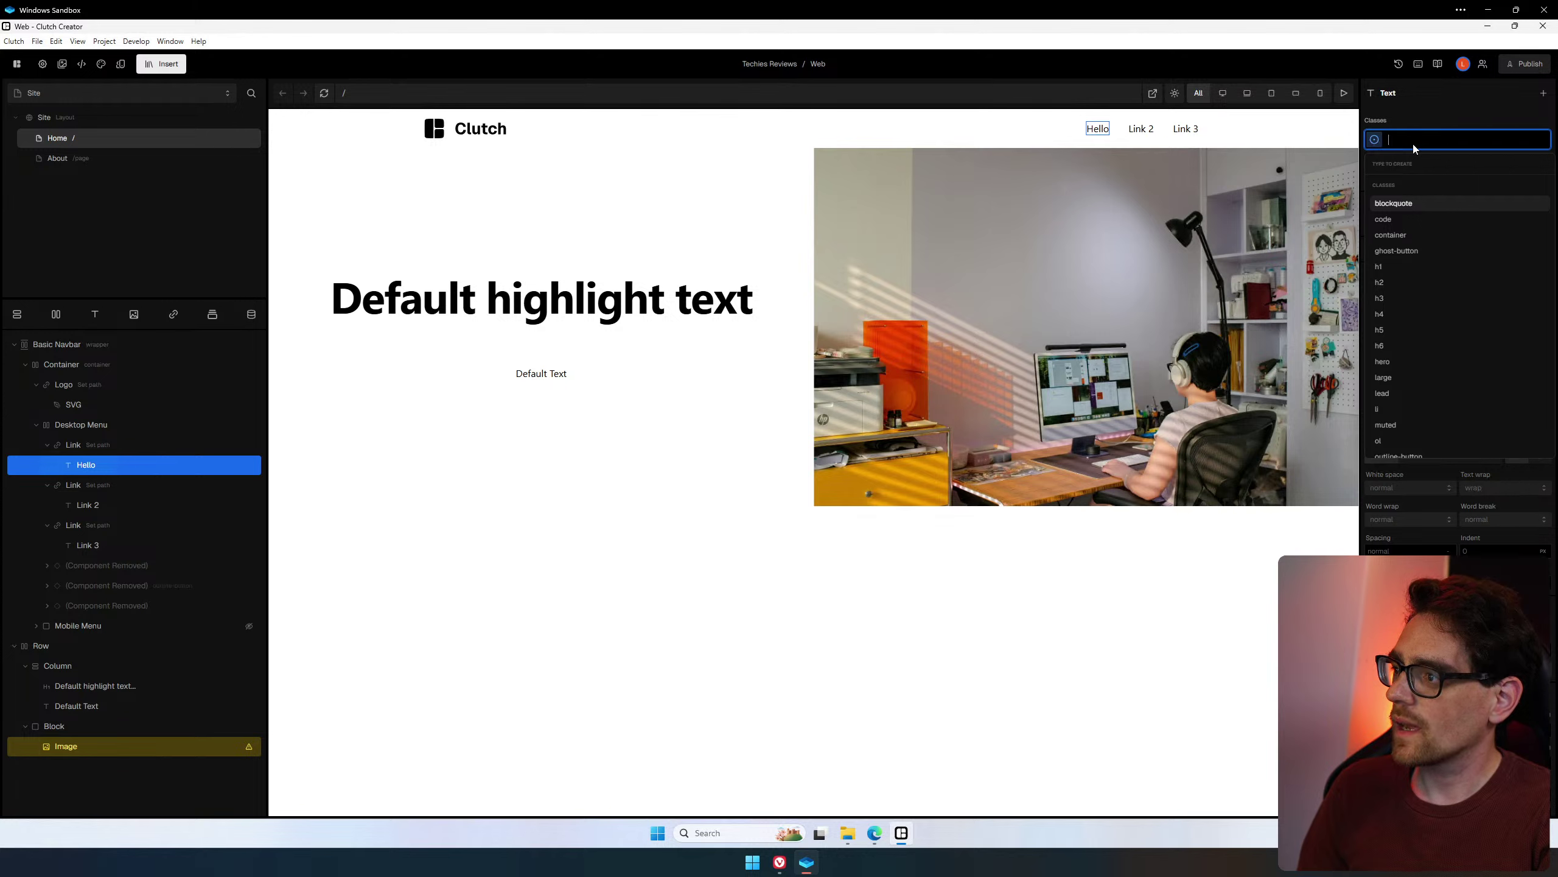
{"action": "type", "text": "menu_"}
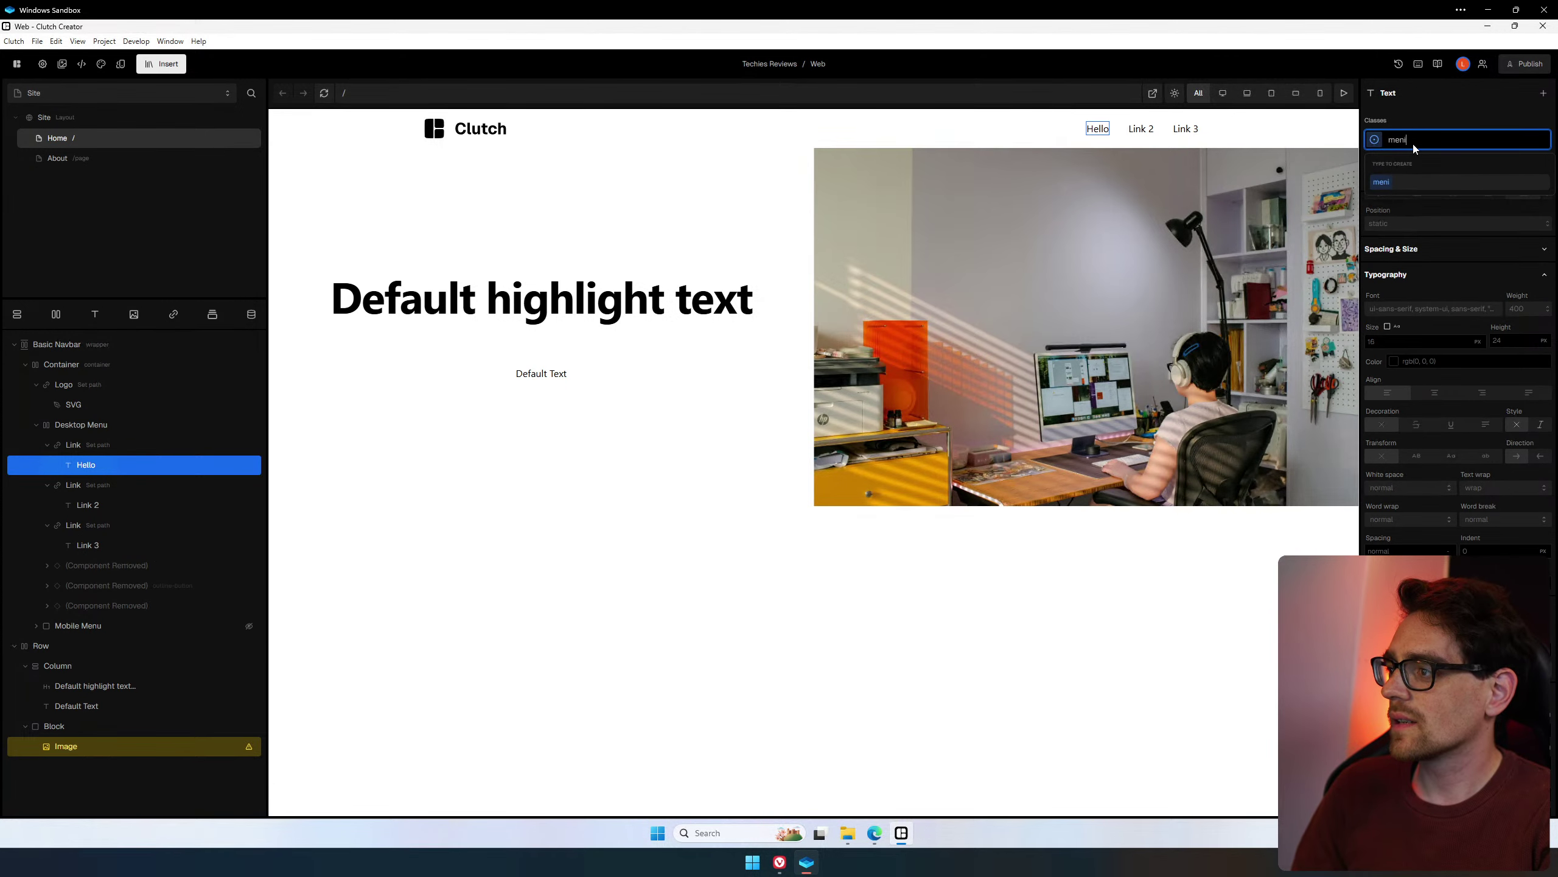
{"action": "type", "text": "item"}
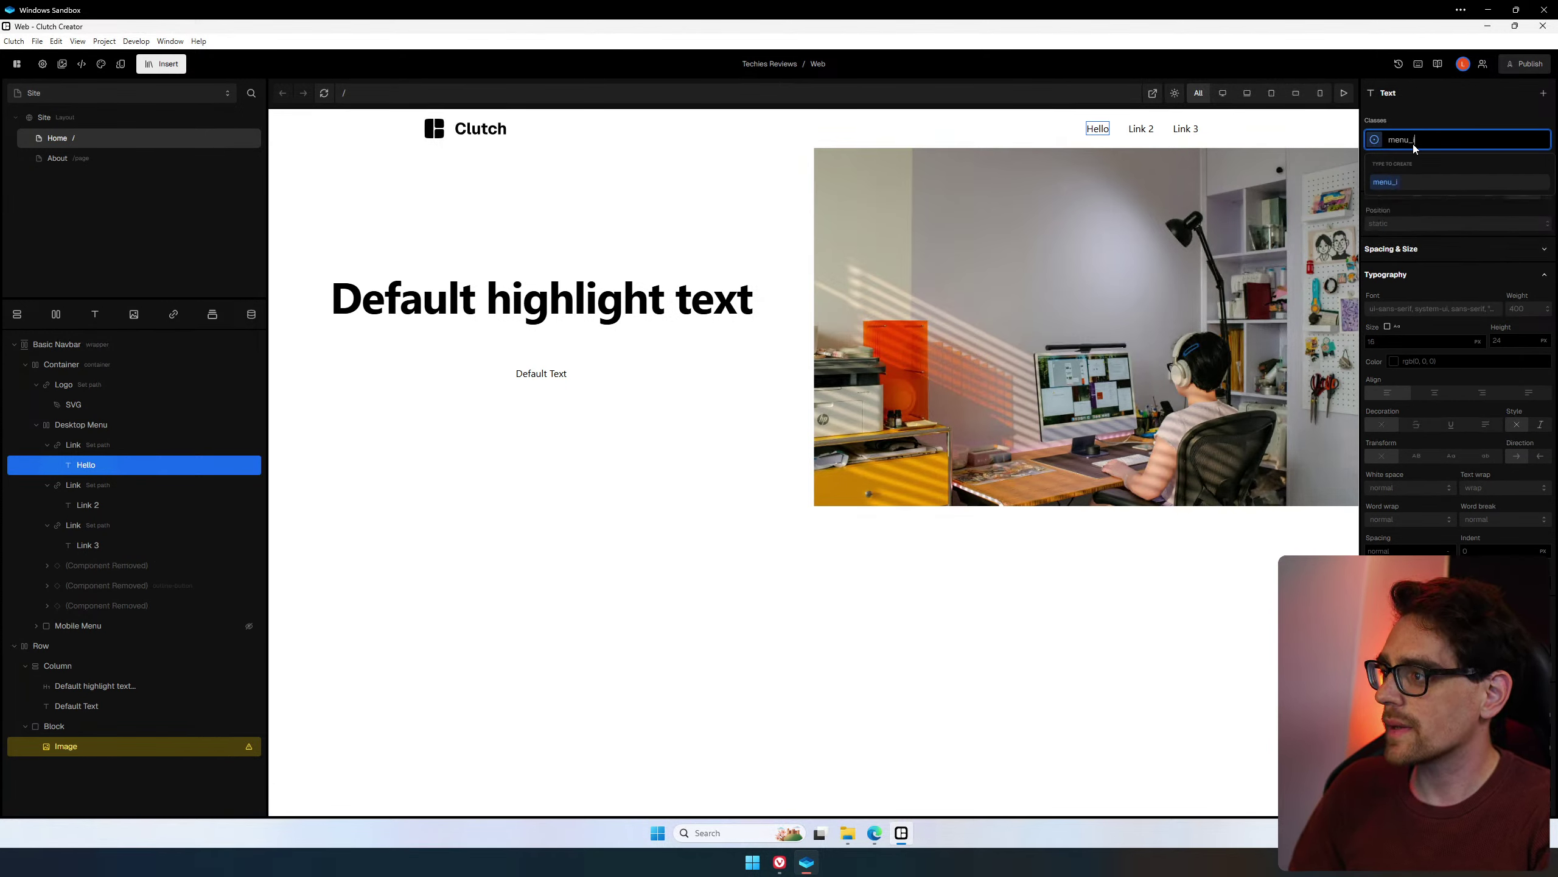
{"action": "key", "text": "Return"}
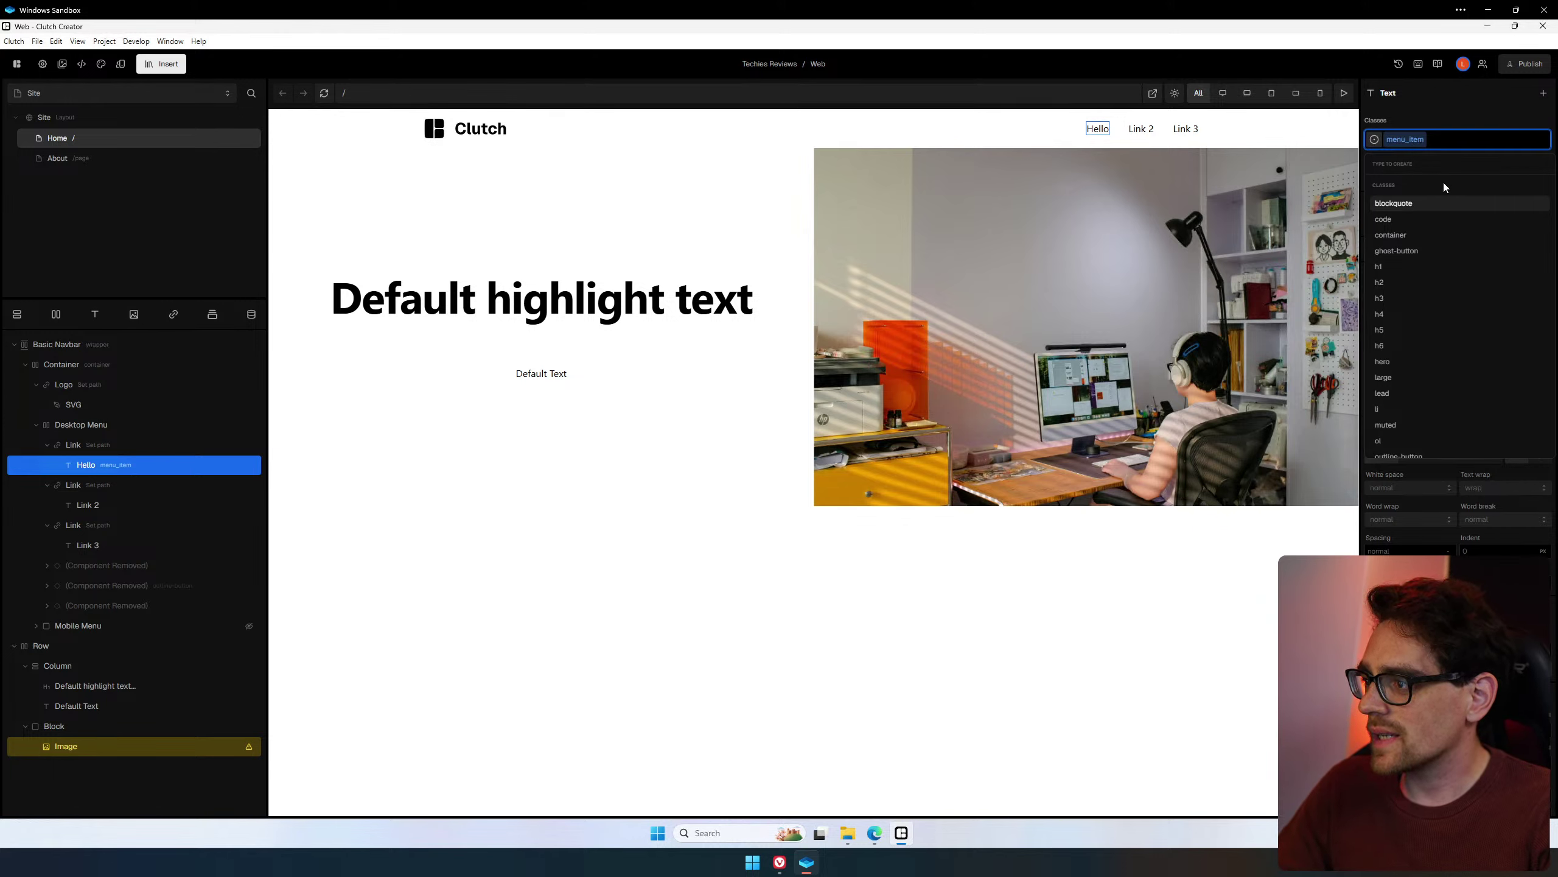
{"action": "left_click", "coordinate": [1433, 471]}
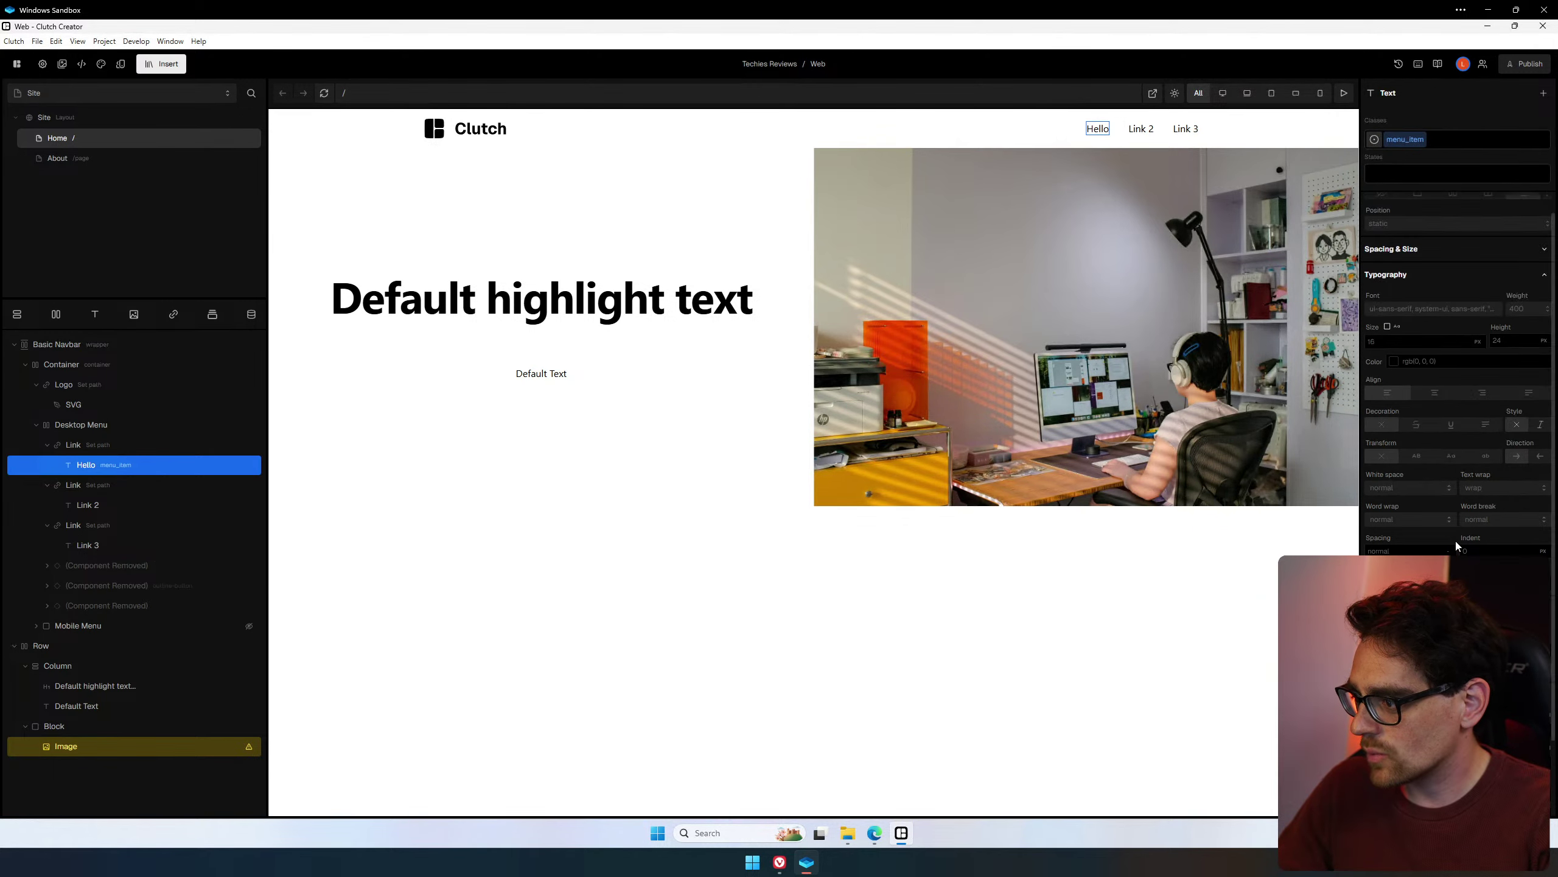
{"action": "left_click", "coordinate": [1424, 550]}
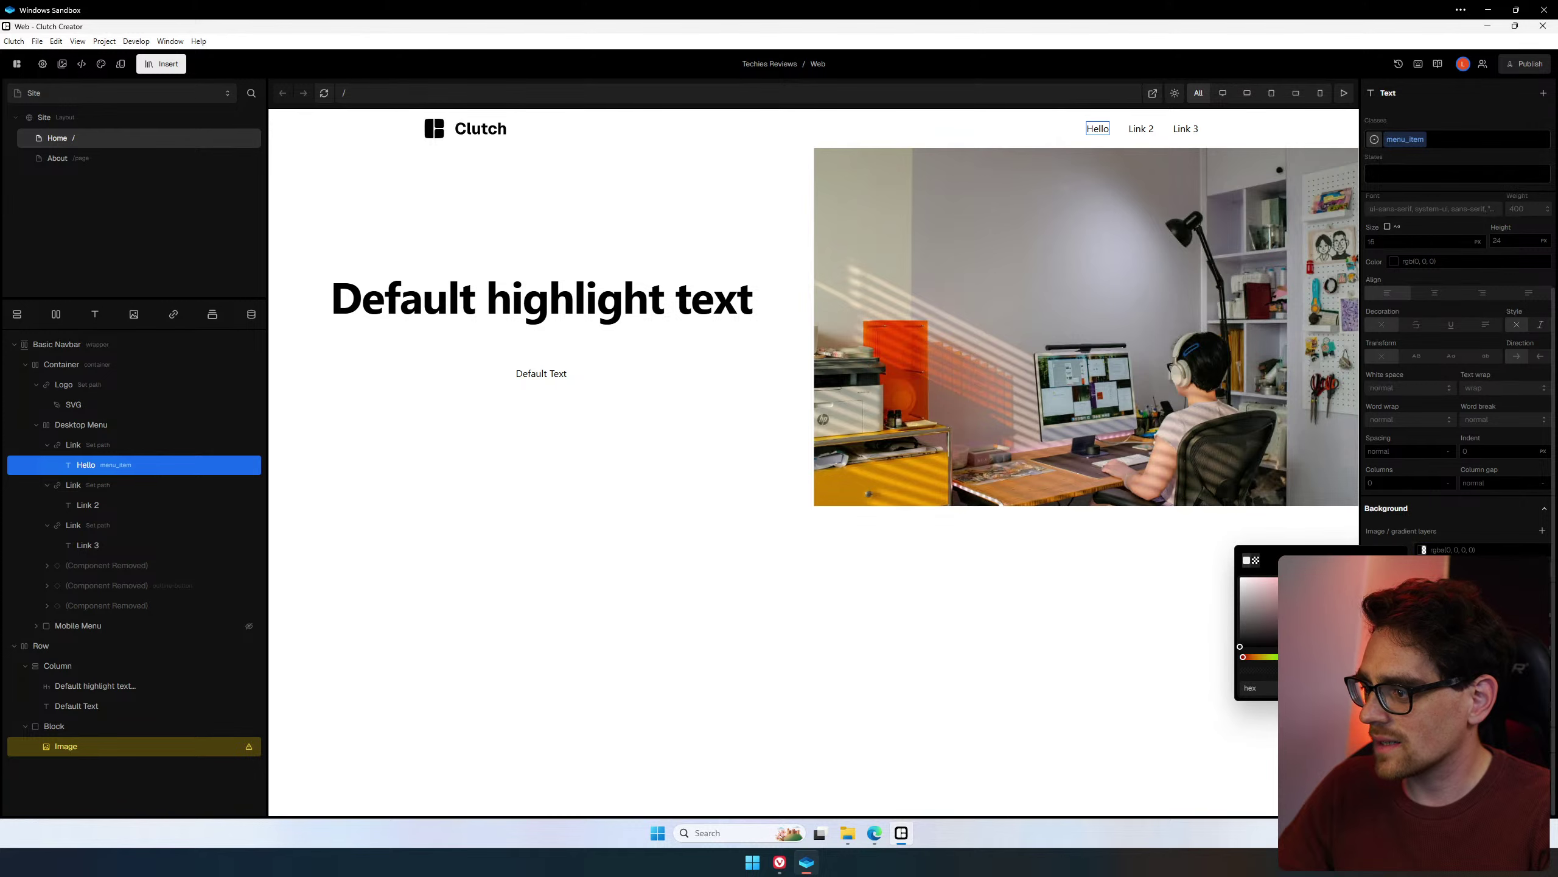
{"action": "left_click", "coordinate": [1399, 581]}
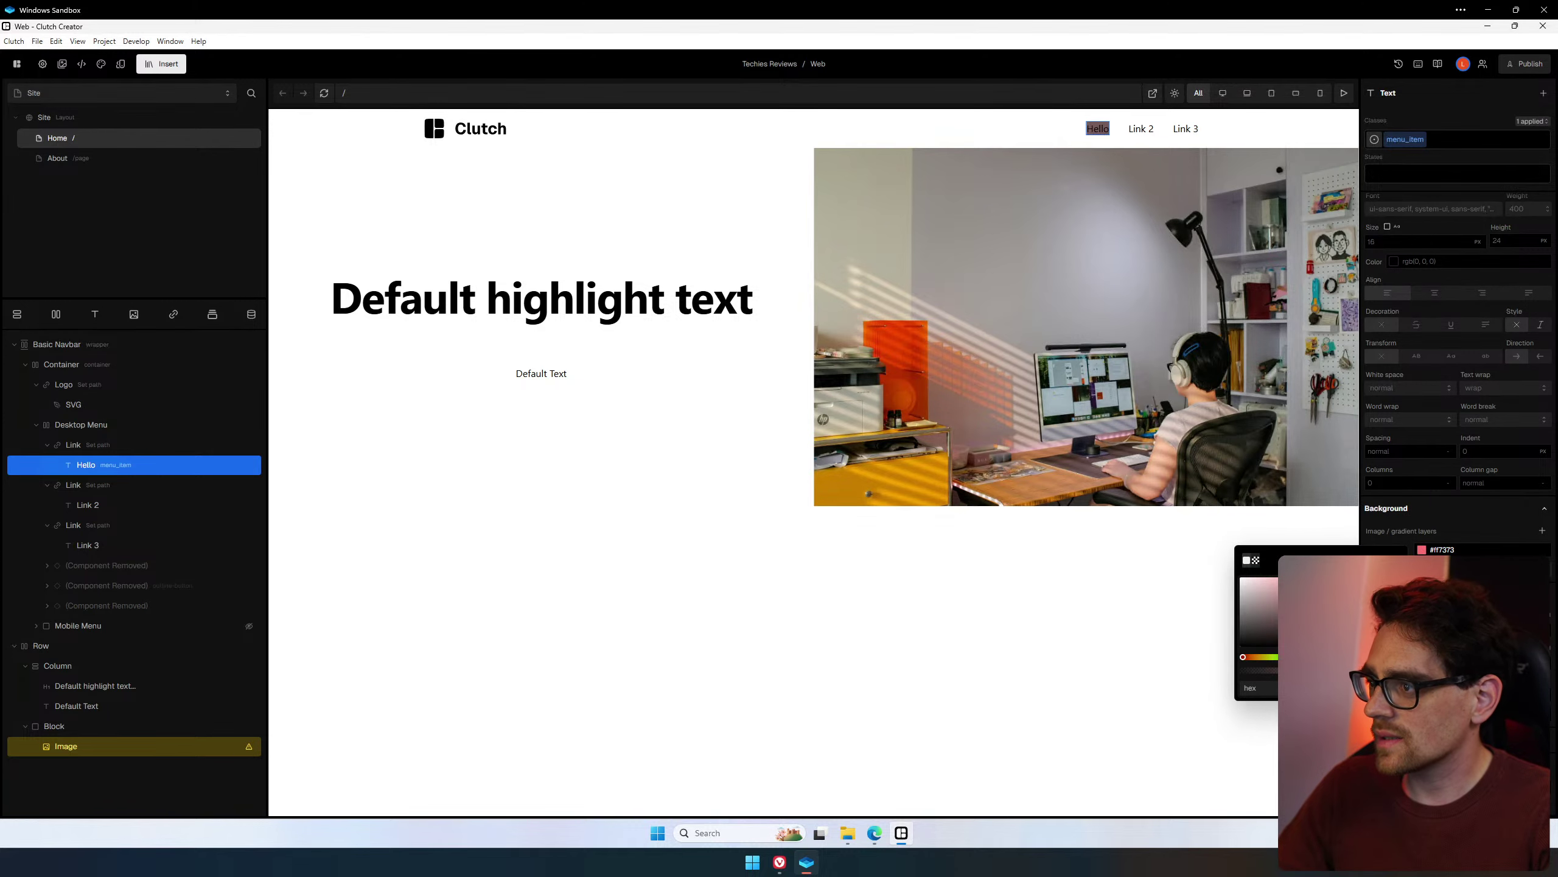
{"action": "left_click", "coordinate": [1422, 550]}
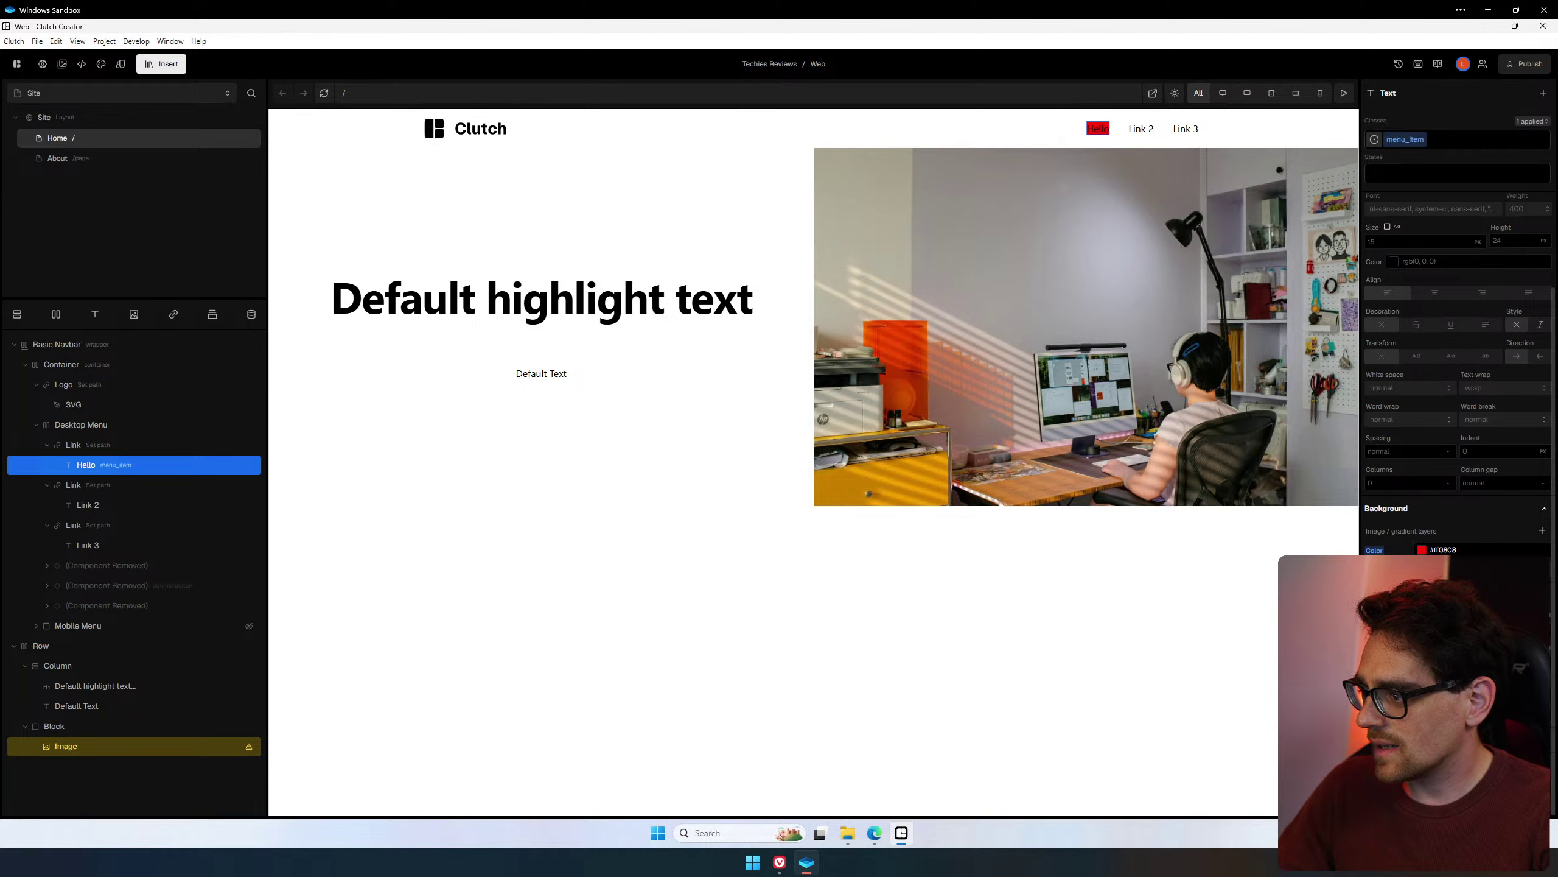
{"action": "left_click", "coordinate": [1373, 550]}
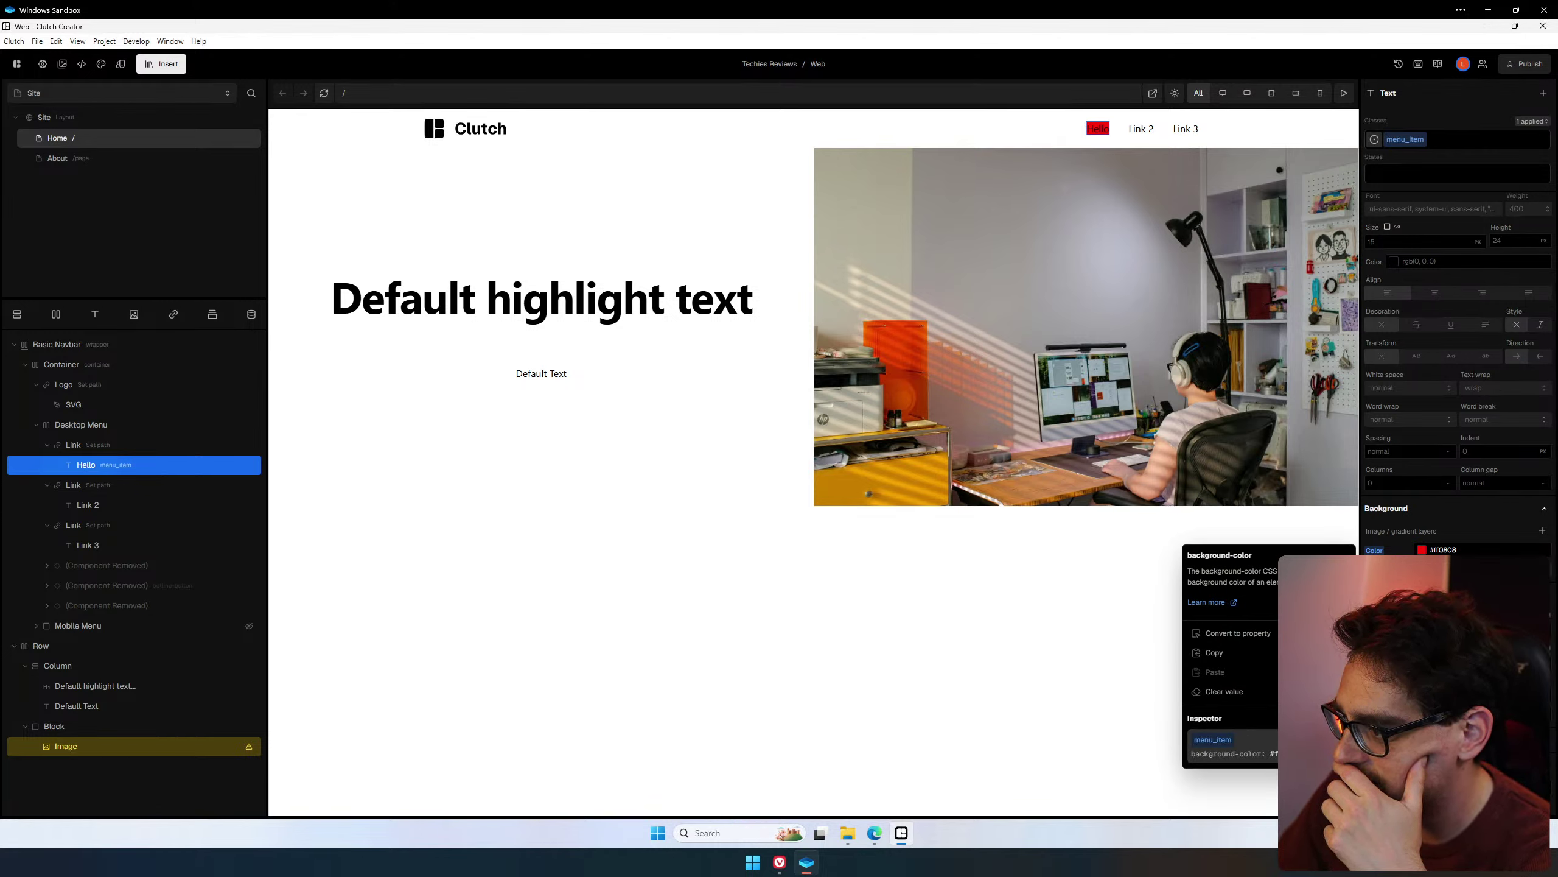
{"action": "left_click", "coordinate": [1257, 690]}
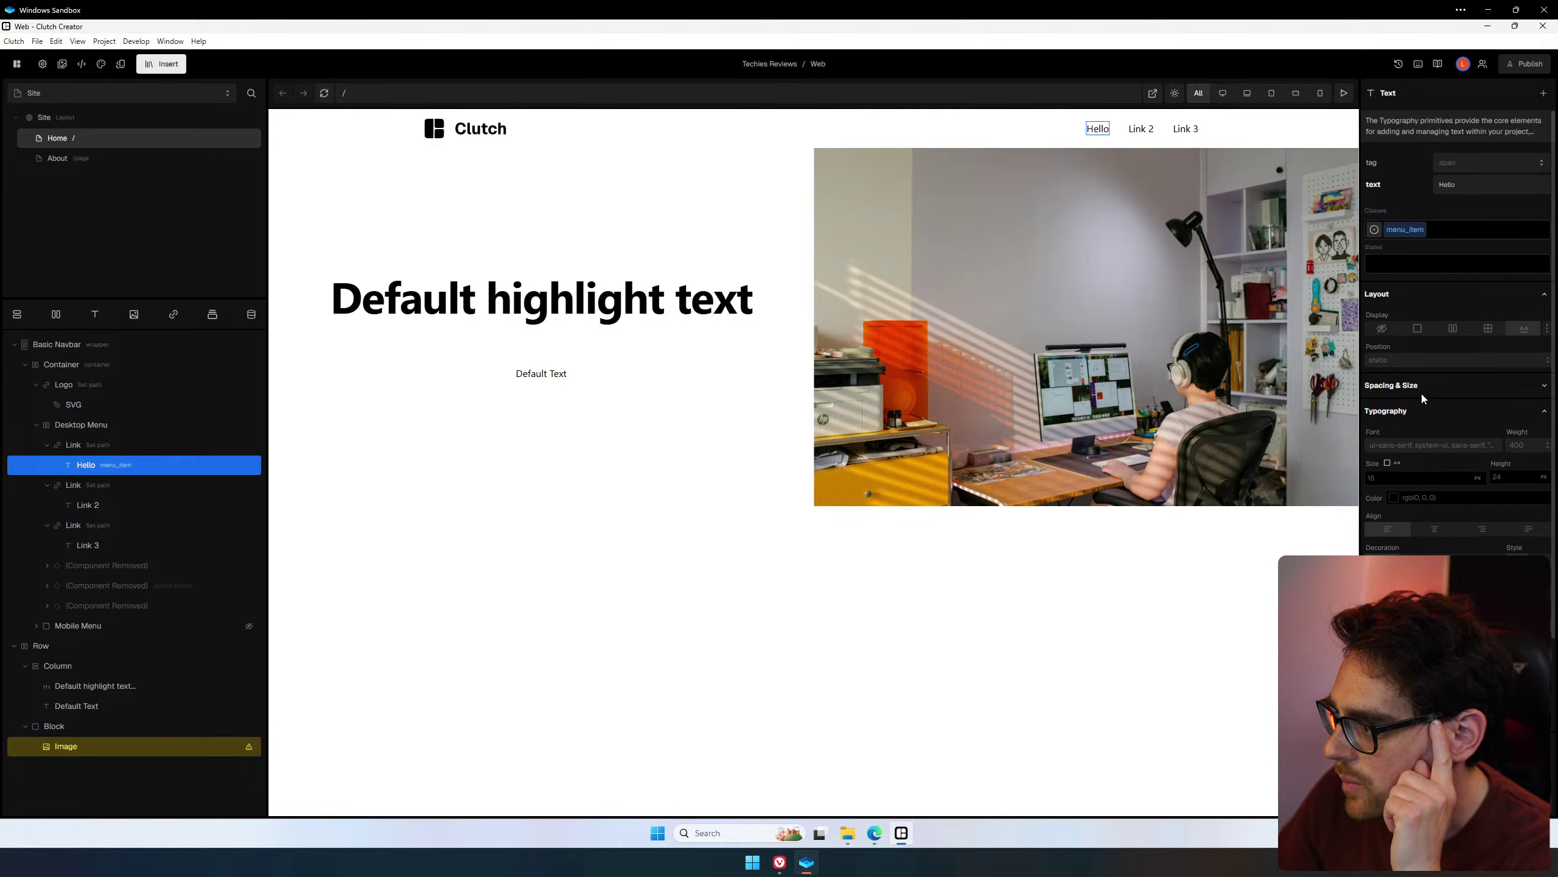
Set the menu_item class's text color to pure red (#ff0000) on the "Hello" link text.
{"action": "left_click", "coordinate": [1397, 498]}
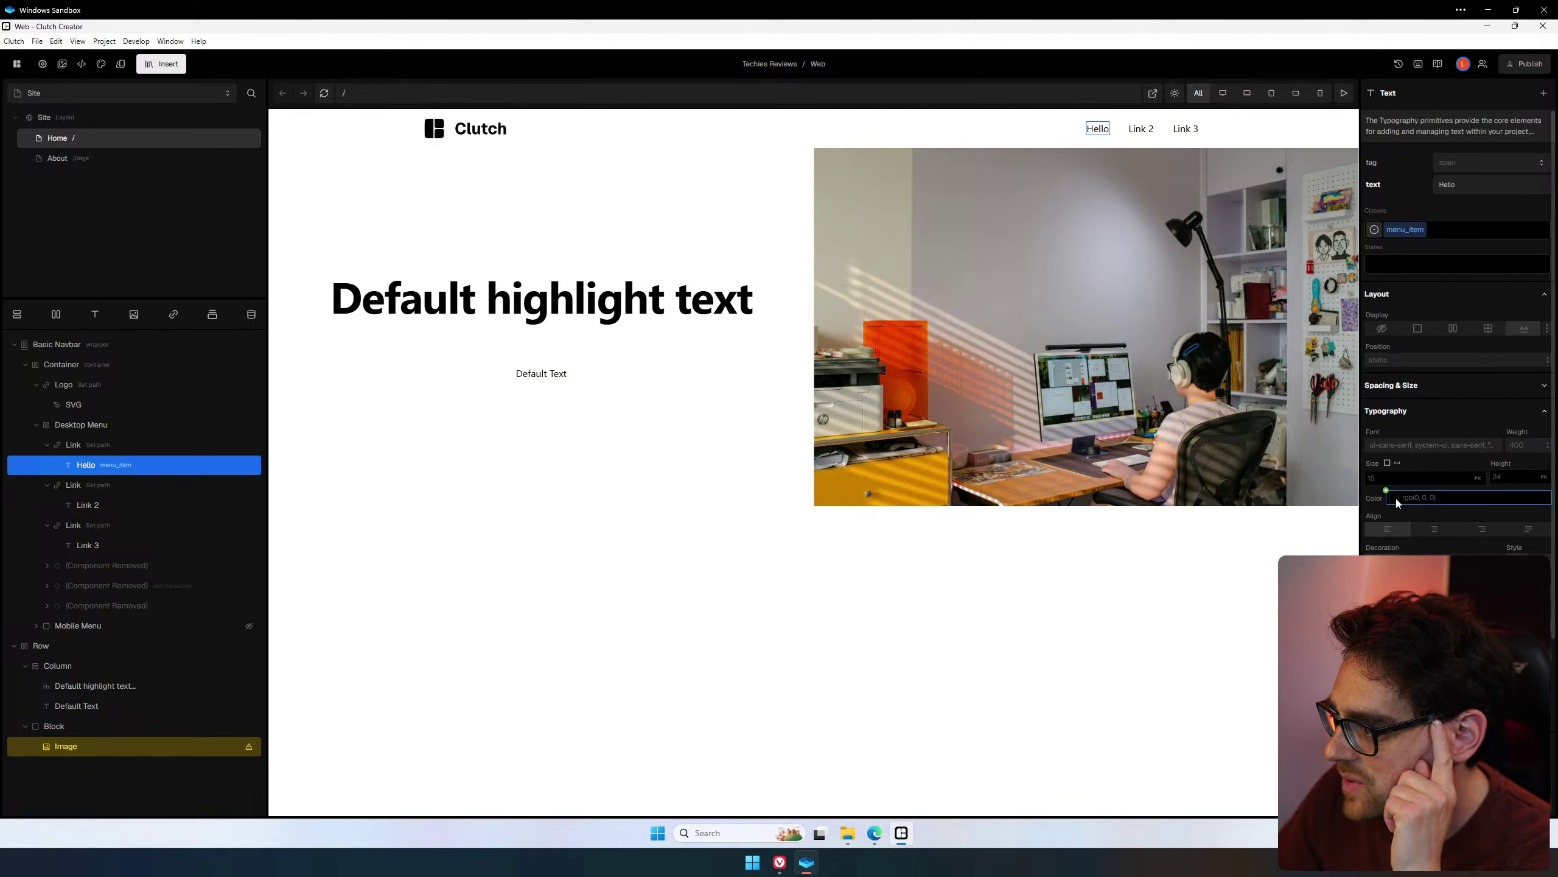
{"action": "left_click", "coordinate": [1394, 497]}
{"action": "left_click_drag", "start_coordinate": [1317, 542], "coordinate": [1363, 525]}
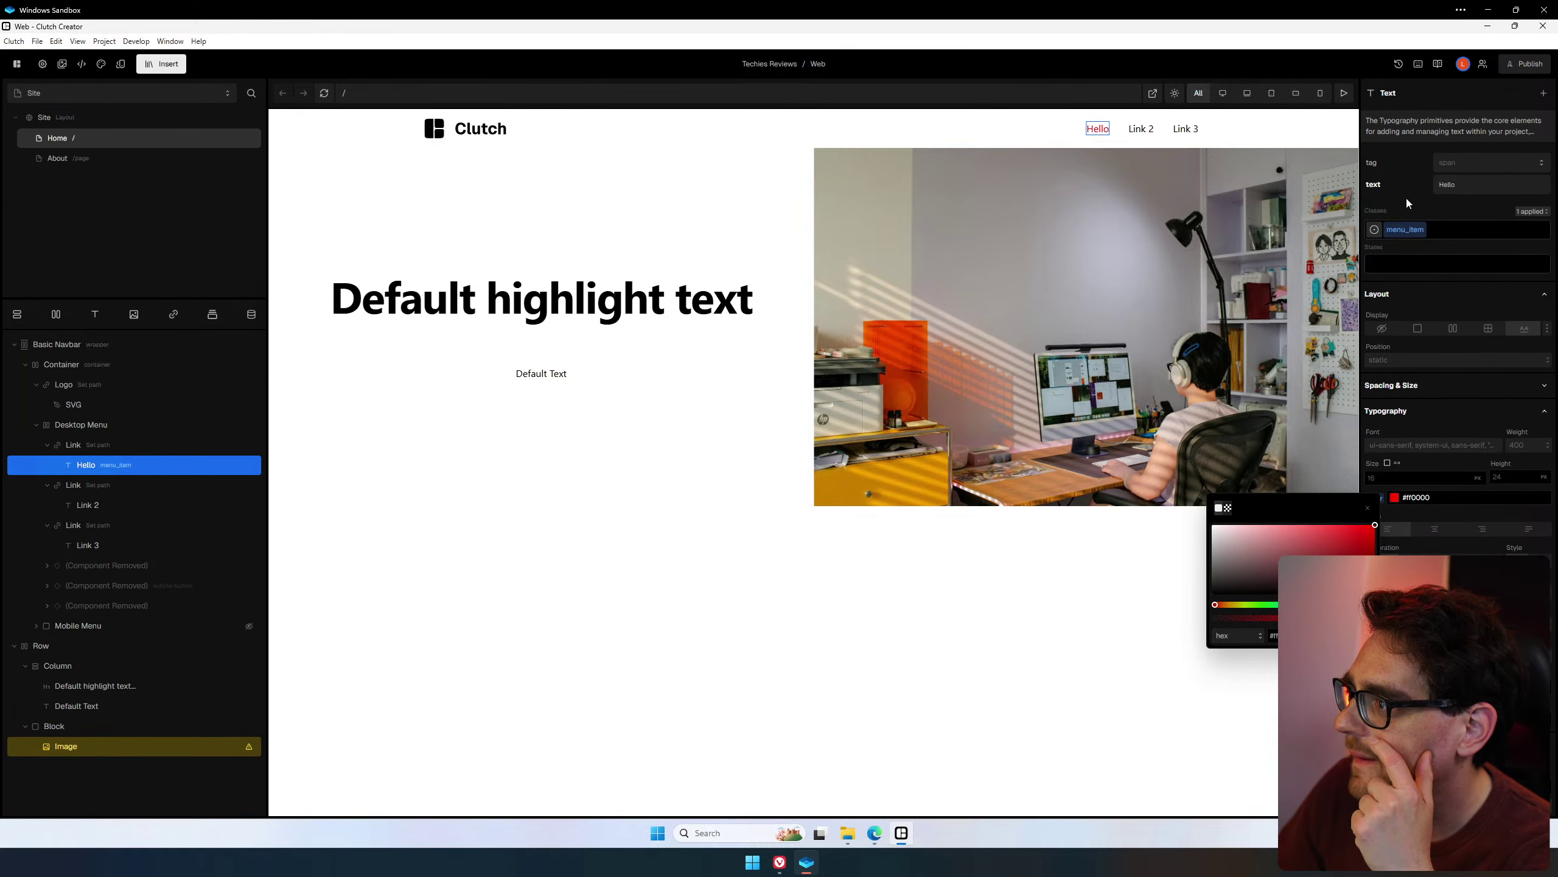
{"action": "key", "text": "Escape"}
Apply the existing menu_item class to the "Link 2" text in the navbar.
{"action": "left_click", "coordinate": [1137, 132]}
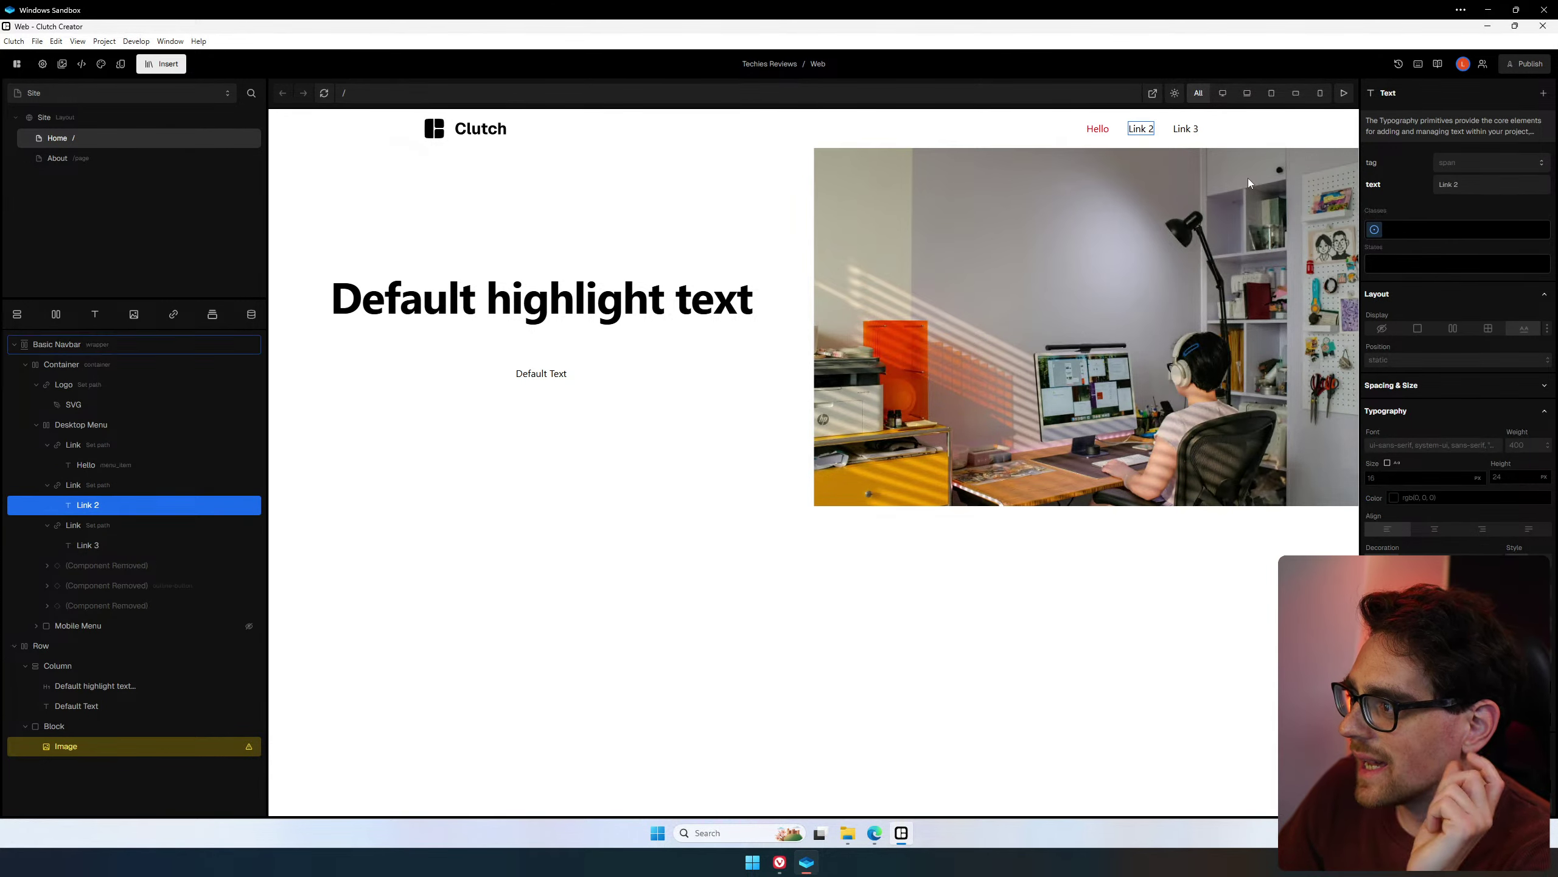
{"action": "left_click", "coordinate": [1439, 228]}
{"action": "type", "text": "m"}
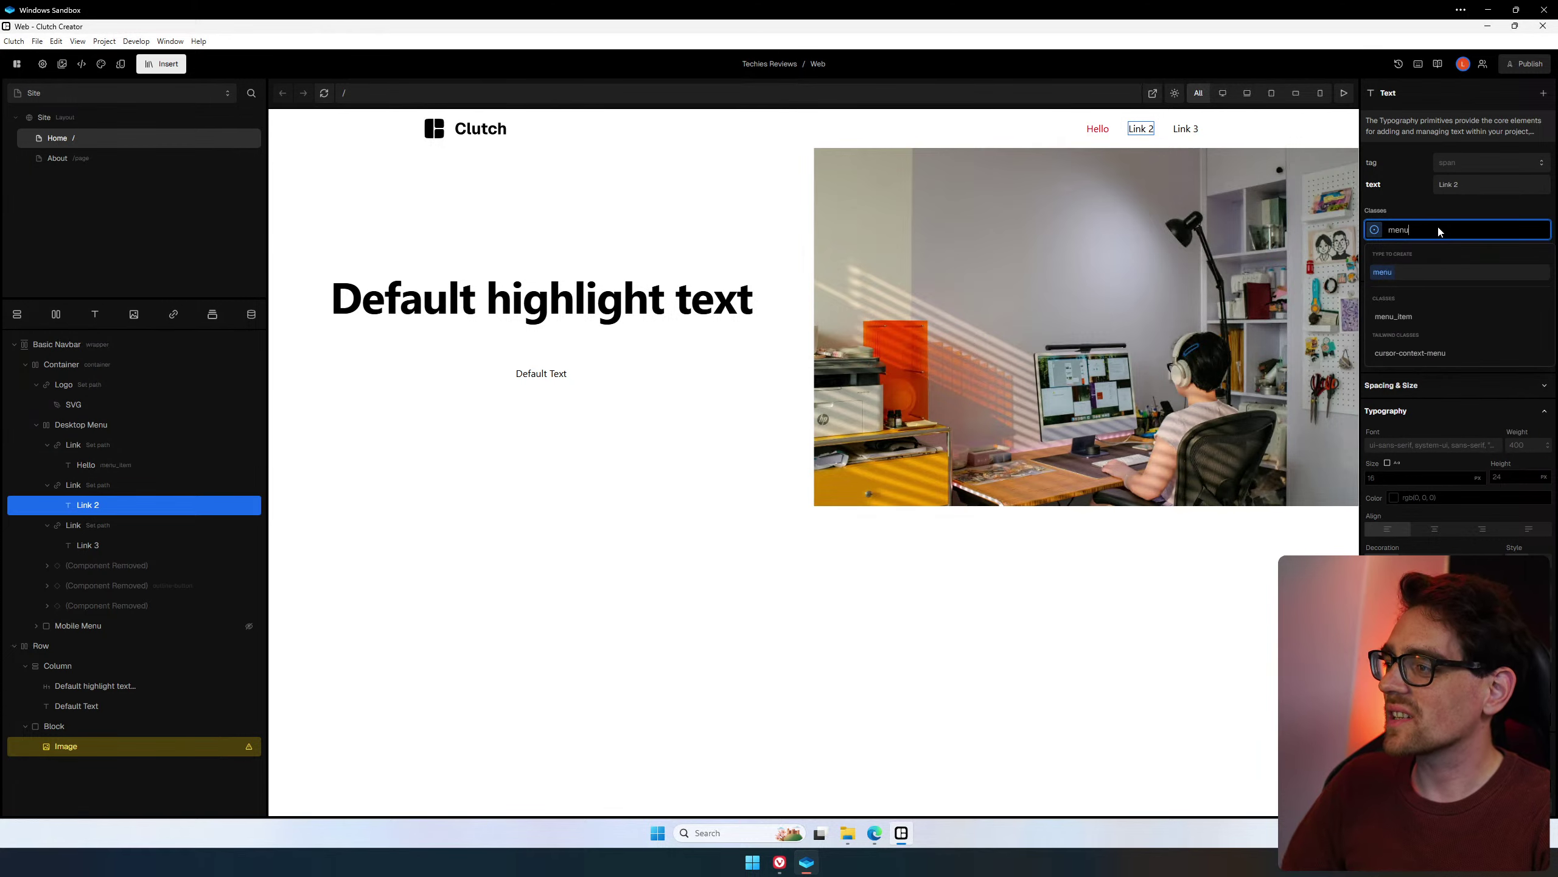
{"action": "type", "text": "enu"}
{"action": "key", "text": "Down"}
{"action": "key", "text": "Return"}
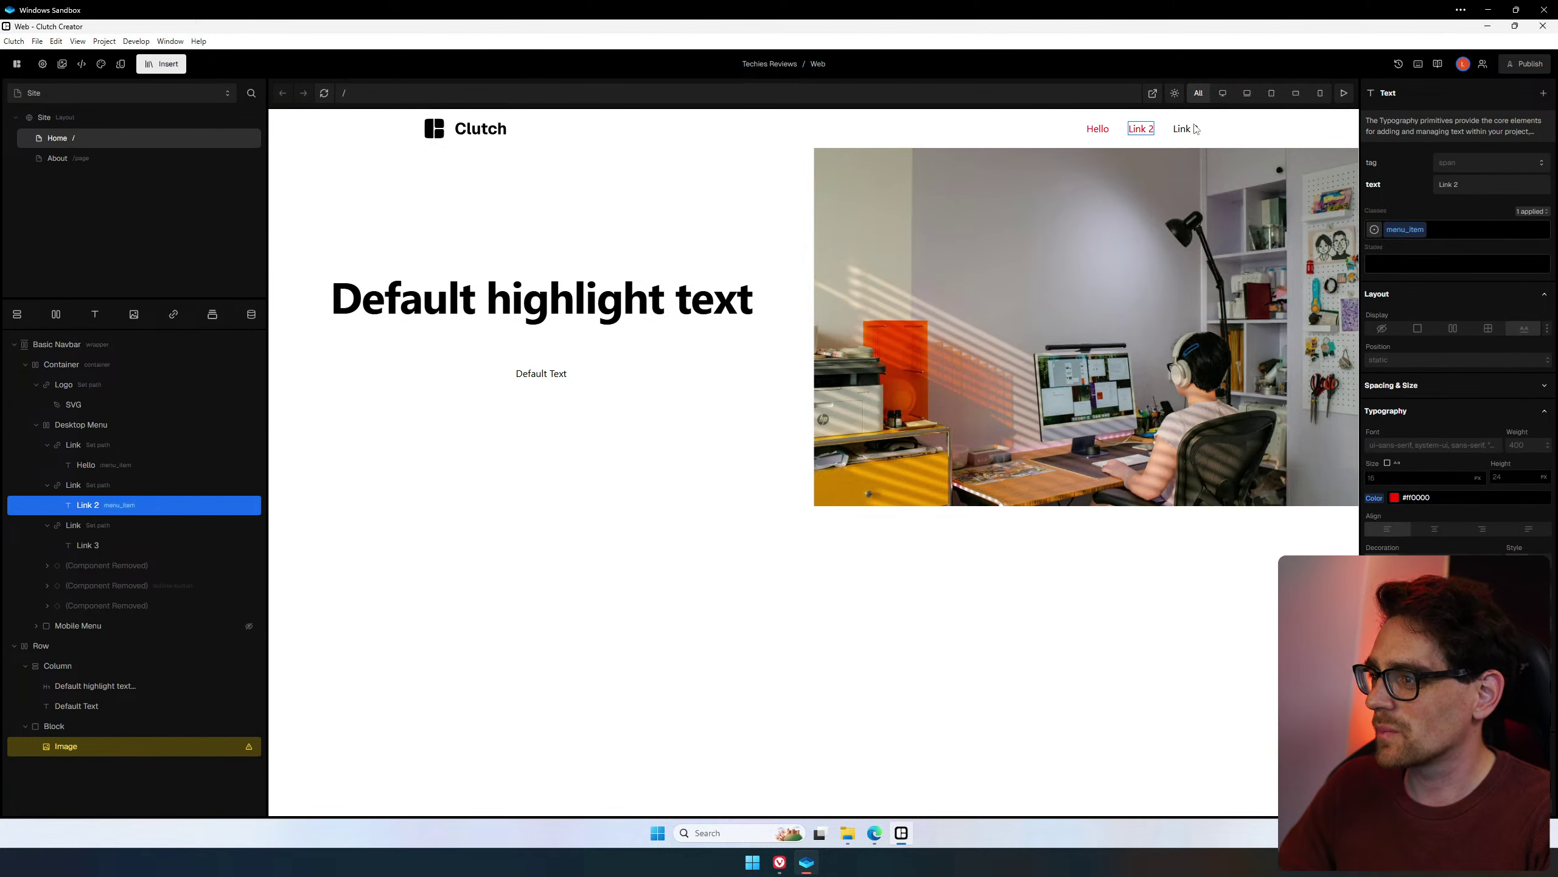
Apply the existing menu_item class to the "Link 3" text in the navbar.
{"action": "left_click", "coordinate": [1190, 129]}
{"action": "left_click", "coordinate": [1413, 229]}
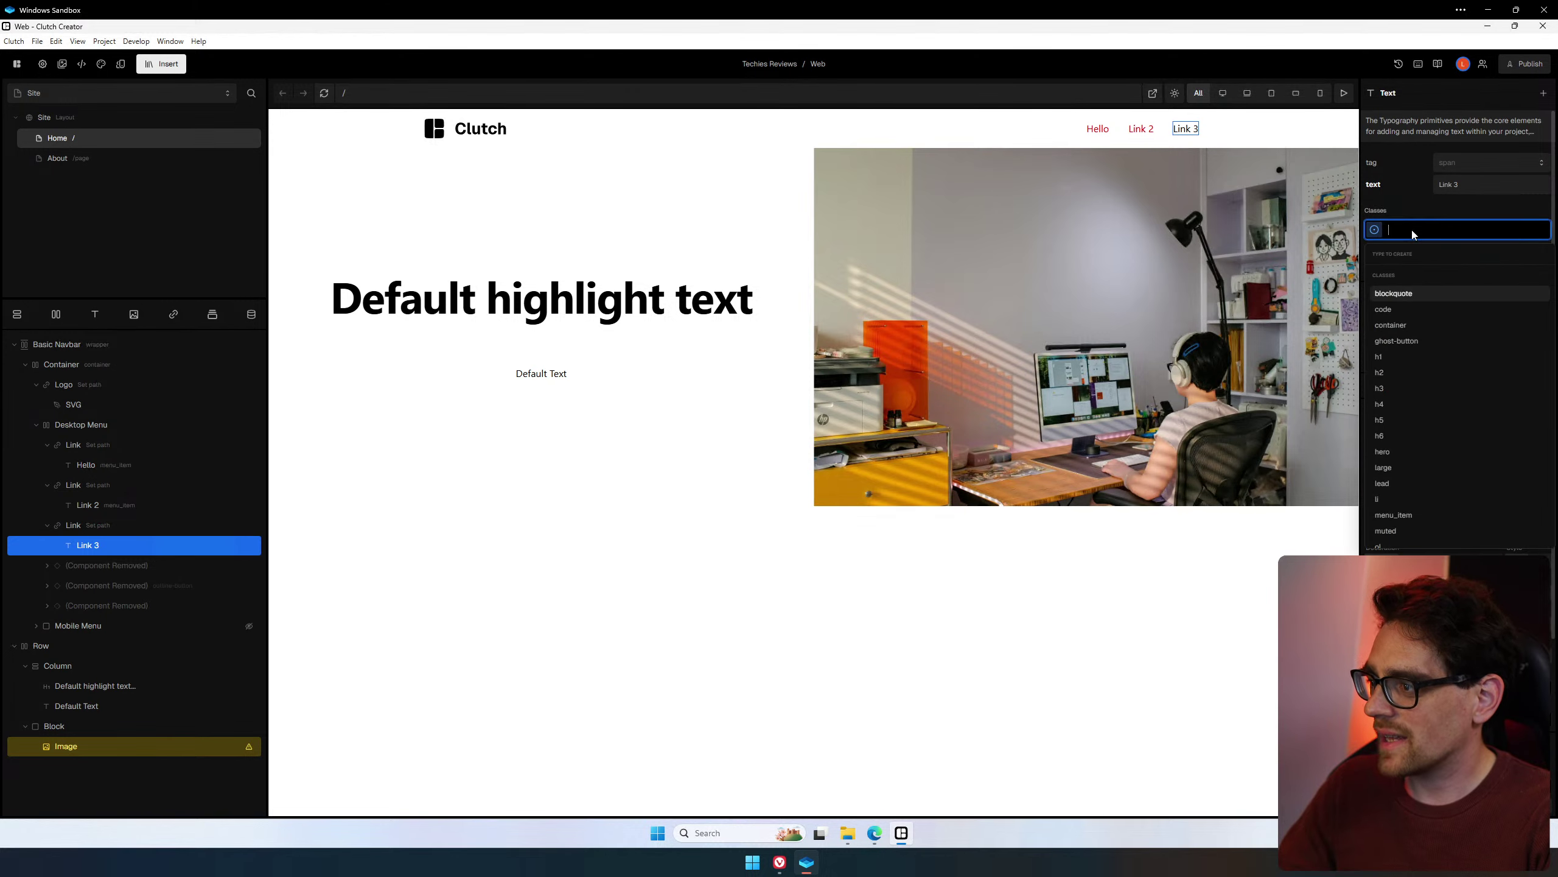
{"action": "type", "text": "menu"}
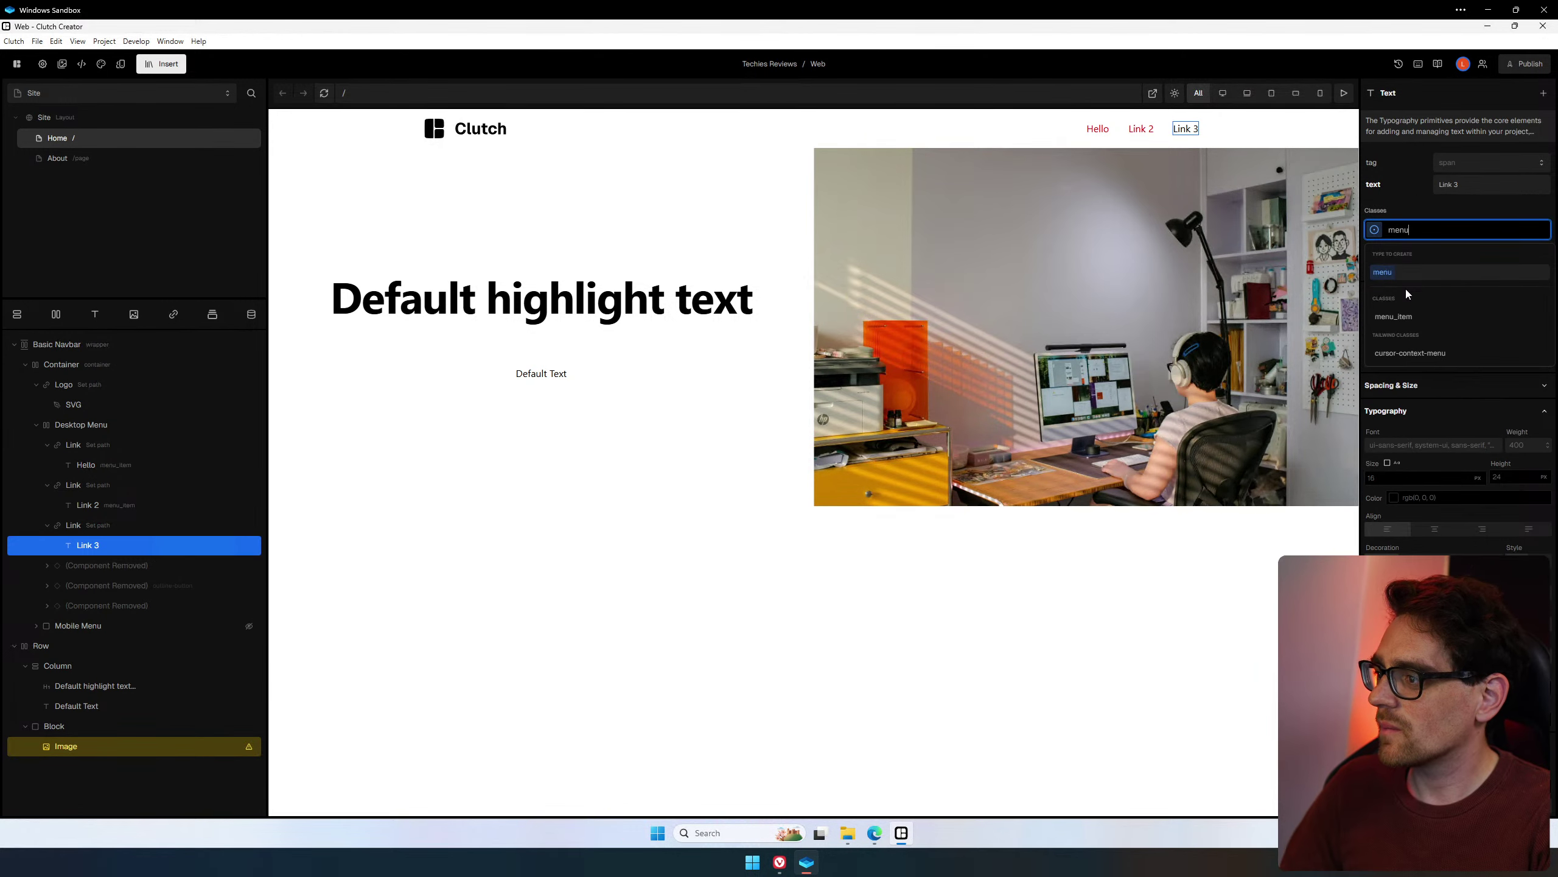
{"action": "left_click", "coordinate": [1446, 319]}
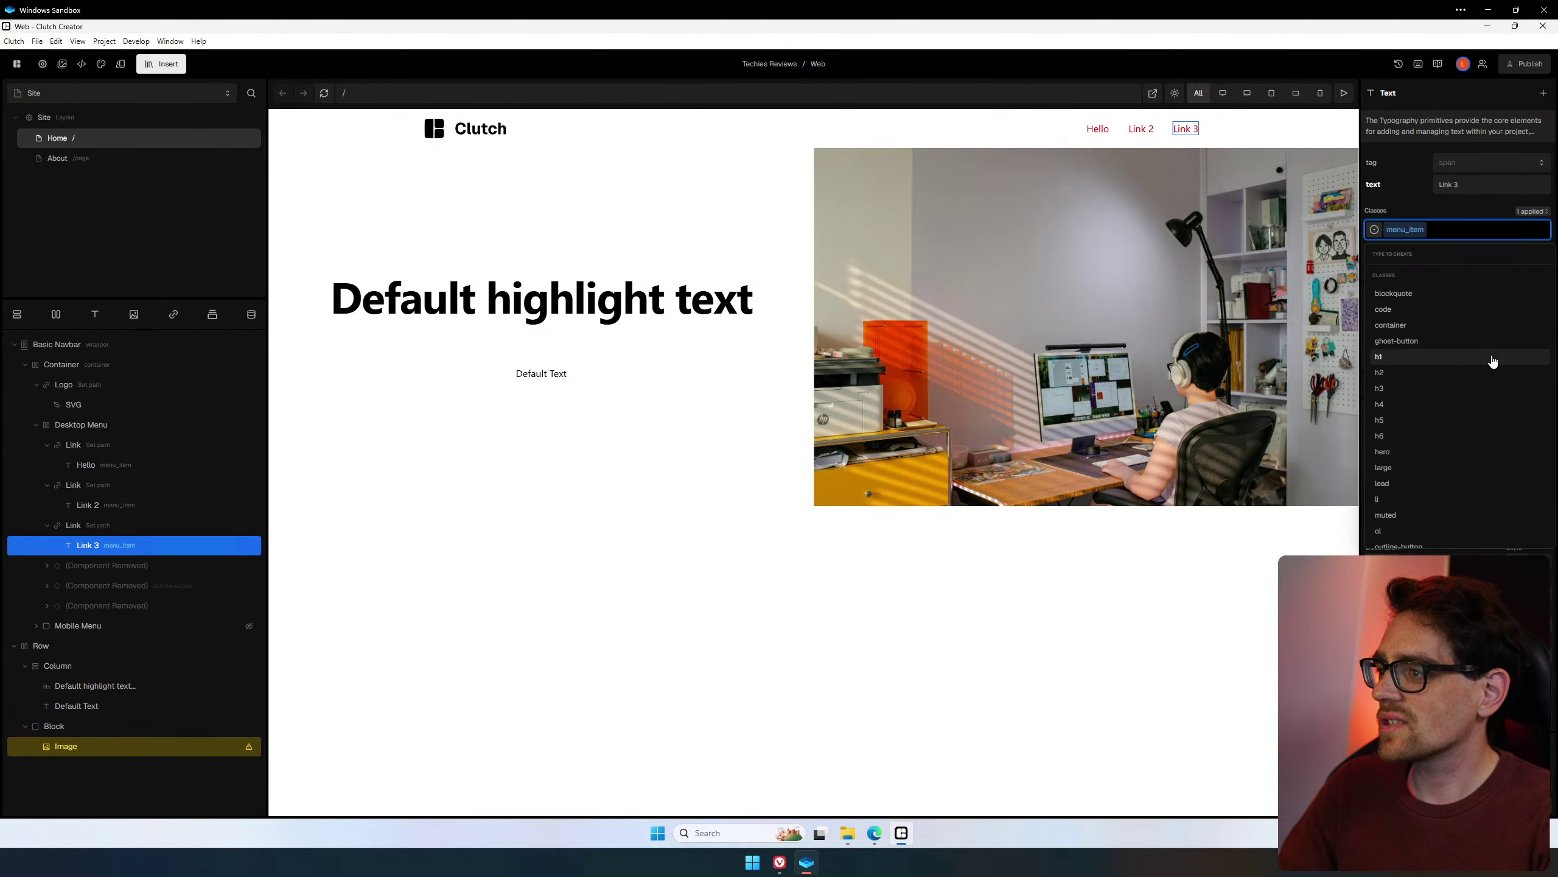
{"action": "left_click", "coordinate": [1449, 212]}
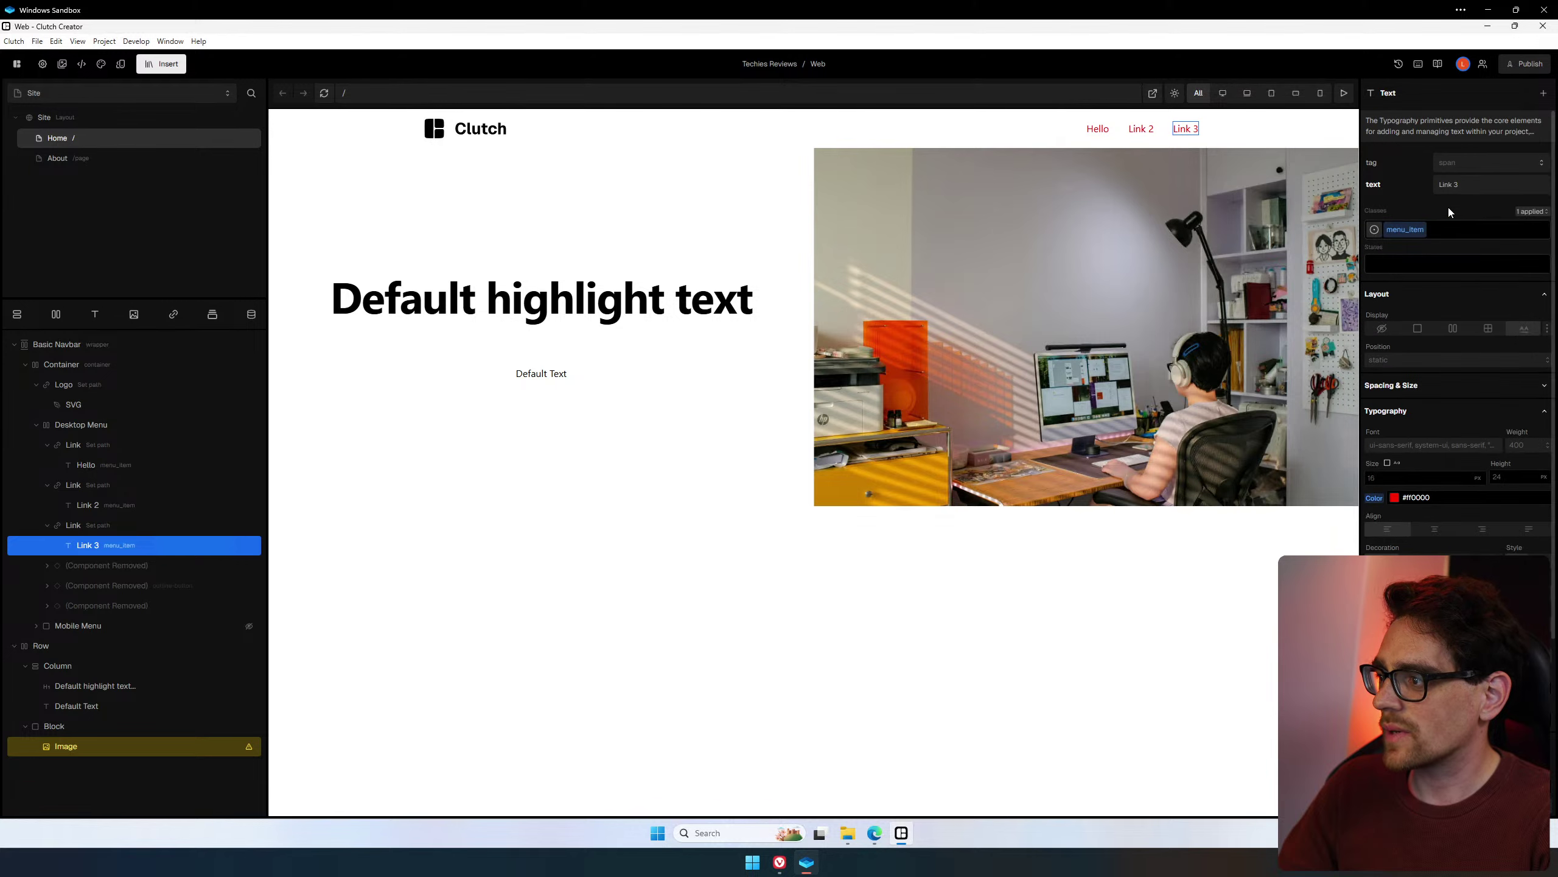
Change the menu_item class's text color to blue (#1100ff) by shifting only its hue.
{"action": "scroll", "coordinate": [1415, 339], "scroll_direction": "down", "scroll_amount": 2}
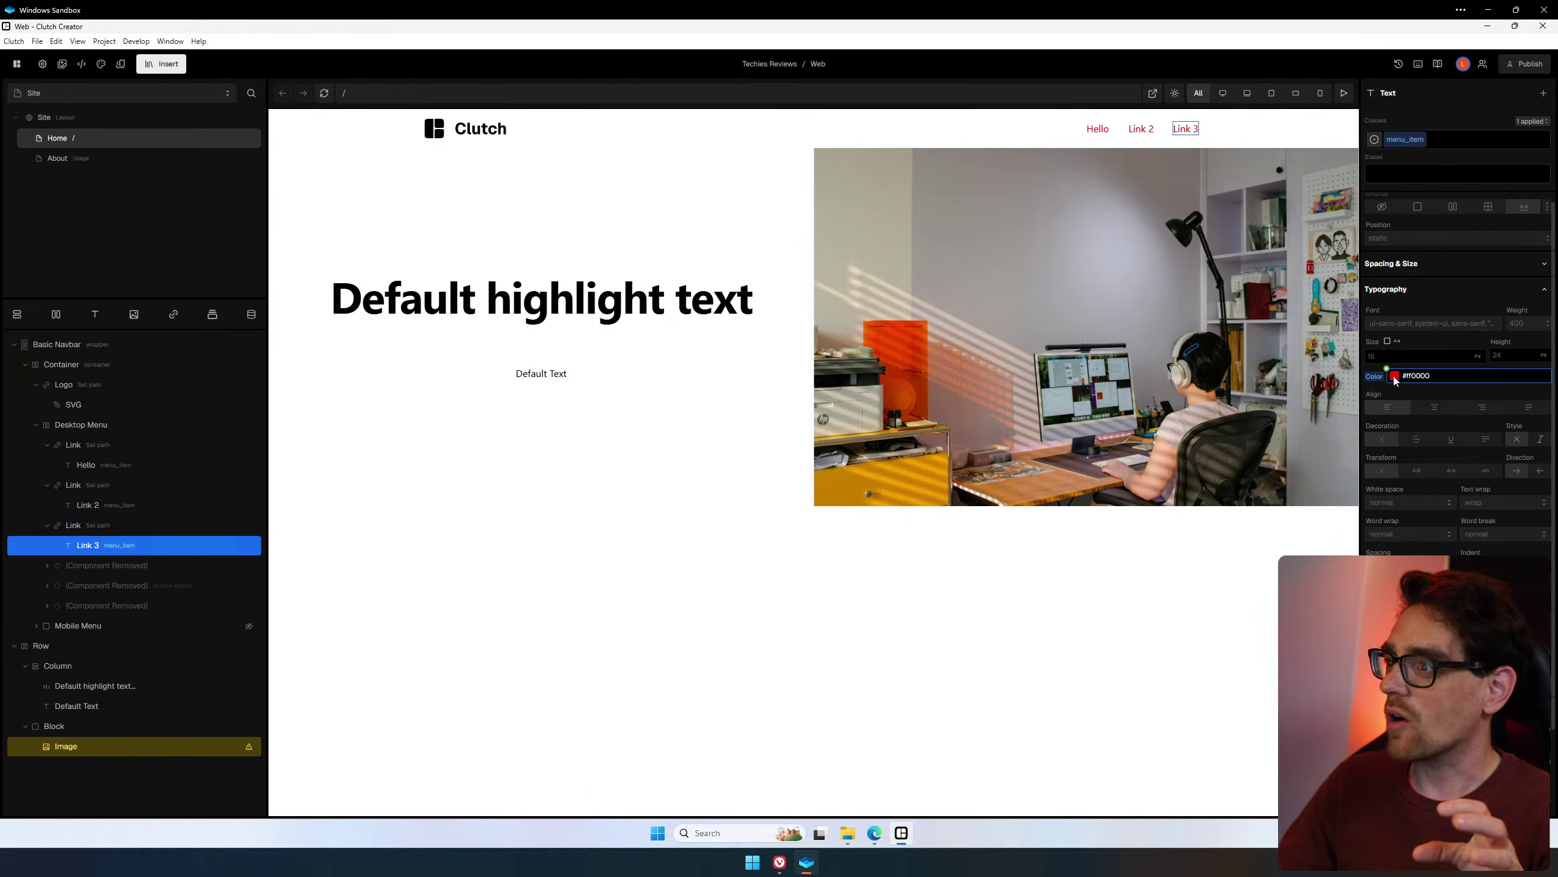
{"action": "left_click", "coordinate": [1395, 376]}
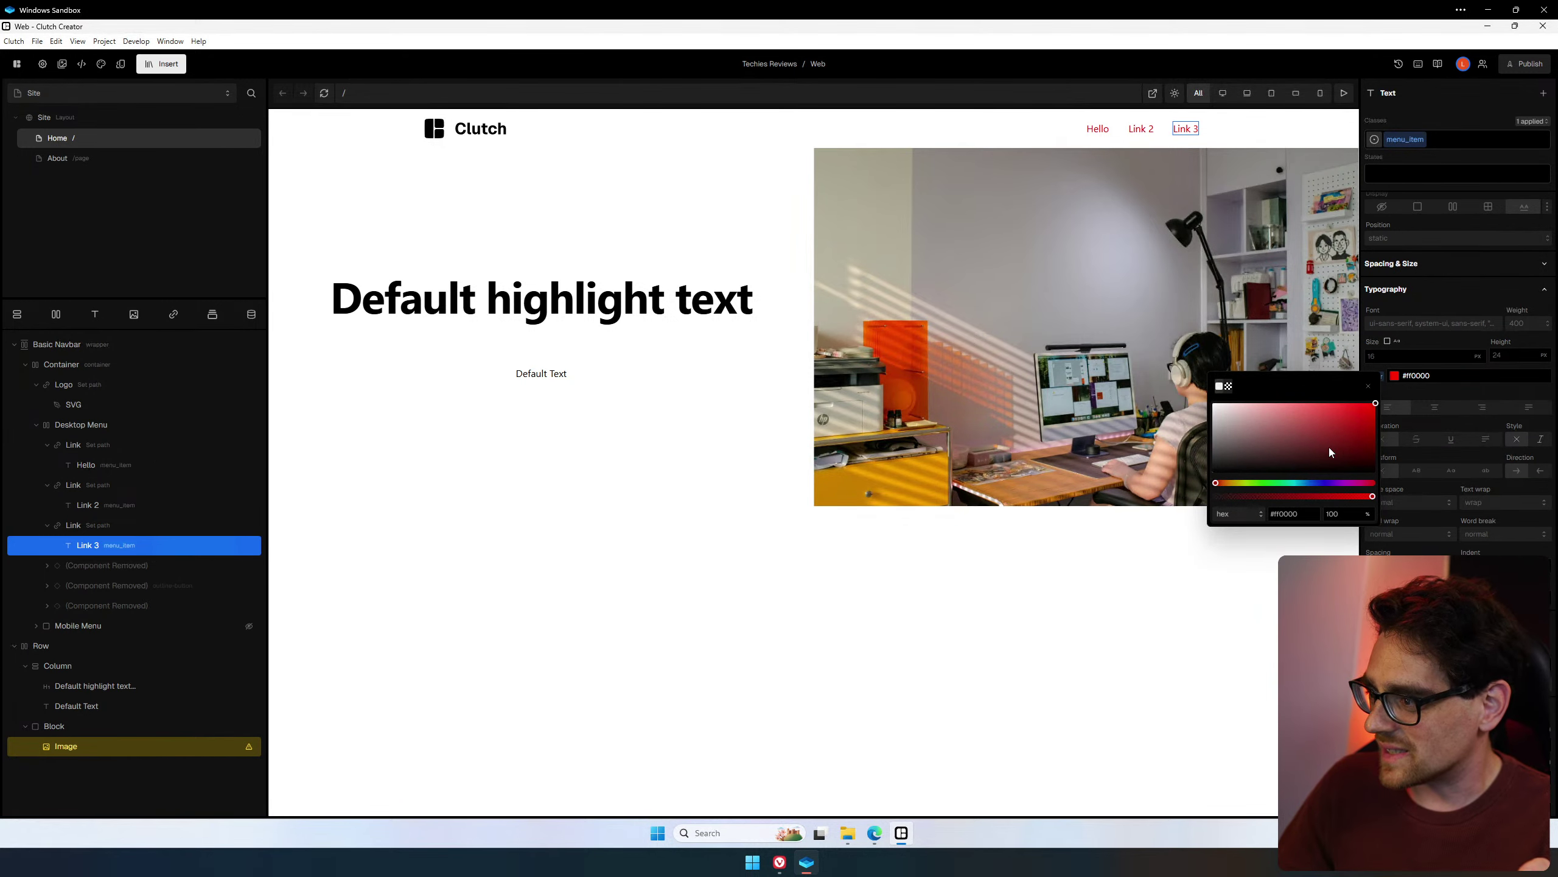
{"action": "left_click_drag", "start_coordinate": [1250, 484], "coordinate": [1319, 486]}
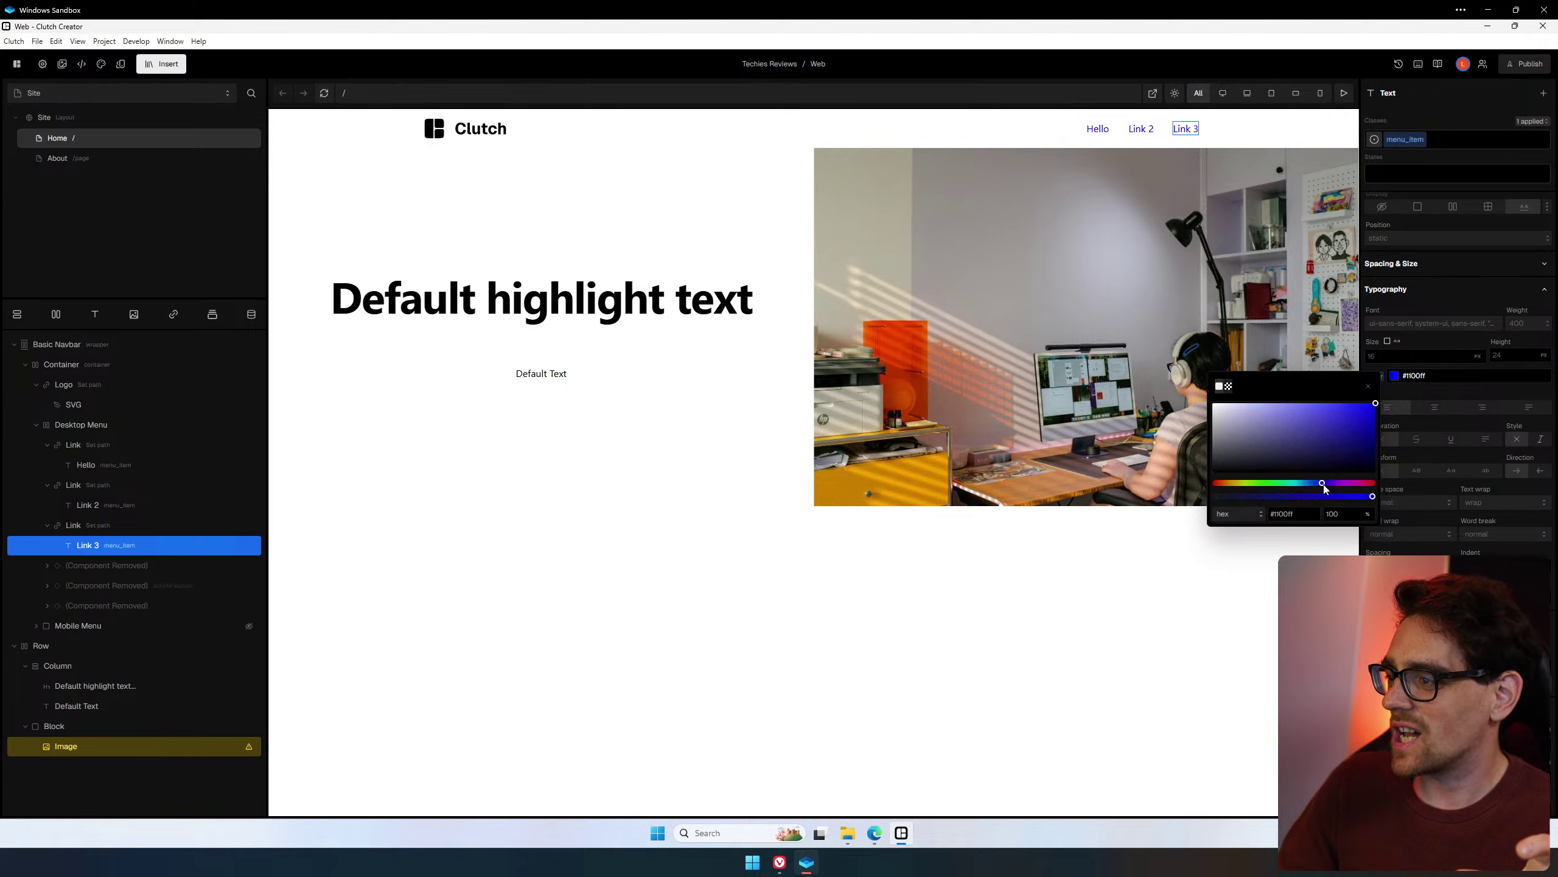
{"action": "left_click", "coordinate": [1081, 630]}
Select the "Default highlight text" heading and show the styles of its h1 class.
{"action": "left_click", "coordinate": [623, 338]}
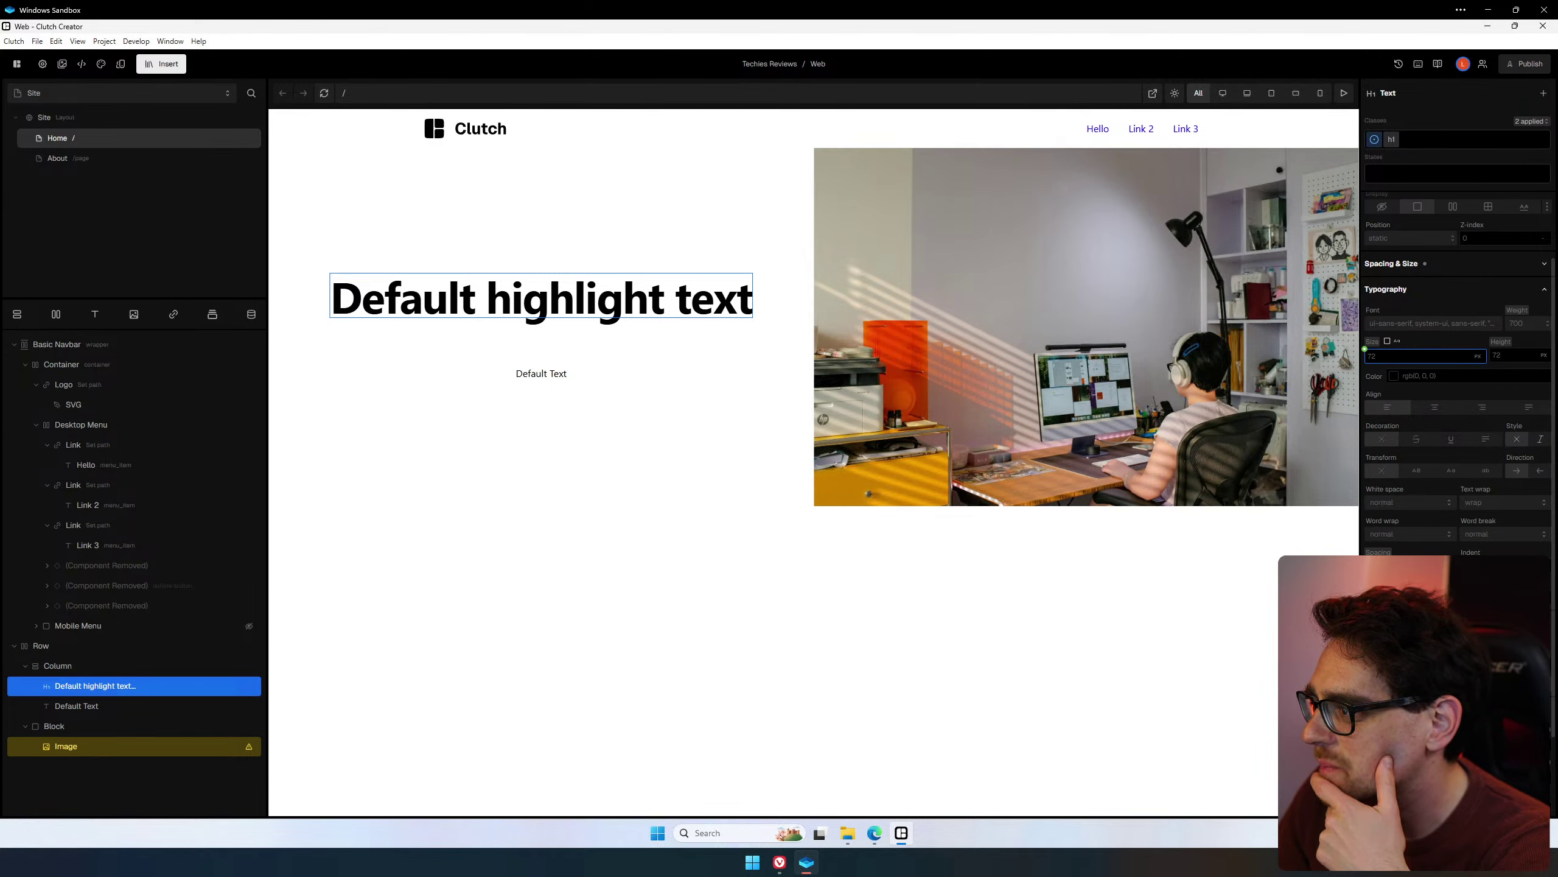
{"action": "mouse_move", "coordinate": [1372, 149]}
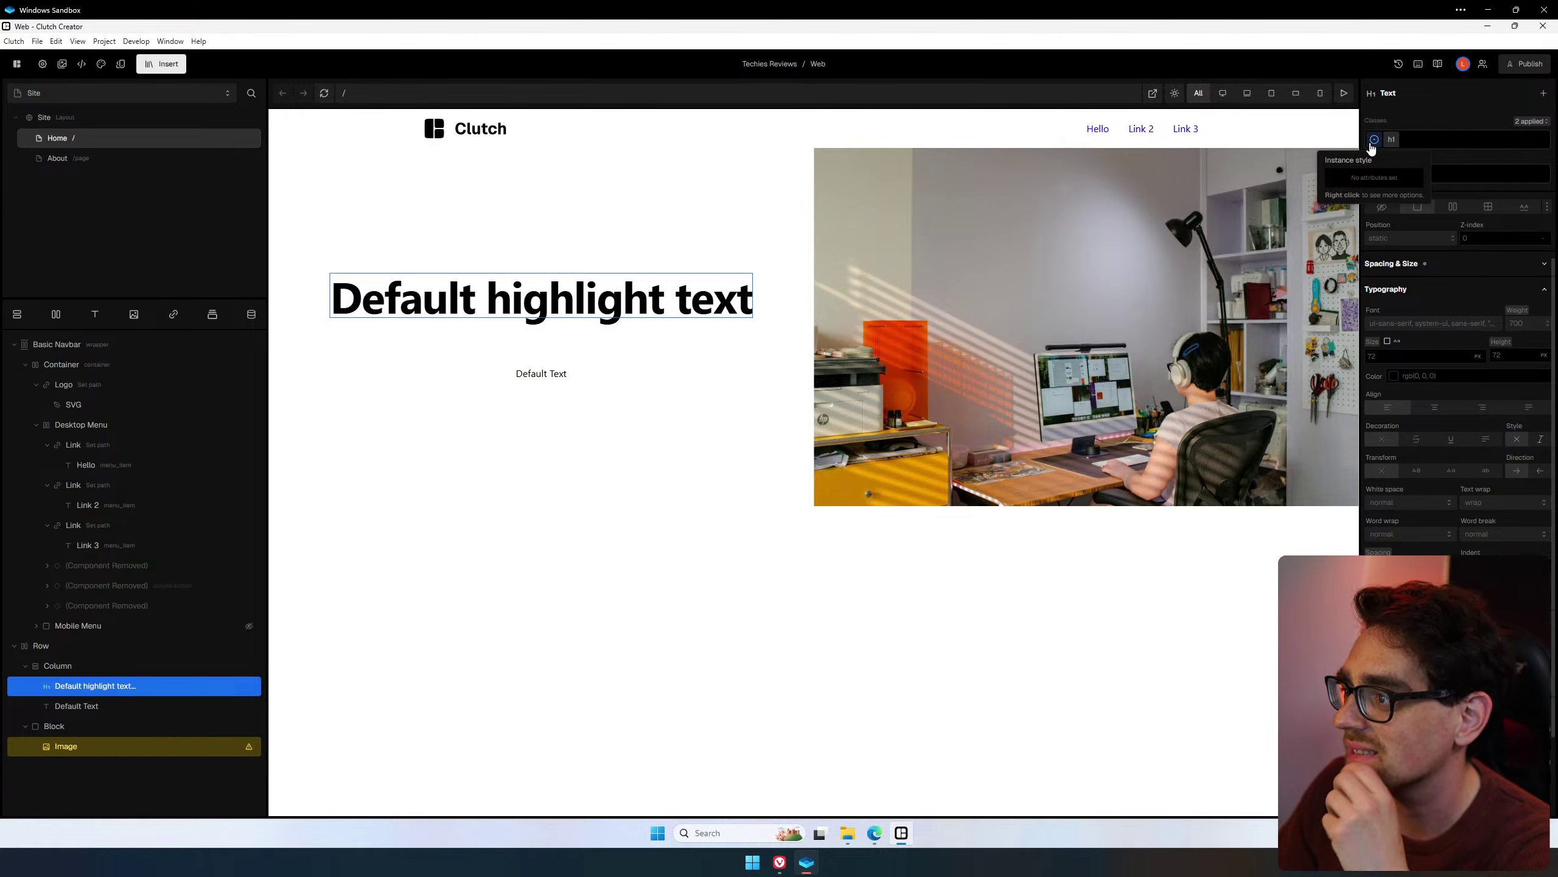
{"action": "left_click", "coordinate": [1392, 142]}
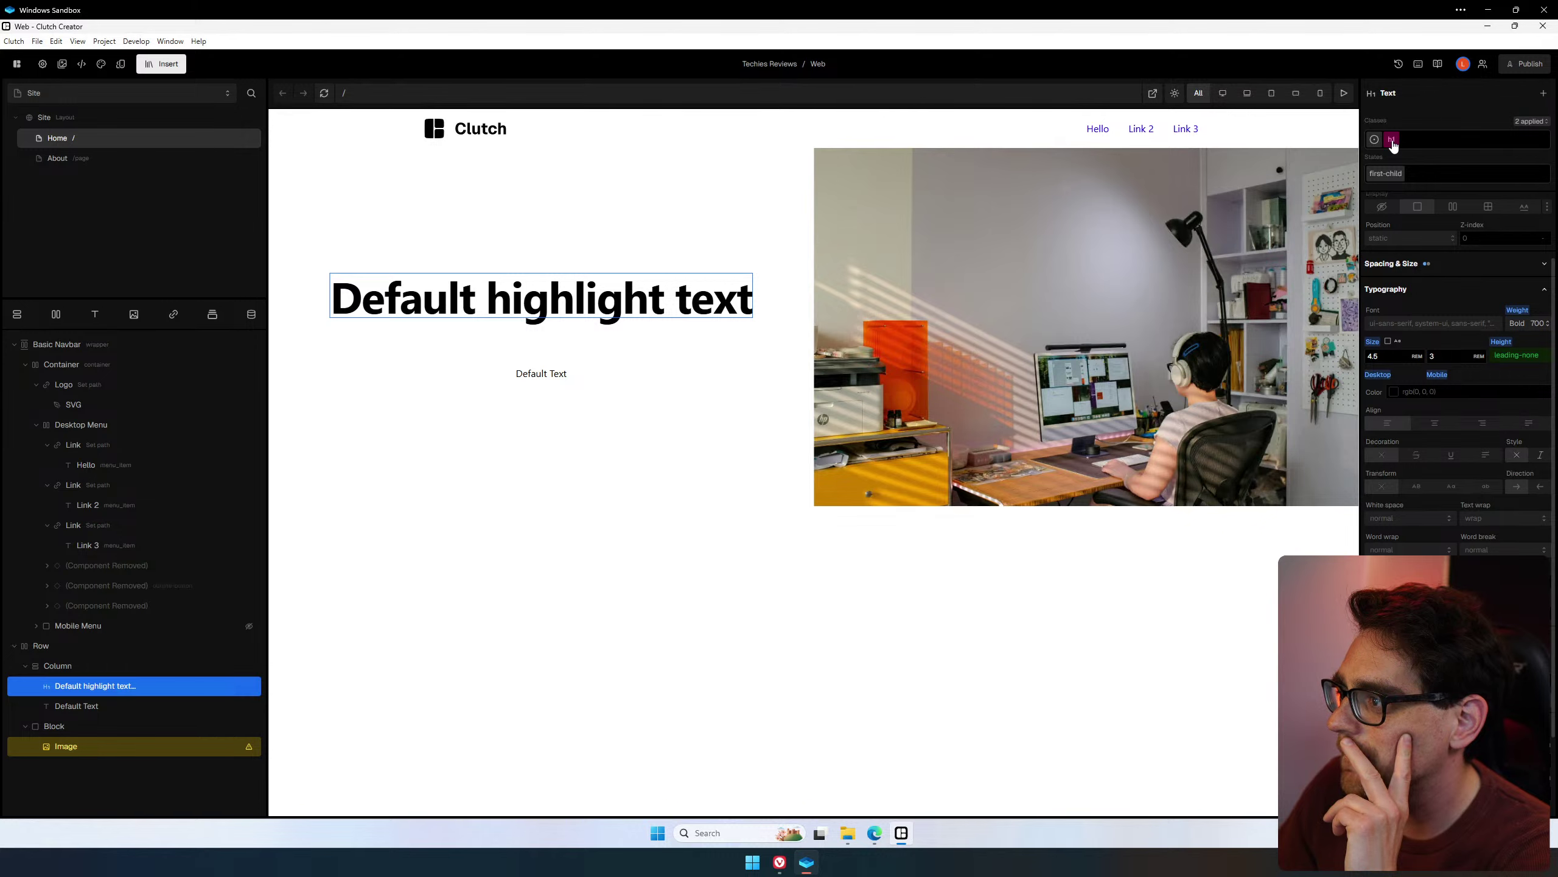
Examine the highlight heading's auto-applied h1 style, its typography settings and the letter-spacing token choices.
{"action": "mouse_move", "coordinate": [1394, 145]}
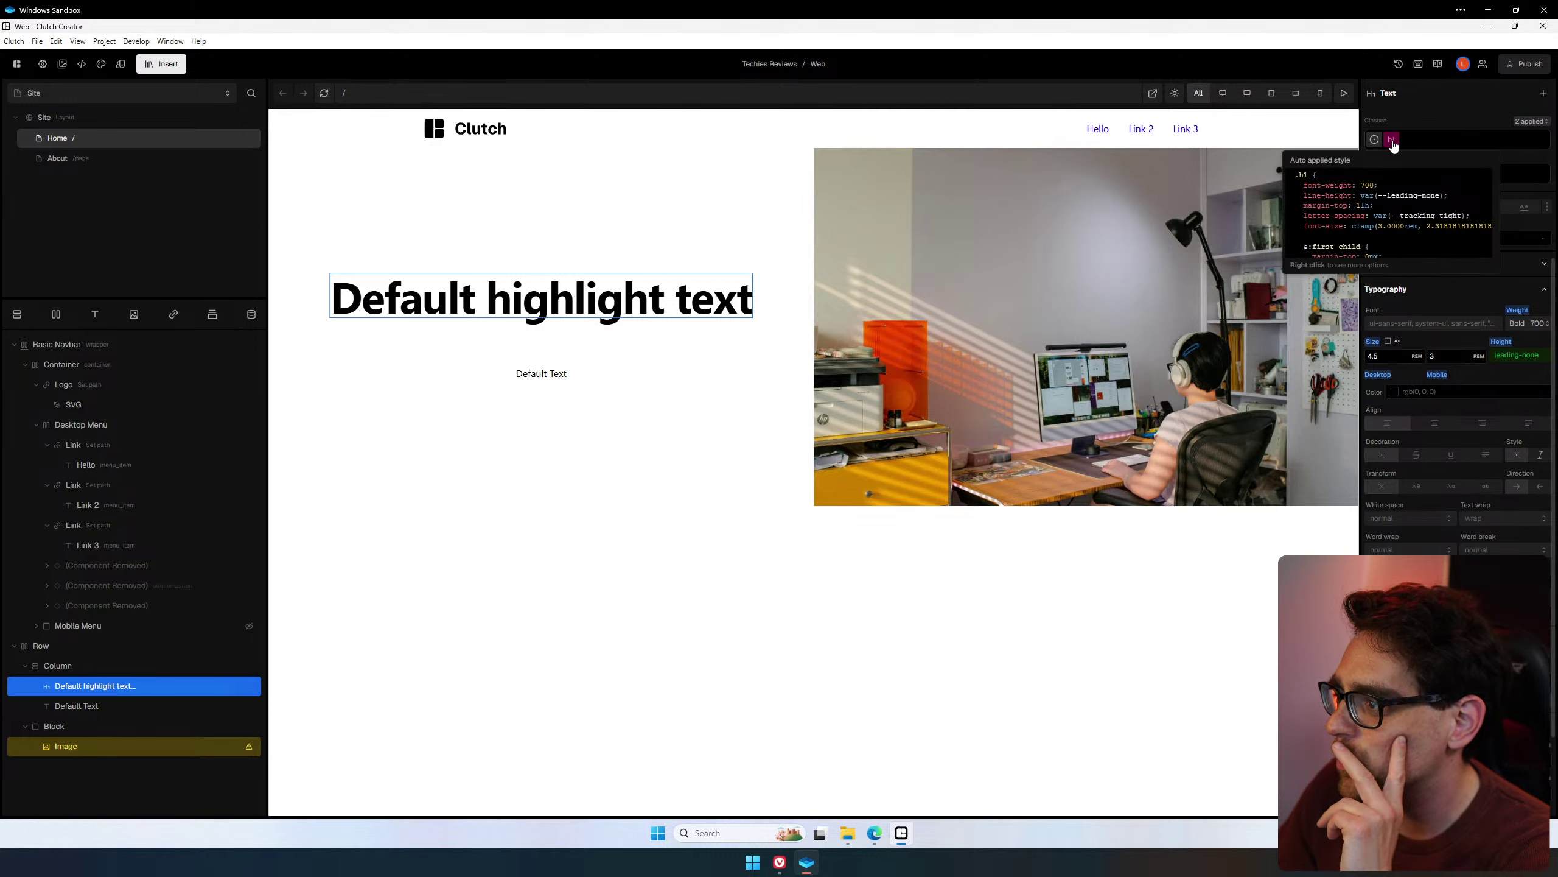
{"action": "scroll", "coordinate": [1398, 205], "scroll_direction": "down", "scroll_amount": 1}
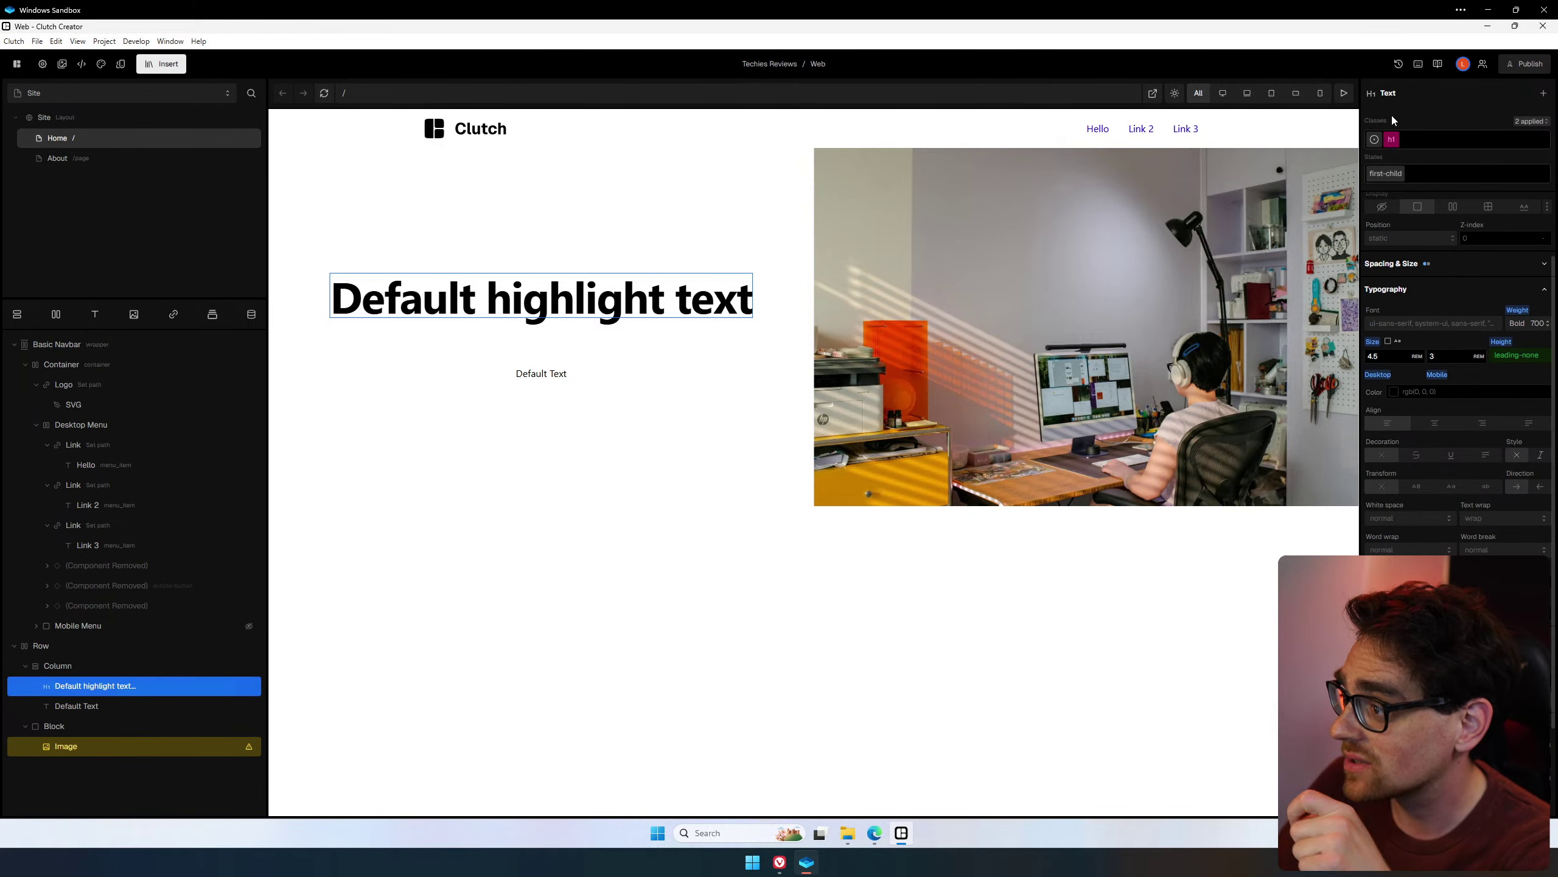
{"action": "scroll", "coordinate": [1431, 275], "scroll_direction": "down", "scroll_amount": 1}
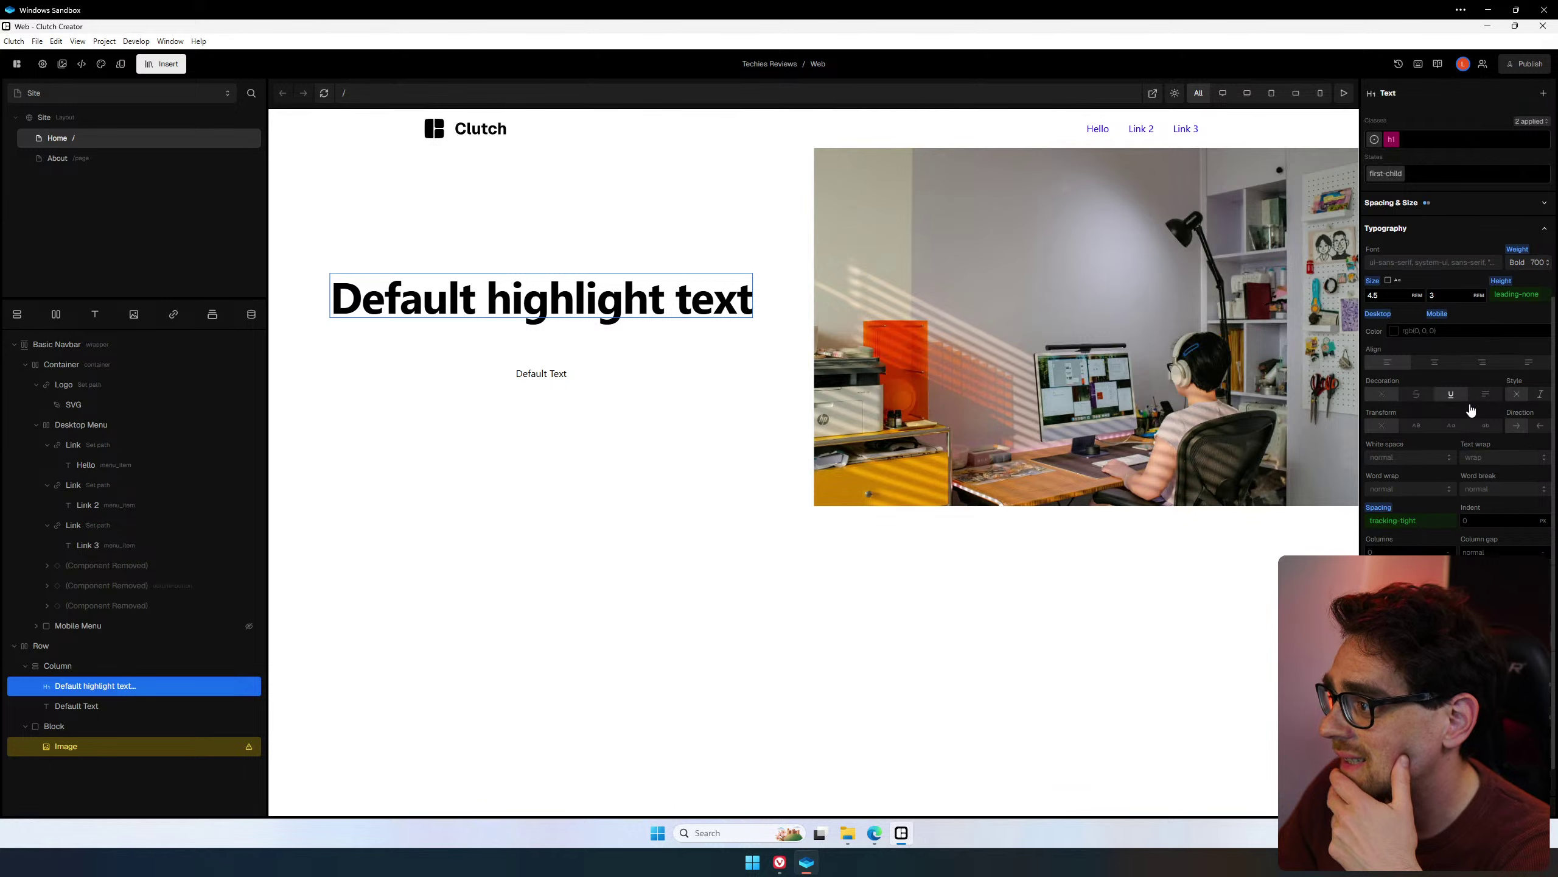
{"action": "scroll", "coordinate": [1470, 405], "scroll_direction": "down", "scroll_amount": 1}
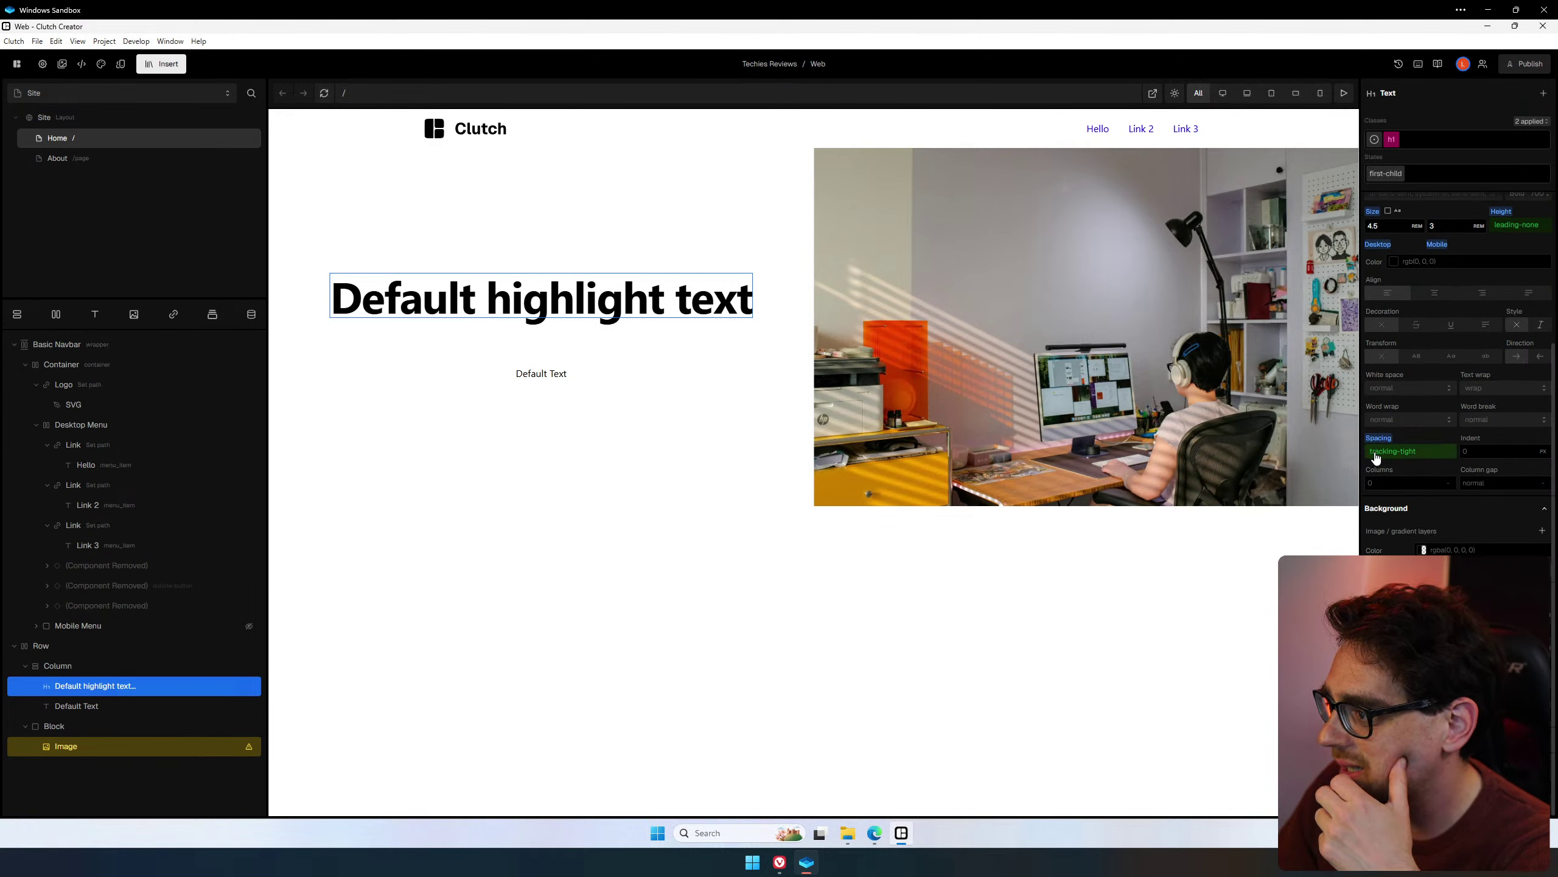
{"action": "left_click", "coordinate": [1435, 452]}
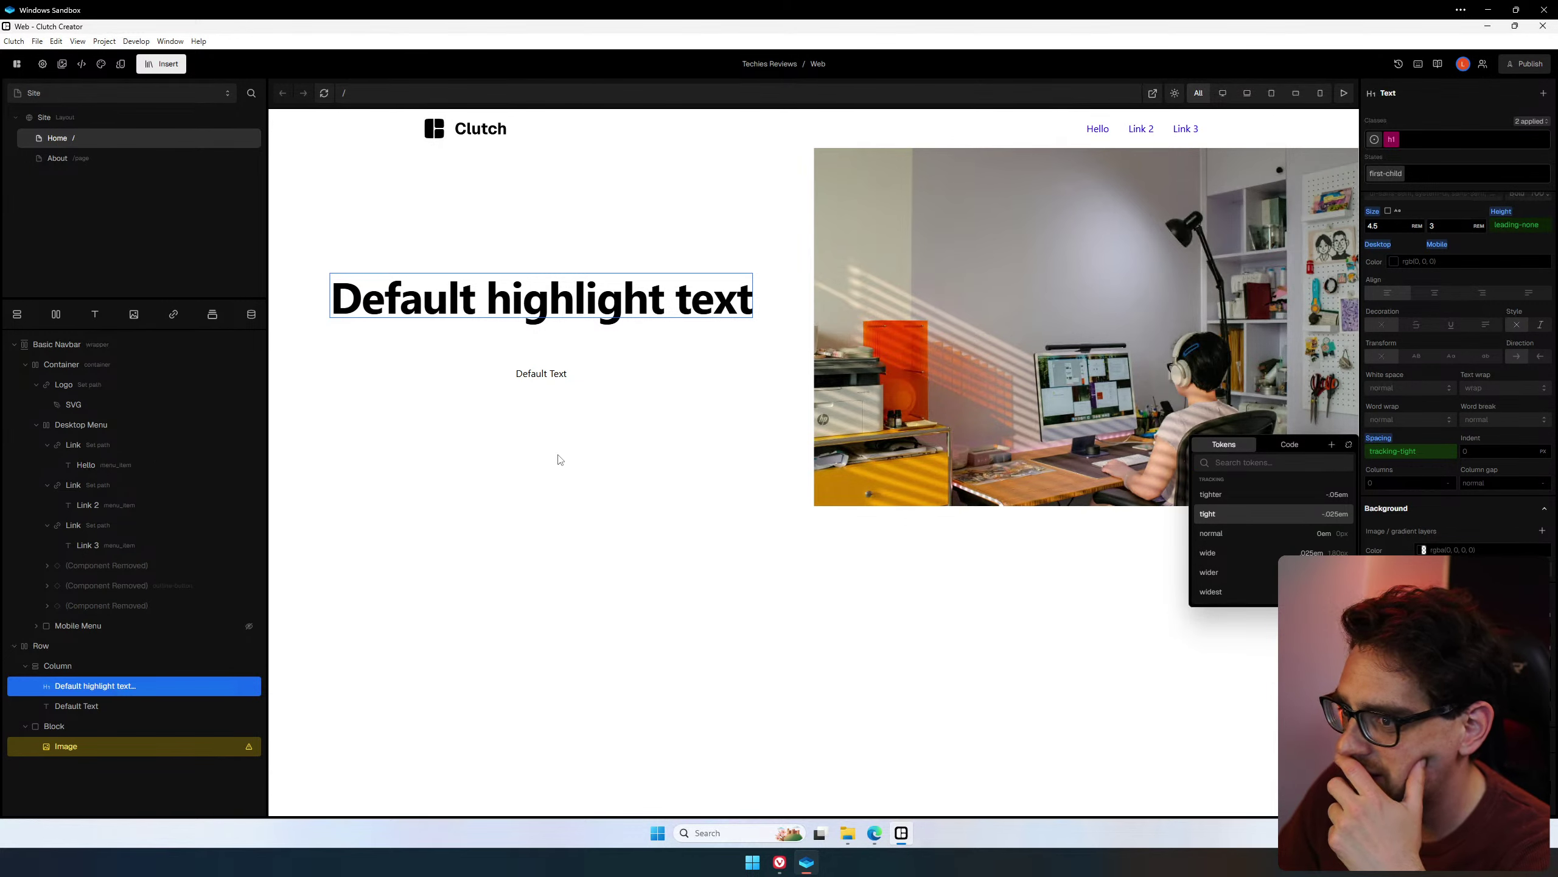
Browse the design tokens offered for the Default Text's letter spacing, indent and text wrap.
{"action": "left_click", "coordinate": [543, 375]}
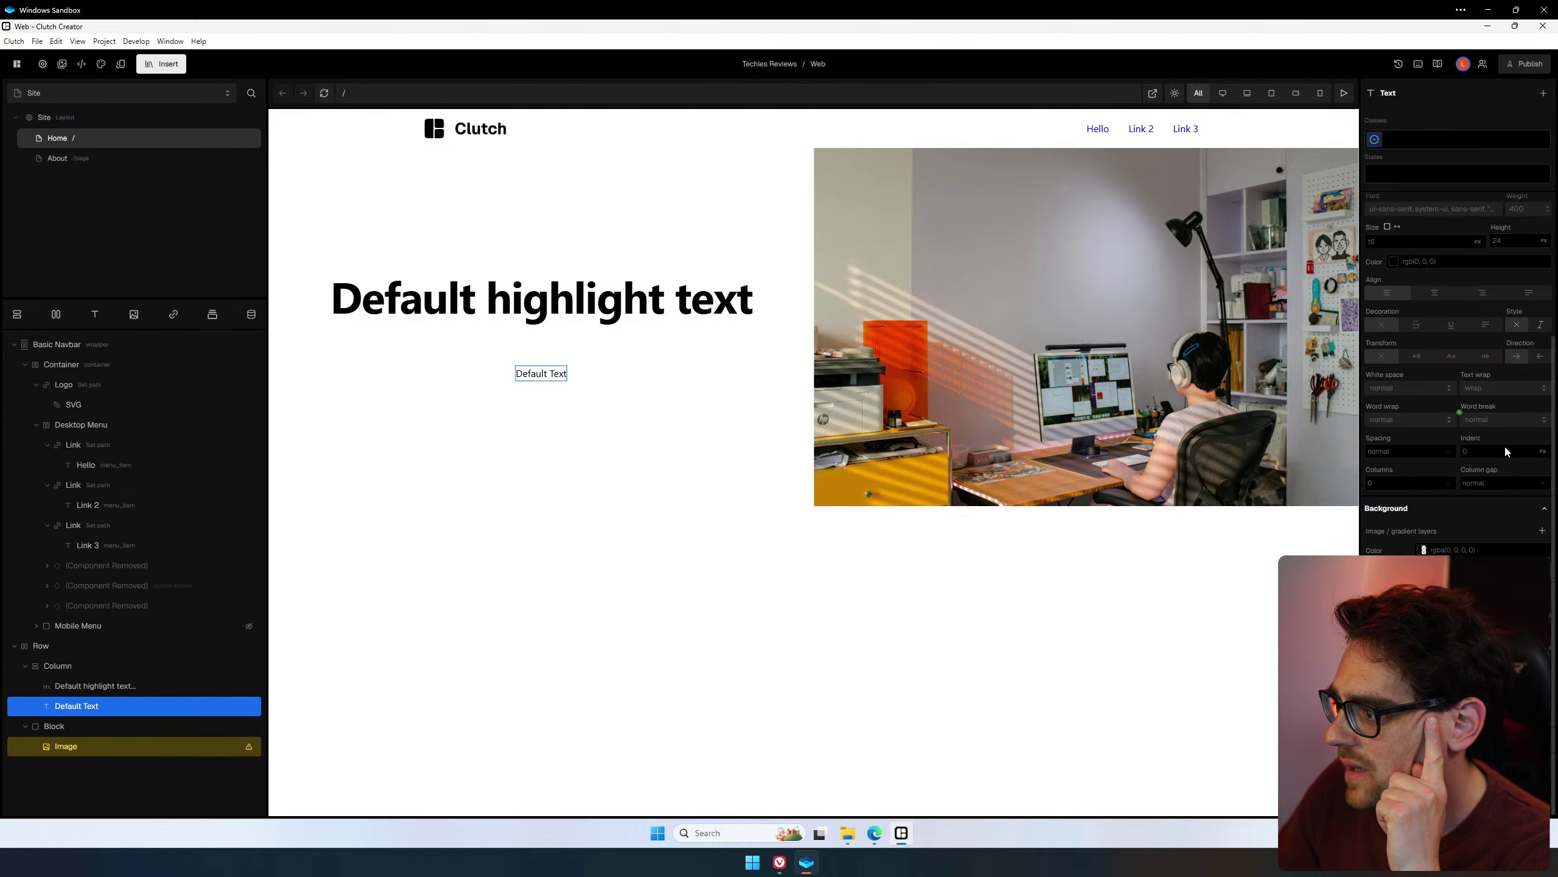
{"action": "left_click", "coordinate": [1366, 443]}
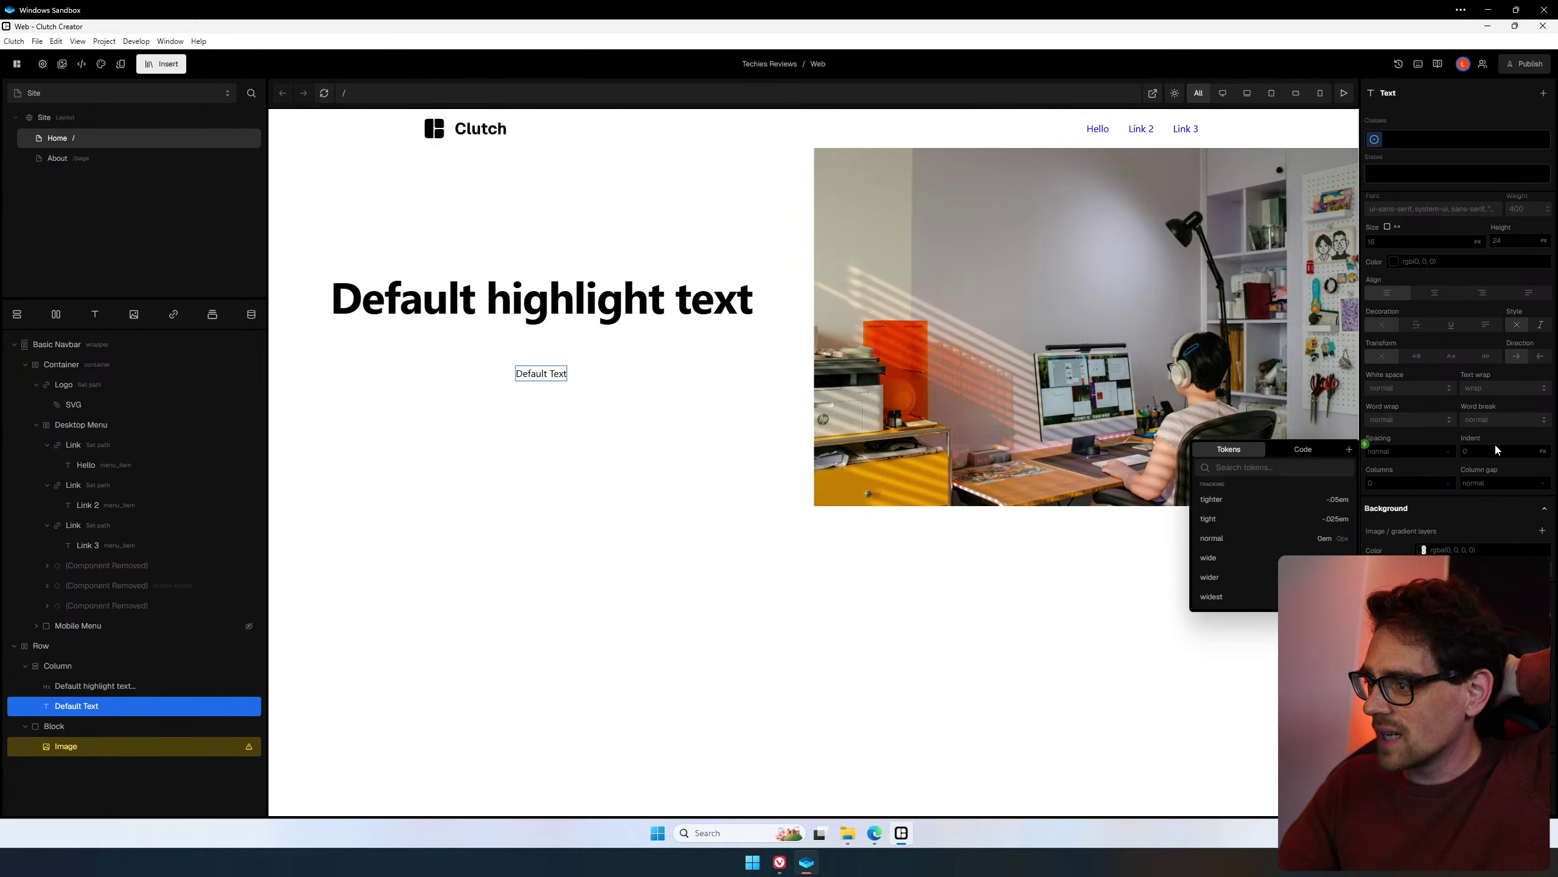
{"action": "left_click", "coordinate": [1459, 443]}
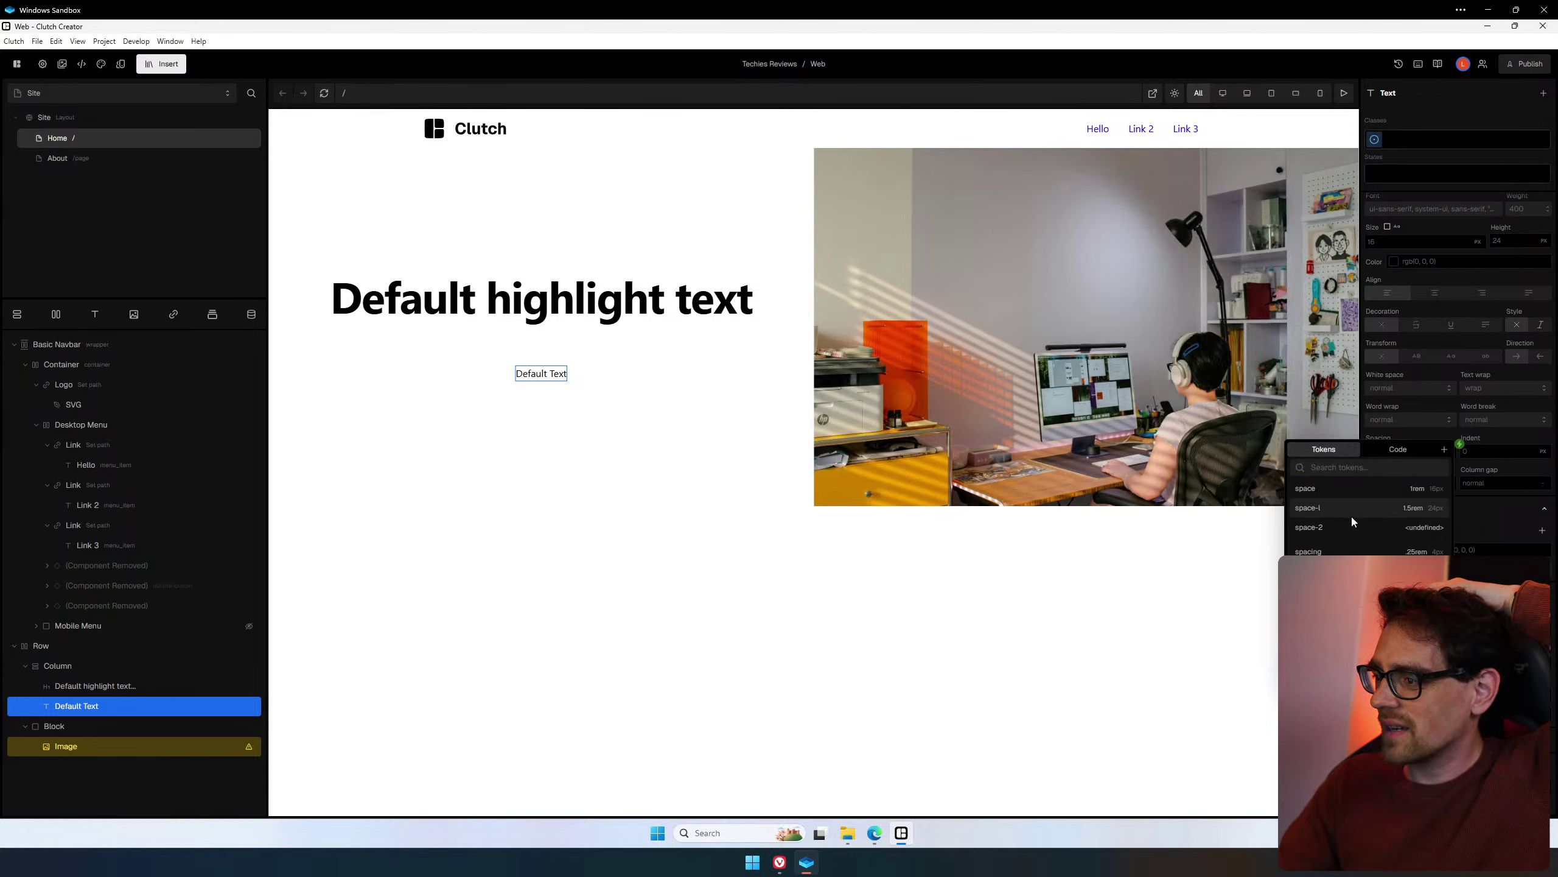
{"action": "scroll", "coordinate": [1368, 515], "scroll_direction": "down", "scroll_amount": 5}
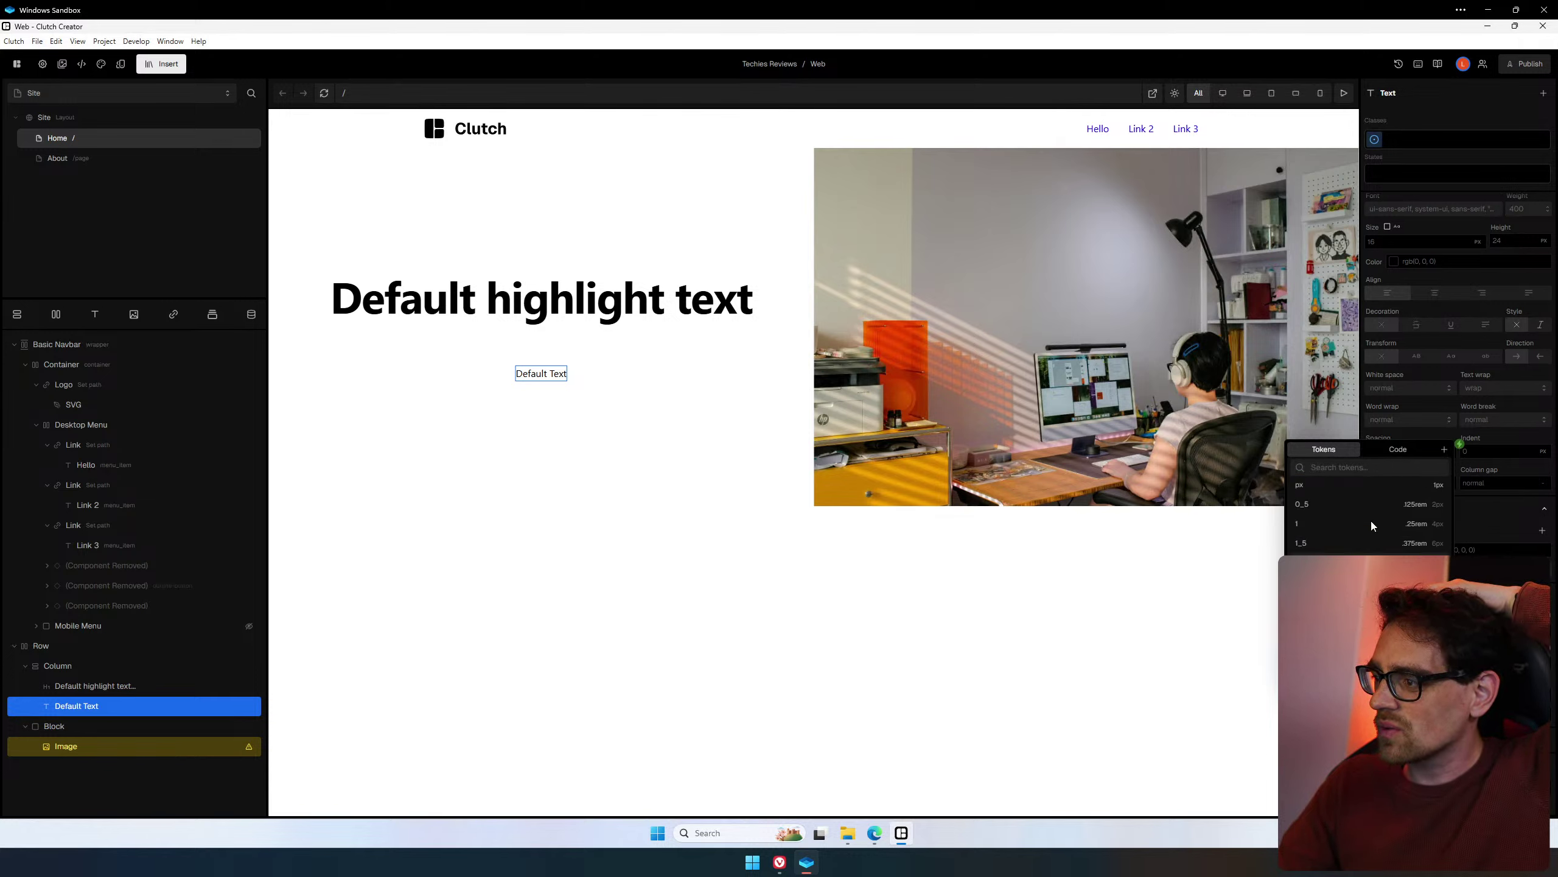
{"action": "left_click", "coordinate": [1461, 383]}
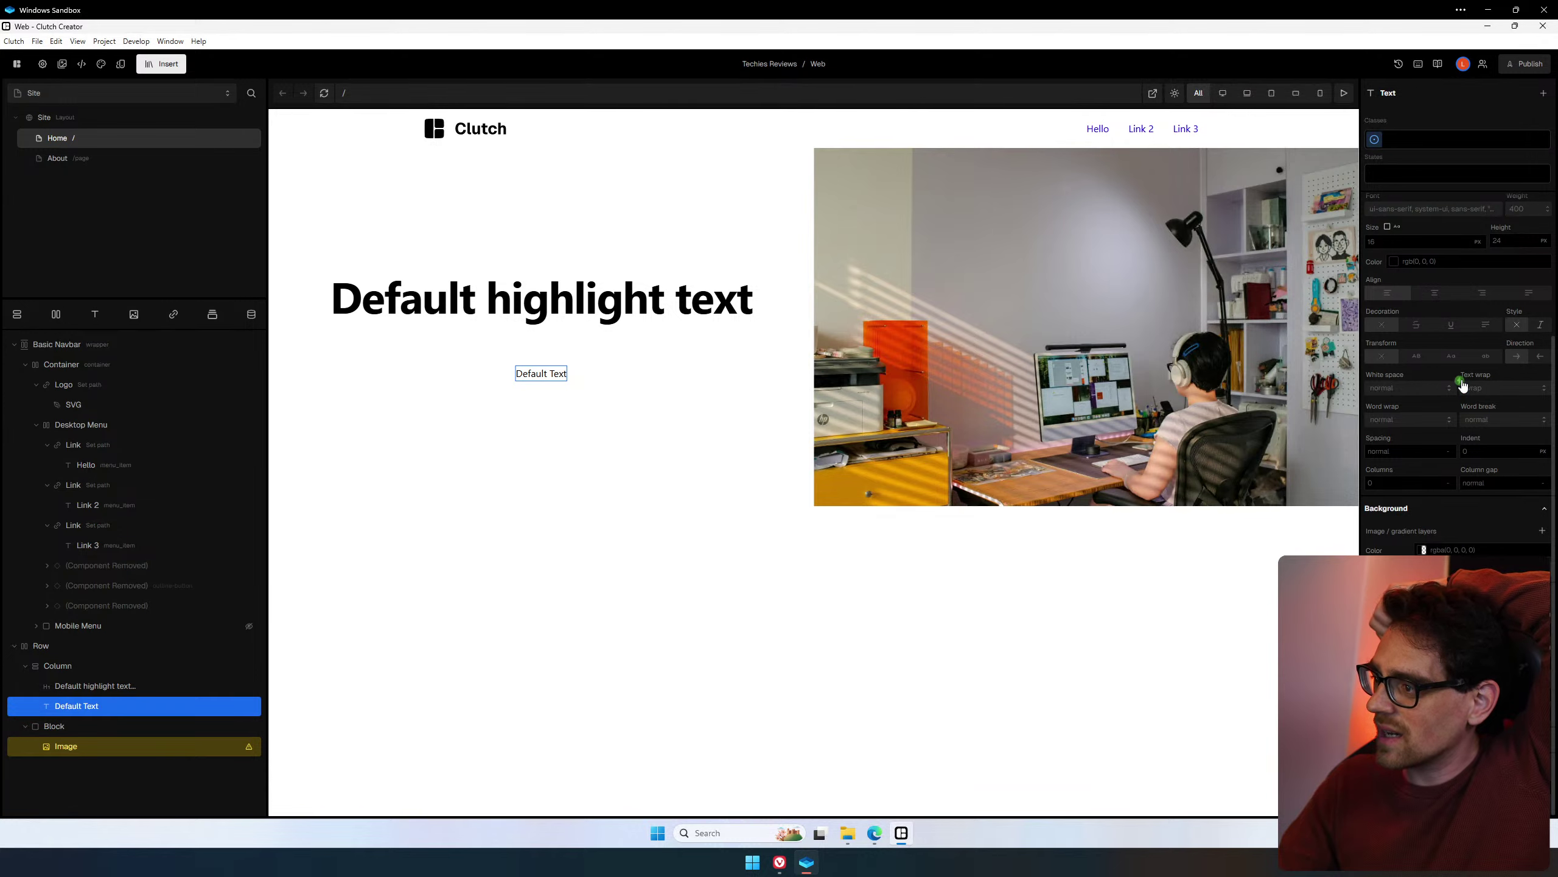
{"action": "left_click", "coordinate": [1460, 383]}
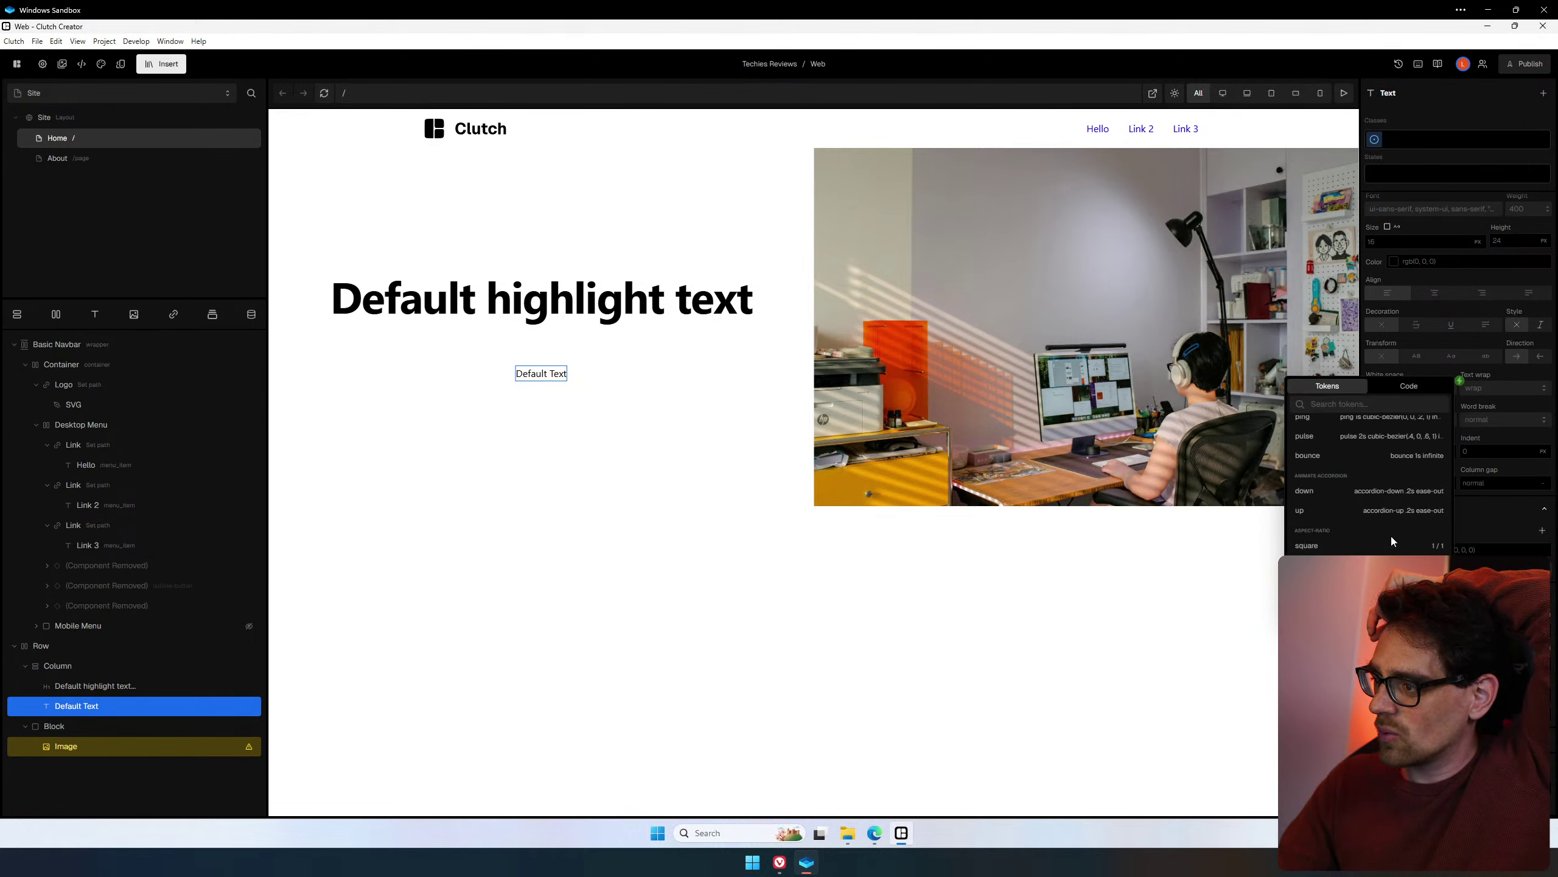
{"action": "scroll", "coordinate": [1390, 536], "scroll_direction": "down", "scroll_amount": 5}
{"action": "scroll", "coordinate": [1393, 537], "scroll_direction": "down", "scroll_amount": 10}
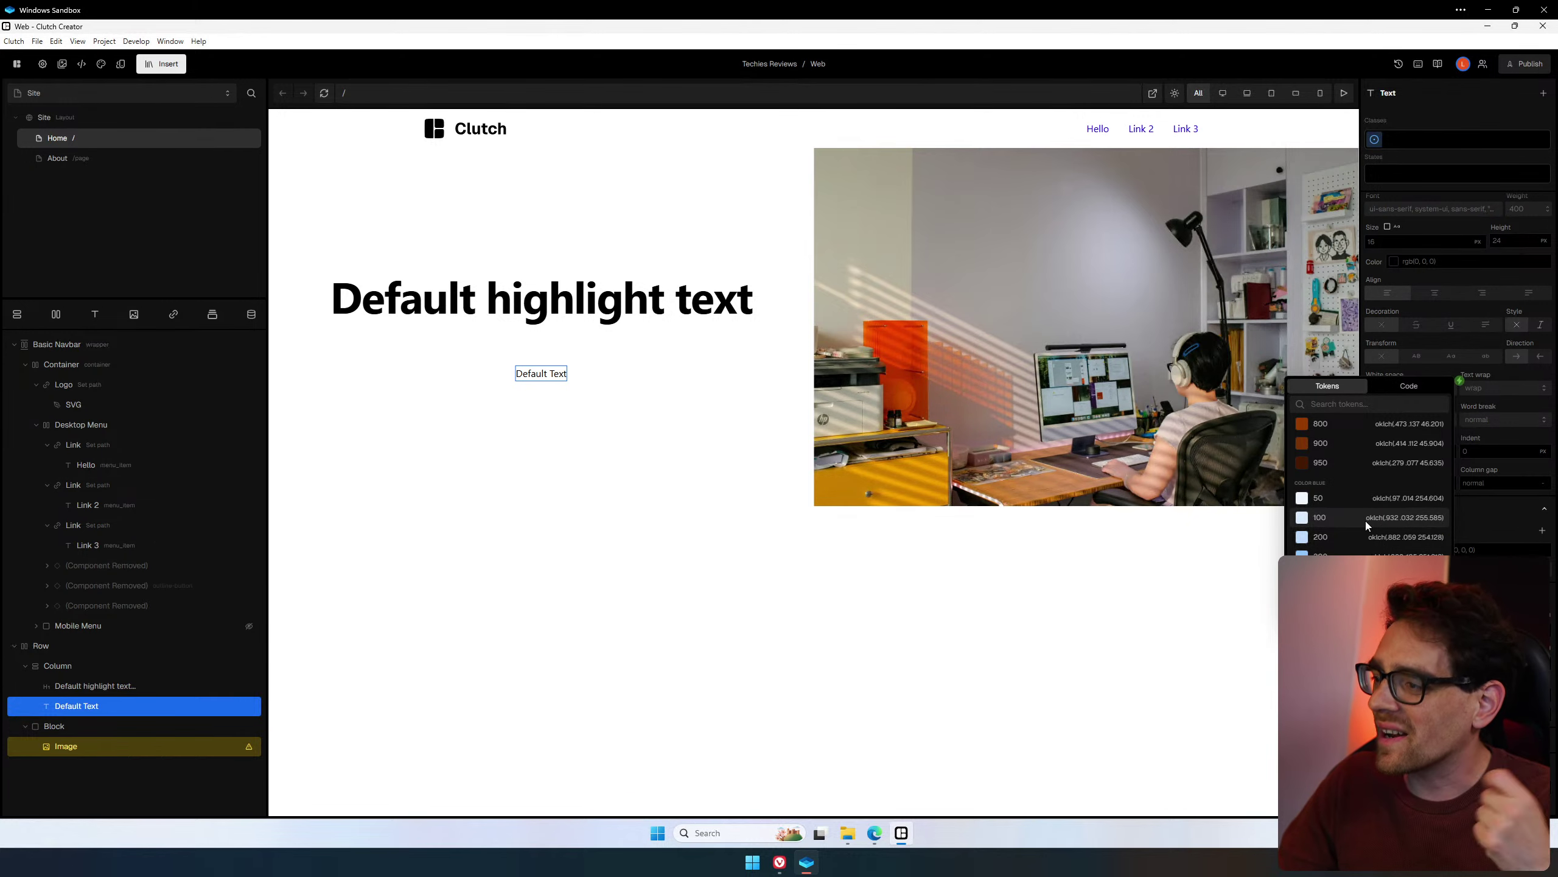
{"action": "scroll", "coordinate": [1337, 505], "scroll_direction": "down", "scroll_amount": 15}
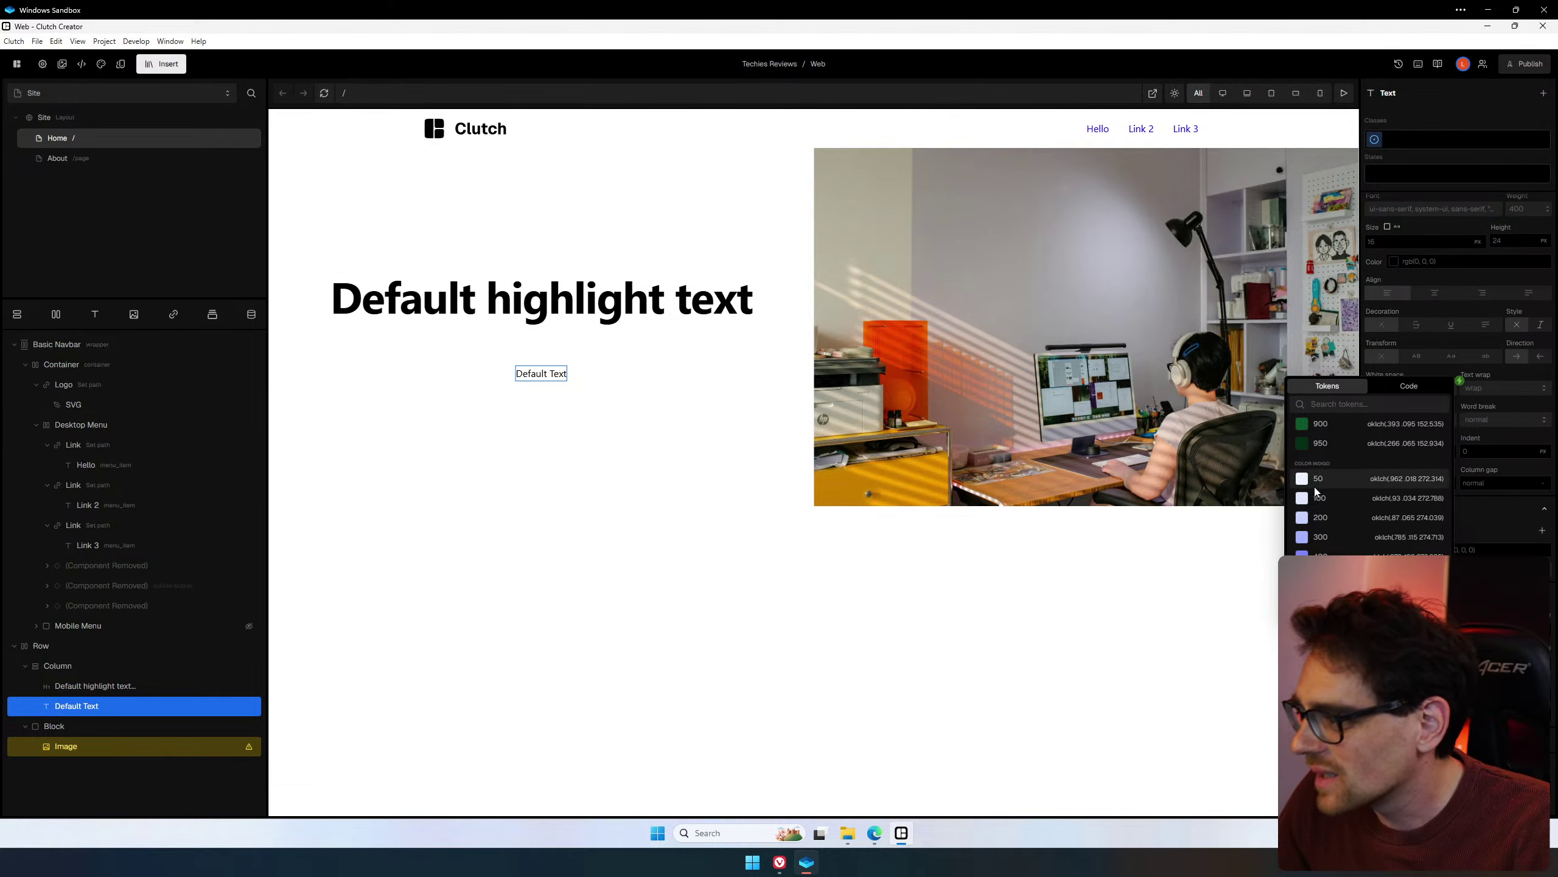
{"action": "scroll", "coordinate": [1321, 504], "scroll_direction": "down", "scroll_amount": 3}
{"action": "scroll", "coordinate": [1321, 504], "scroll_direction": "down", "scroll_amount": 18}
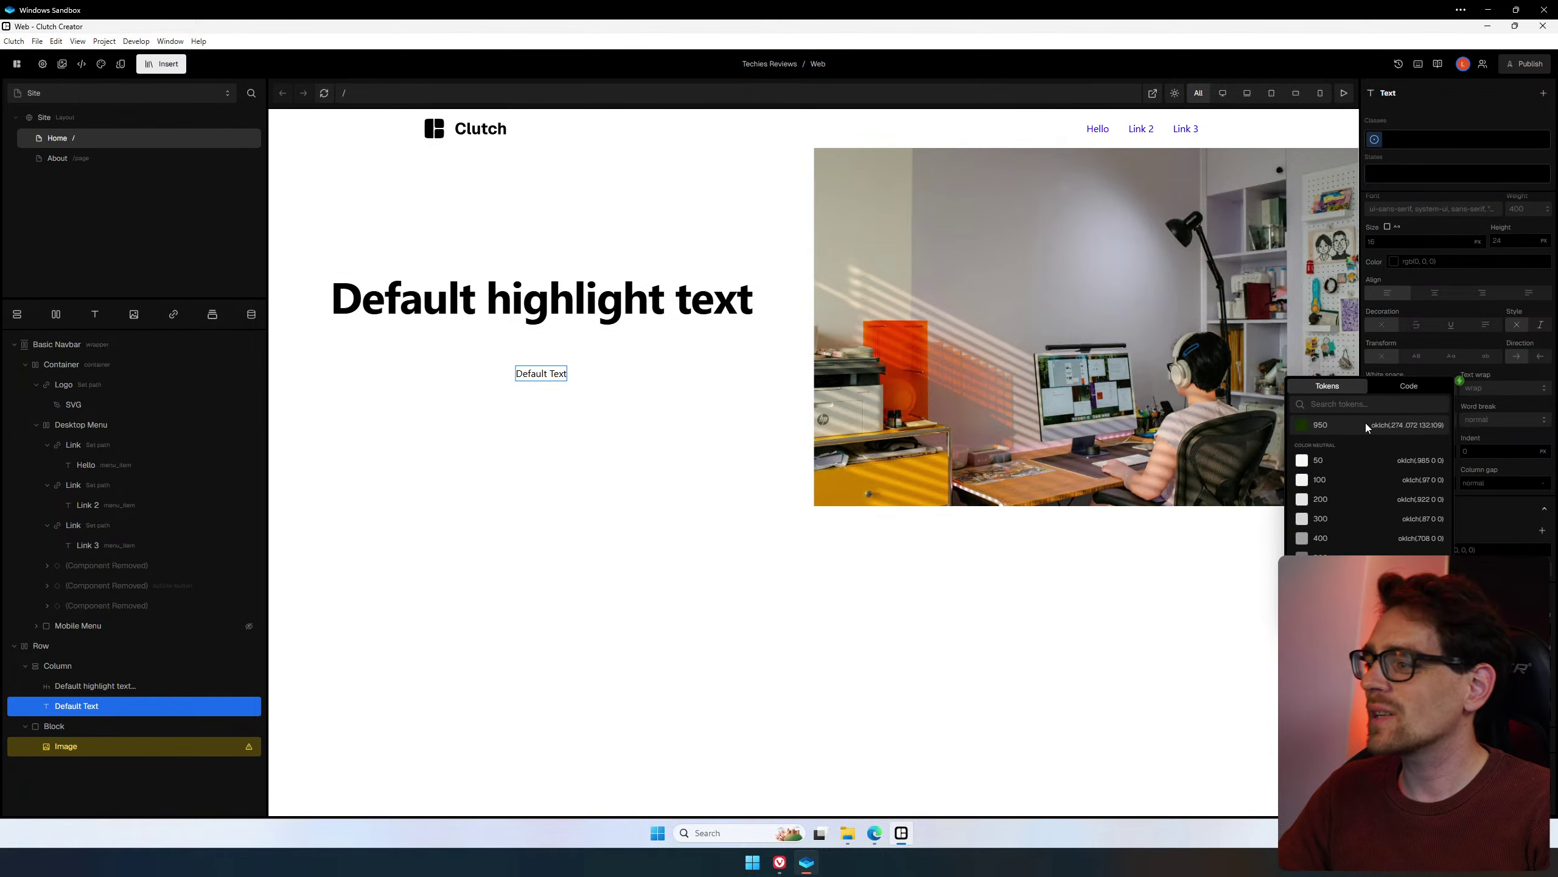
{"action": "scroll", "coordinate": [1361, 464], "scroll_direction": "down", "scroll_amount": 20}
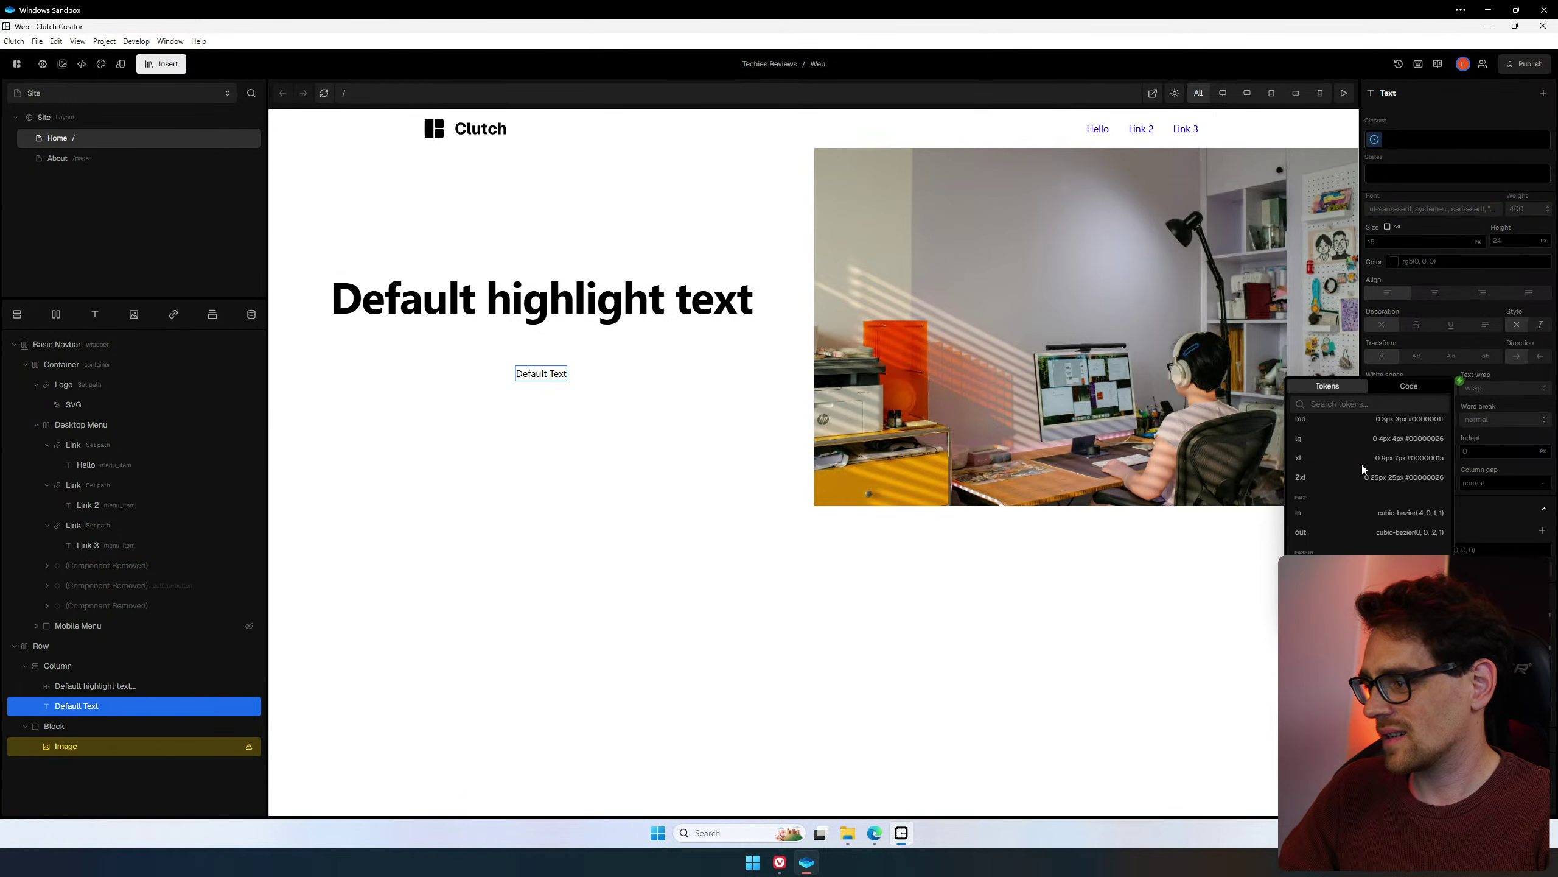
Review the list of classes available for the Default Text without applying one.
{"action": "left_click", "coordinate": [1410, 136]}
{"action": "scroll", "coordinate": [1466, 325], "scroll_direction": "down", "scroll_amount": 5}
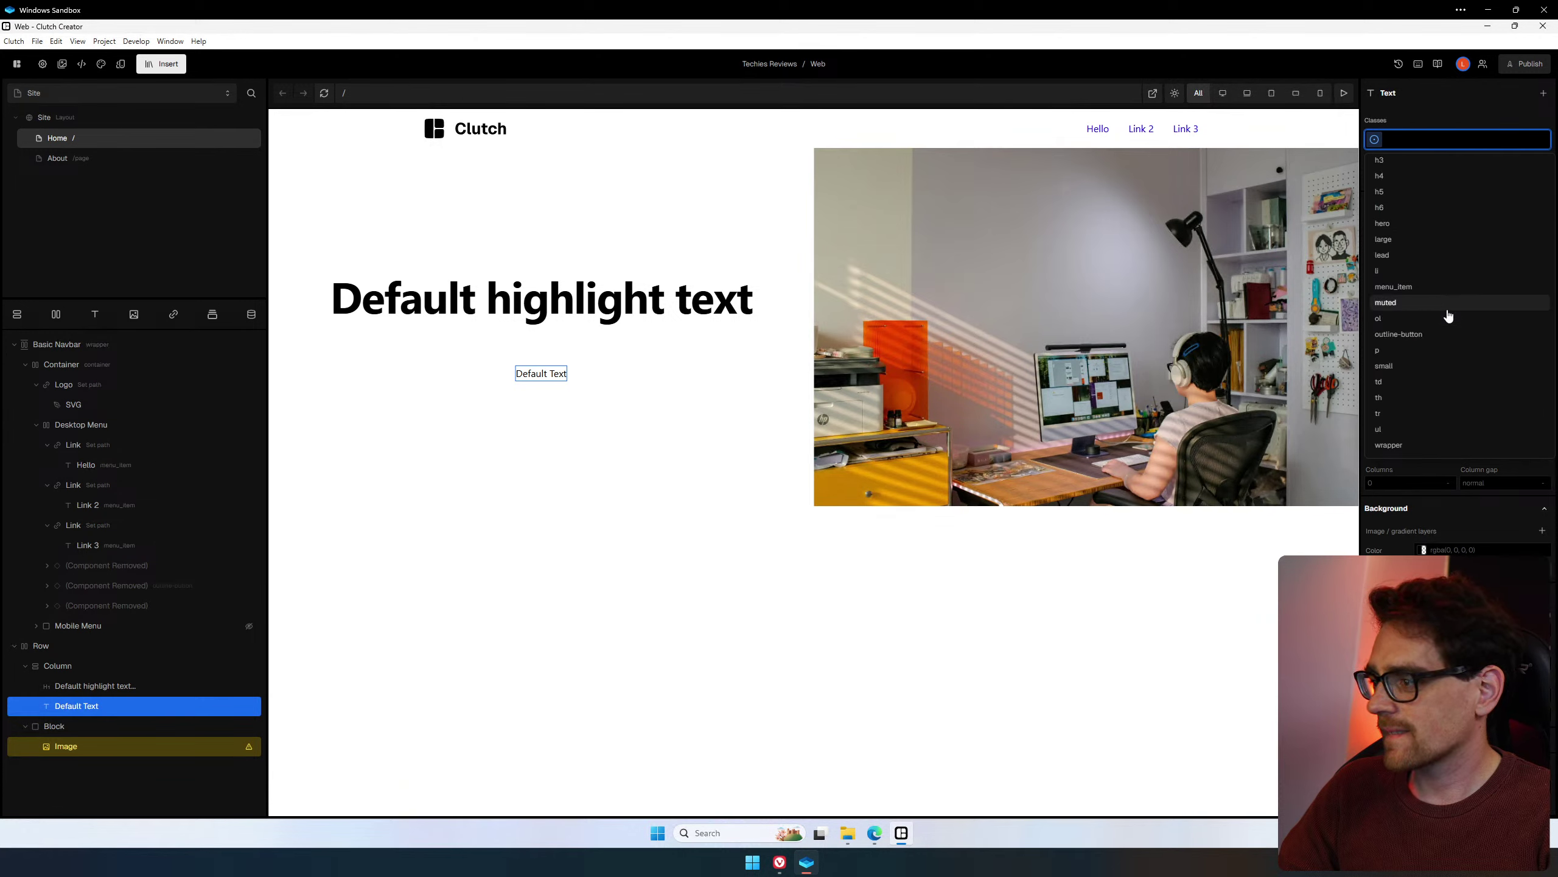
{"action": "scroll", "coordinate": [1452, 418], "scroll_direction": "up", "scroll_amount": 5}
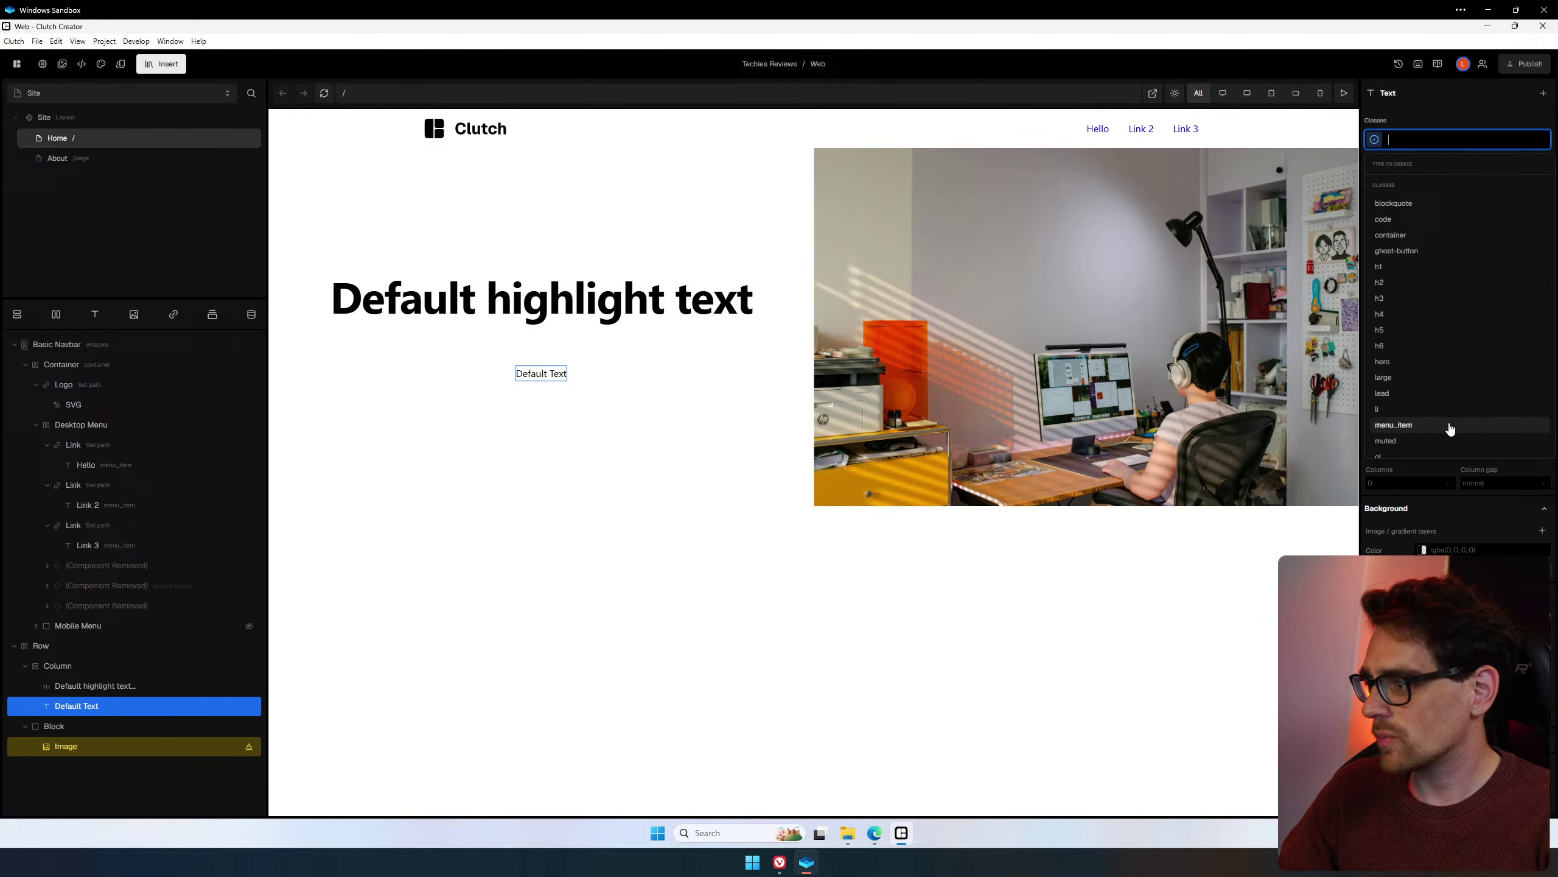
{"action": "left_click", "coordinate": [1437, 111]}
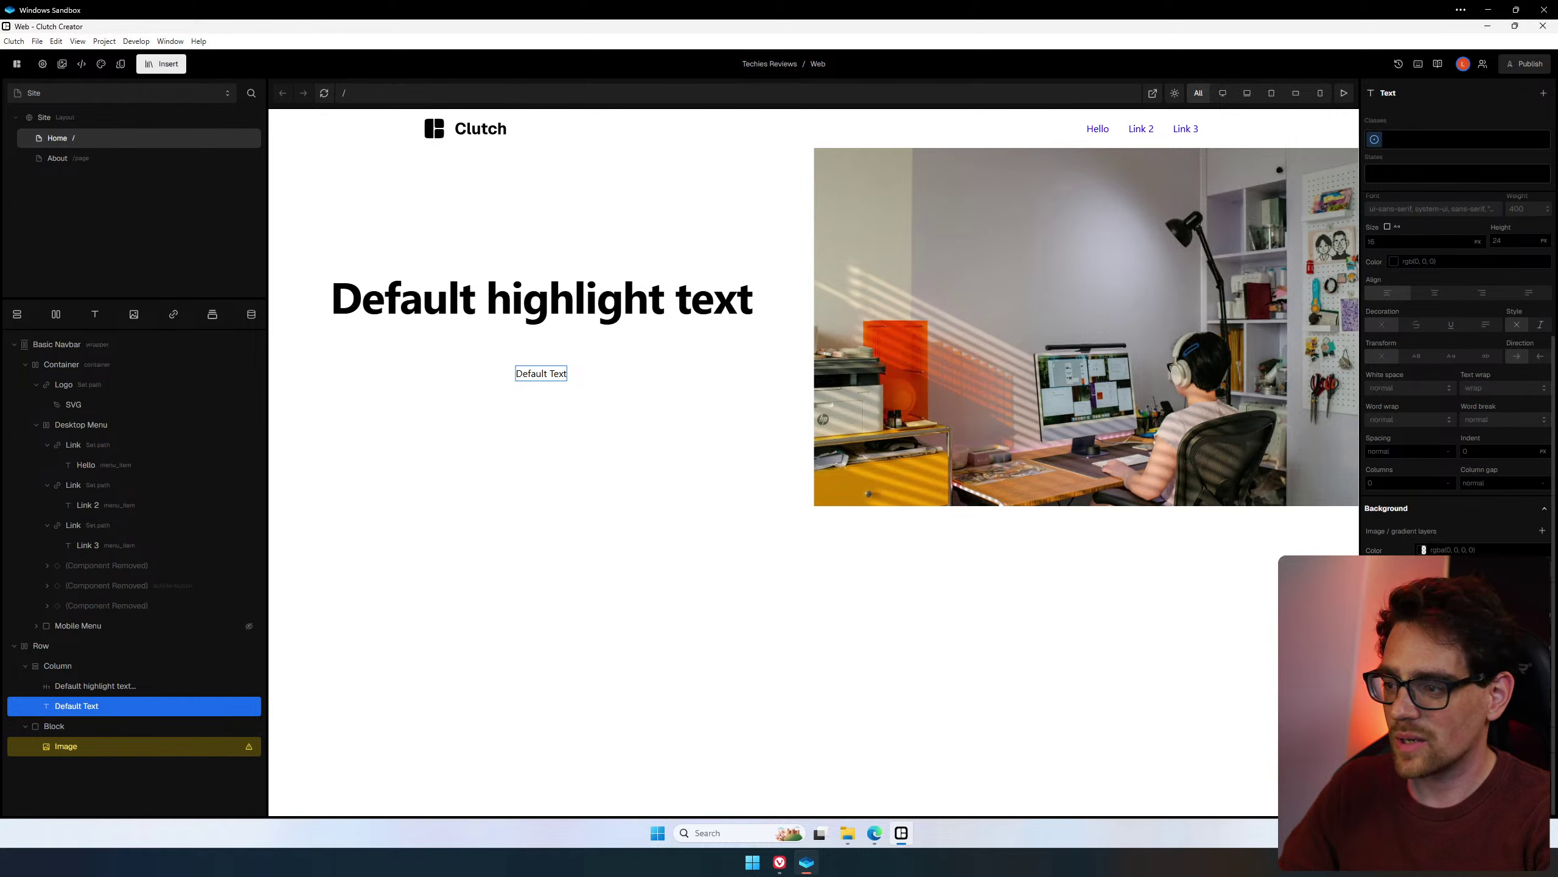
Replace the Default Text with "Some nice text to go with the highlight text and heading".
{"action": "double_click", "coordinate": [523, 374]}
{"action": "type", "text": "Some"}
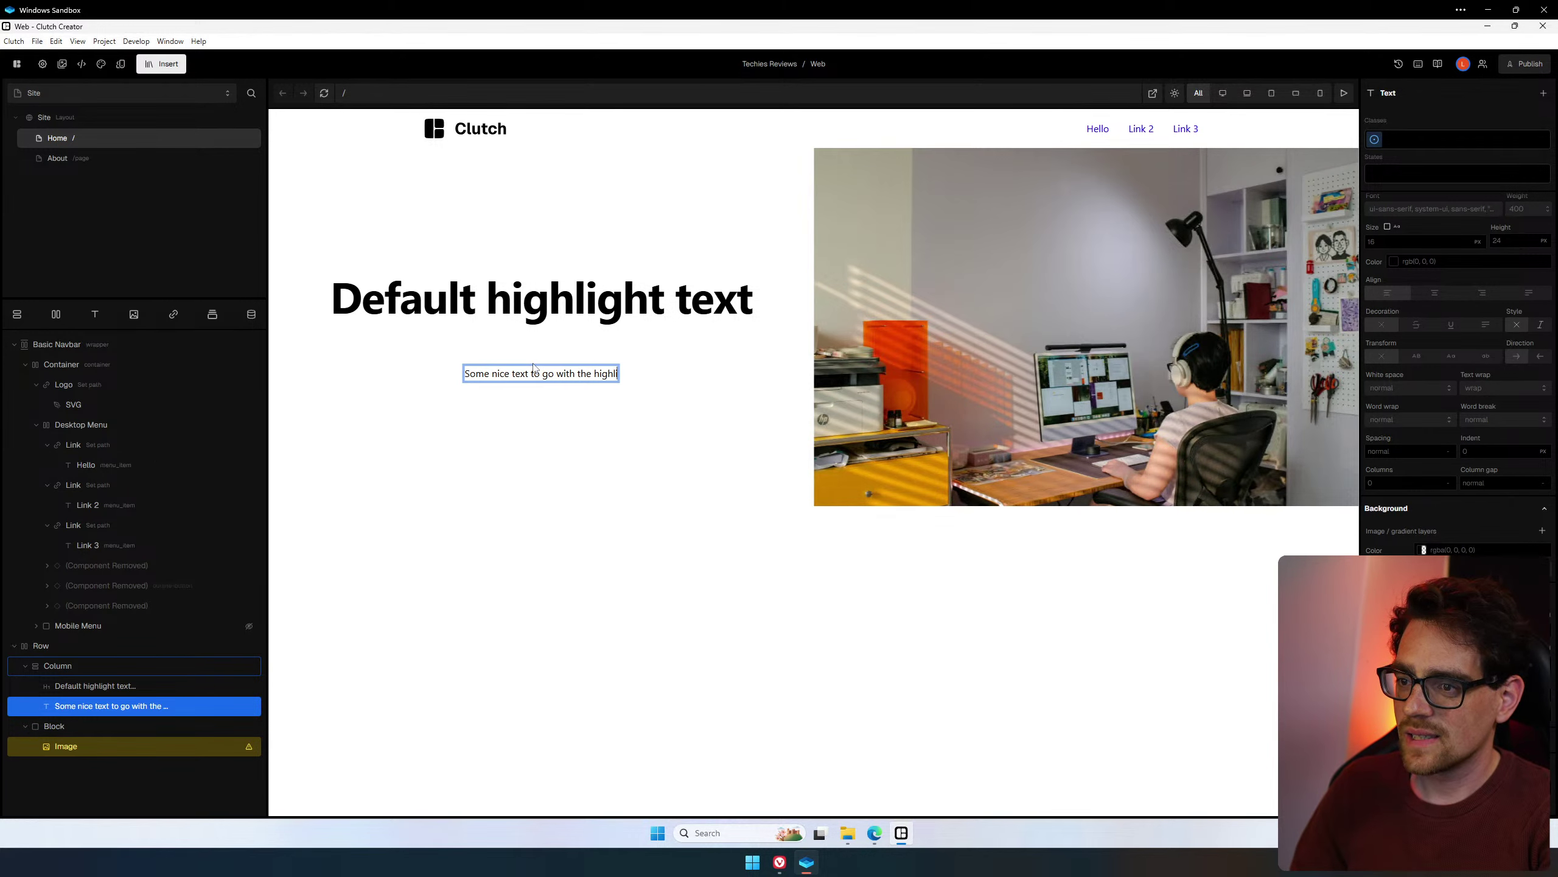
{"action": "type", "text": "nice text to go with the highlight text an"}
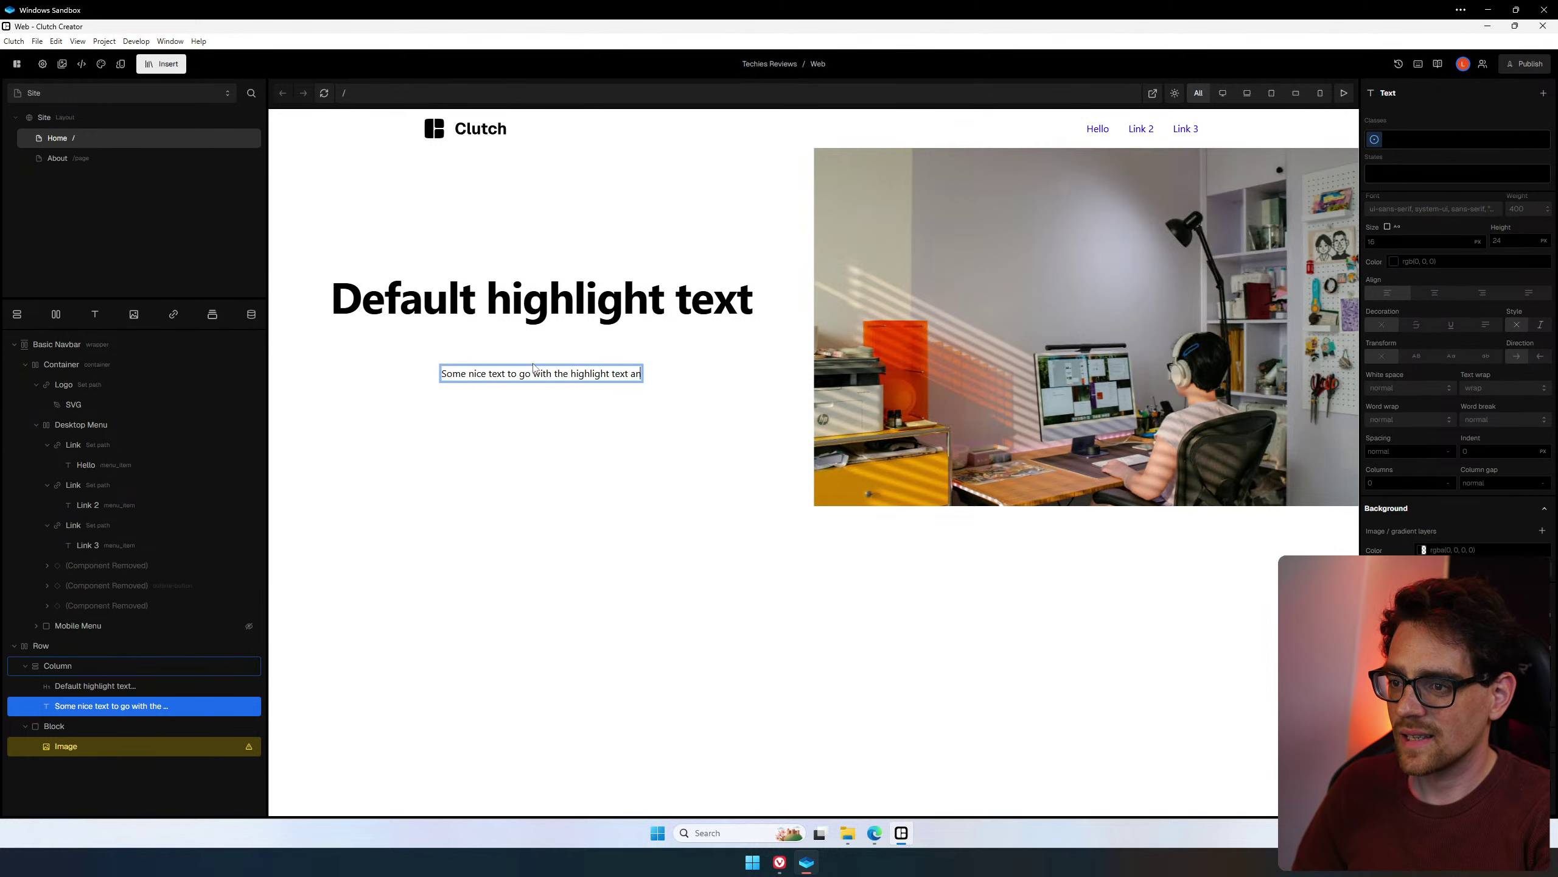
{"action": "type", "text": "d heading"}
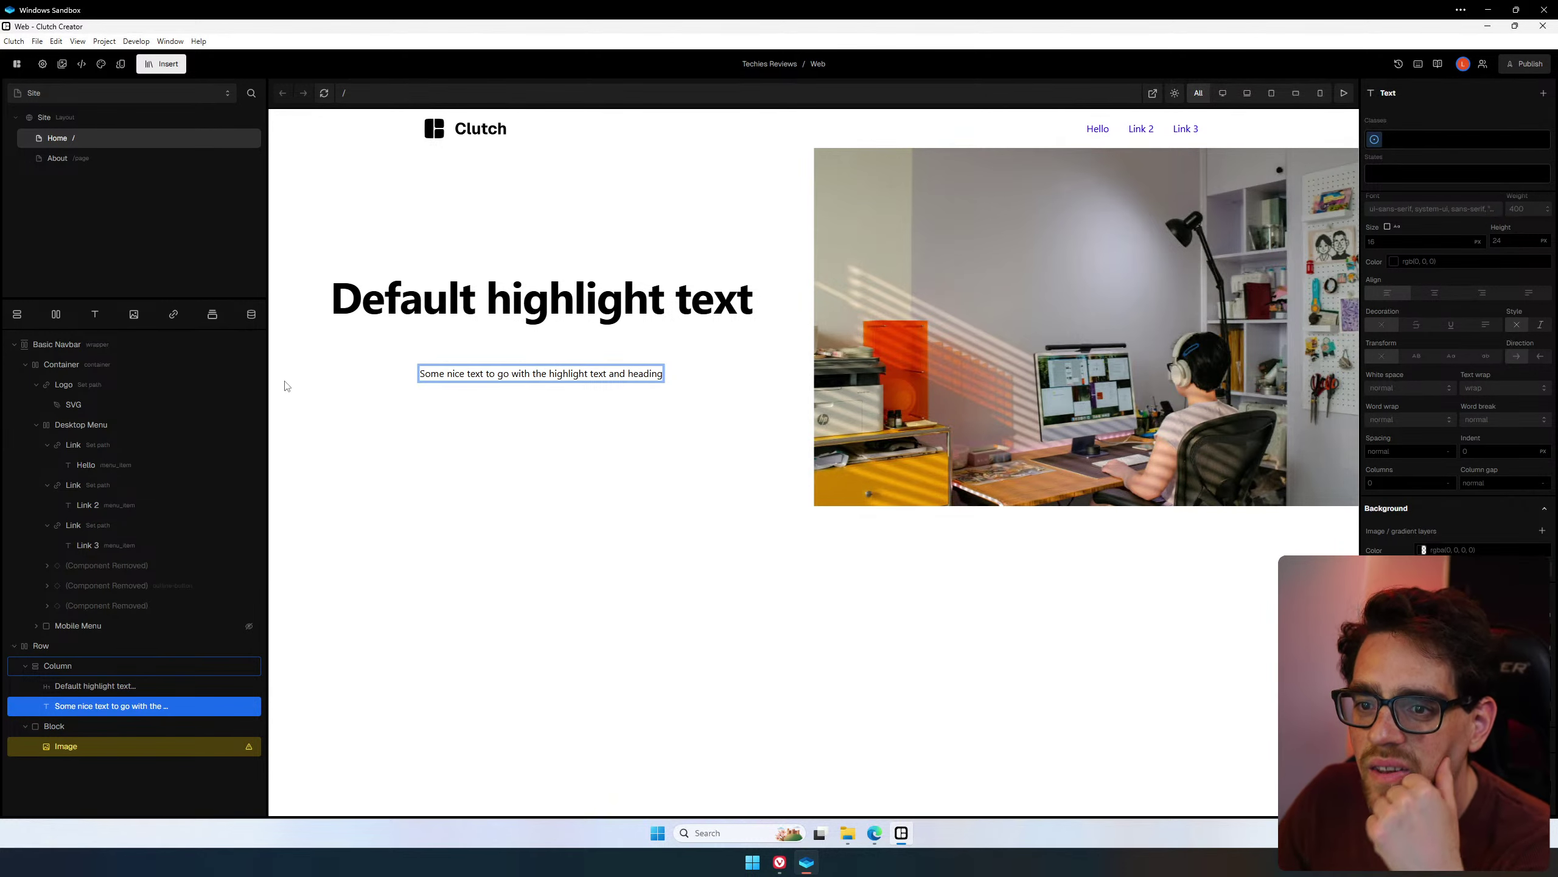
{"action": "key", "text": "Escape"}
Add a link below the paragraph in the hero column and change its text to "Button".
{"action": "left_click_drag", "start_coordinate": [174, 314], "coordinate": [510, 411]}
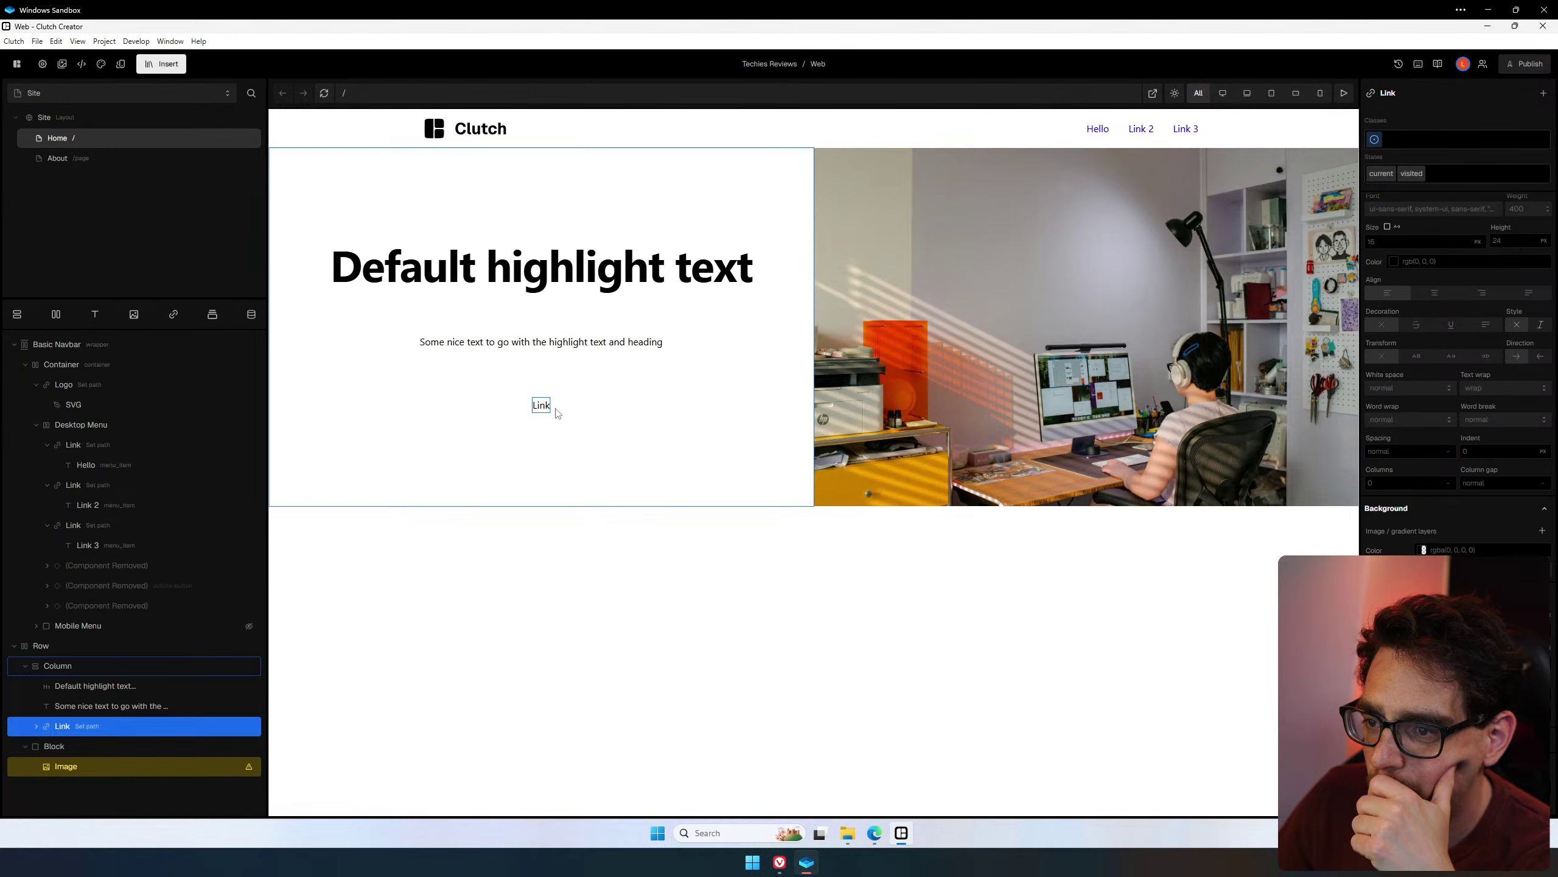
{"action": "double_click", "coordinate": [545, 408]}
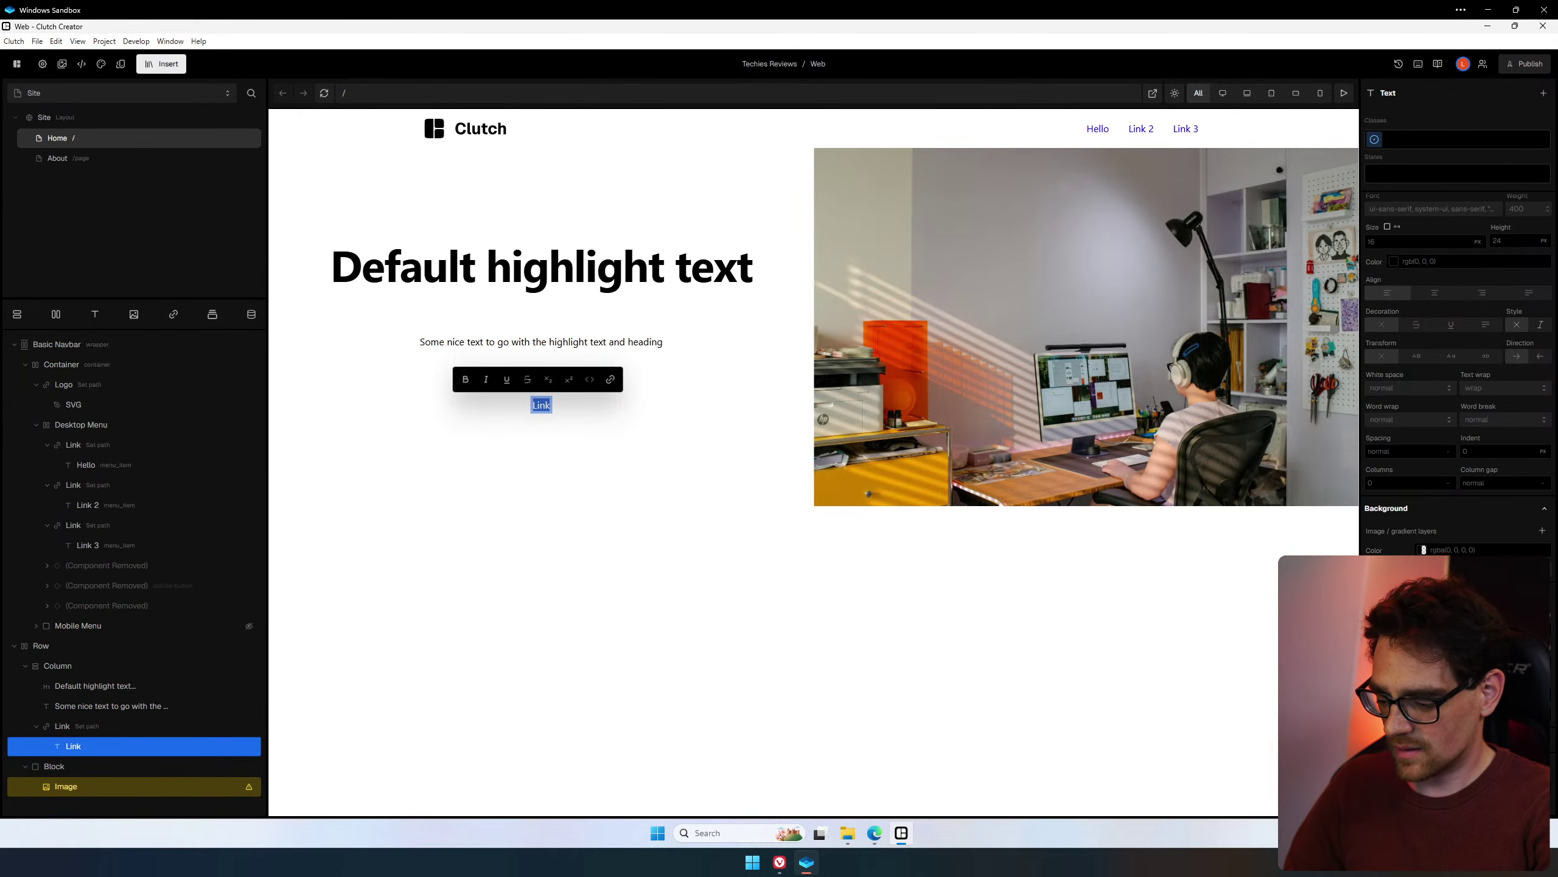
{"action": "type", "text": "Button"}
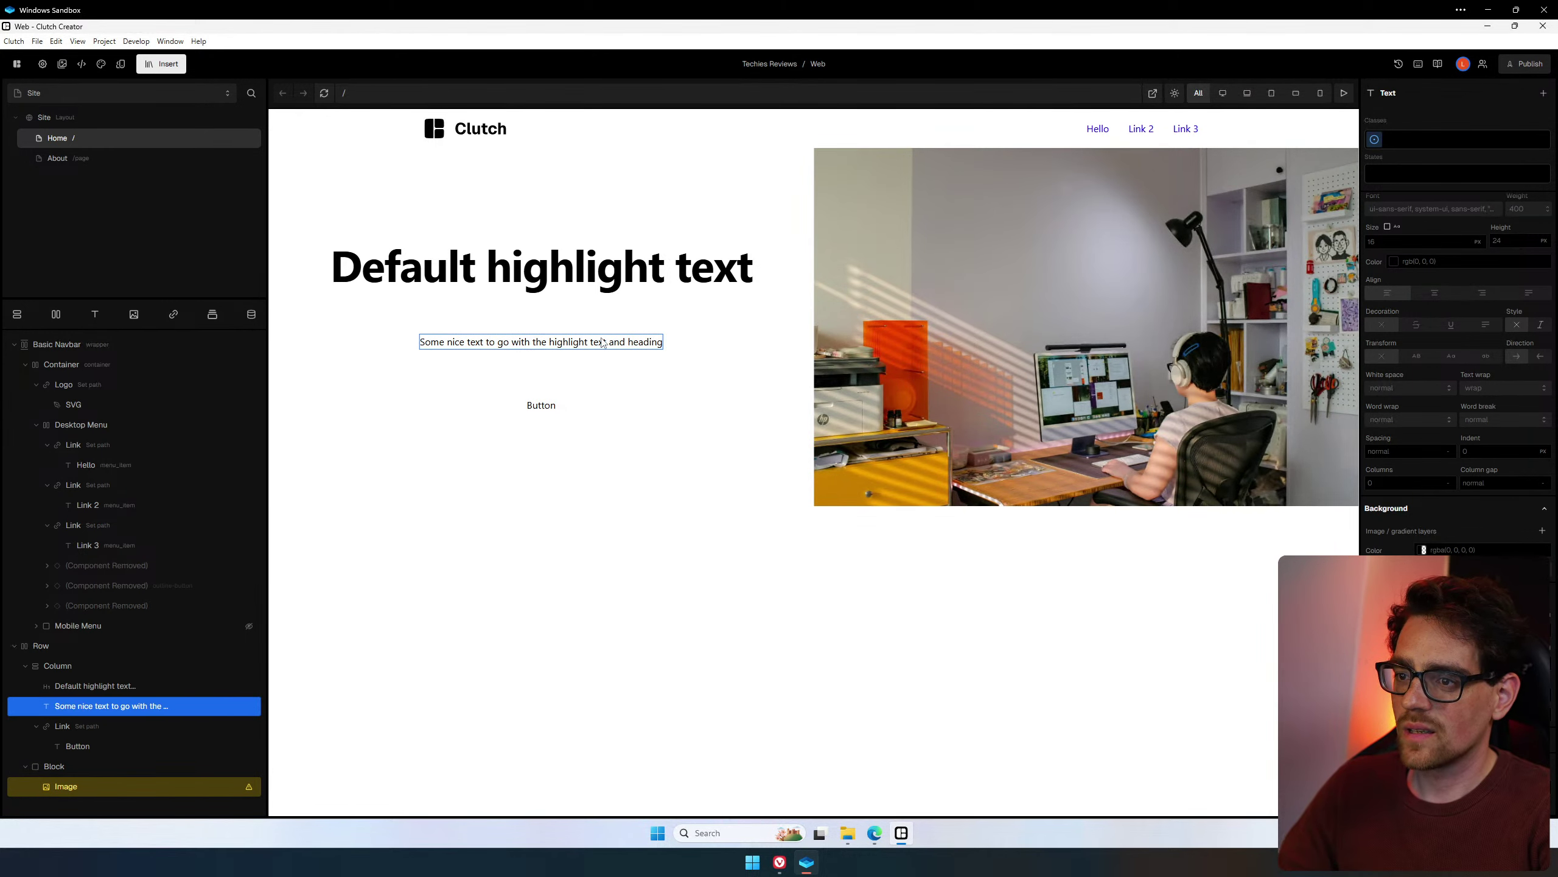
Wrap the highlight heading in a Box and move the paragraph text into it below the heading.
{"action": "left_click", "coordinate": [604, 276]}
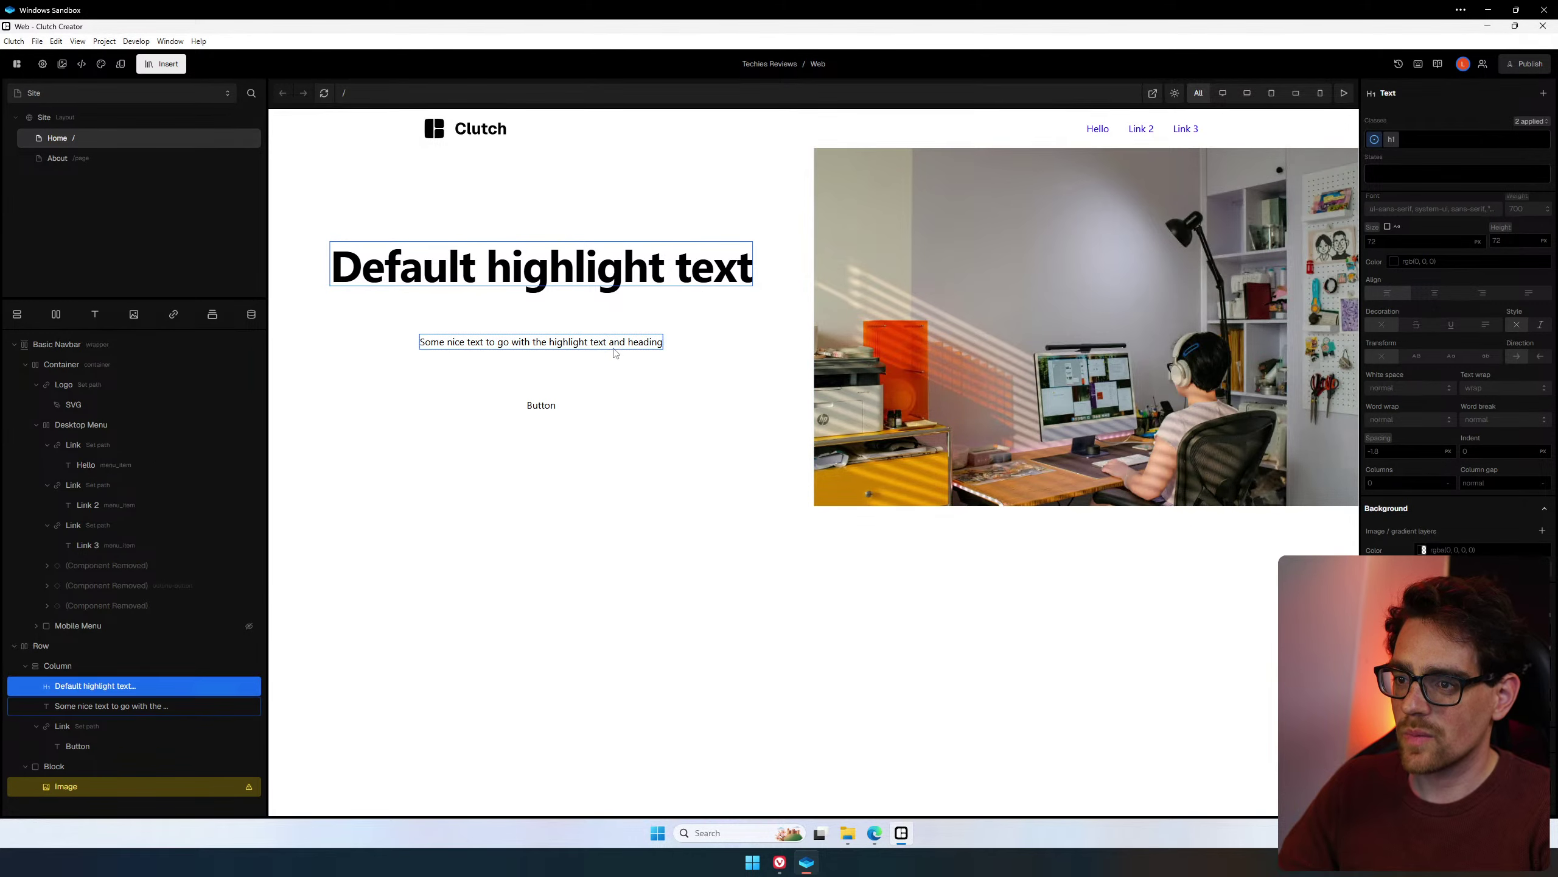
{"action": "right_click", "coordinate": [81, 687]}
{"action": "mouse_move", "coordinate": [143, 580]}
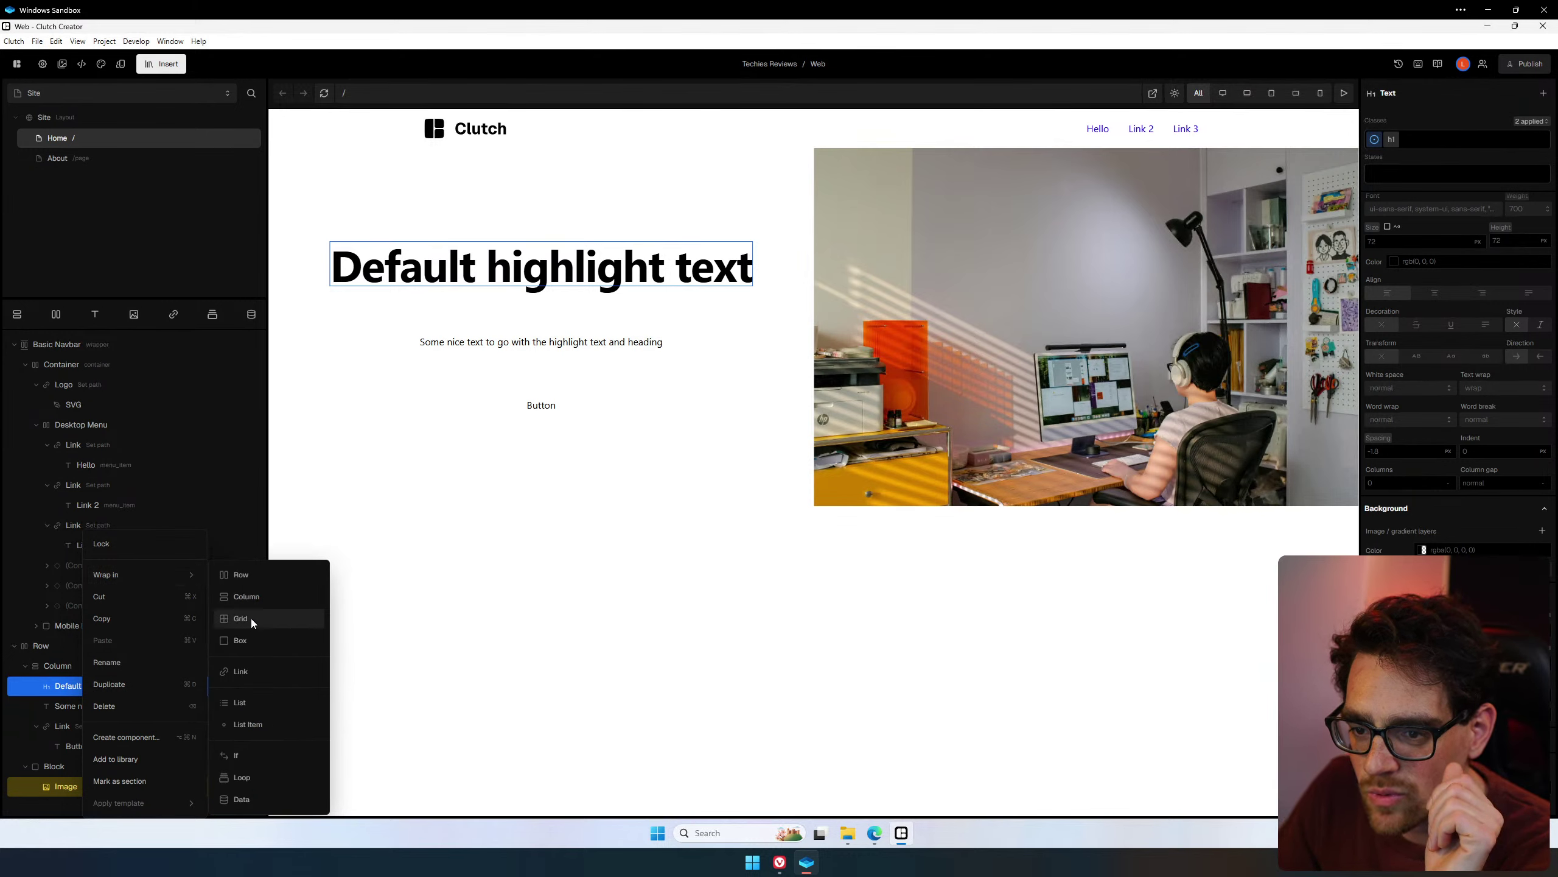
{"action": "left_click", "coordinate": [254, 639]}
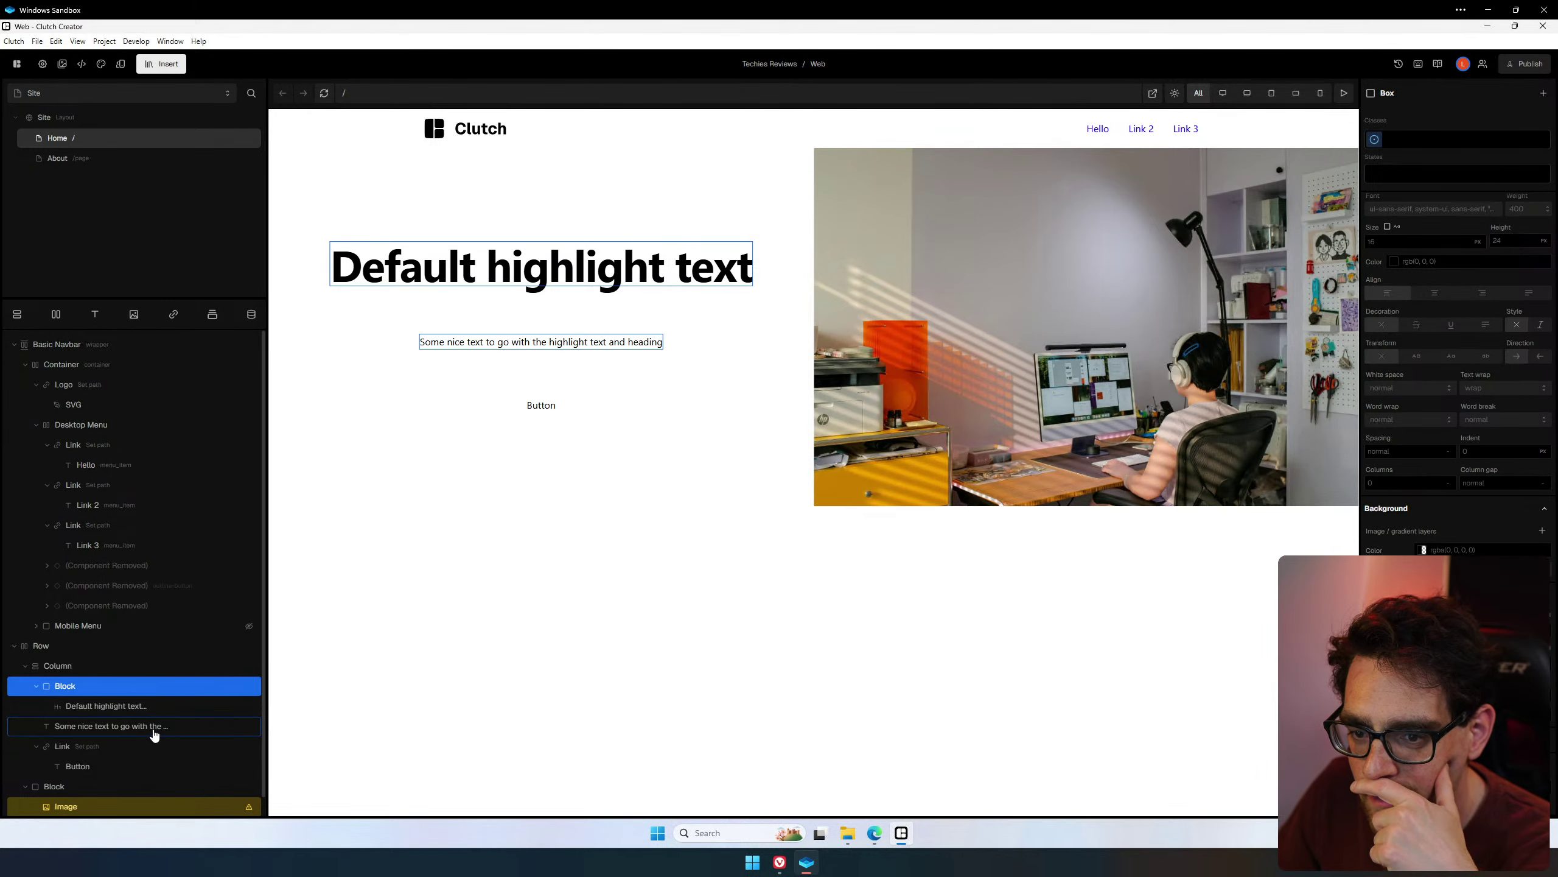
{"action": "left_click_drag", "start_coordinate": [154, 735], "coordinate": [157, 709]}
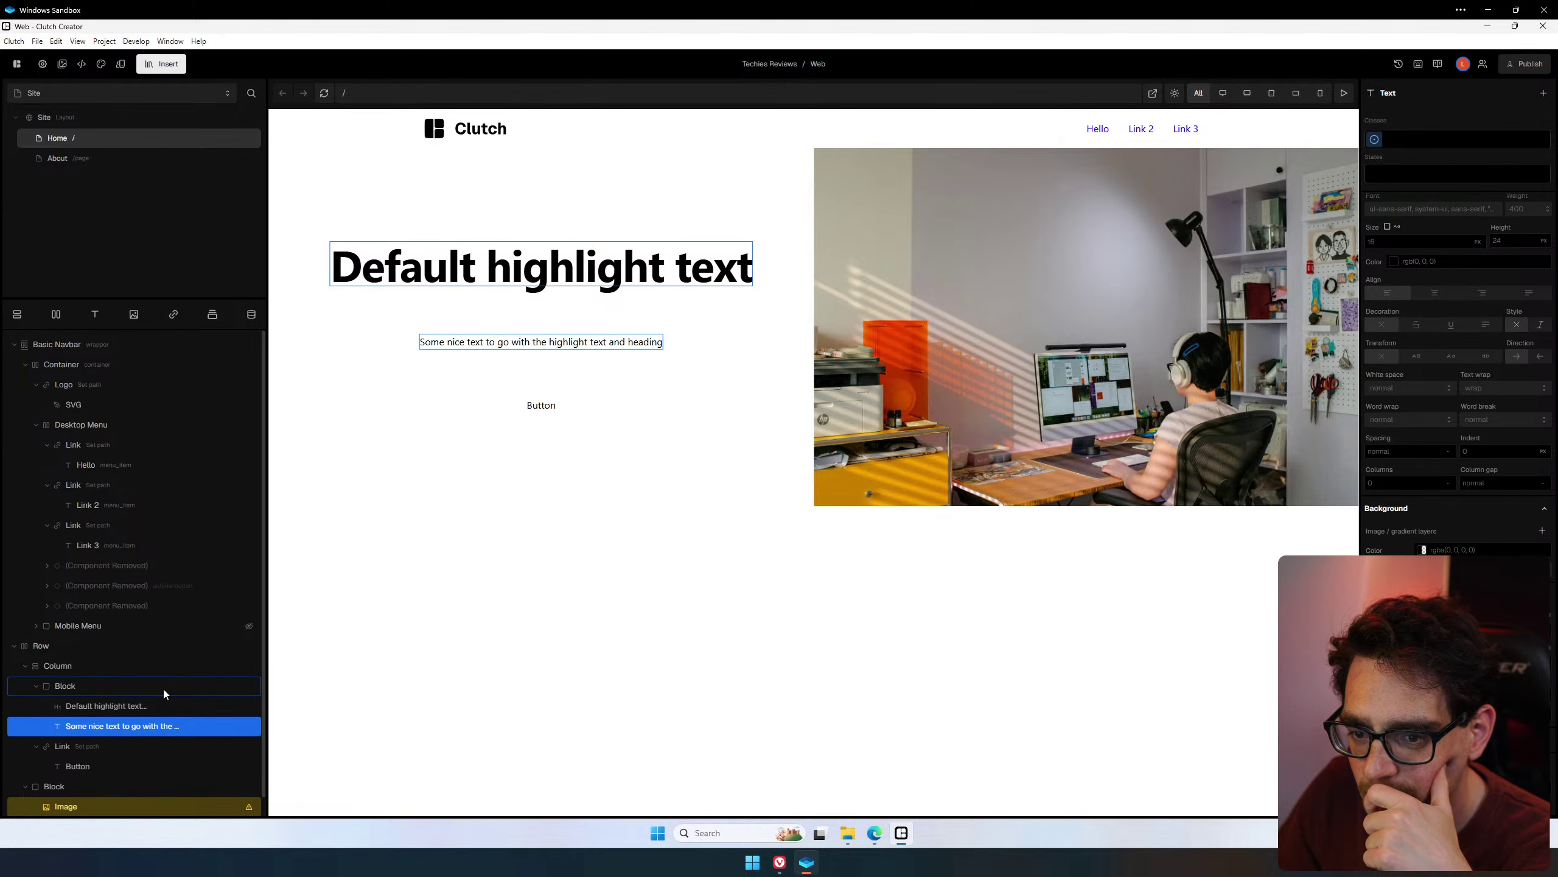
Make the Box around the heading and paragraph a flex container with a vertical column direction.
{"action": "left_click", "coordinate": [163, 689]}
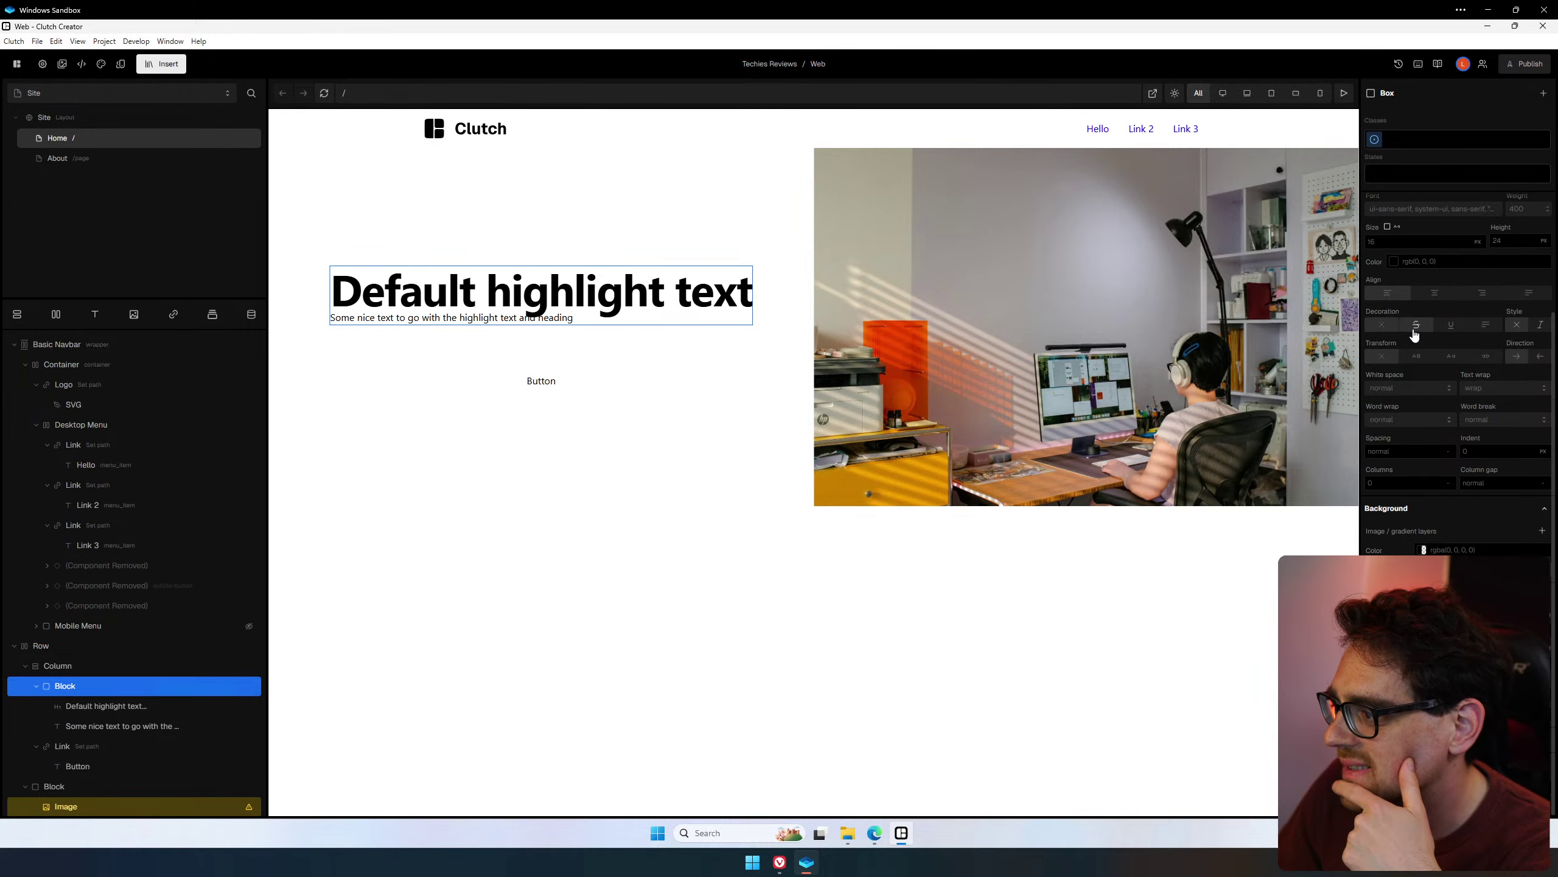
{"action": "scroll", "coordinate": [1449, 374], "scroll_direction": "up", "scroll_amount": 5}
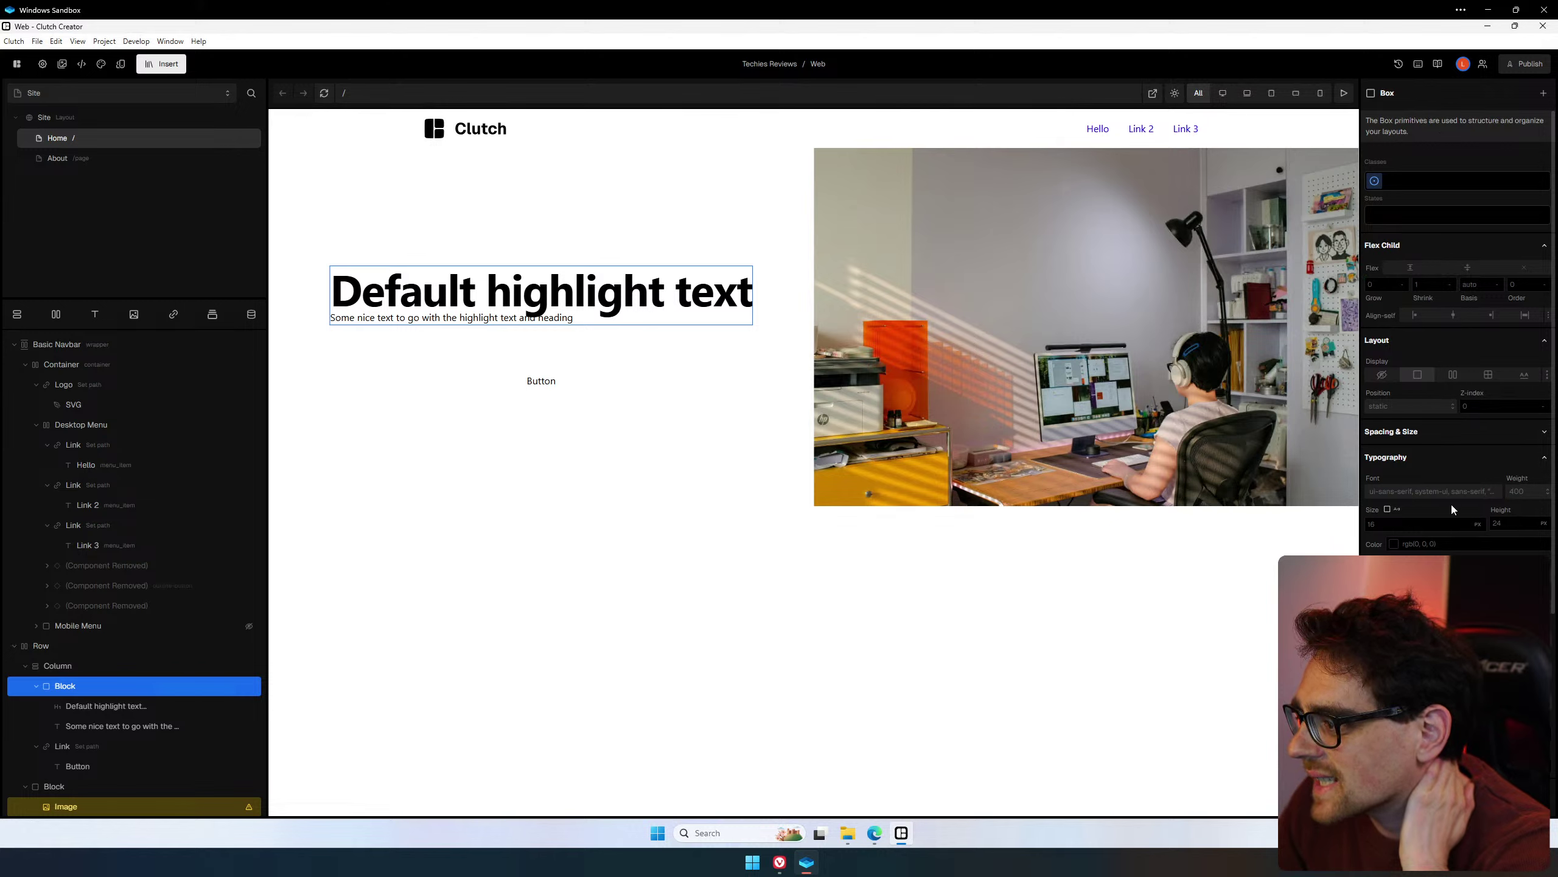
{"action": "scroll", "coordinate": [1452, 504], "scroll_direction": "down", "scroll_amount": 4}
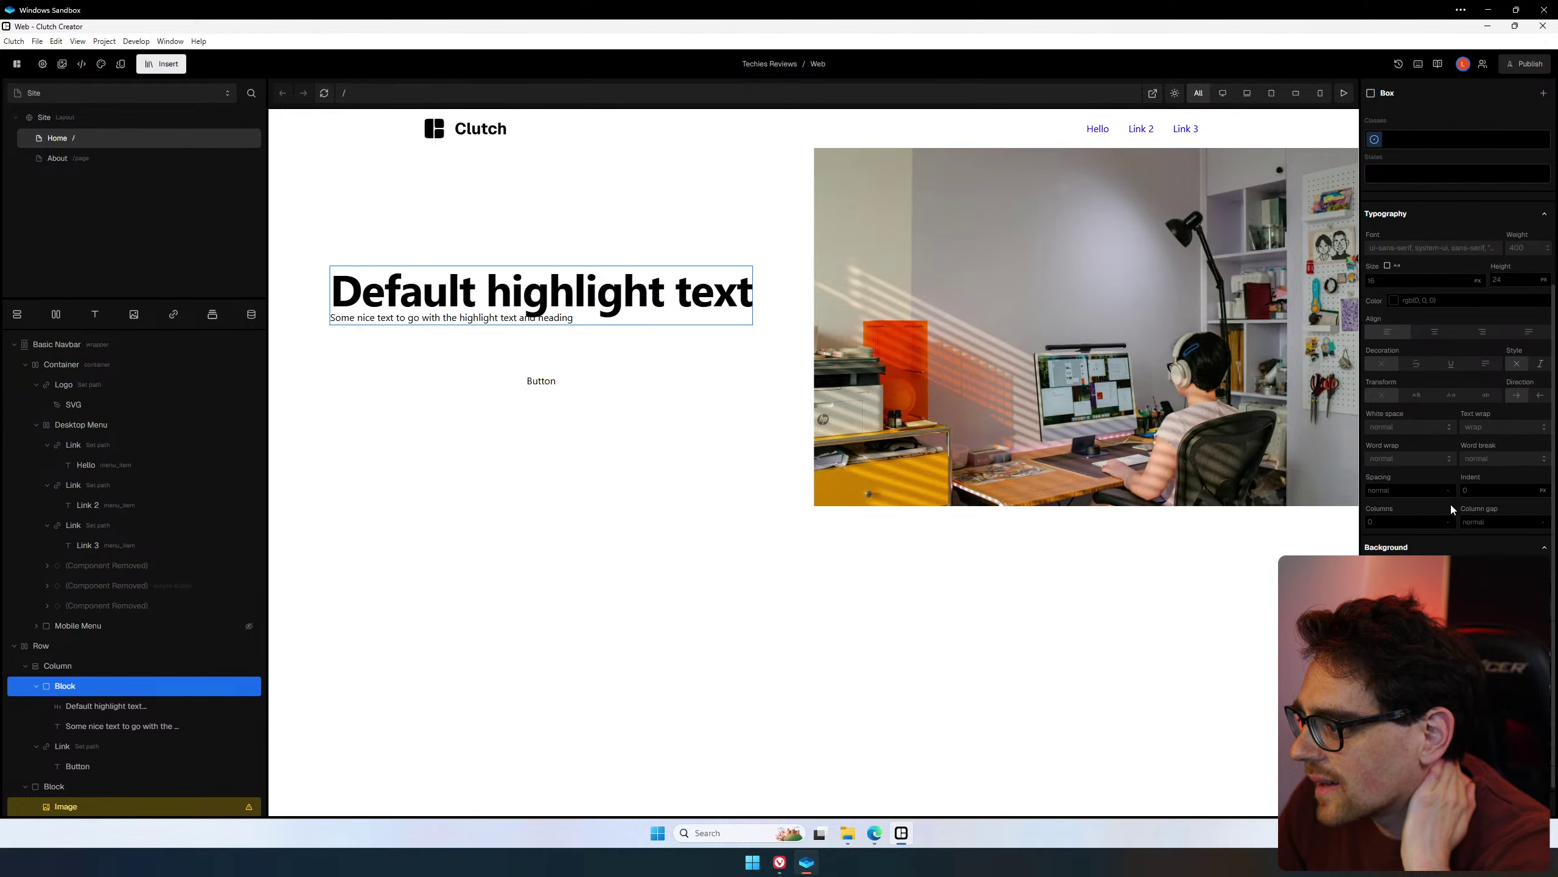
{"action": "scroll", "coordinate": [1451, 505], "scroll_direction": "up", "scroll_amount": 4}
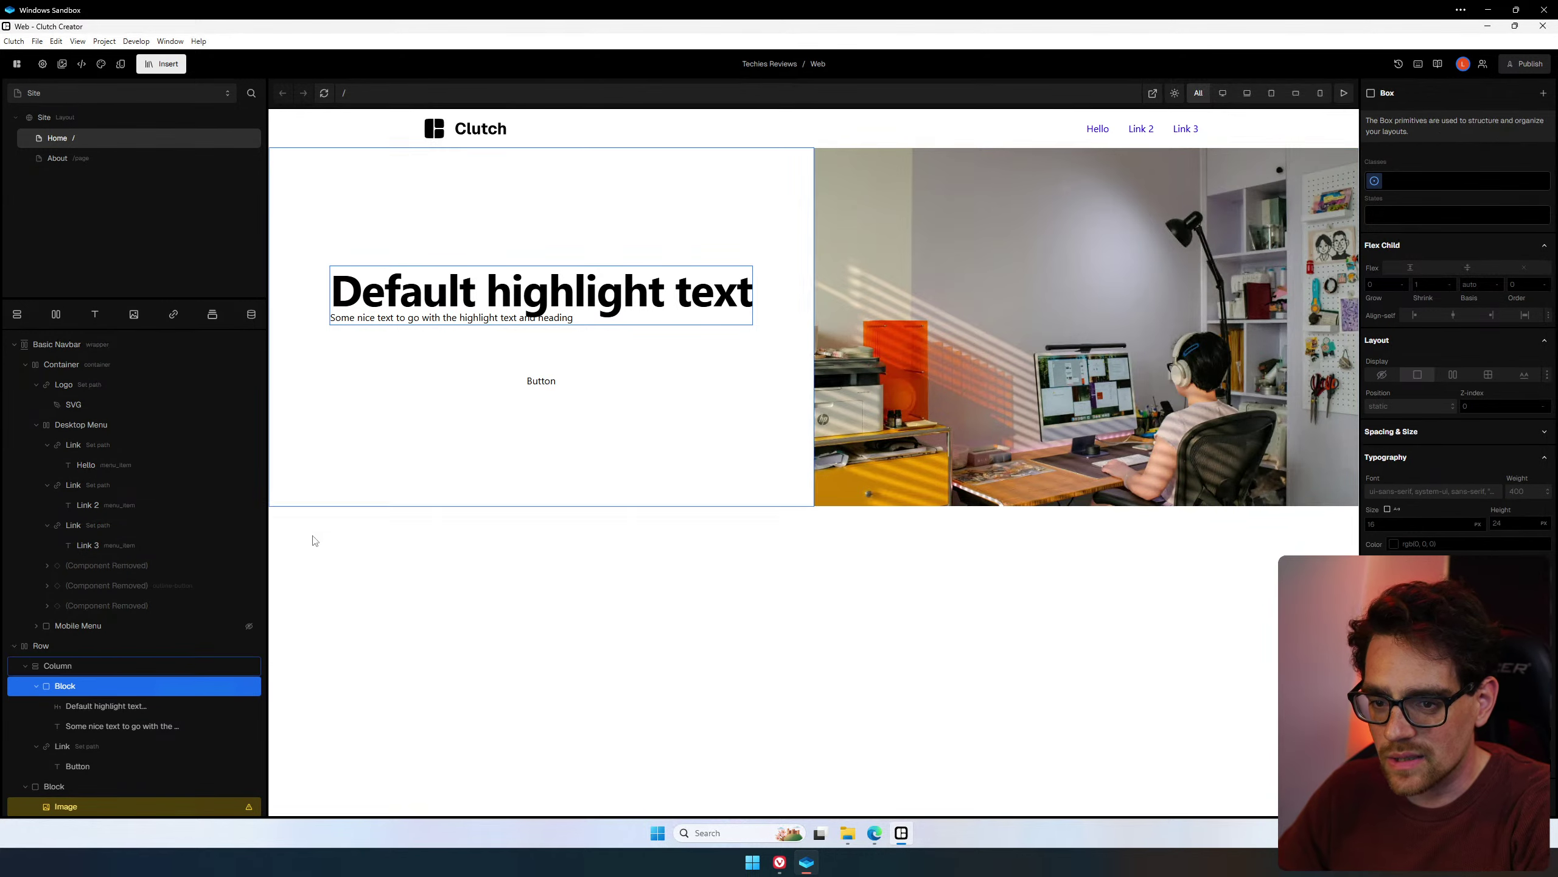
{"action": "left_click", "coordinate": [1453, 375]}
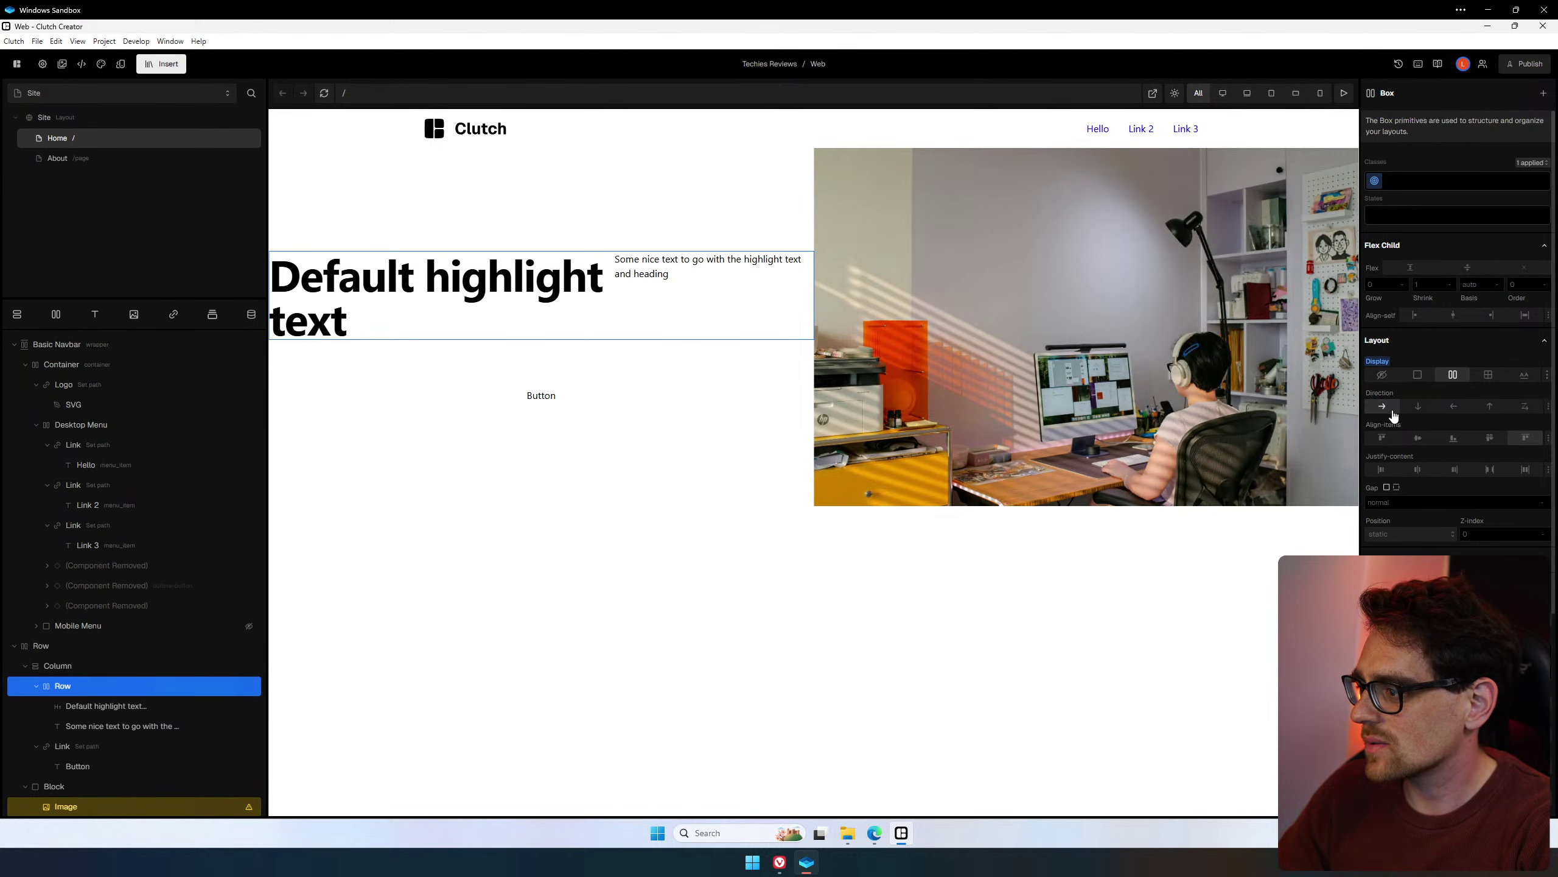
{"action": "left_click", "coordinate": [1418, 406]}
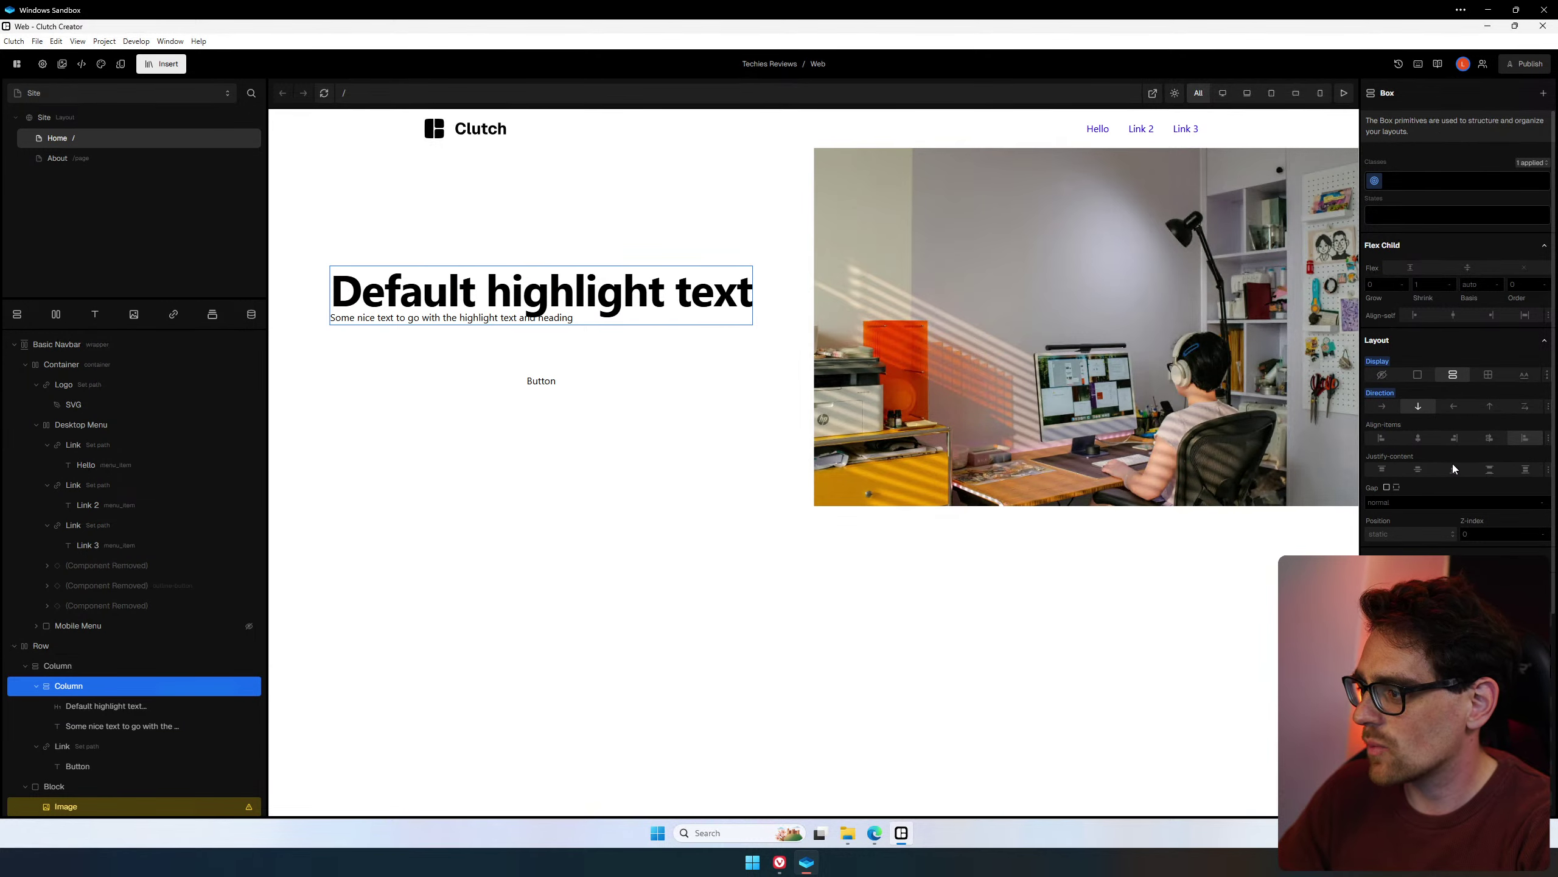
Set the gap between the heading and paragraph in the inner Column to the spacing-8 token.
{"action": "left_click", "coordinate": [1363, 499]}
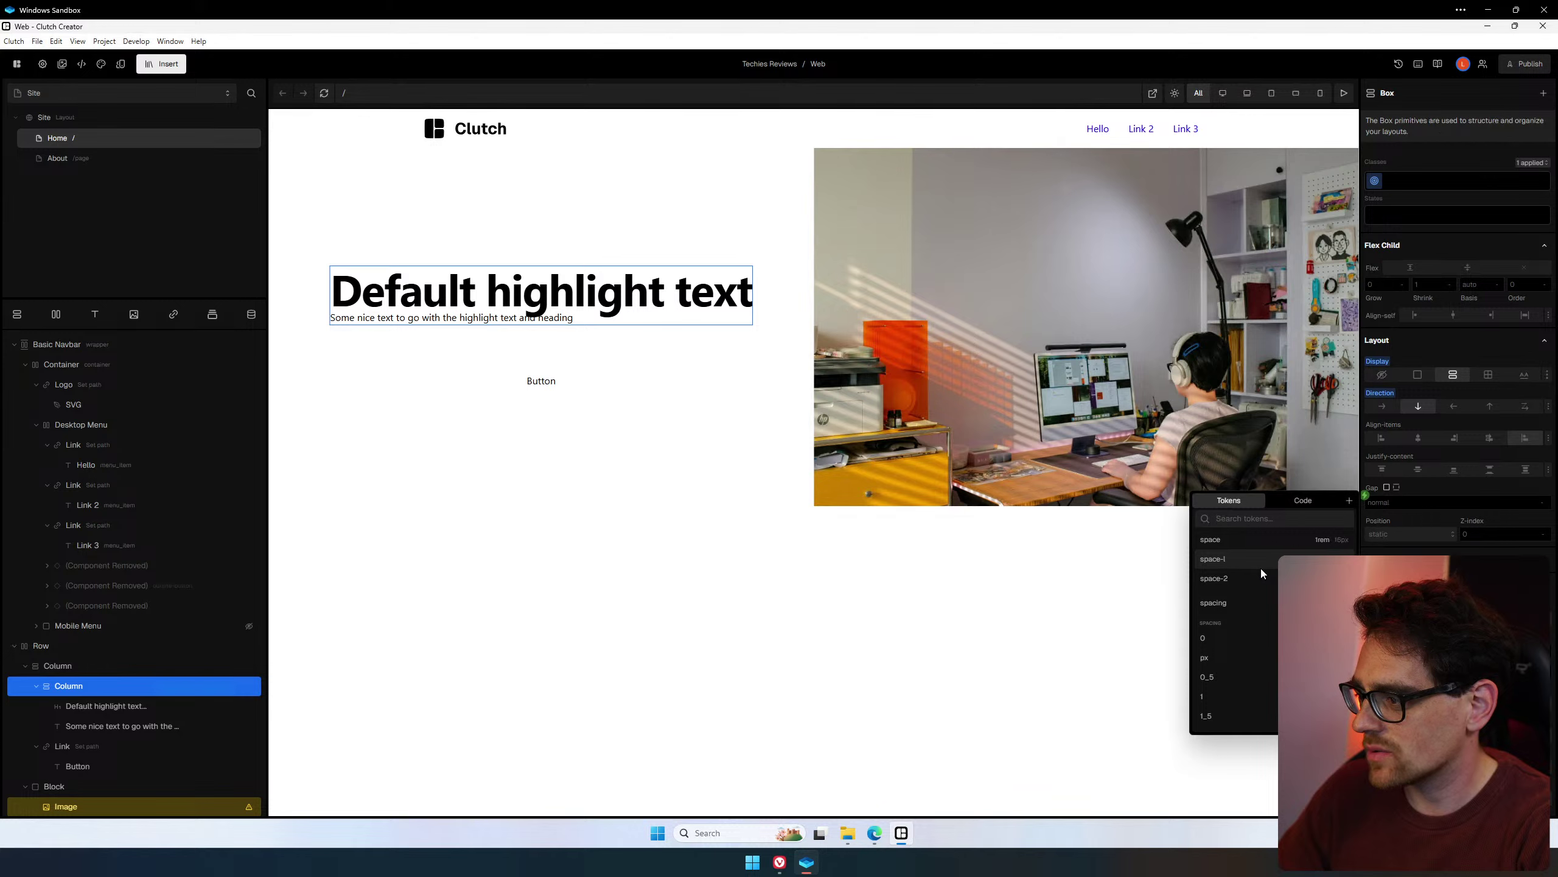
{"action": "scroll", "coordinate": [1261, 568], "scroll_direction": "down", "scroll_amount": 3}
{"action": "scroll", "coordinate": [1269, 675], "scroll_direction": "down", "scroll_amount": 3}
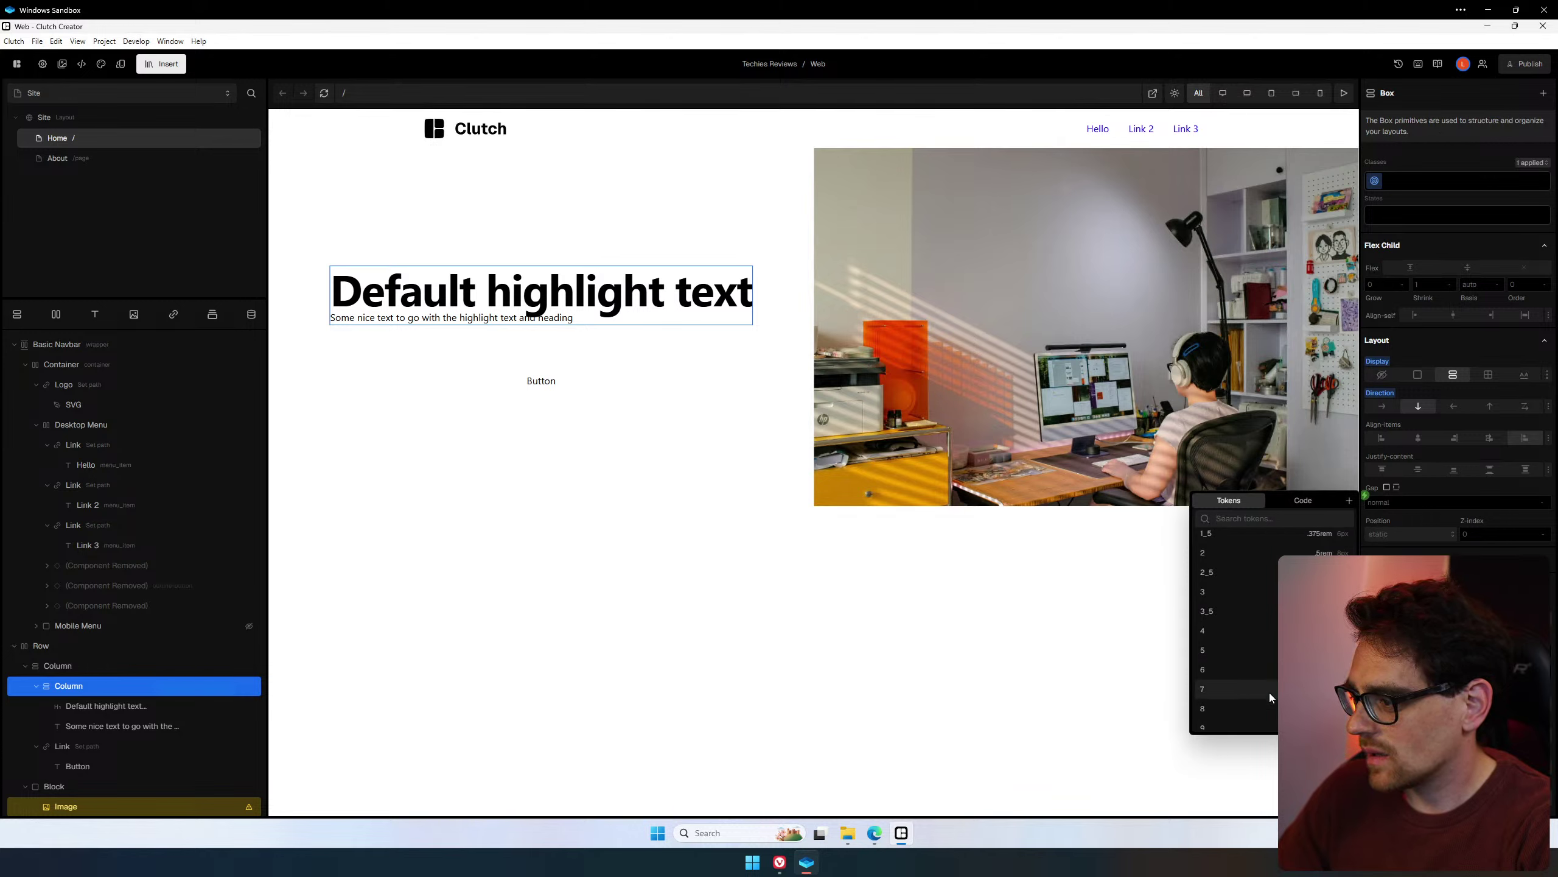
{"action": "scroll", "coordinate": [1263, 602], "scroll_direction": "up", "scroll_amount": 2}
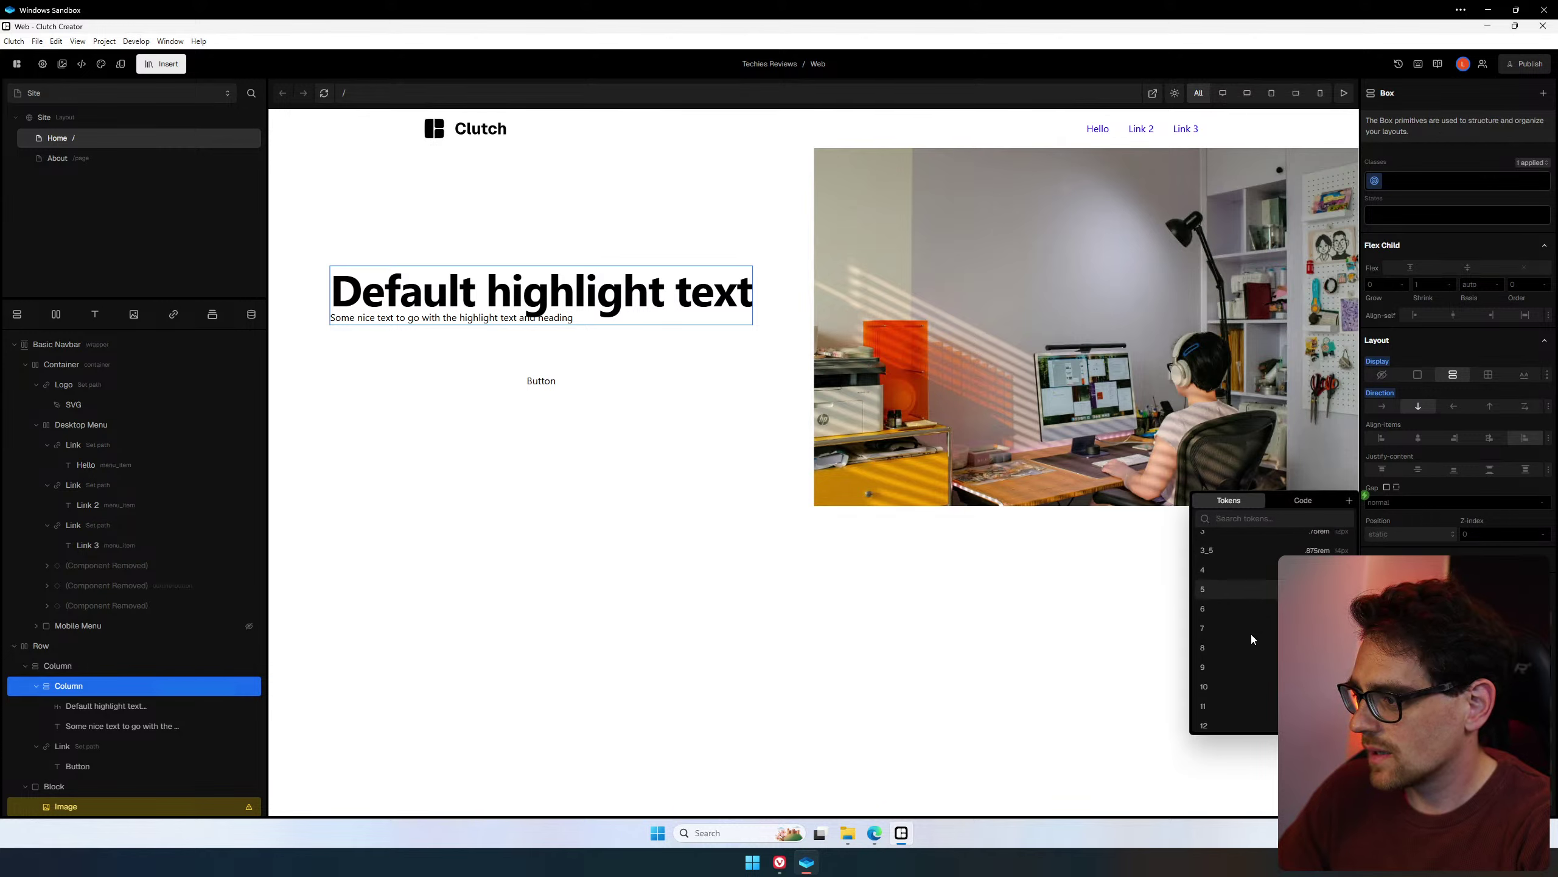
{"action": "left_click", "coordinate": [1254, 645]}
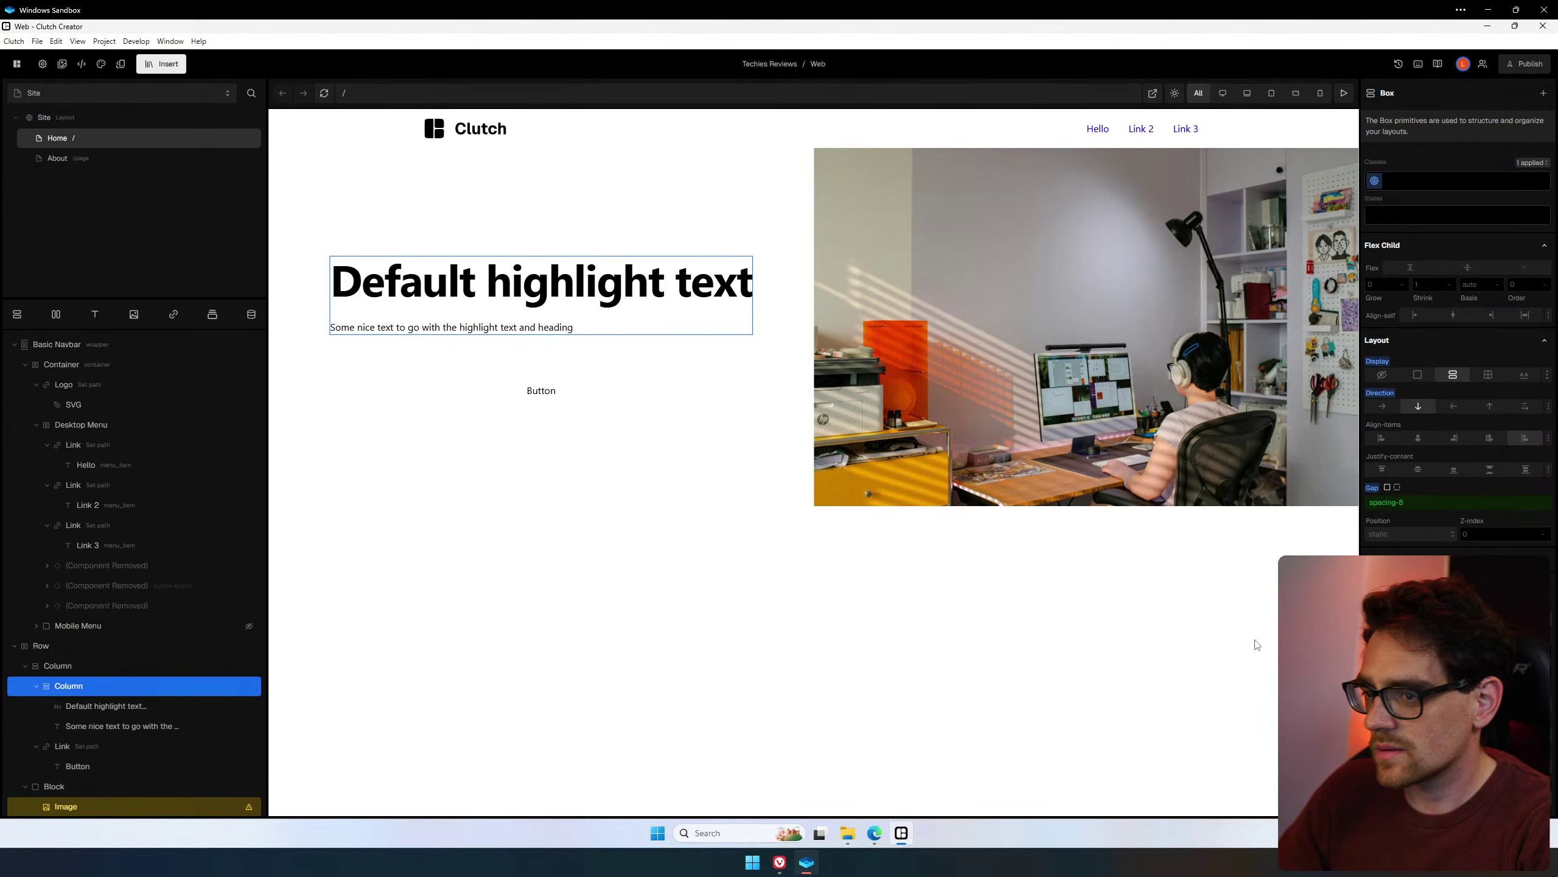
Set the Button text's display to Block and check its instance style.
{"action": "left_click", "coordinate": [536, 392]}
{"action": "left_click", "coordinate": [1427, 227]}
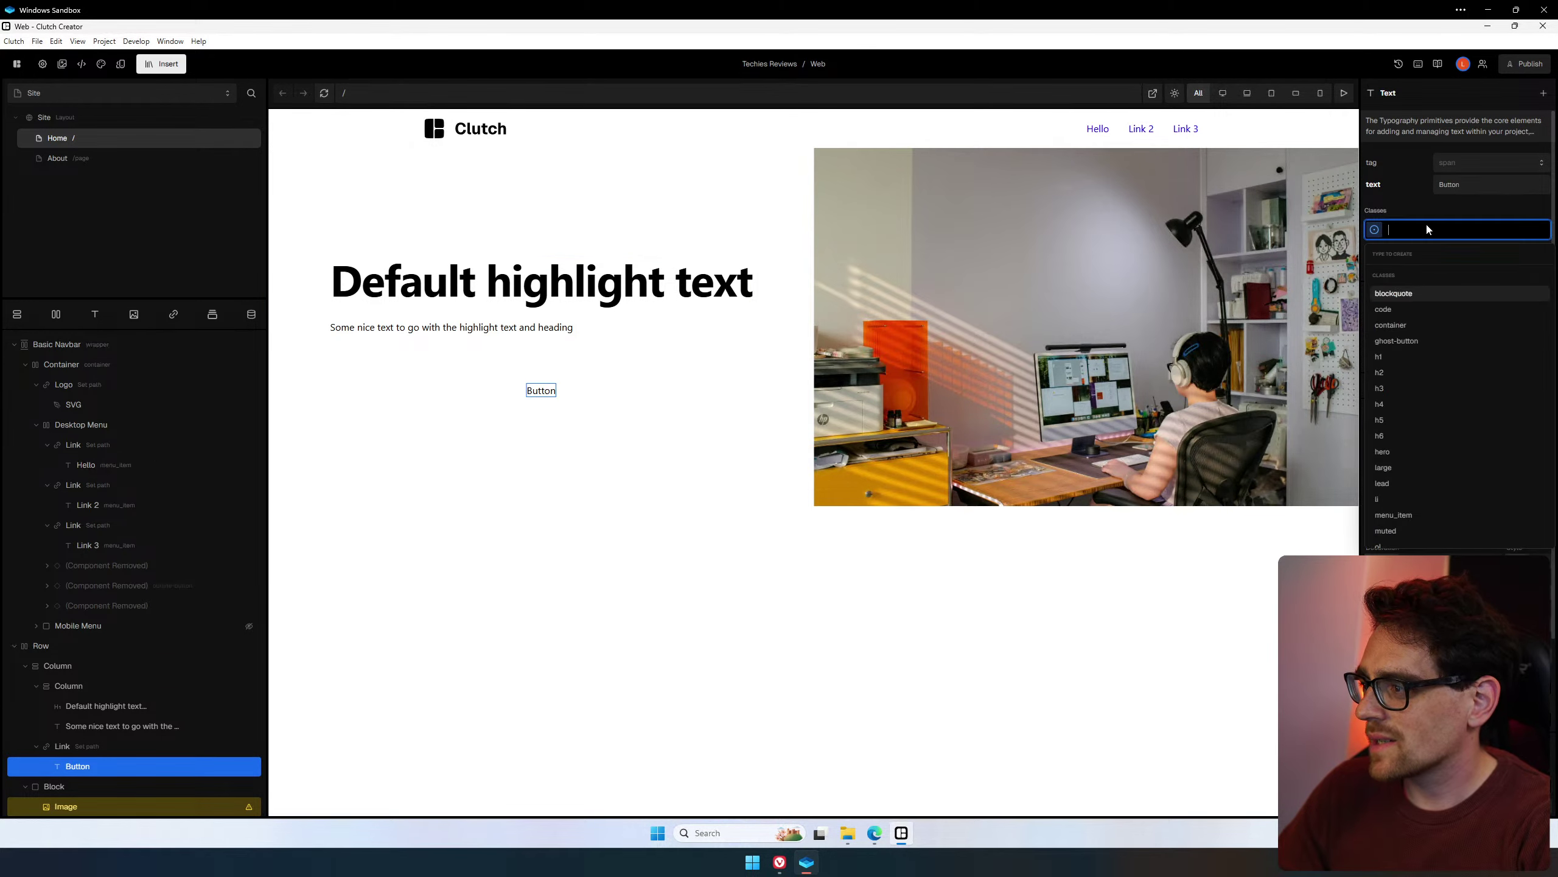
{"action": "key", "text": "Escape"}
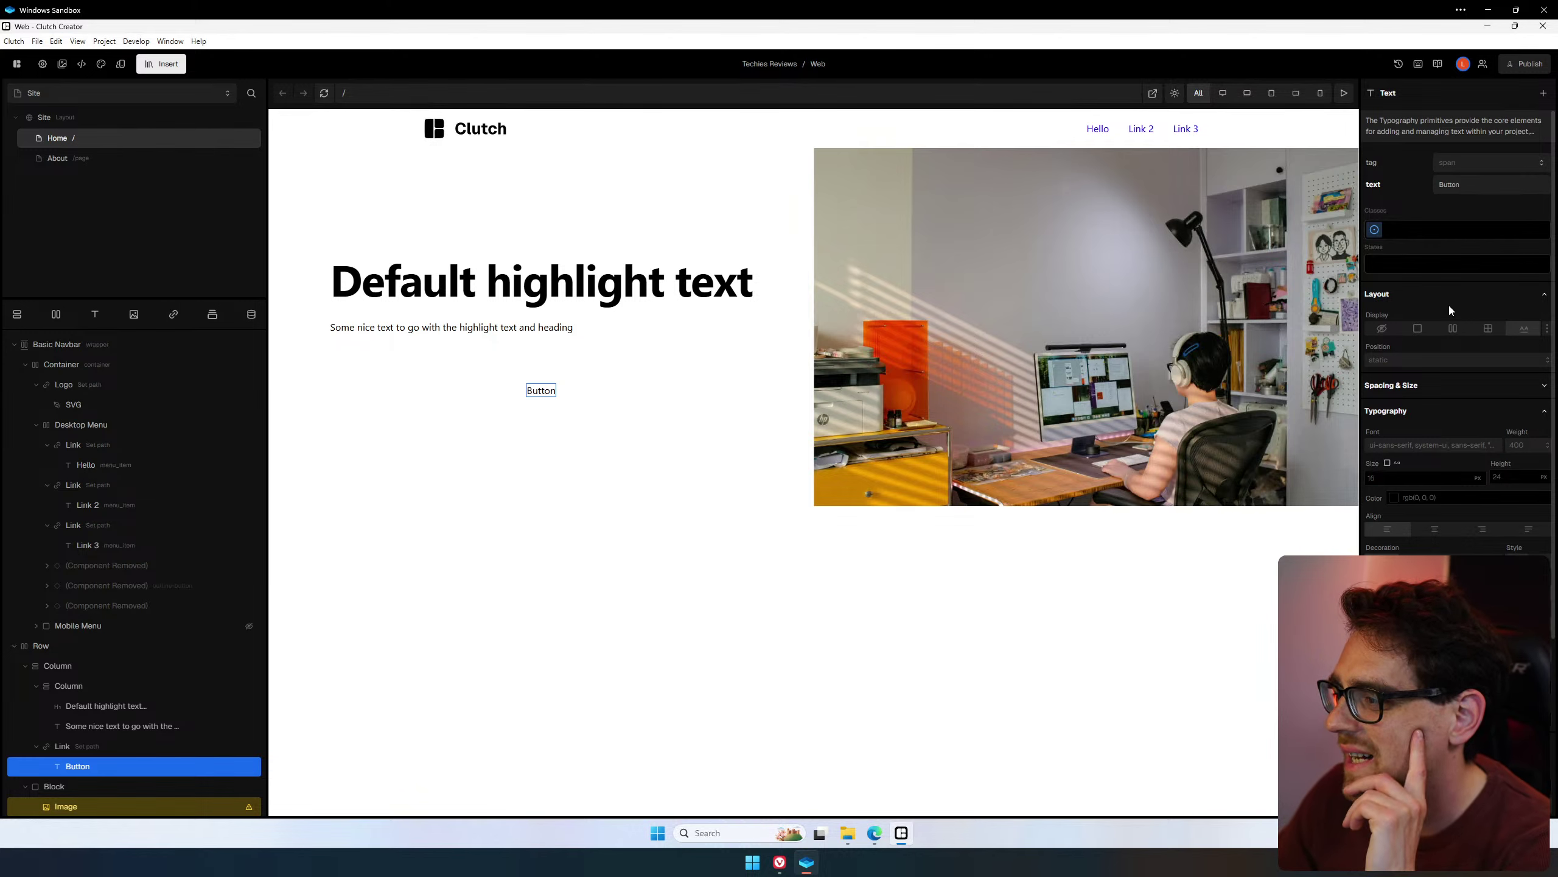
{"action": "left_click", "coordinate": [1418, 328]}
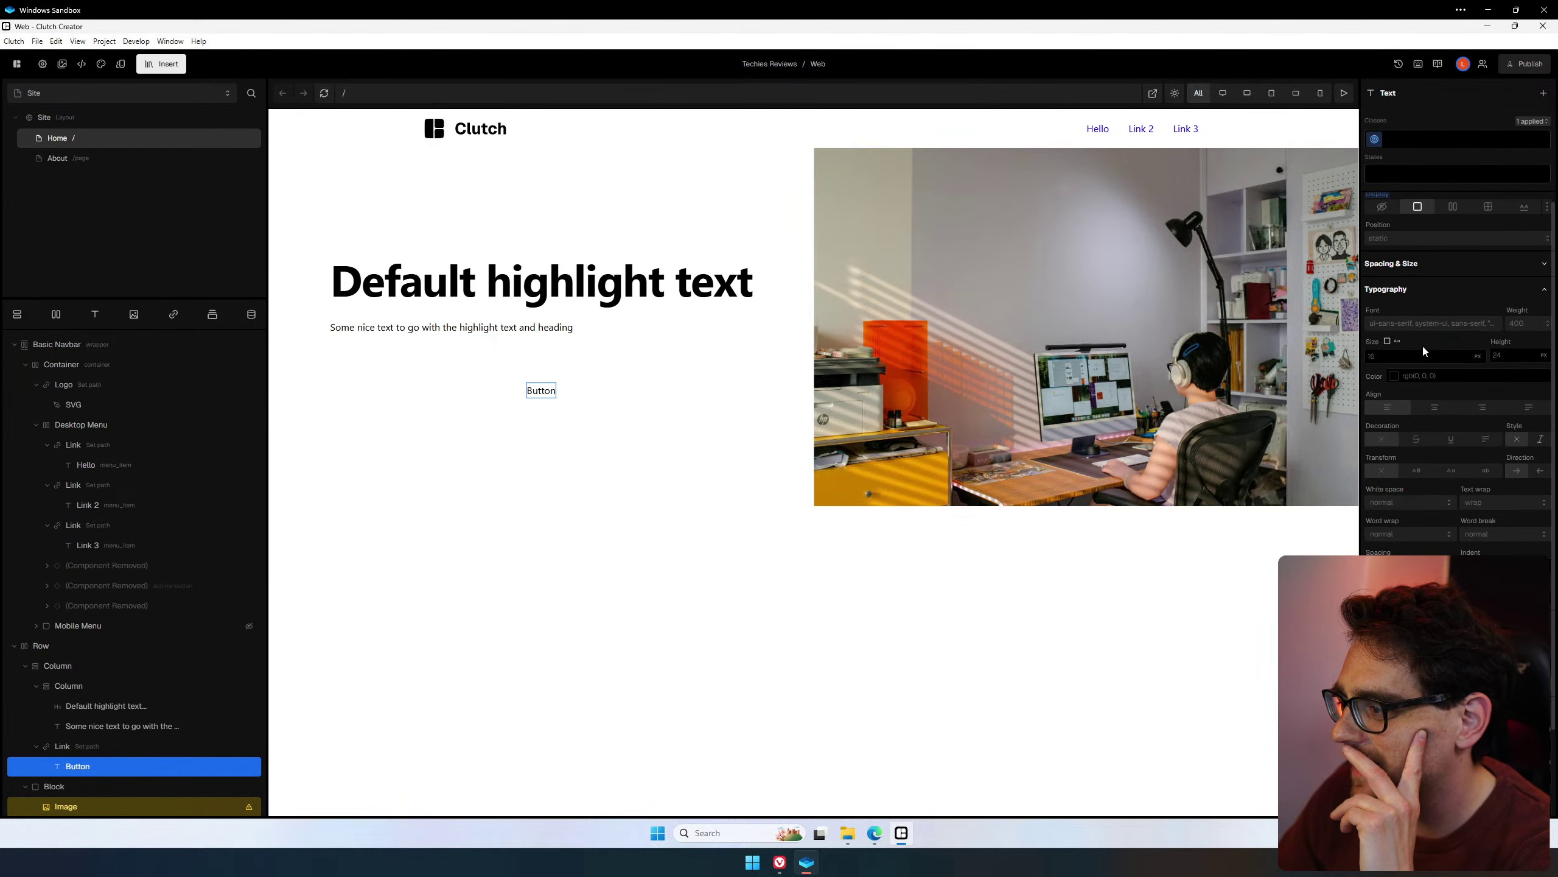
{"action": "scroll", "coordinate": [1411, 277], "scroll_direction": "up", "scroll_amount": 3}
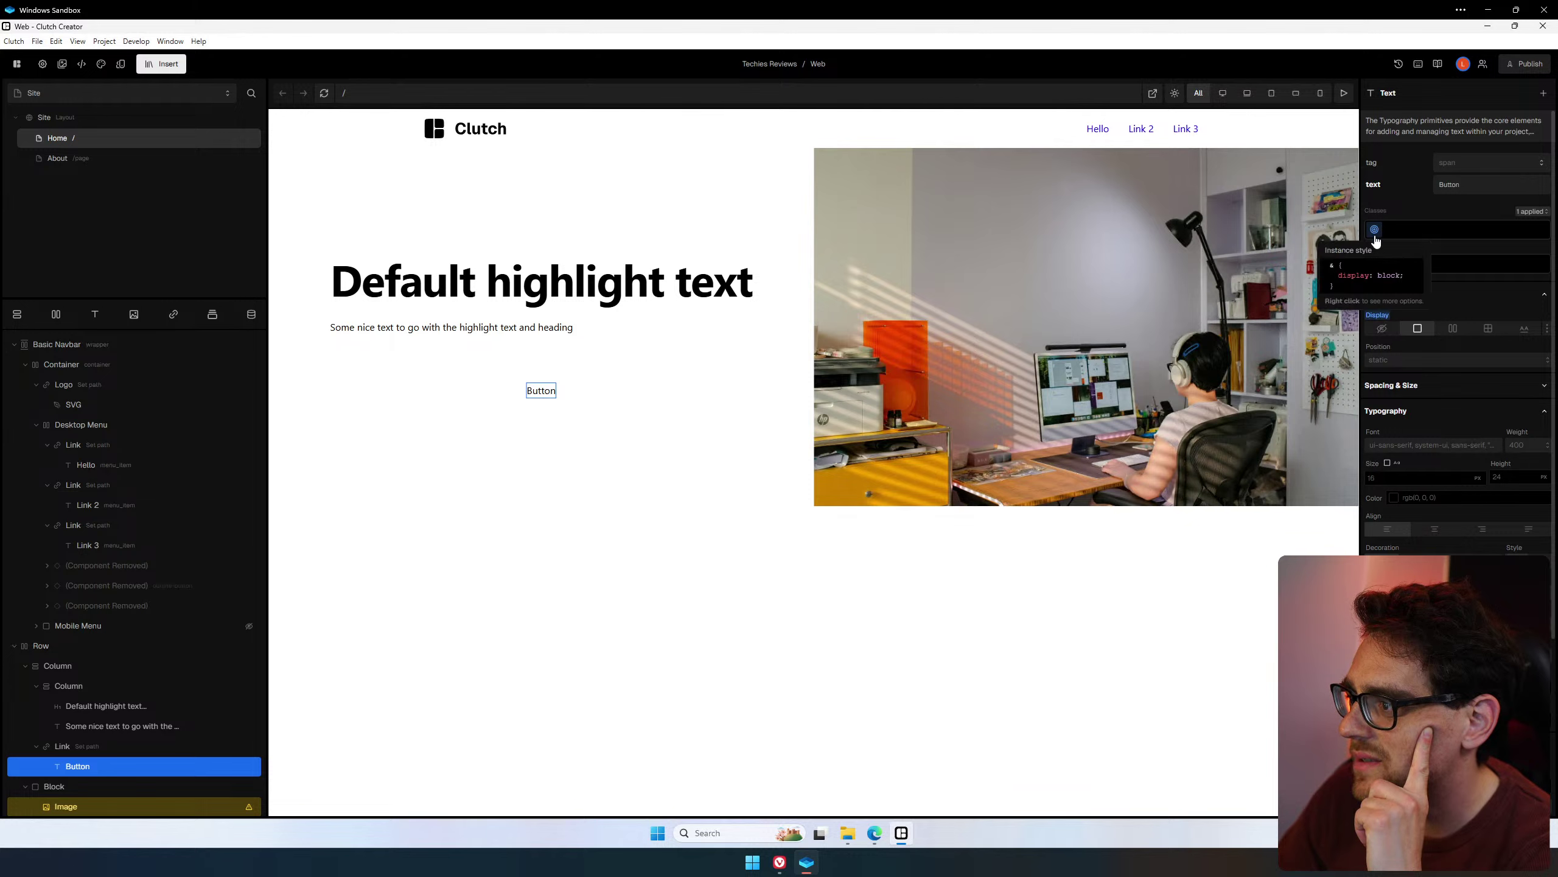
{"action": "left_click", "coordinate": [1406, 328]}
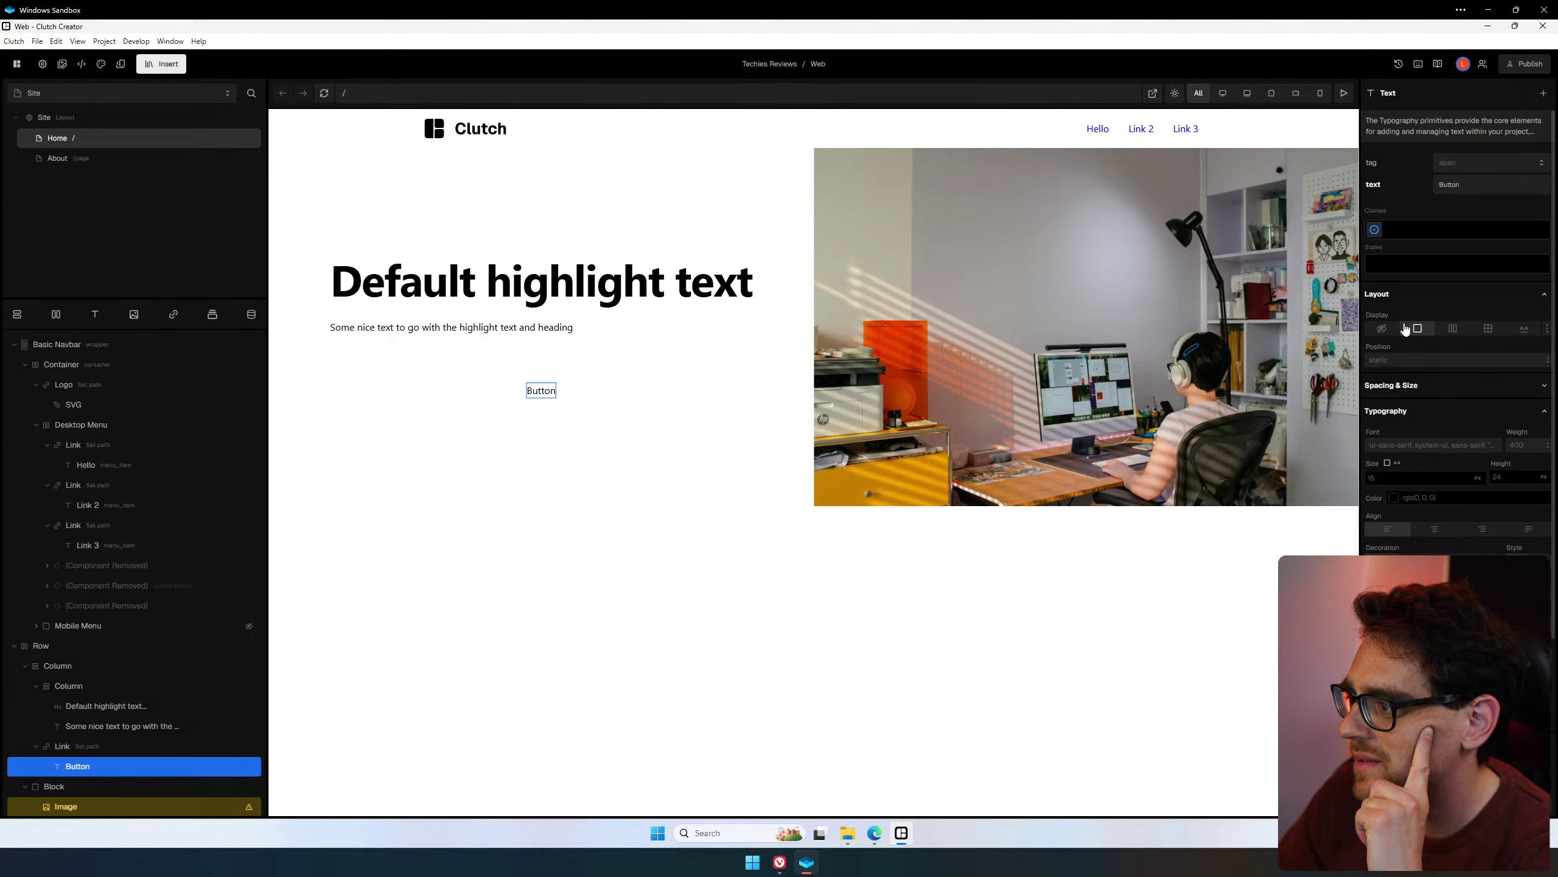
{"action": "mouse_move", "coordinate": [1372, 237]}
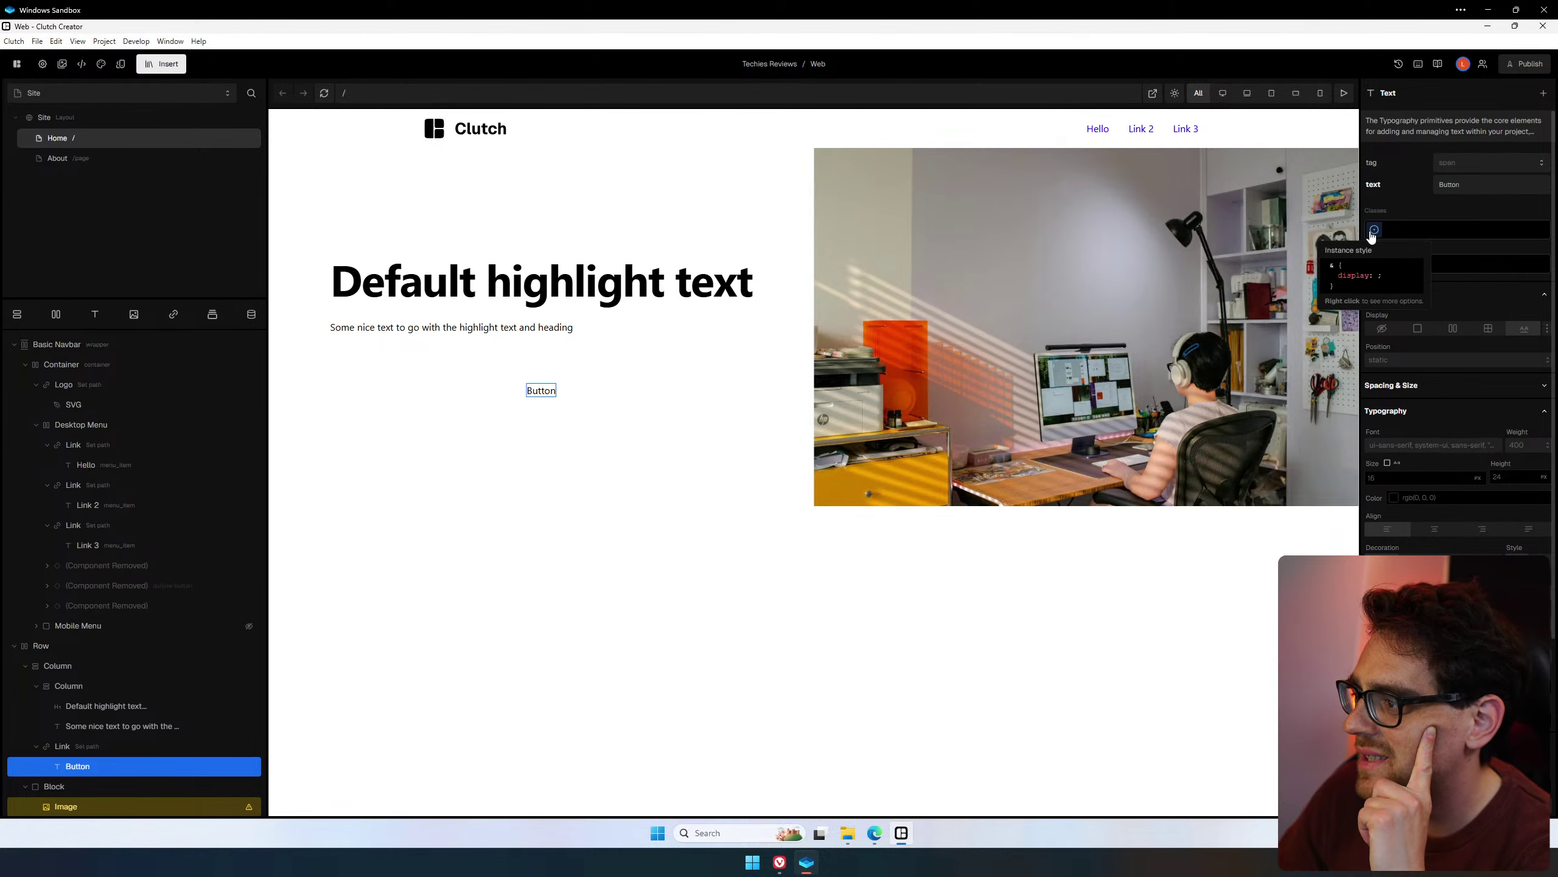
{"action": "left_click", "coordinate": [1413, 330]}
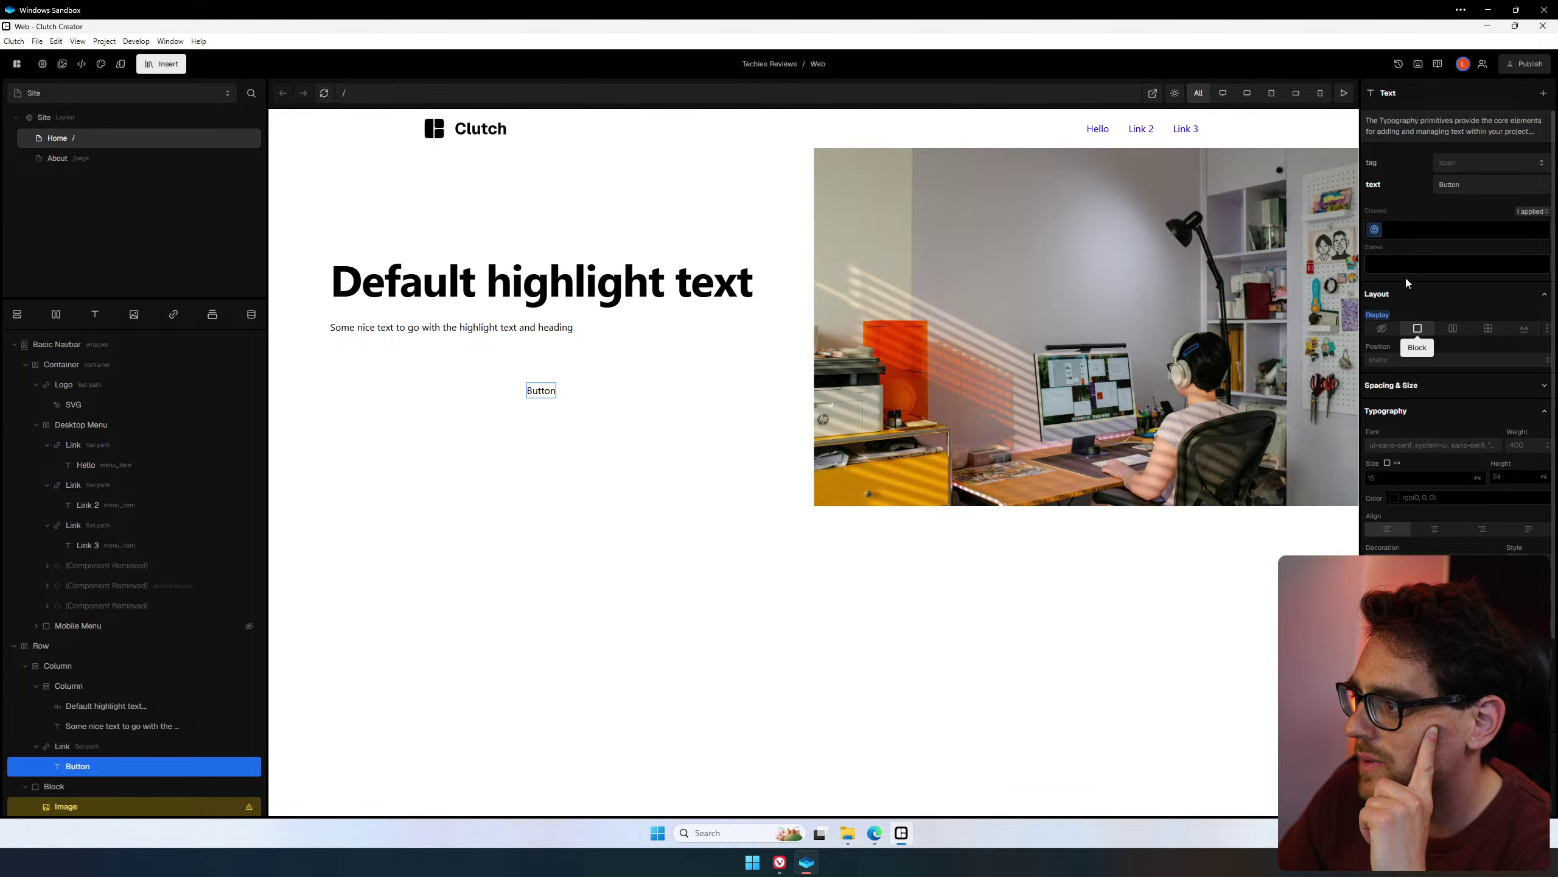
{"action": "mouse_move", "coordinate": [1381, 233]}
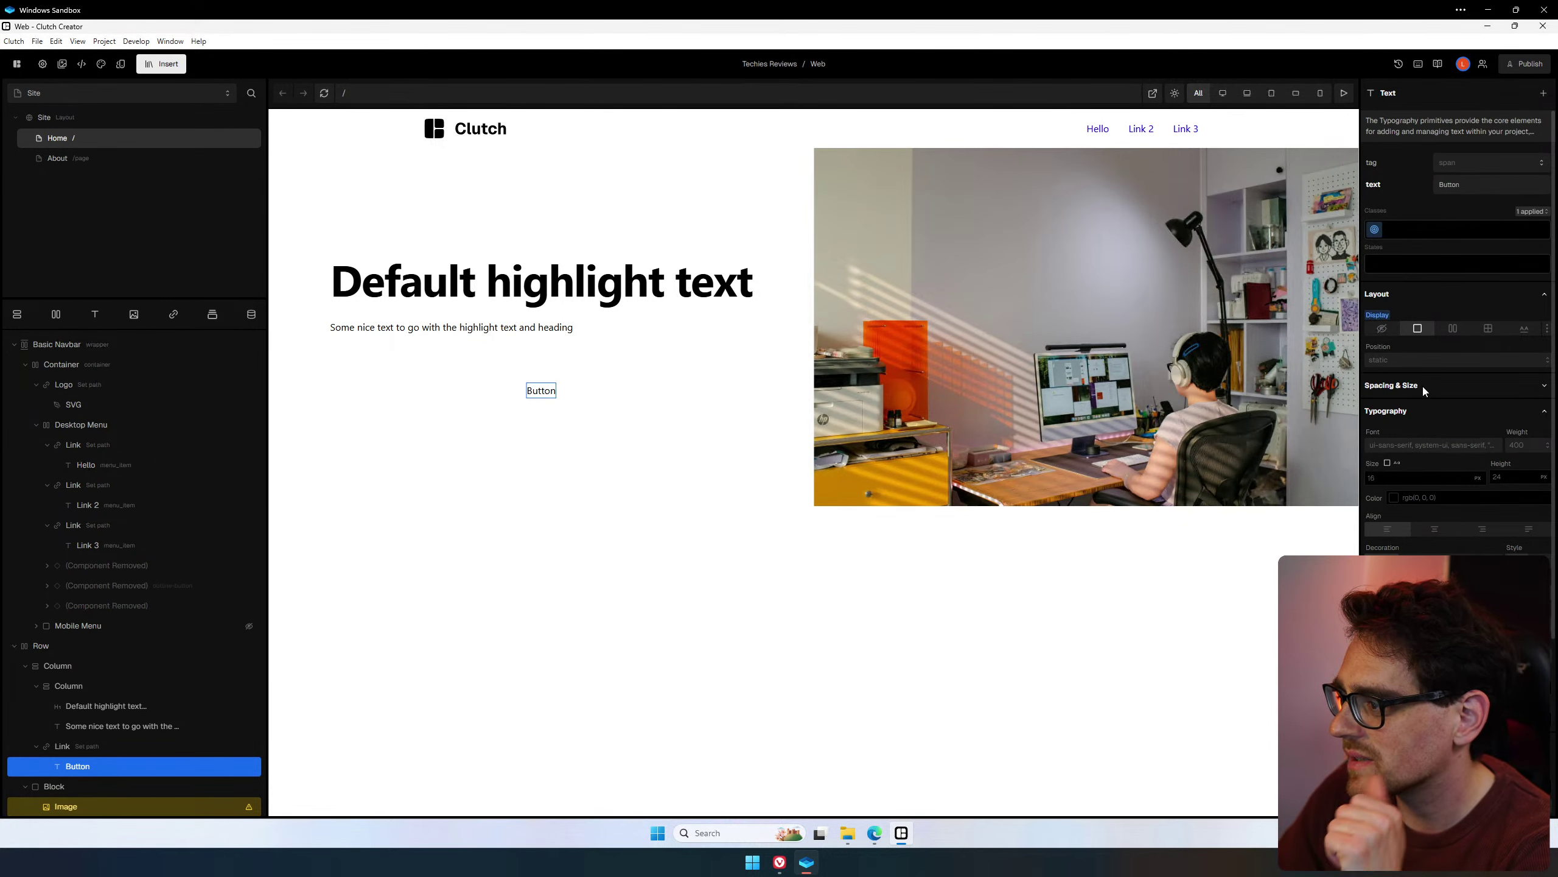
Give the Button text a black #000000 background color.
{"action": "scroll", "coordinate": [1422, 386], "scroll_direction": "down", "scroll_amount": 4}
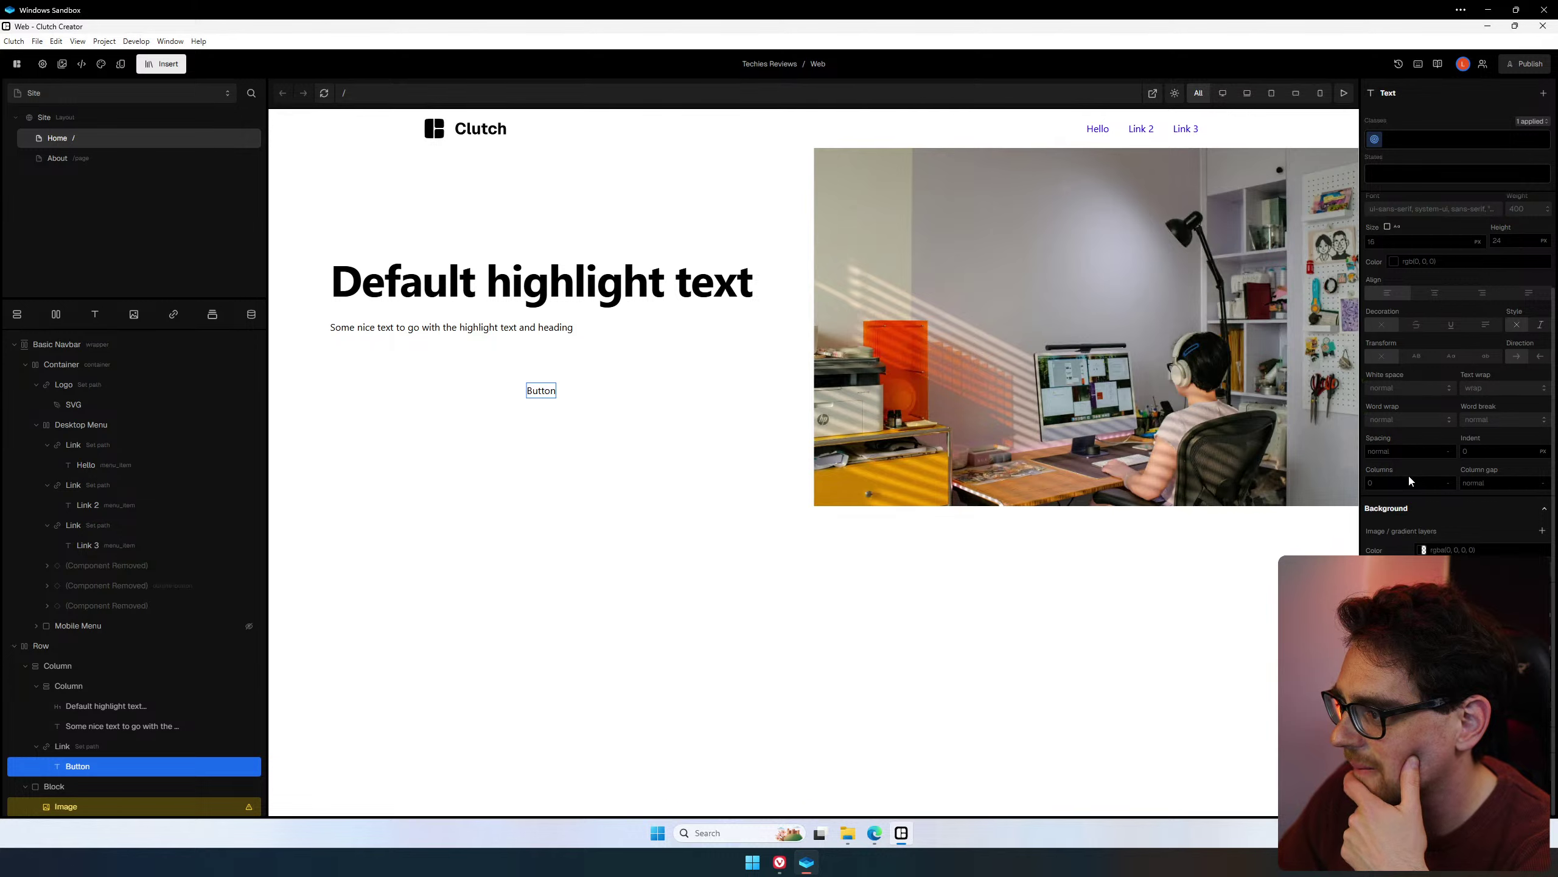
{"action": "left_click", "coordinate": [1423, 550]}
{"action": "left_click_drag", "start_coordinate": [1350, 608], "coordinate": [1123, 688]}
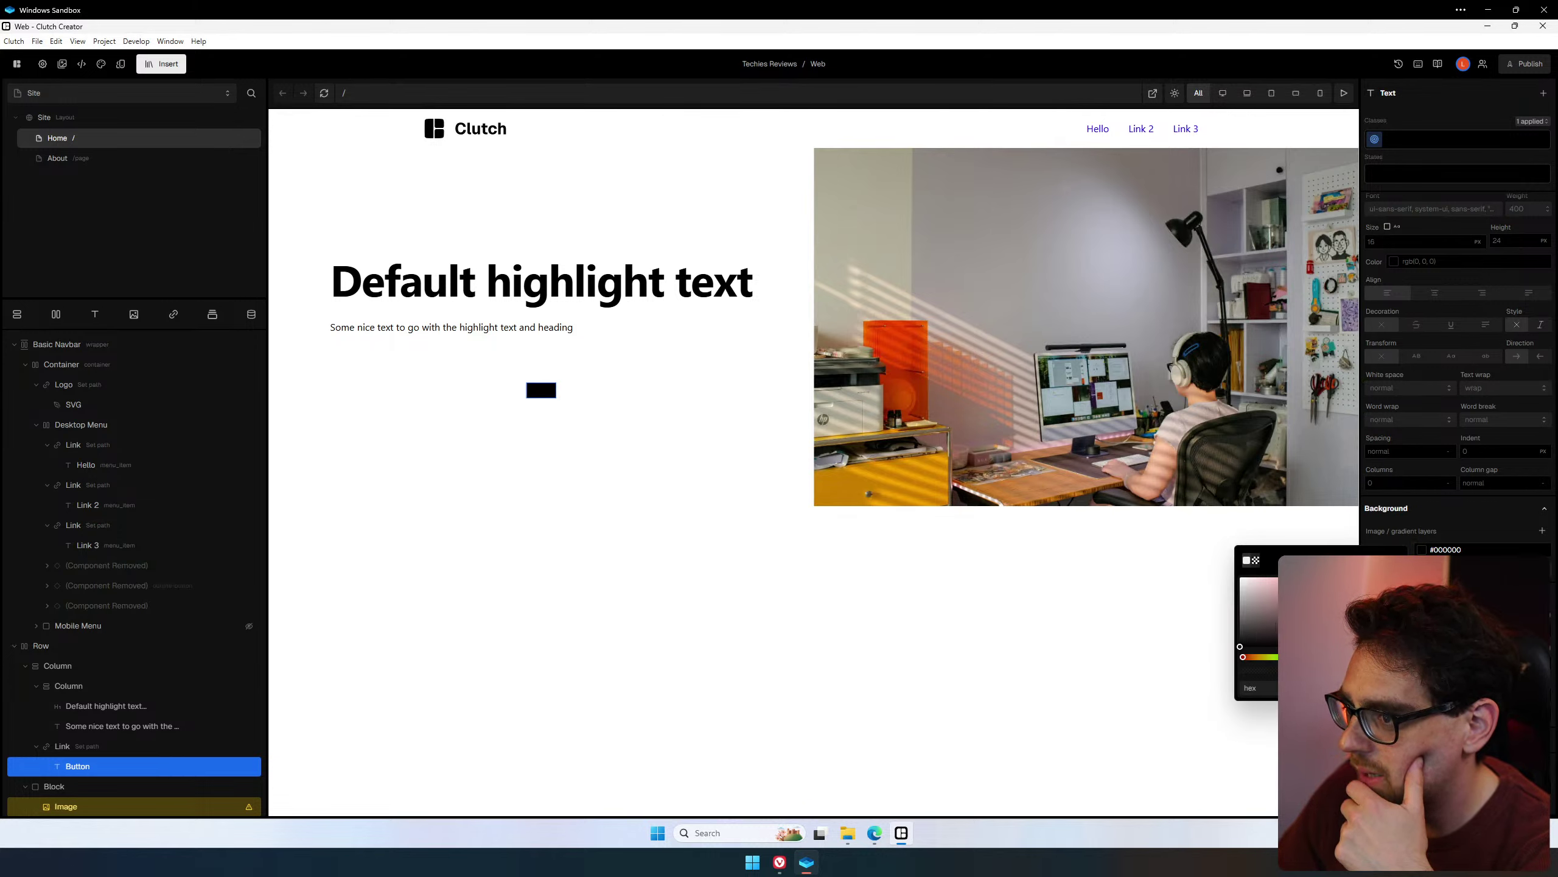
{"action": "left_click", "coordinate": [1495, 526]}
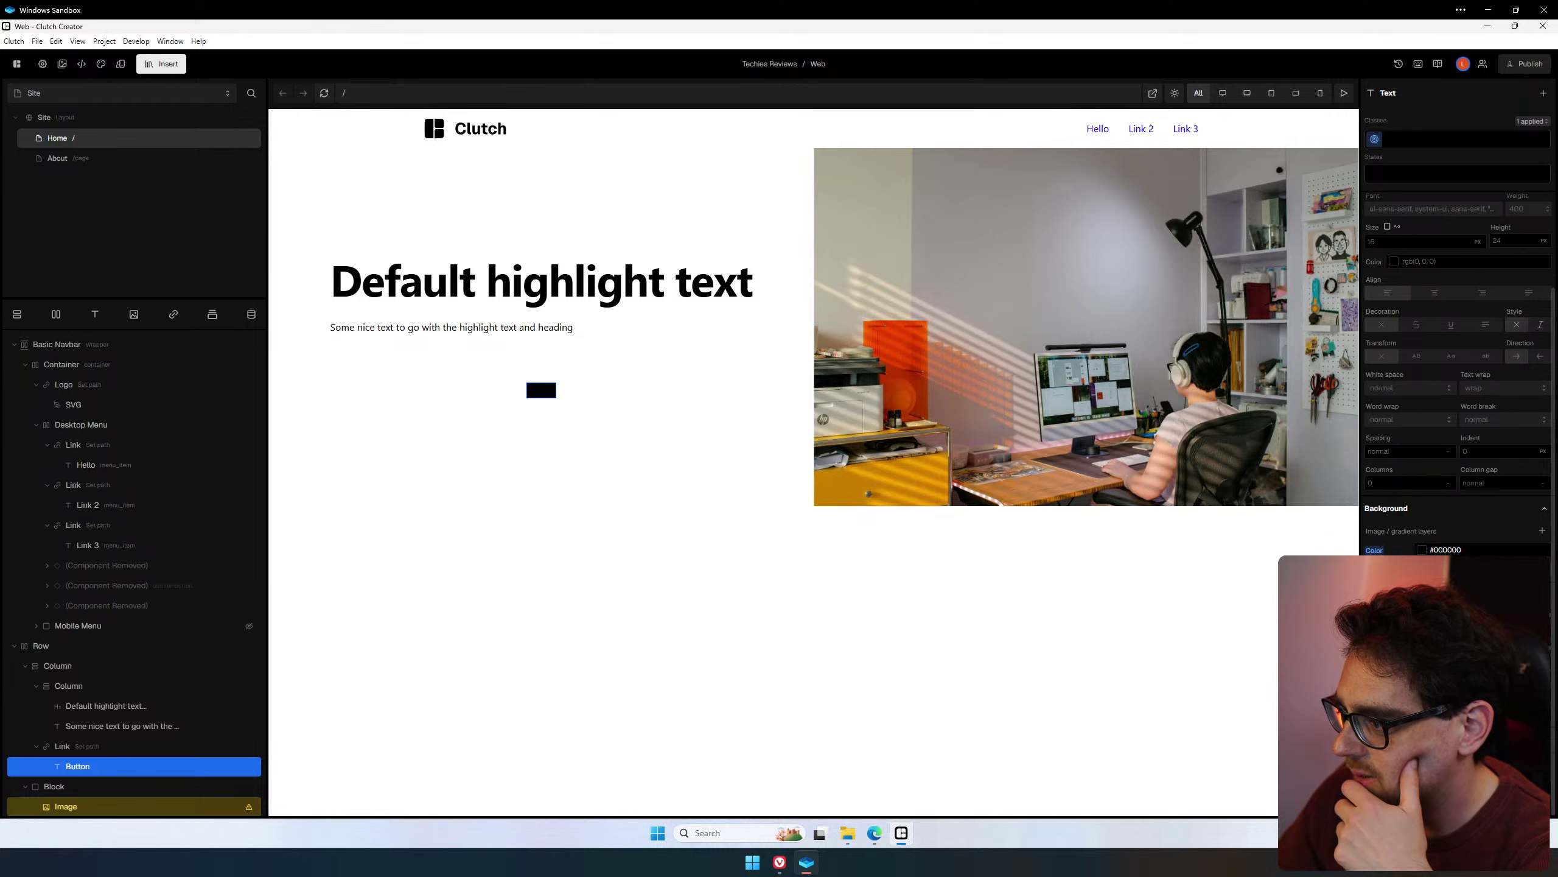
Change the Button text's font color to white, #ffffff.
{"action": "left_click", "coordinate": [1408, 507]}
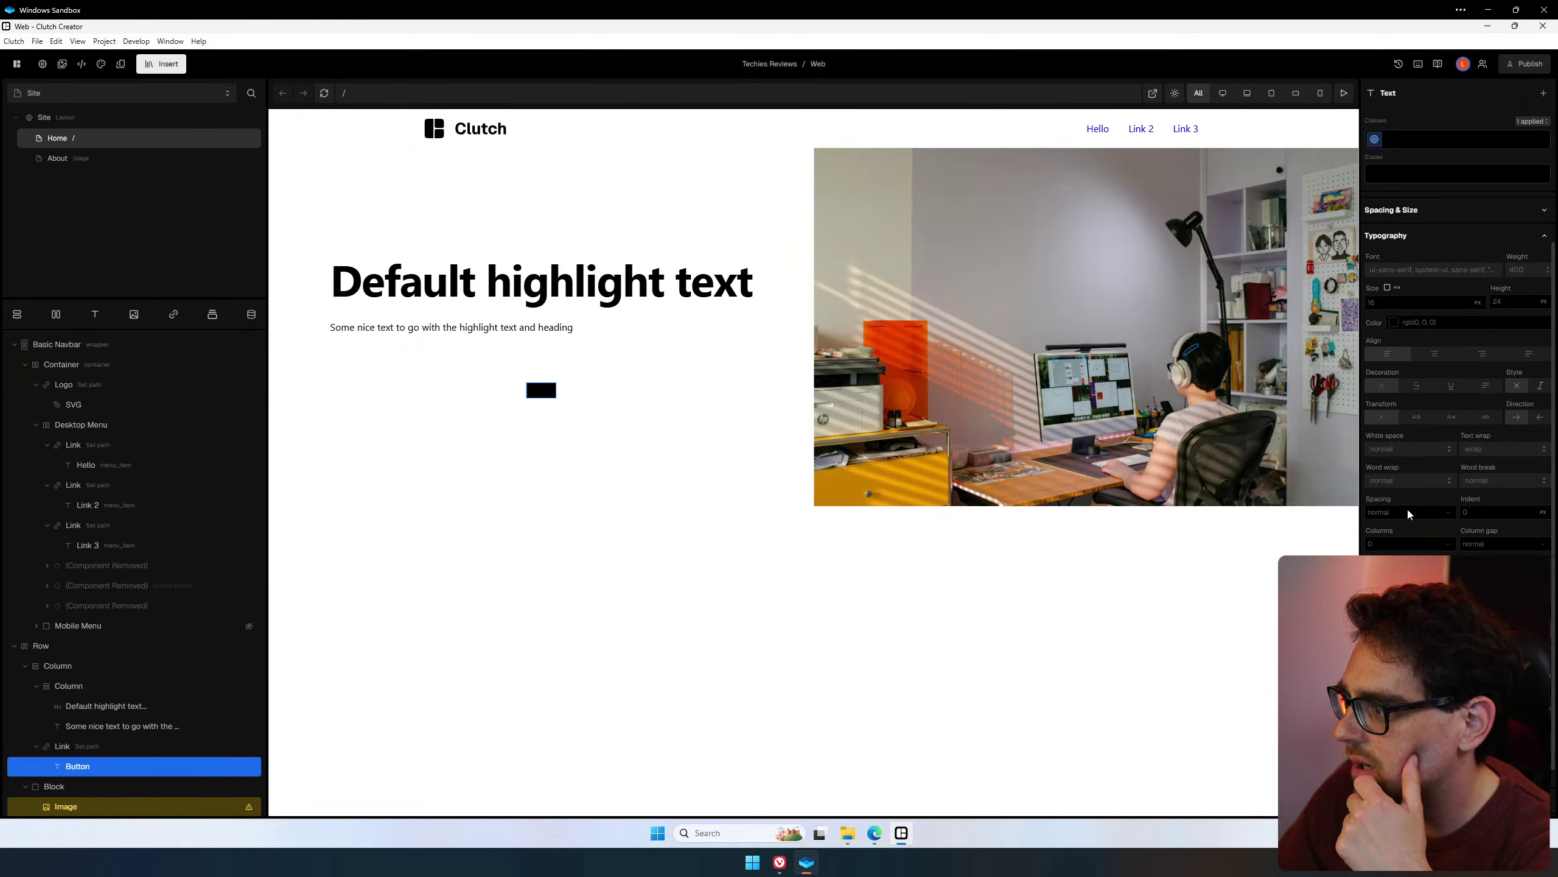
{"action": "left_click", "coordinate": [1395, 322]}
{"action": "left_click_drag", "start_coordinate": [1300, 371], "coordinate": [1134, 295]}
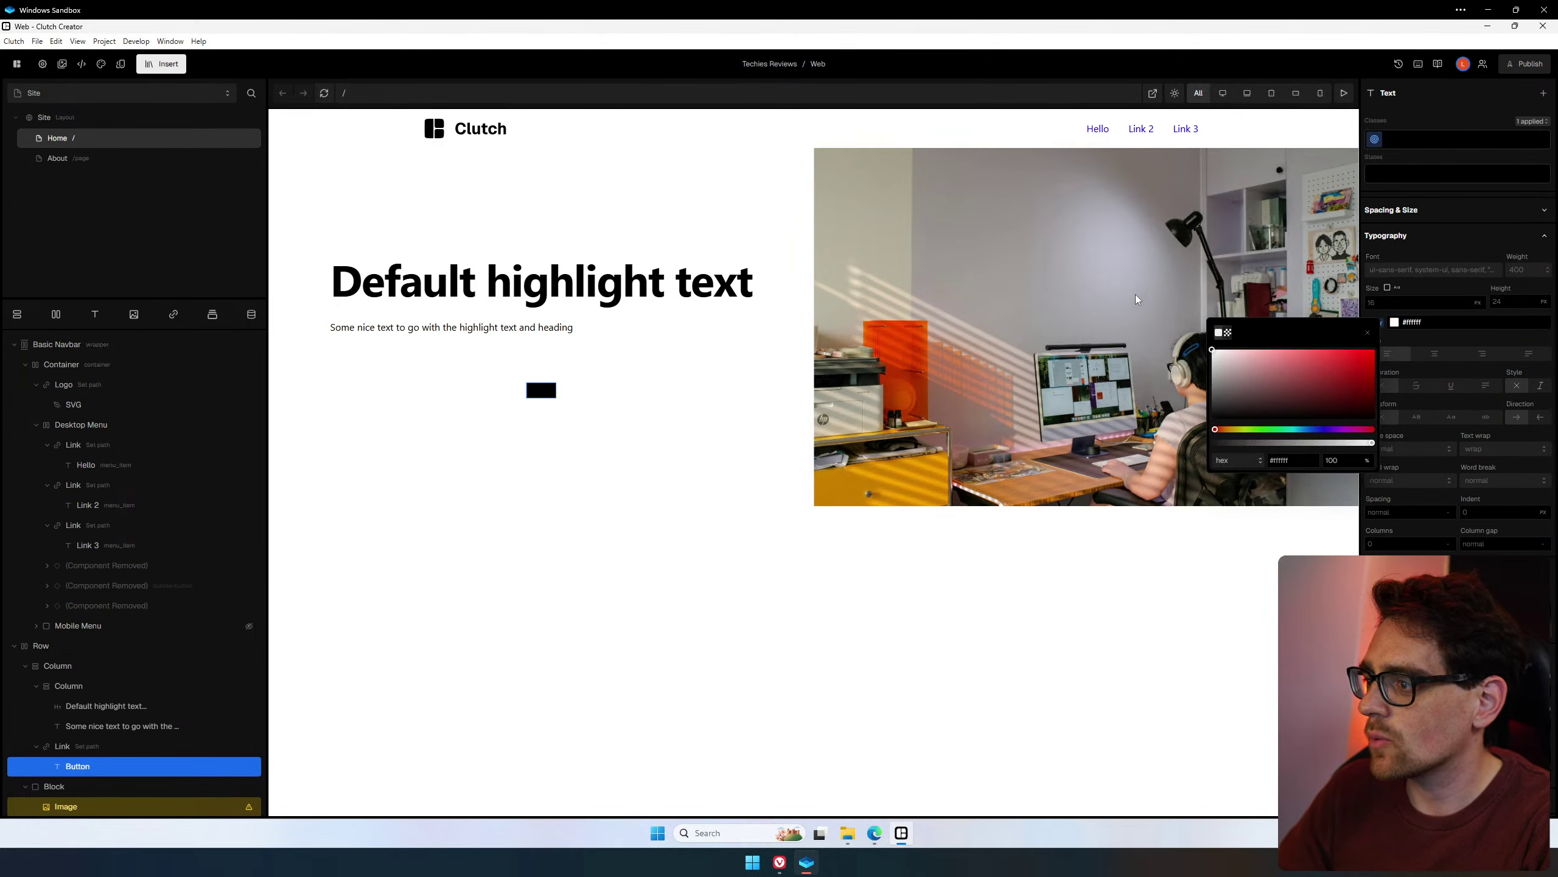
{"action": "left_click", "coordinate": [1491, 304]}
{"action": "scroll", "coordinate": [1483, 310], "scroll_direction": "down", "scroll_amount": 1}
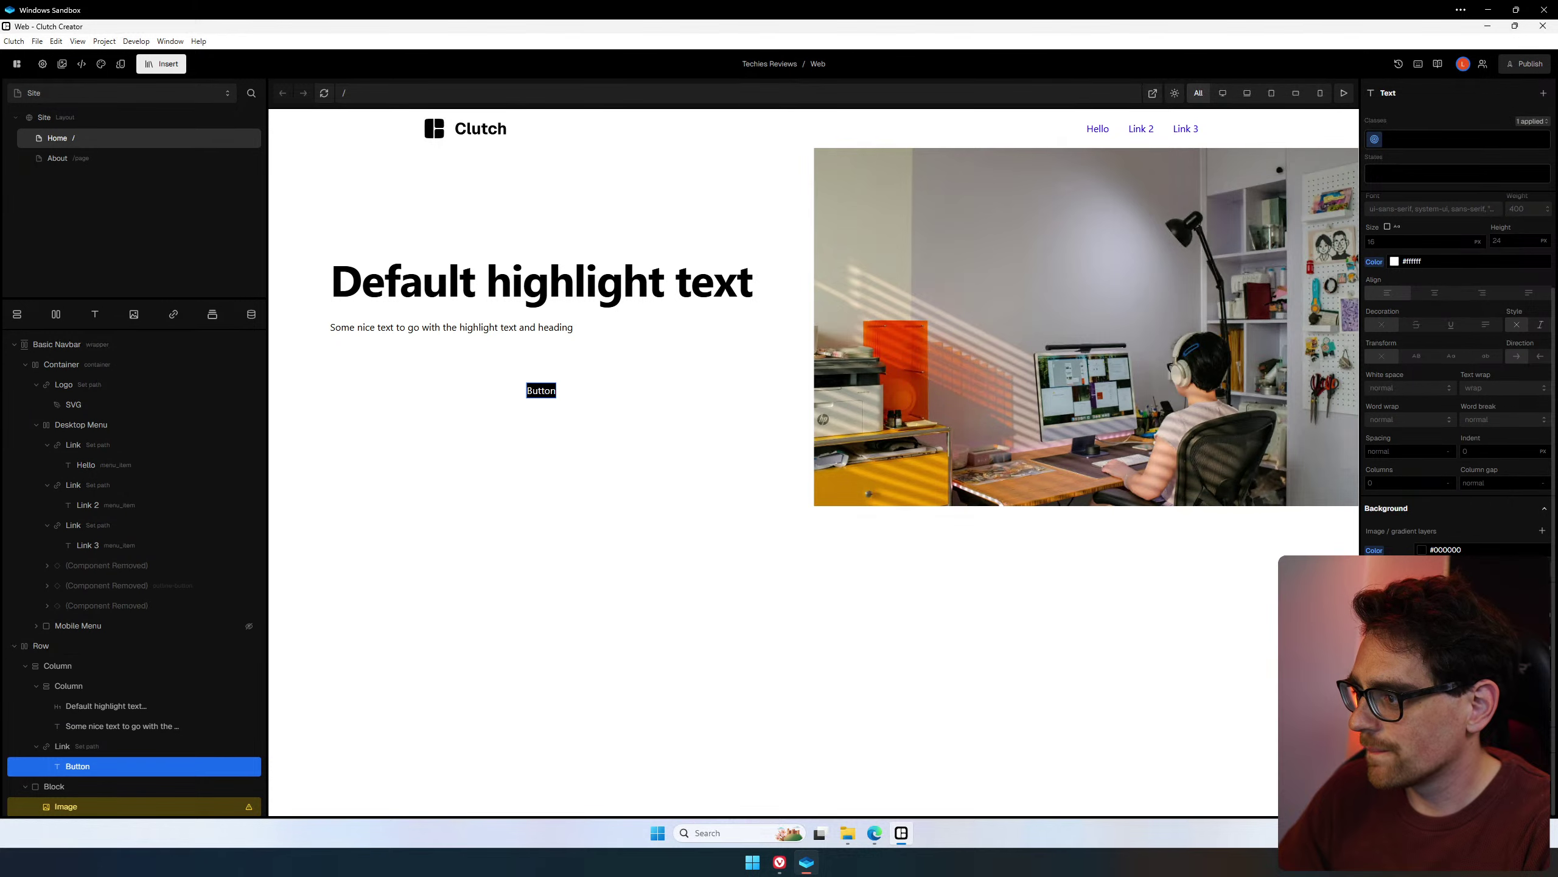
Set the Button text's letter spacing to the tracking-tight token.
{"action": "left_click", "coordinate": [1403, 424]}
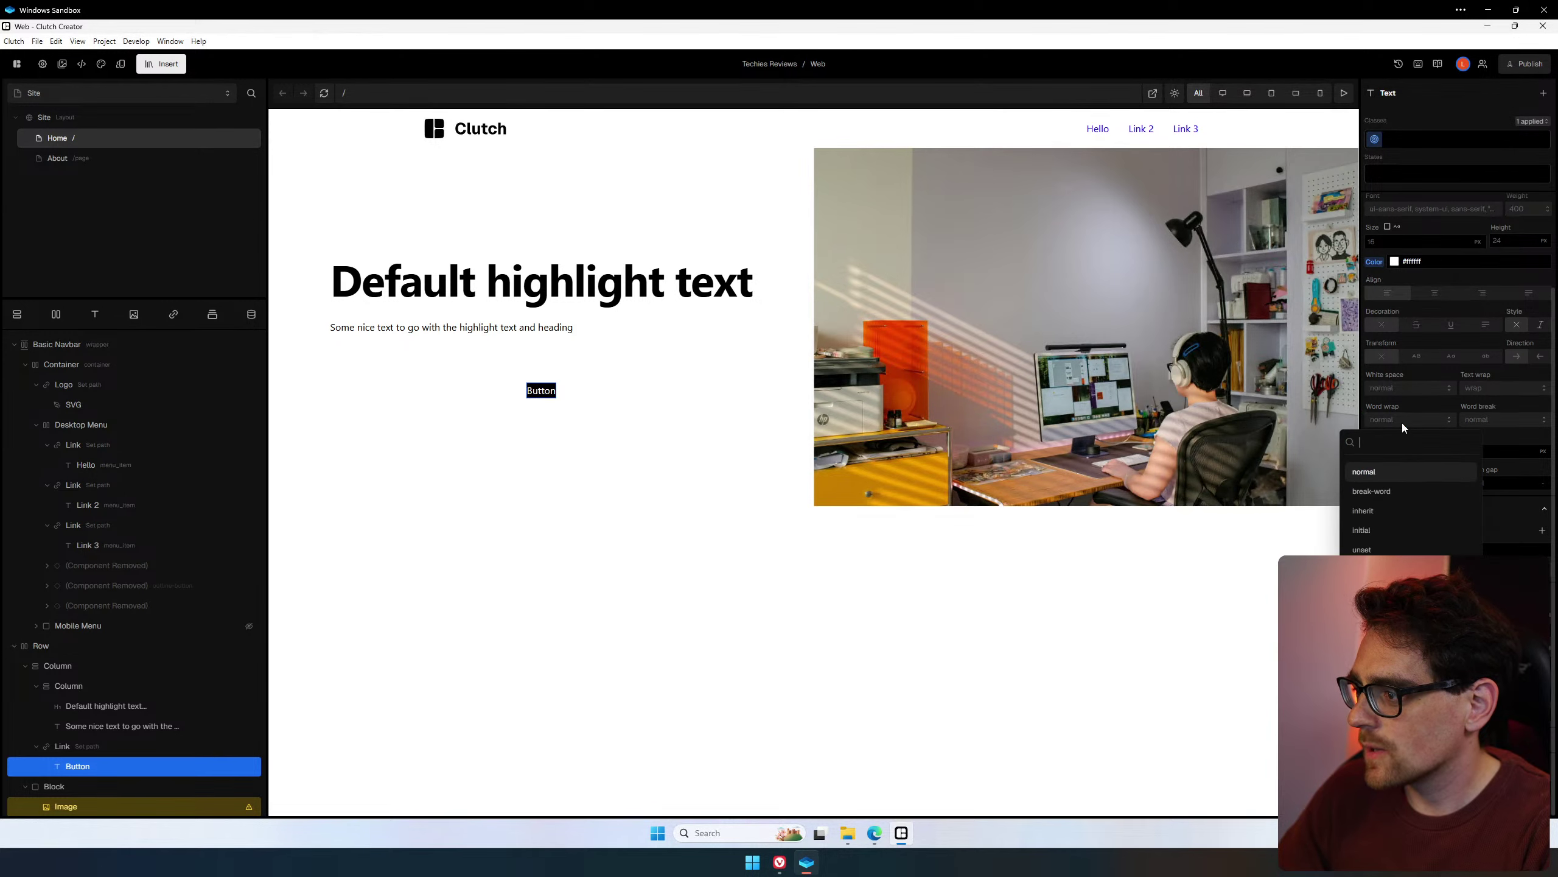
{"action": "left_click", "coordinate": [1416, 400]}
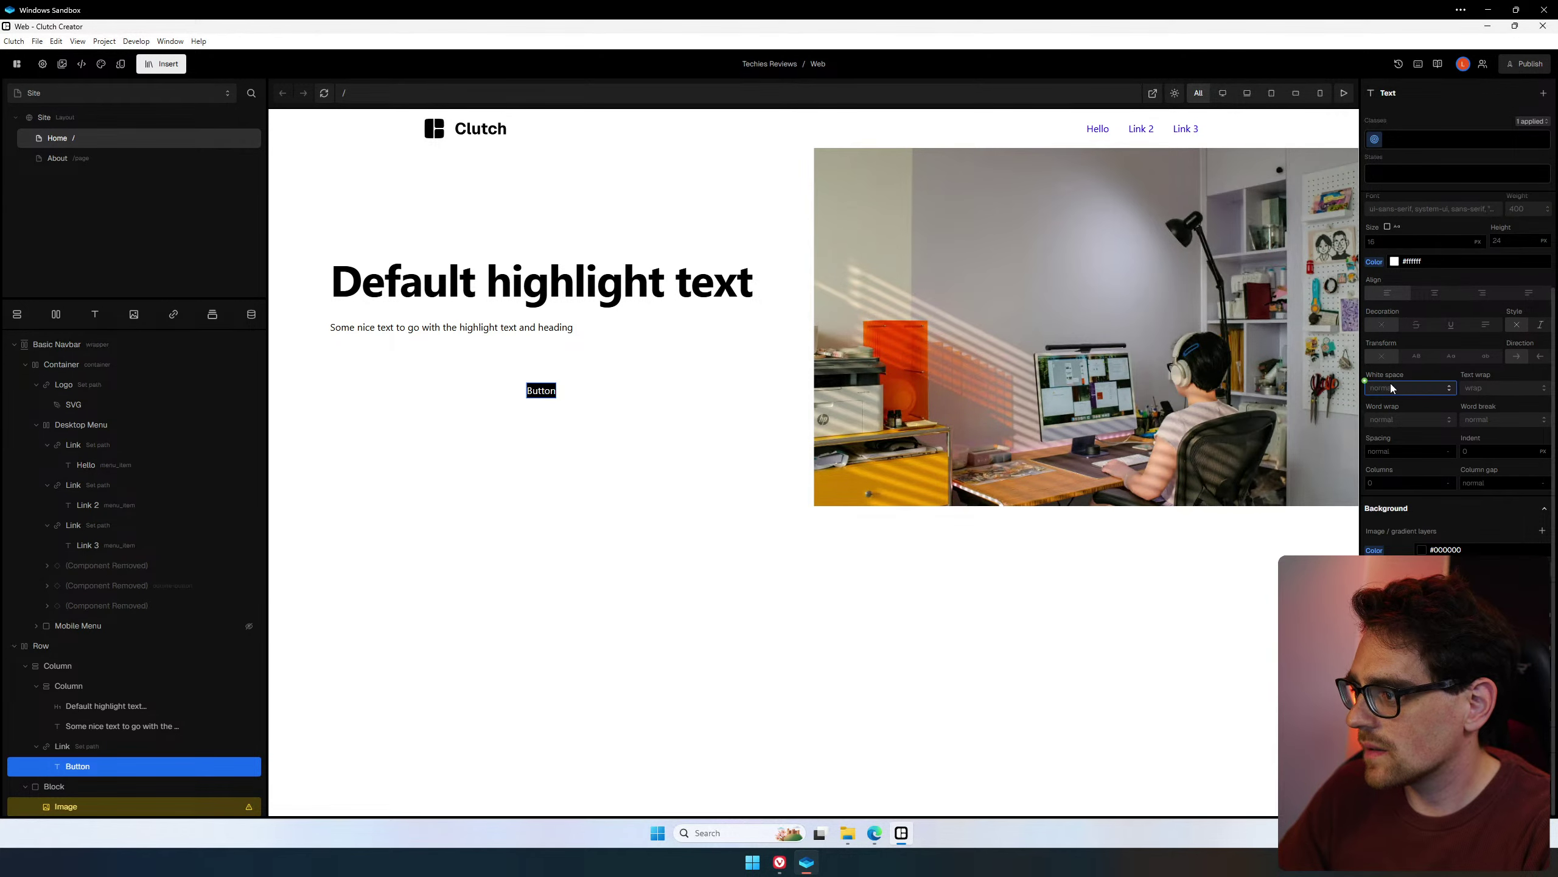
{"action": "left_click", "coordinate": [1390, 382]}
{"action": "left_click", "coordinate": [1405, 412]}
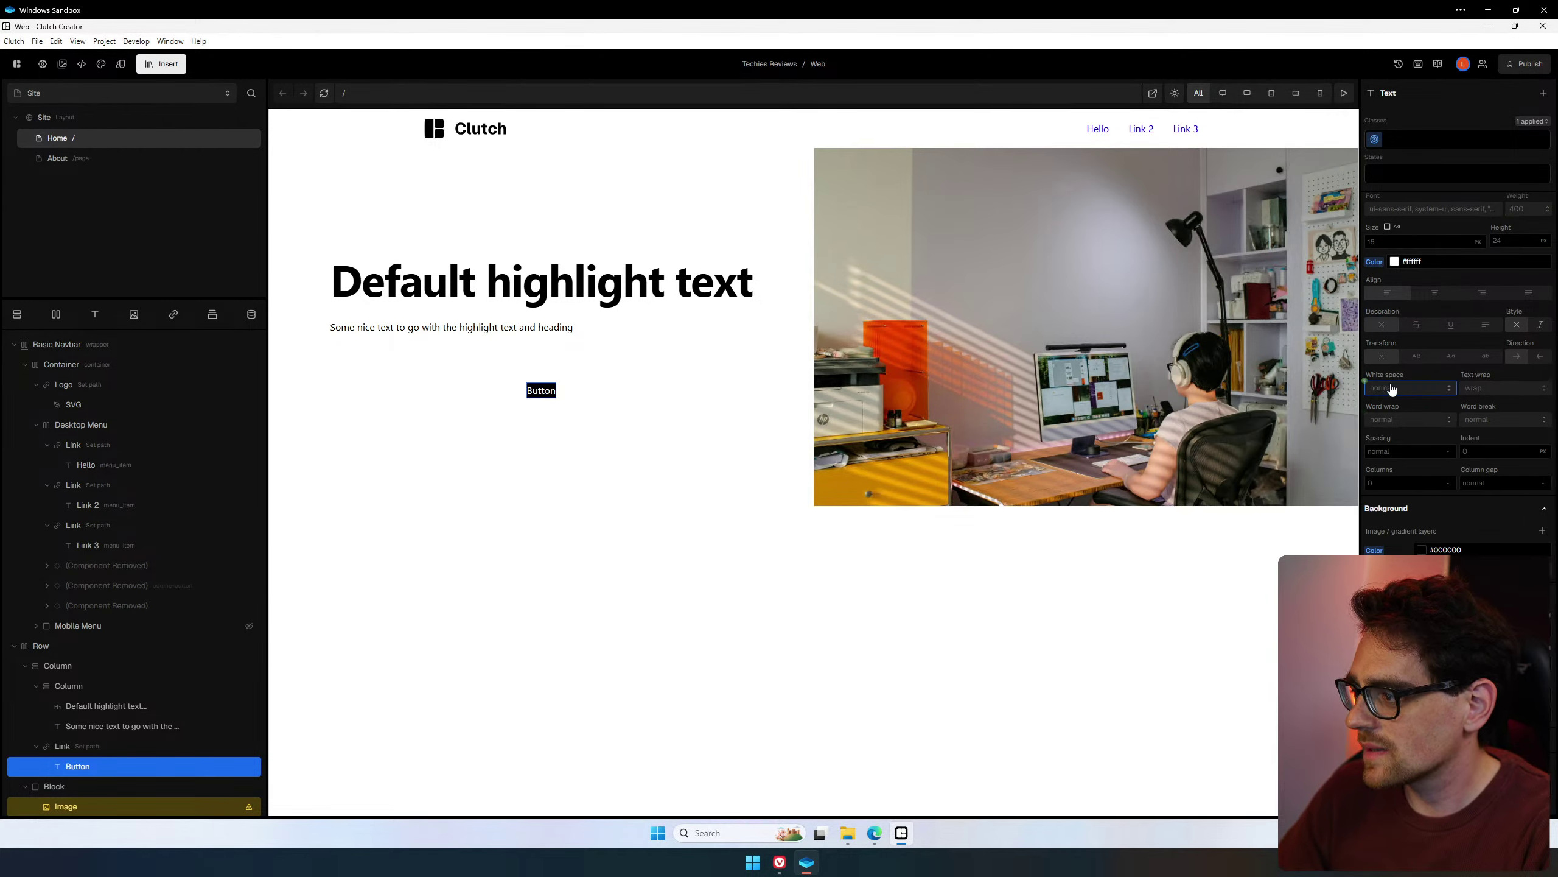
{"action": "left_click", "coordinate": [1415, 450]}
{"action": "left_click", "coordinate": [1365, 444]}
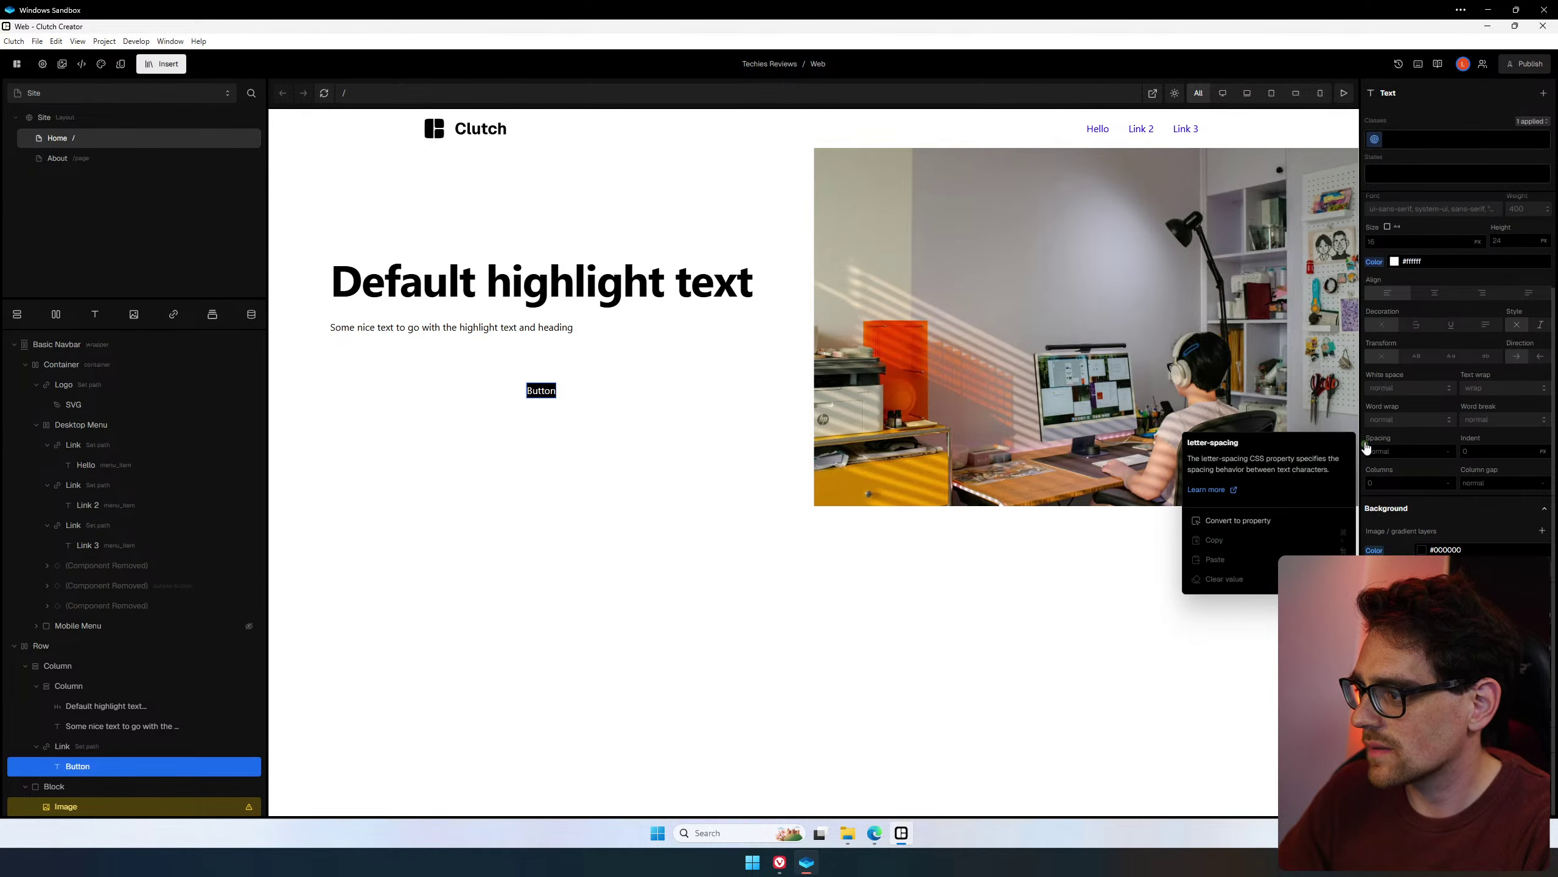
{"action": "key", "text": "Escape"}
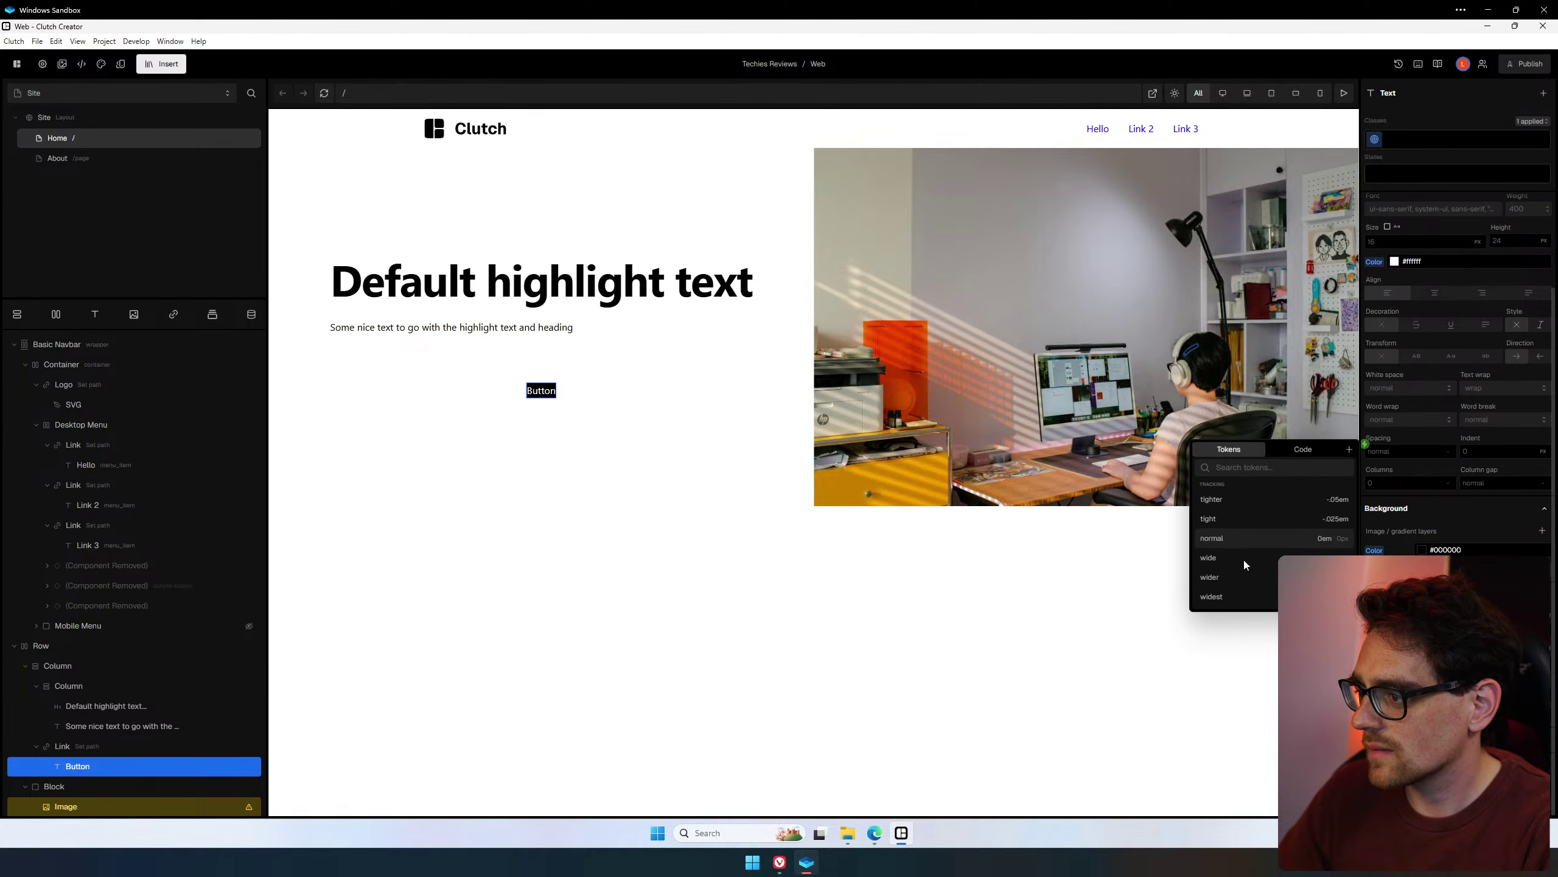
{"action": "left_click", "coordinate": [1243, 519]}
{"action": "left_click", "coordinate": [1367, 444]}
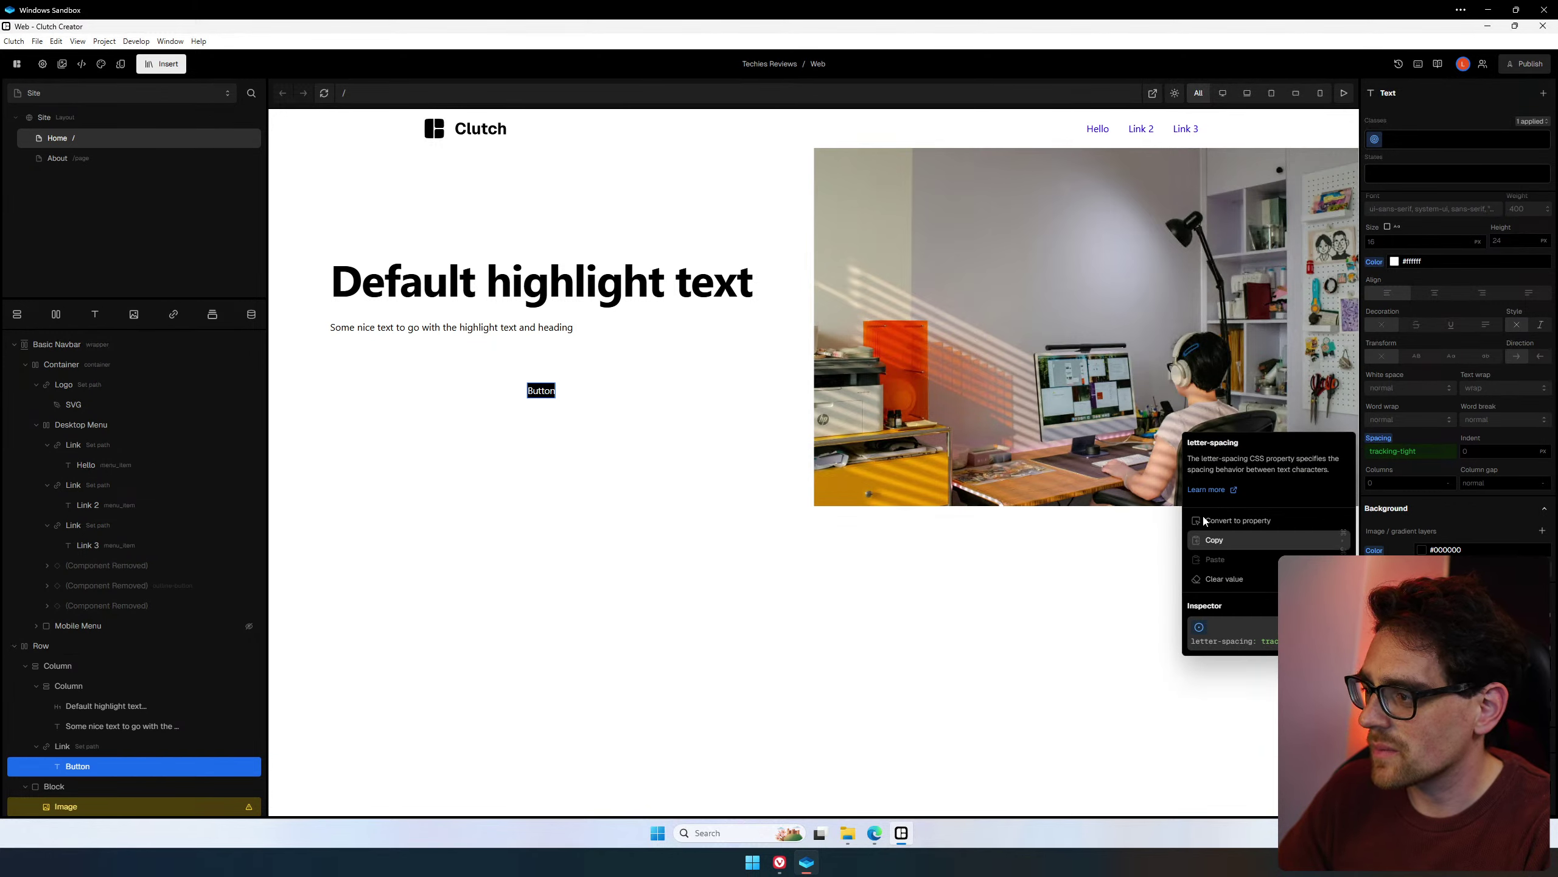
Round the corners of the Button text's background with the xl radius token.
{"action": "scroll", "coordinate": [1419, 498], "scroll_direction": "up", "scroll_amount": 1}
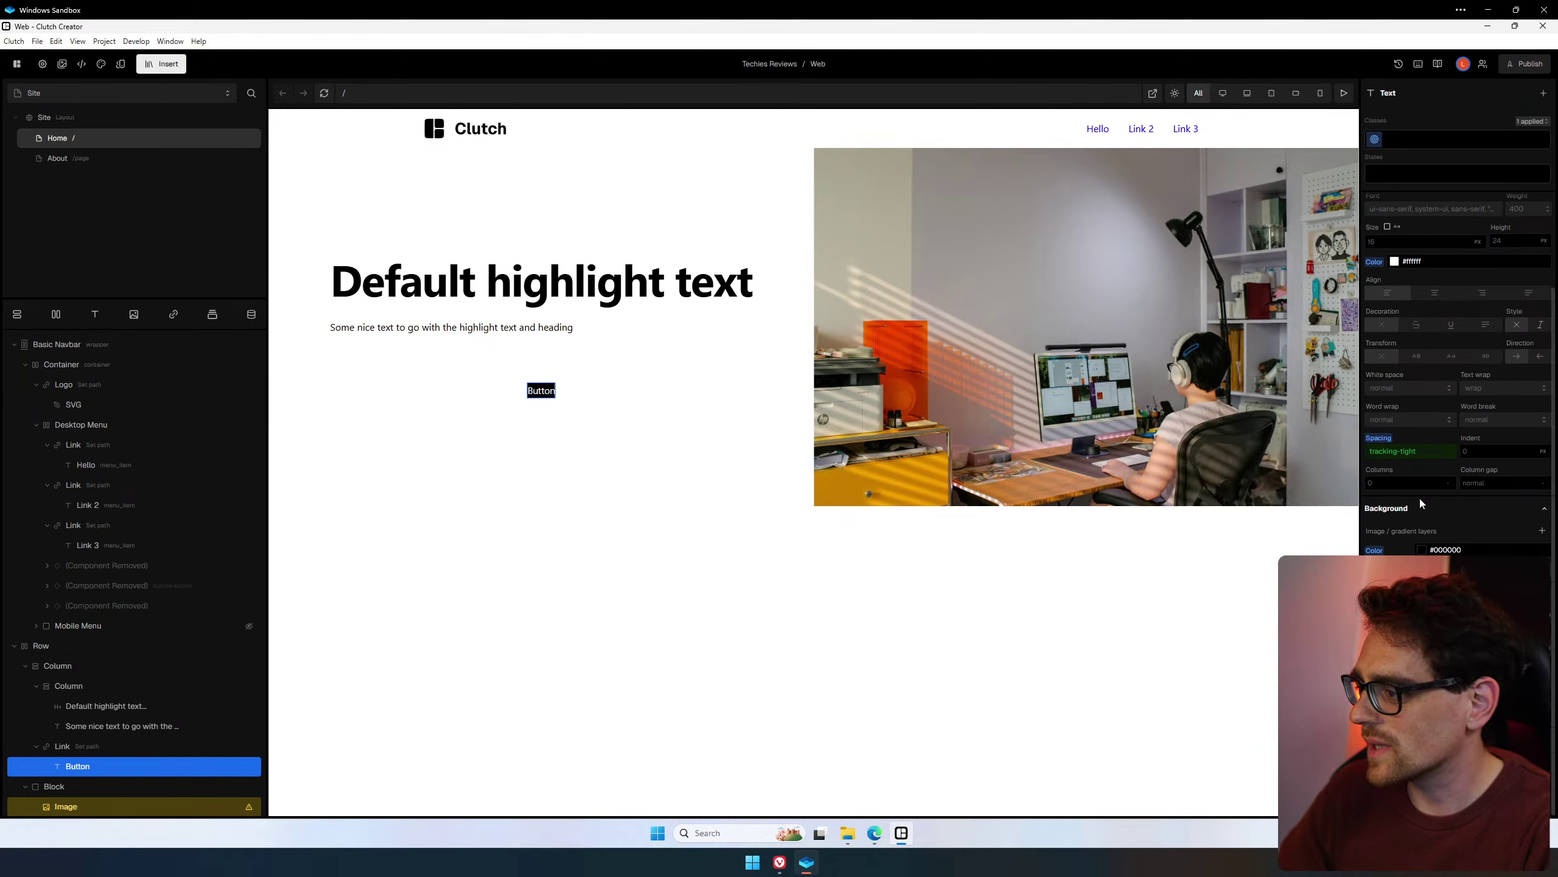
{"action": "scroll", "coordinate": [1420, 498], "scroll_direction": "up", "scroll_amount": 2}
{"action": "scroll", "coordinate": [1419, 498], "scroll_direction": "up", "scroll_amount": 2}
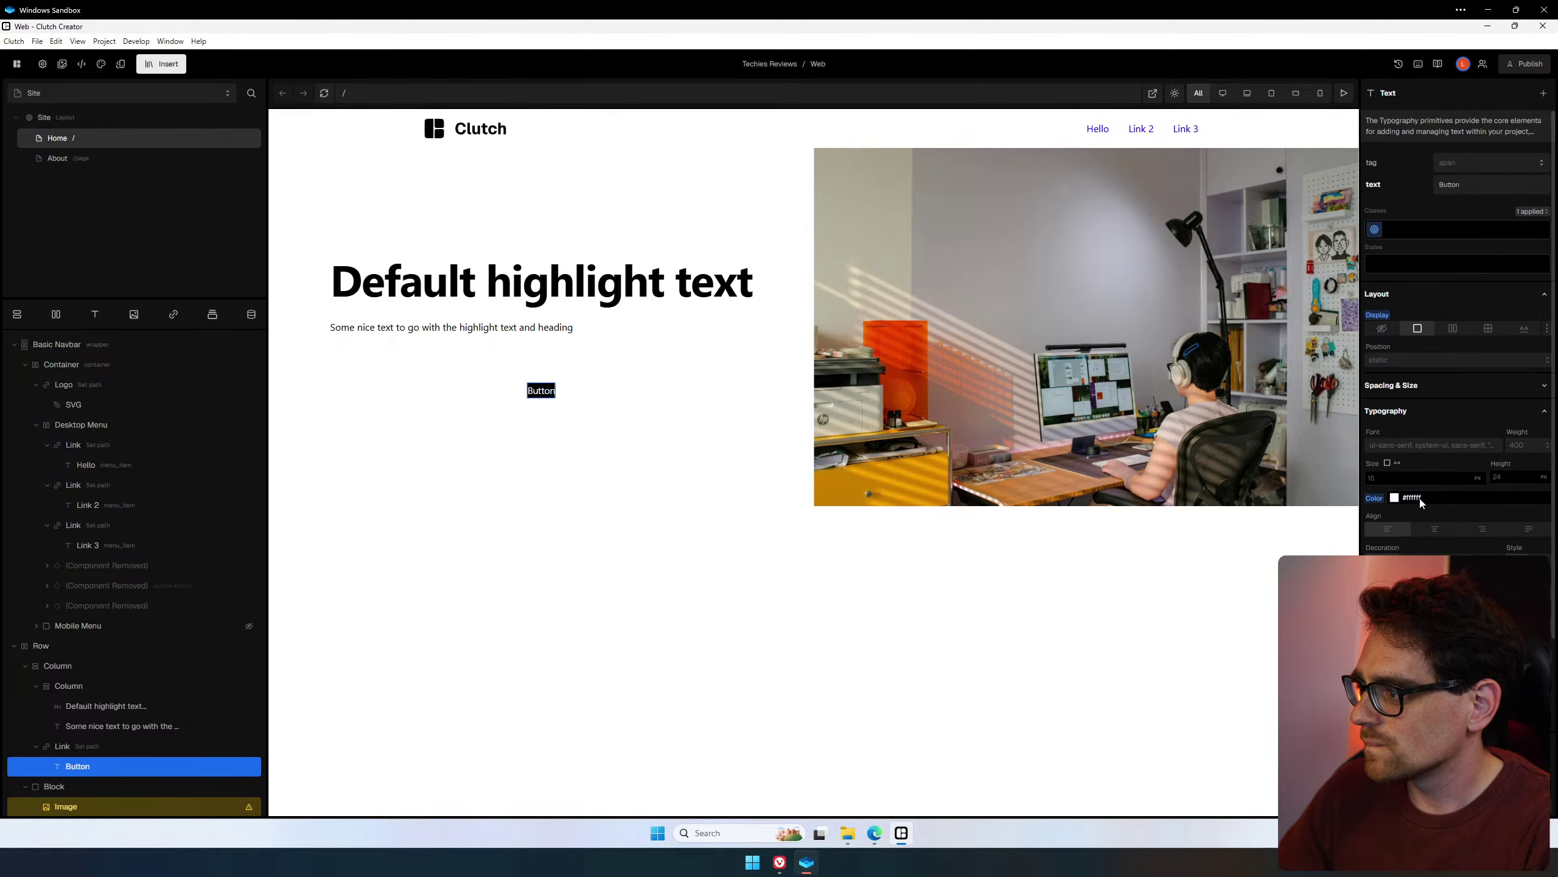
{"action": "scroll", "coordinate": [1421, 502], "scroll_direction": "down", "scroll_amount": 4}
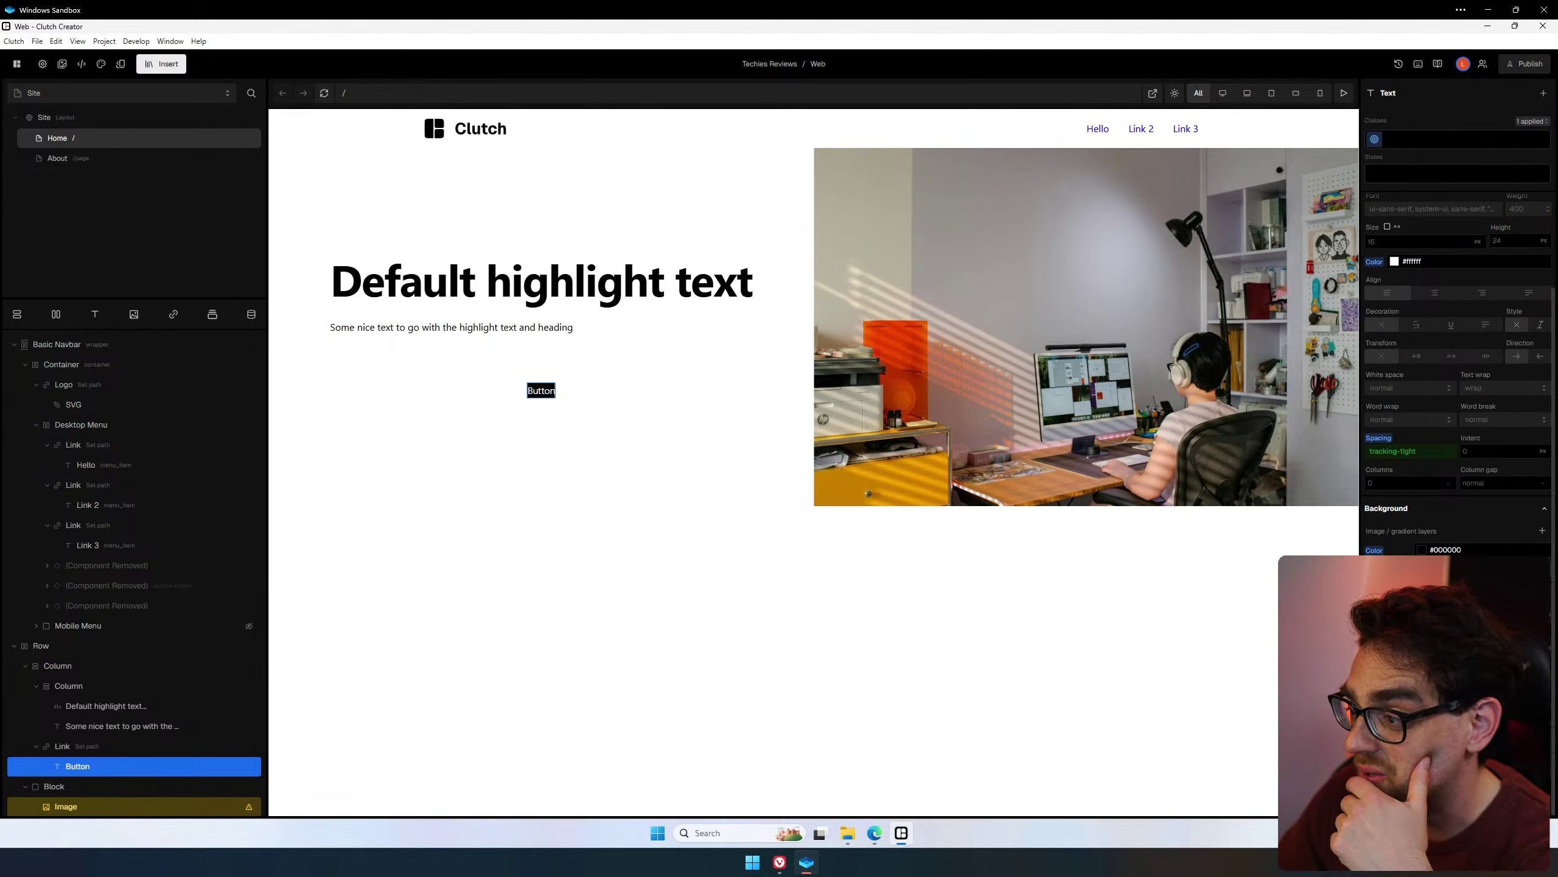
{"action": "left_click", "coordinate": [1375, 614]}
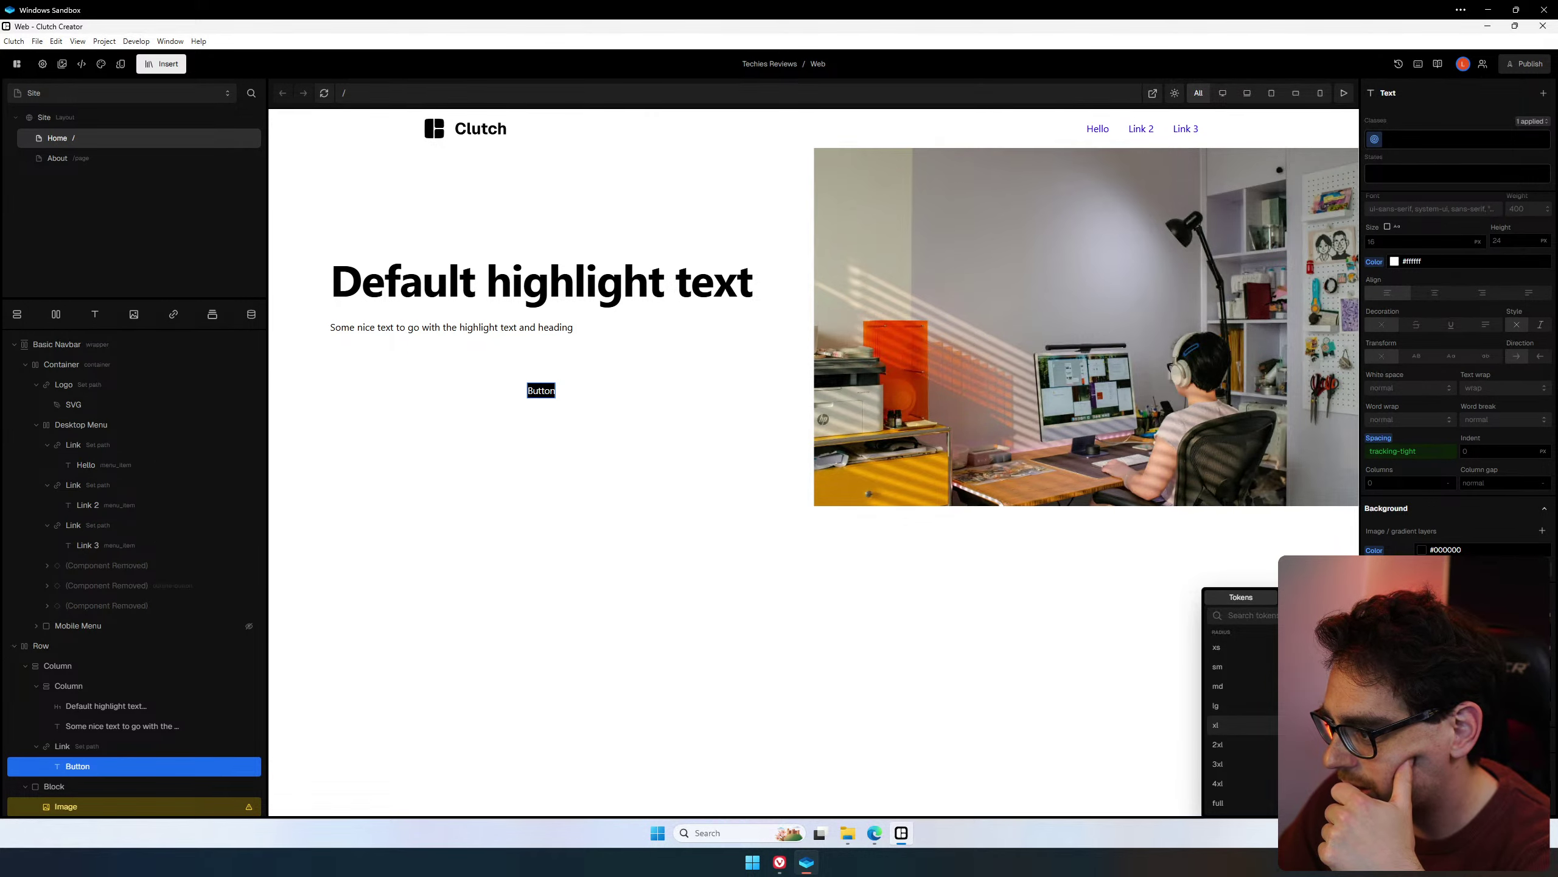
{"action": "left_click", "coordinate": [1289, 725]}
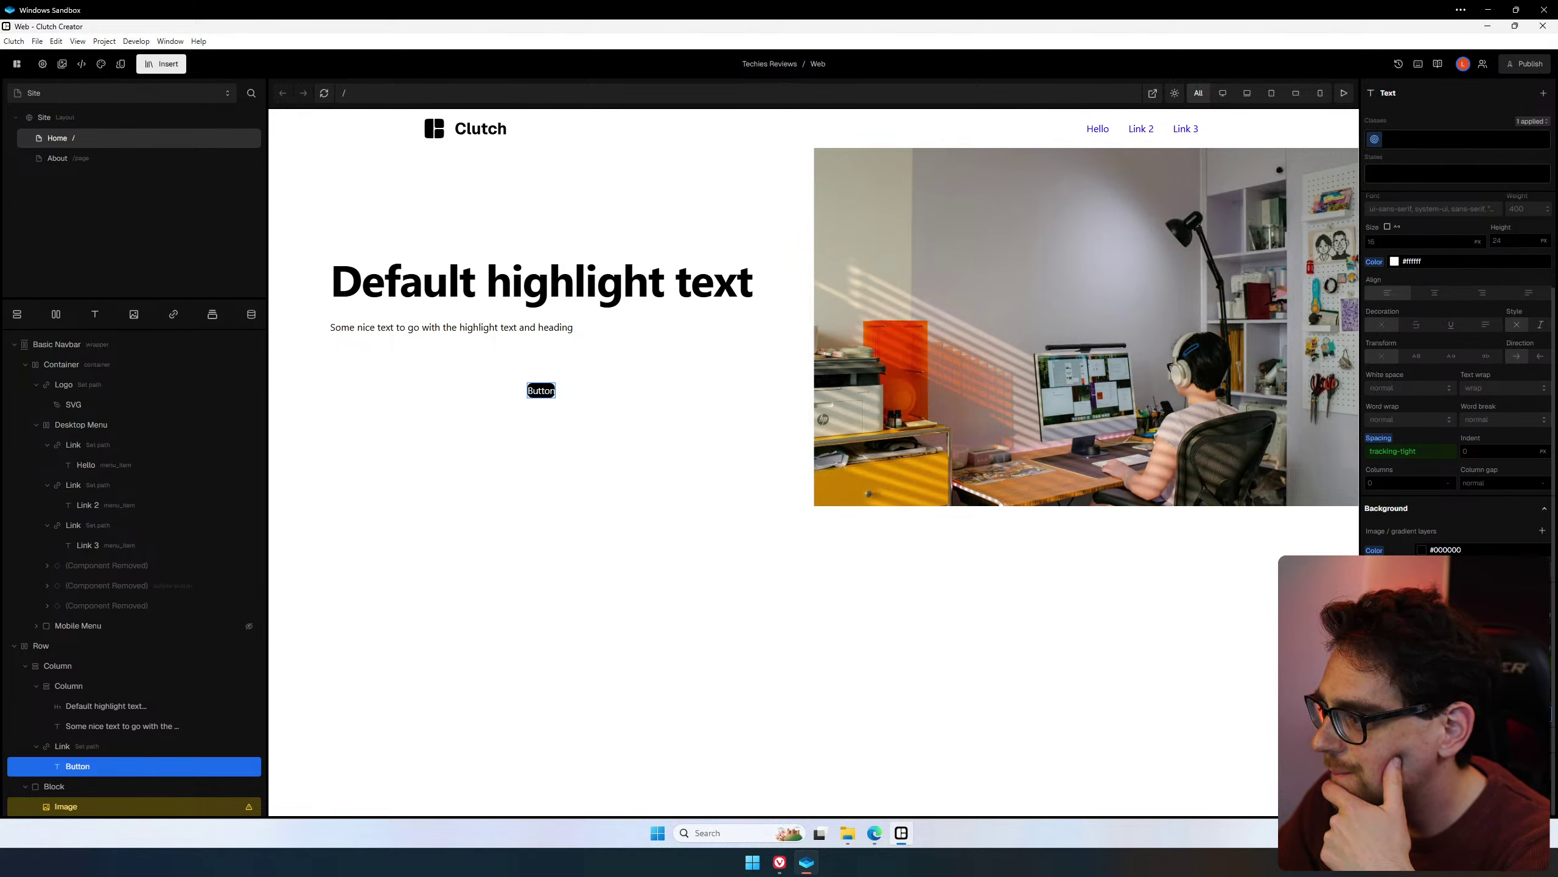
Look through the Button text's typography settings and collapse its expanded style sections, from Layout to Custom Styles.
{"action": "scroll", "coordinate": [1456, 545], "scroll_direction": "up", "scroll_amount": 1}
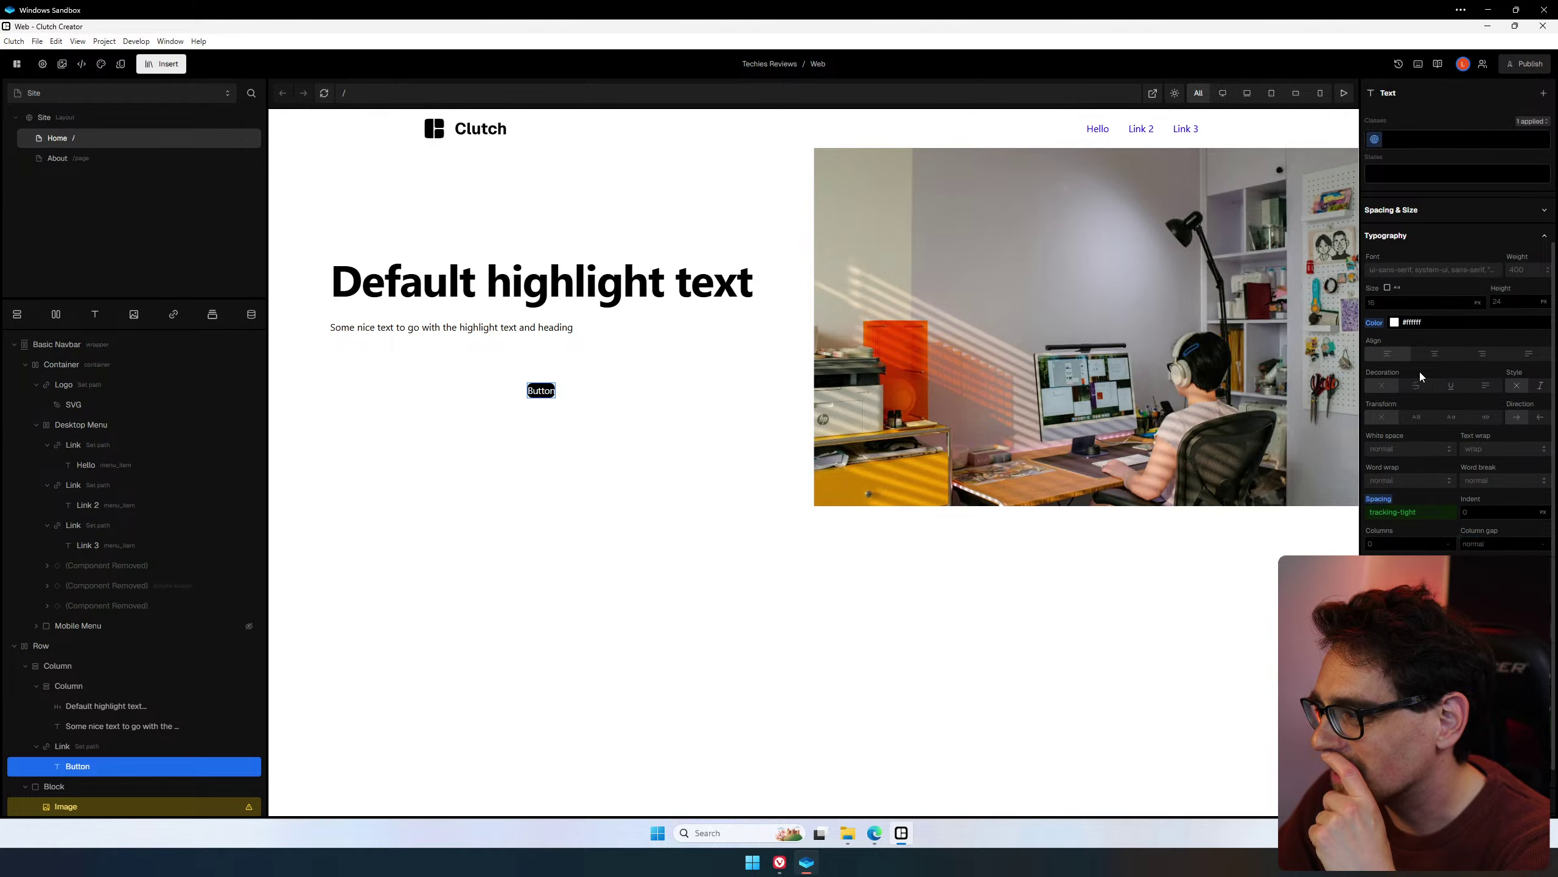
{"action": "left_click", "coordinate": [1370, 302]}
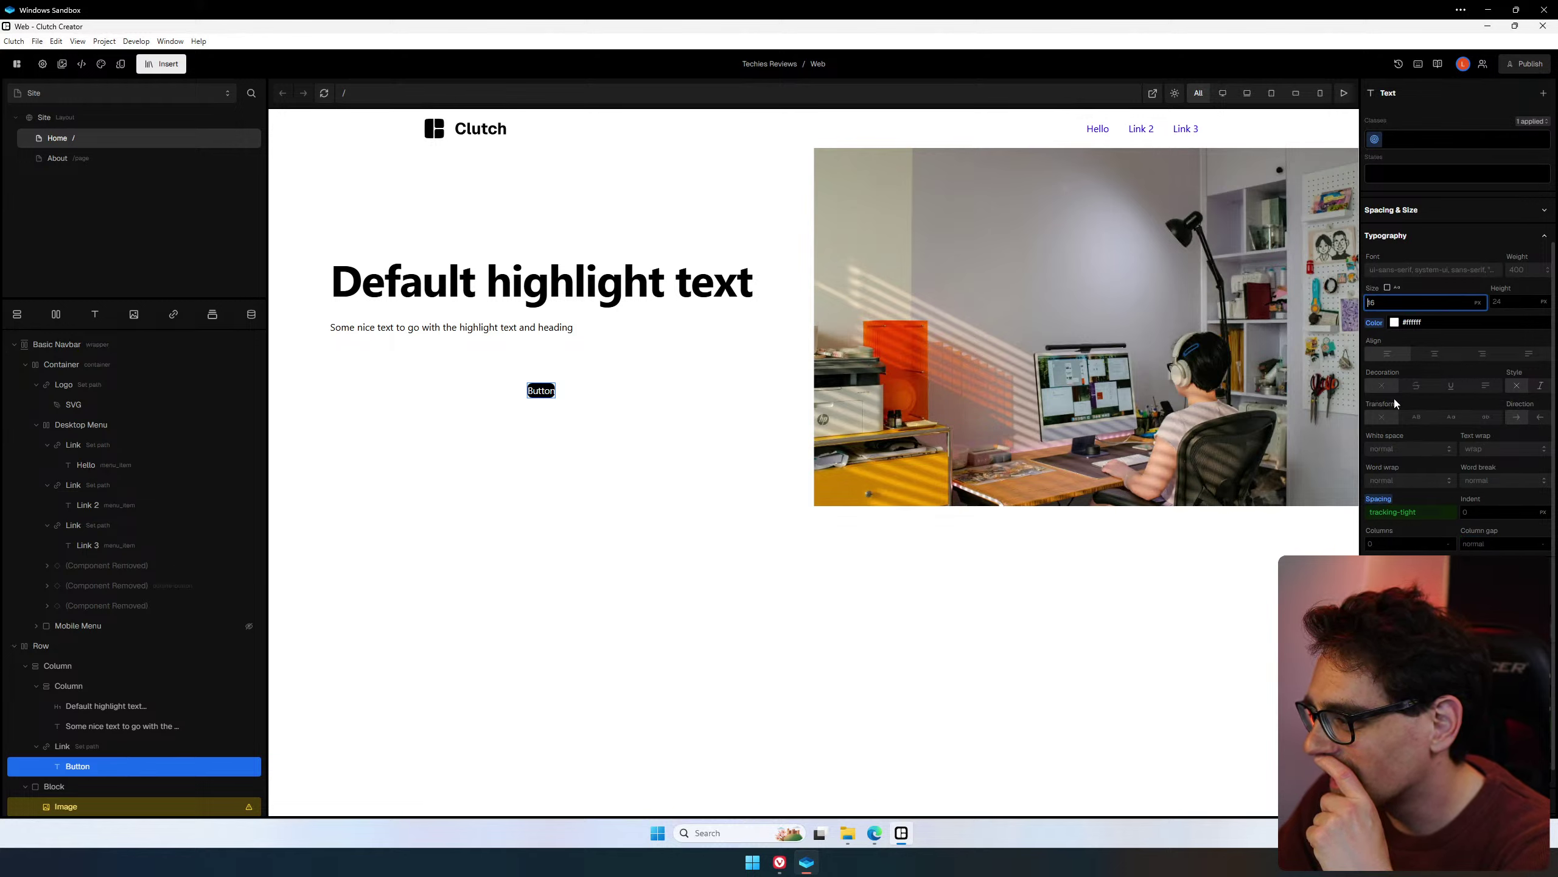
{"action": "scroll", "coordinate": [1405, 426], "scroll_direction": "down", "scroll_amount": 2}
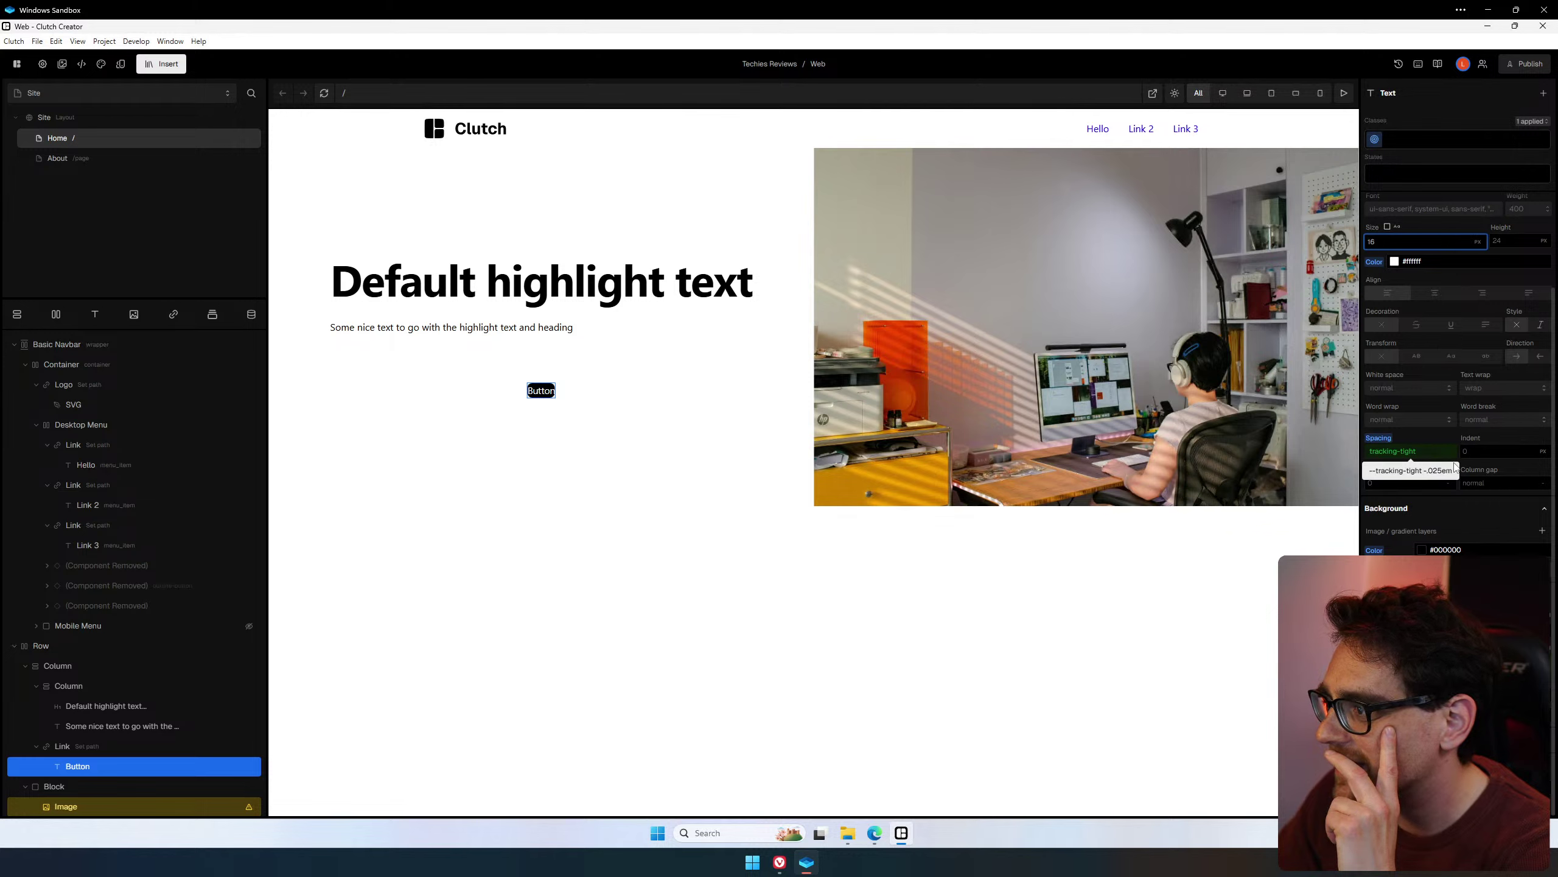
{"action": "scroll", "coordinate": [1472, 424], "scroll_direction": "up", "scroll_amount": 5}
{"action": "left_click", "coordinate": [1439, 294]}
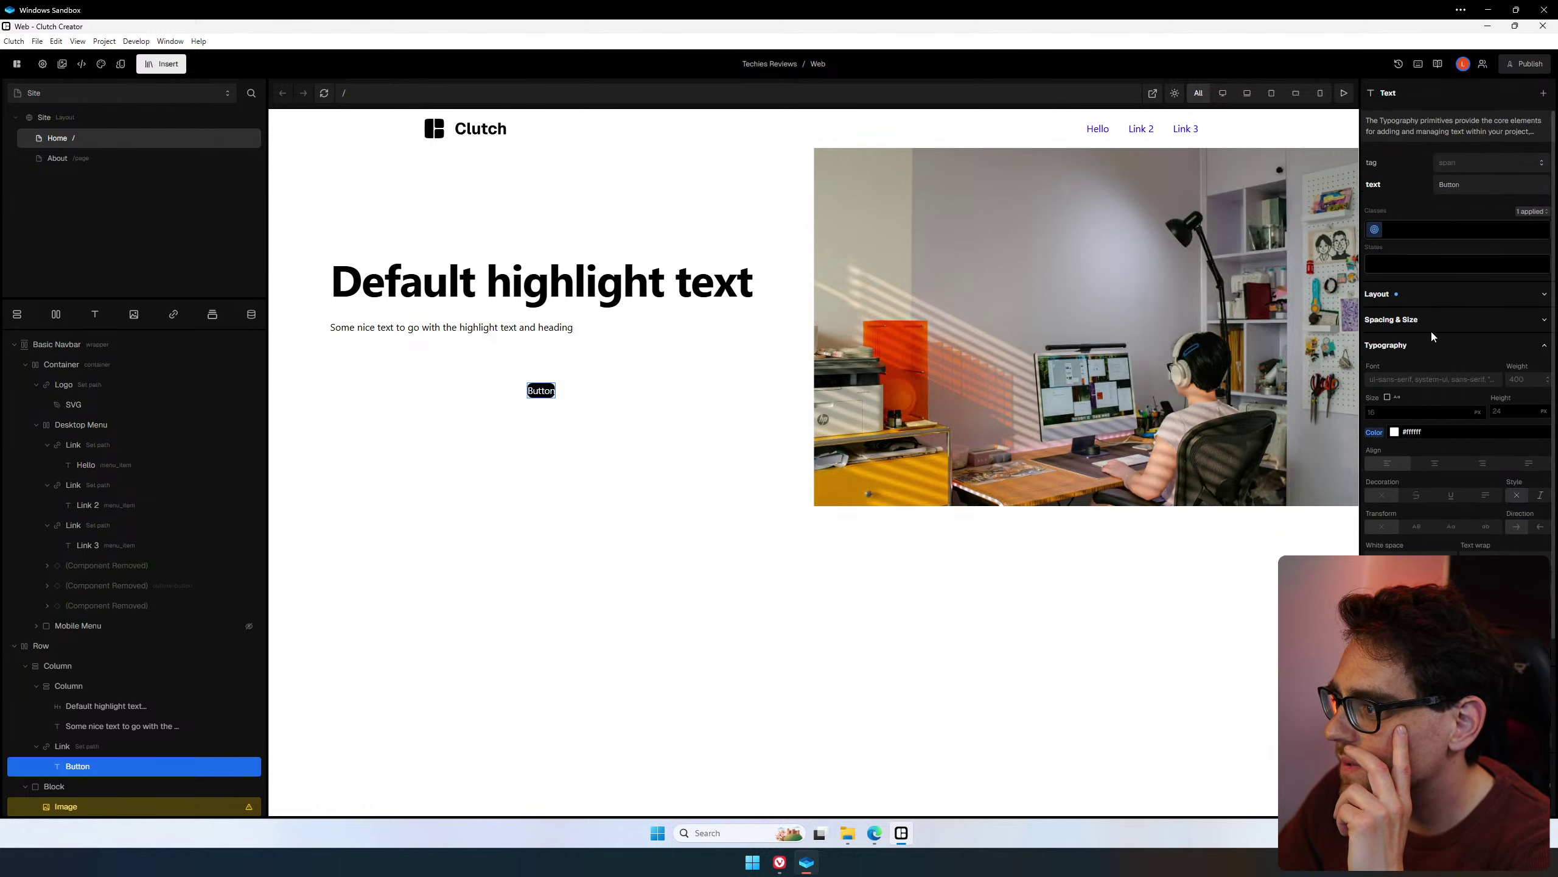
{"action": "left_click", "coordinate": [1431, 345]}
{"action": "left_click", "coordinate": [1428, 394]}
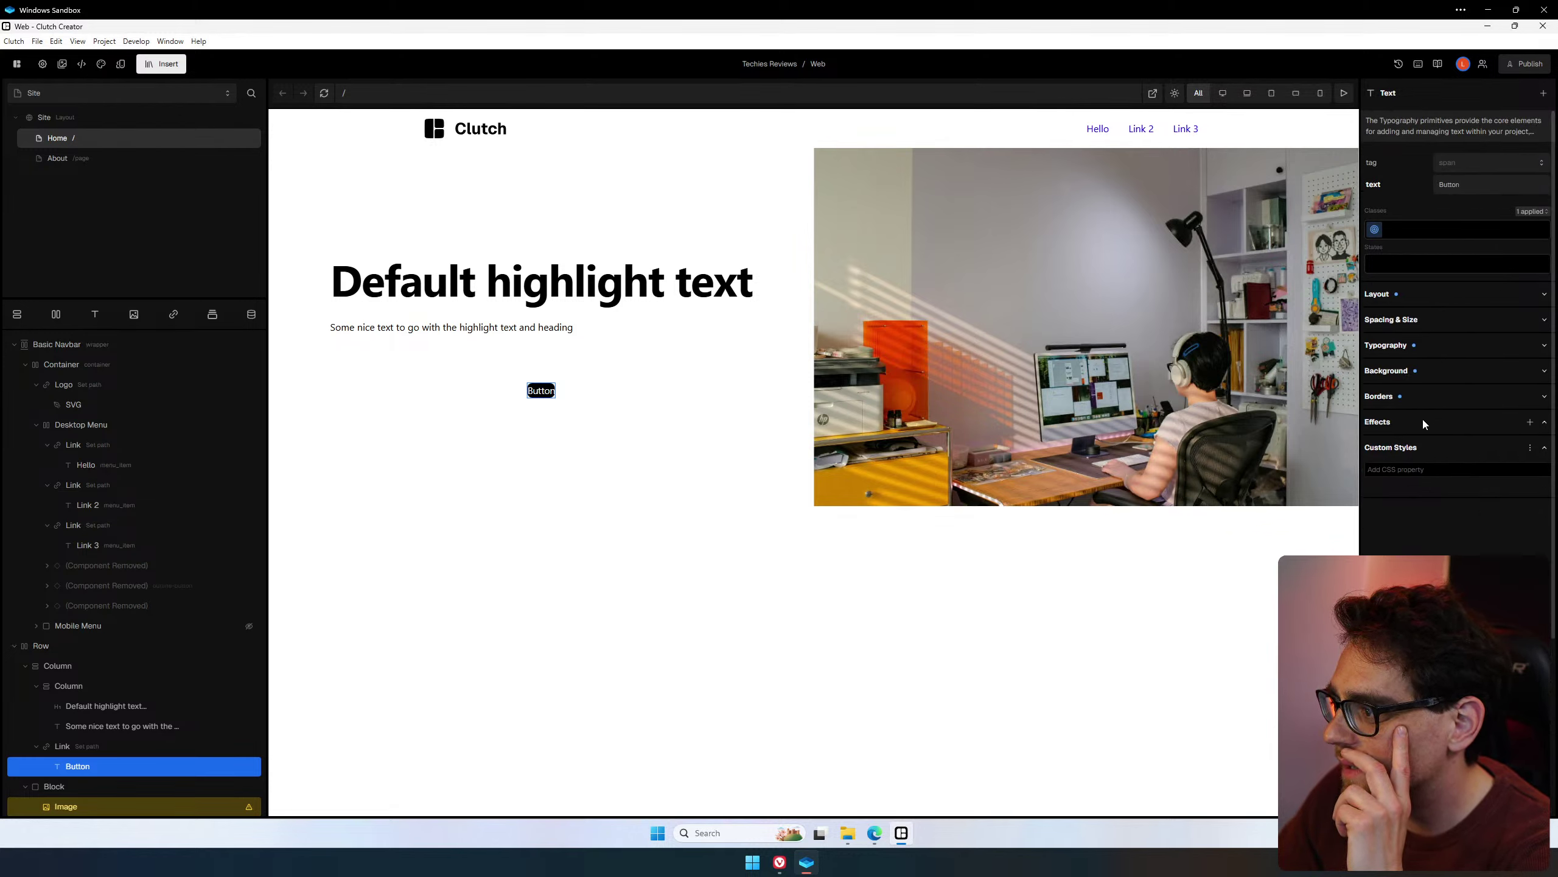
{"action": "left_click", "coordinate": [1413, 448]}
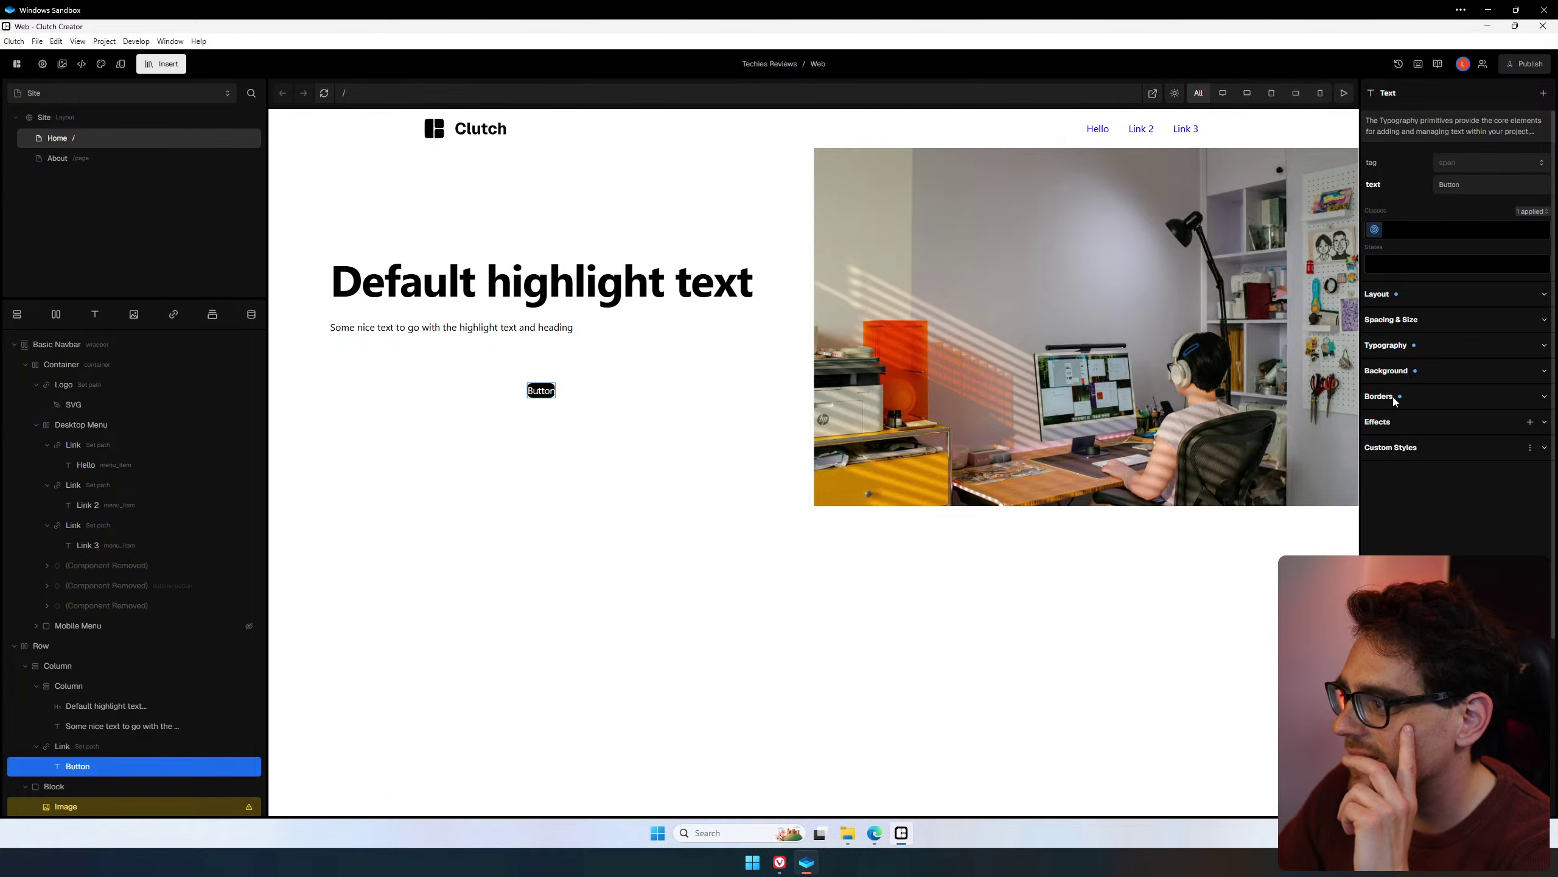
Try the spacing-6 token as the Button text's margin and undo it.
{"action": "left_click", "coordinate": [1422, 322]}
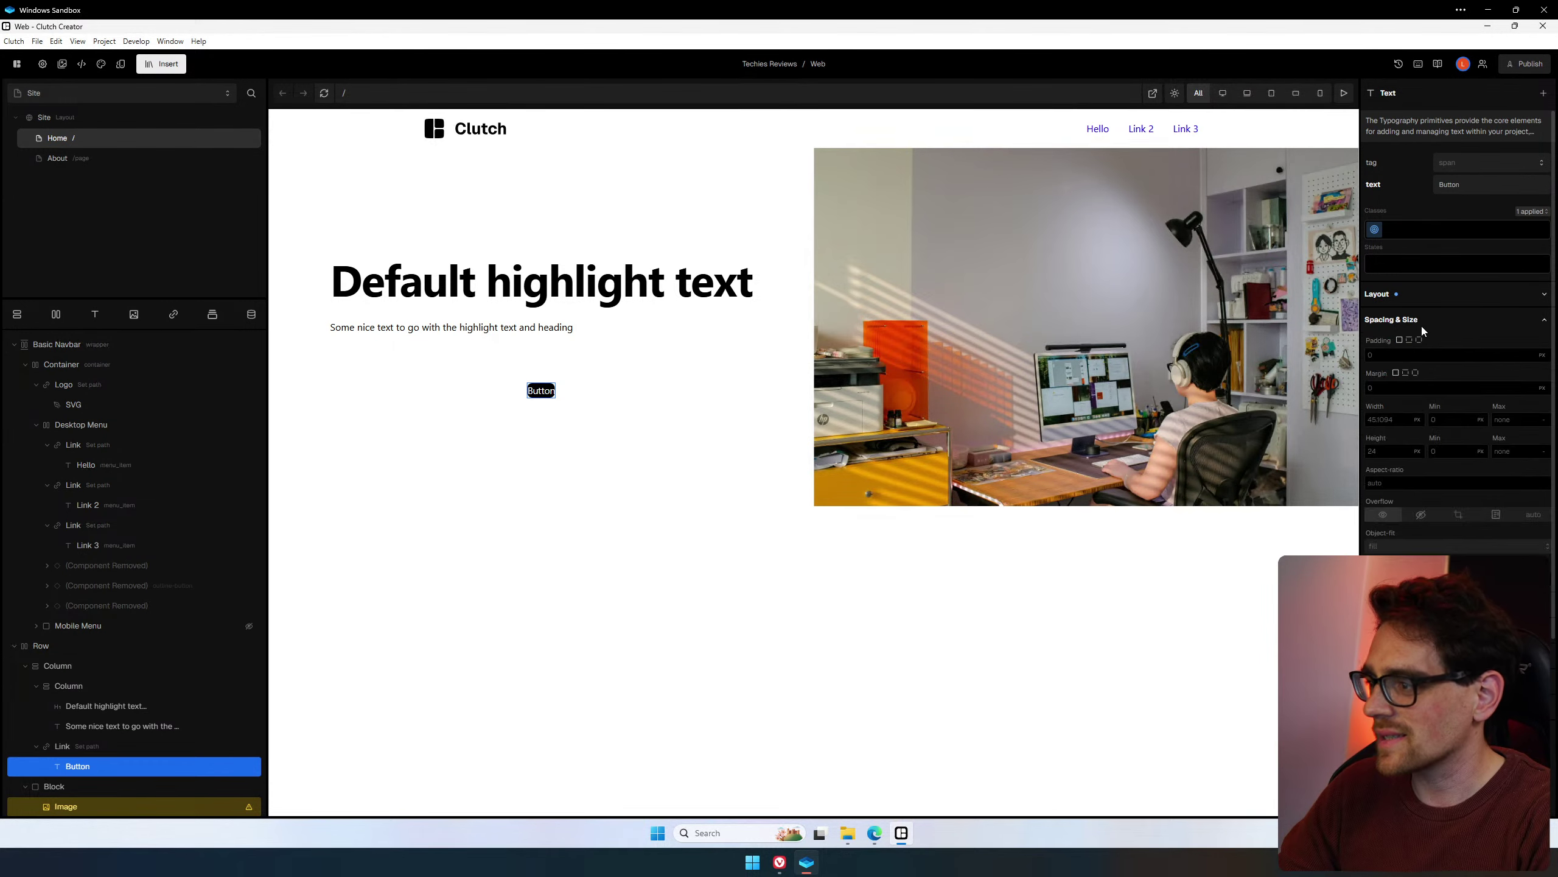
{"action": "left_click", "coordinate": [1366, 348]}
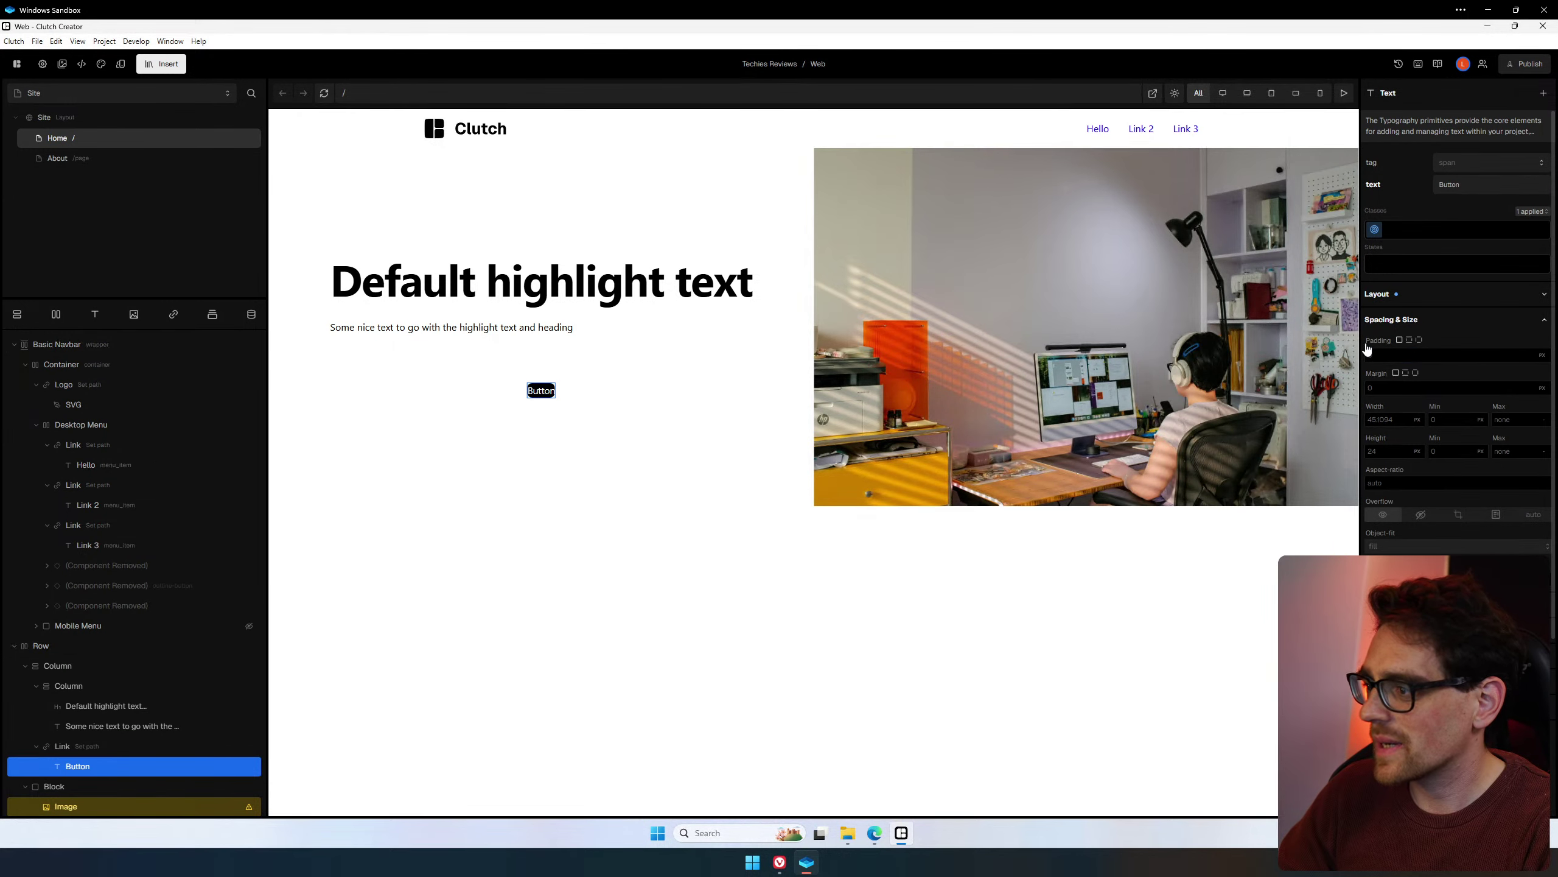
{"action": "left_click", "coordinate": [1367, 350]}
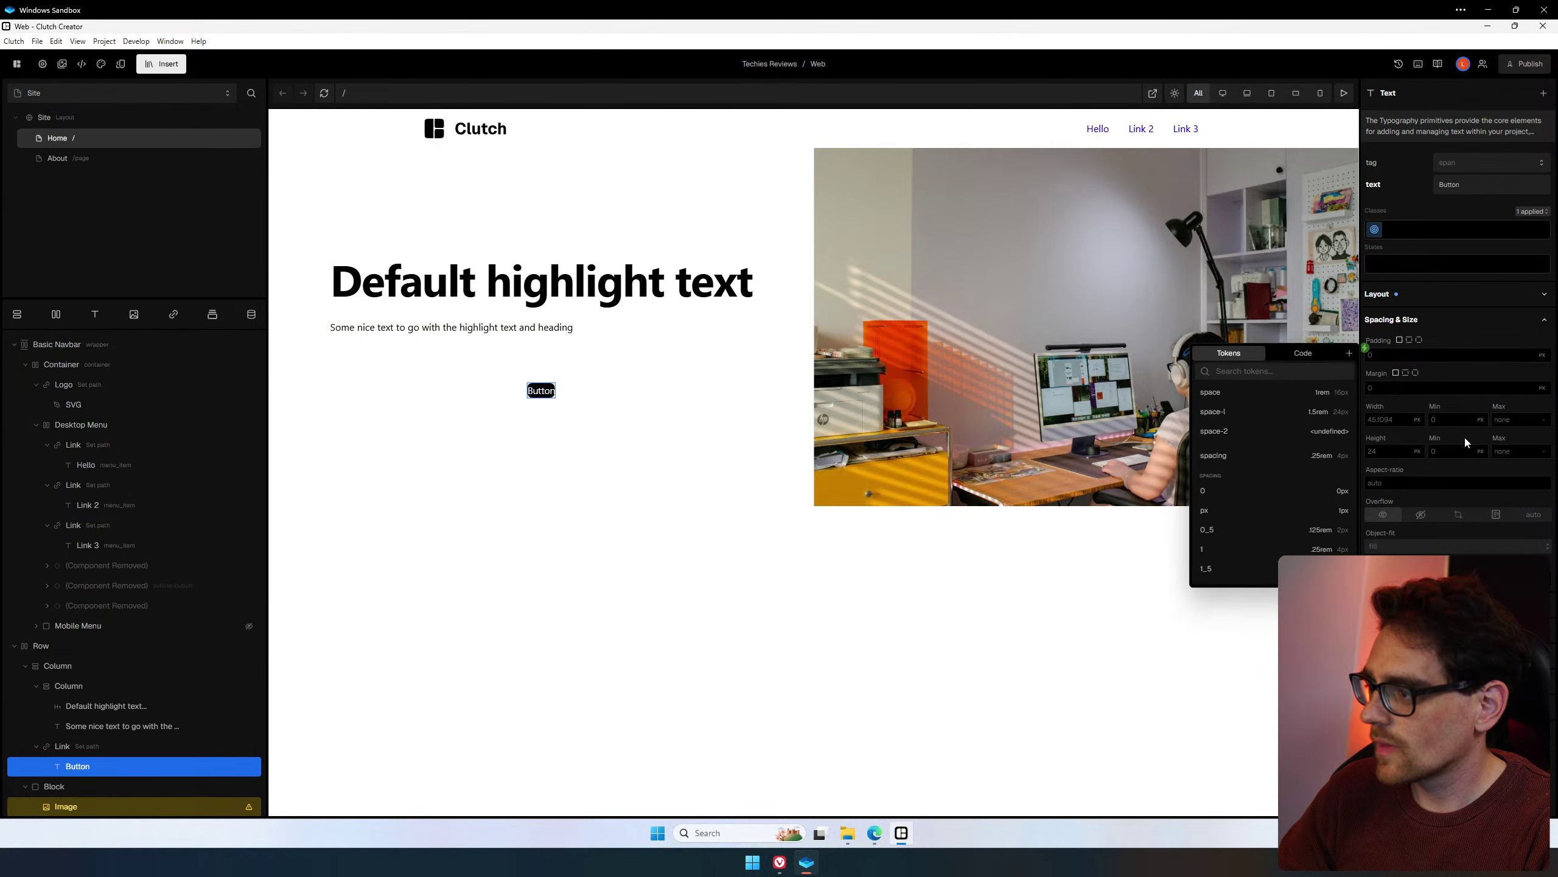
{"action": "left_click", "coordinate": [1409, 388]}
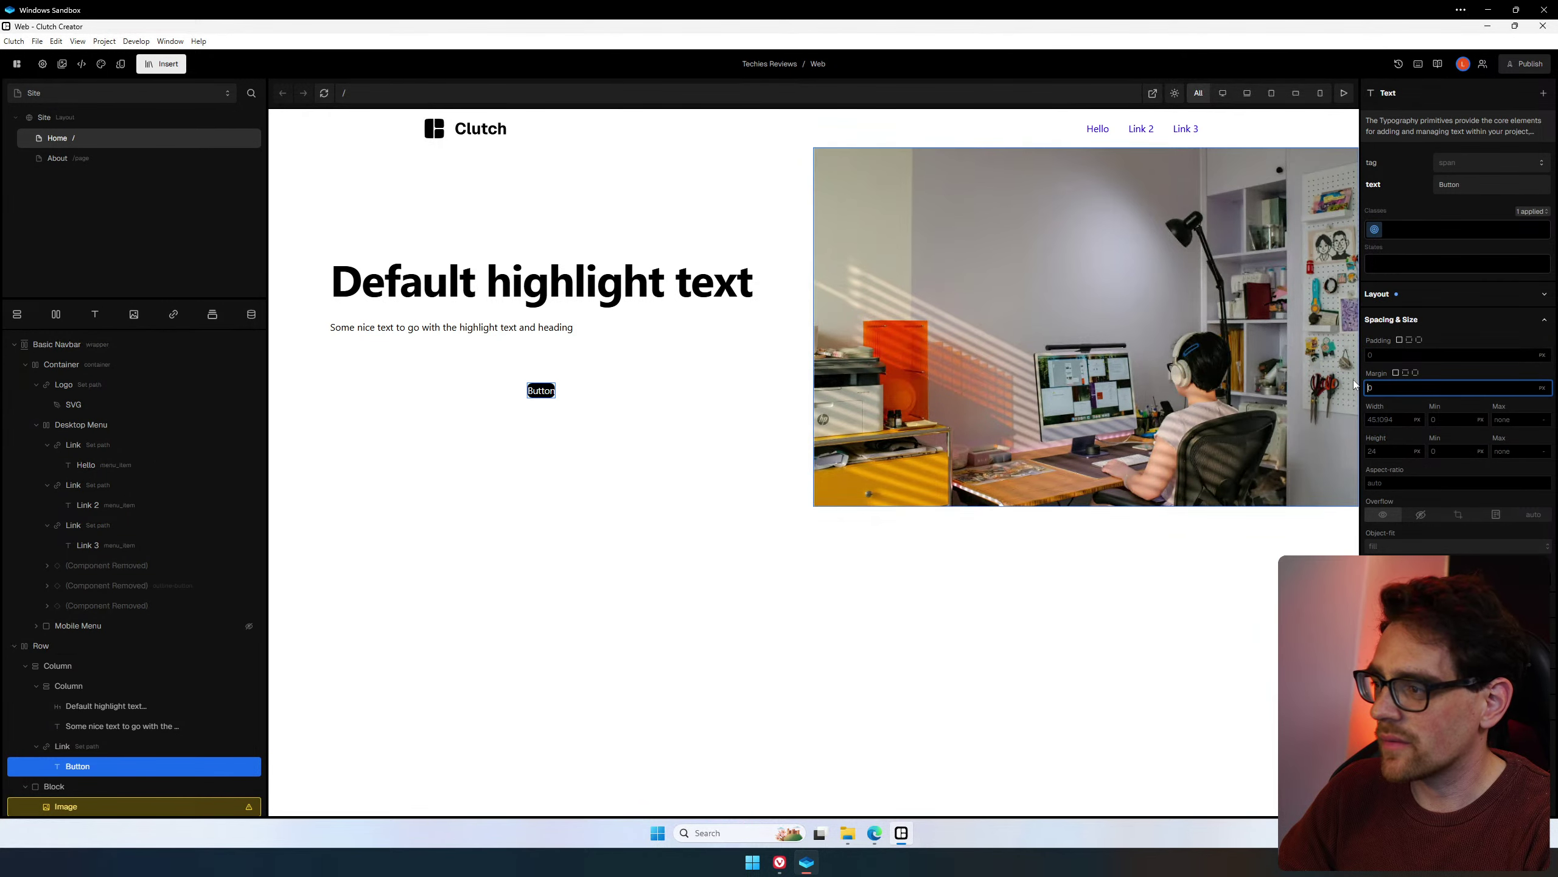
{"action": "left_click", "coordinate": [1365, 380]}
{"action": "scroll", "coordinate": [1273, 529], "scroll_direction": "down", "scroll_amount": 3}
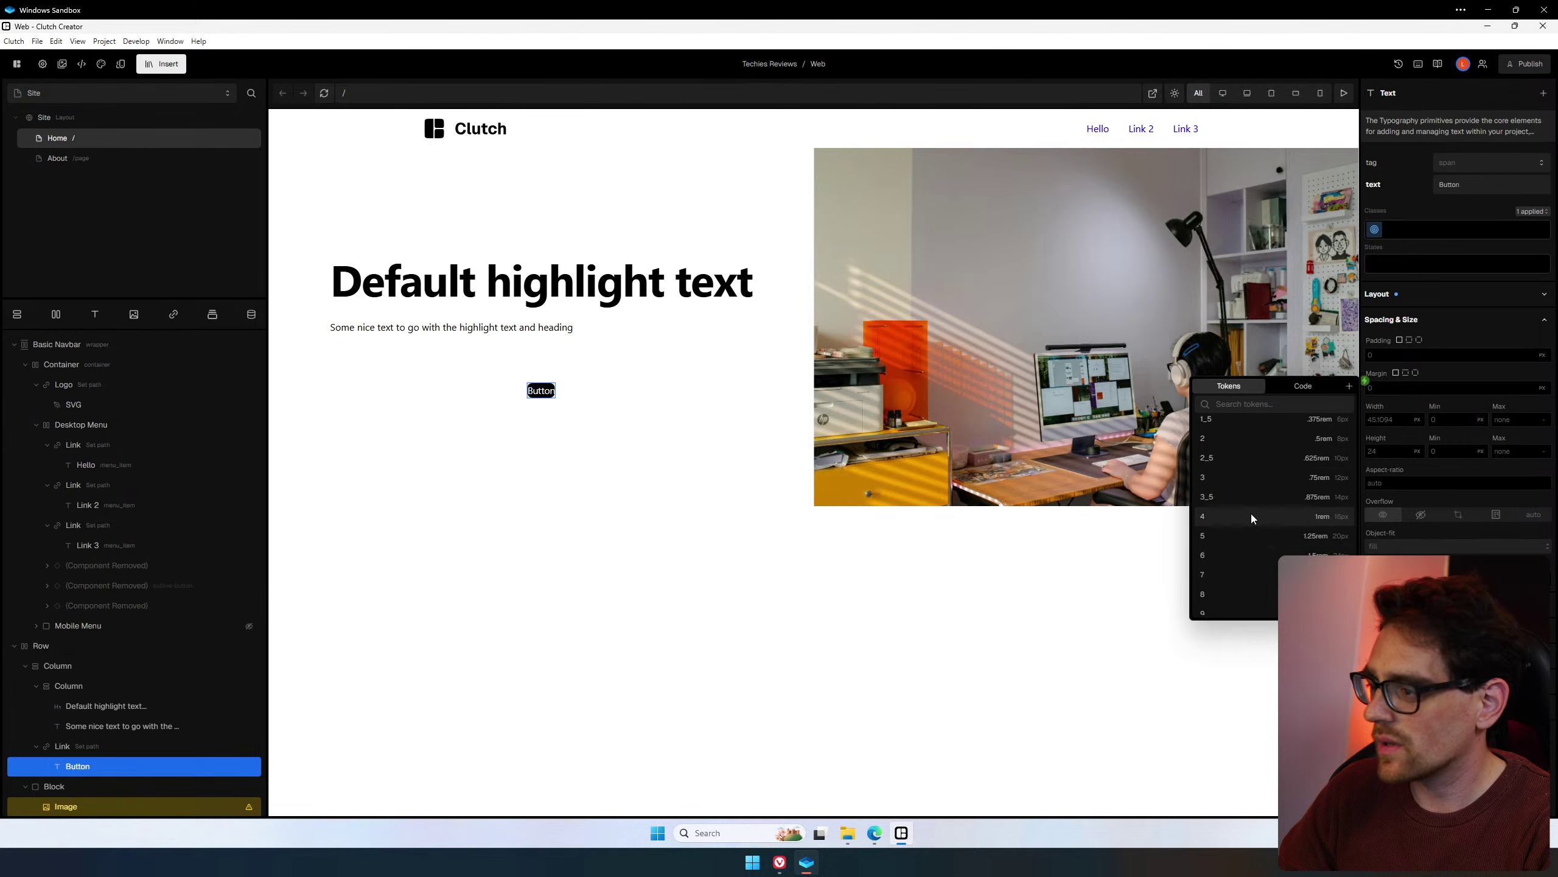
{"action": "left_click", "coordinate": [1260, 556]}
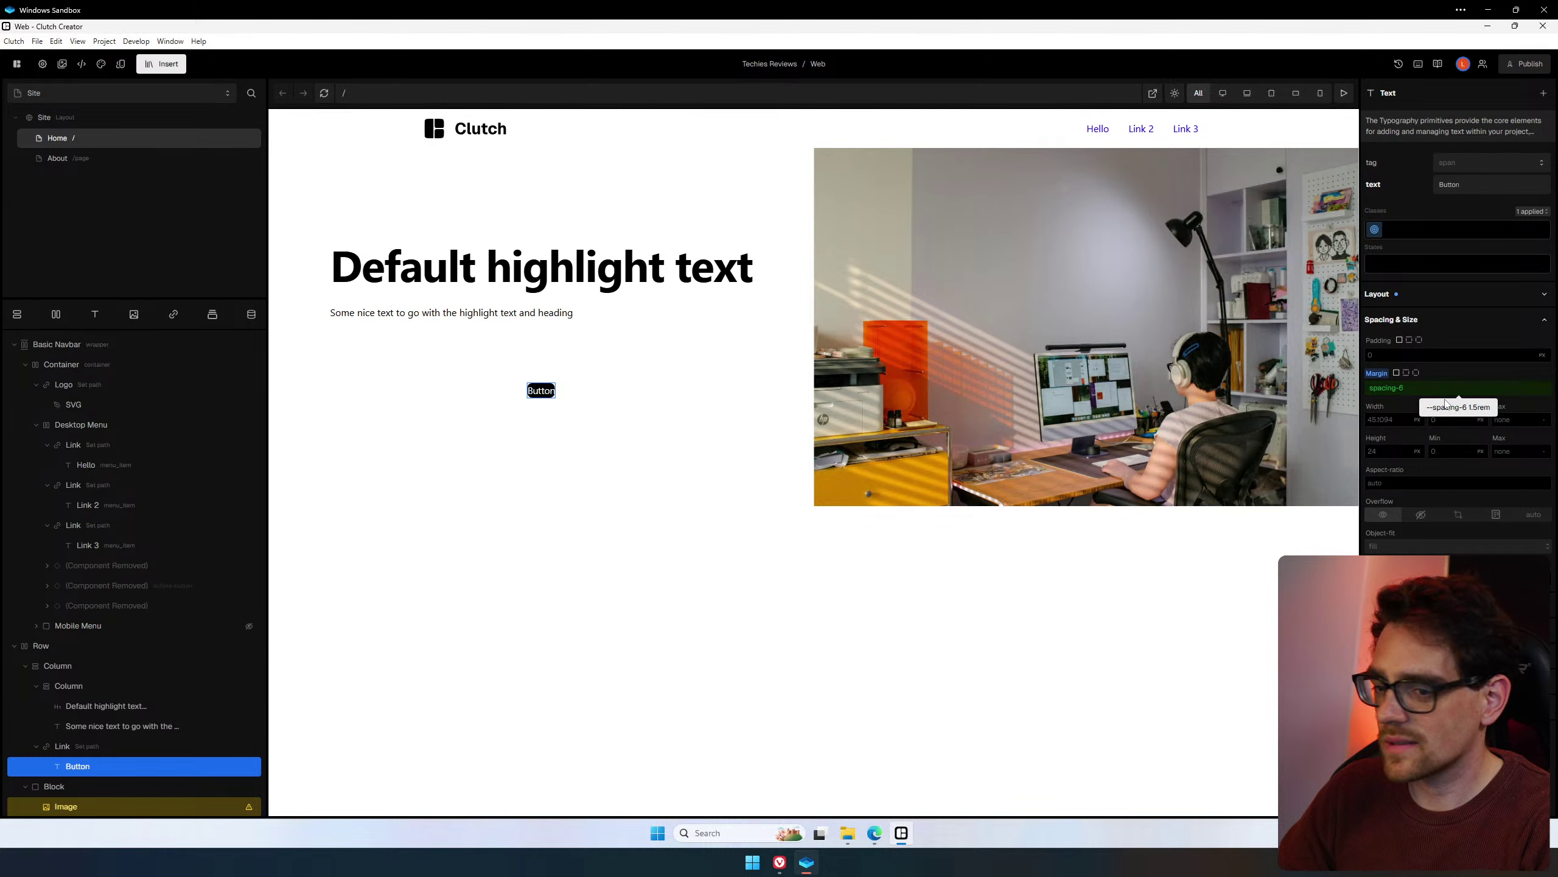
{"action": "key", "text": "ctrl+z"}
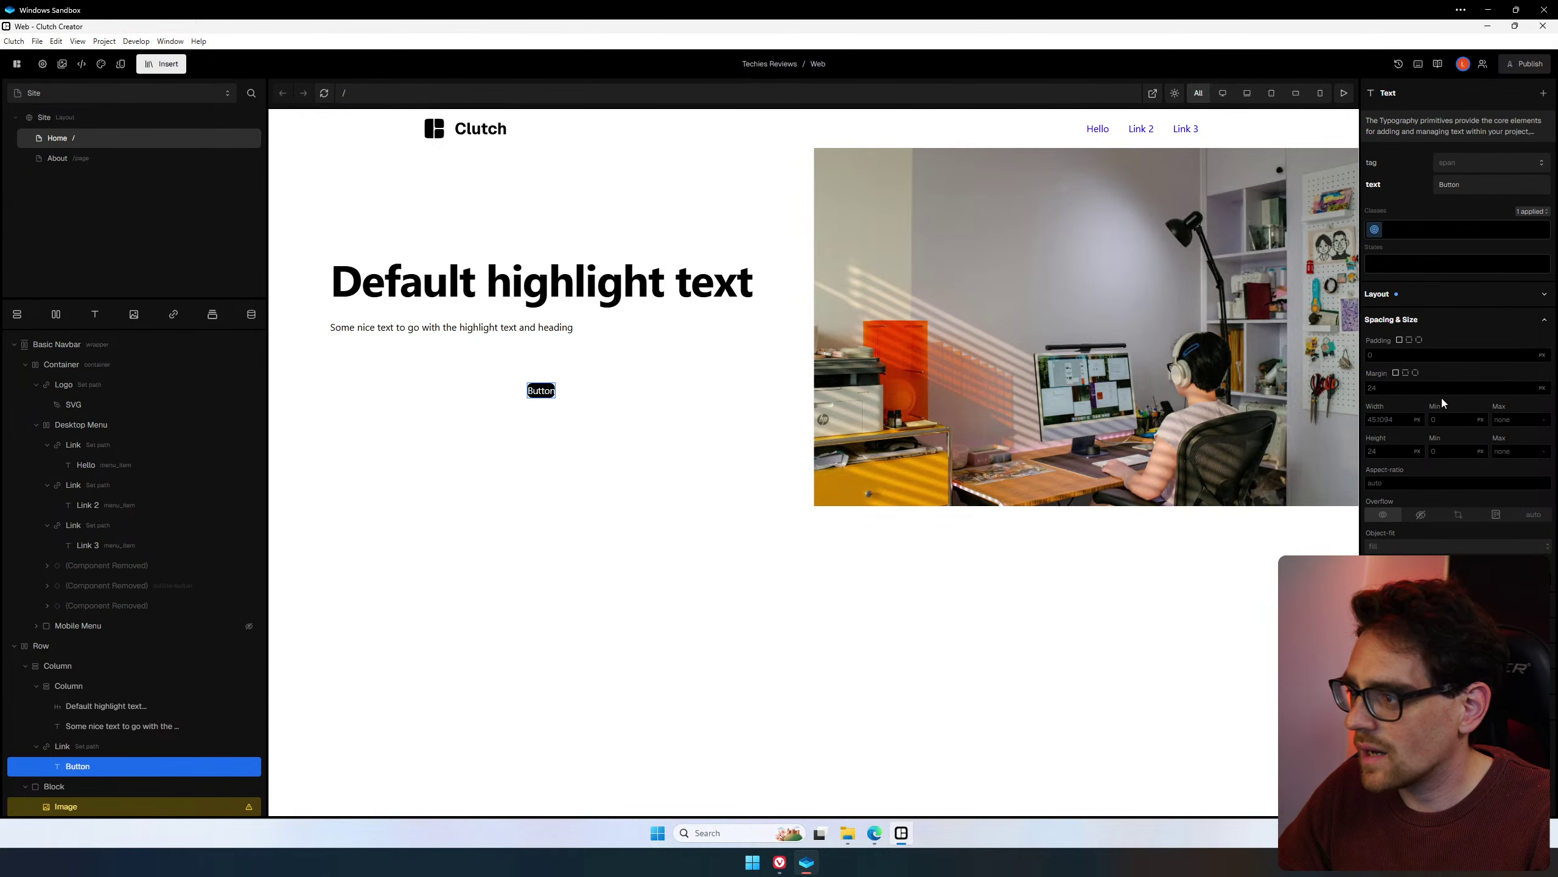
Clear all instance styles from the Button text inside the Link.
{"action": "left_click", "coordinate": [148, 745]}
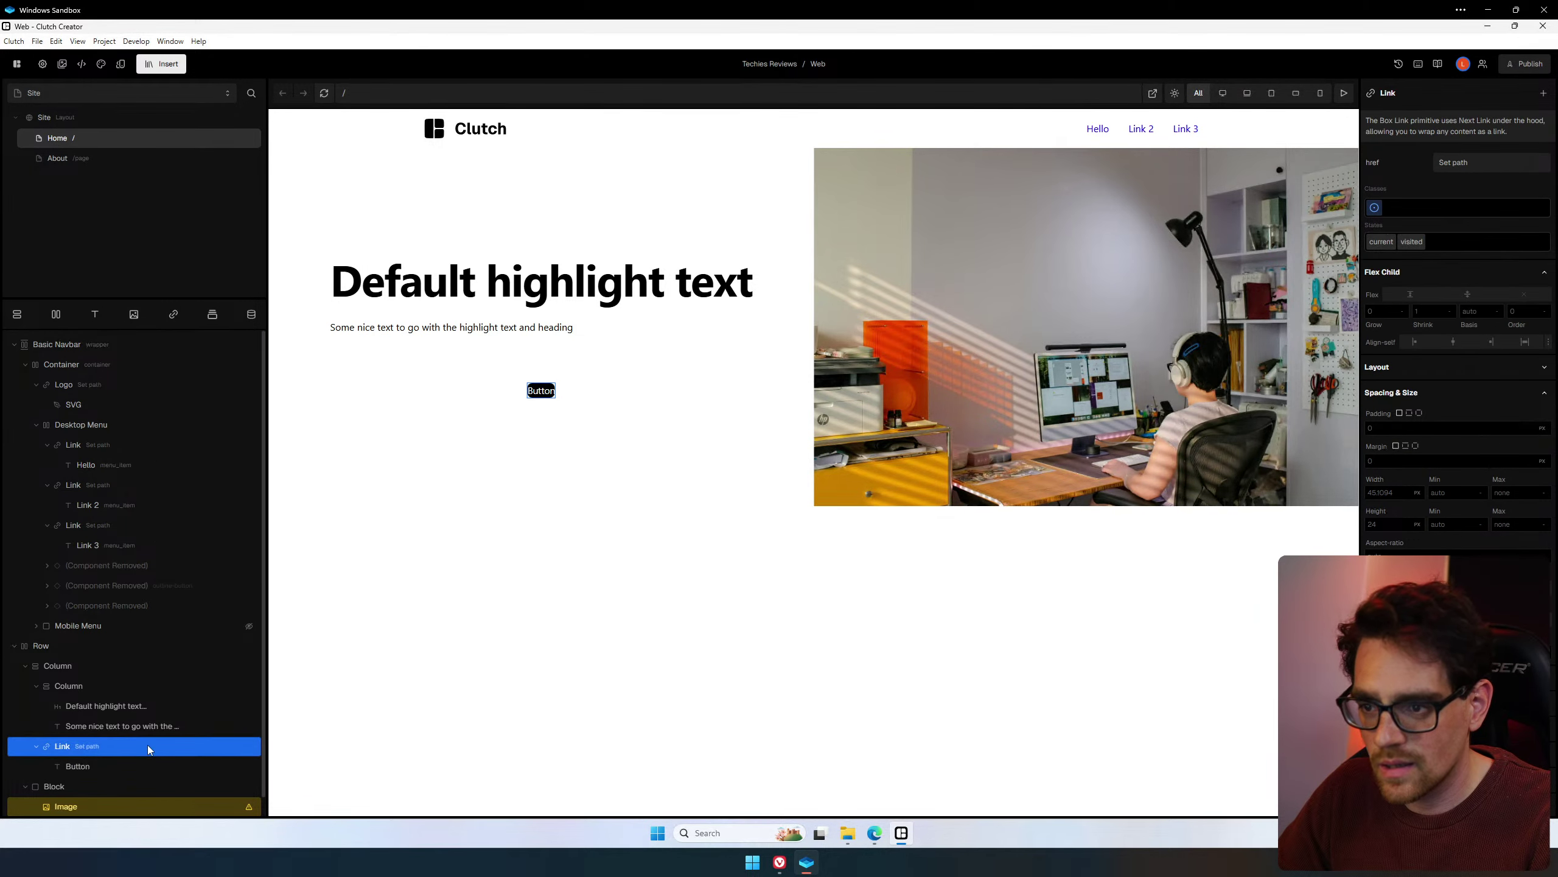
{"action": "left_click", "coordinate": [138, 762]}
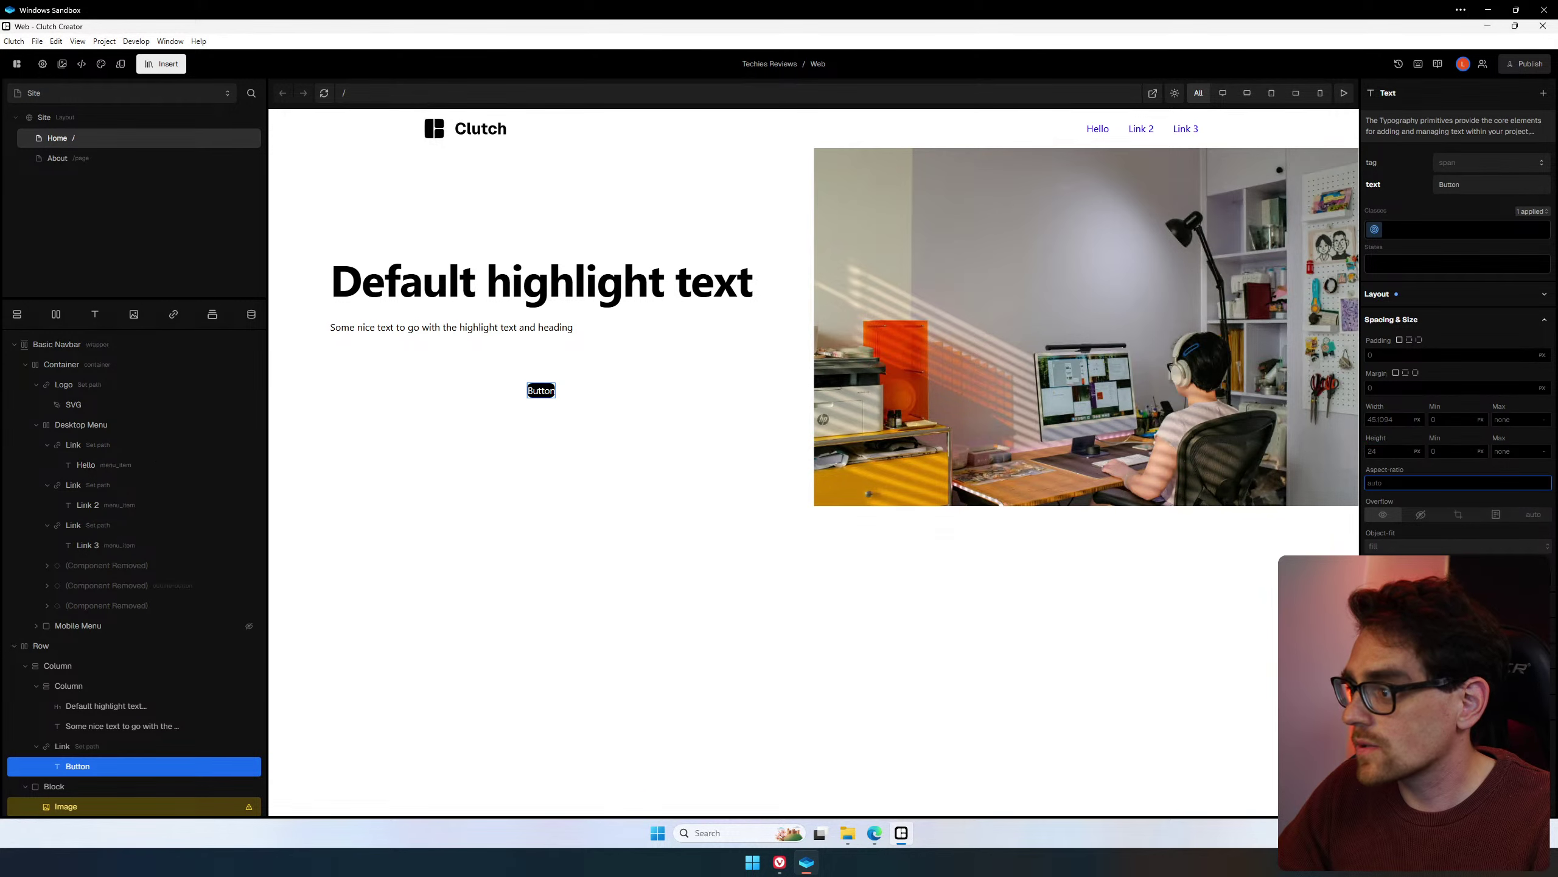
{"action": "left_click", "coordinate": [1456, 295]}
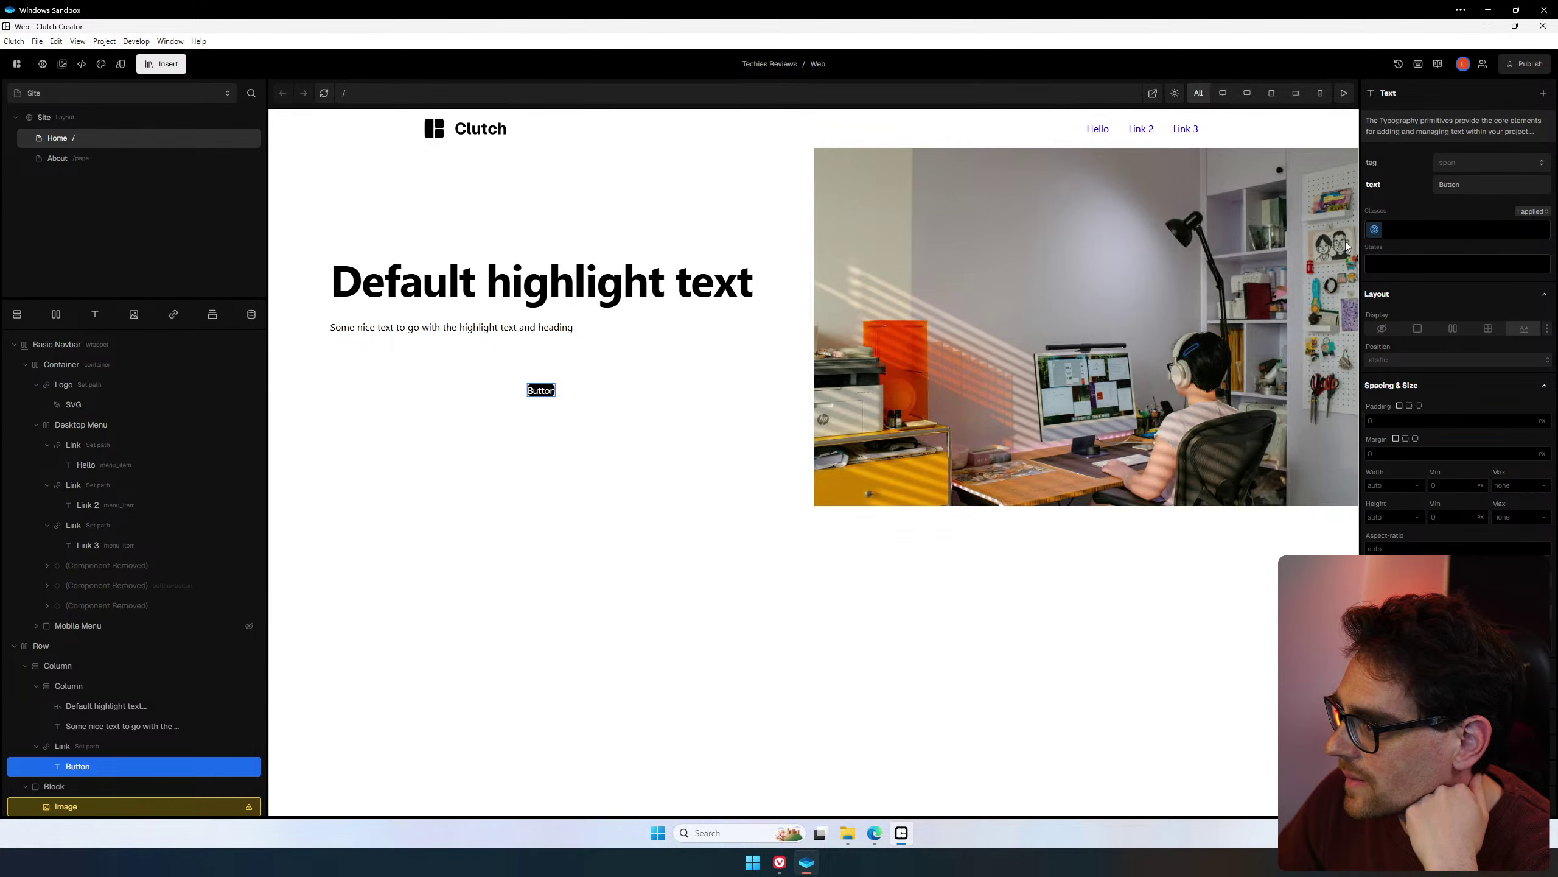
{"action": "left_click", "coordinate": [1375, 230]}
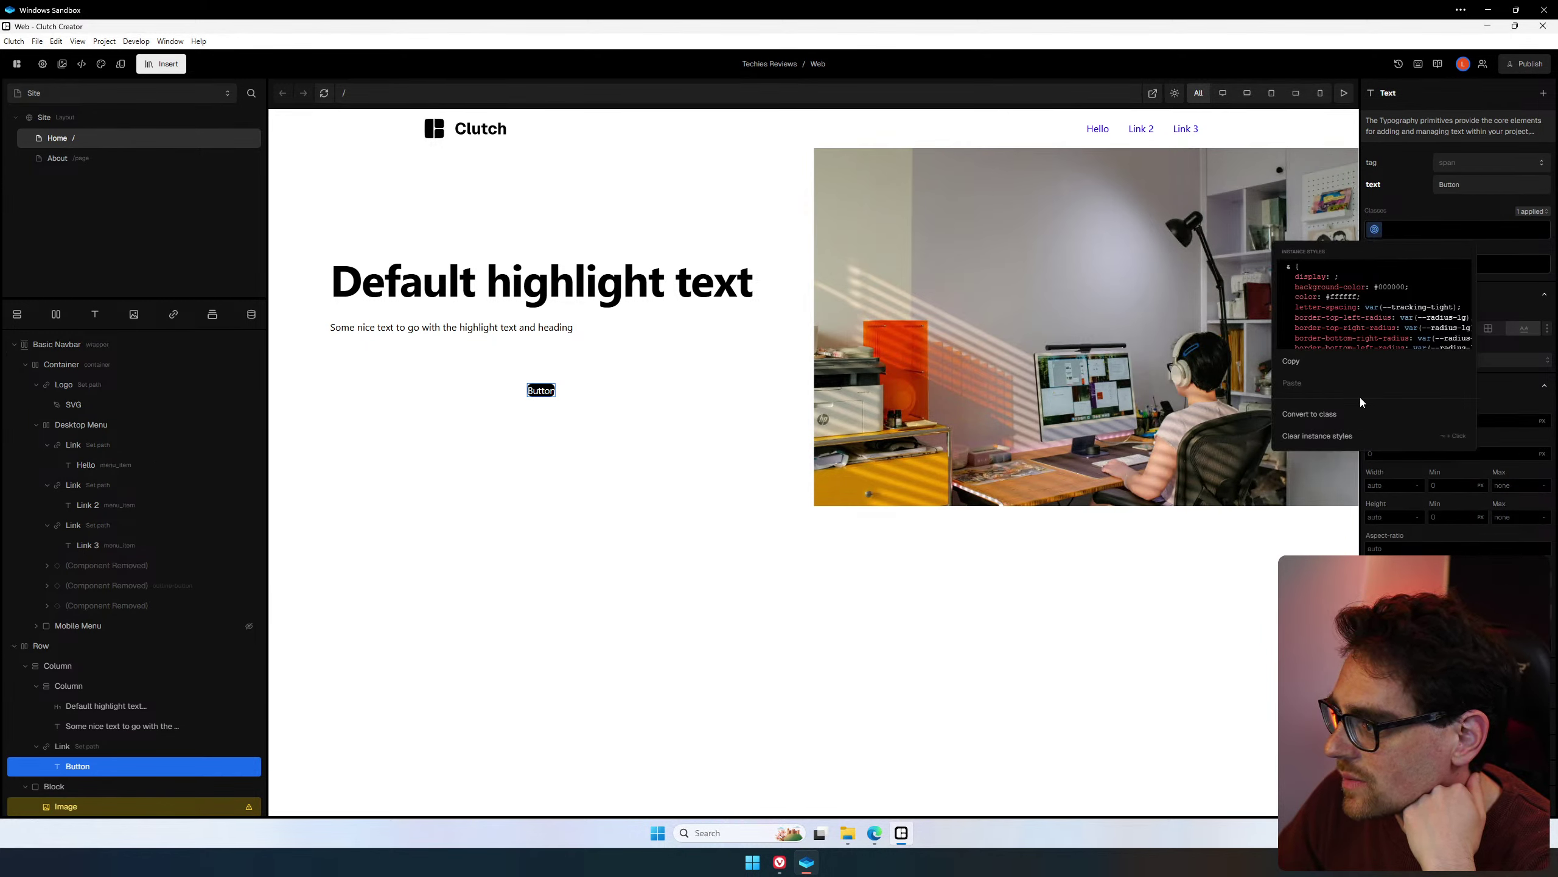
{"action": "left_click", "coordinate": [1349, 435]}
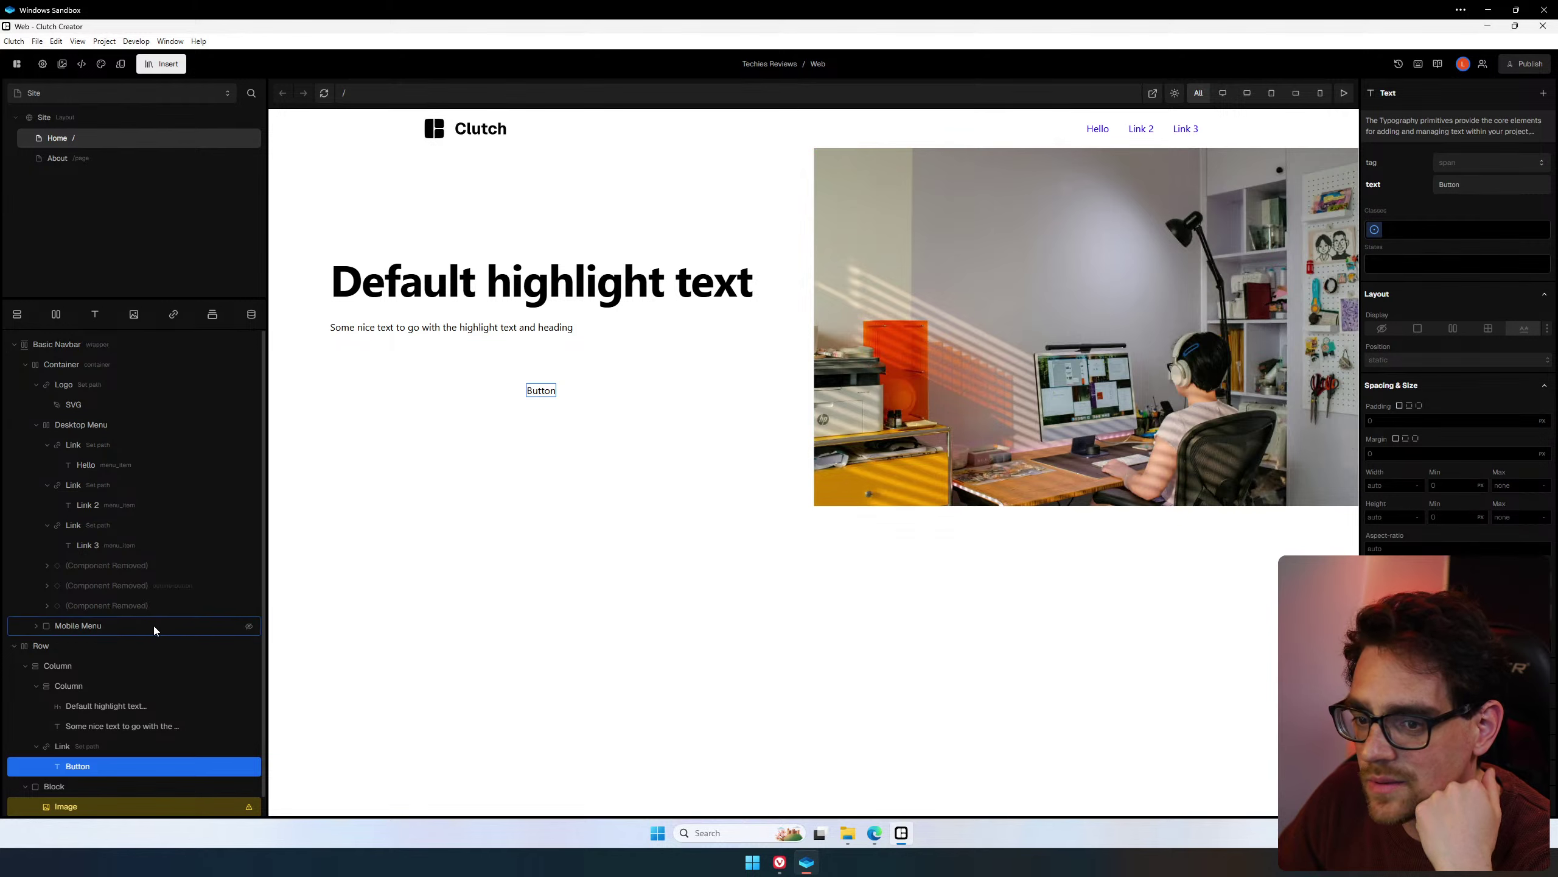
Apply the spacing-11 token as padding on the Link that wraps the Button text.
{"action": "left_click", "coordinate": [92, 747]}
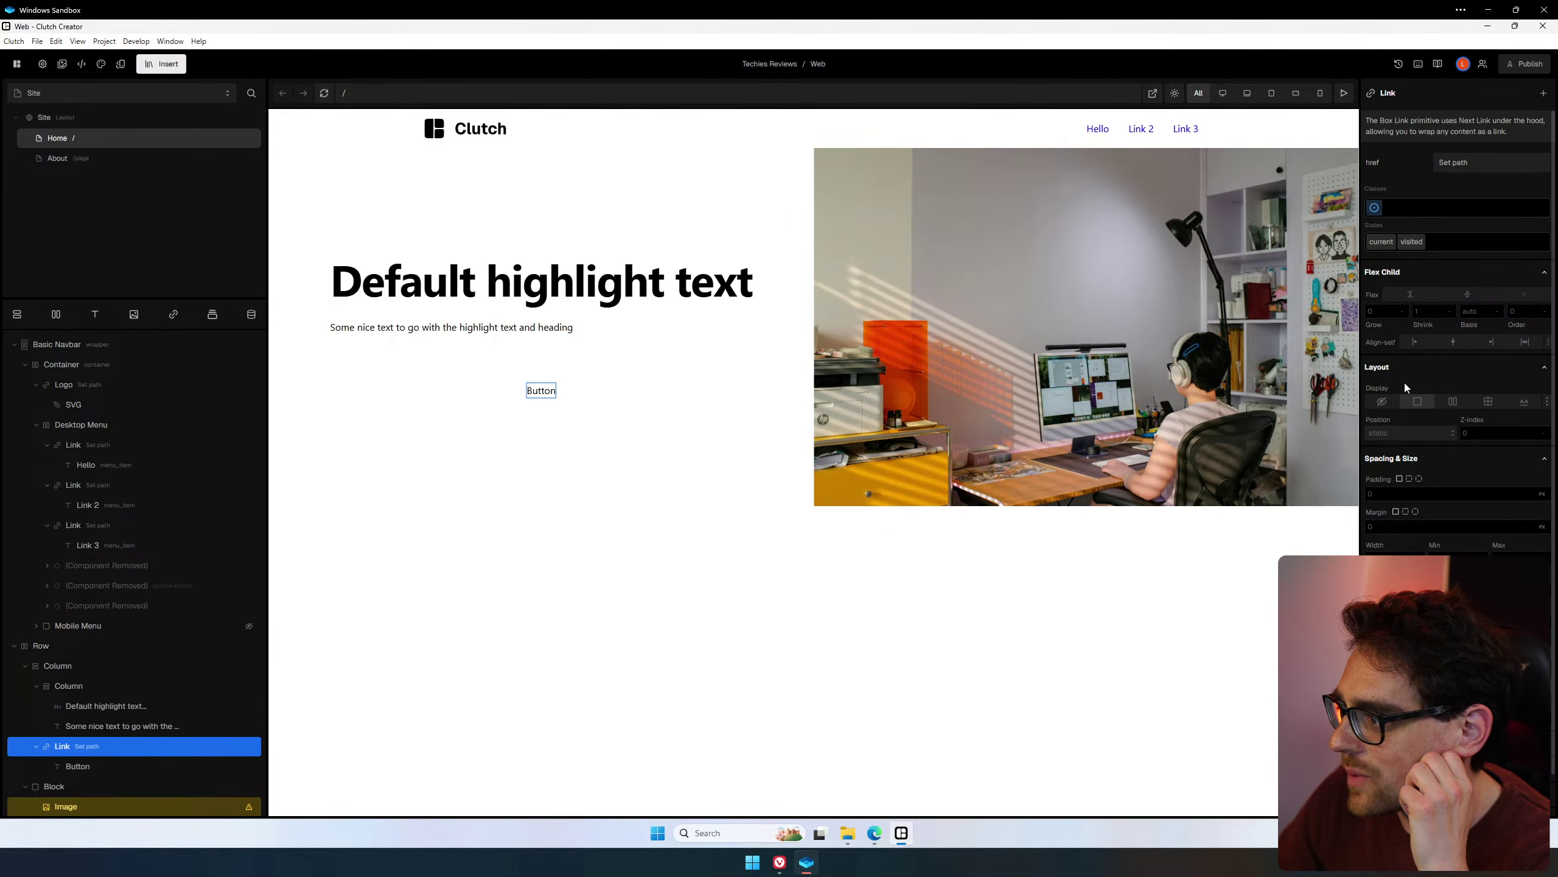
{"action": "scroll", "coordinate": [1447, 442], "scroll_direction": "down", "scroll_amount": 1}
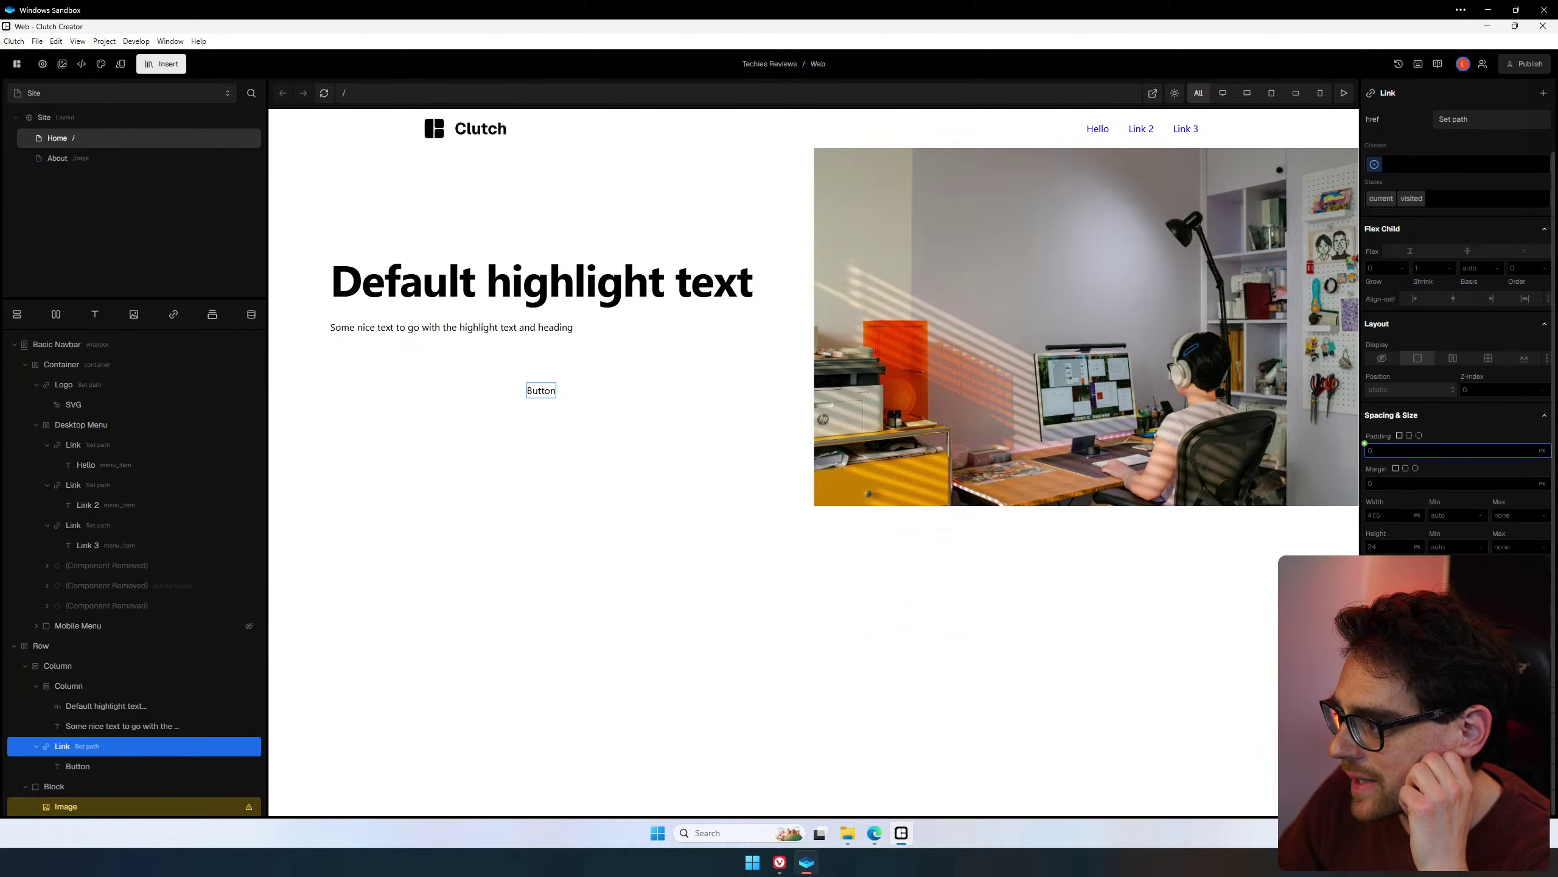
{"action": "left_click", "coordinate": [1365, 443]}
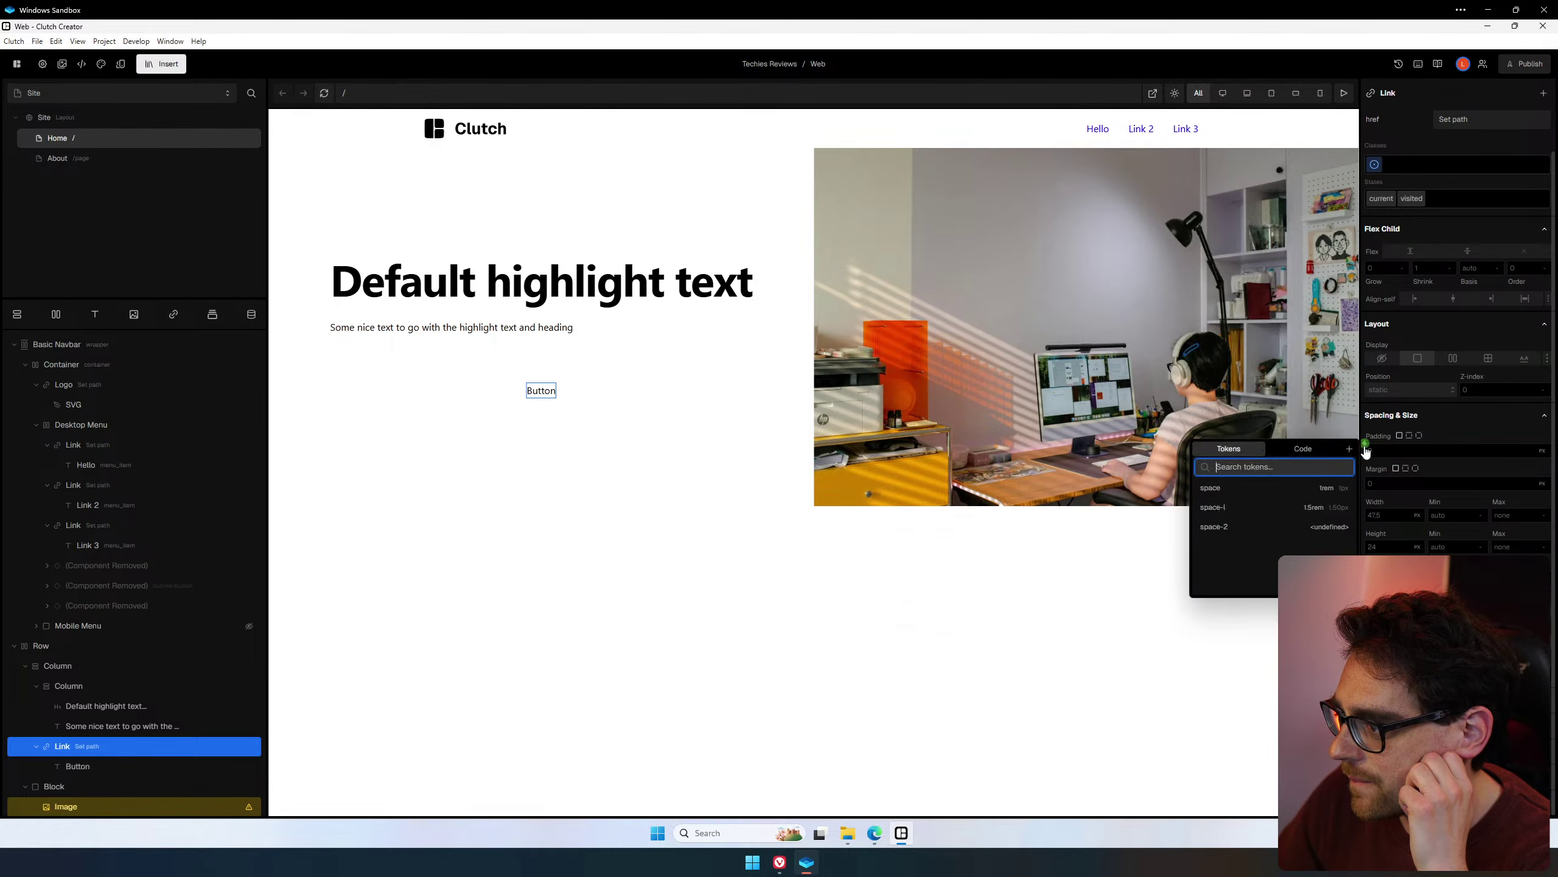
{"action": "scroll", "coordinate": [1259, 607], "scroll_direction": "down", "scroll_amount": 4}
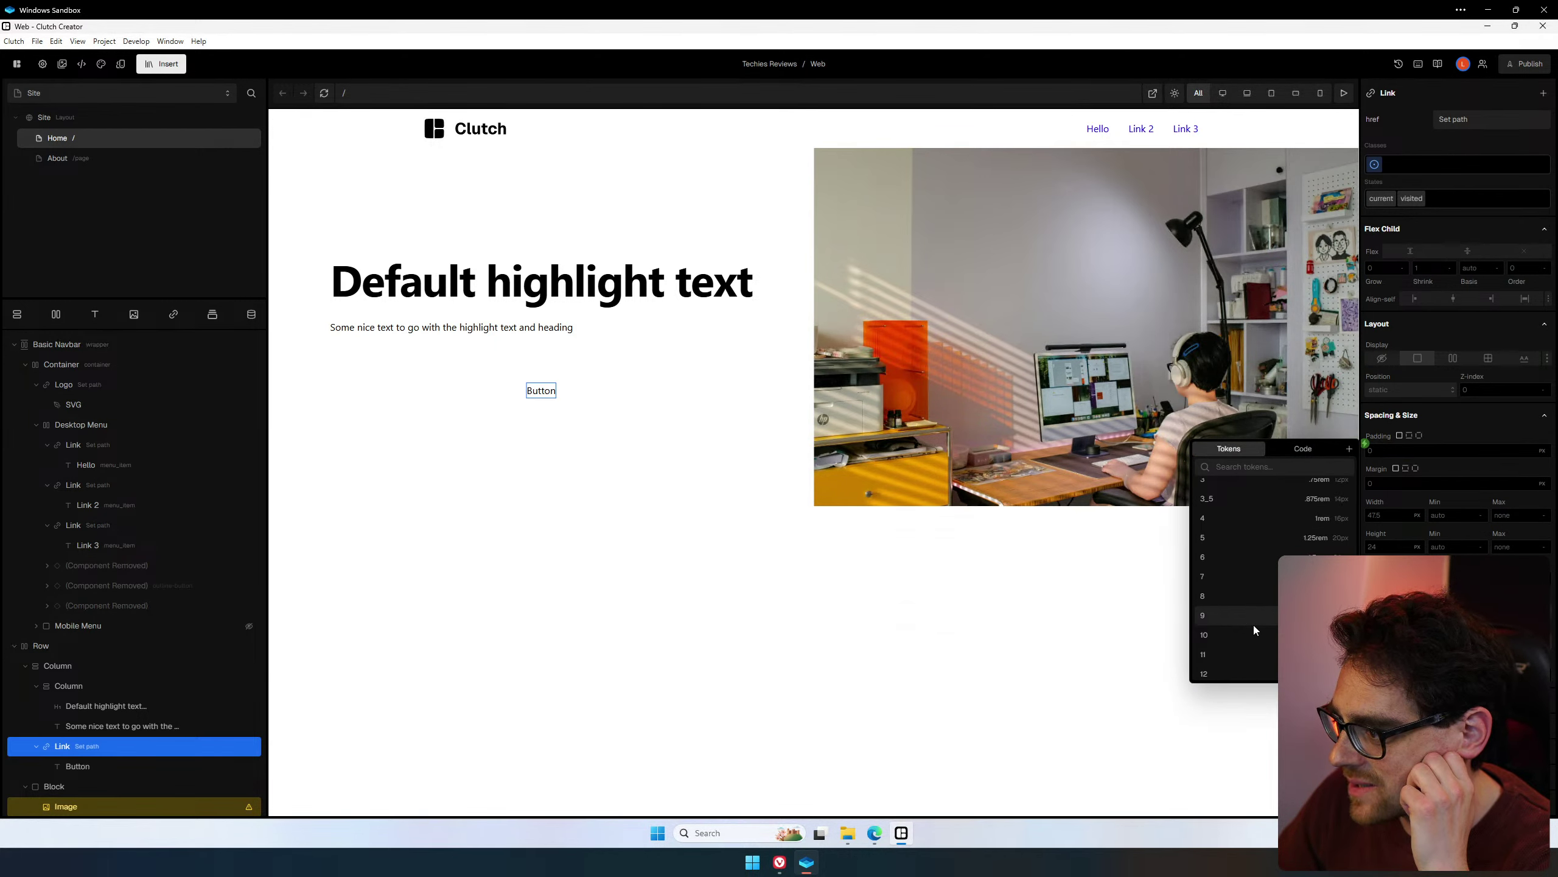
{"action": "left_click", "coordinate": [1261, 655]}
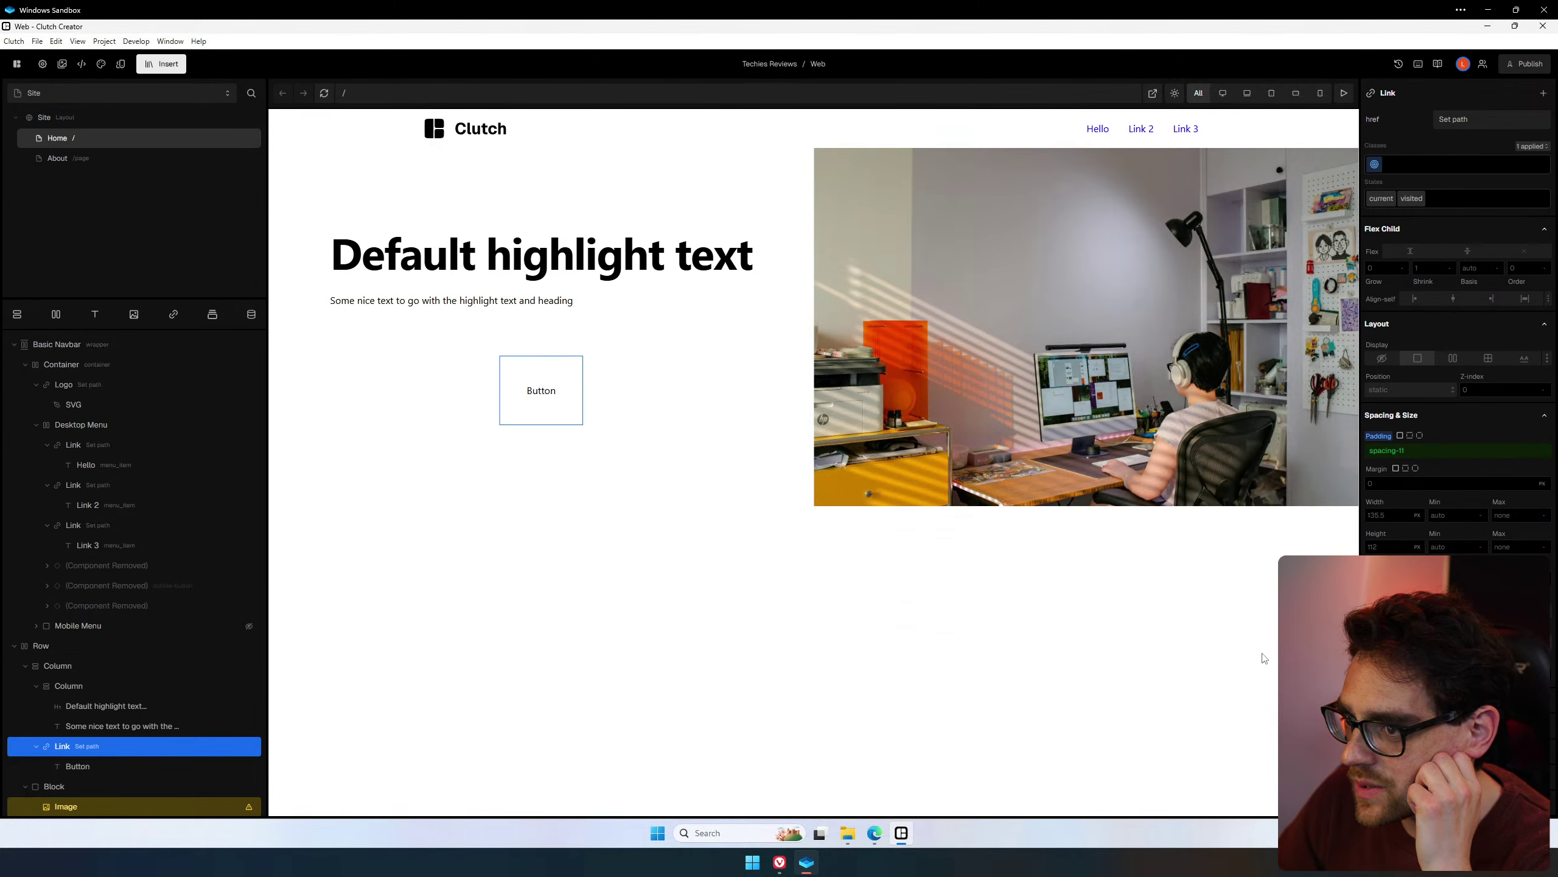
Try replacing the Link's padding token with a custom value of 2 rem and clear the padding.
{"action": "left_click", "coordinate": [1414, 453]}
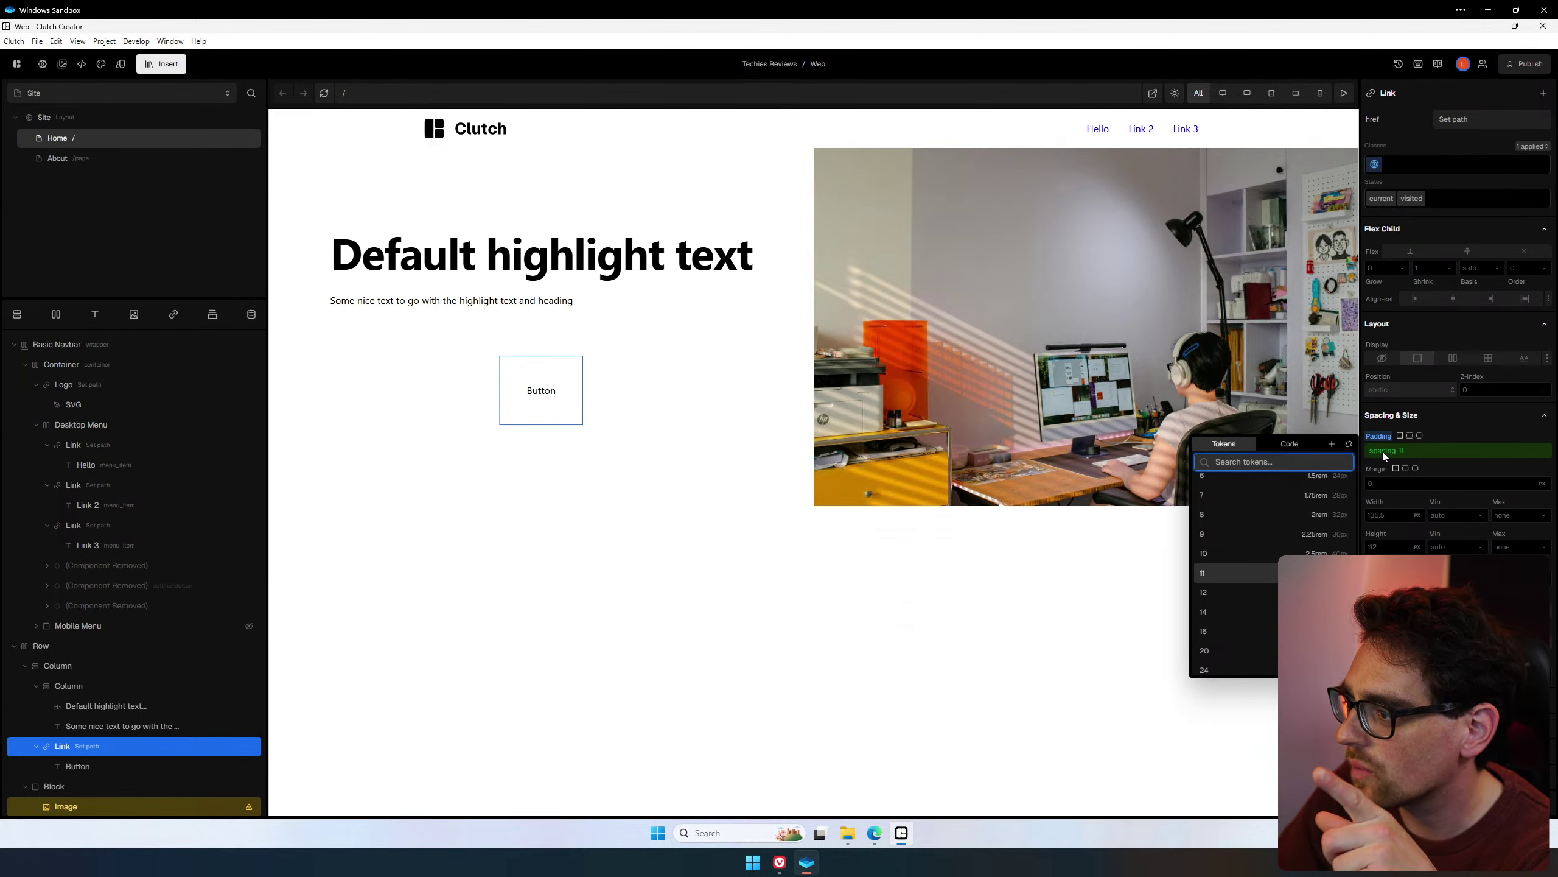
{"action": "left_click", "coordinate": [1384, 452]}
{"action": "left_click", "coordinate": [1390, 452]}
{"action": "left_click", "coordinate": [1390, 451]}
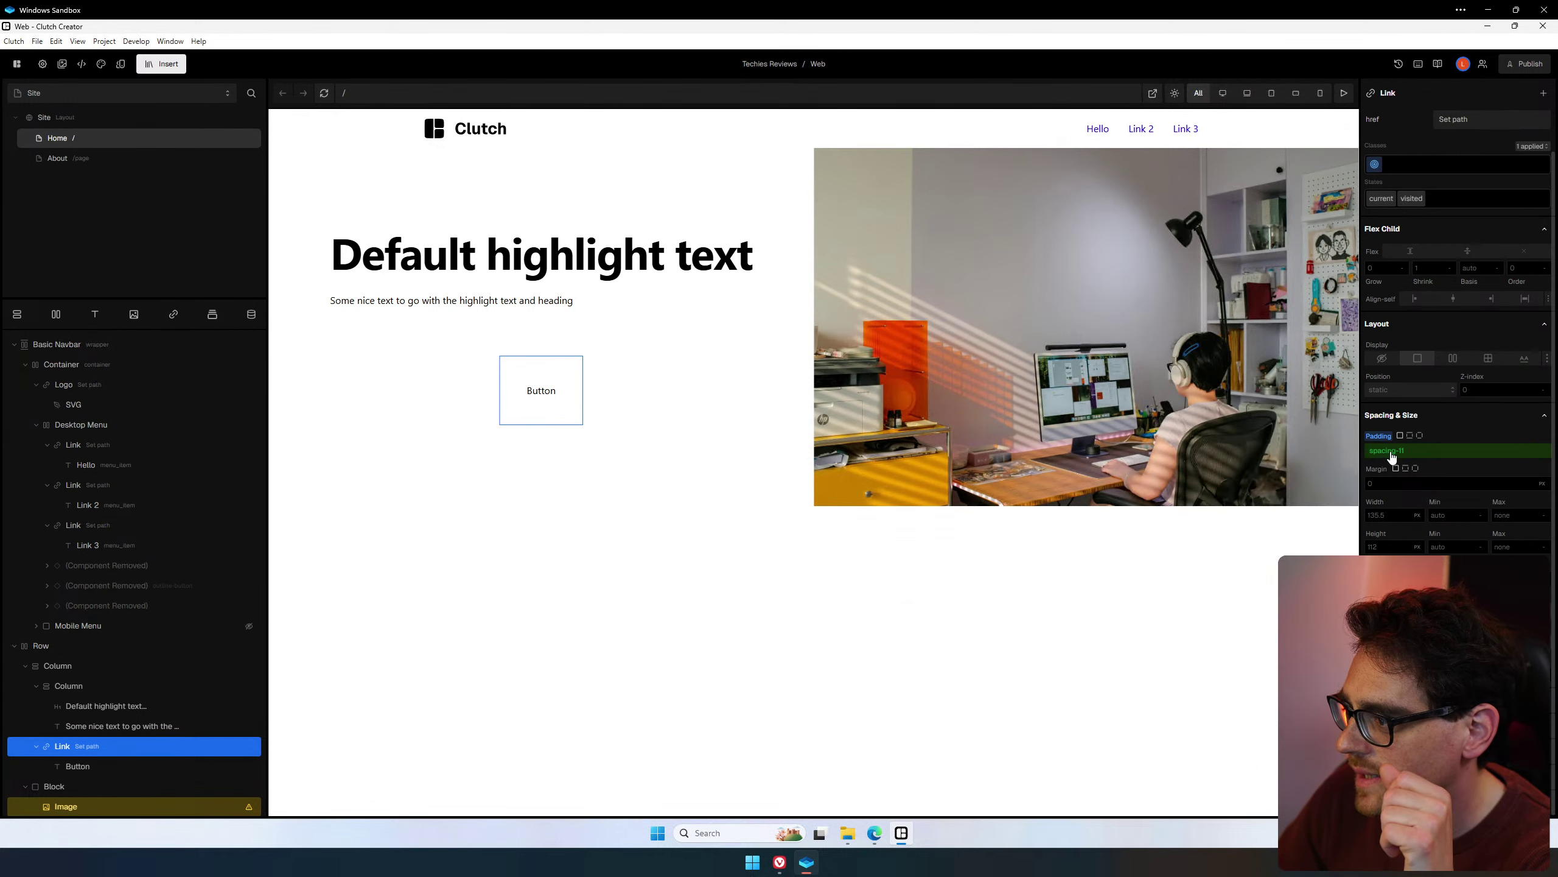
{"action": "left_click", "coordinate": [1390, 452]}
{"action": "scroll", "coordinate": [1302, 502], "scroll_direction": "up", "scroll_amount": 5}
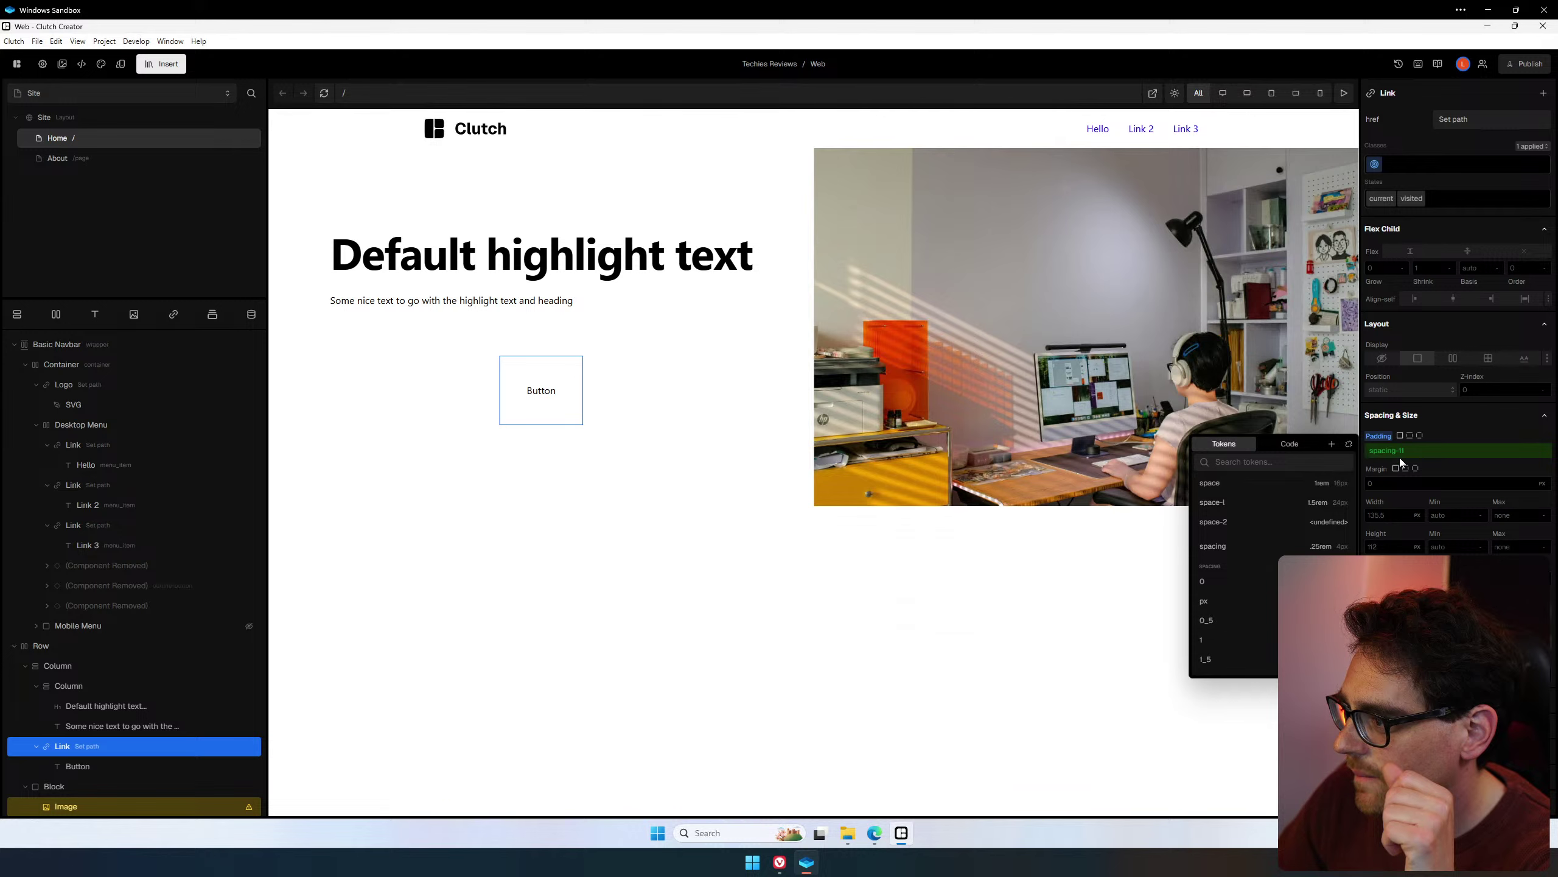
{"action": "left_click", "coordinate": [1363, 450]}
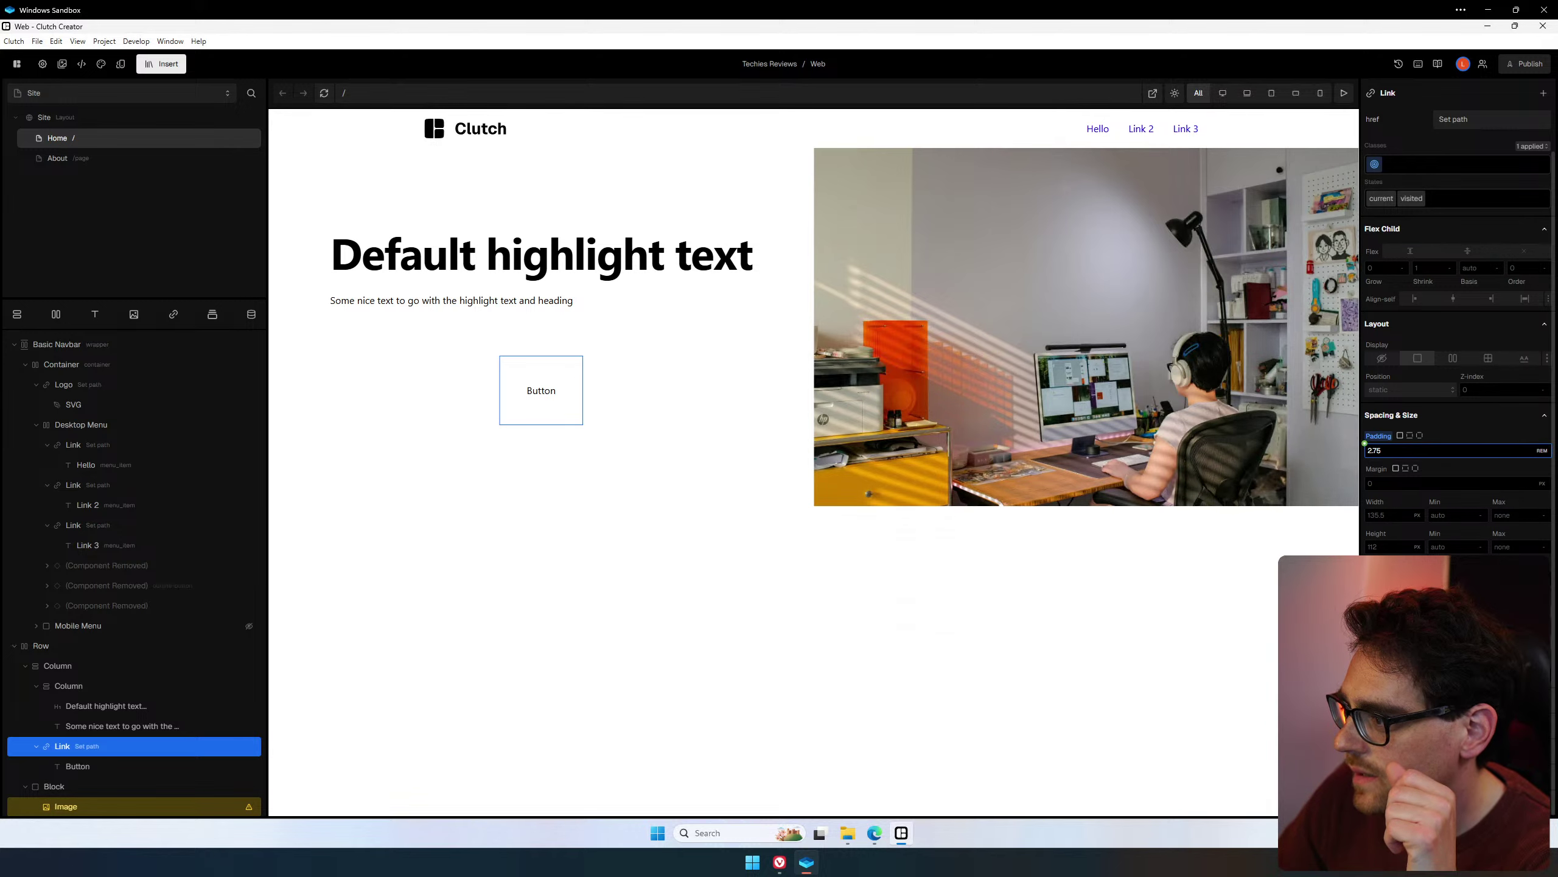
{"action": "left_click", "coordinate": [1399, 451]}
{"action": "double_click", "coordinate": [1388, 451]}
{"action": "key", "text": "BackSpace"}
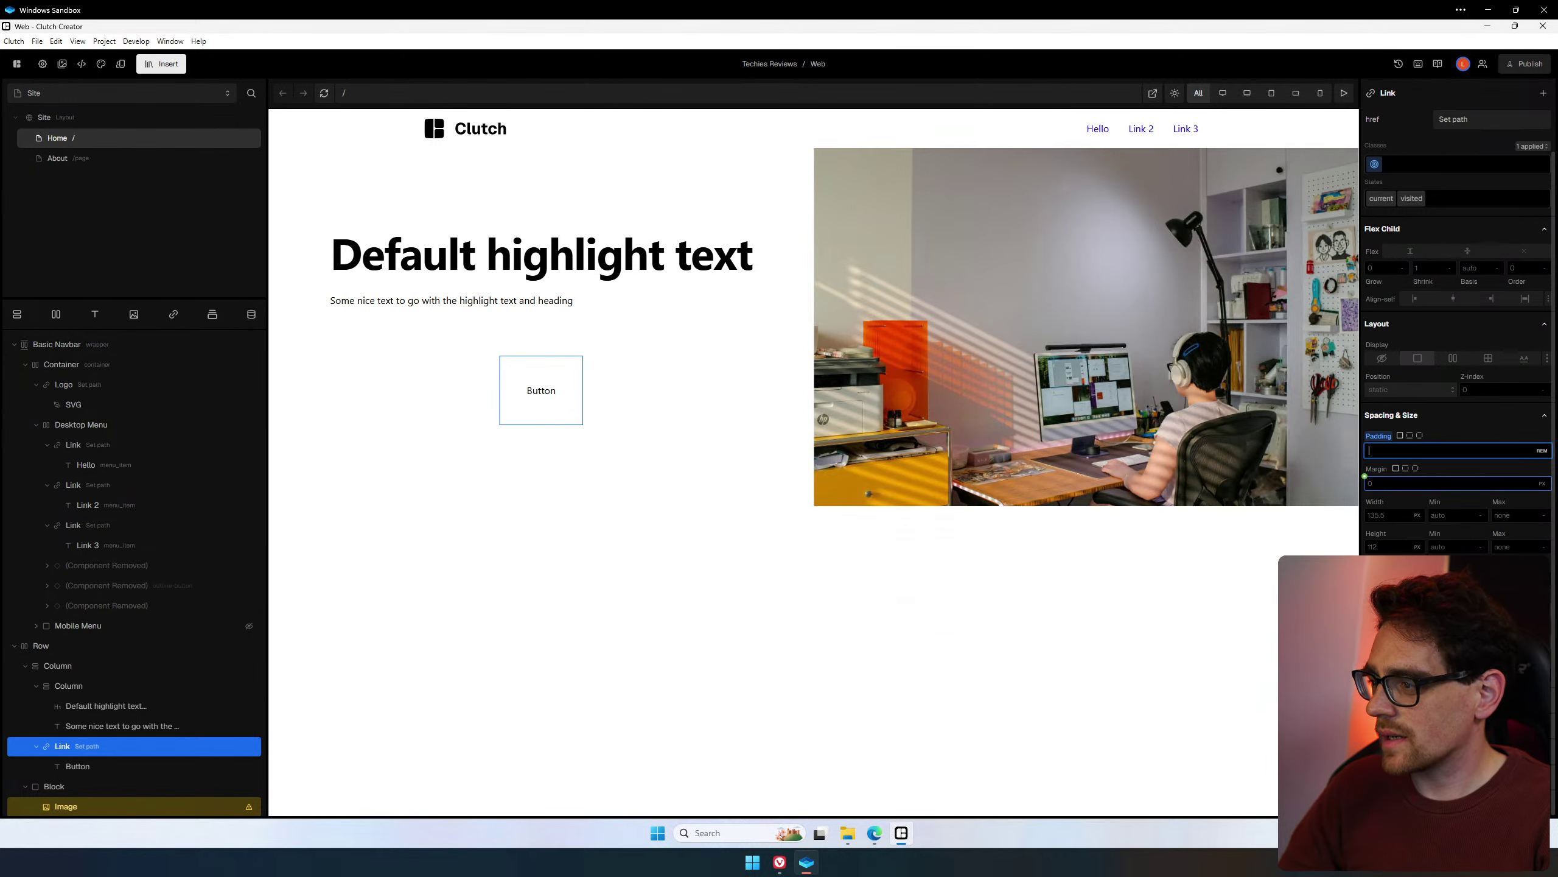
{"action": "type", "text": "2"}
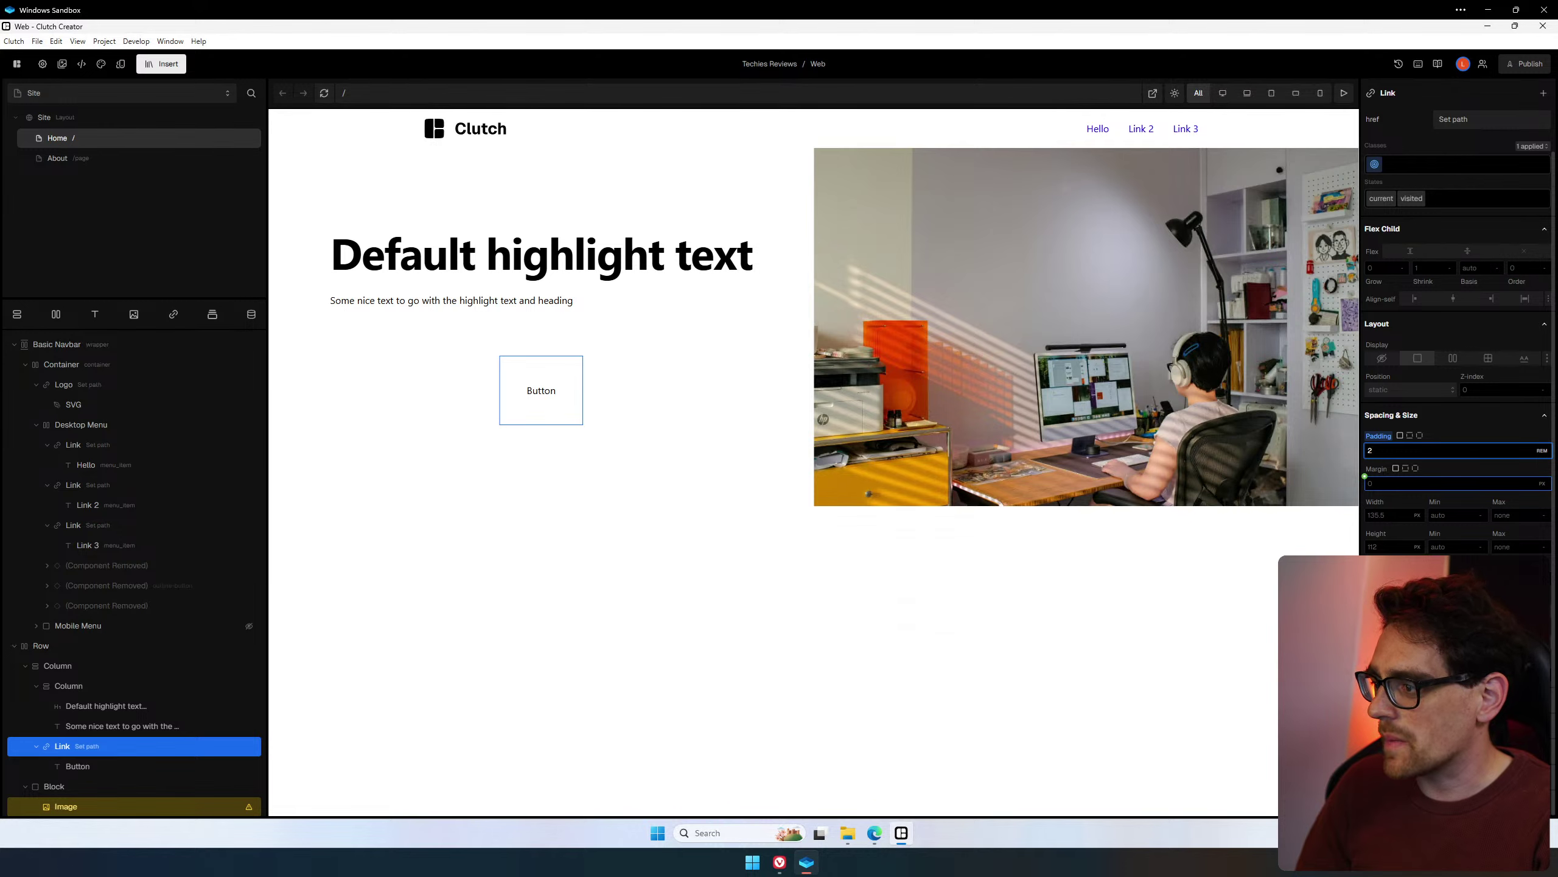
{"action": "right_click", "coordinate": [1378, 436]}
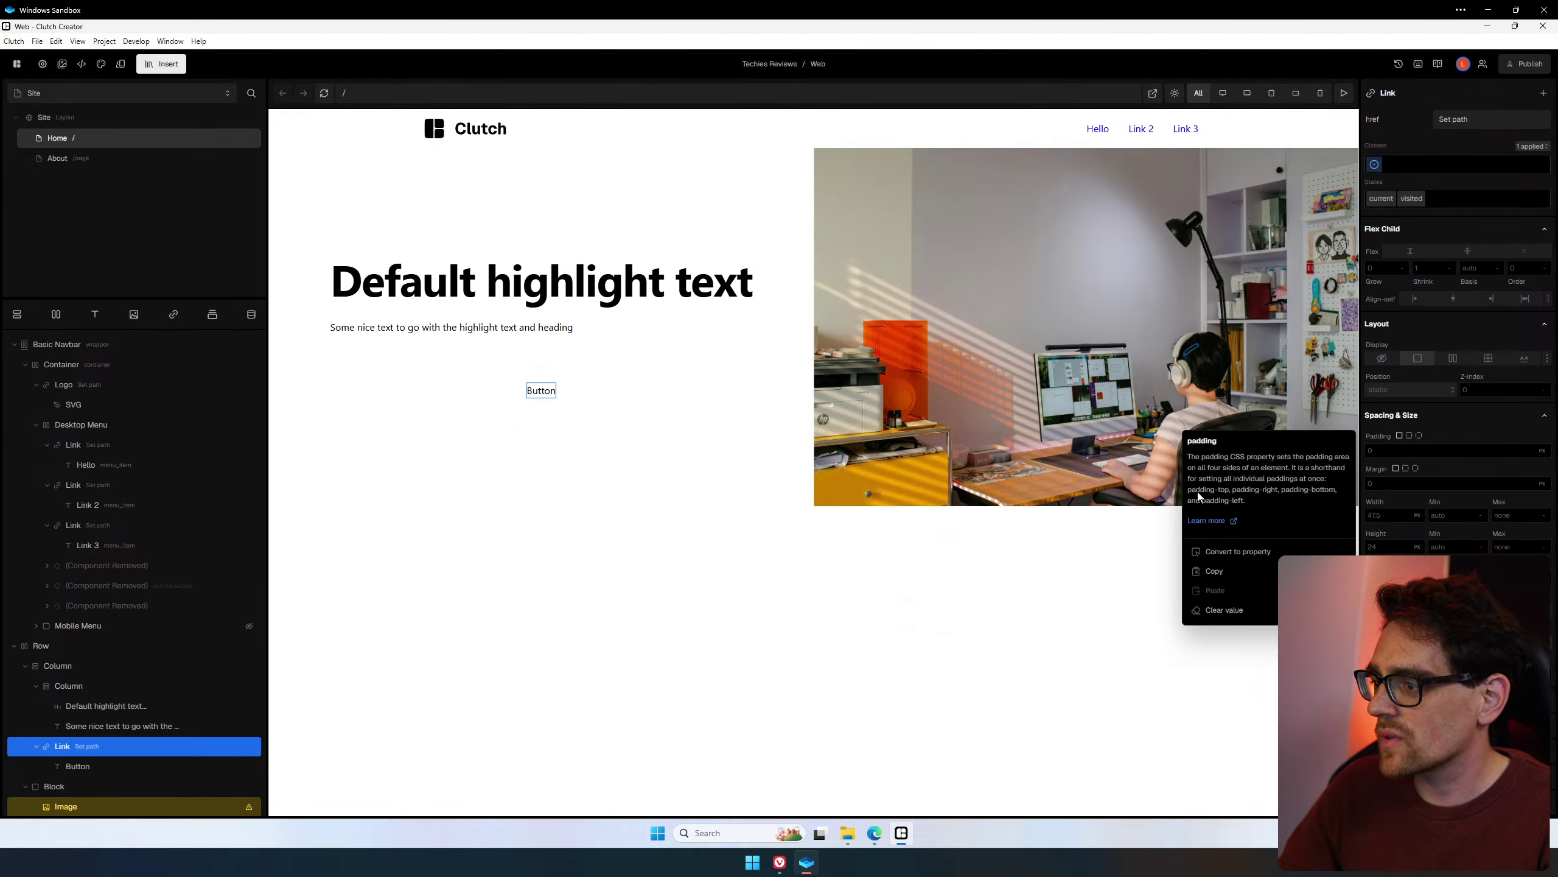
{"action": "left_click", "coordinate": [1428, 433]}
Switch the Link's padding to individual sides, with 1.5em at the top and 2em on the right.
{"action": "left_click", "coordinate": [1410, 436]}
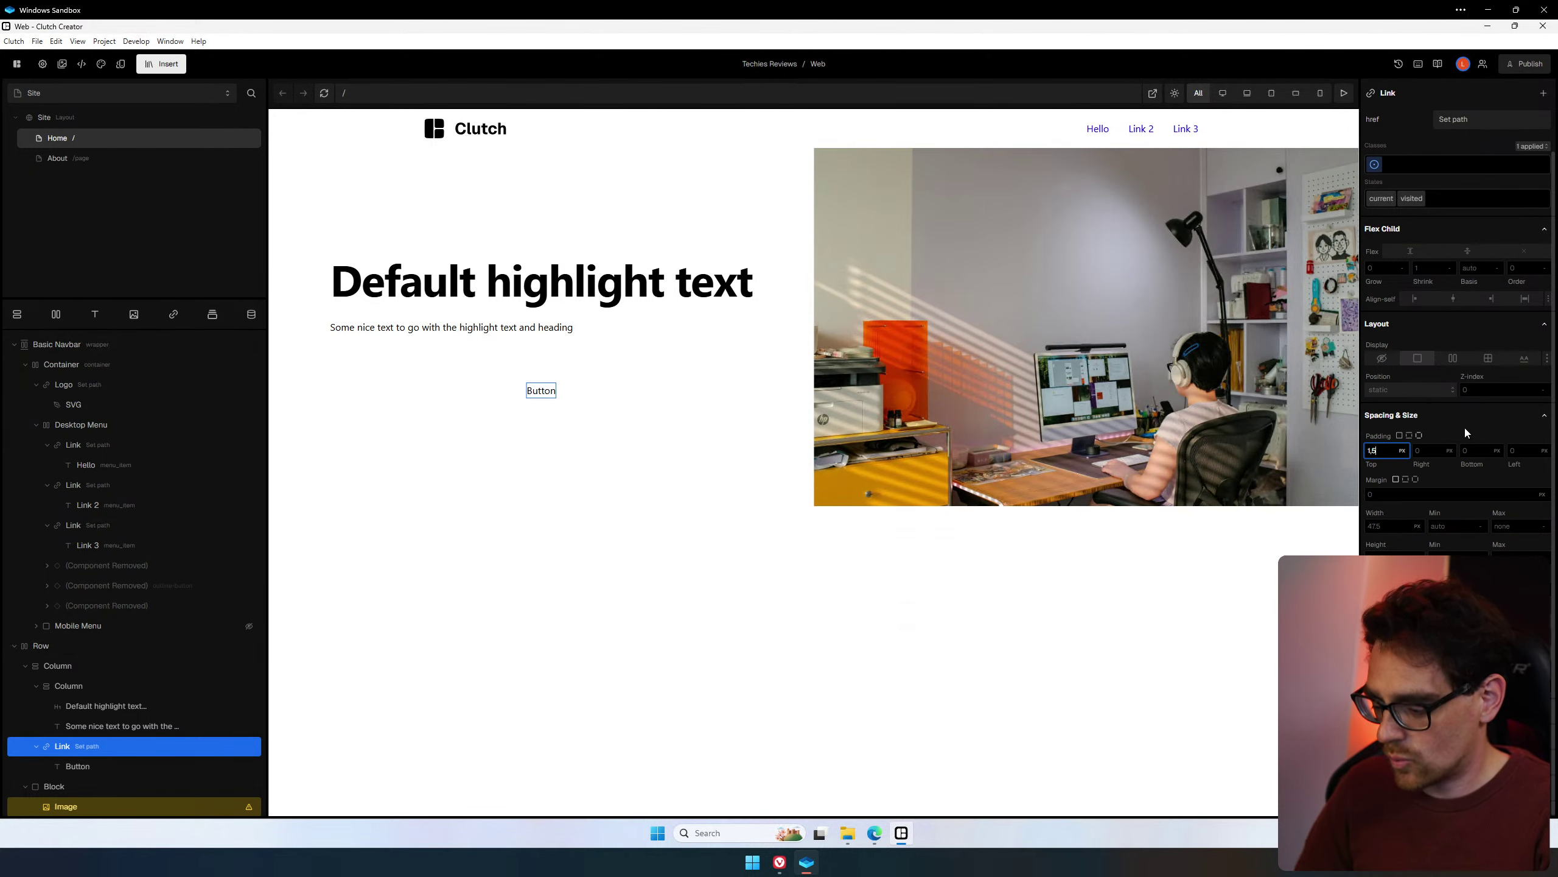
{"action": "type", "text": "em"}
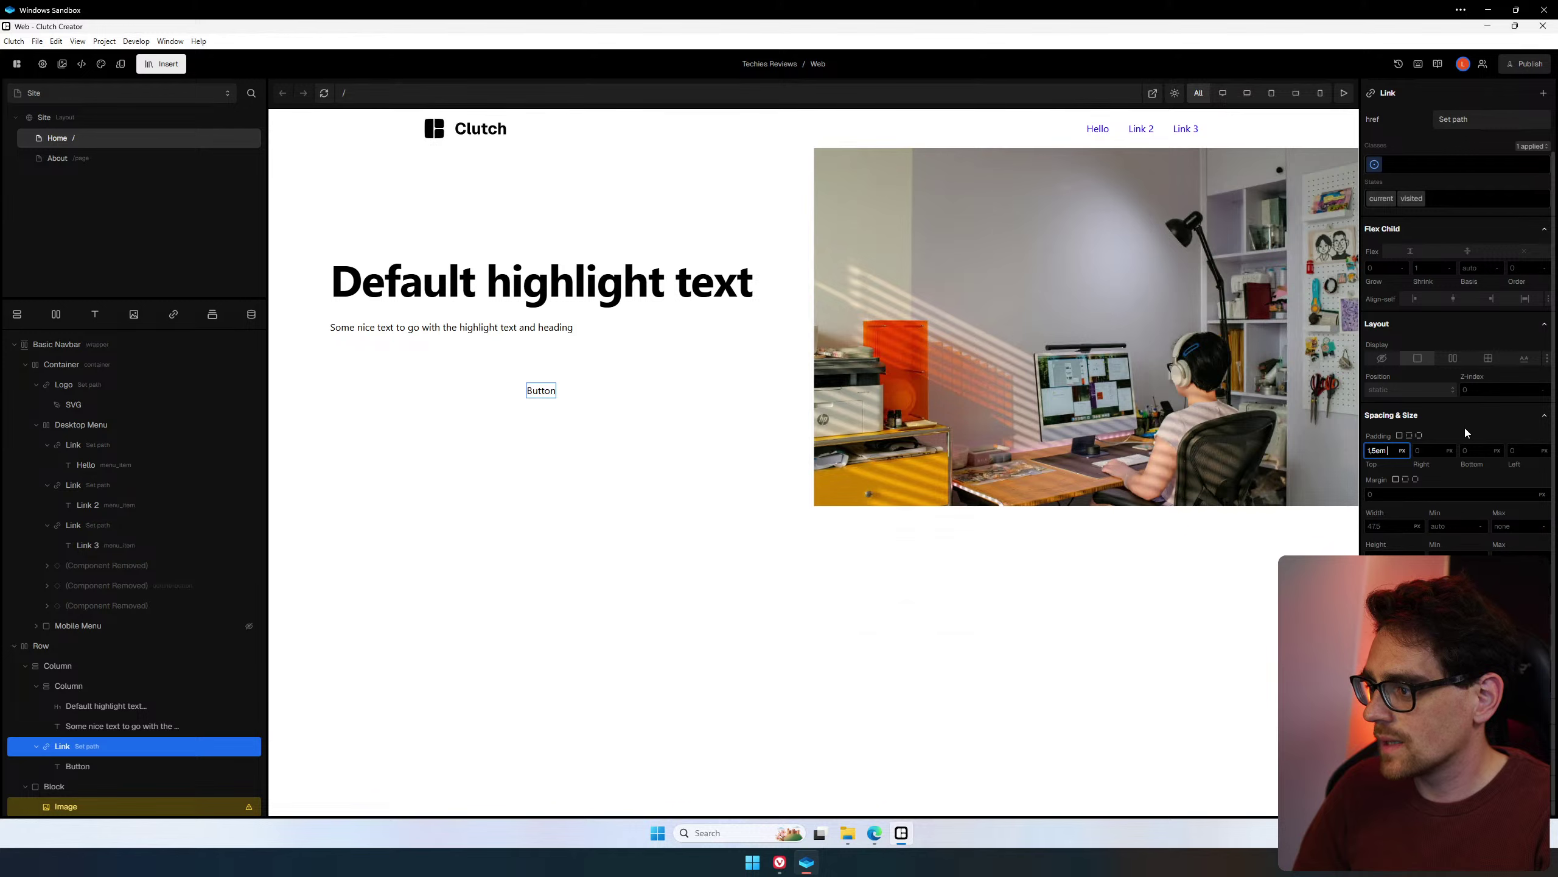
{"action": "key", "text": "Return"}
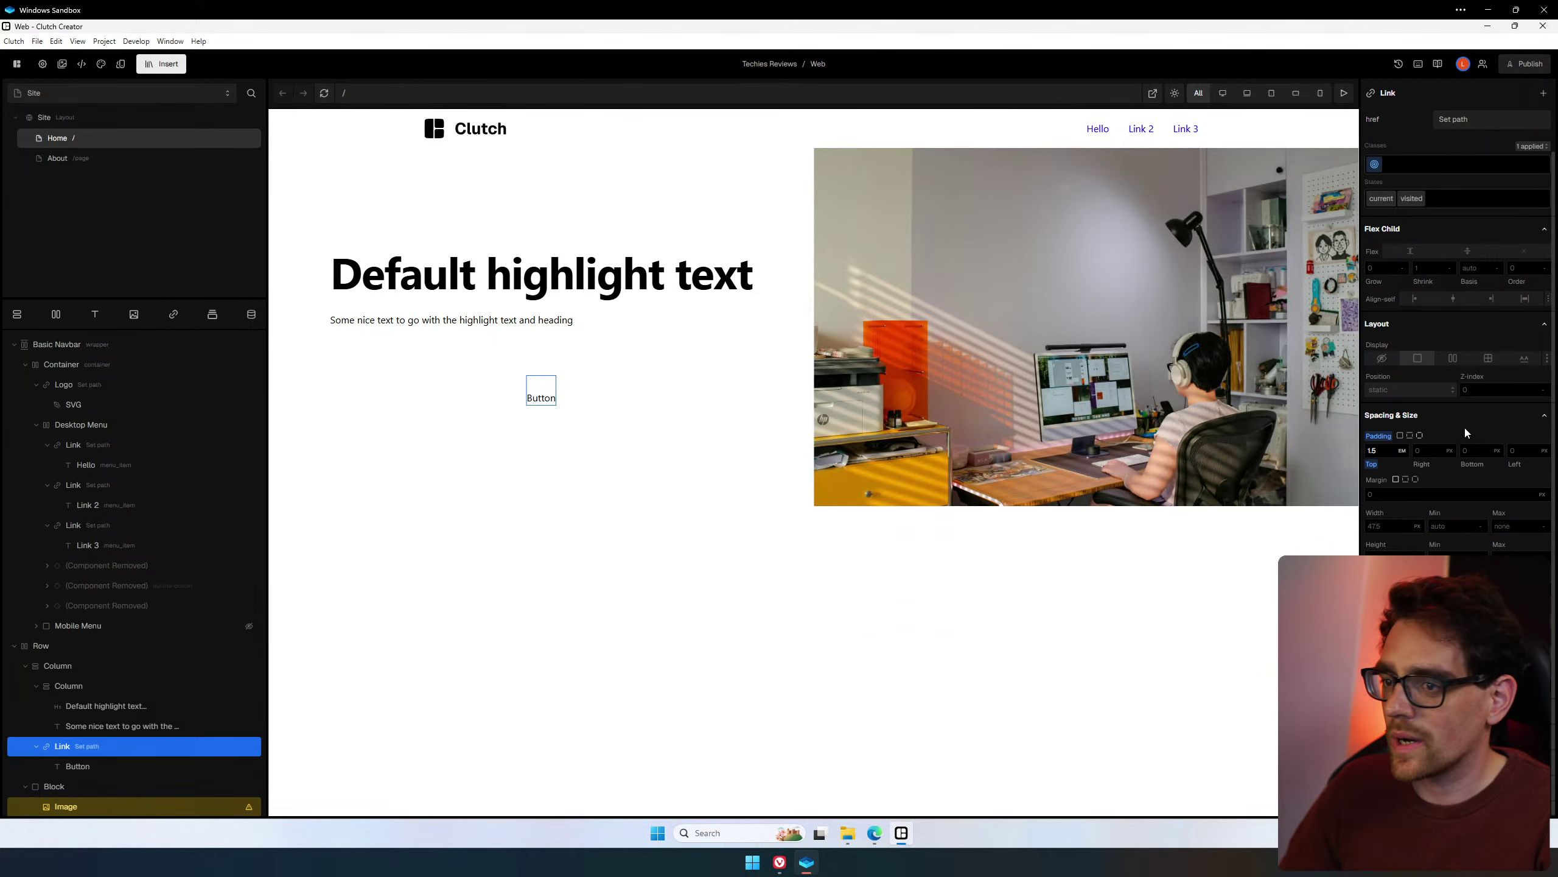
{"action": "left_click", "coordinate": [1430, 450]}
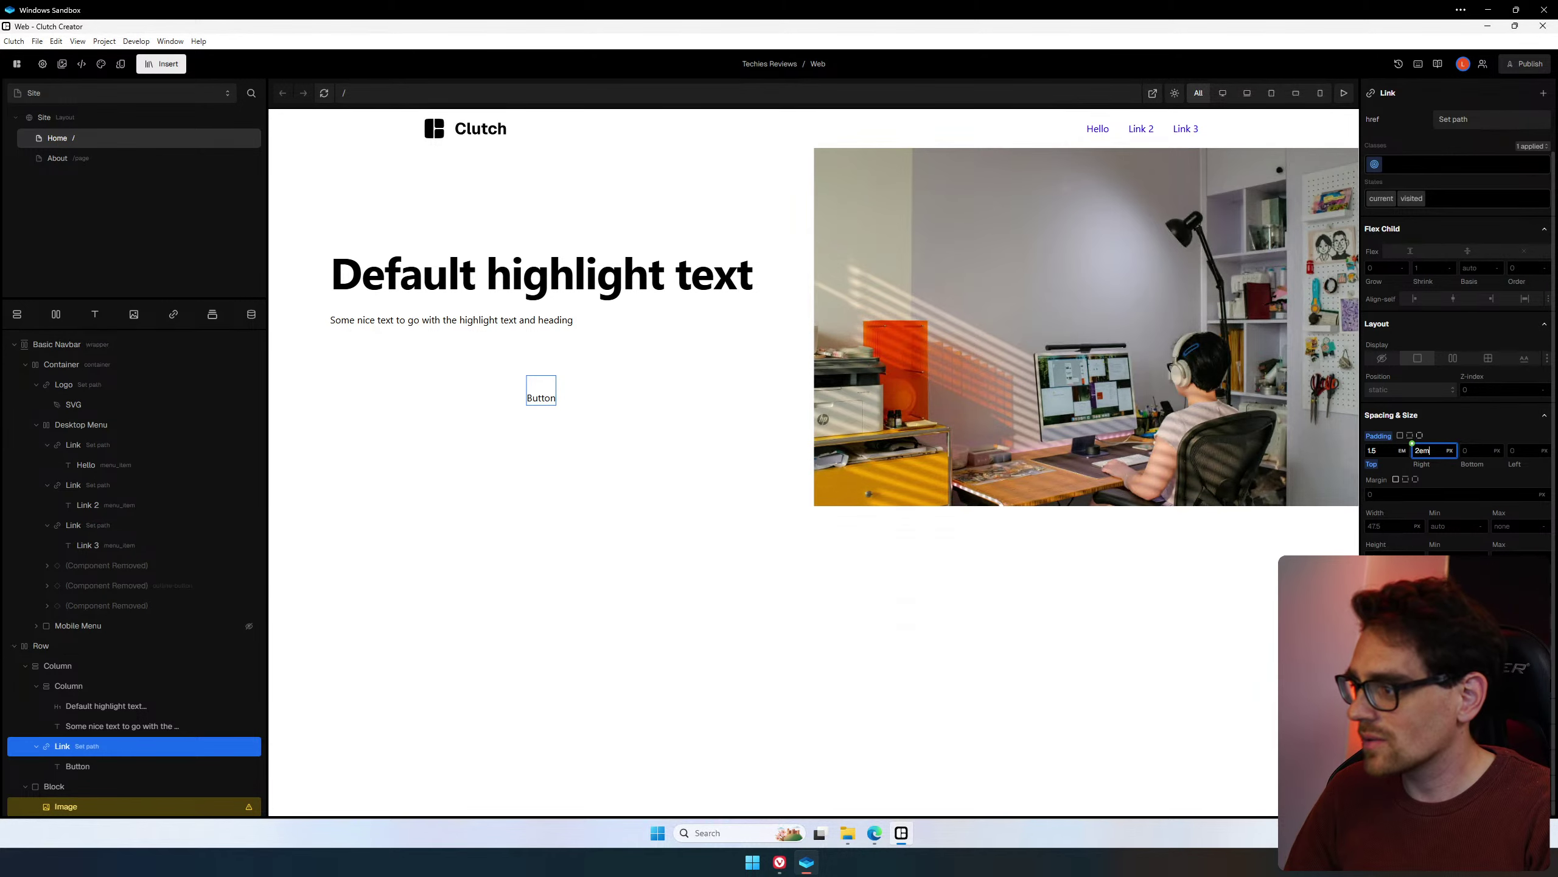
{"action": "key", "text": "Return"}
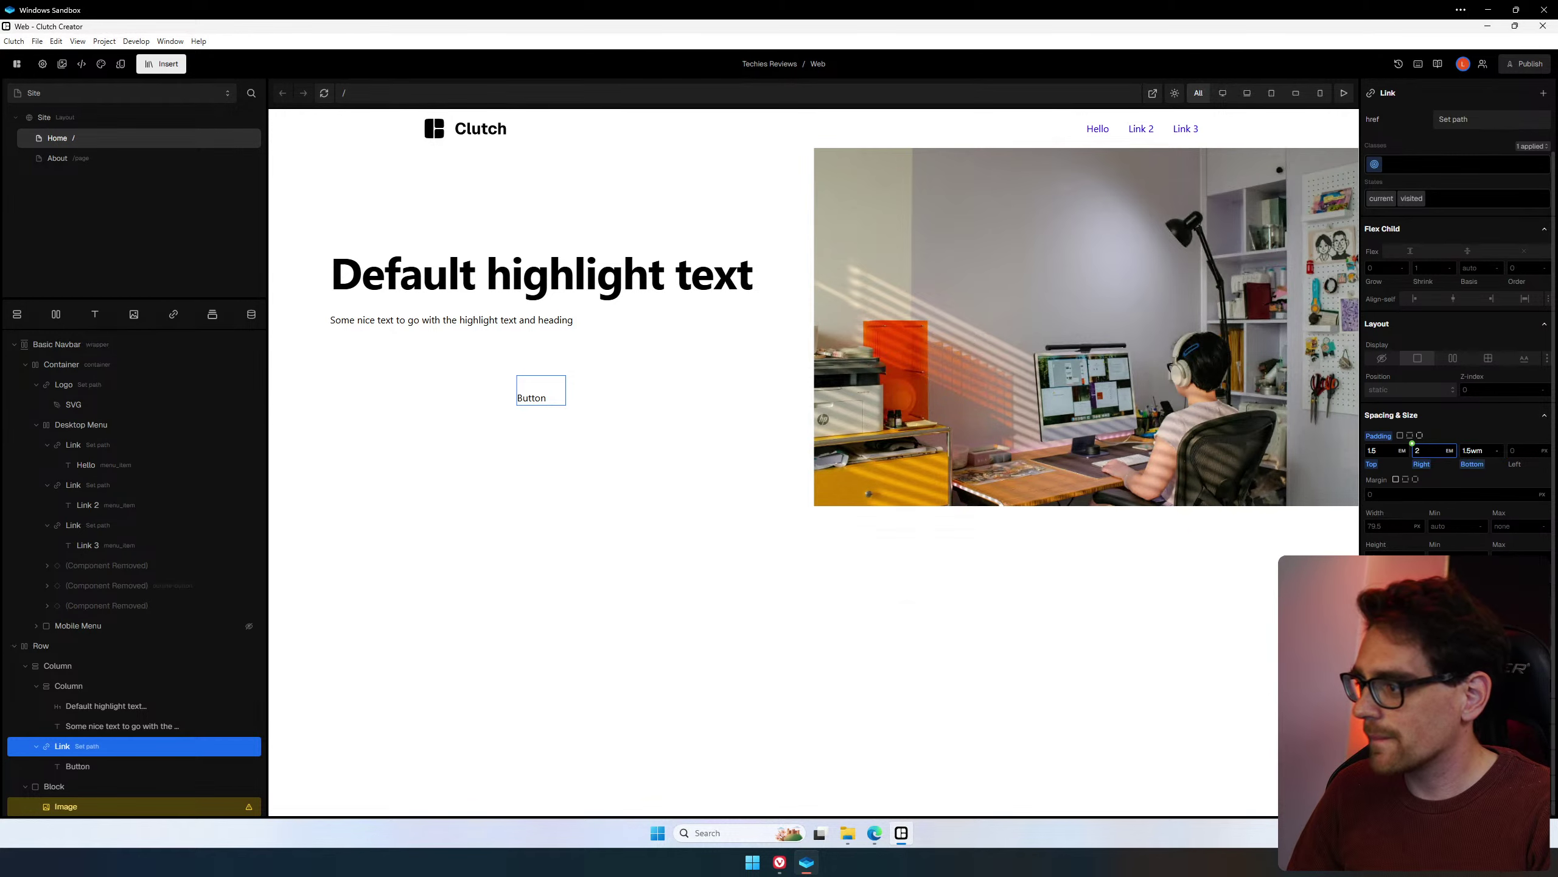
Set the Link's padding to 1.5em at the bottom and 2em on the left.
{"action": "left_click", "coordinate": [1483, 451]}
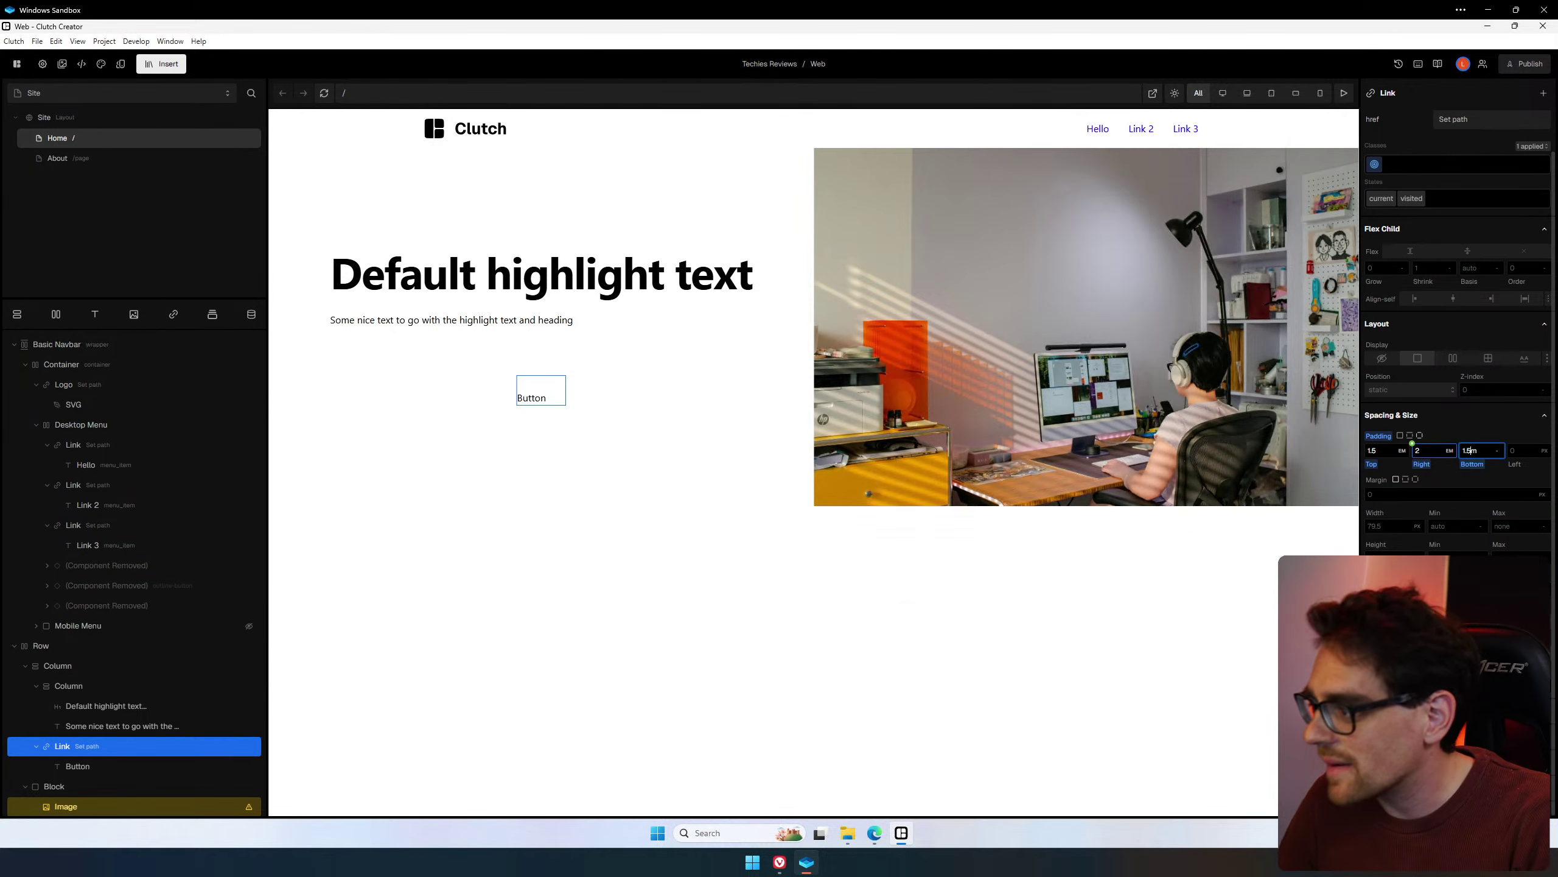
{"action": "type", "text": "e"}
{"action": "key", "text": "Return"}
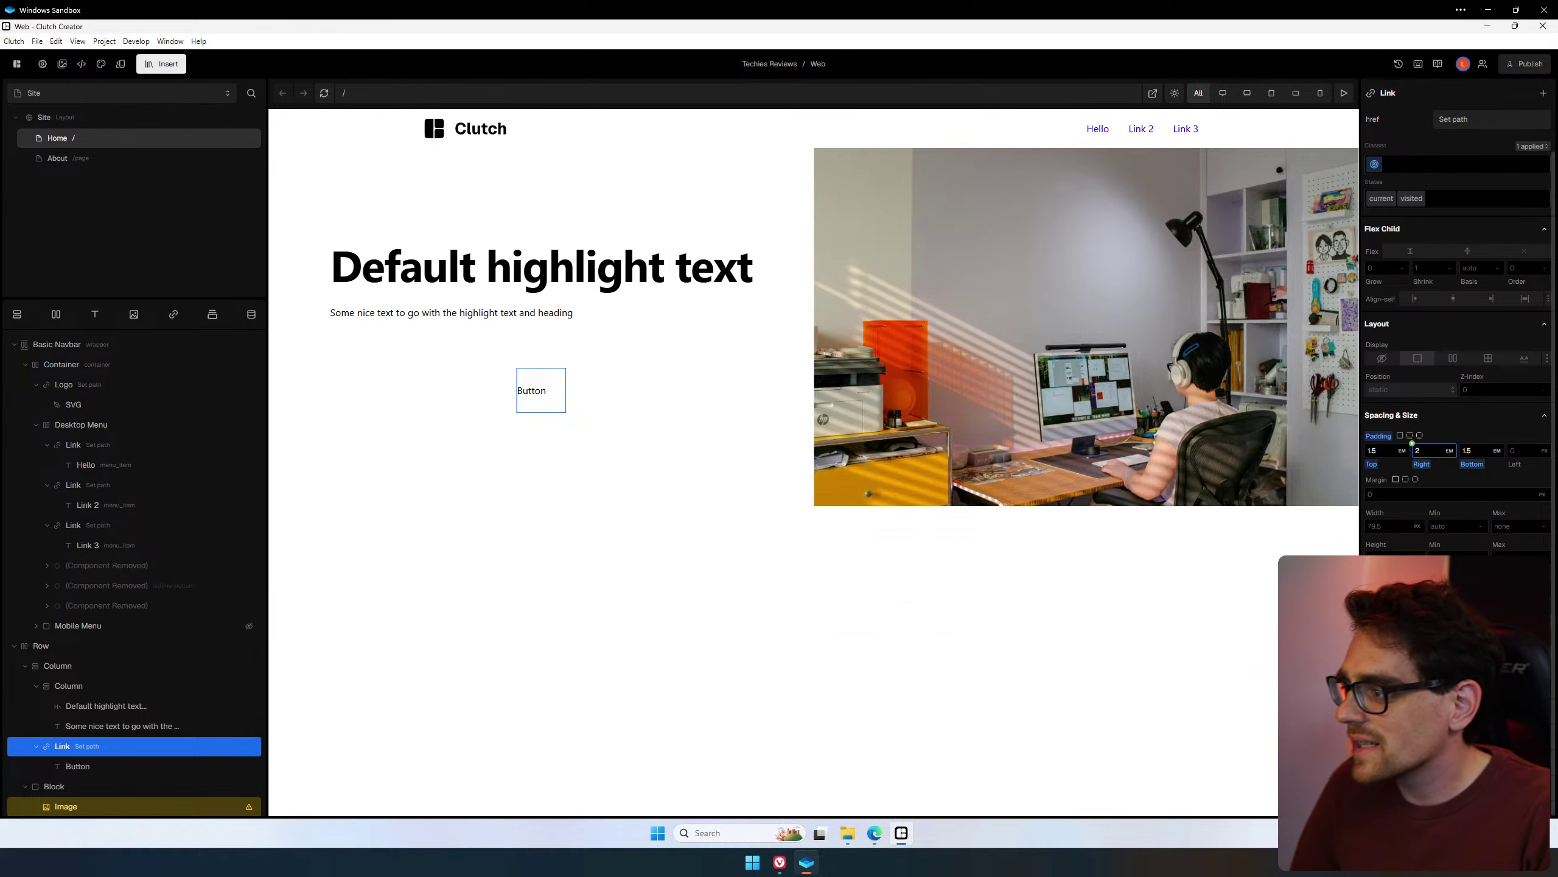
{"action": "left_click", "coordinate": [1527, 451]}
{"action": "type", "text": "2em"}
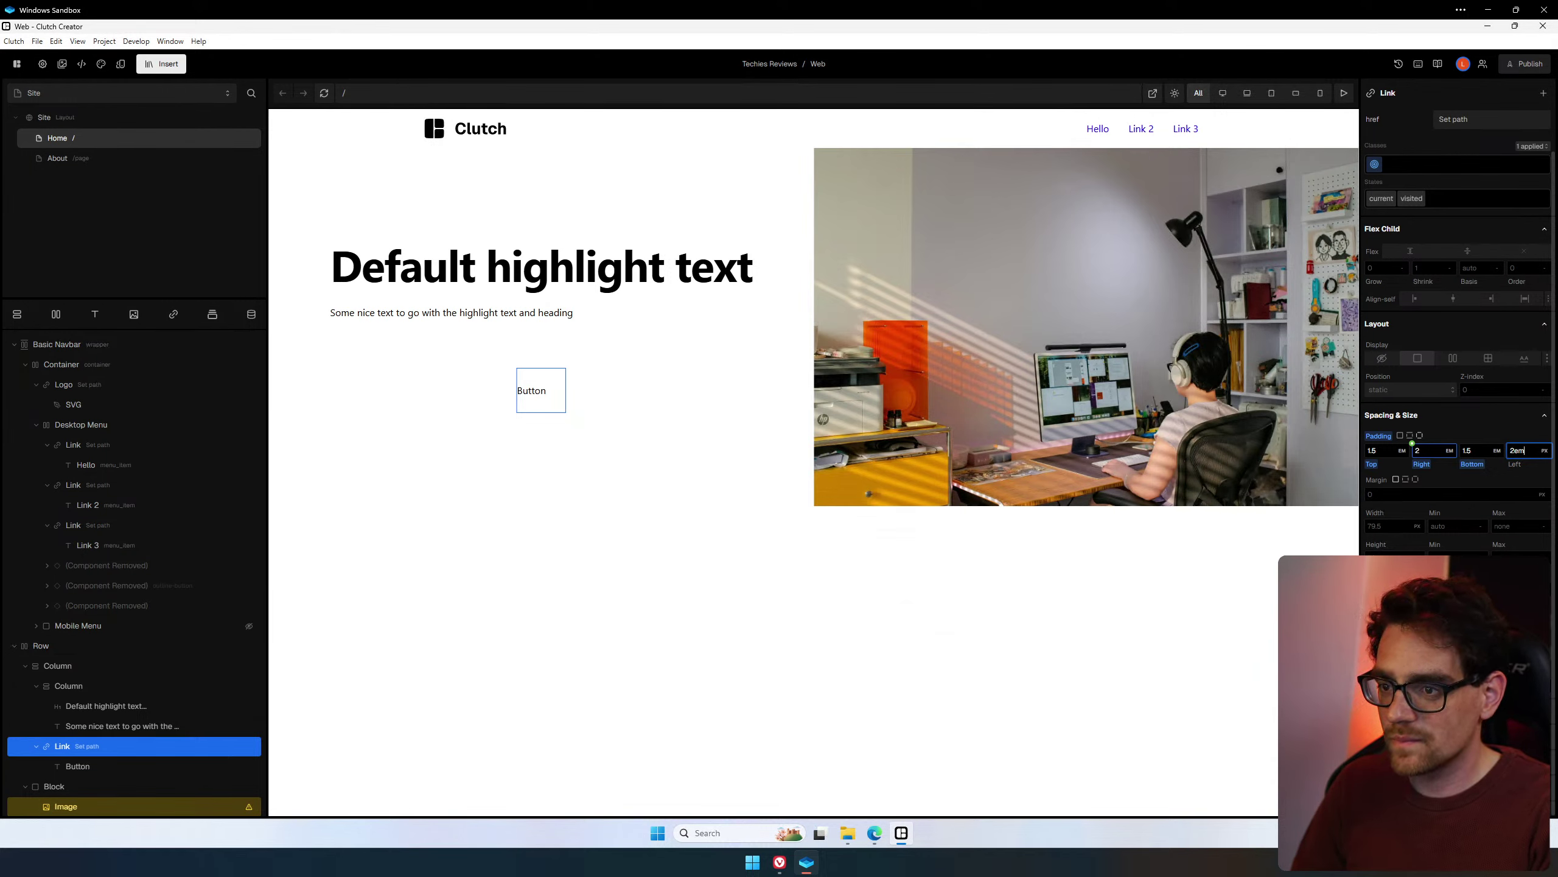
{"action": "key", "text": "Return"}
Give the Link around the Button text a black background.
{"action": "scroll", "coordinate": [1481, 474], "scroll_direction": "down", "scroll_amount": 1}
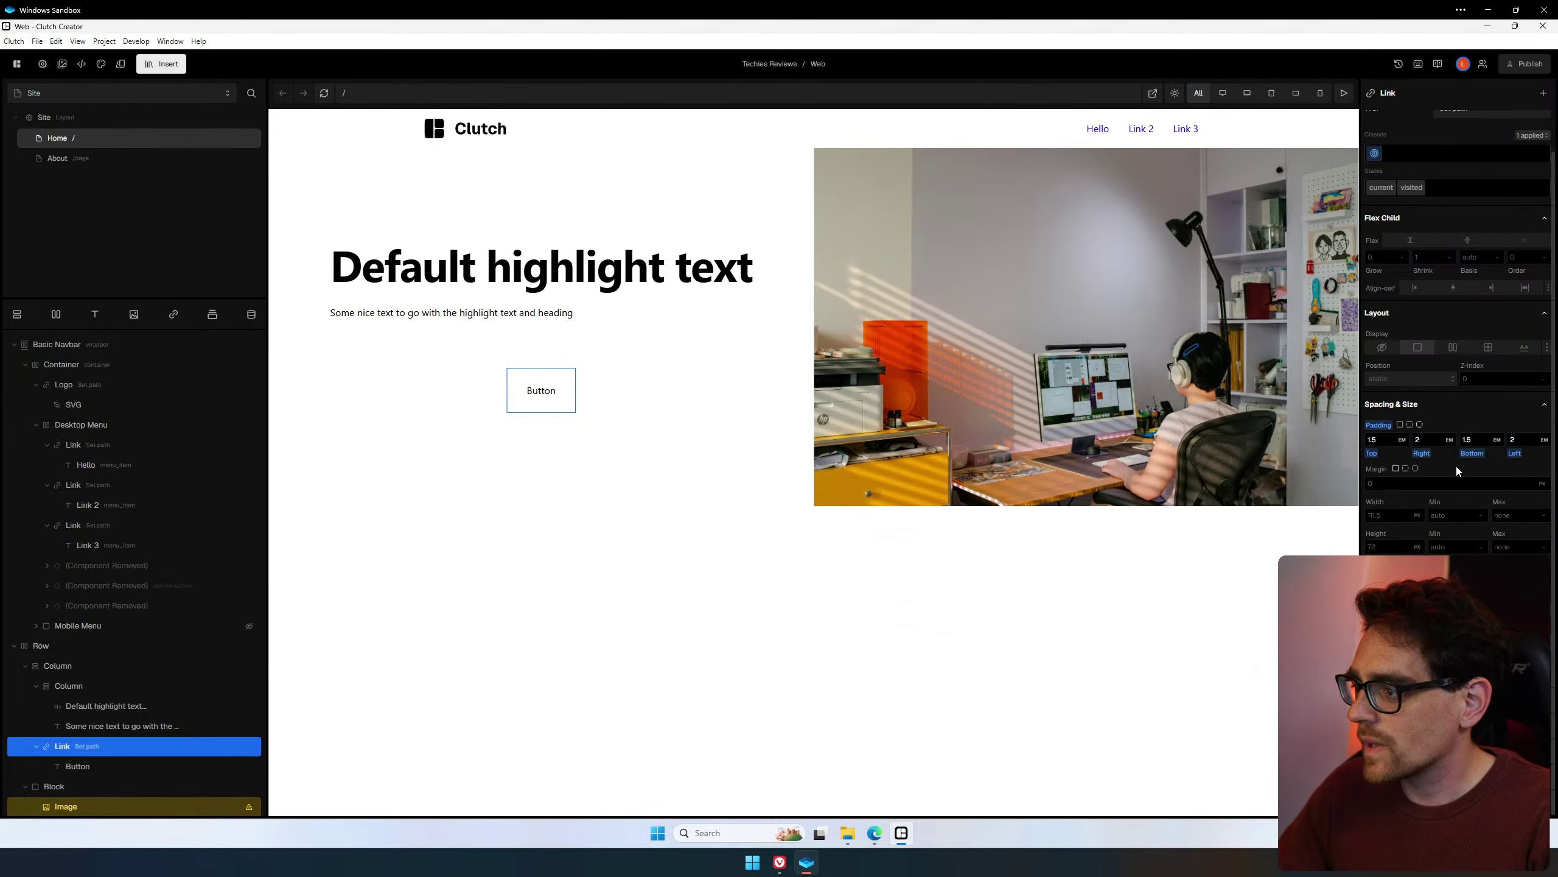
{"action": "left_click", "coordinate": [1517, 484]}
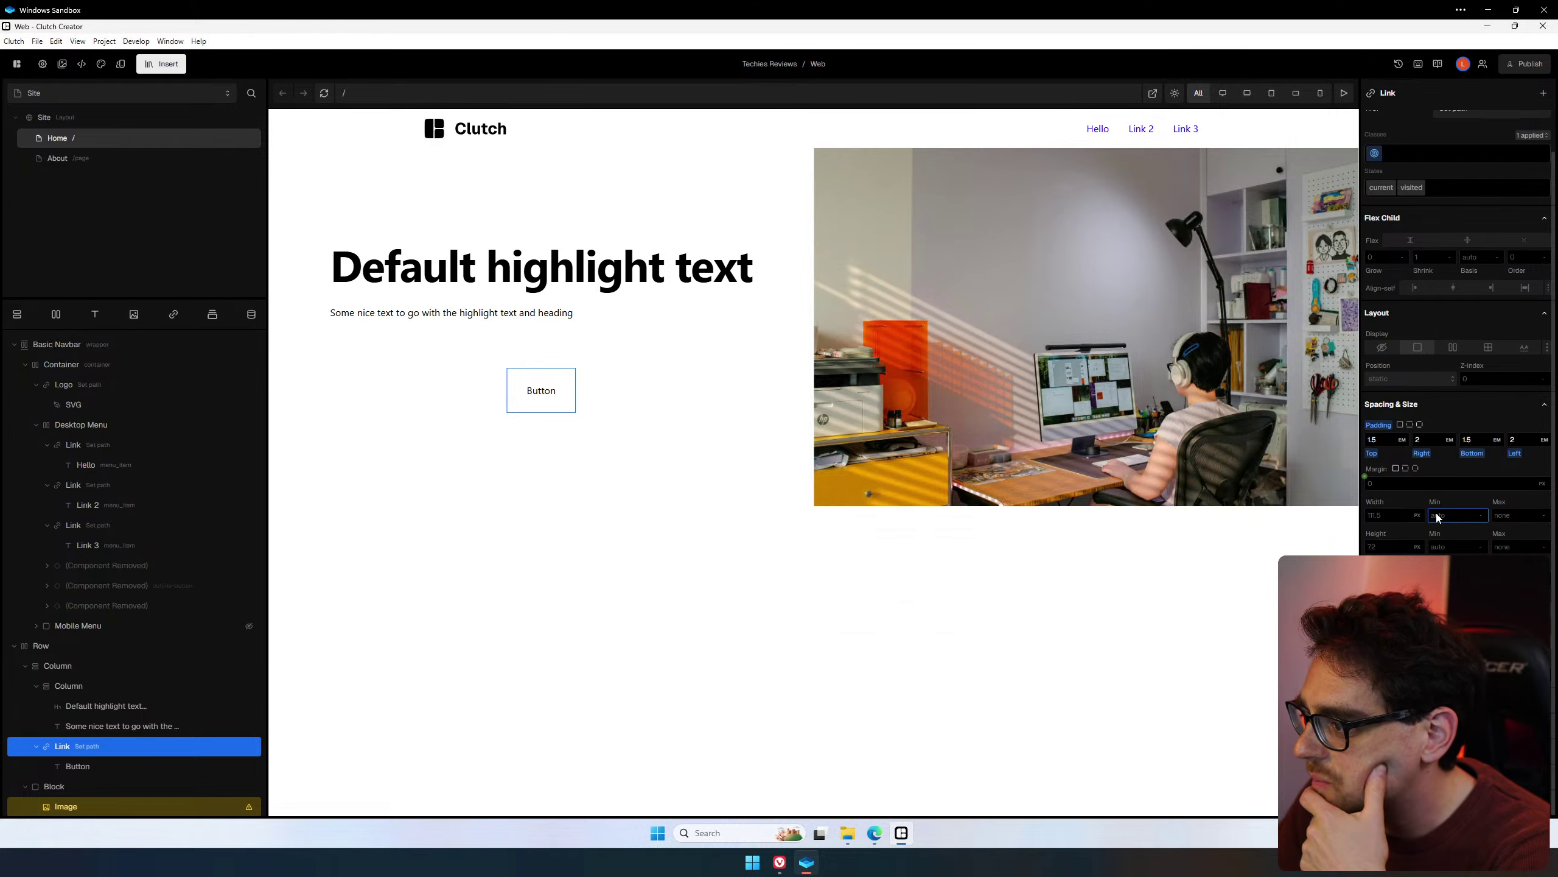
{"action": "scroll", "coordinate": [1420, 448], "scroll_direction": "up", "scroll_amount": 2}
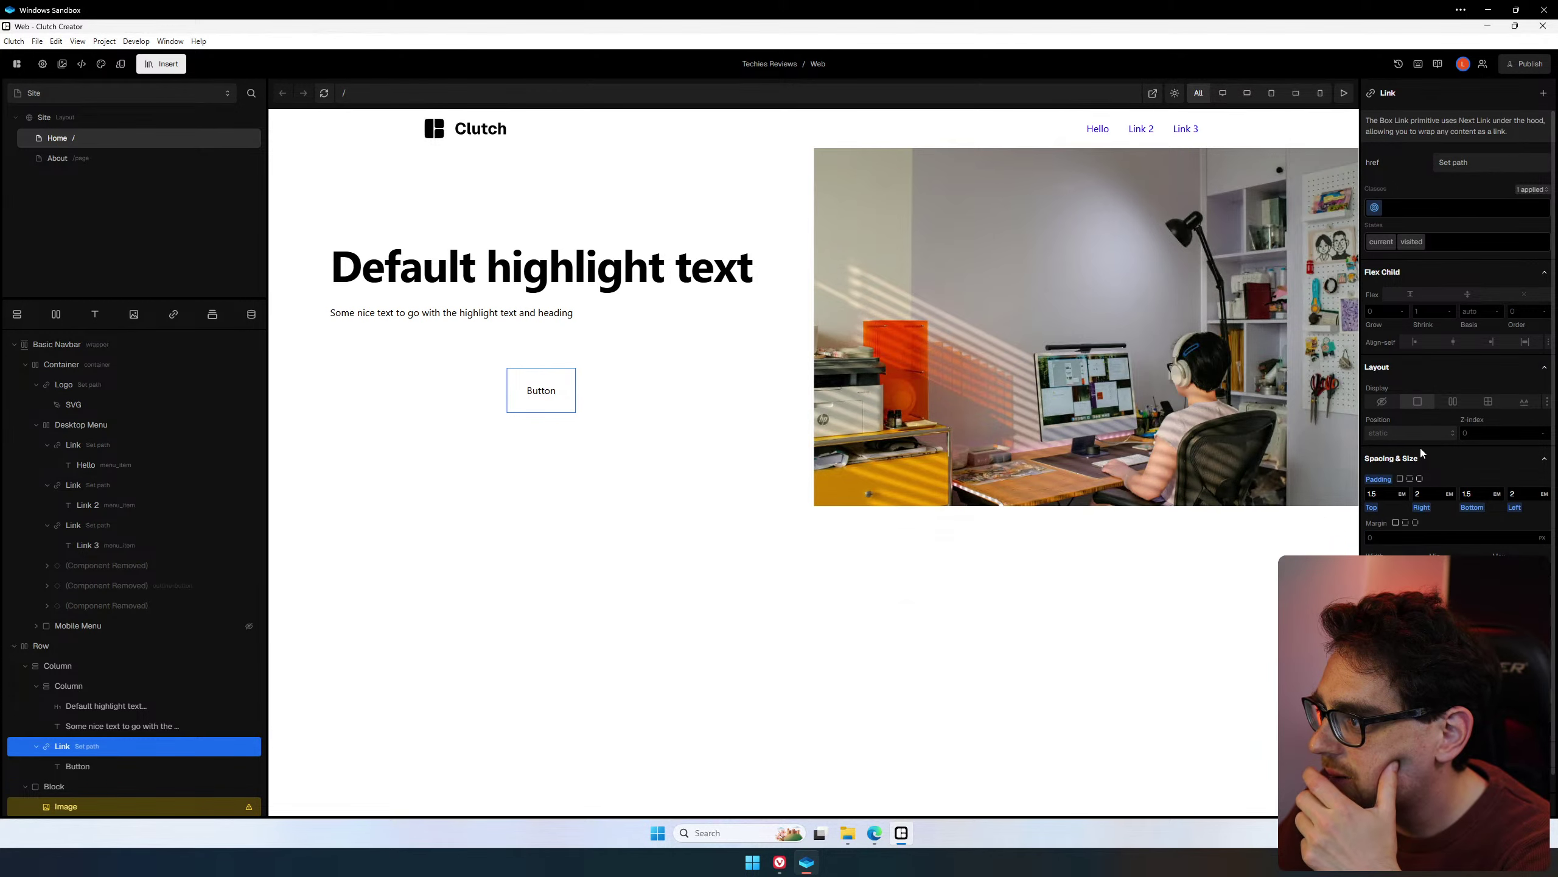
{"action": "scroll", "coordinate": [1420, 448], "scroll_direction": "down", "scroll_amount": 2}
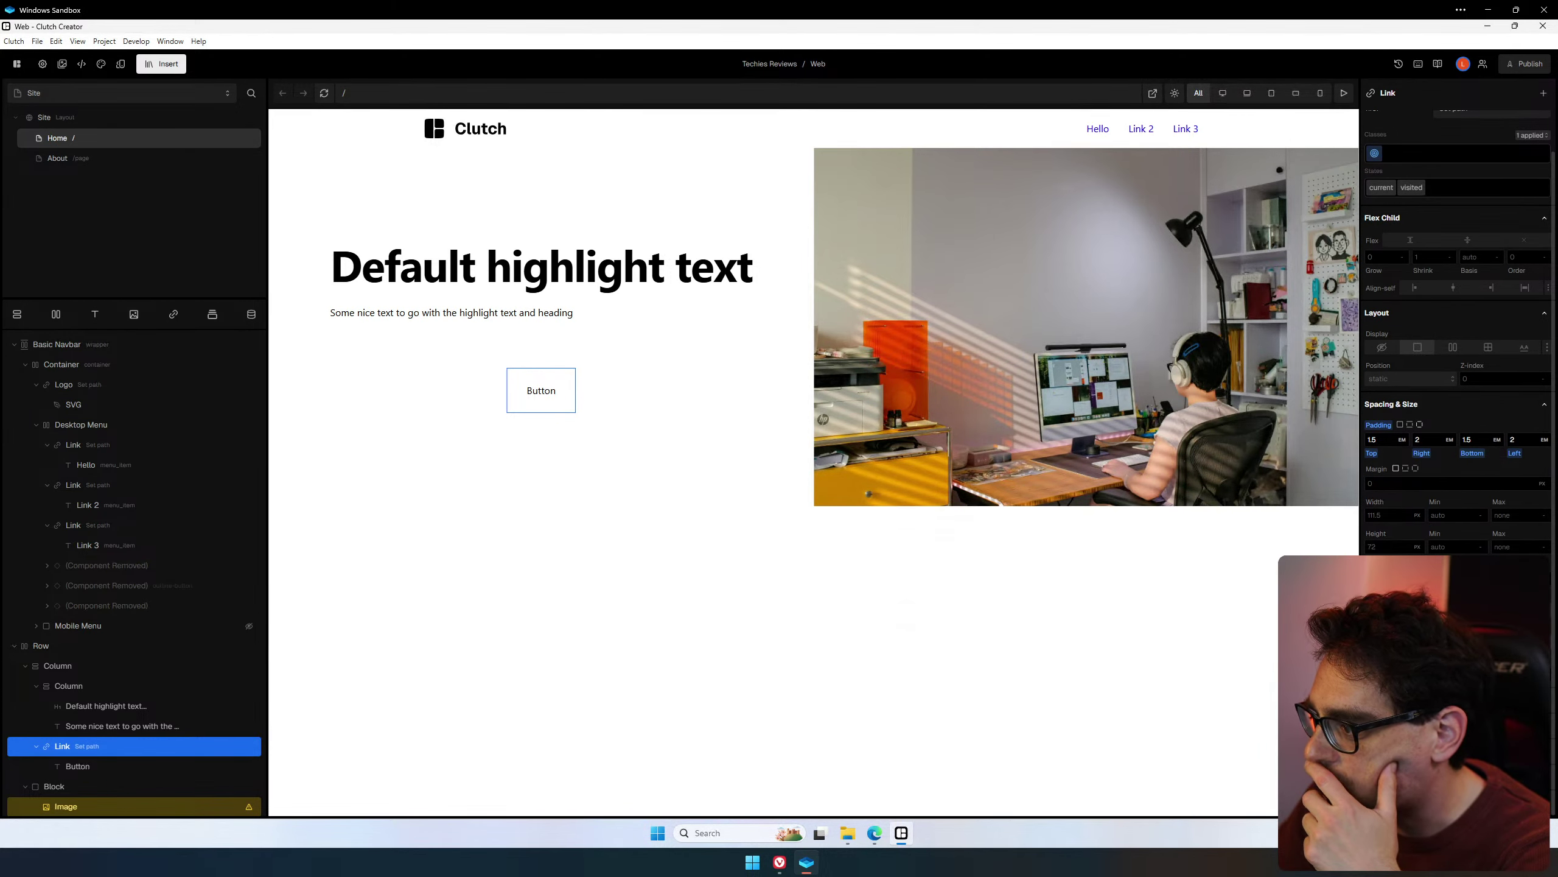
{"action": "scroll", "coordinate": [1420, 449], "scroll_direction": "down", "scroll_amount": 2}
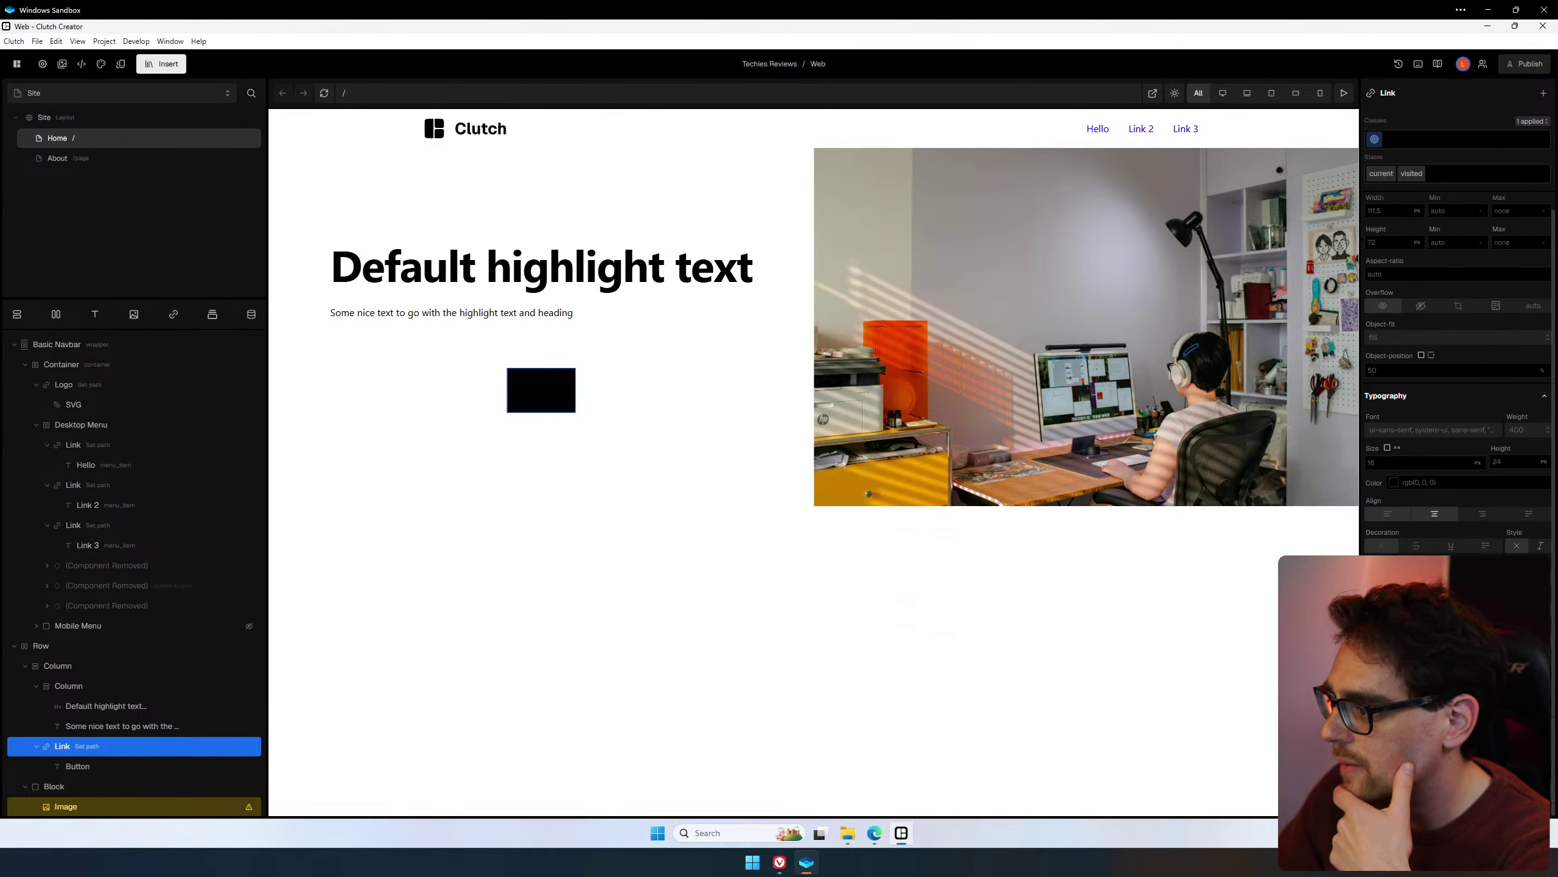
{"action": "scroll", "coordinate": [1396, 481], "scroll_direction": "down", "scroll_amount": 8}
Set the Link's text color to white (#ffffff).
{"action": "left_click", "coordinate": [1396, 480]}
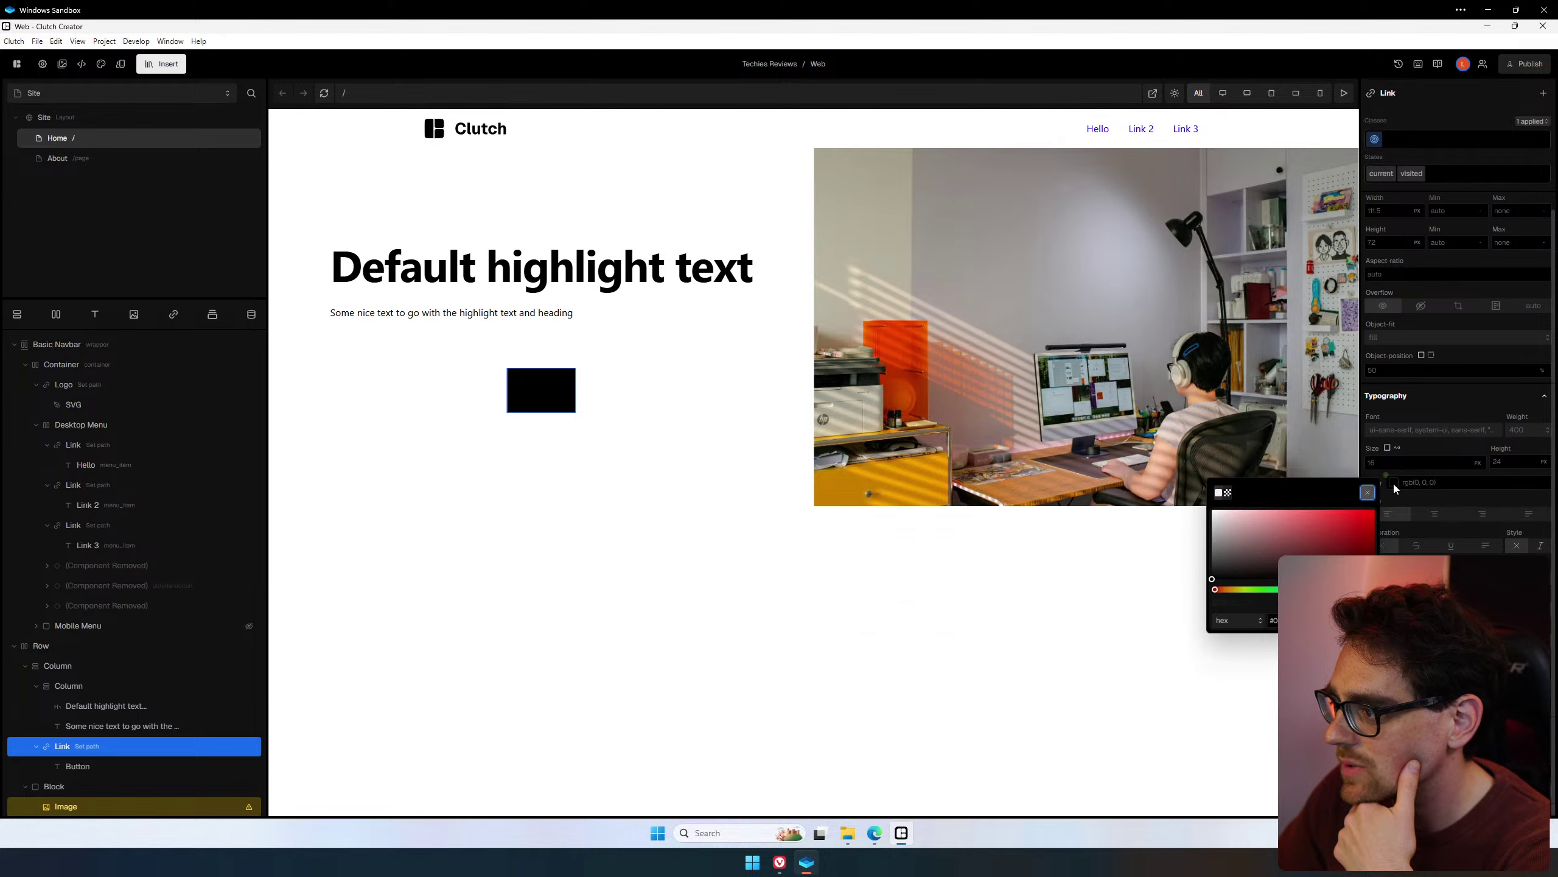
{"action": "left_click_drag", "start_coordinate": [1221, 522], "coordinate": [1134, 466]}
{"action": "left_click", "coordinate": [1454, 431]}
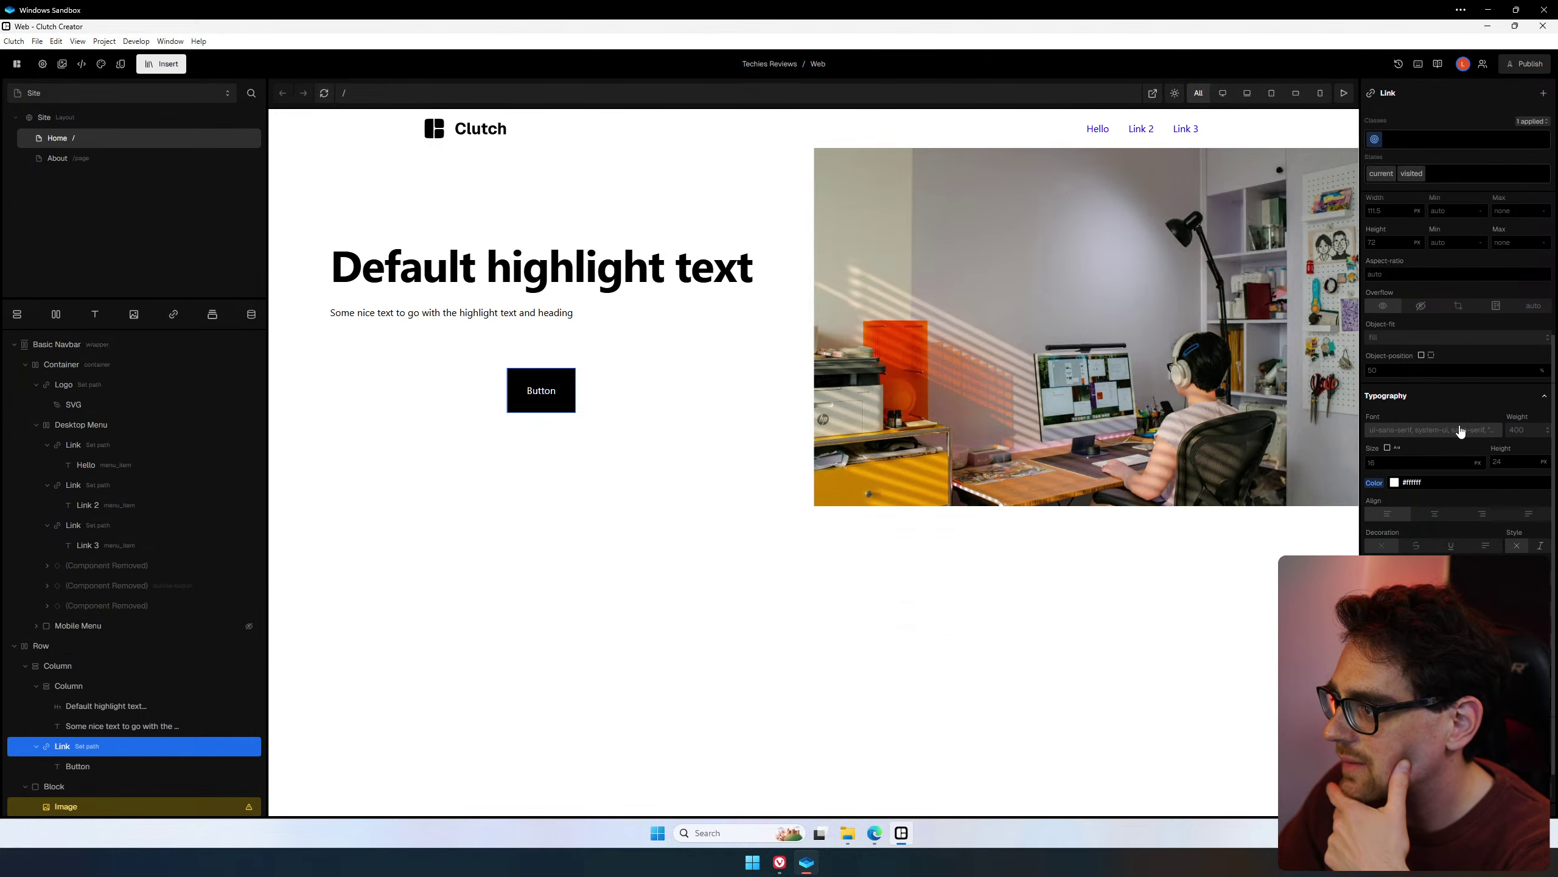
Reduce the Link's padding to 1em at the top and 1.5em on the right.
{"action": "scroll", "coordinate": [1377, 347], "scroll_direction": "up", "scroll_amount": 8}
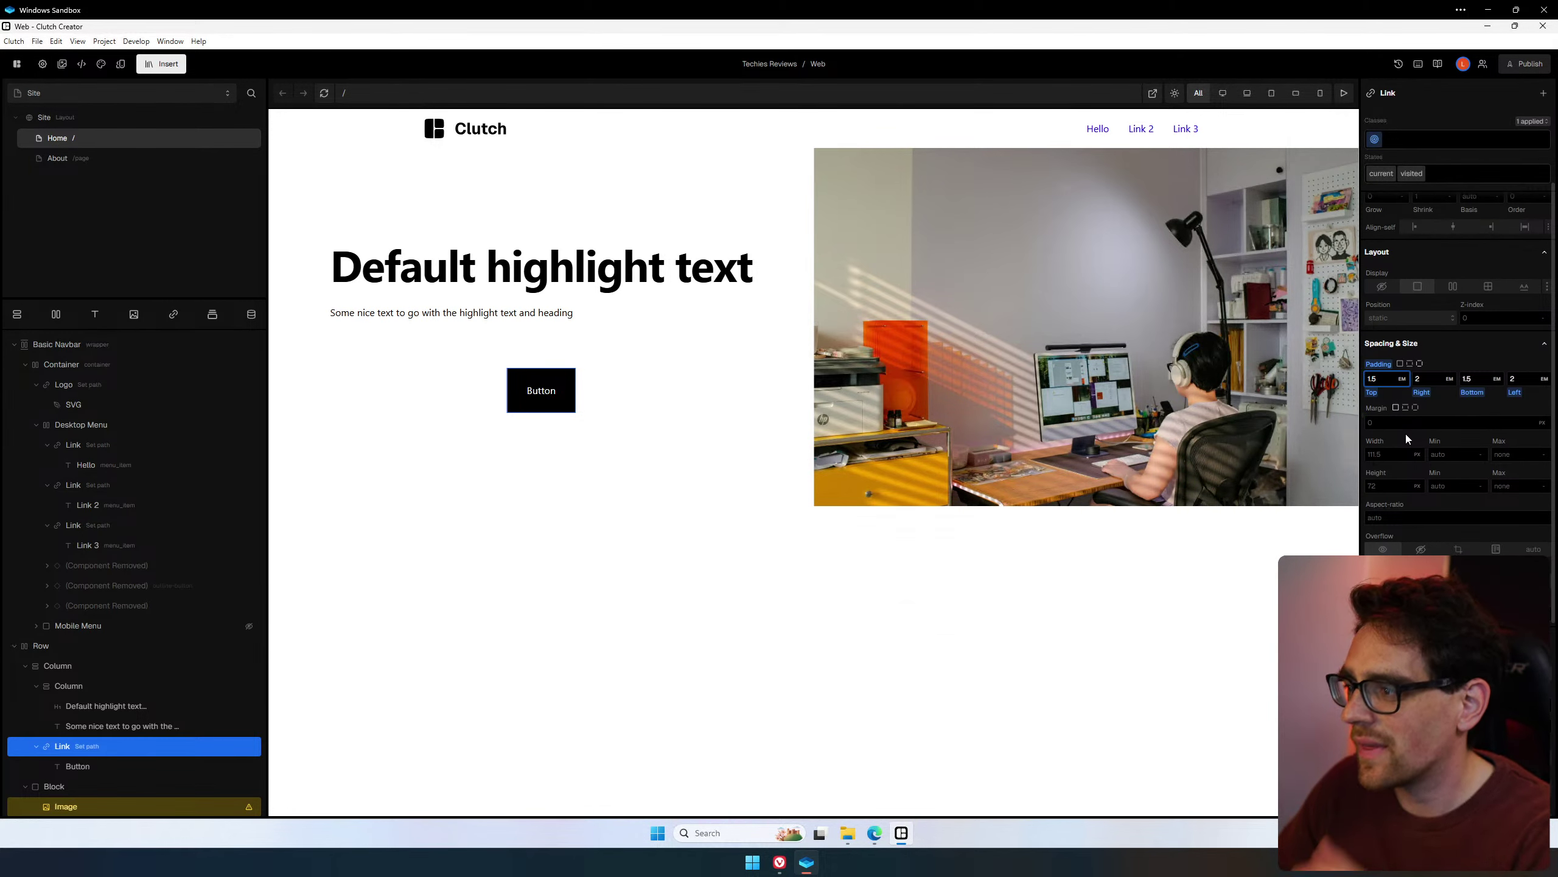
{"action": "key", "text": "BackSpace"}
{"action": "key", "text": "BackSpace"}
{"action": "key", "text": "Return"}
{"action": "key", "text": "Tab"}
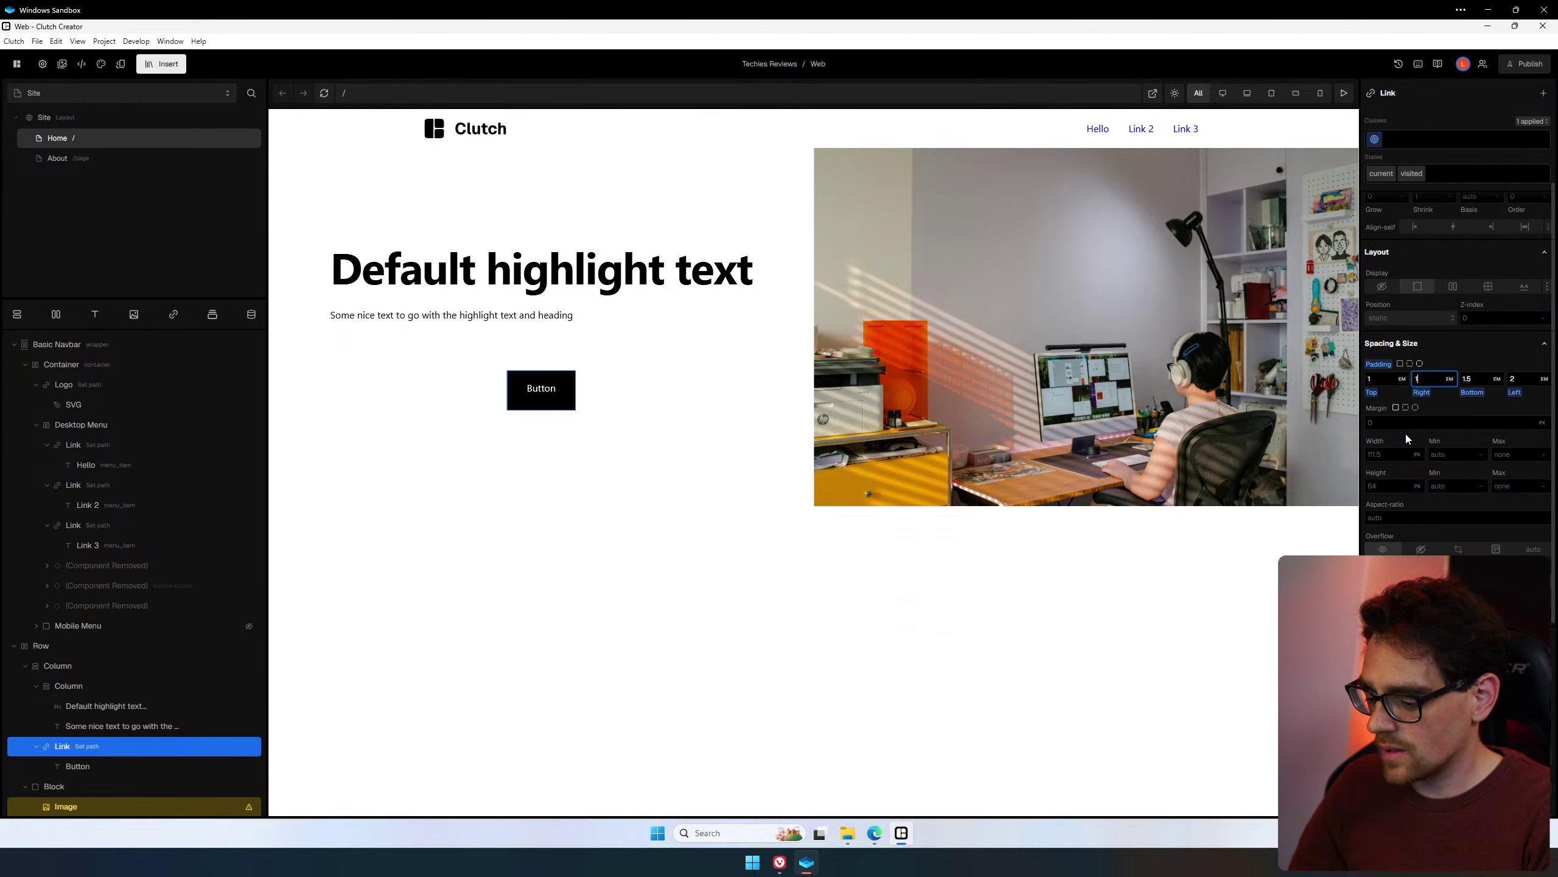
{"action": "key", "text": "BackSpace"}
{"action": "type", "text": "1.5"}
{"action": "key", "text": "Return"}
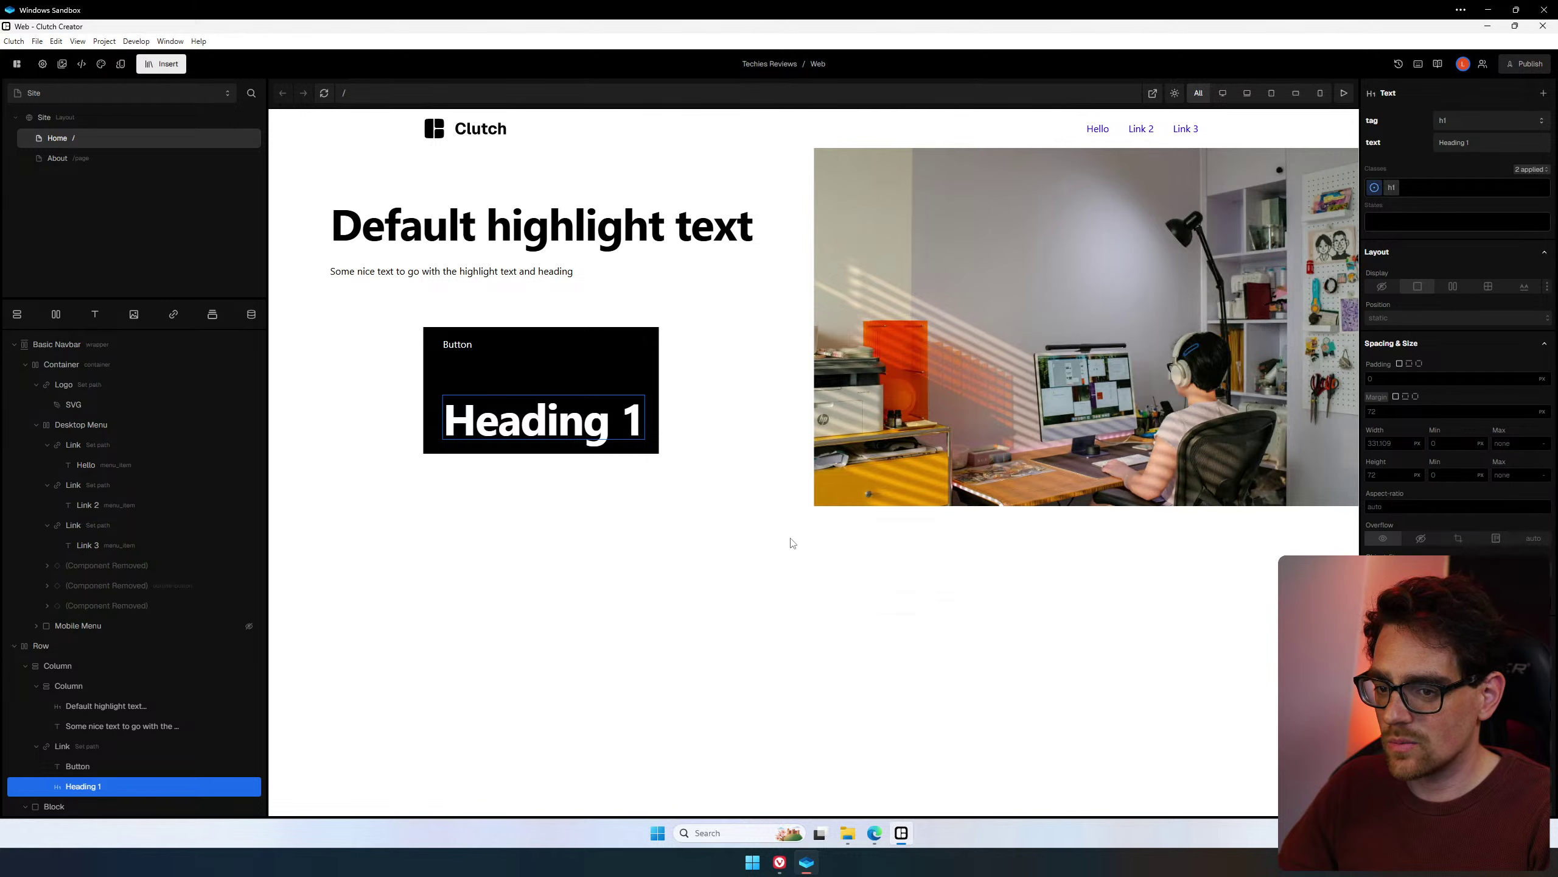
Delete the stray Heading 1 element from inside the Link and select the Link again.
{"action": "right_click", "coordinate": [178, 780]}
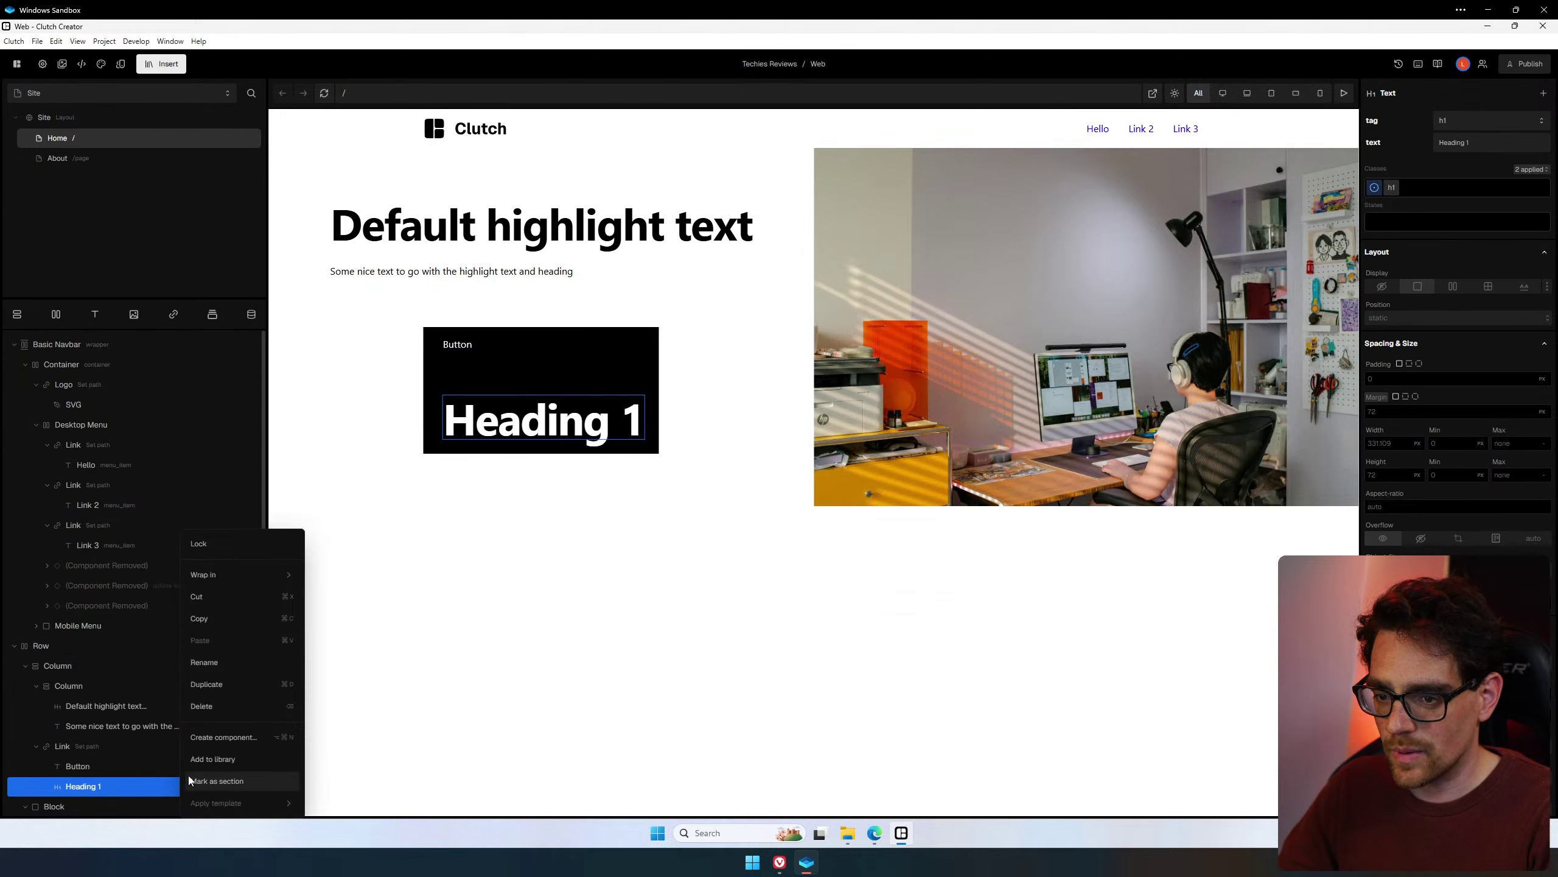
{"action": "left_click", "coordinate": [234, 709]}
{"action": "left_click", "coordinate": [164, 740]}
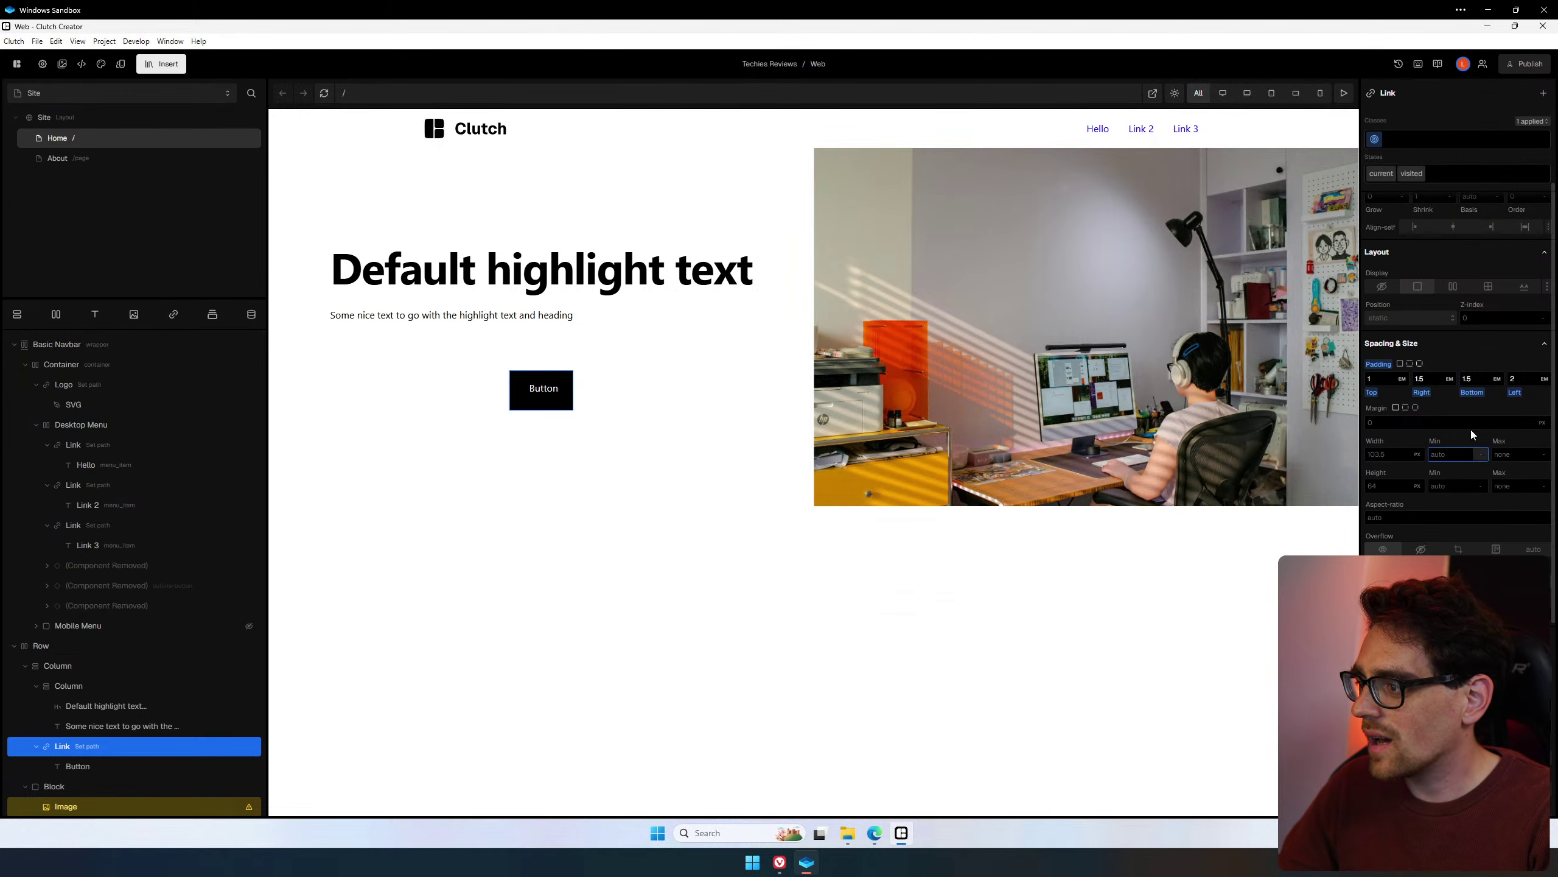
Reduce the Link's padding to 1em at the bottom and 1.5em on the left.
{"action": "key", "text": "Tab"}
{"action": "type", "text": "1"}
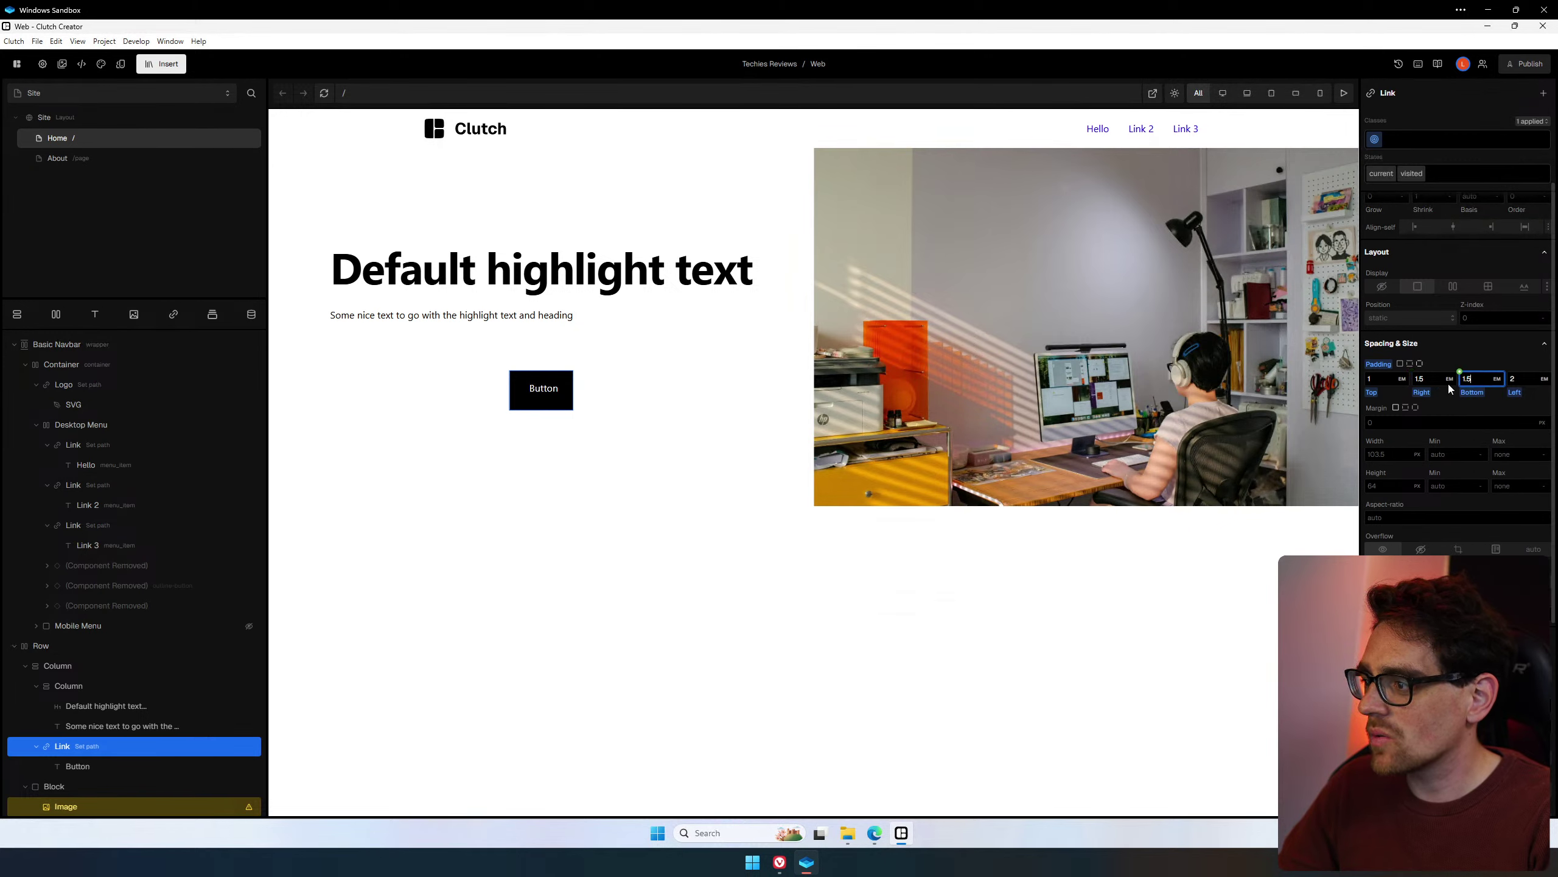
{"action": "key", "text": "Tab"}
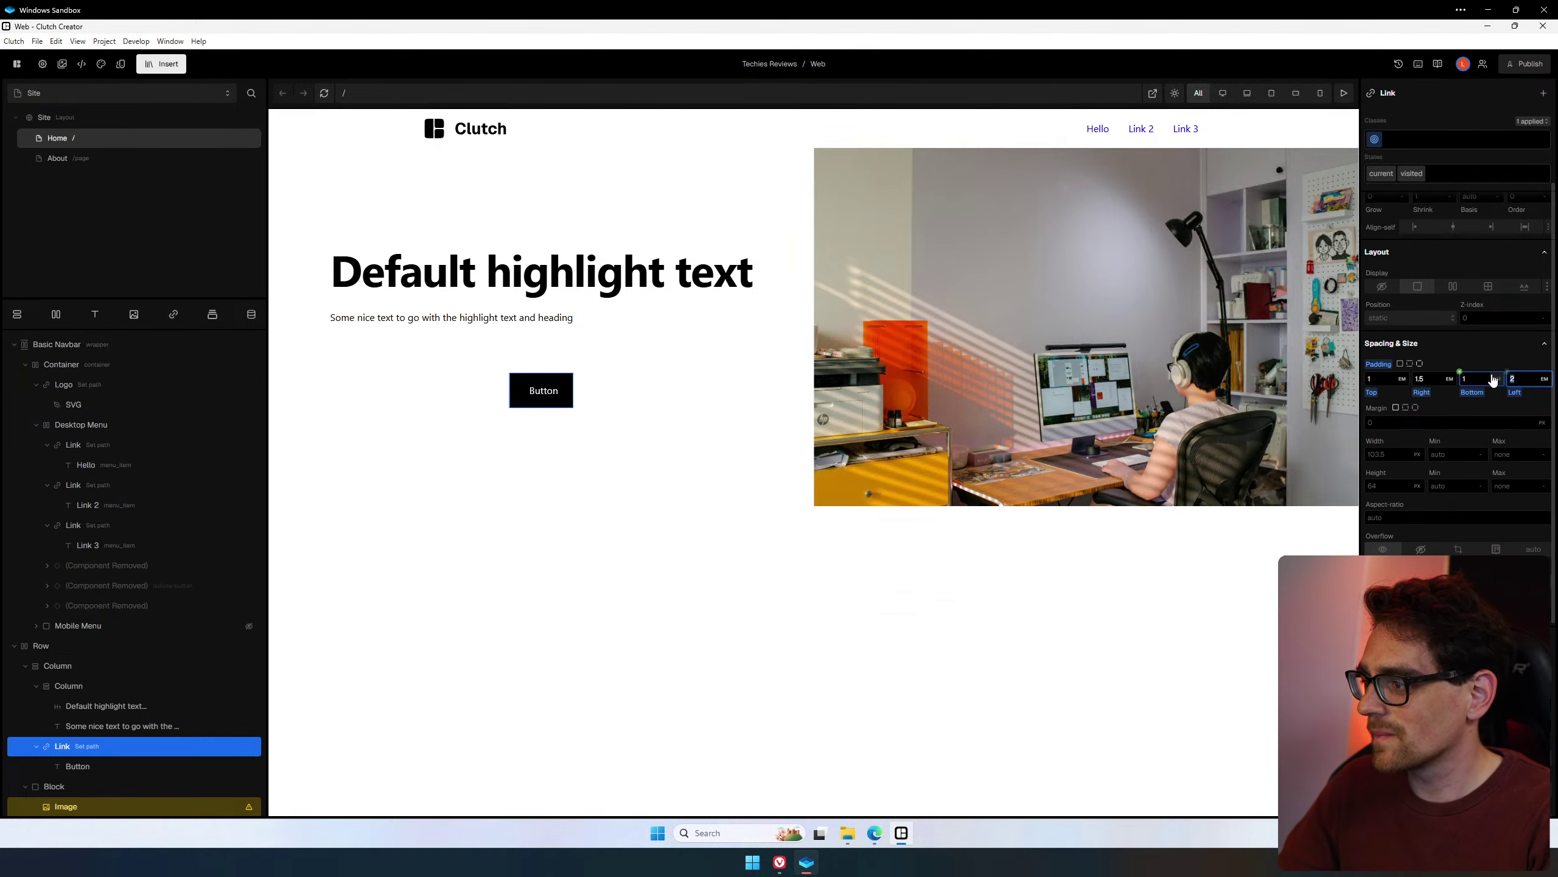
{"action": "type", "text": "1.5"}
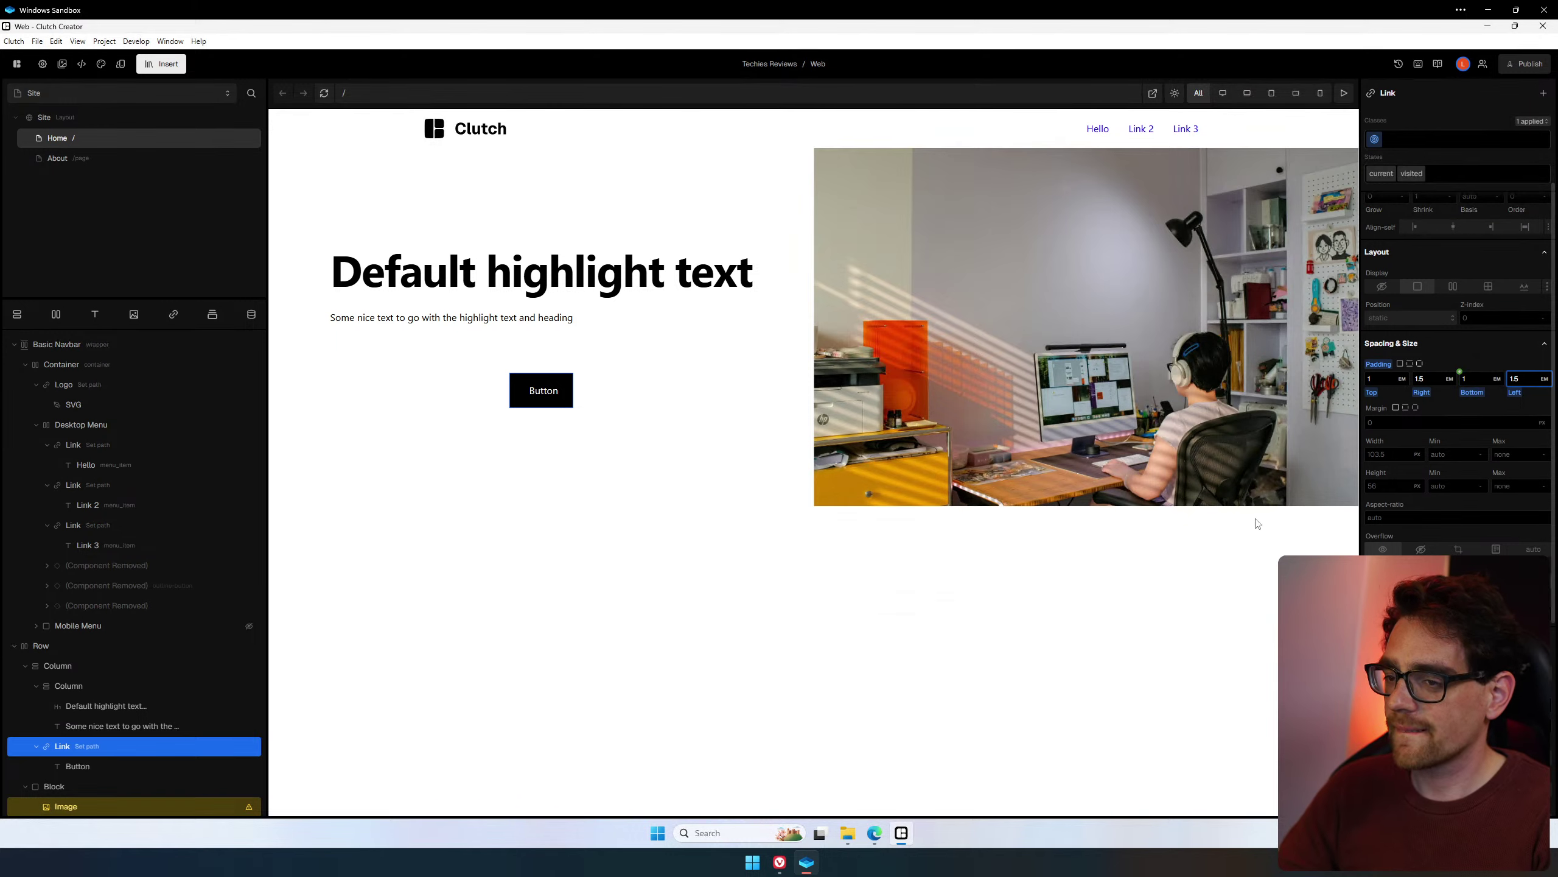
{"action": "key", "text": "Return"}
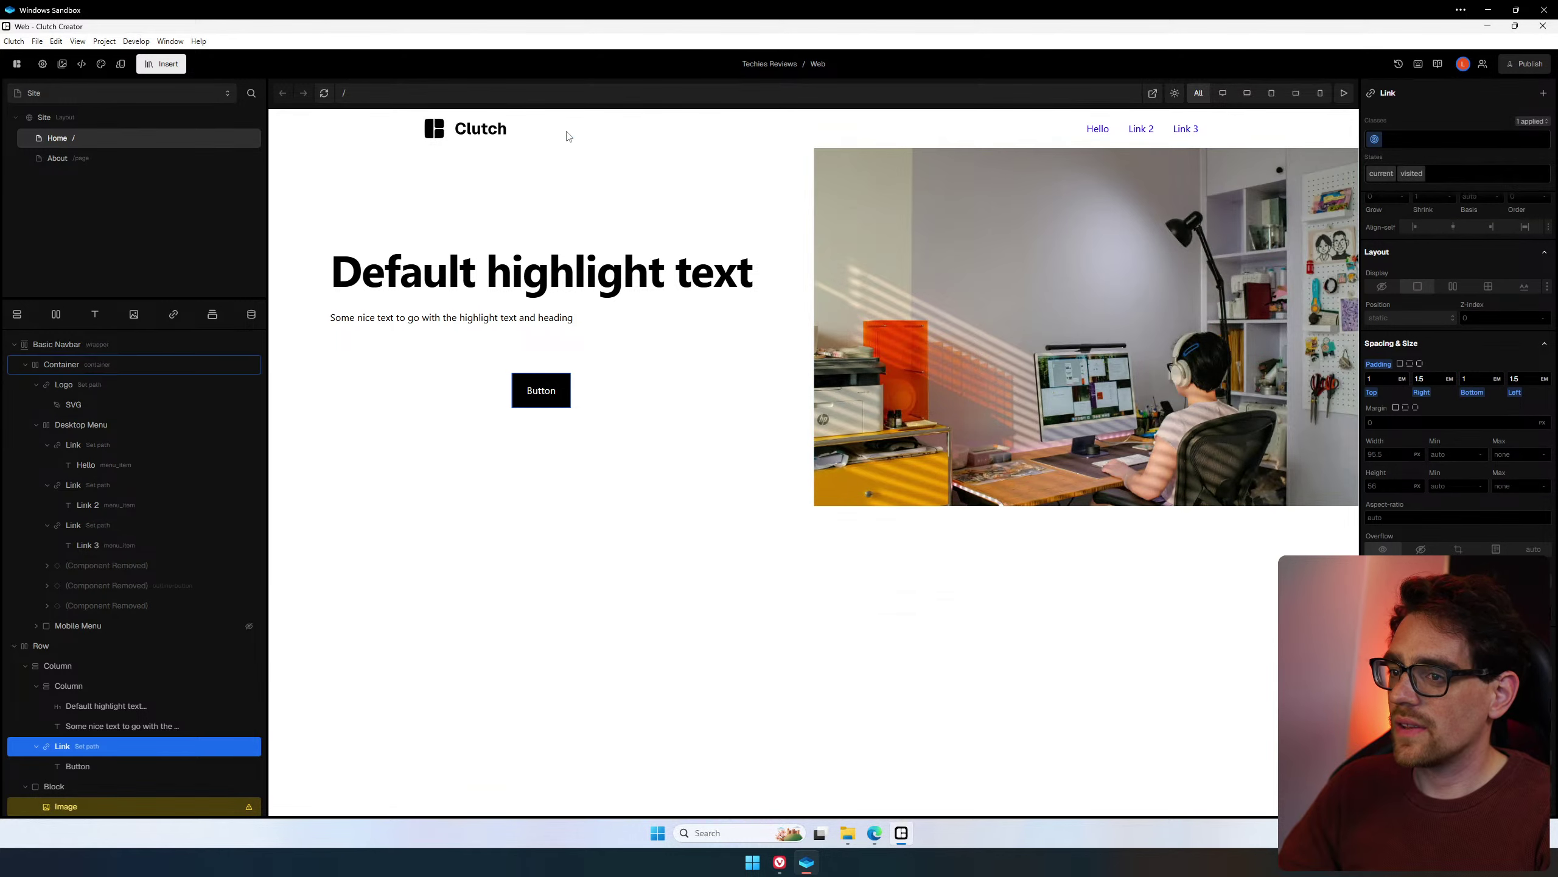
{"action": "left_click", "coordinate": [872, 284]}
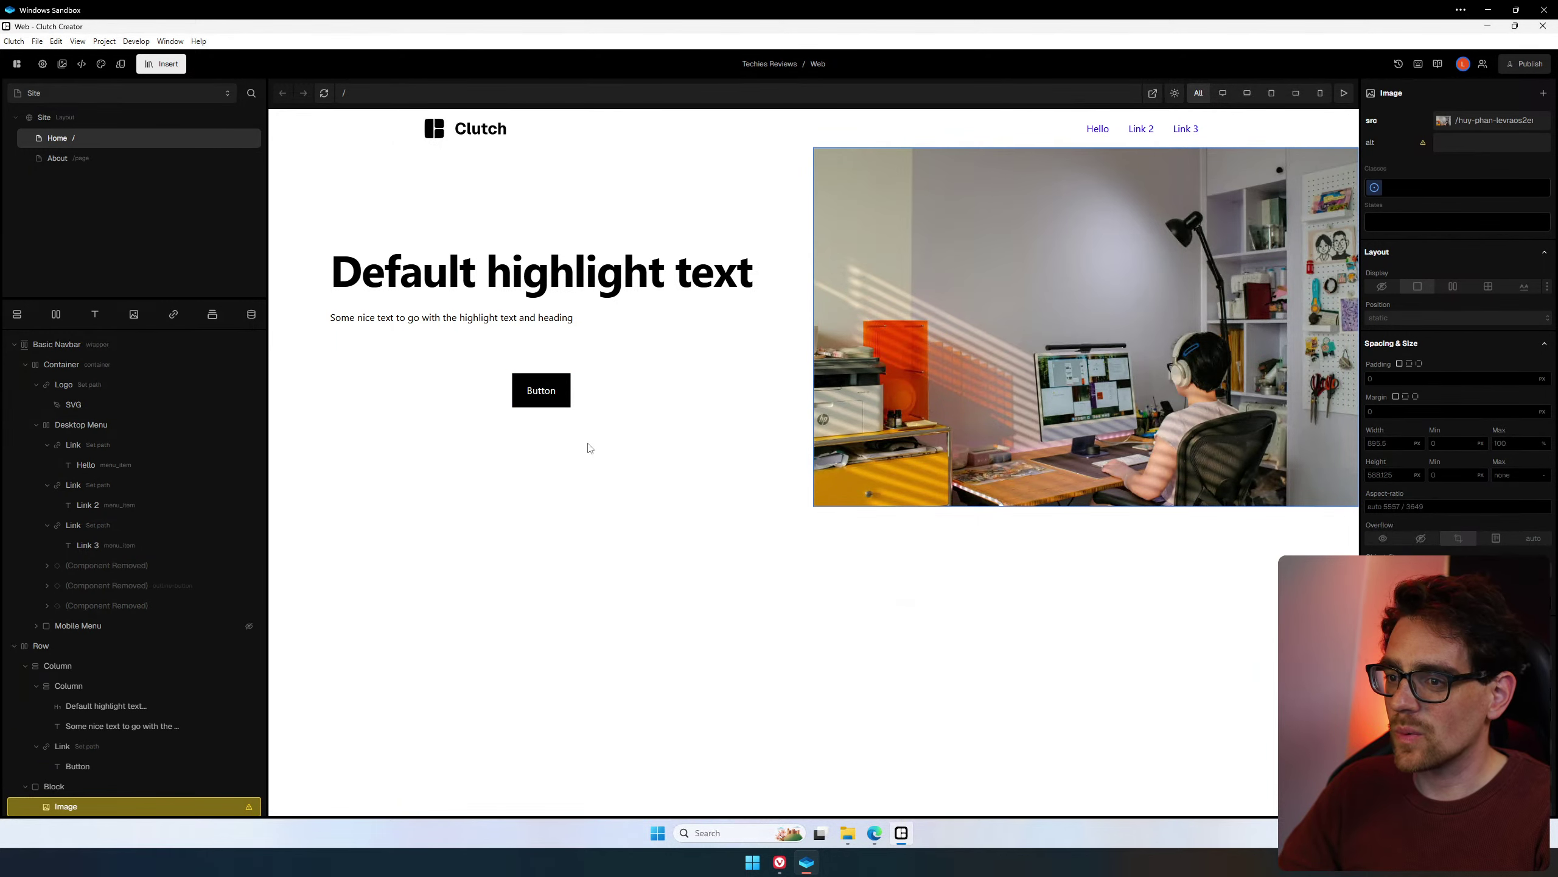
{"action": "left_click", "coordinate": [540, 390]}
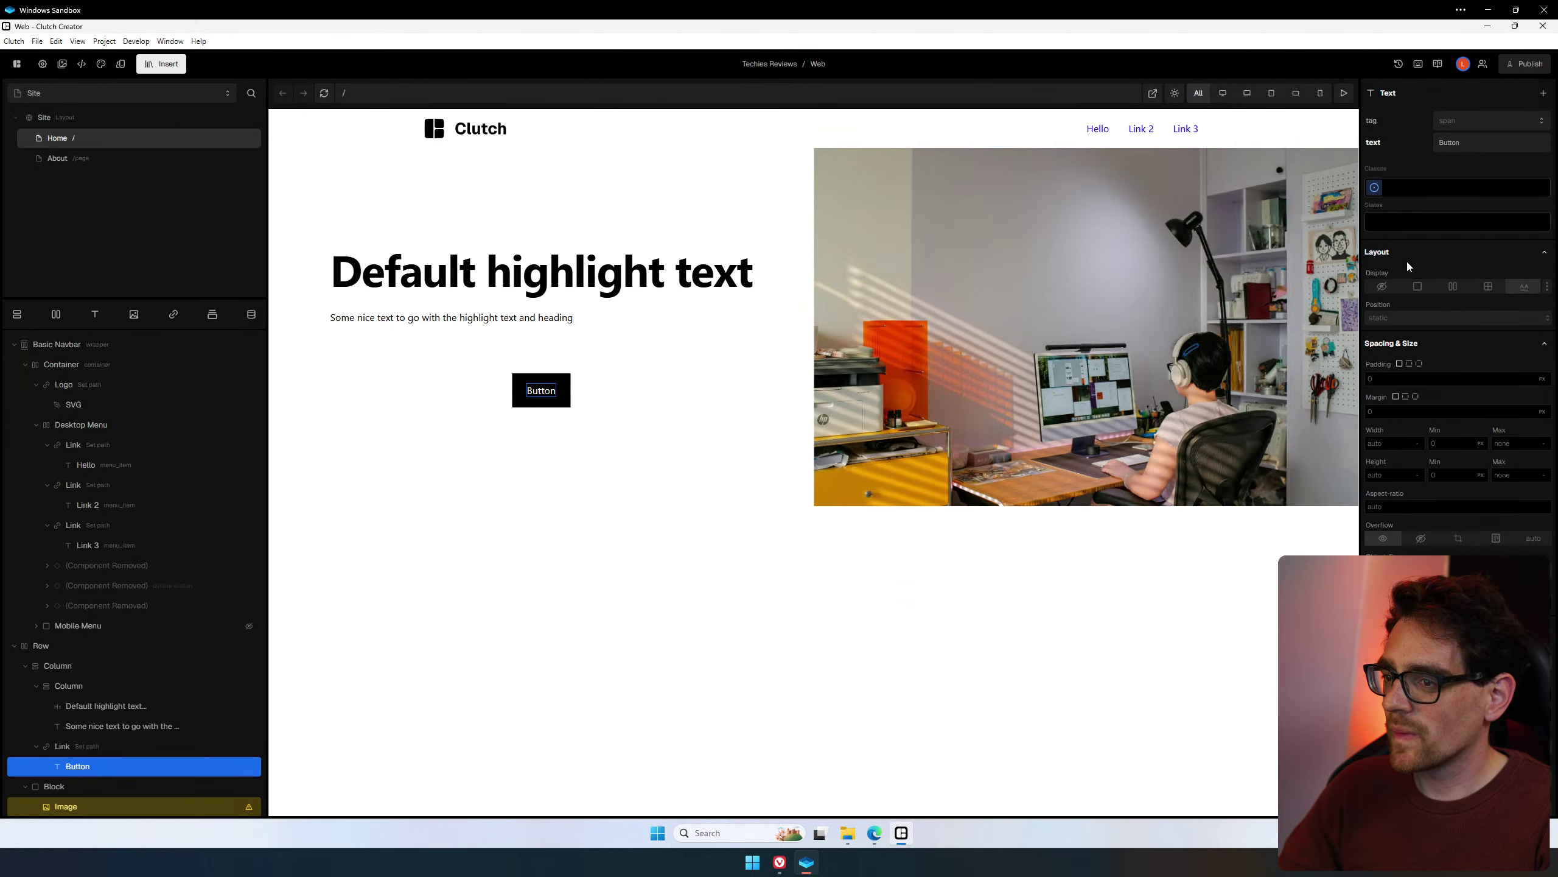
{"action": "left_click", "coordinate": [564, 390]}
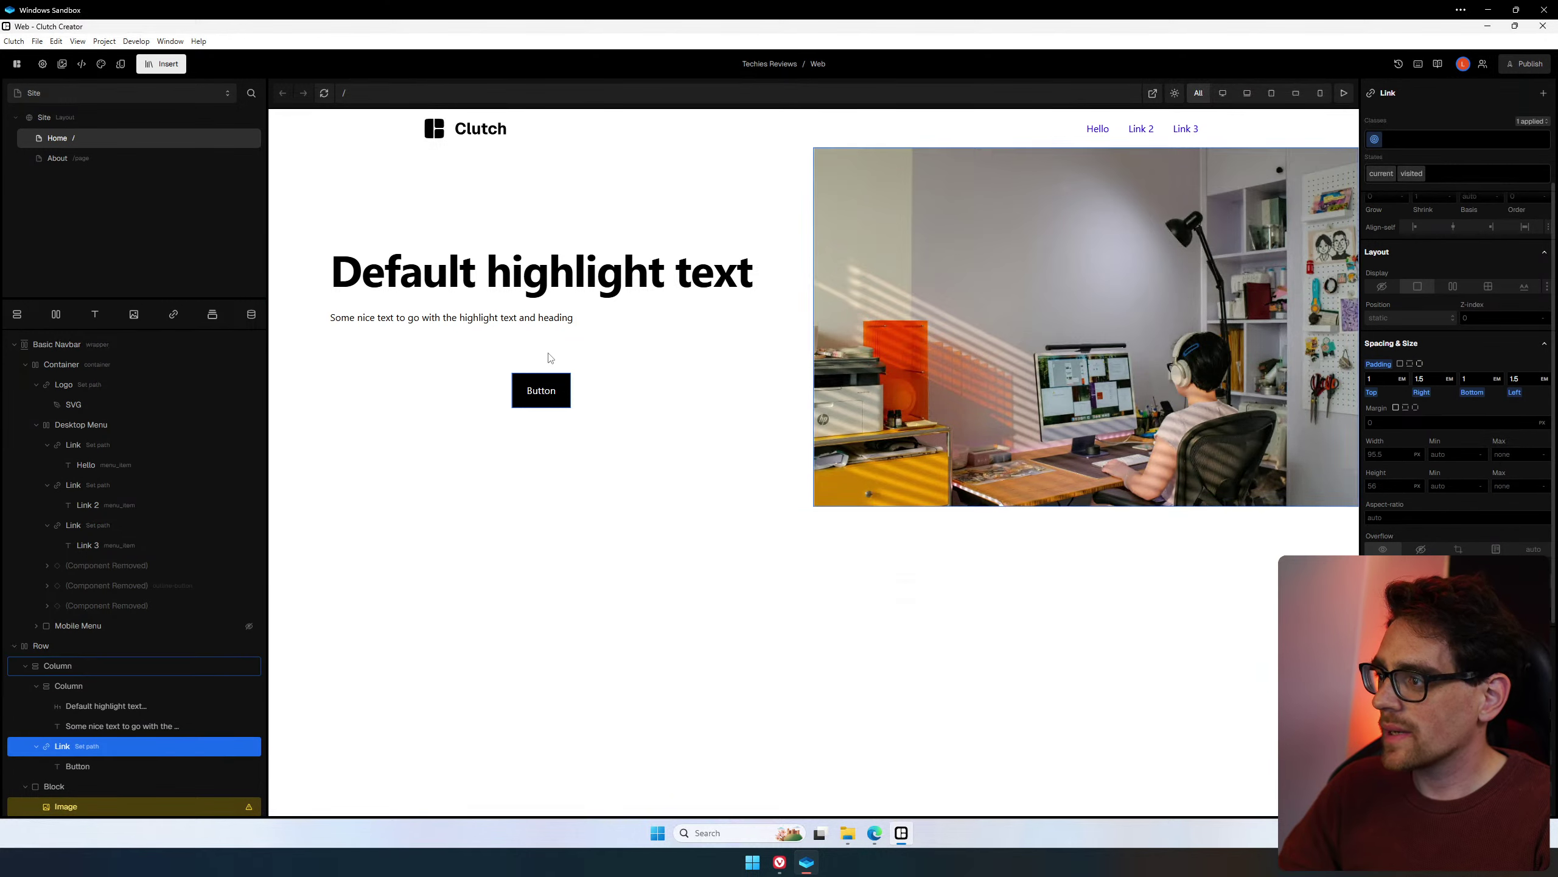
{"action": "left_click", "coordinate": [540, 392]}
{"action": "left_click", "coordinate": [571, 396]}
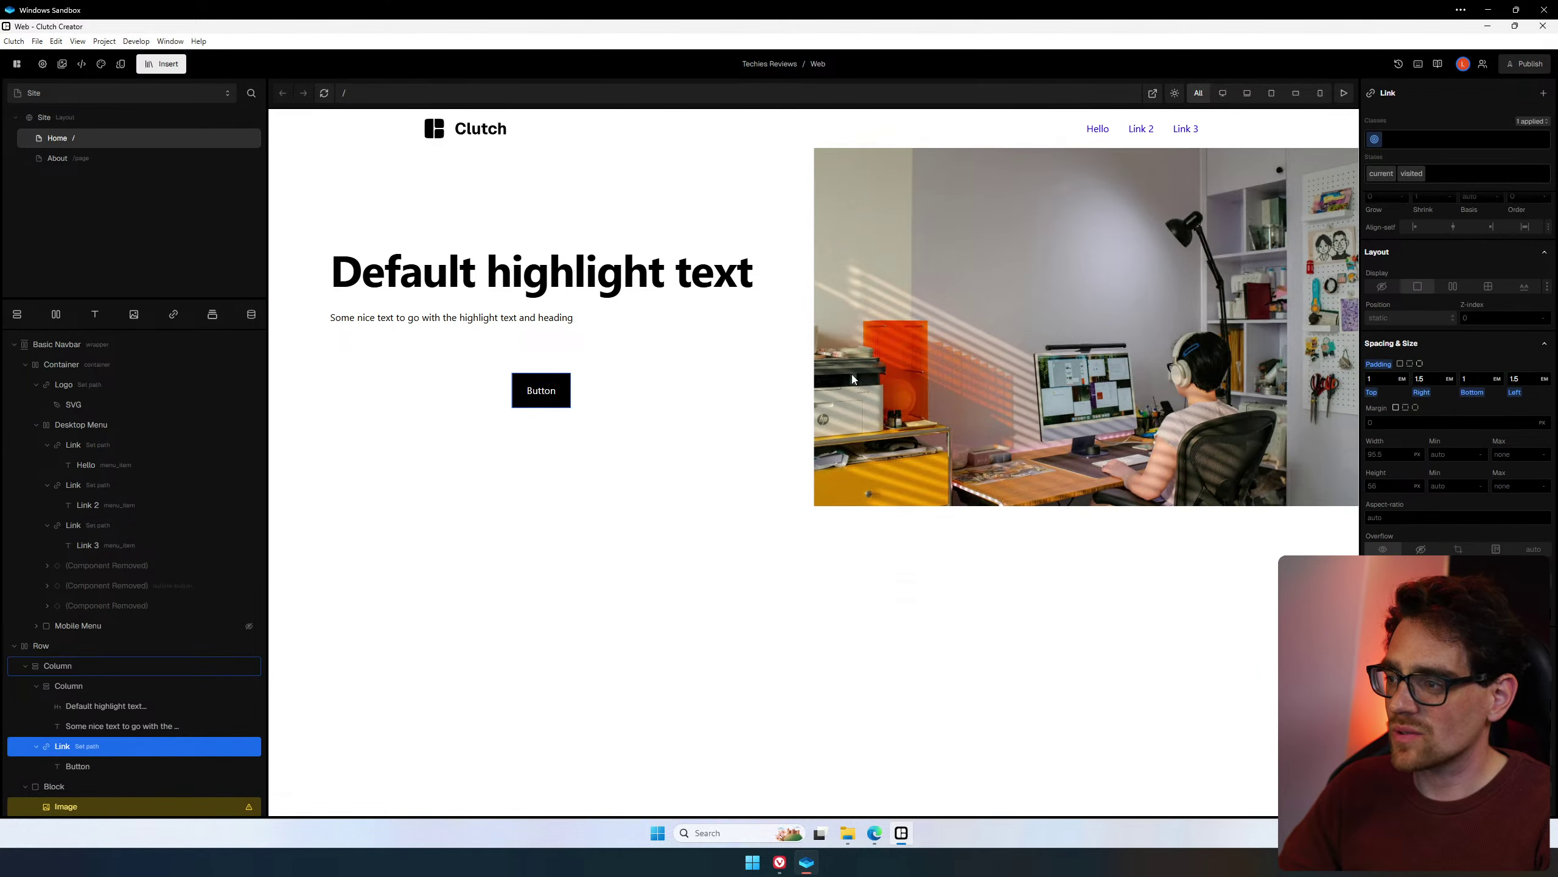
Browse the available design tokens for styling the Link, including the spacing, breakpoint and color groups, and close the list without picking one.
{"action": "scroll", "coordinate": [1466, 540], "scroll_direction": "down", "scroll_amount": 1}
{"action": "scroll", "coordinate": [1466, 534], "scroll_direction": "down", "scroll_amount": 4}
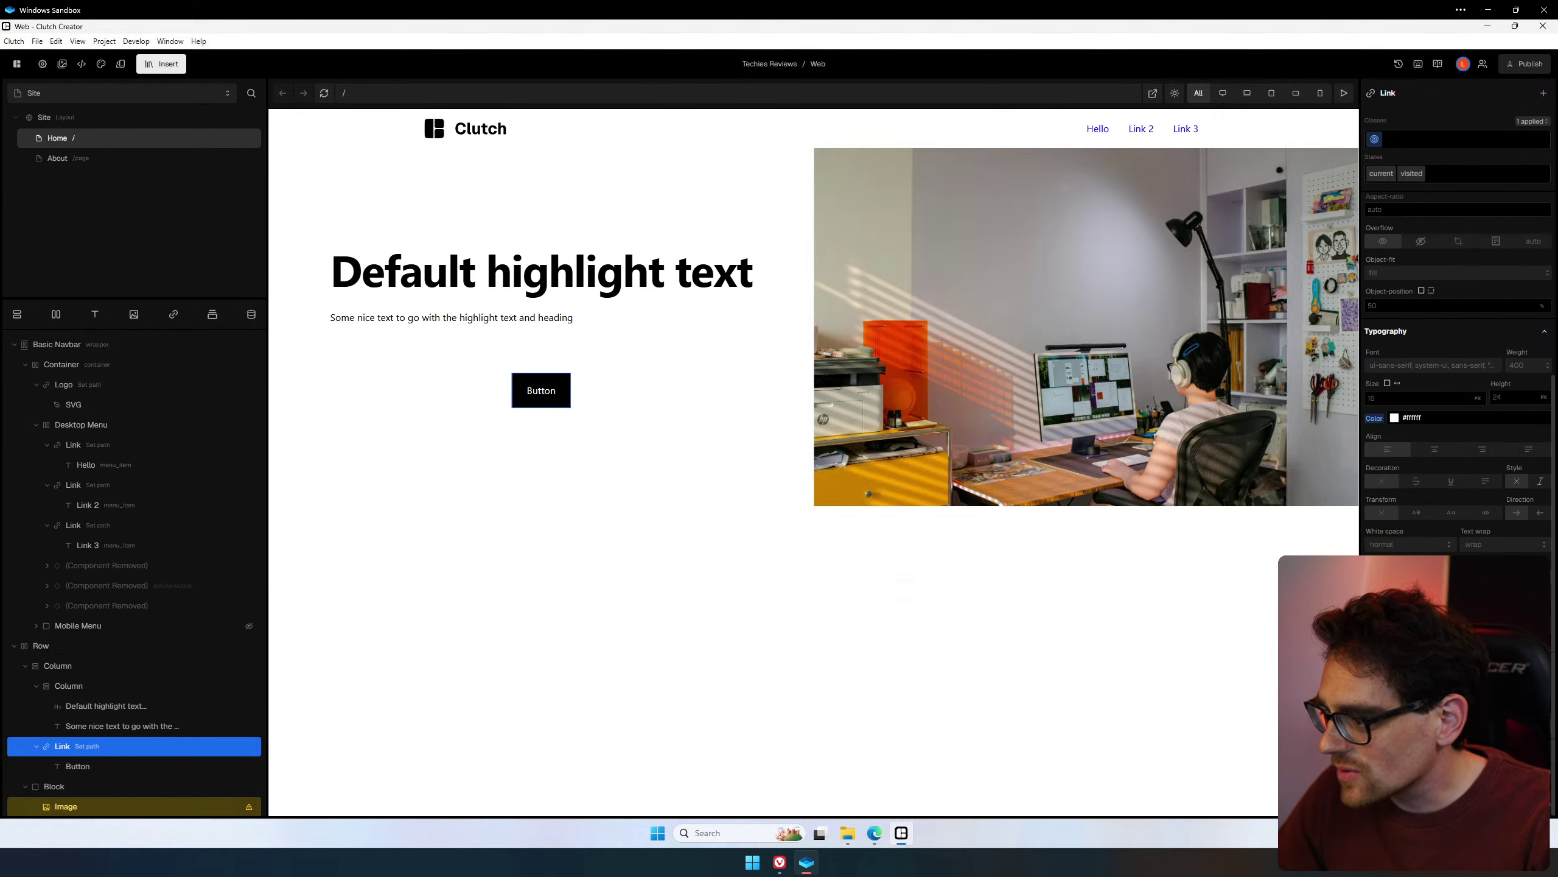
{"action": "scroll", "coordinate": [1461, 430], "scroll_direction": "down", "scroll_amount": 2}
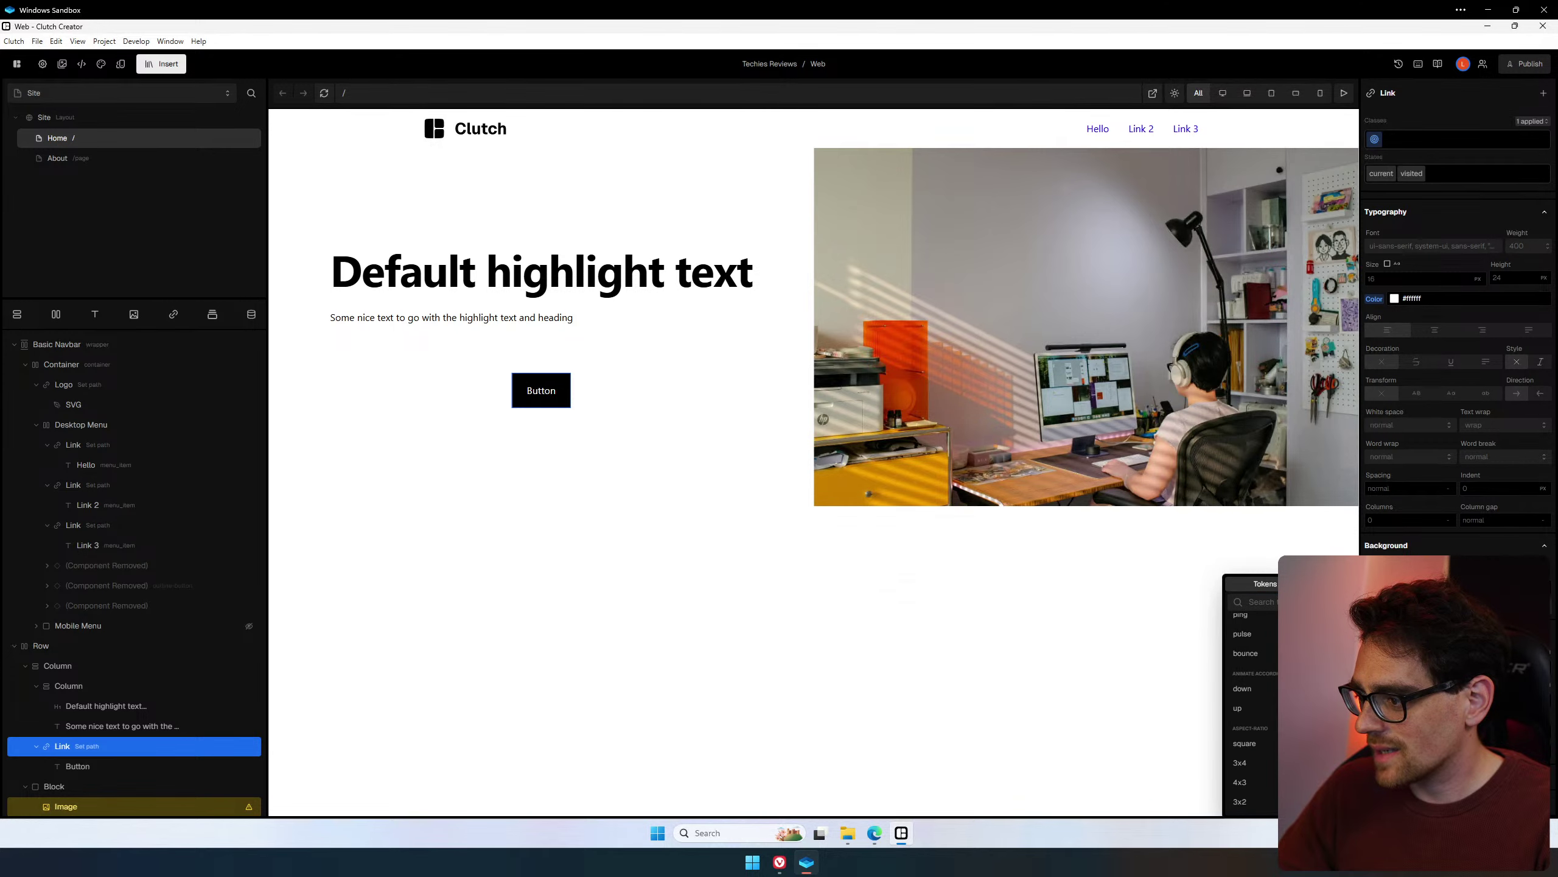
{"action": "key", "text": "Down"}
{"action": "key", "text": "Down"}
{"action": "key", "text": "Down"}
{"action": "key", "text": "Down"}
{"action": "key", "text": "Down"}
{"action": "key", "text": "Down"}
{"action": "key", "text": "Down"}
{"action": "key", "text": "Down"}
{"action": "key", "text": "Down"}
{"action": "key", "text": "Down"}
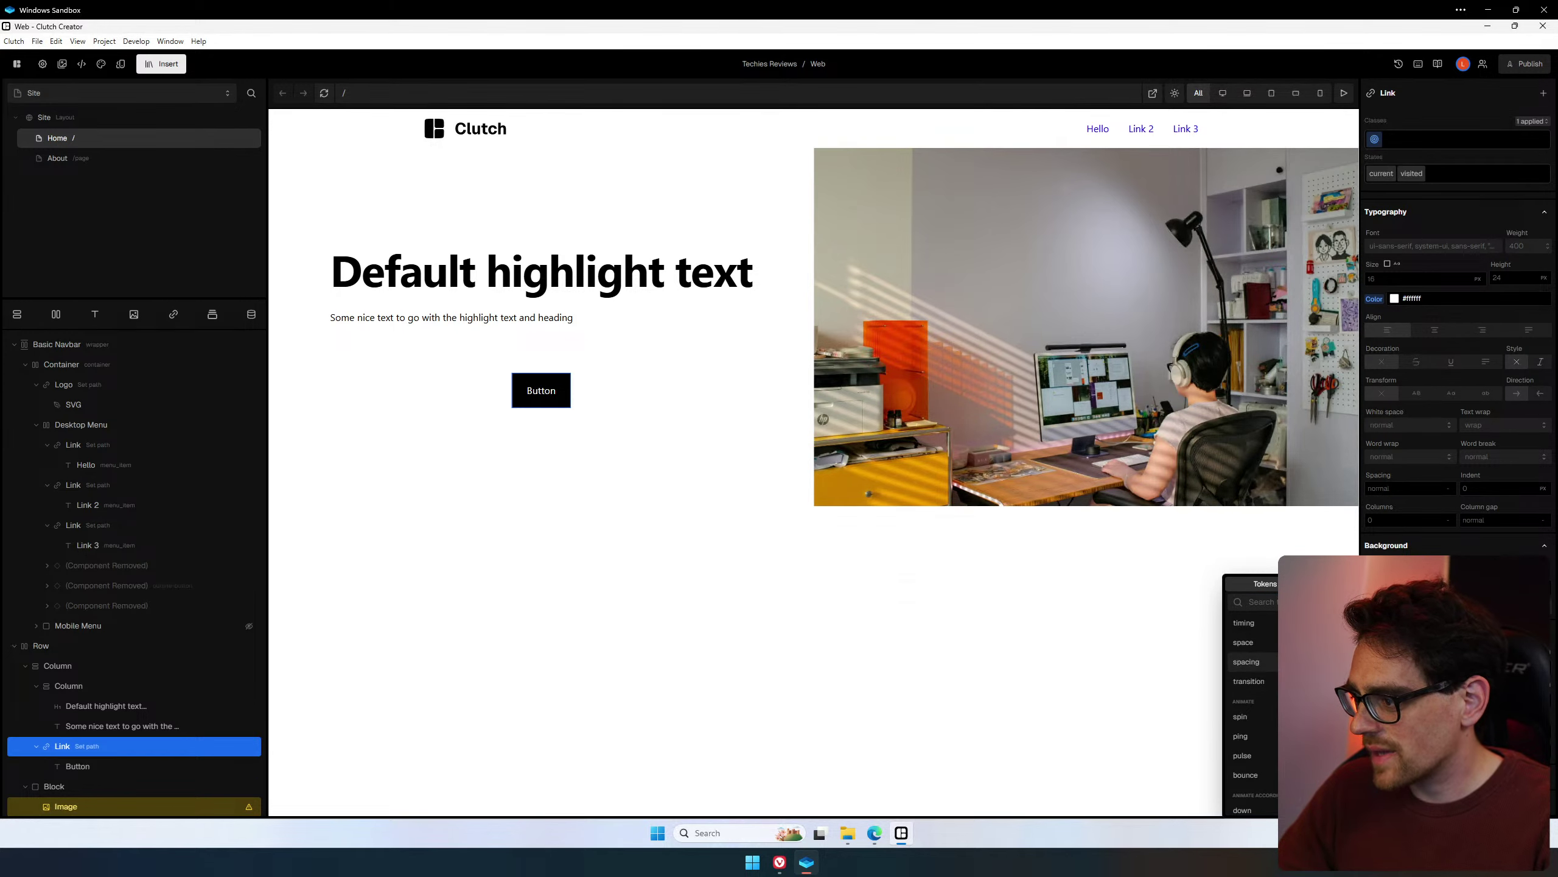
{"action": "key", "text": "Down"}
{"action": "key", "text": "Down"}
{"action": "key", "text": "Down"}
{"action": "key", "text": "Down"}
{"action": "key", "text": "Down"}
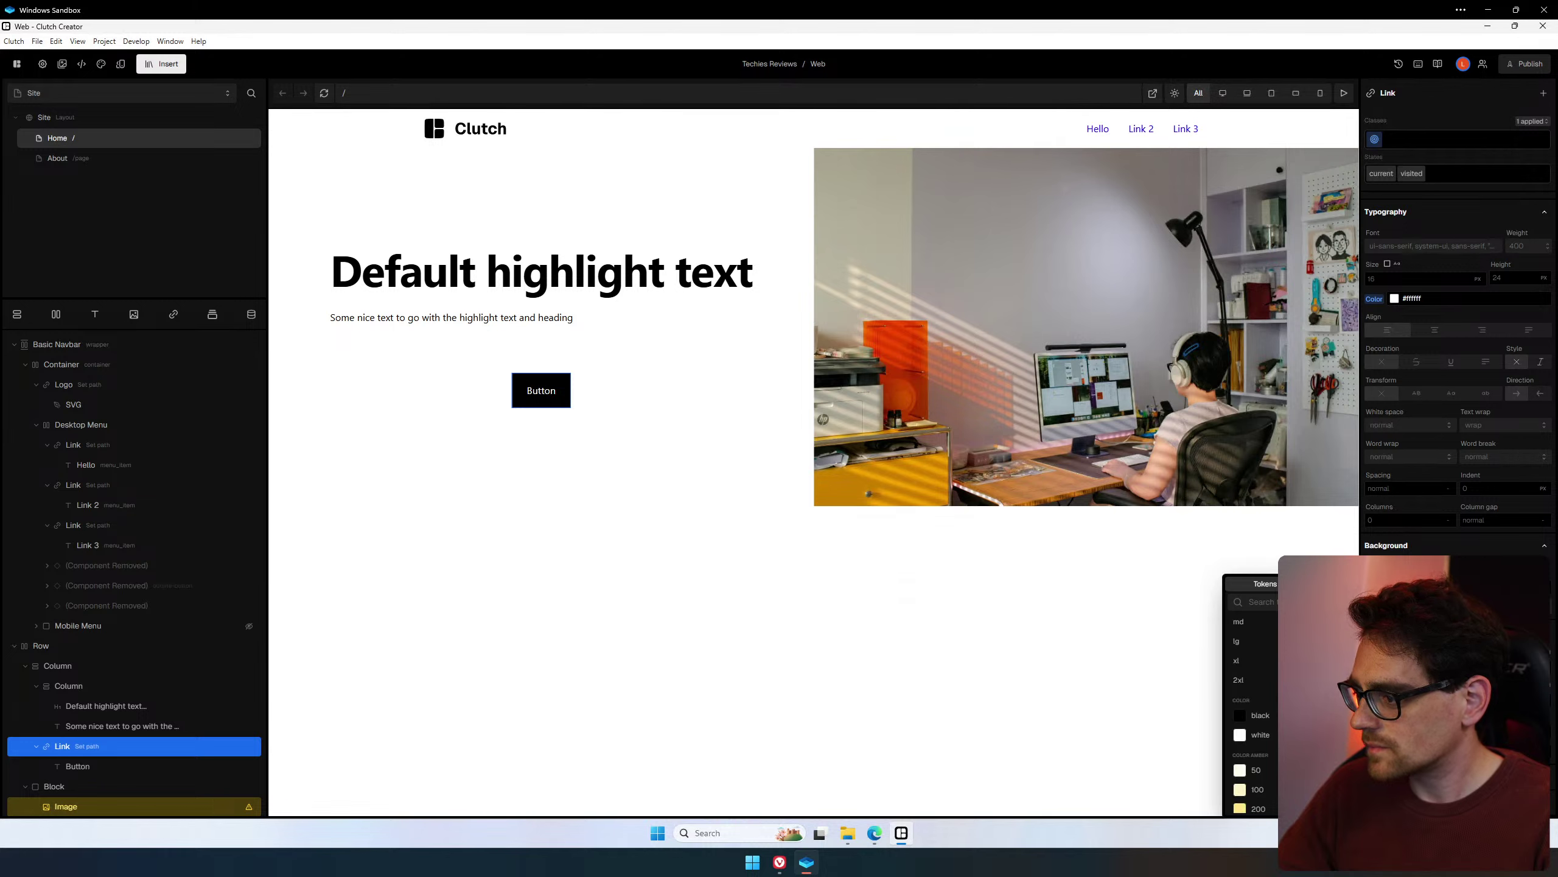
{"action": "scroll", "coordinate": [1251, 706], "scroll_direction": "down", "scroll_amount": 2}
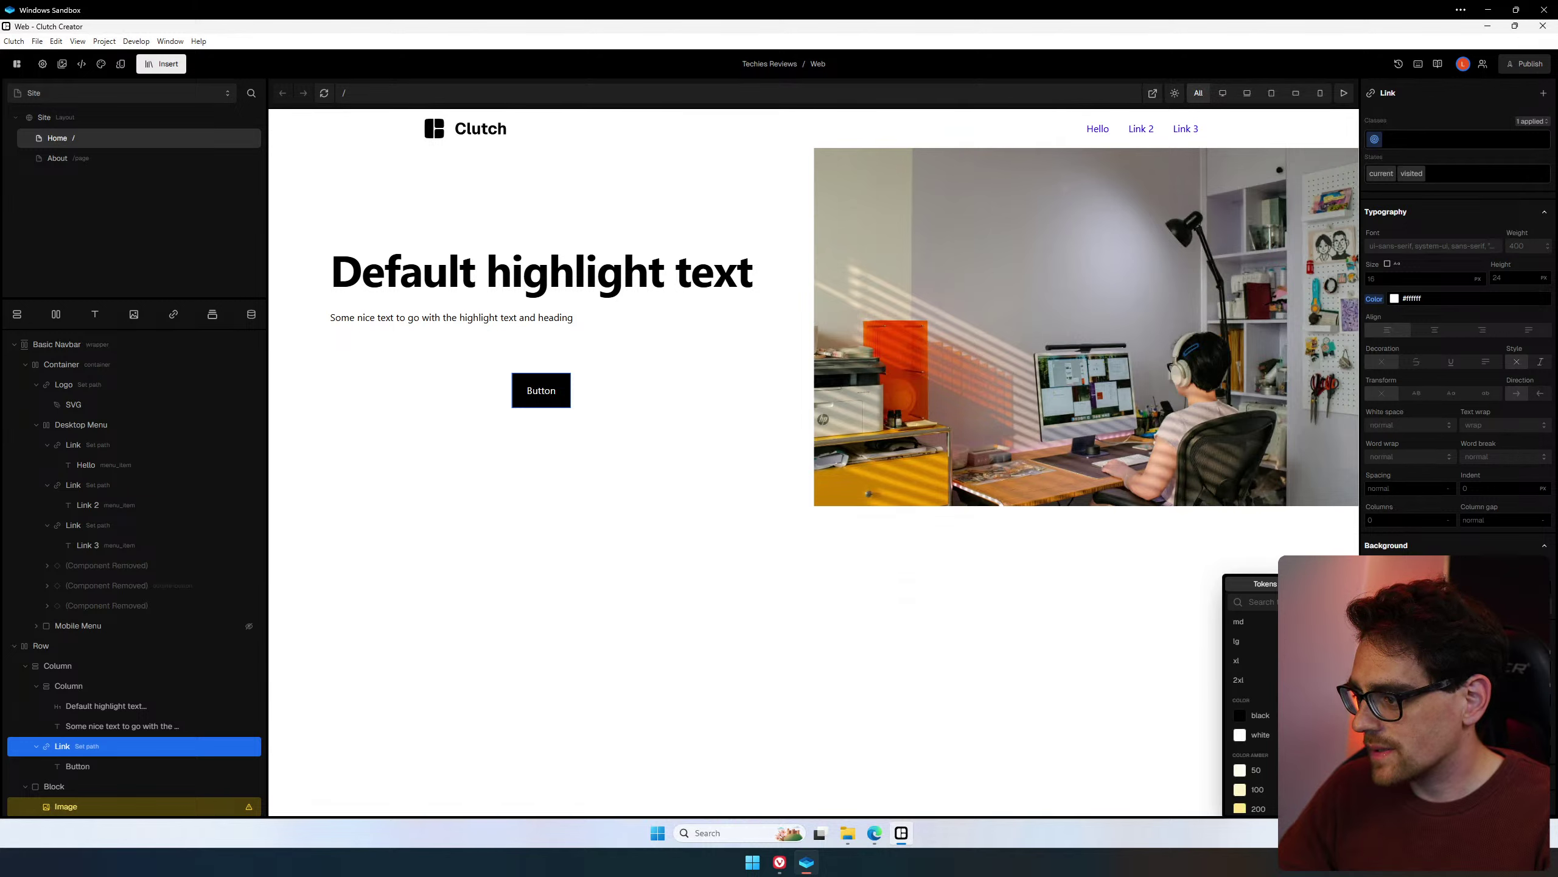
{"action": "scroll", "coordinate": [1252, 707], "scroll_direction": "up", "scroll_amount": 4}
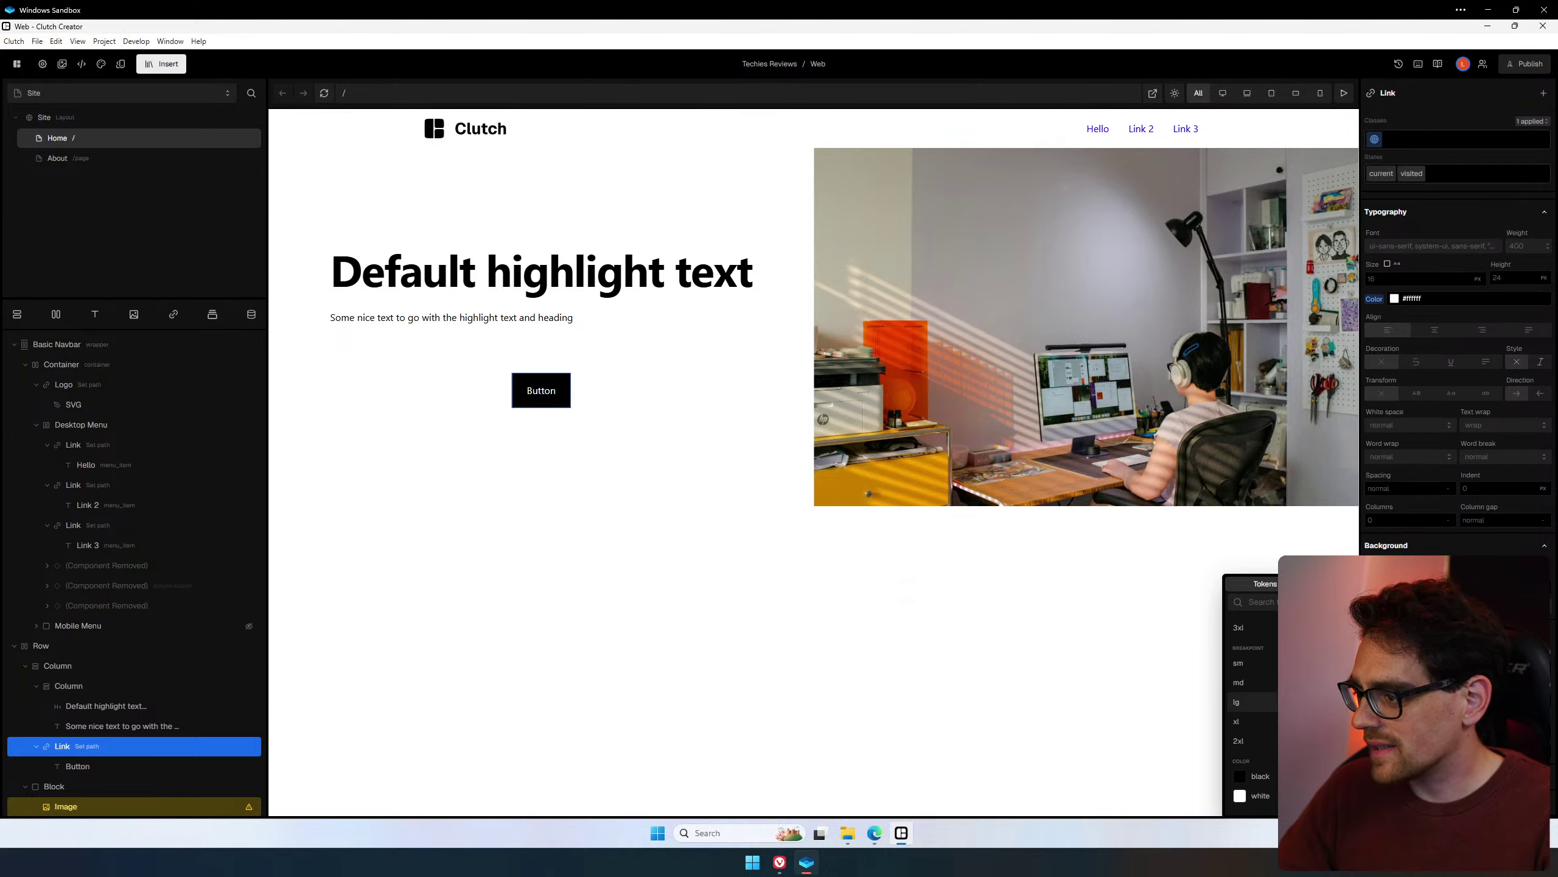
{"action": "scroll", "coordinate": [1252, 707], "scroll_direction": "up", "scroll_amount": 3}
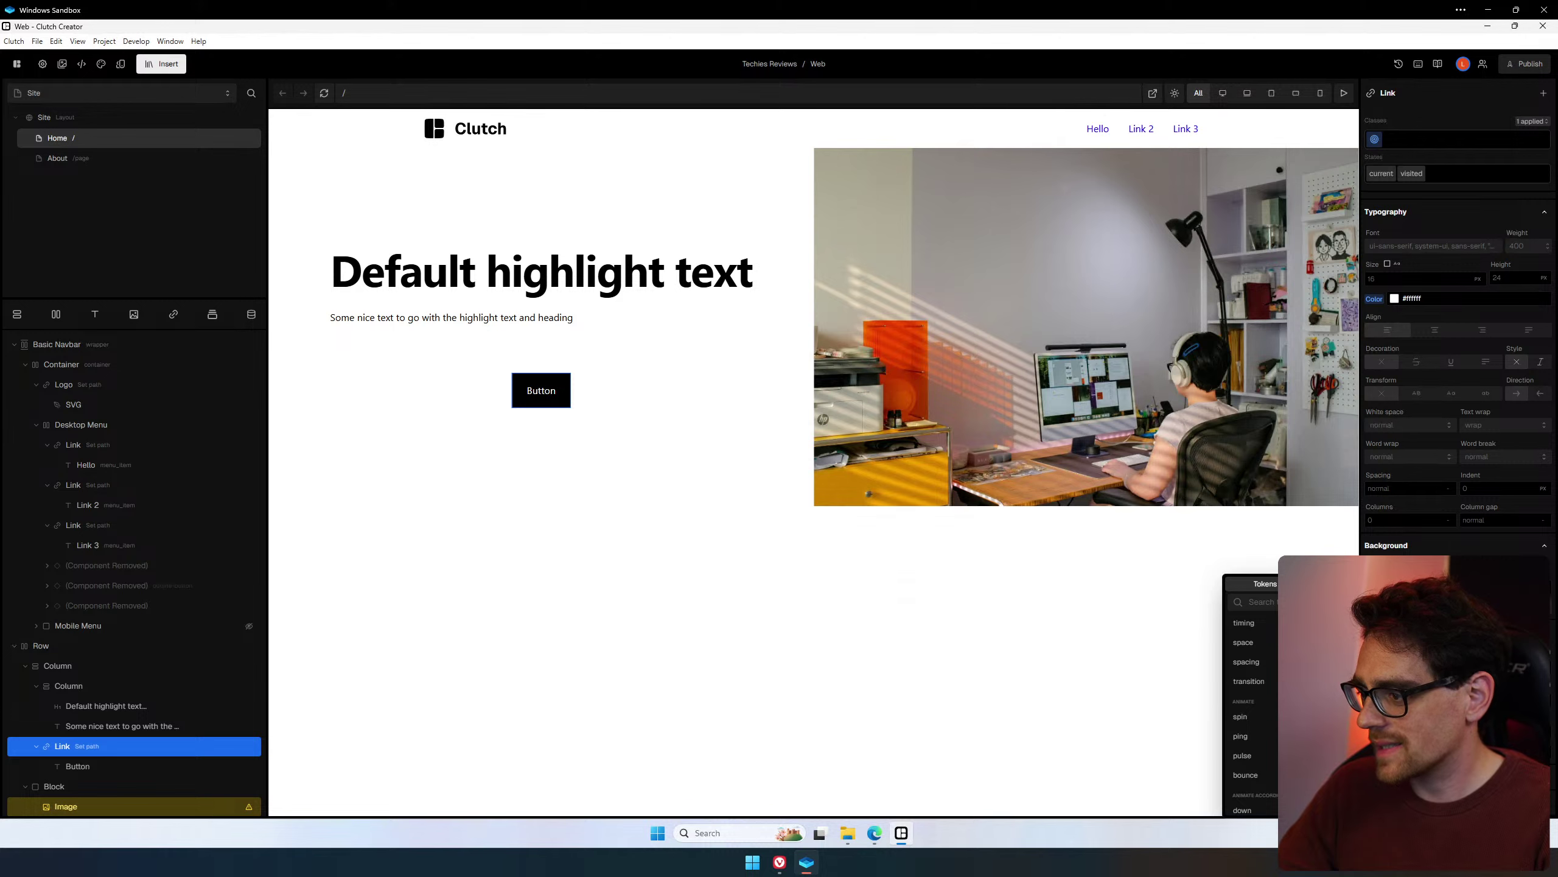
{"action": "scroll", "coordinate": [1252, 707], "scroll_direction": "down", "scroll_amount": 6}
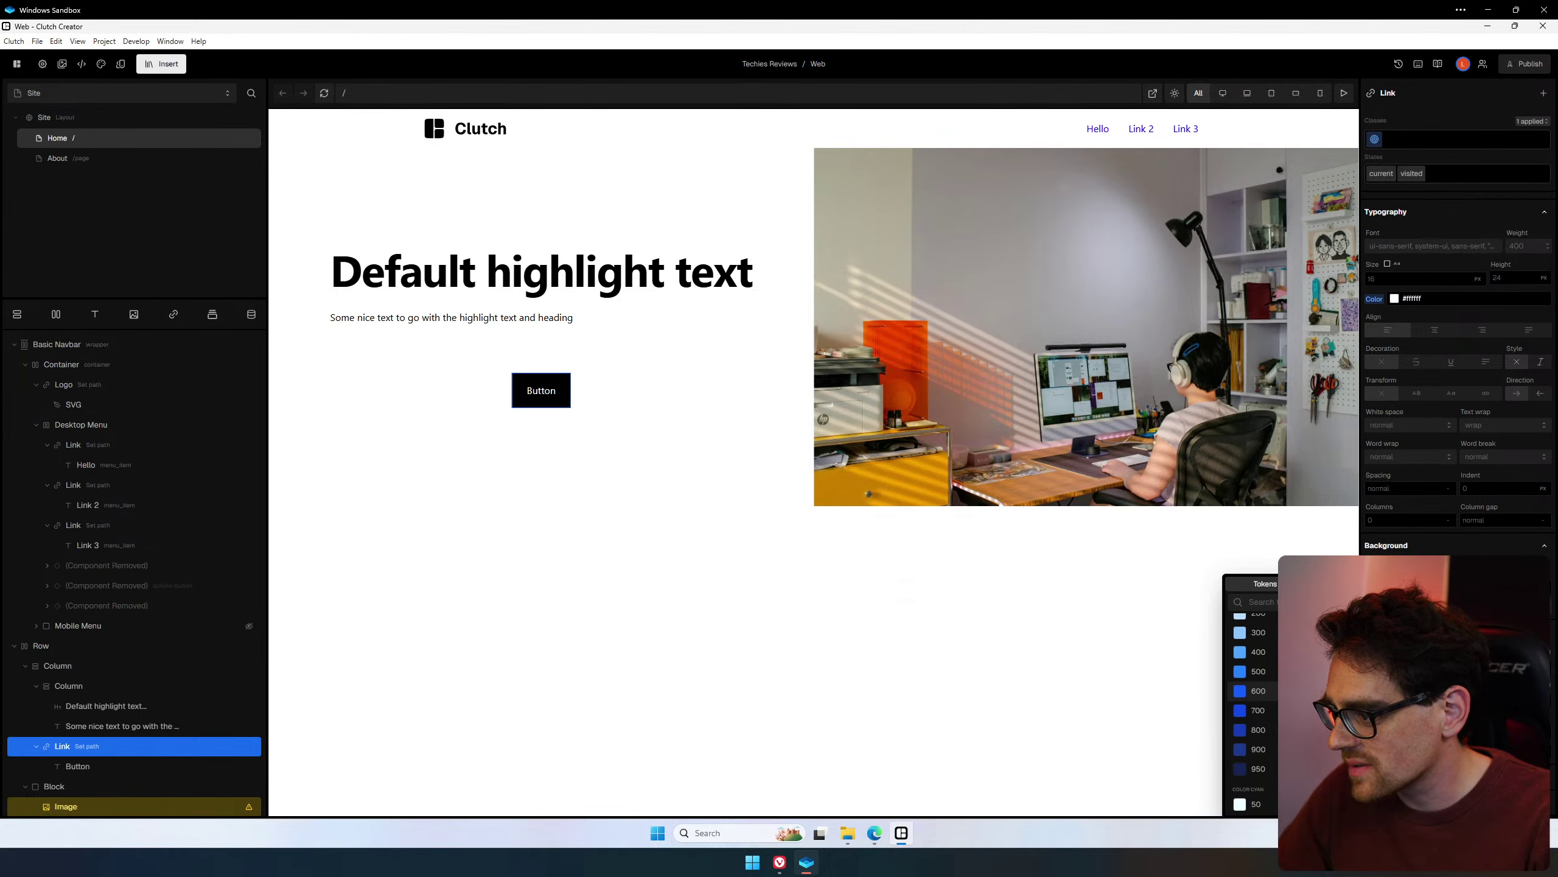
{"action": "scroll", "coordinate": [1251, 707], "scroll_direction": "up", "scroll_amount": 6}
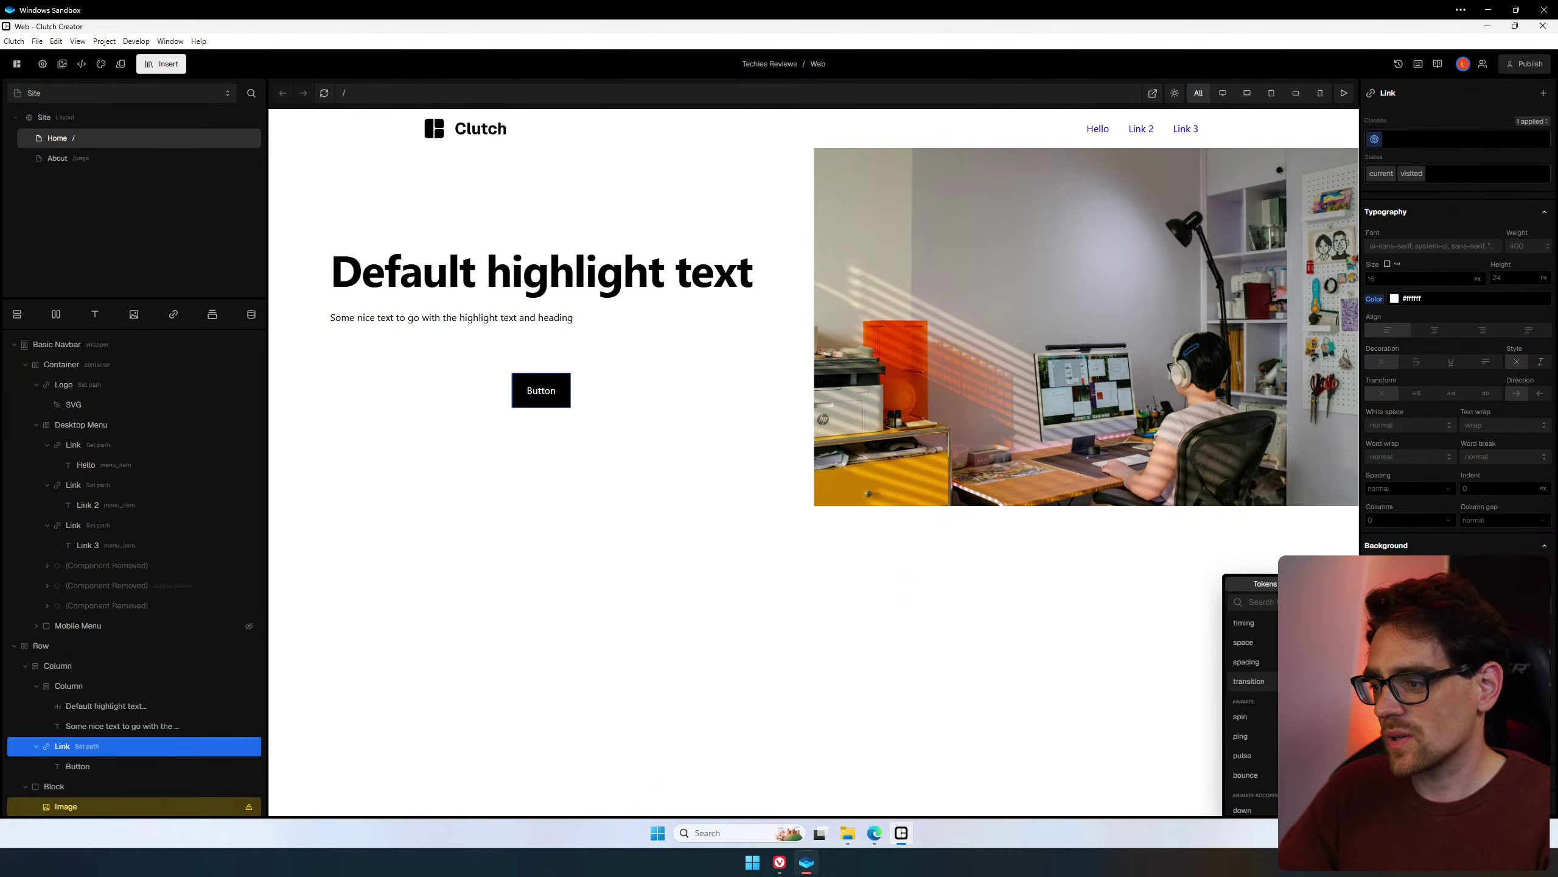
{"action": "key", "text": "Escape"}
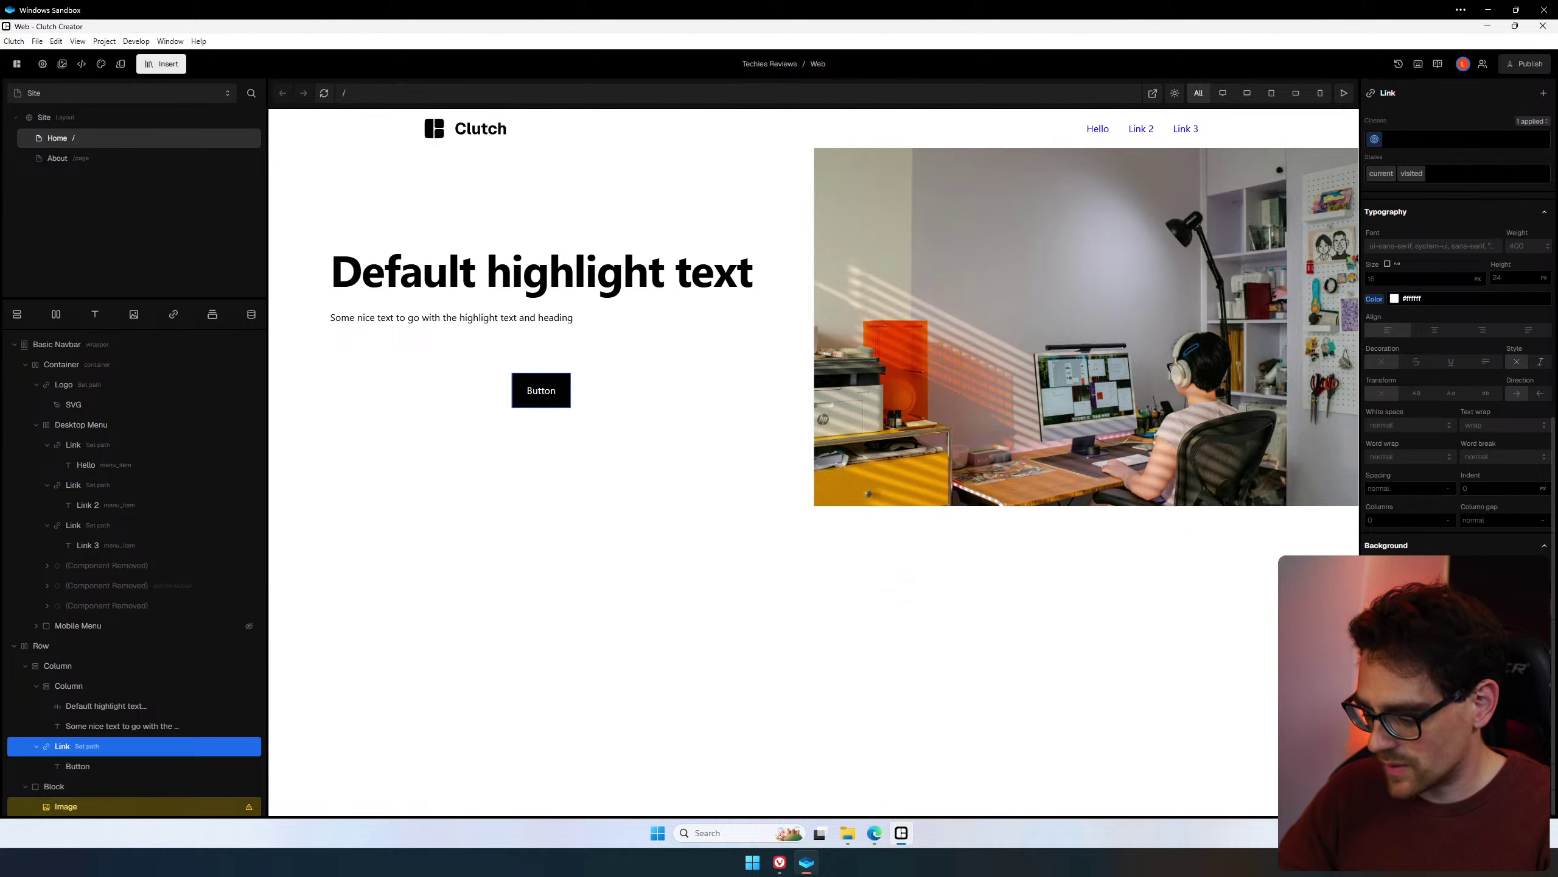
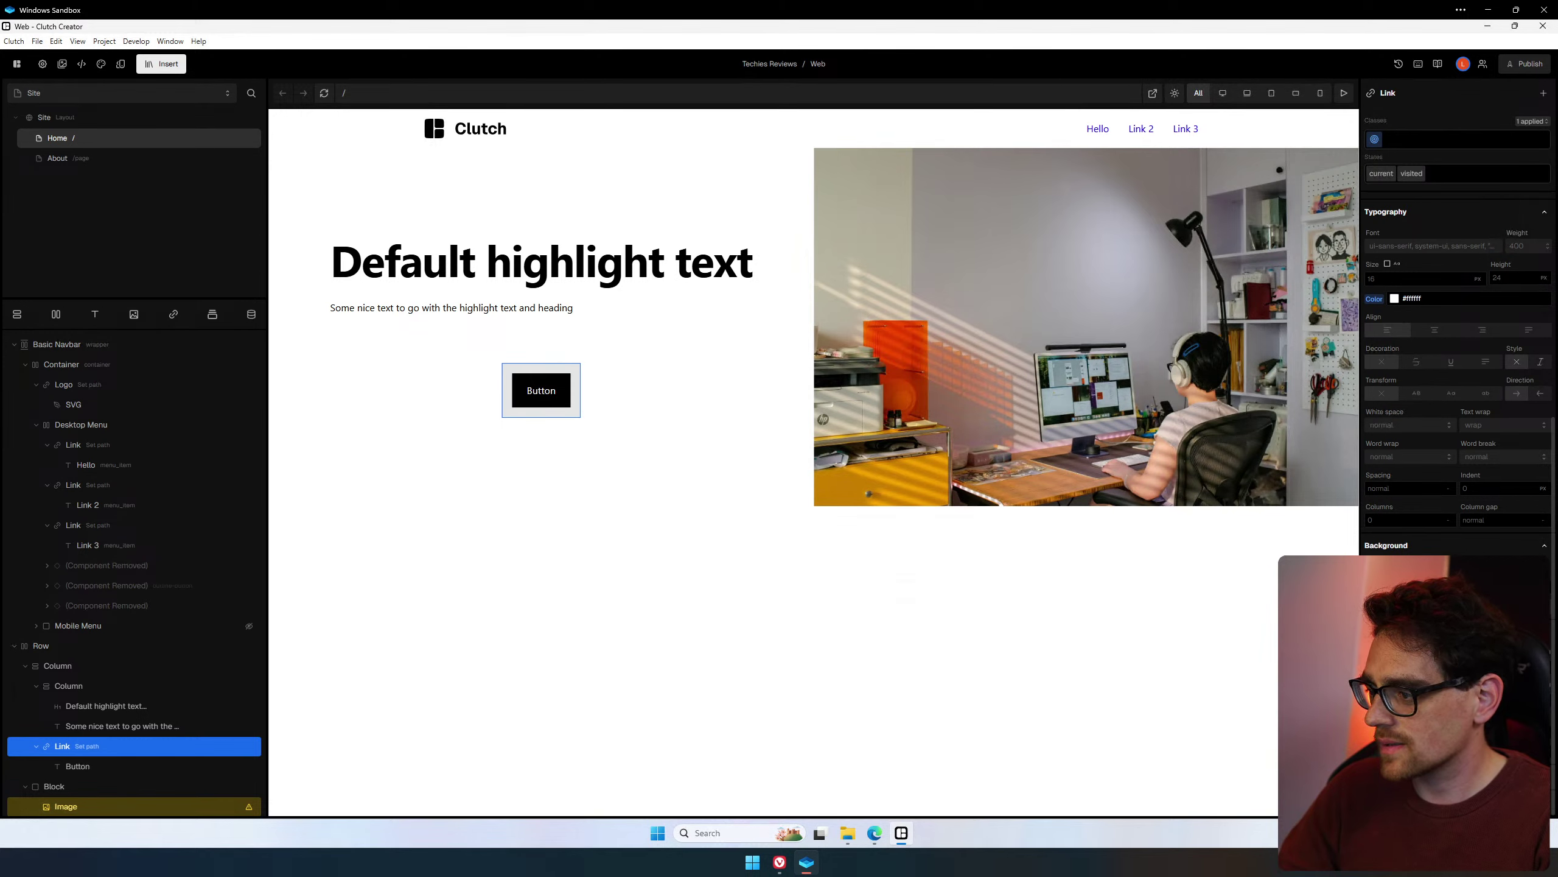
Clear the Link's border value and convert its instance styles into a class.
{"action": "right_click", "coordinate": [1381, 565]}
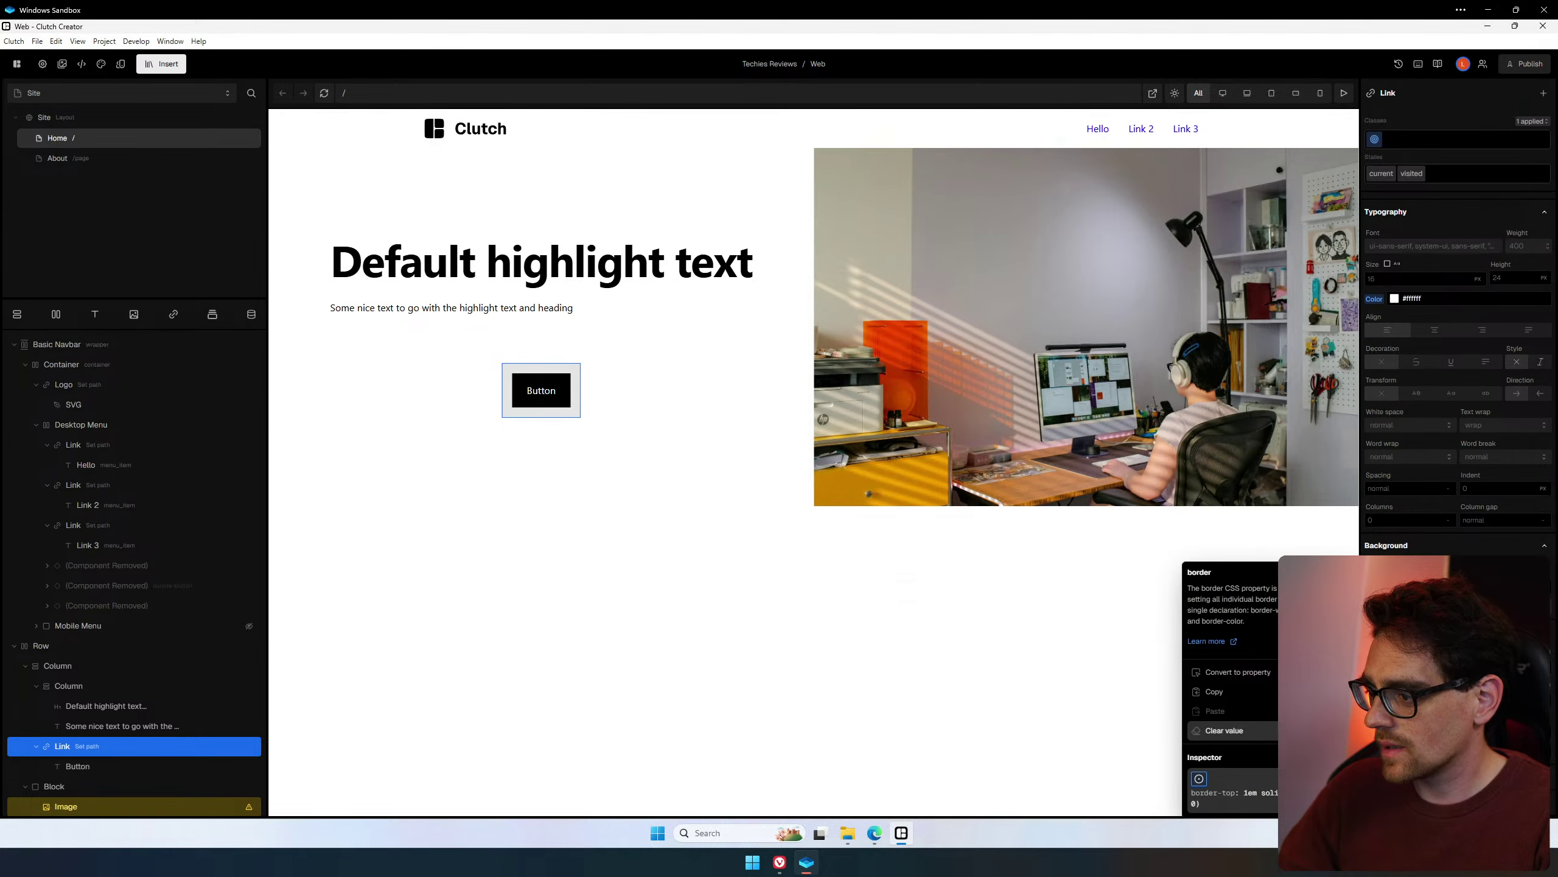
{"action": "left_click", "coordinate": [1224, 729]}
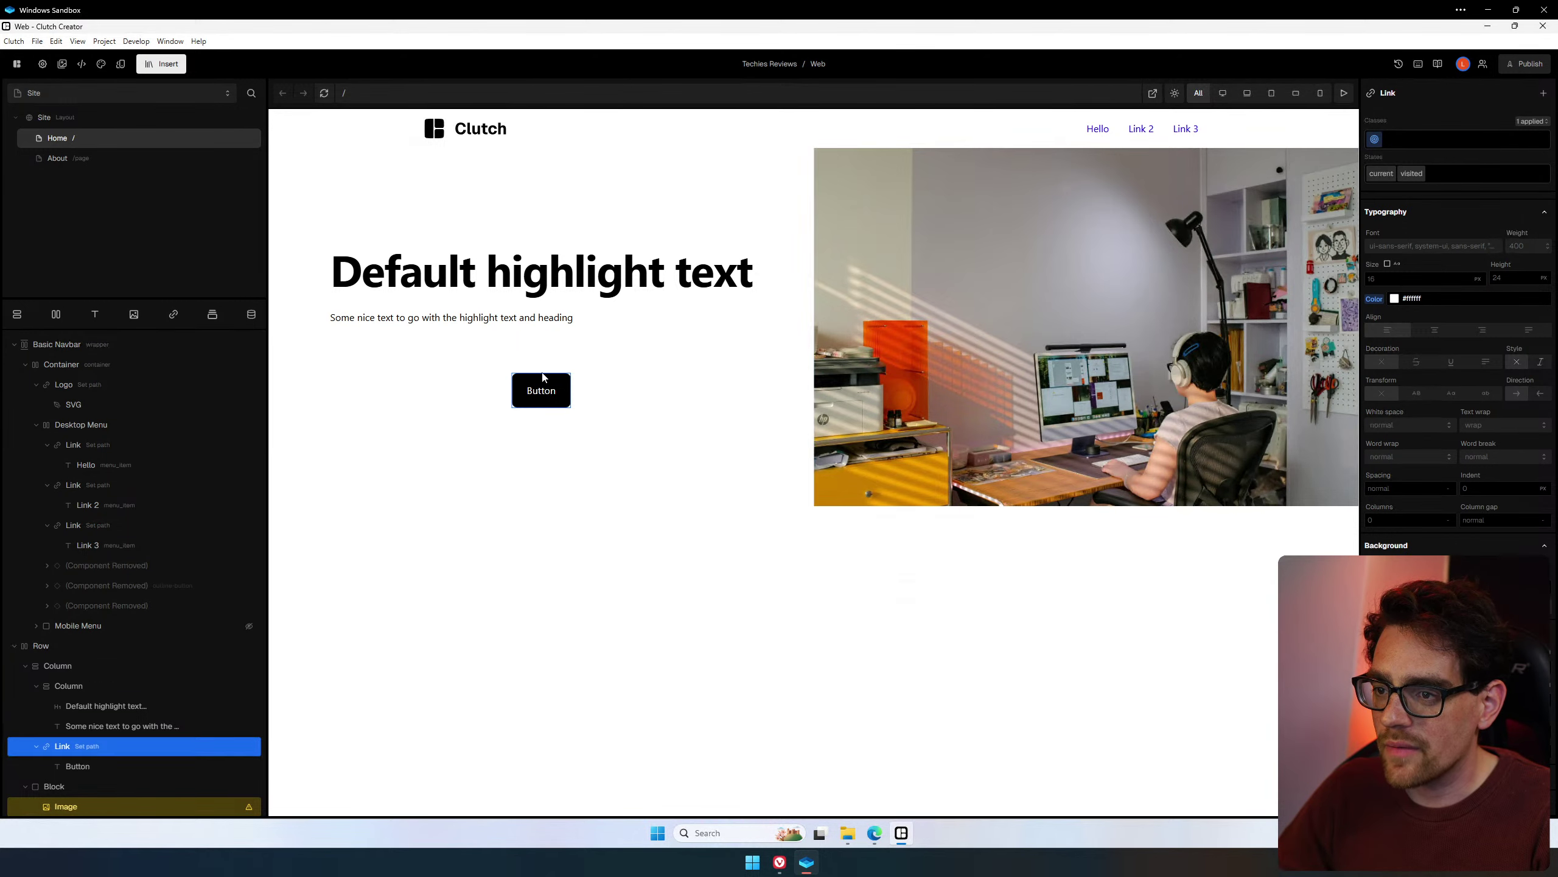
{"action": "left_click", "coordinate": [1376, 142]}
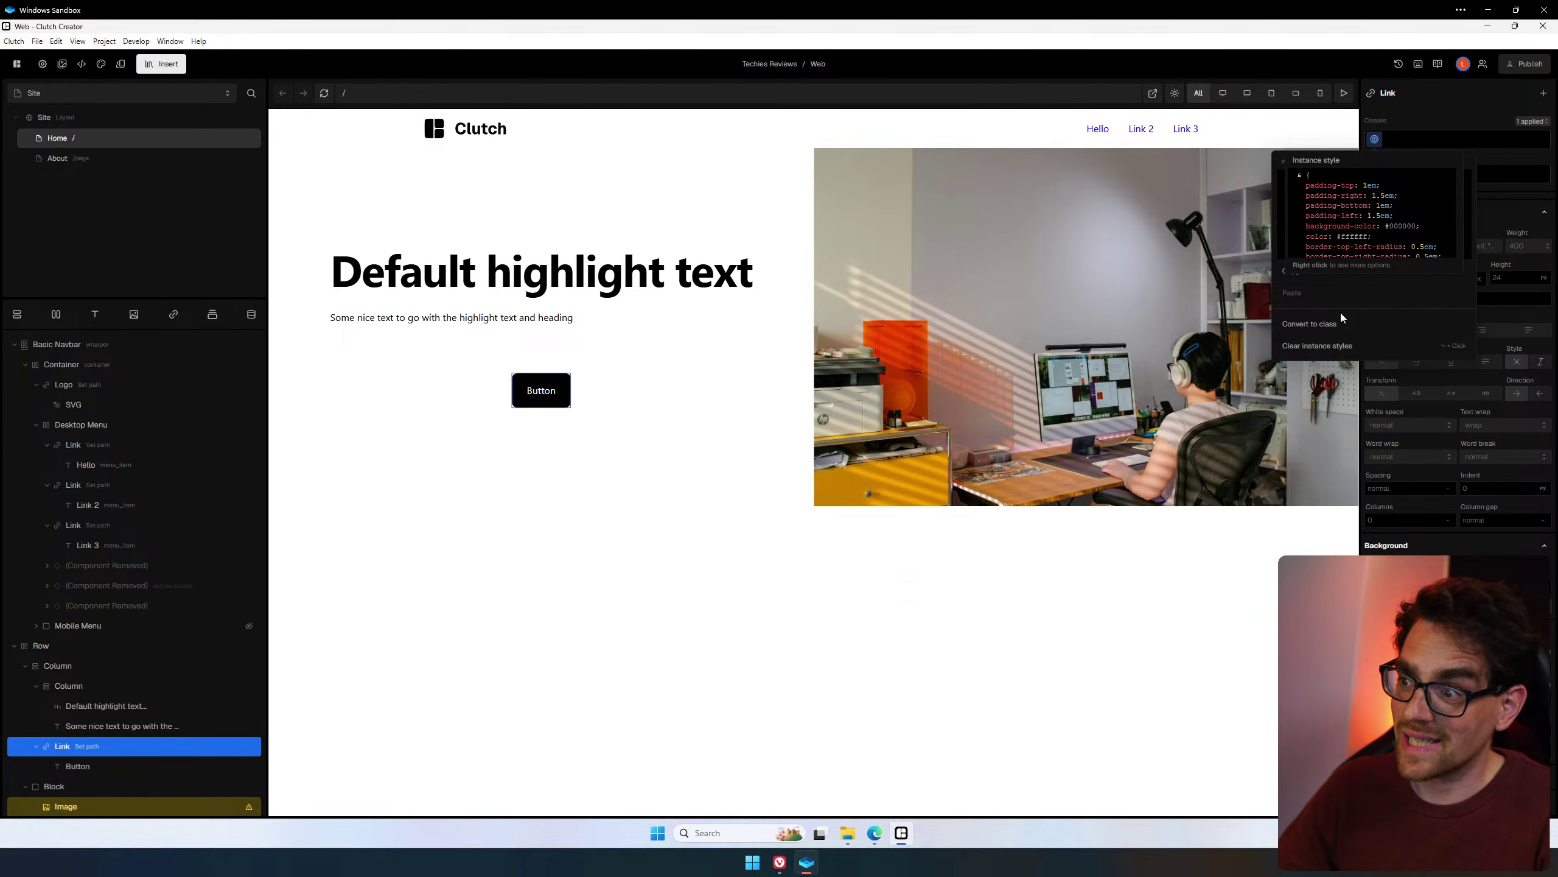
{"action": "left_click", "coordinate": [1349, 325]}
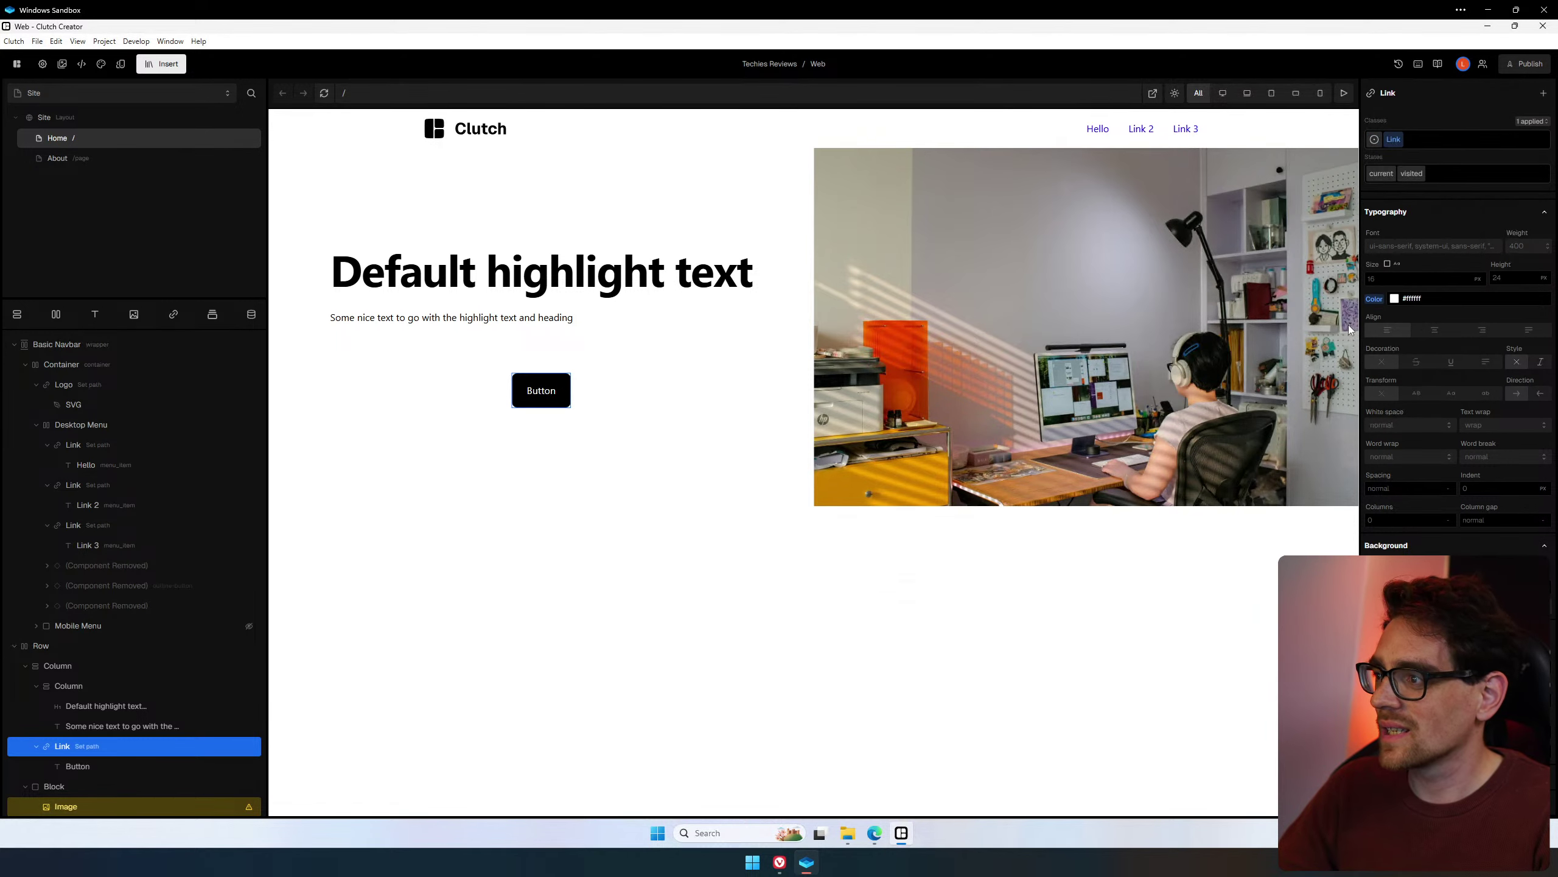
Review the CSS of the Link's class and rename the class to btn--primary.
{"action": "left_click", "coordinate": [1395, 140]}
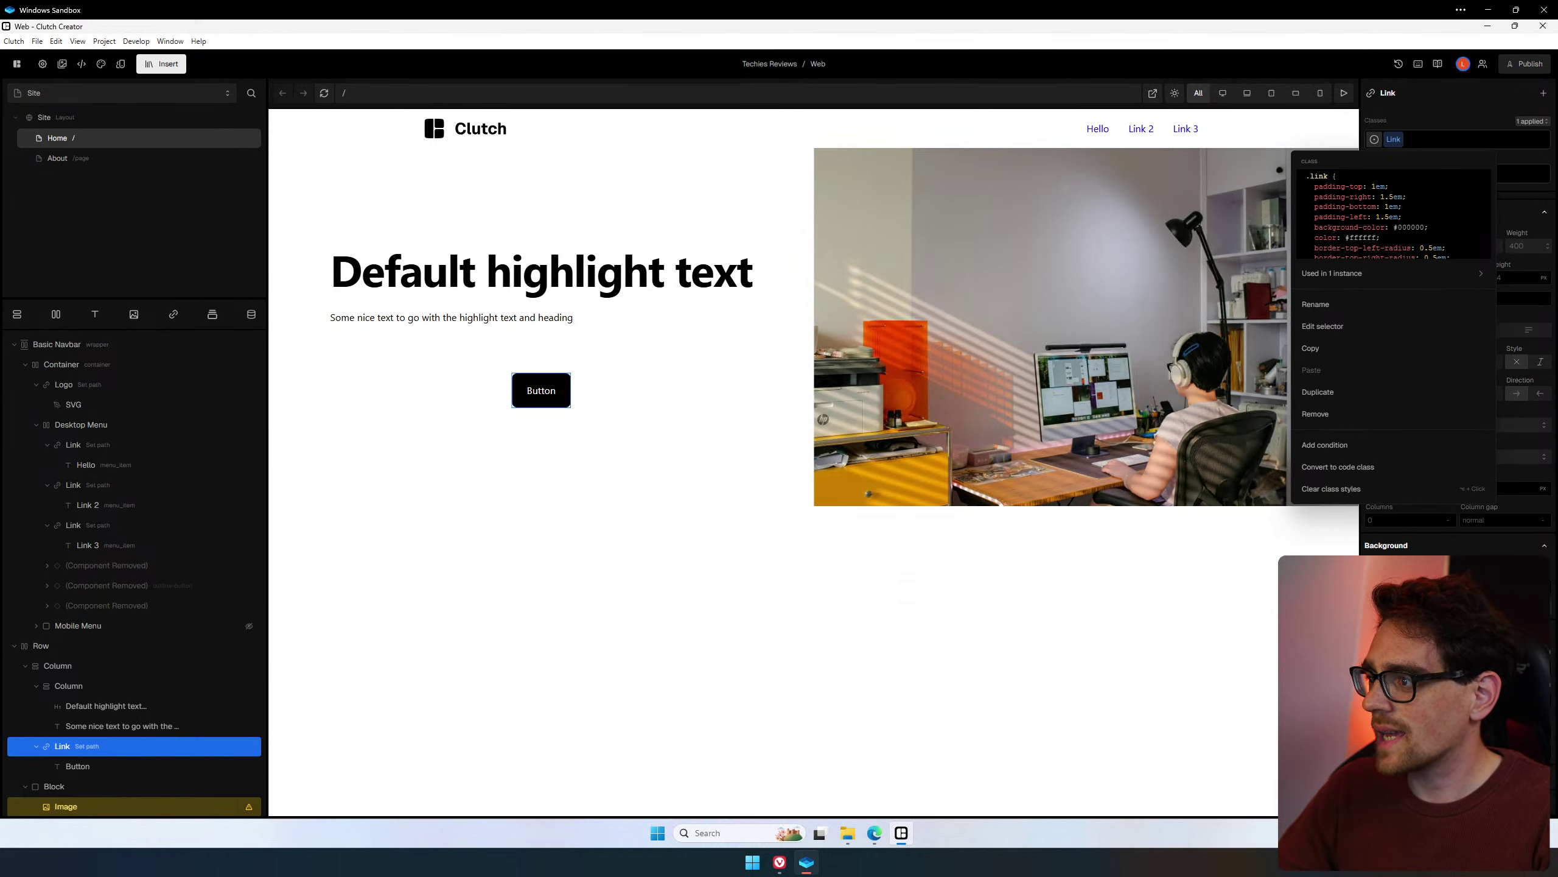
{"action": "mouse_move", "coordinate": [1391, 176]}
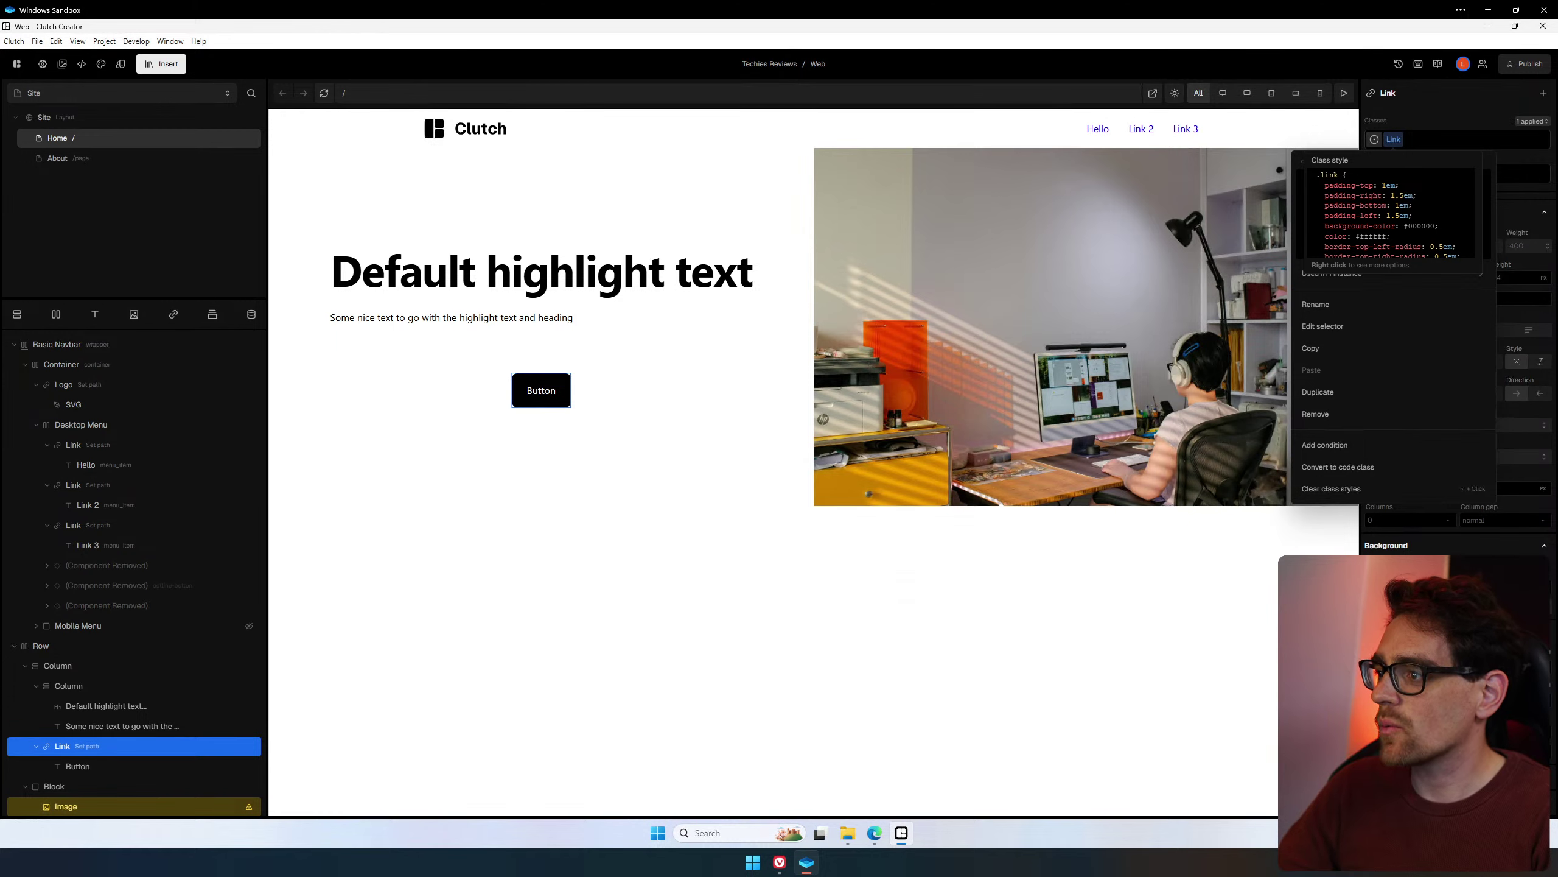
{"action": "key", "text": "Escape"}
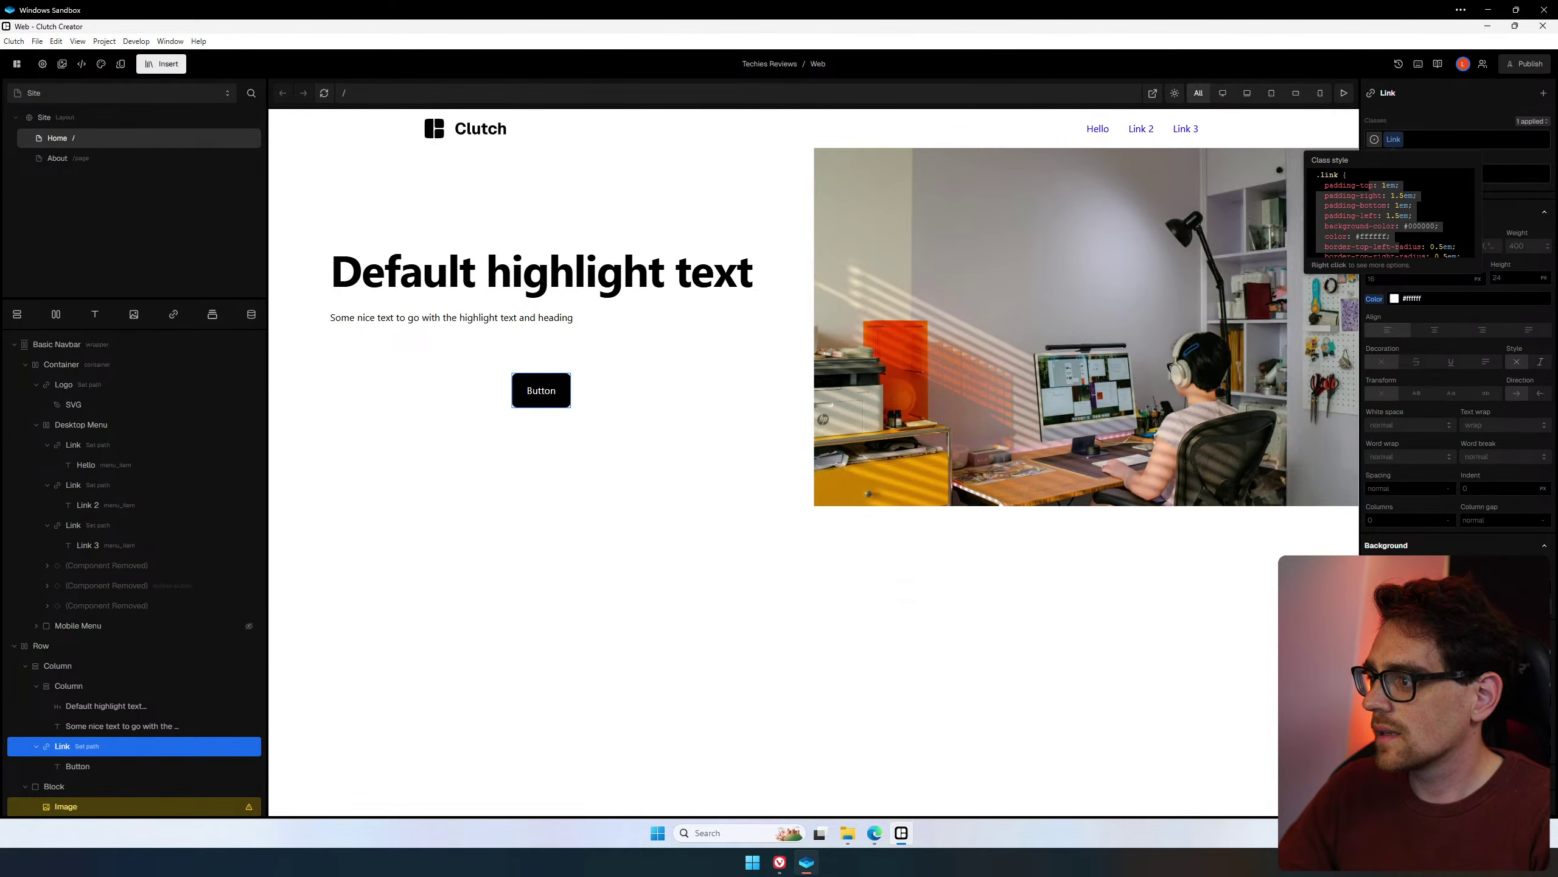
{"action": "scroll", "coordinate": [1390, 209], "scroll_direction": "down", "scroll_amount": 1}
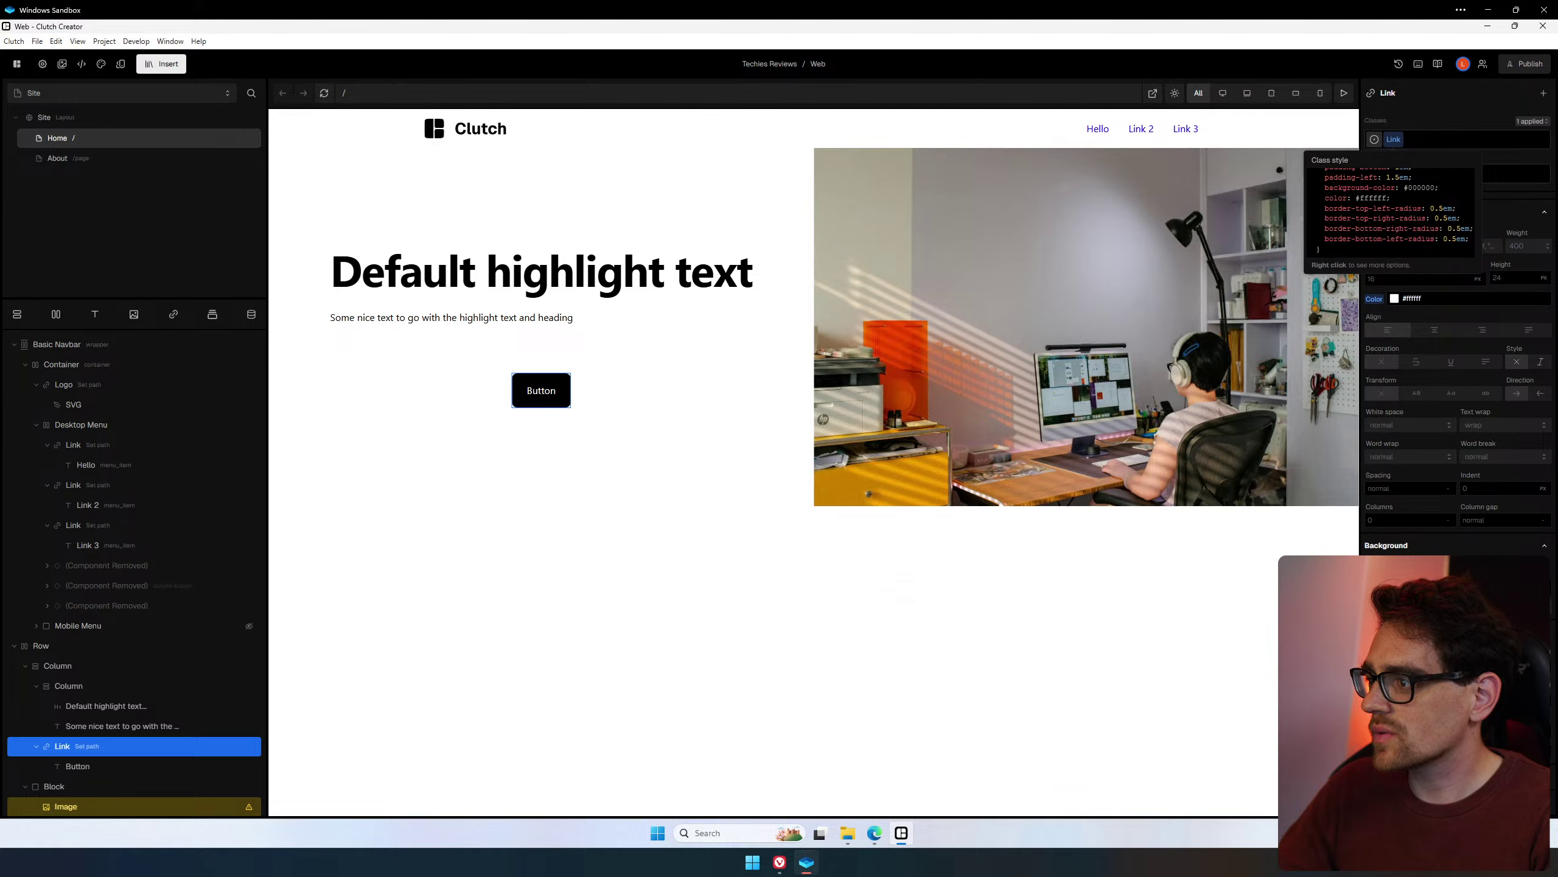
{"action": "scroll", "coordinate": [1390, 209], "scroll_direction": "up", "scroll_amount": 1}
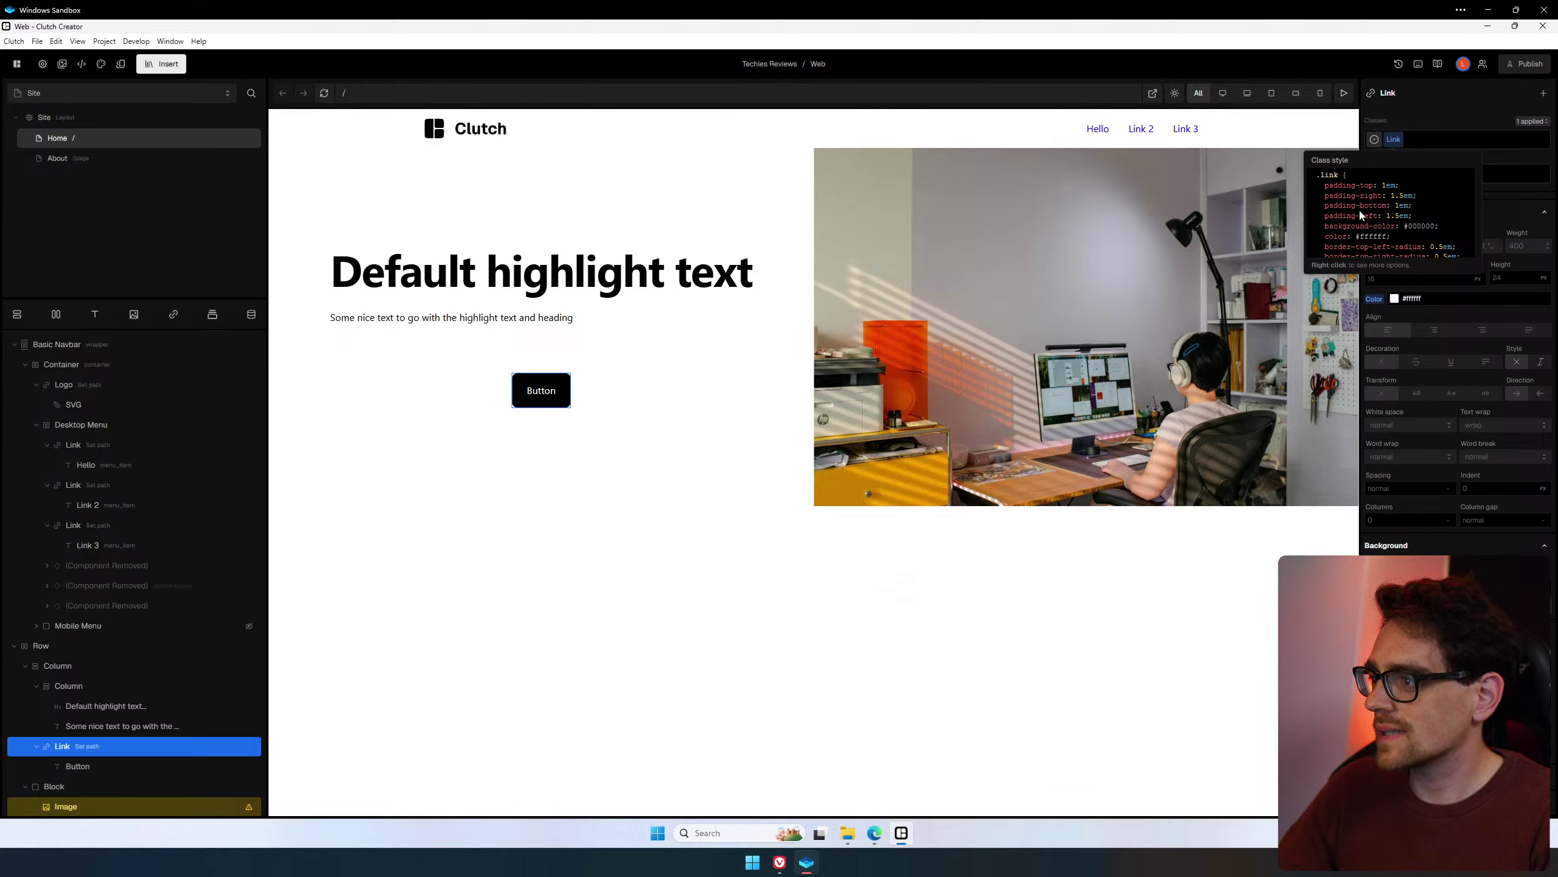
{"action": "double_click", "coordinate": [1396, 140]}
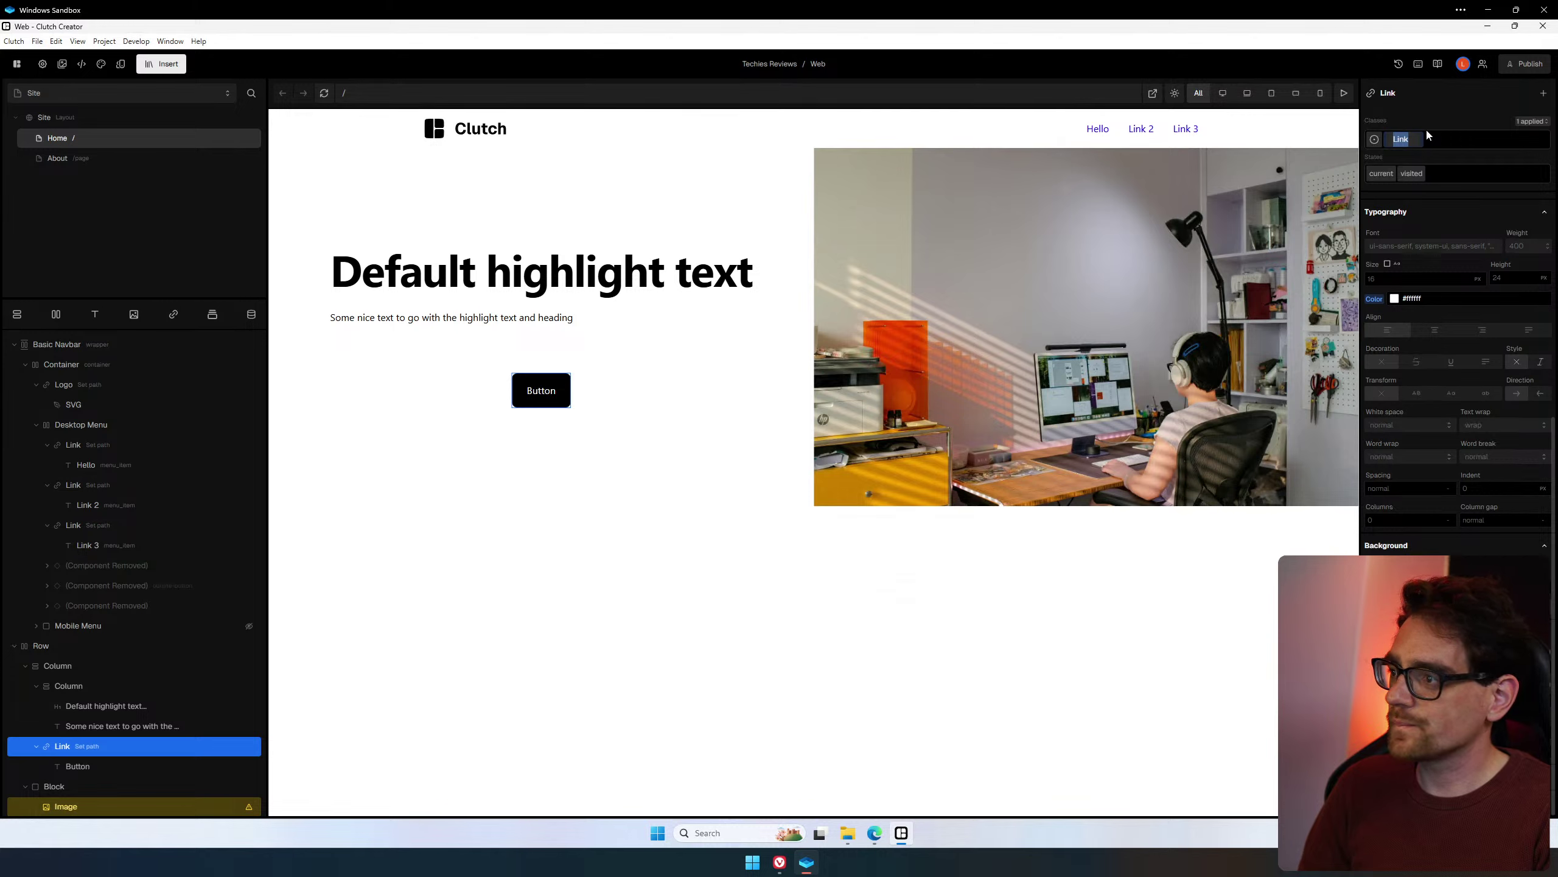
{"action": "type", "text": "B"}
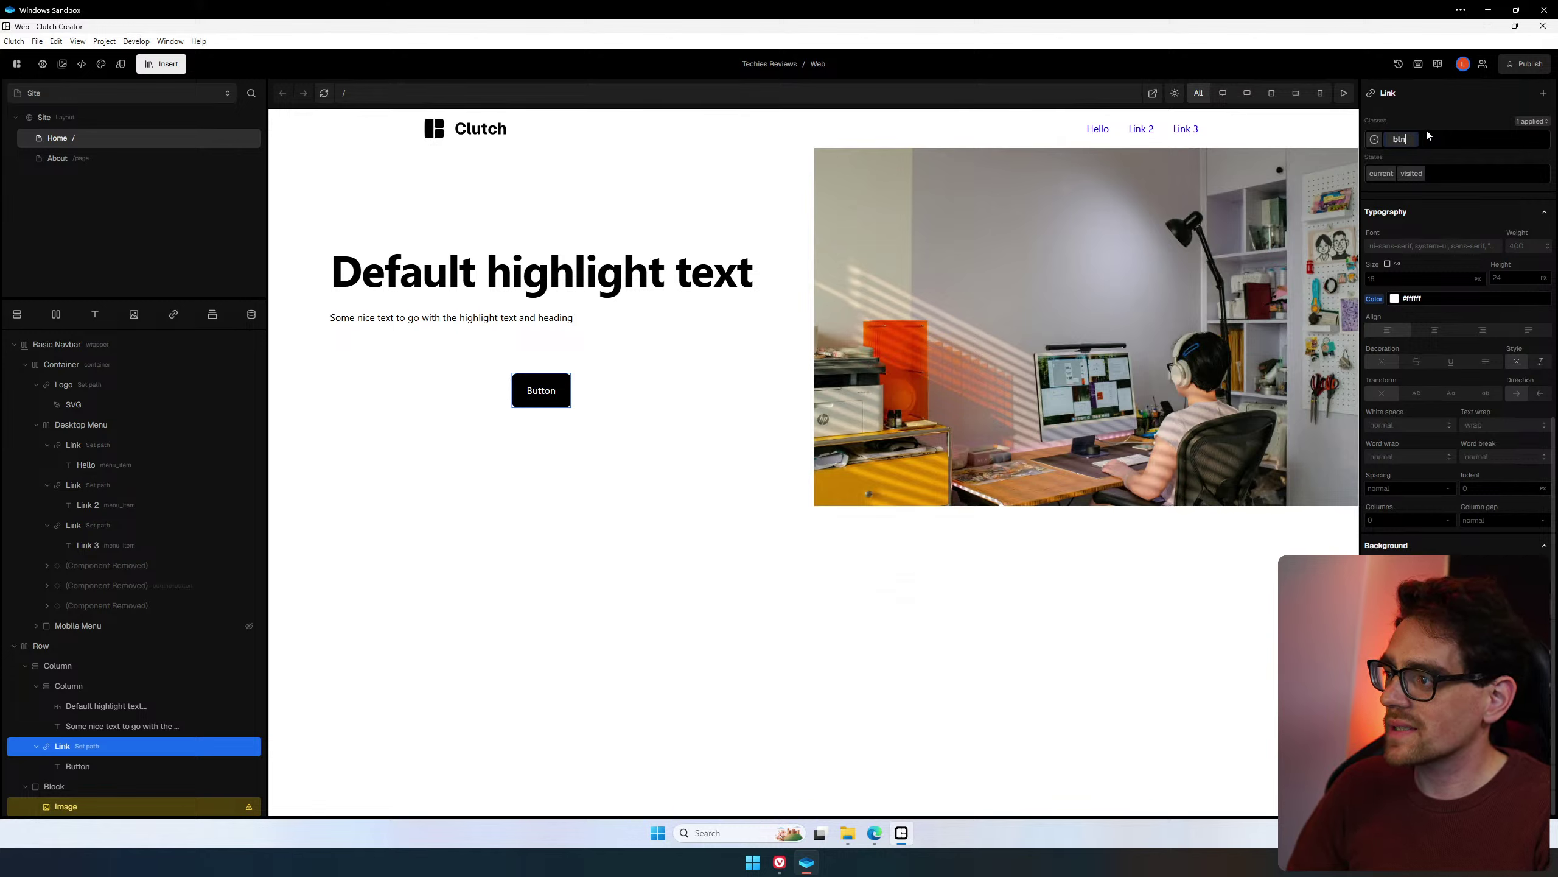
{"action": "type", "text": "tn--prim"}
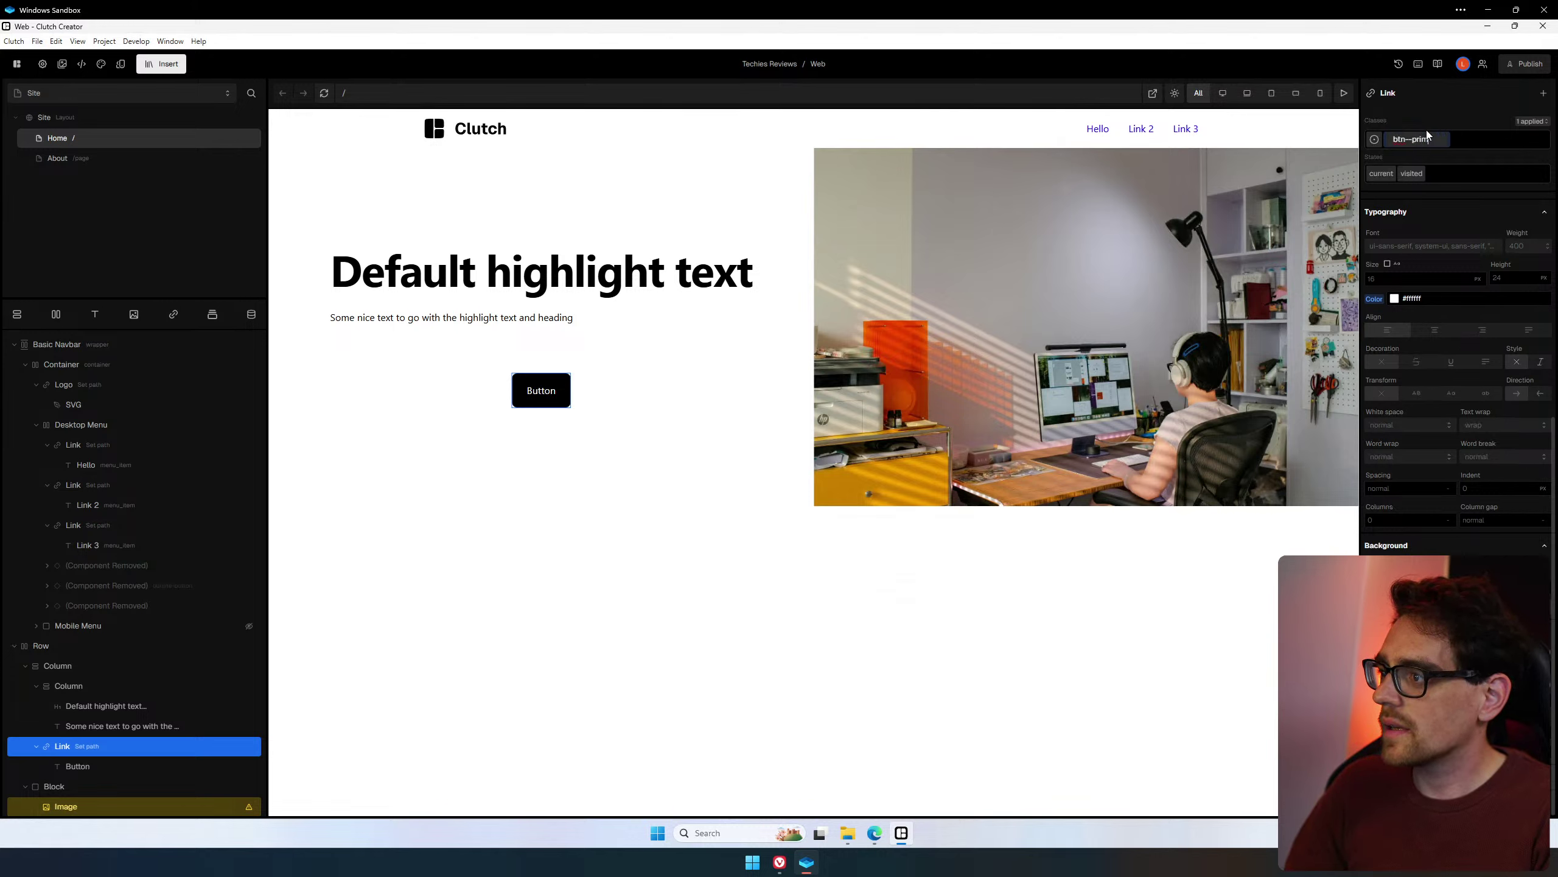
{"action": "type", "text": "ary"}
{"action": "key", "text": "Return"}
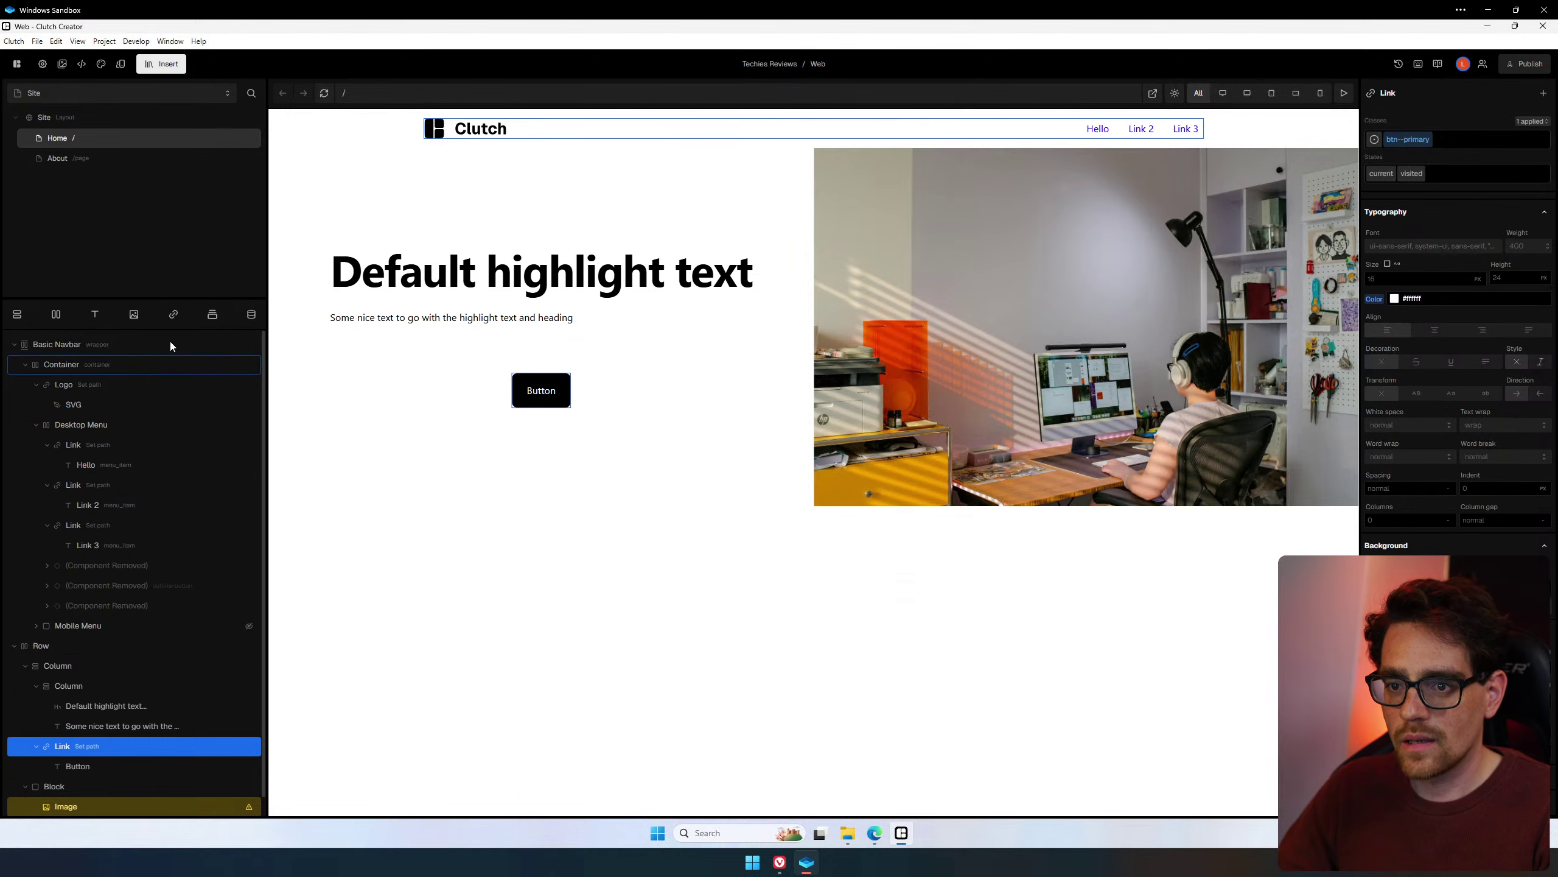
Insert a second Link directly above the Button link in the hero Column and apply the btn--primary class to it.
{"action": "left_click", "coordinate": [172, 319]}
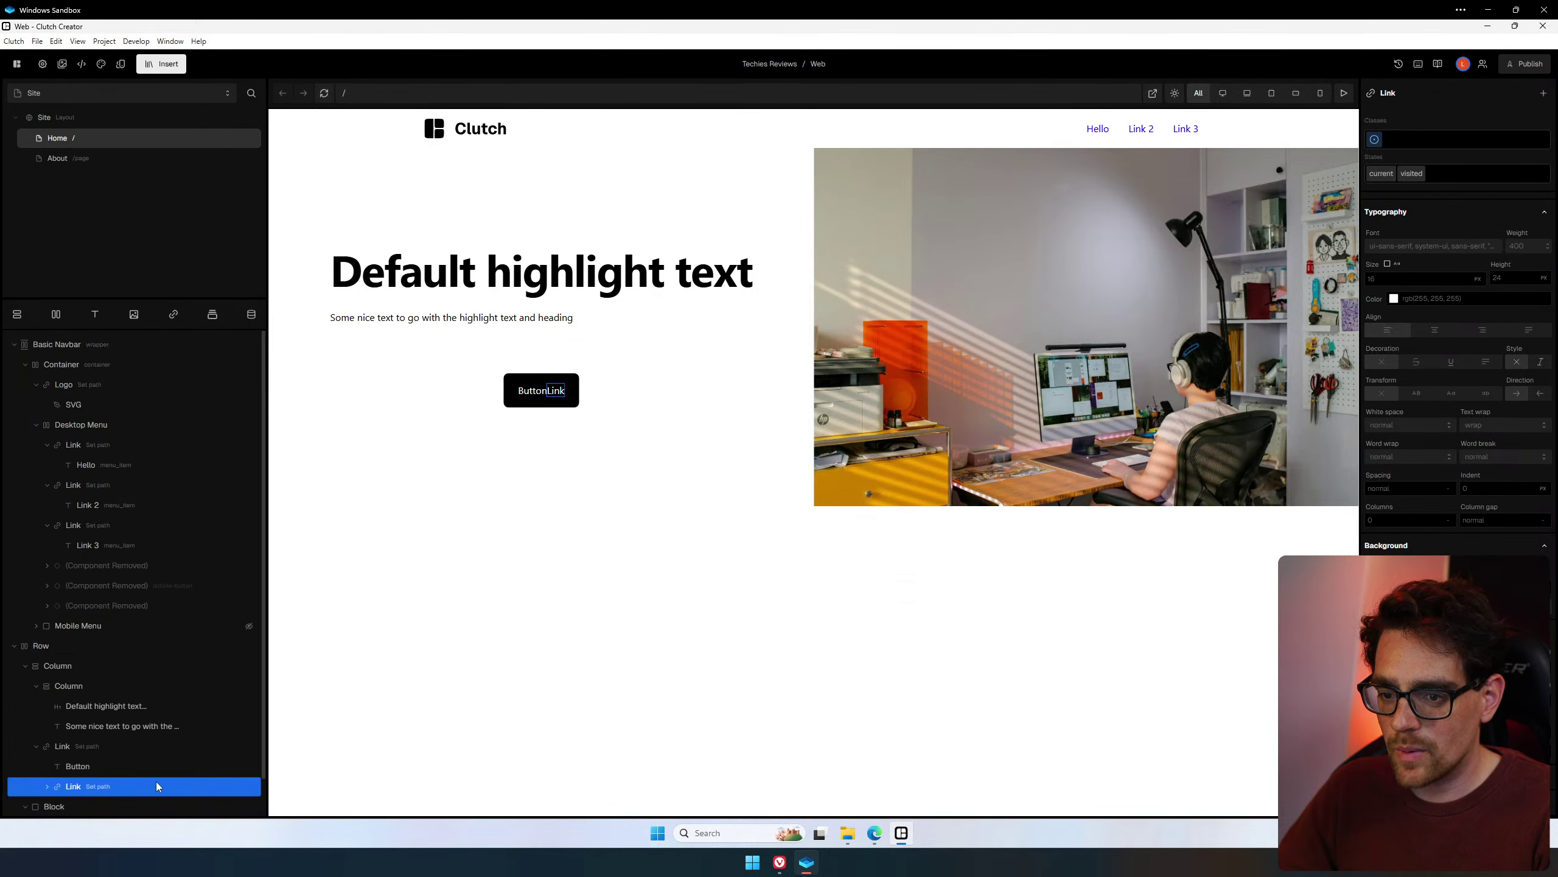
{"action": "left_click_drag", "start_coordinate": [154, 764], "coordinate": [148, 738]}
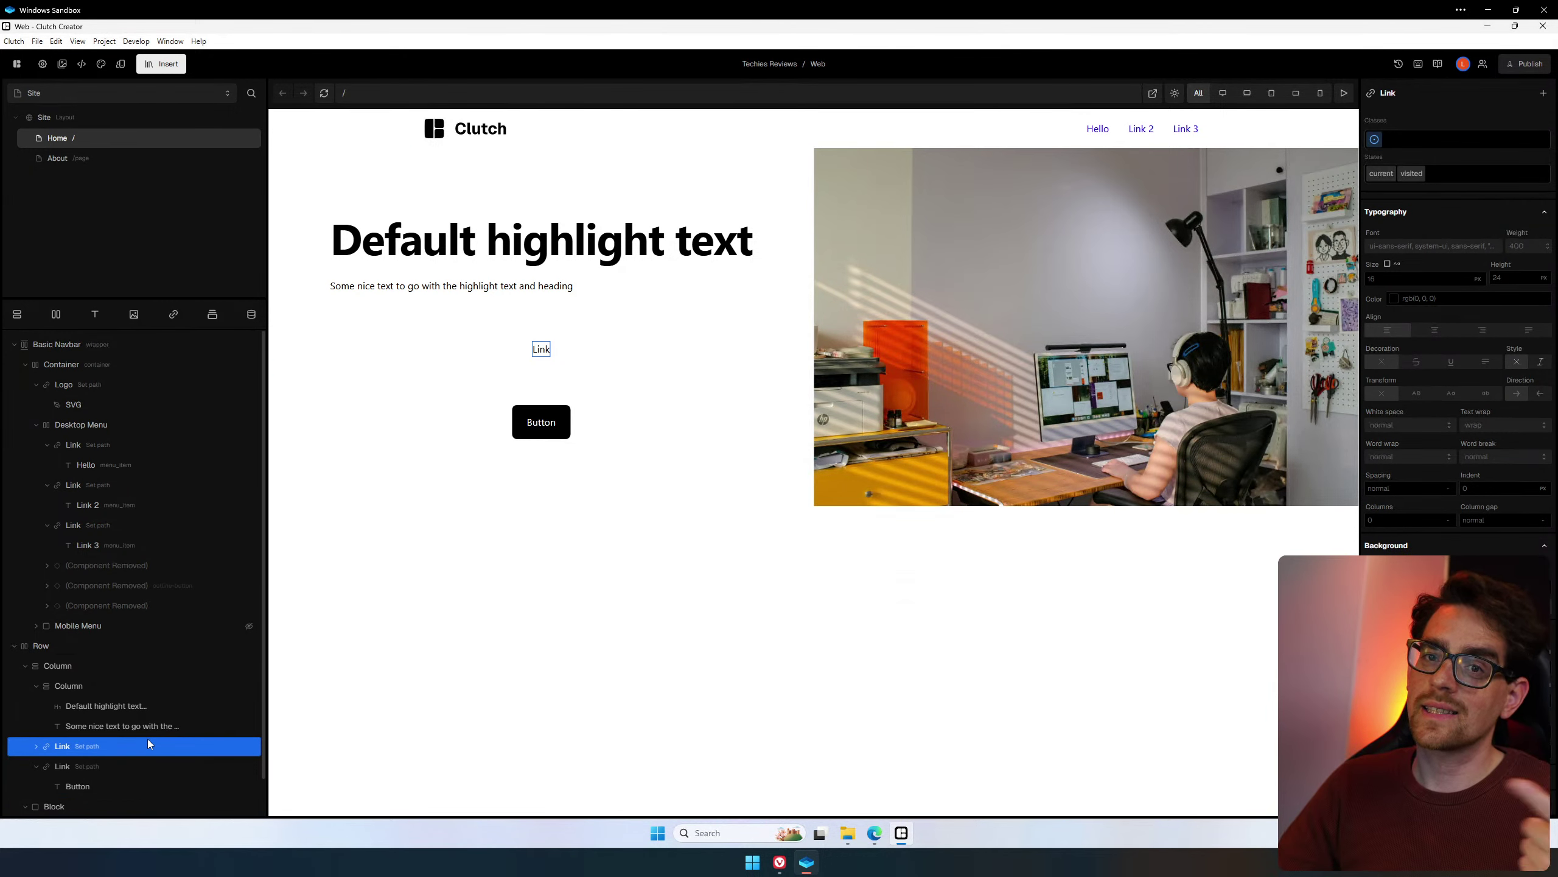
{"action": "left_click", "coordinate": [1439, 139]}
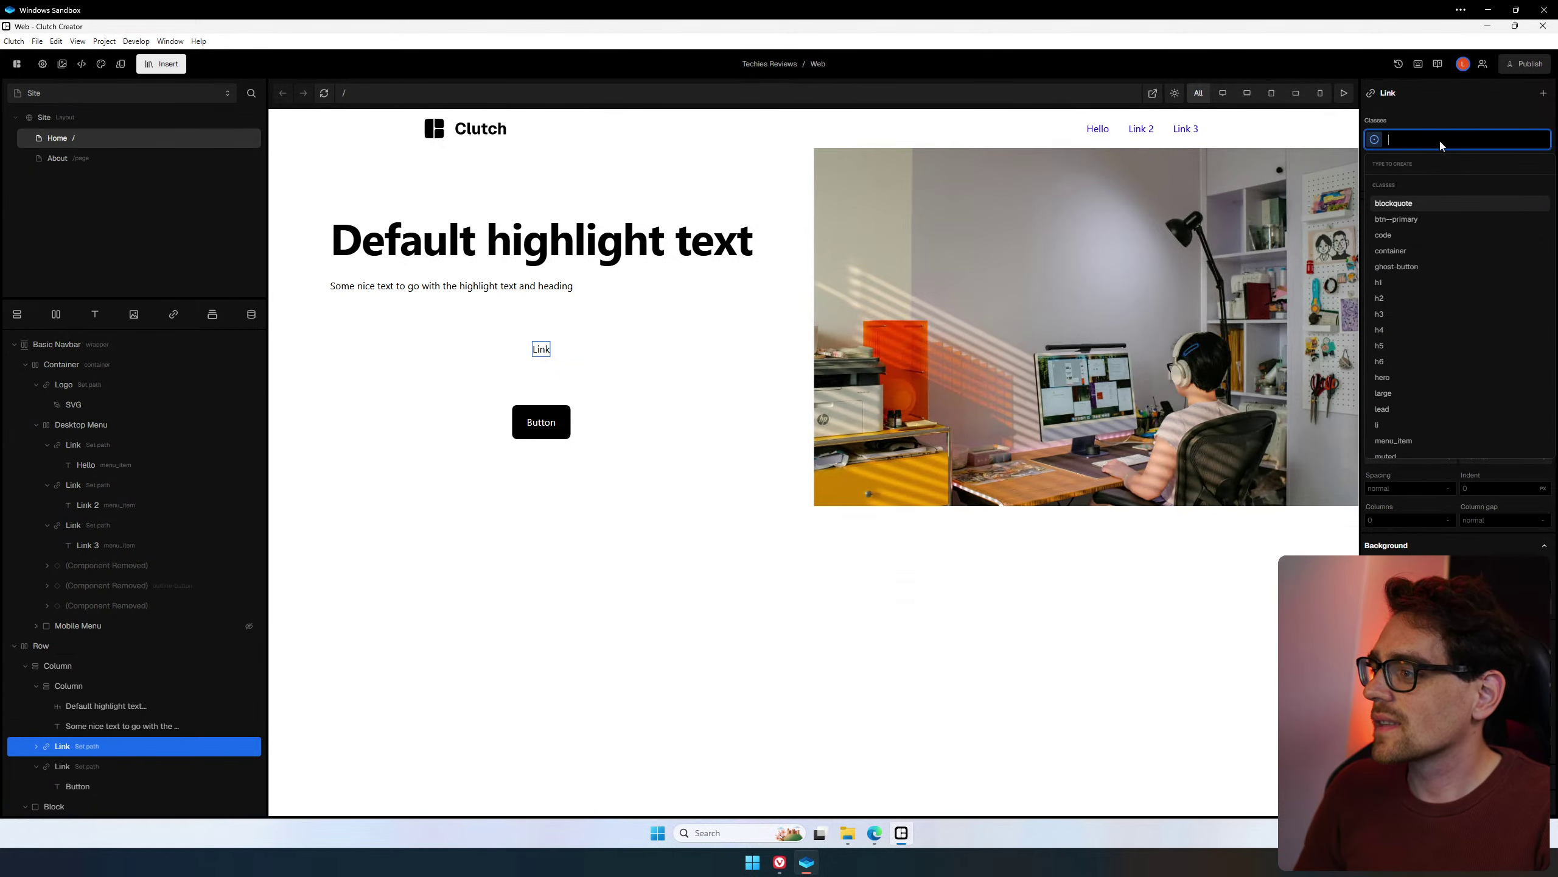
{"action": "key", "text": "Down"}
{"action": "key", "text": "Return"}
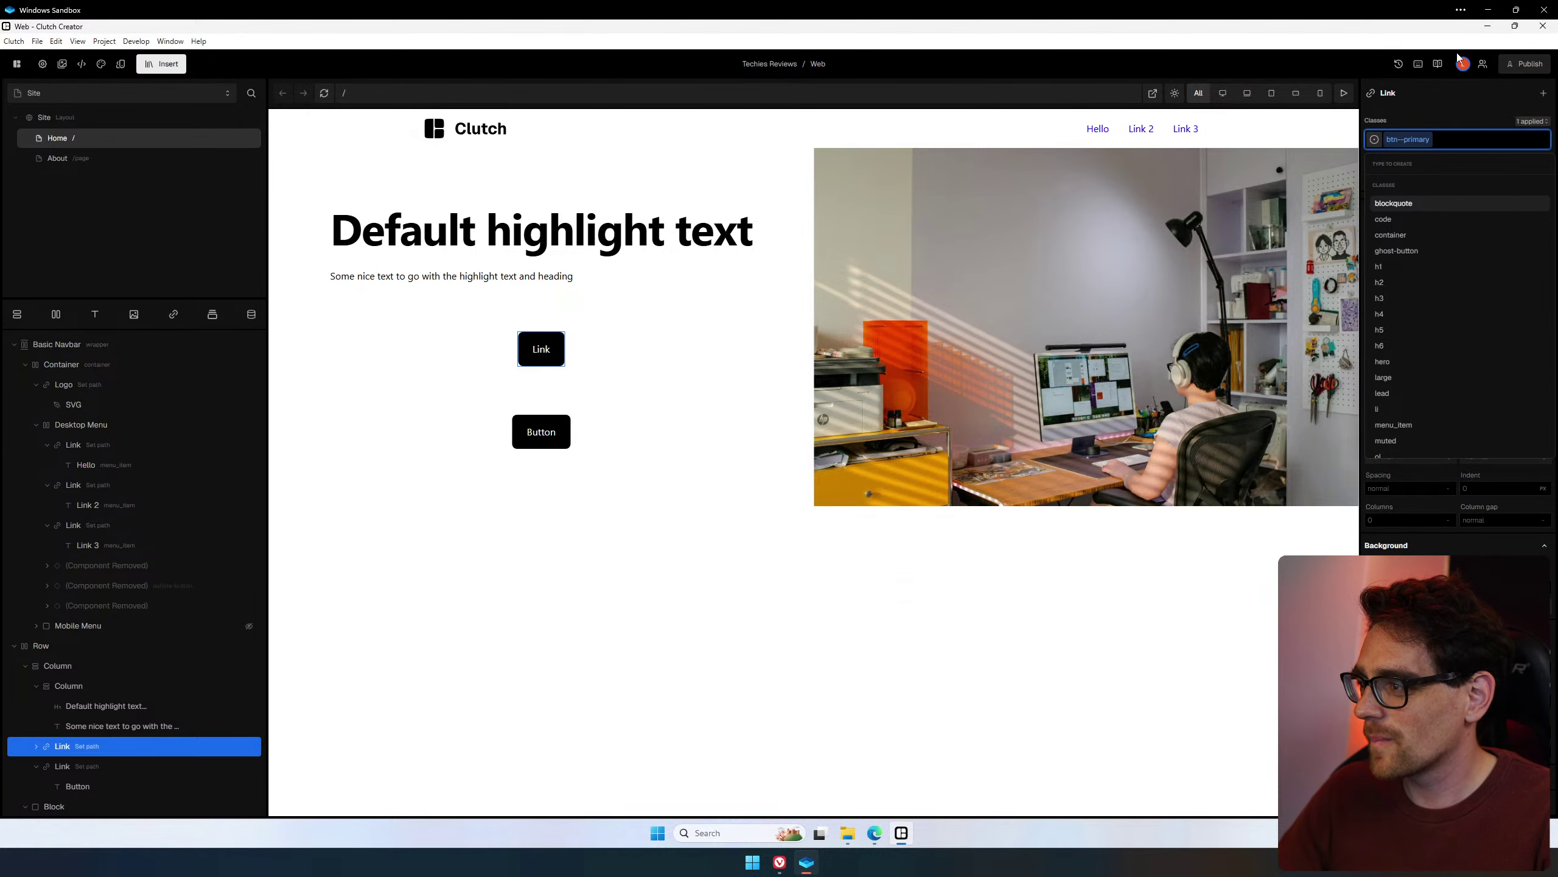
{"action": "left_click", "coordinate": [1469, 108]}
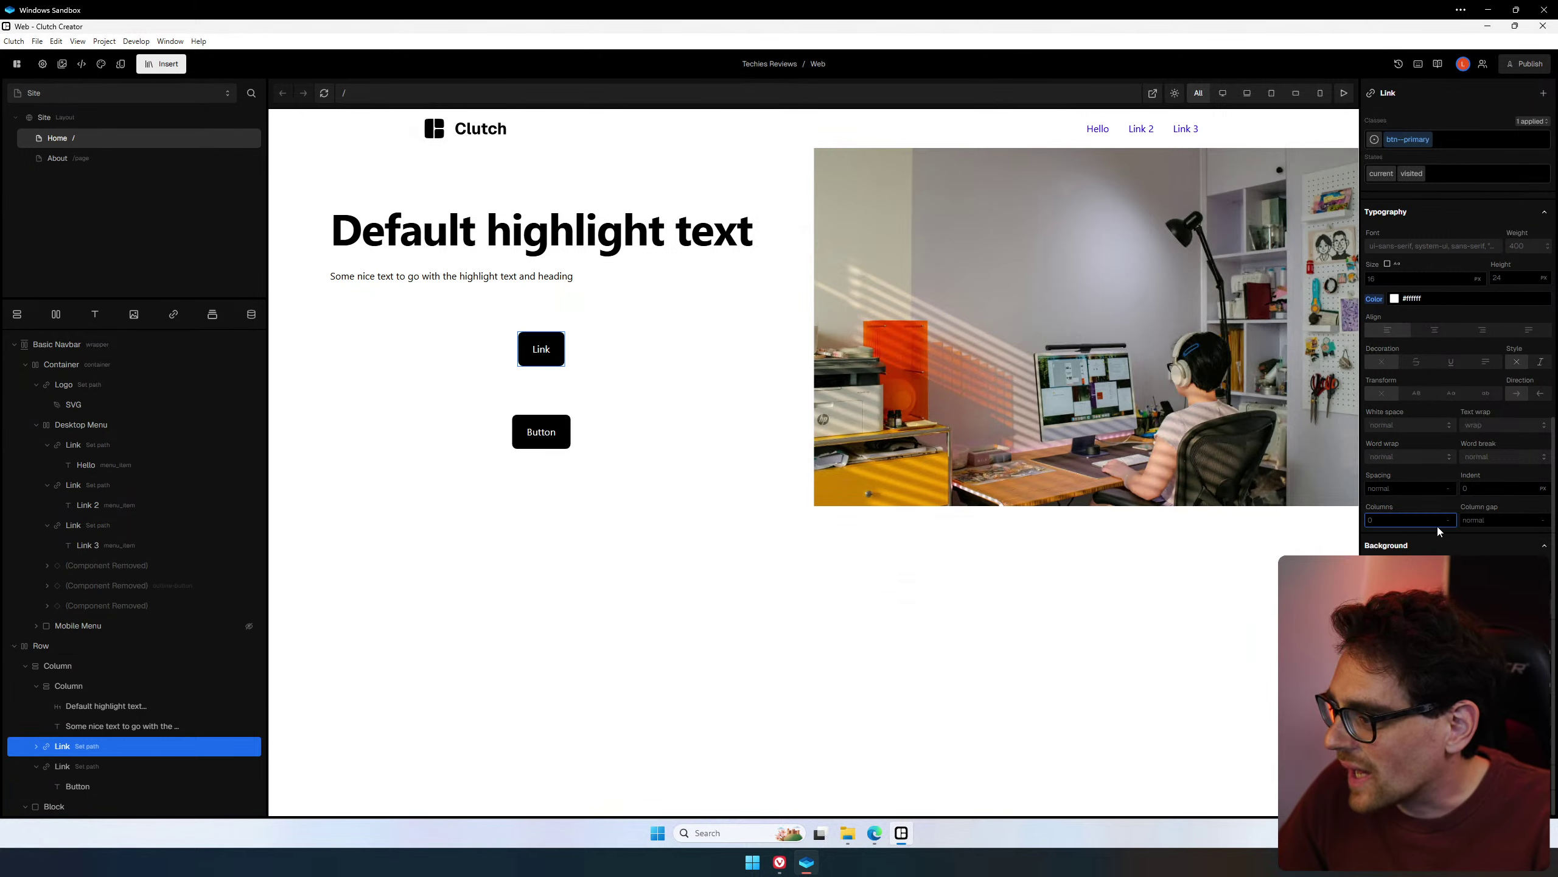
Collapse the new Link's style sections from Flex Child through Borders, leaving Custom Styles open.
{"action": "scroll", "coordinate": [1437, 526], "scroll_direction": "up", "scroll_amount": 10}
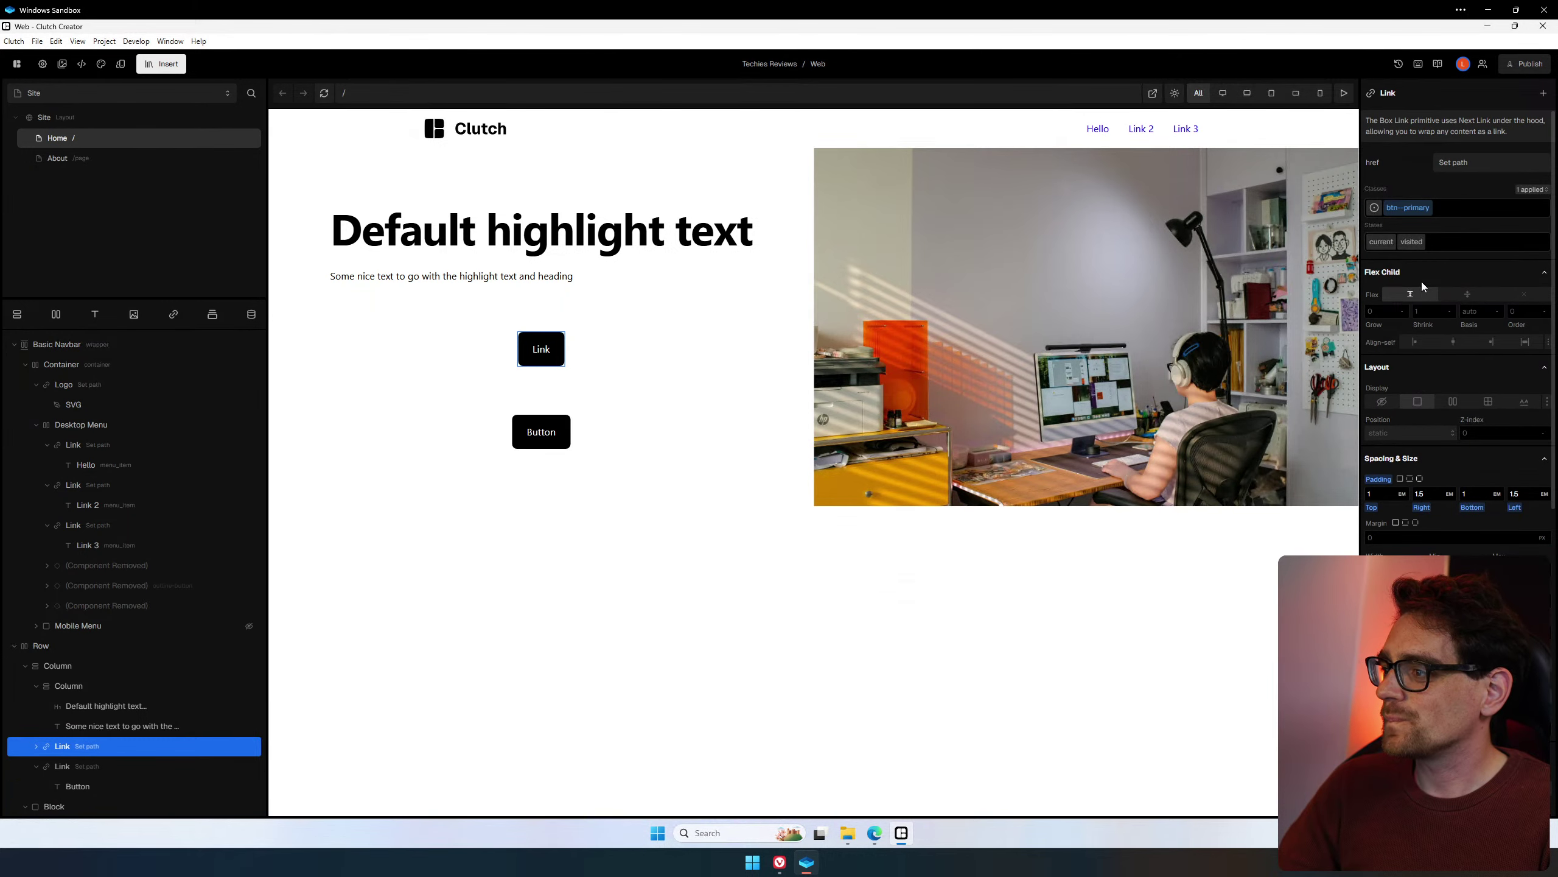
{"action": "left_click", "coordinate": [1423, 276]}
{"action": "left_click", "coordinate": [1405, 298]}
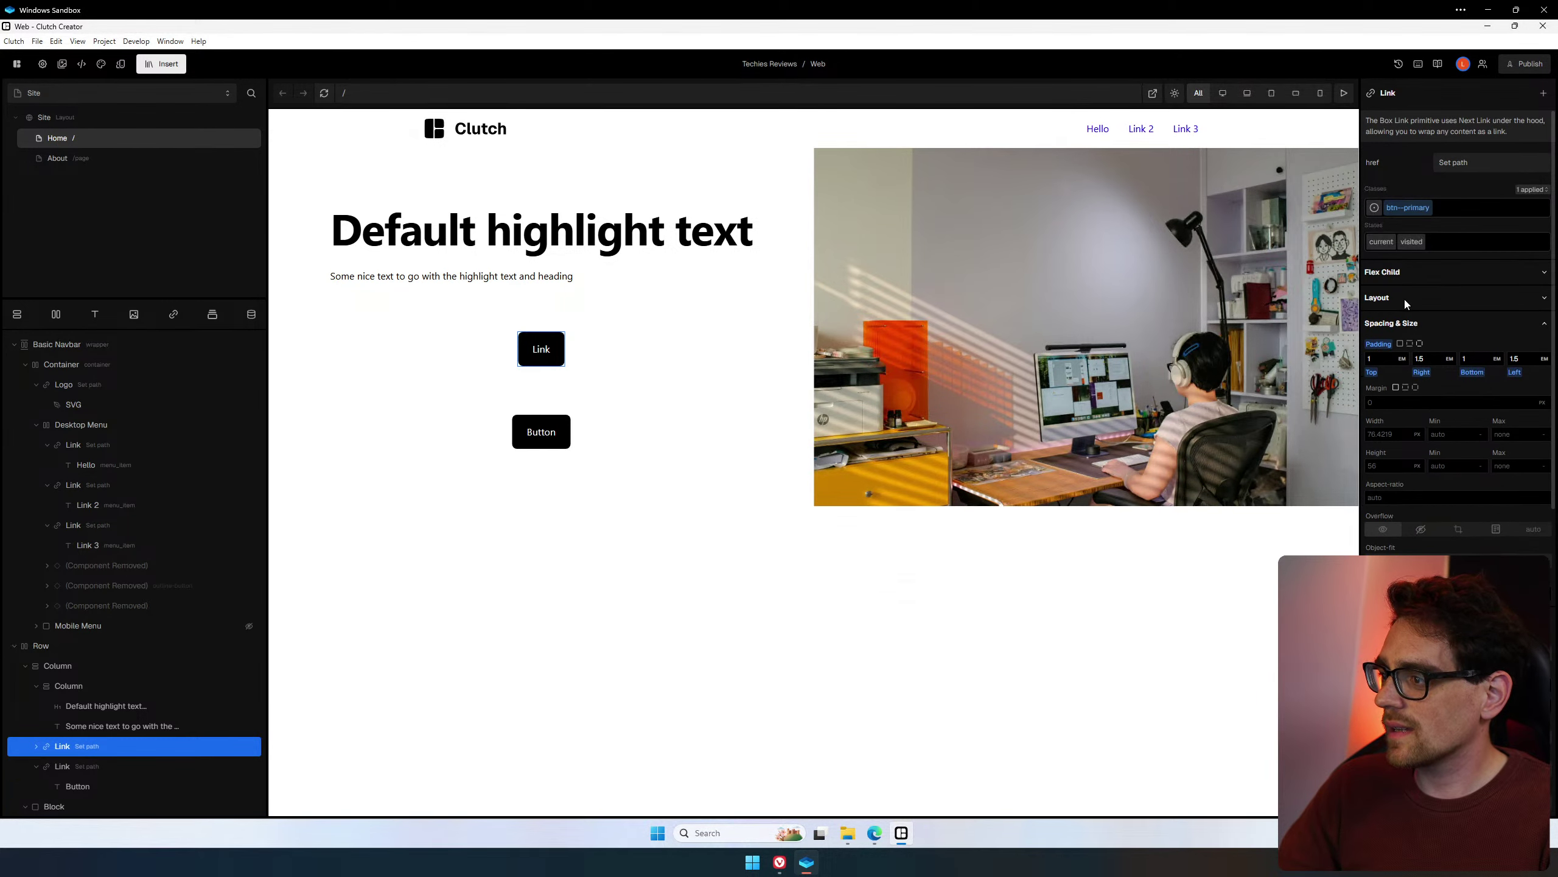
{"action": "left_click", "coordinate": [1406, 323]}
{"action": "left_click", "coordinate": [1417, 349]}
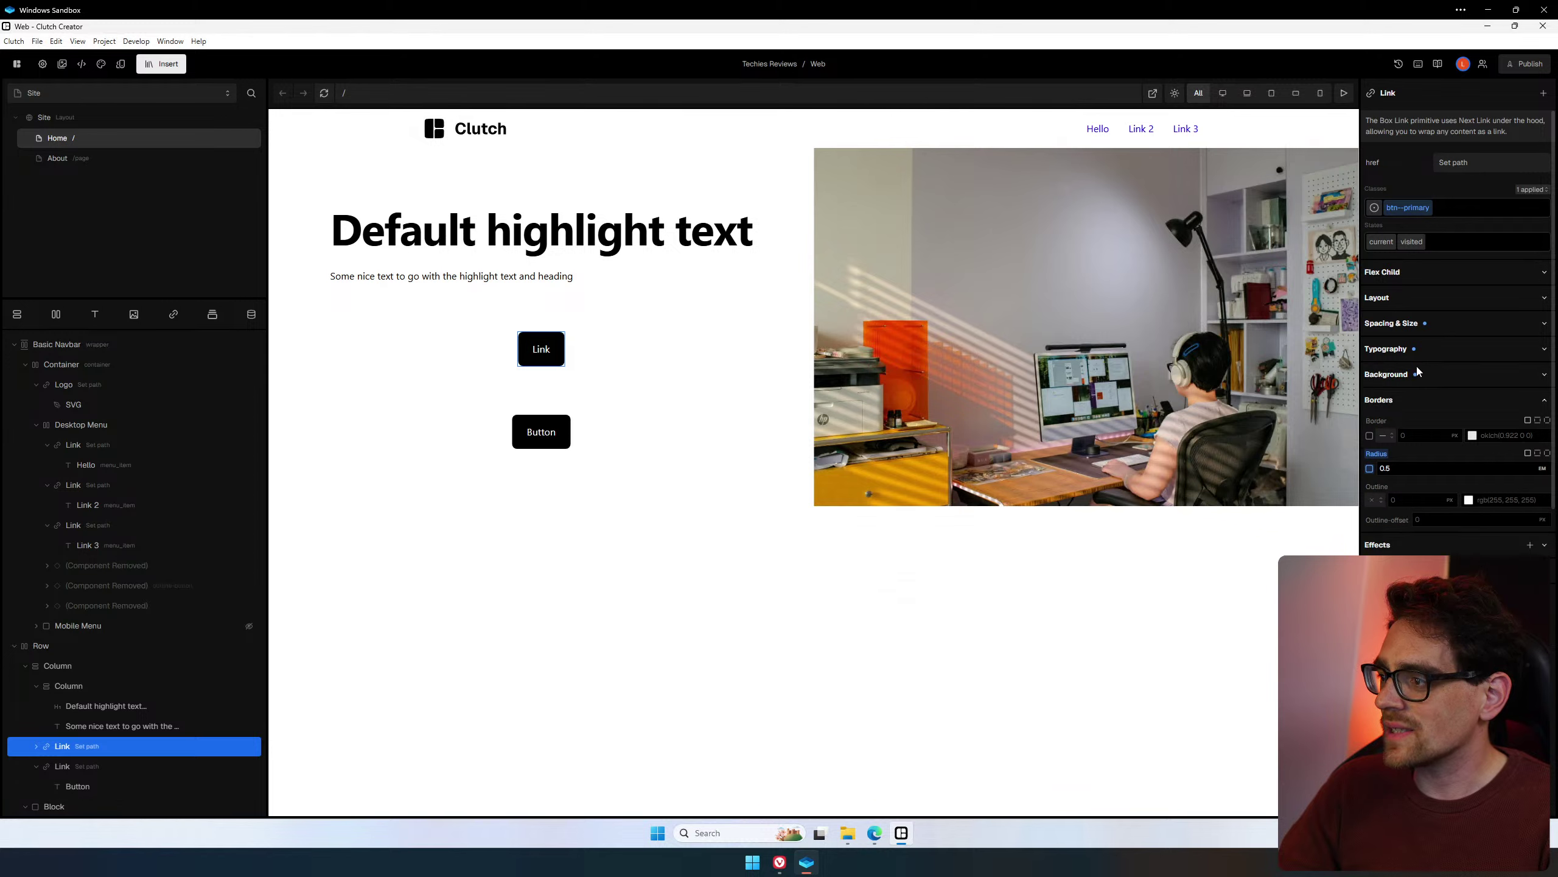
{"action": "left_click", "coordinate": [1386, 400]}
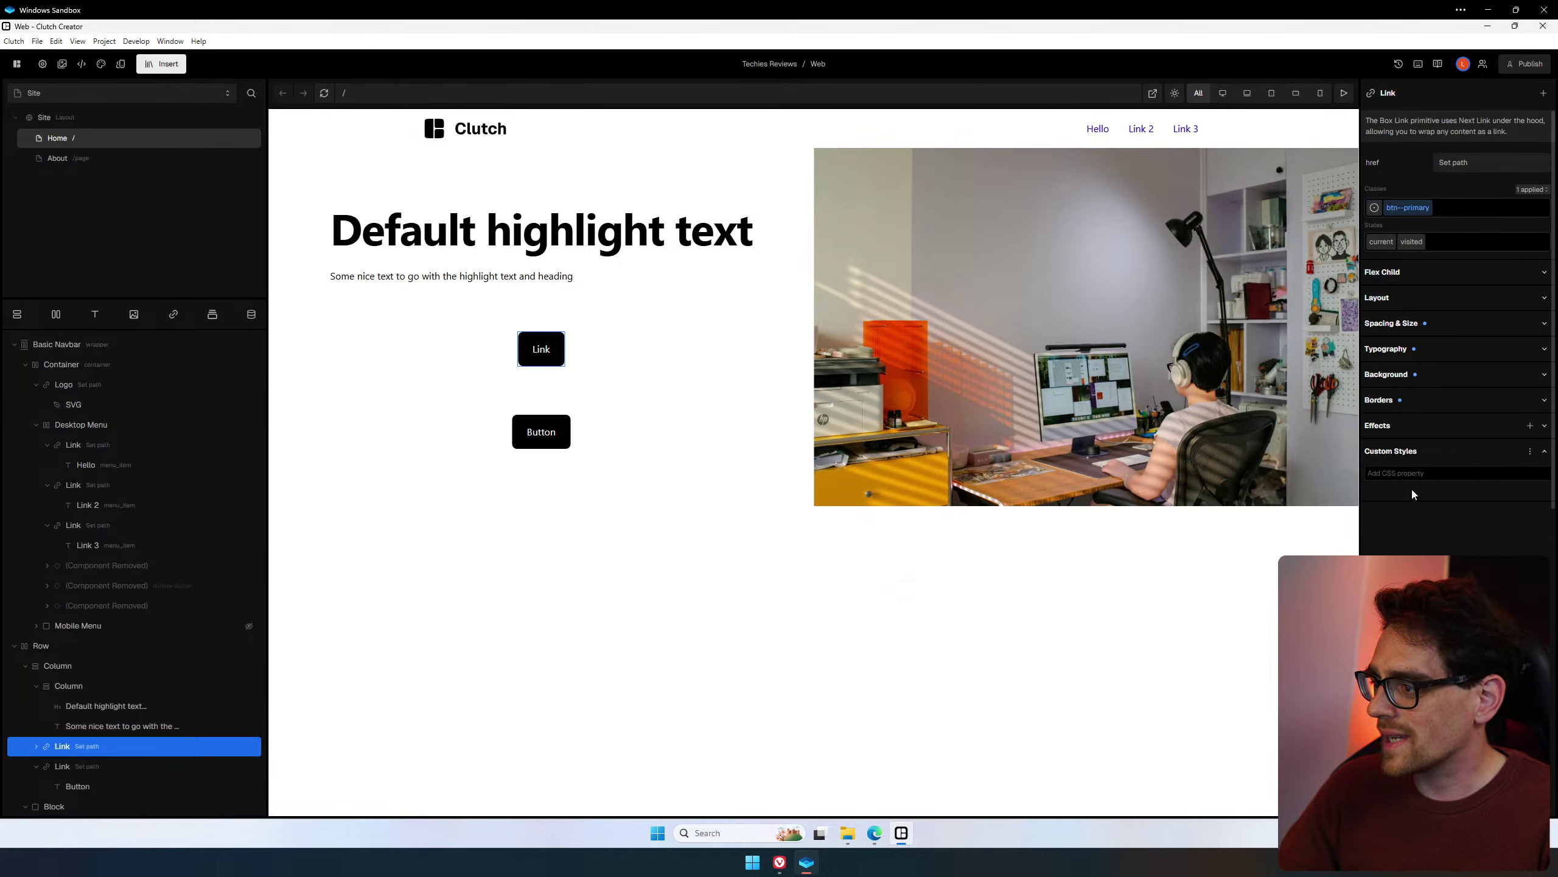
{"action": "left_click", "coordinate": [1397, 451]}
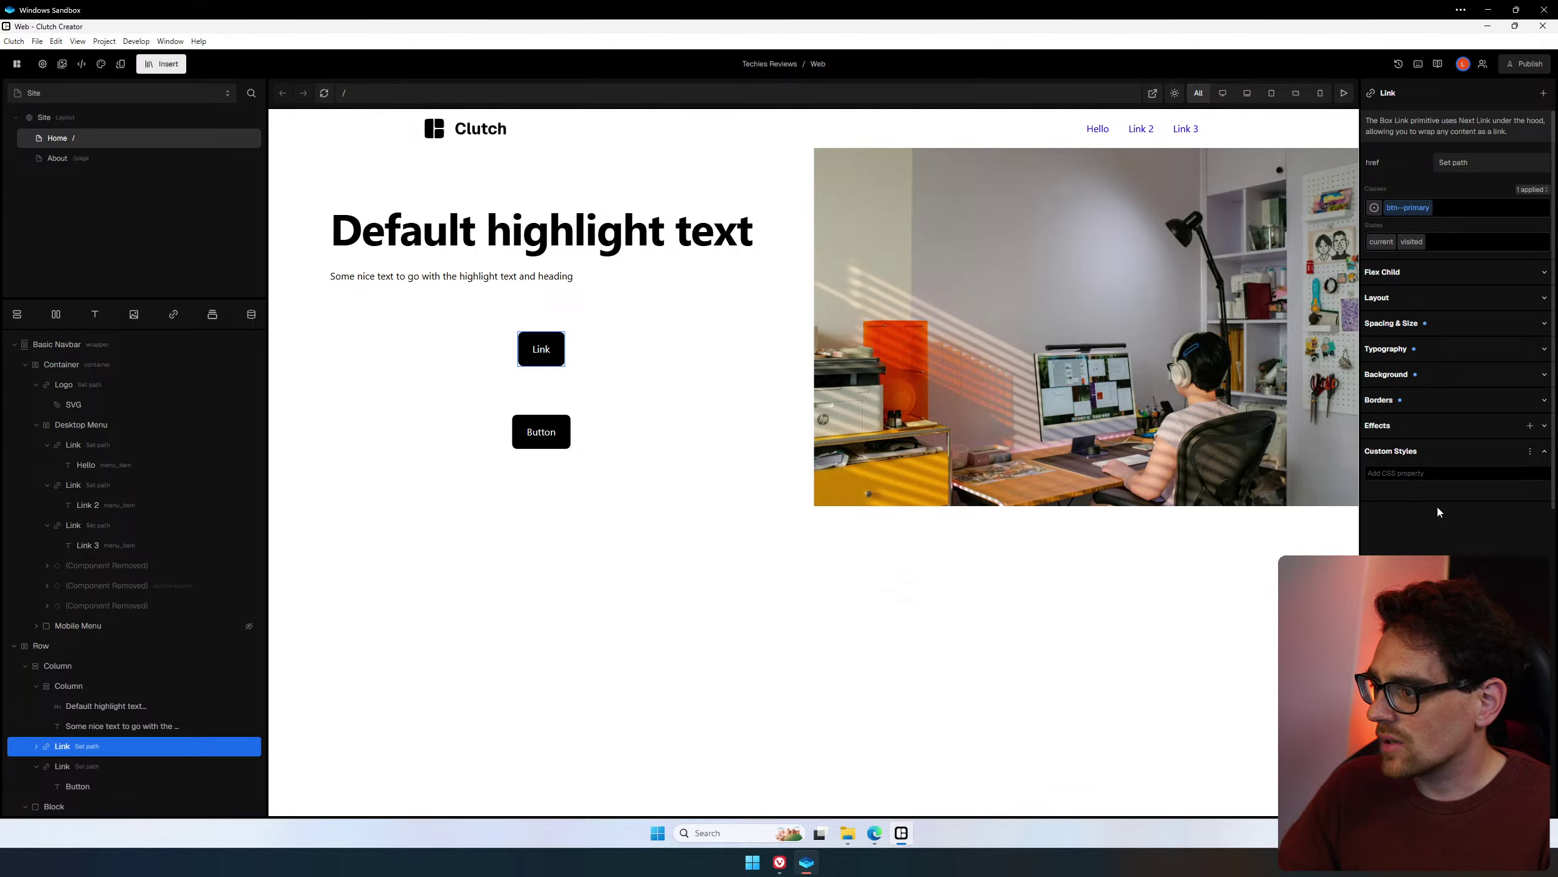
Look through the effects that can be added to the Link, including shadows, transitions, transforms and filters.
{"action": "left_click", "coordinate": [1430, 473]}
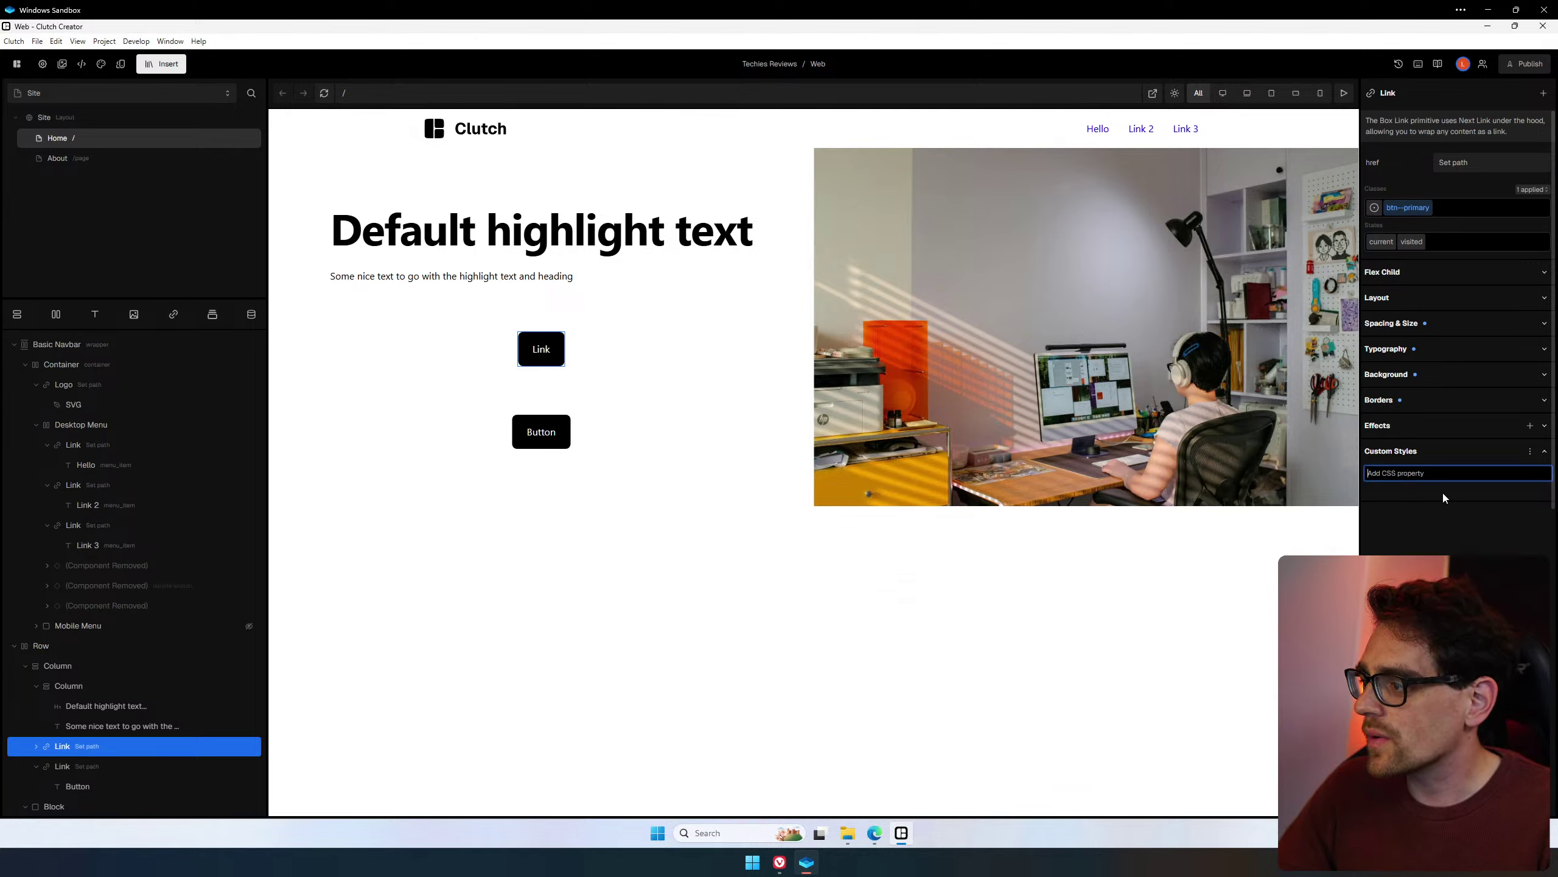
{"action": "left_click", "coordinate": [1424, 428]}
{"action": "left_click", "coordinate": [1532, 427]}
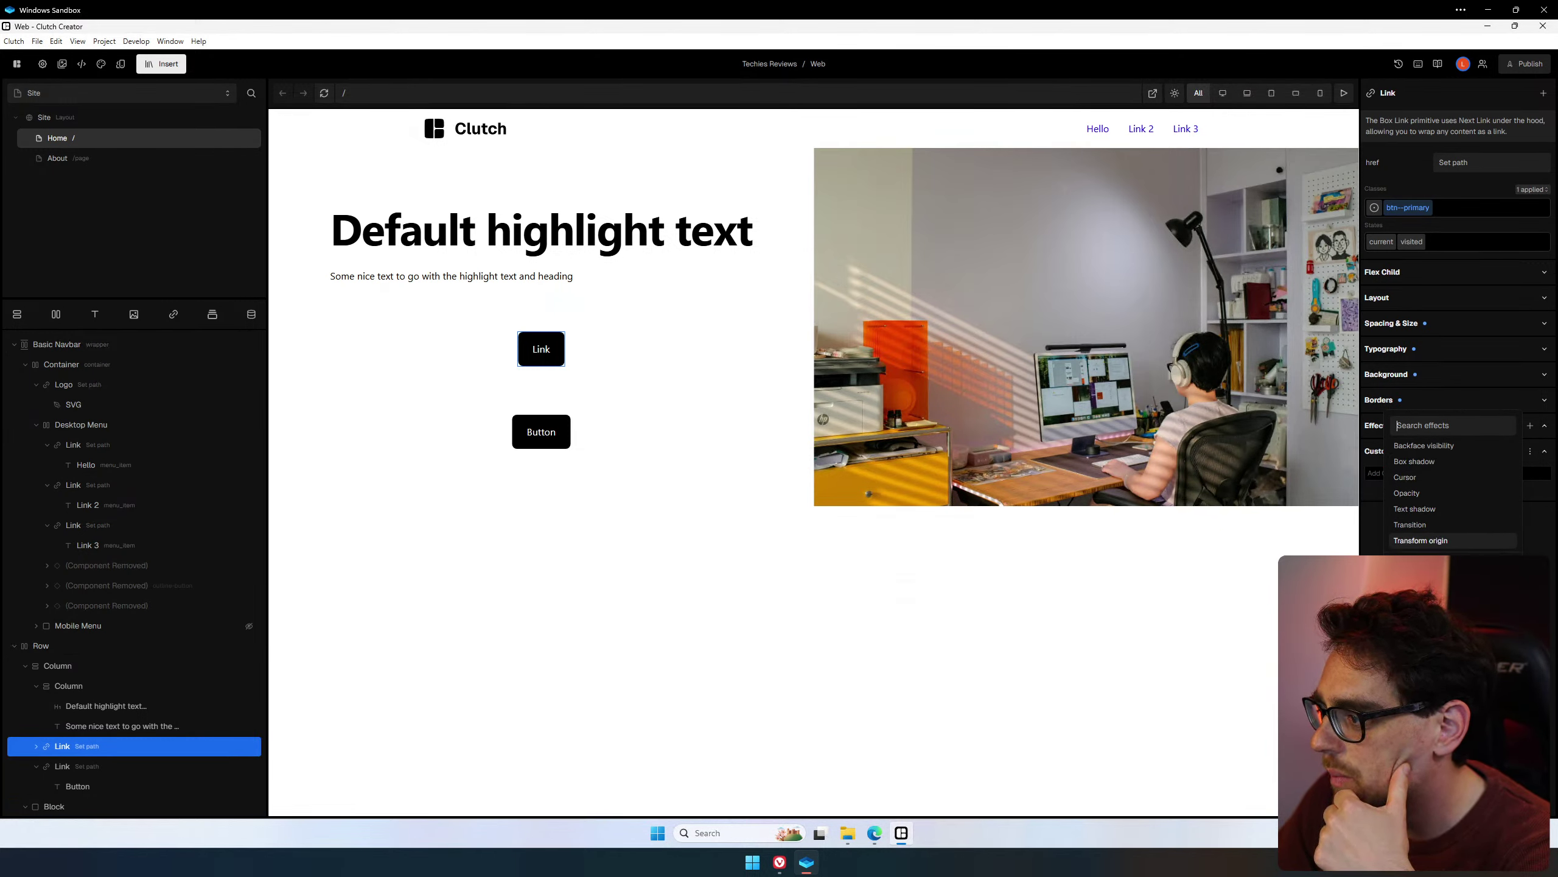
{"action": "scroll", "coordinate": [1438, 489], "scroll_direction": "down", "scroll_amount": 2}
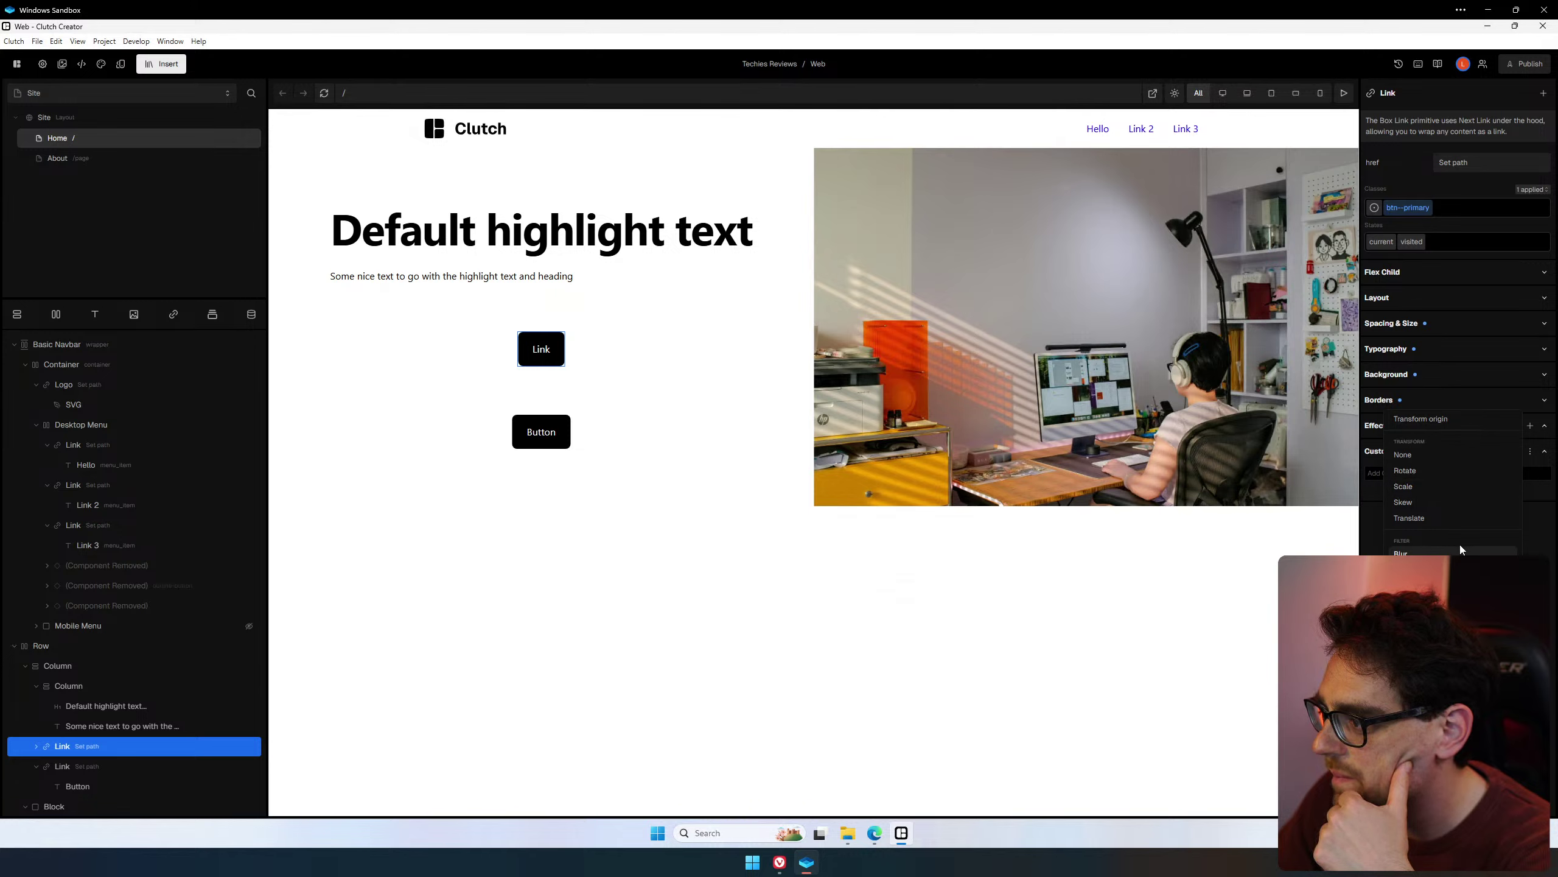
{"action": "scroll", "coordinate": [1439, 509], "scroll_direction": "down", "scroll_amount": 1}
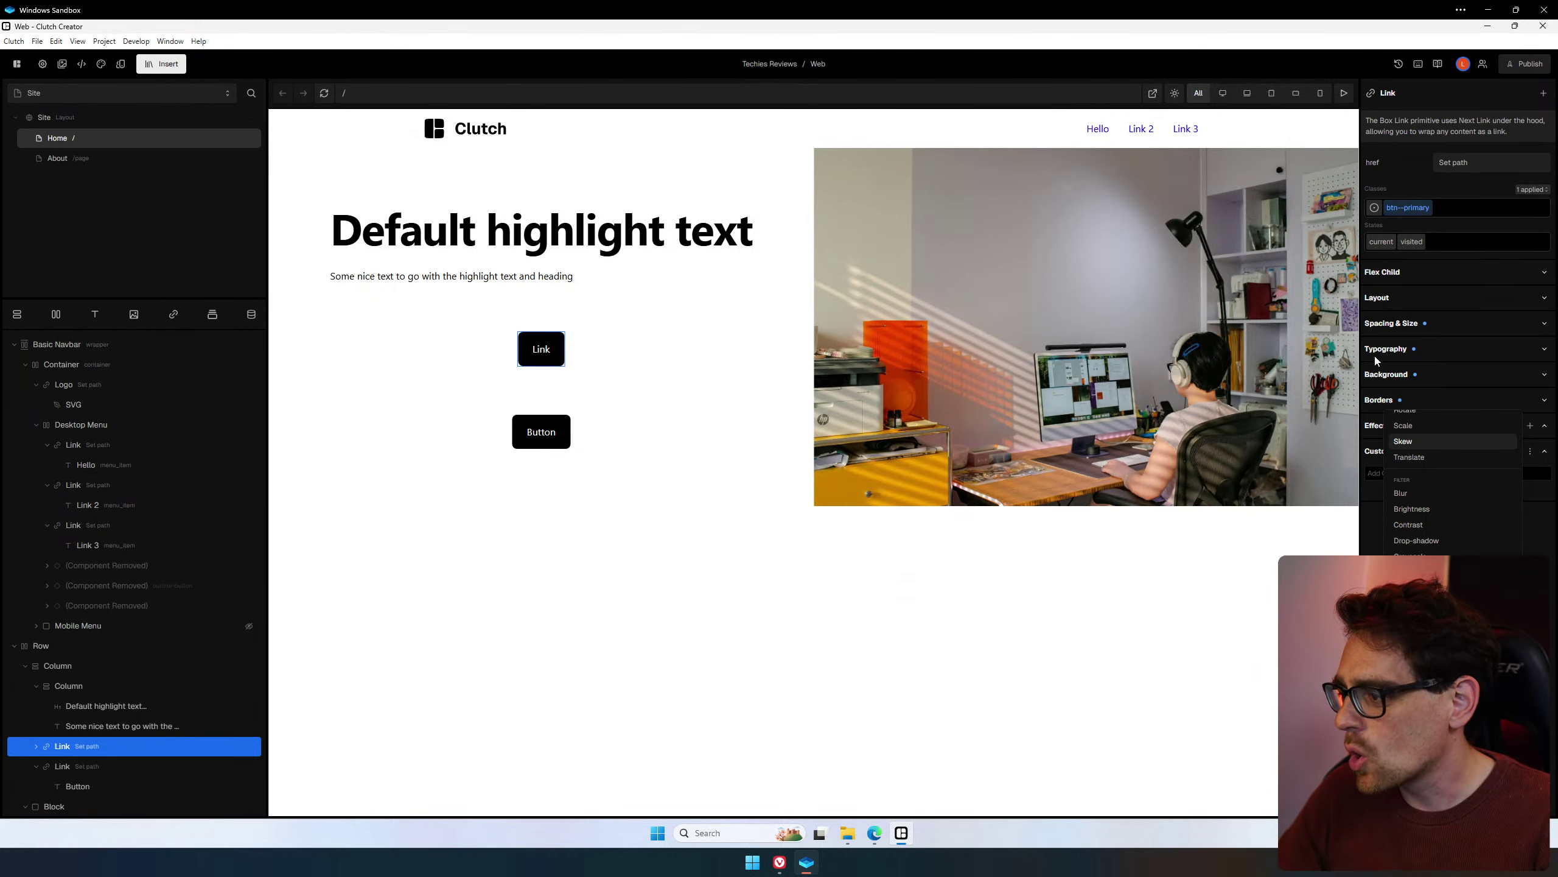
{"action": "scroll", "coordinate": [1452, 486], "scroll_direction": "down", "scroll_amount": 1}
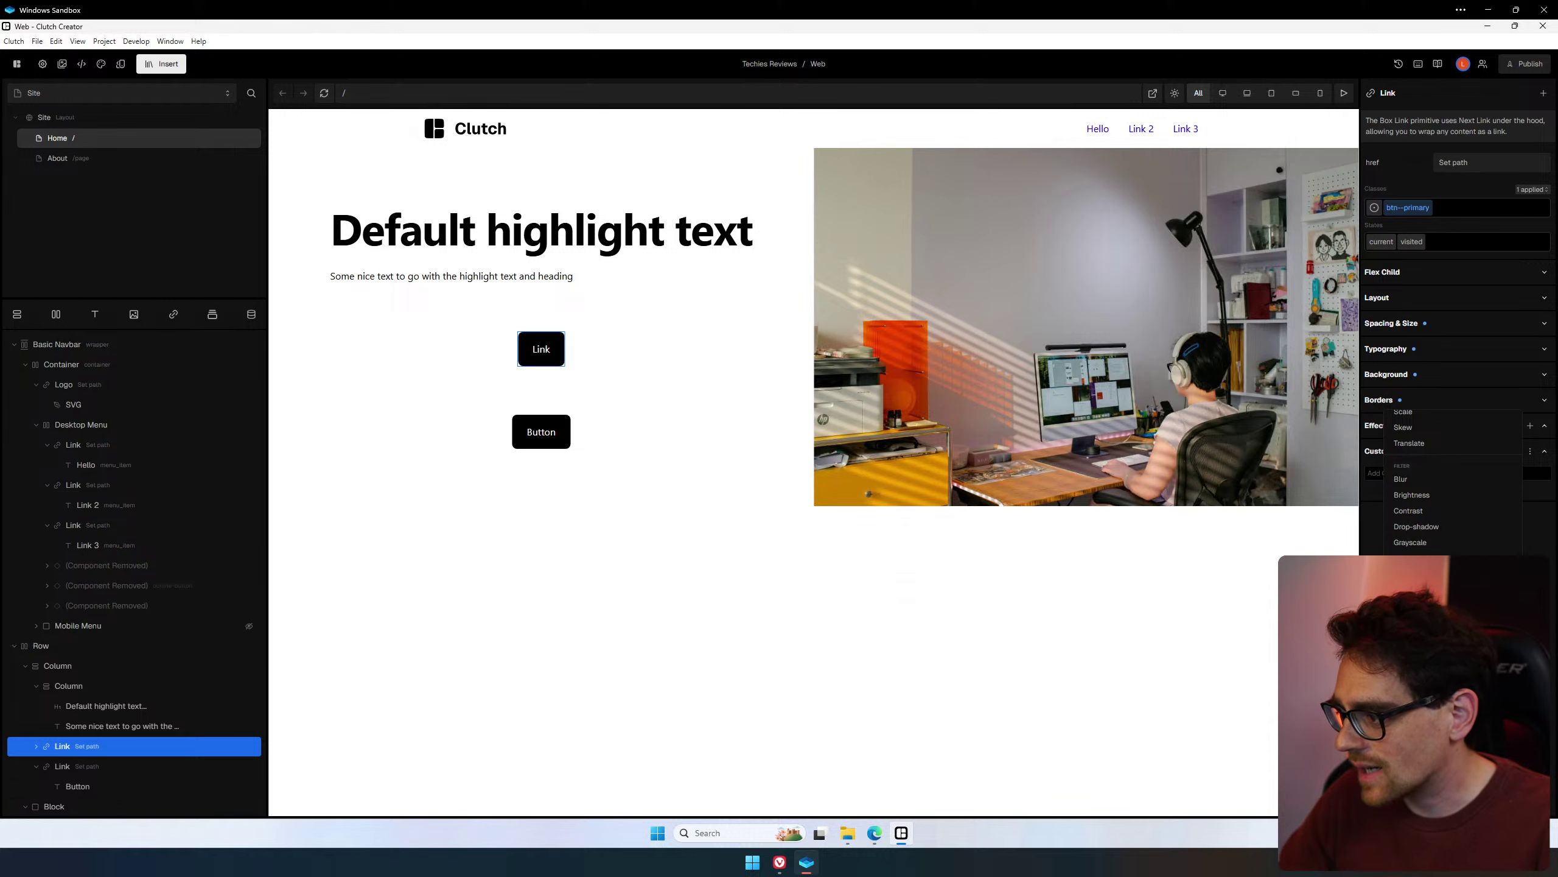
{"action": "scroll", "coordinate": [1452, 485], "scroll_direction": "up", "scroll_amount": 5}
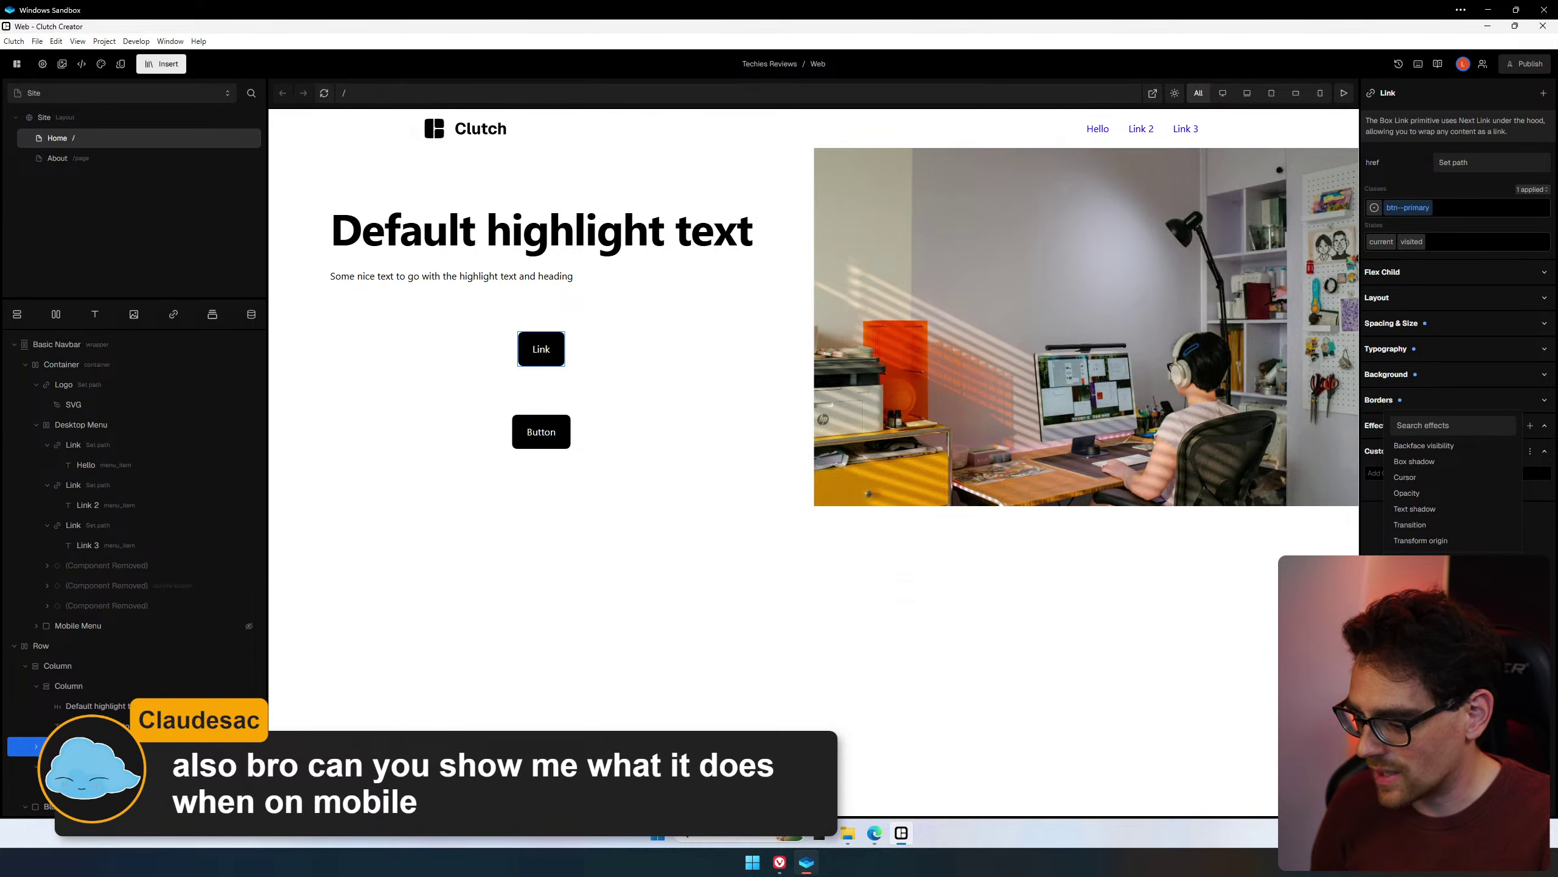
Switch the canvas to the mobile portrait breakpoint and set the outer hero Column's layout direction to horizontal.
{"action": "left_click", "coordinate": [1321, 93]}
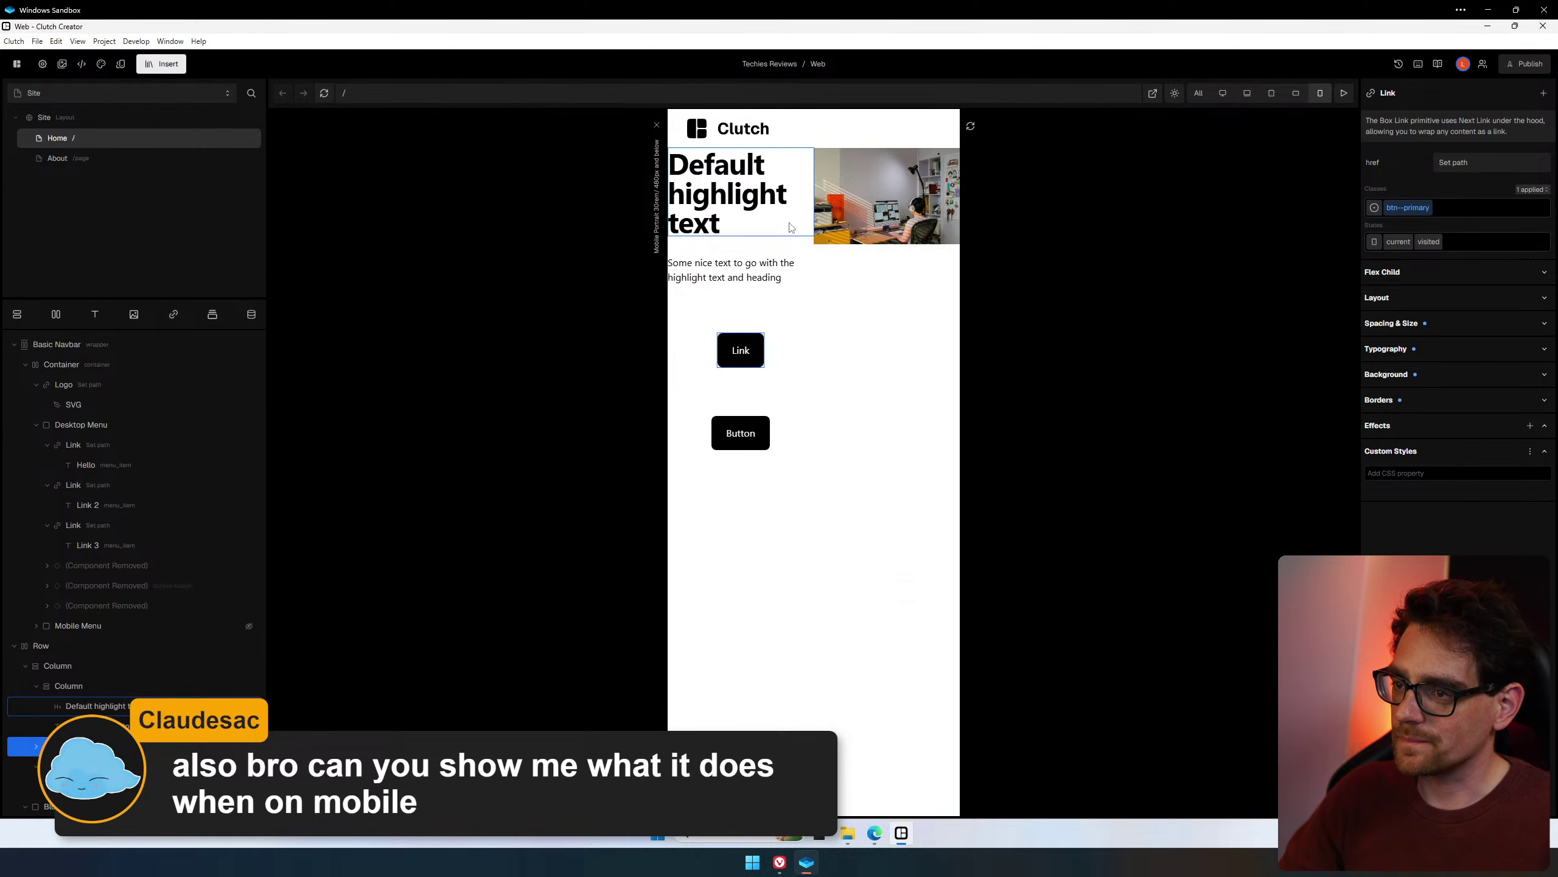
{"action": "left_click", "coordinate": [765, 168]}
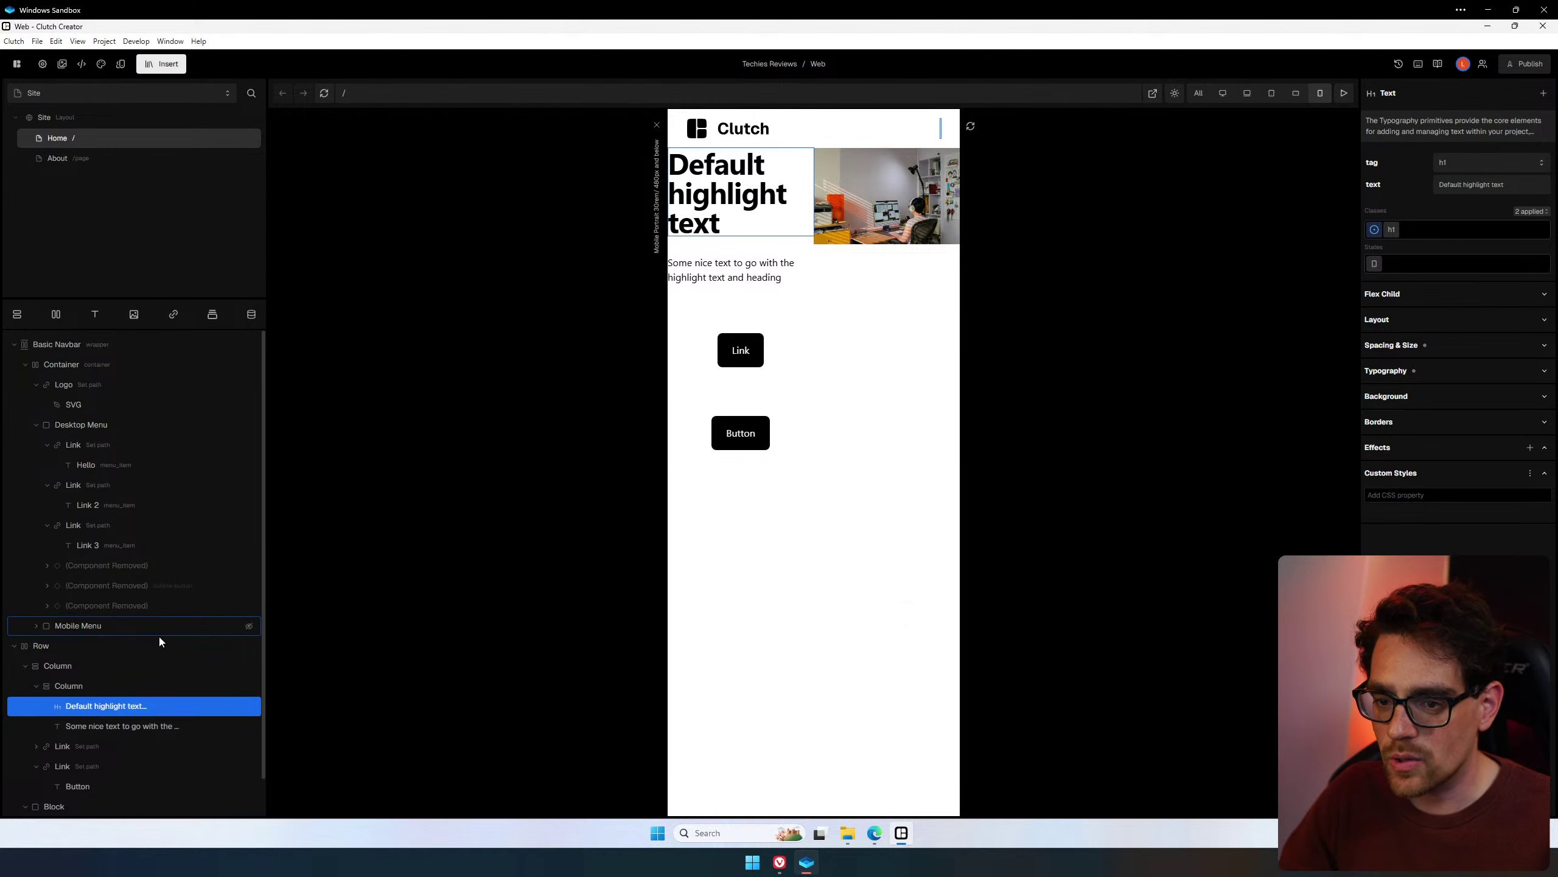
{"action": "left_click", "coordinate": [119, 684]}
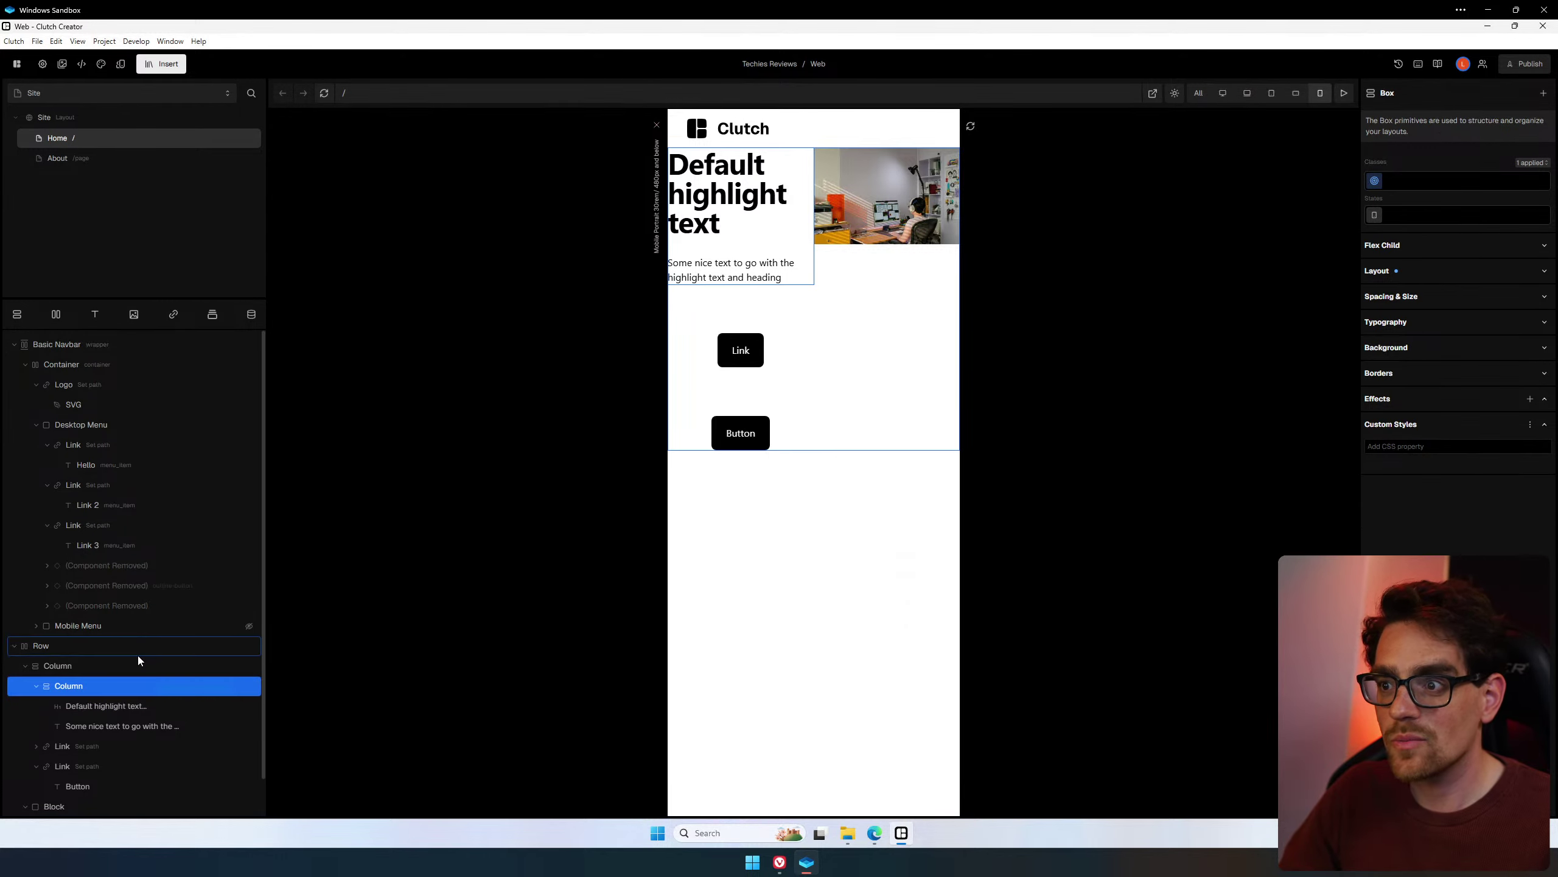
{"action": "left_click", "coordinate": [136, 661]}
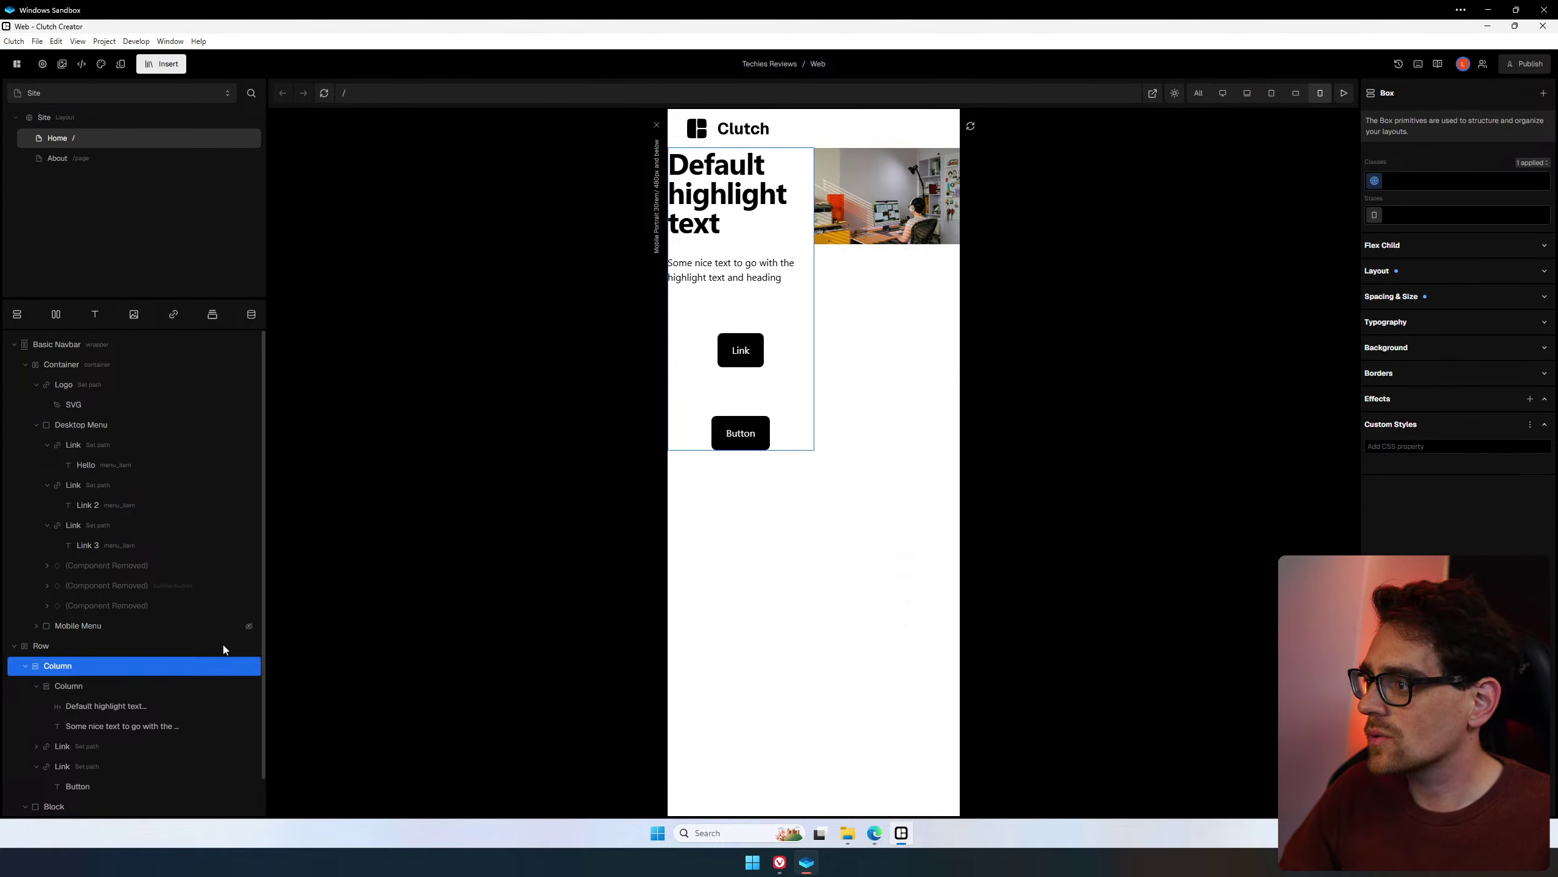
{"action": "left_click", "coordinate": [1414, 272]}
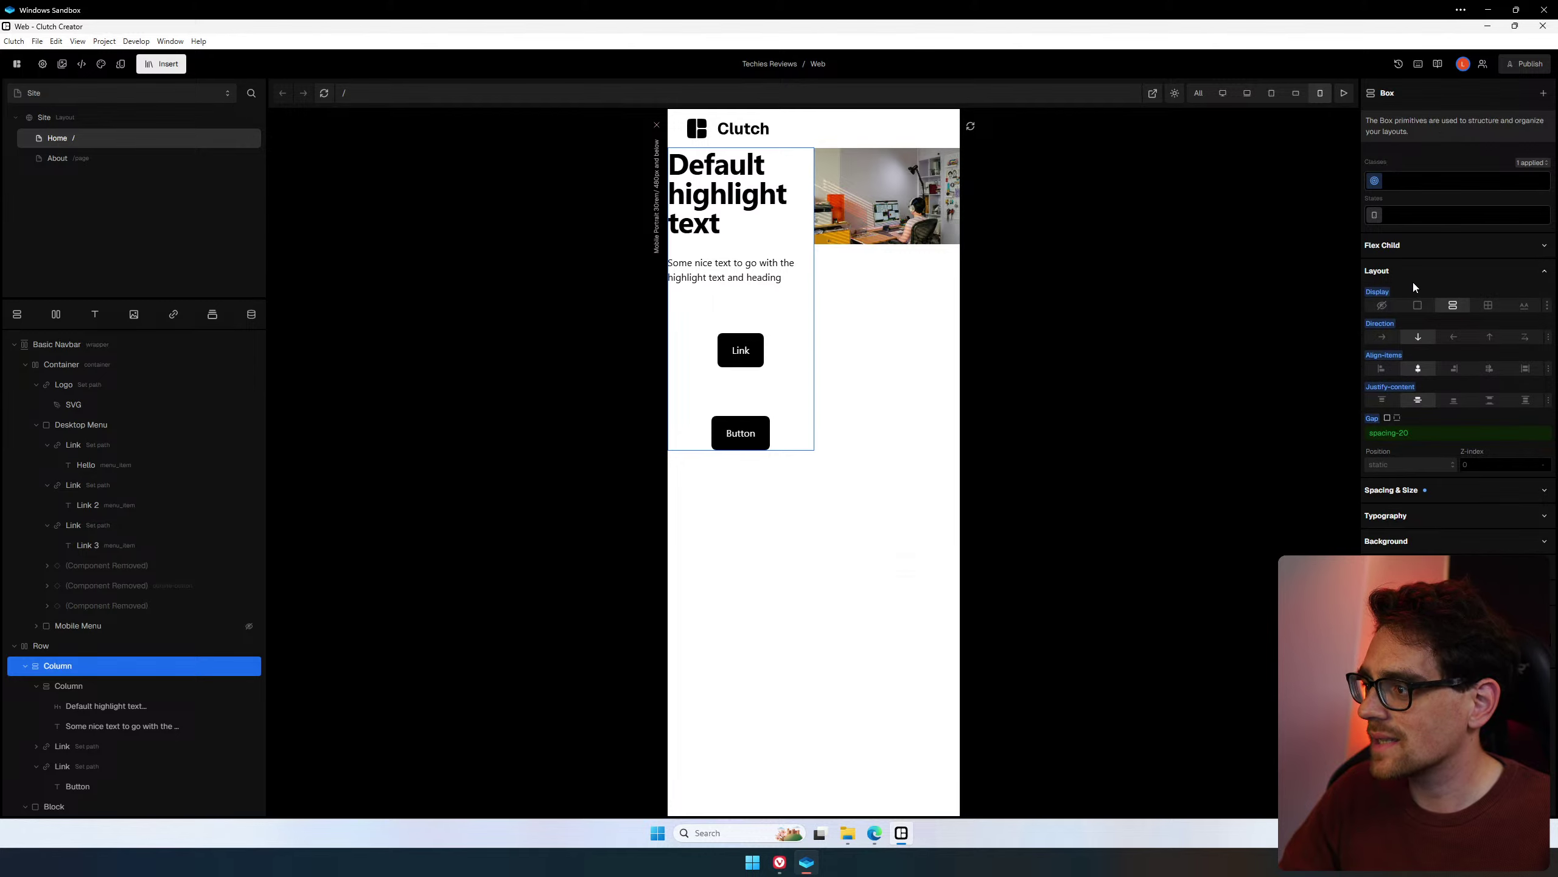
{"action": "left_click", "coordinate": [1380, 341]}
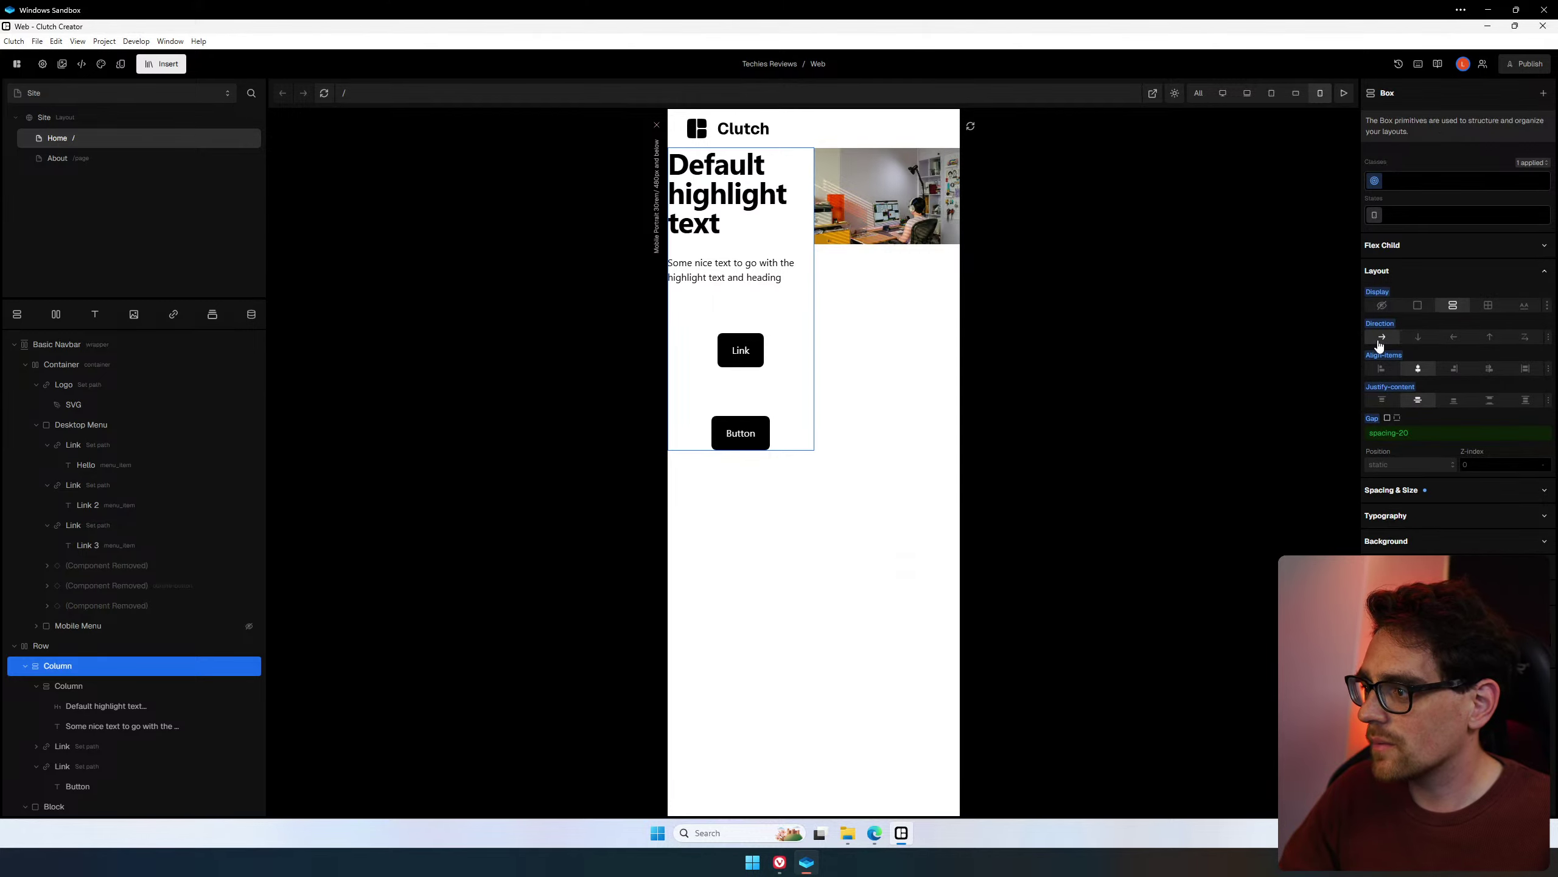
Return the hero text Column to vertical direction and set the outer hero Row to vertical direction with centred items.
{"action": "left_click", "coordinate": [1418, 340]}
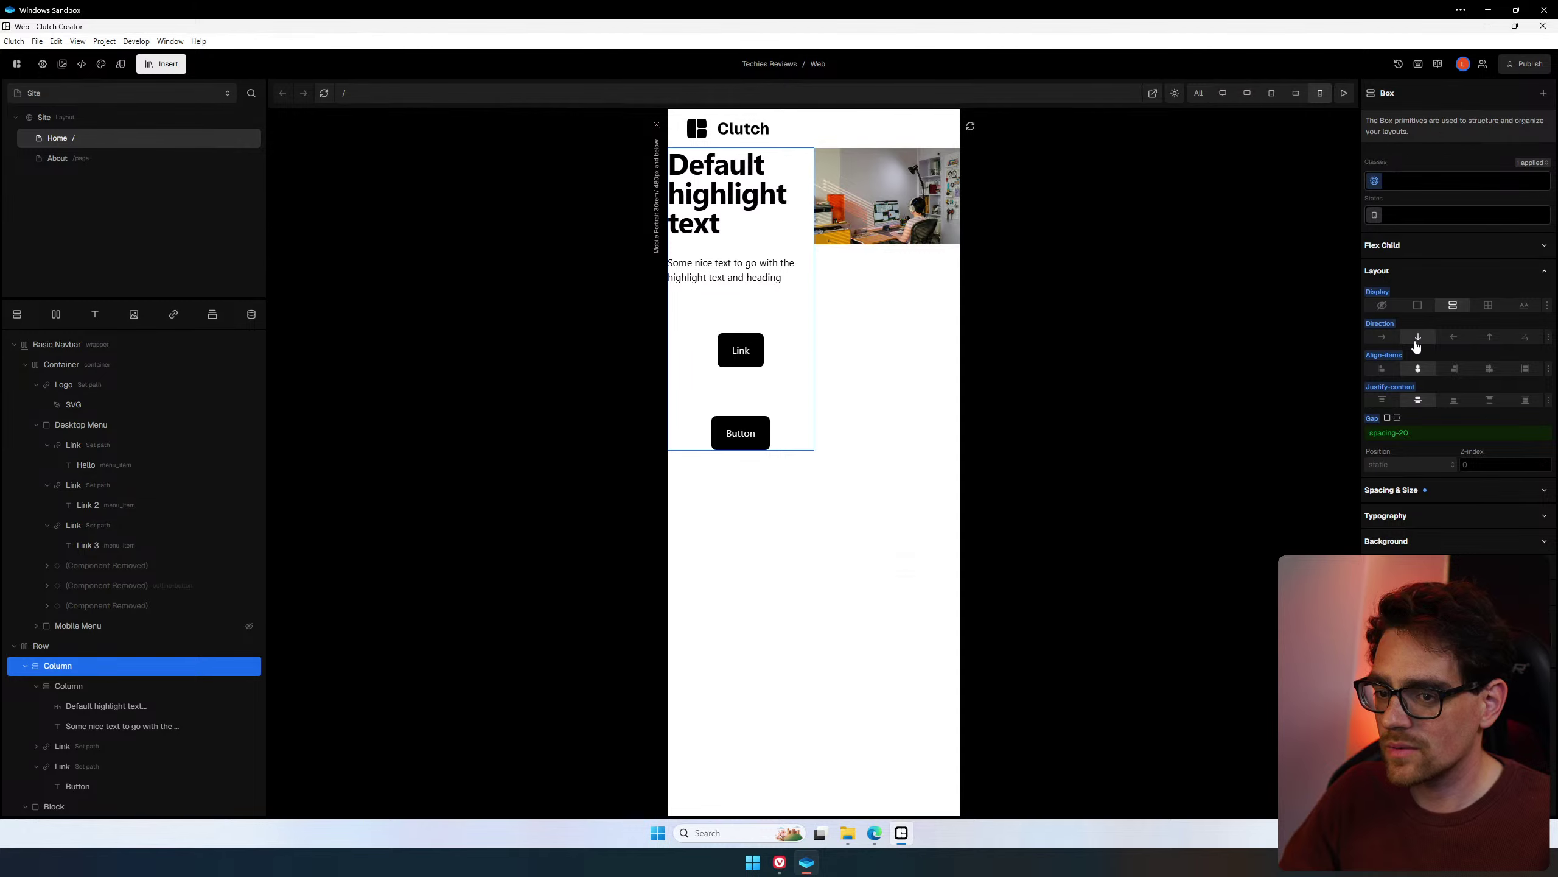
{"action": "left_click", "coordinate": [156, 641]}
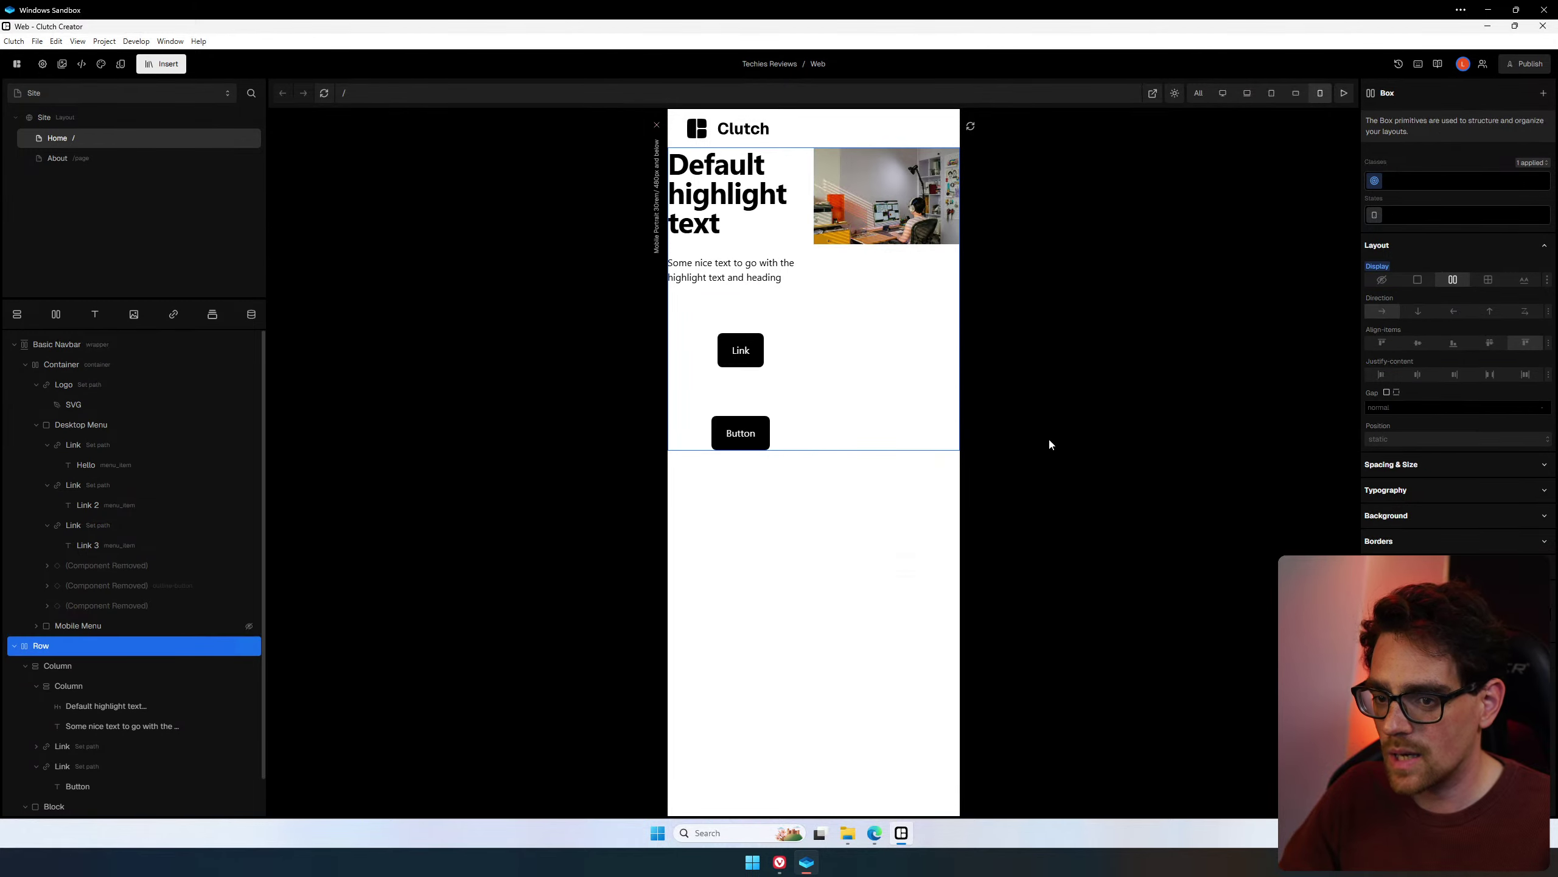
{"action": "left_click", "coordinate": [1418, 311]}
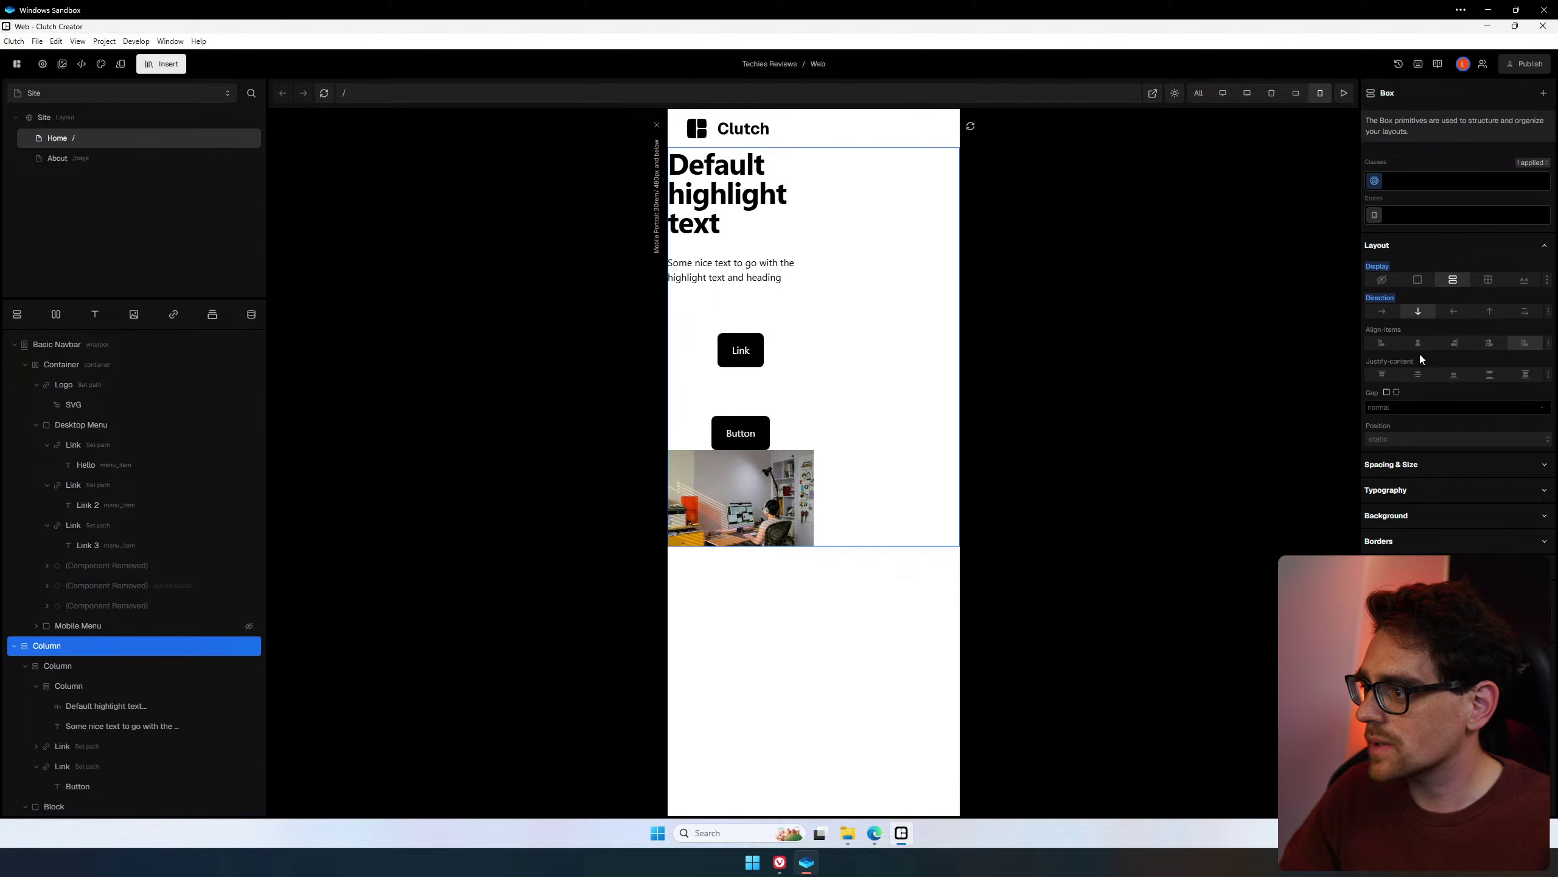
{"action": "left_click", "coordinate": [1419, 343]}
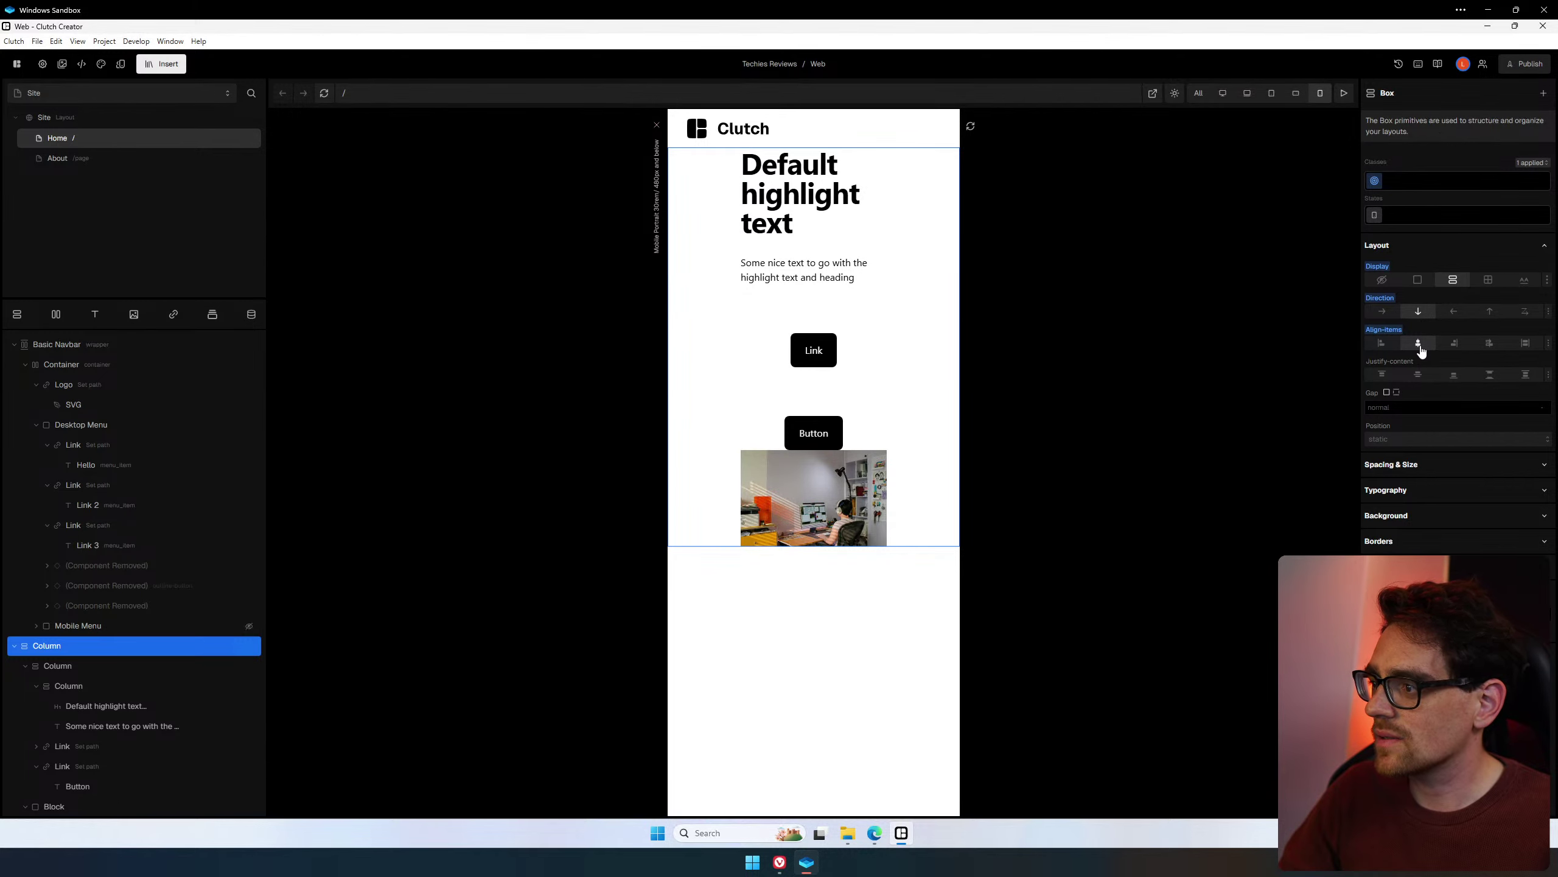
Compare the hero at the mobile portrait and desktop breakpoints, and set the outer hero container's base direction back to horizontal.
{"action": "left_click", "coordinate": [1223, 94]}
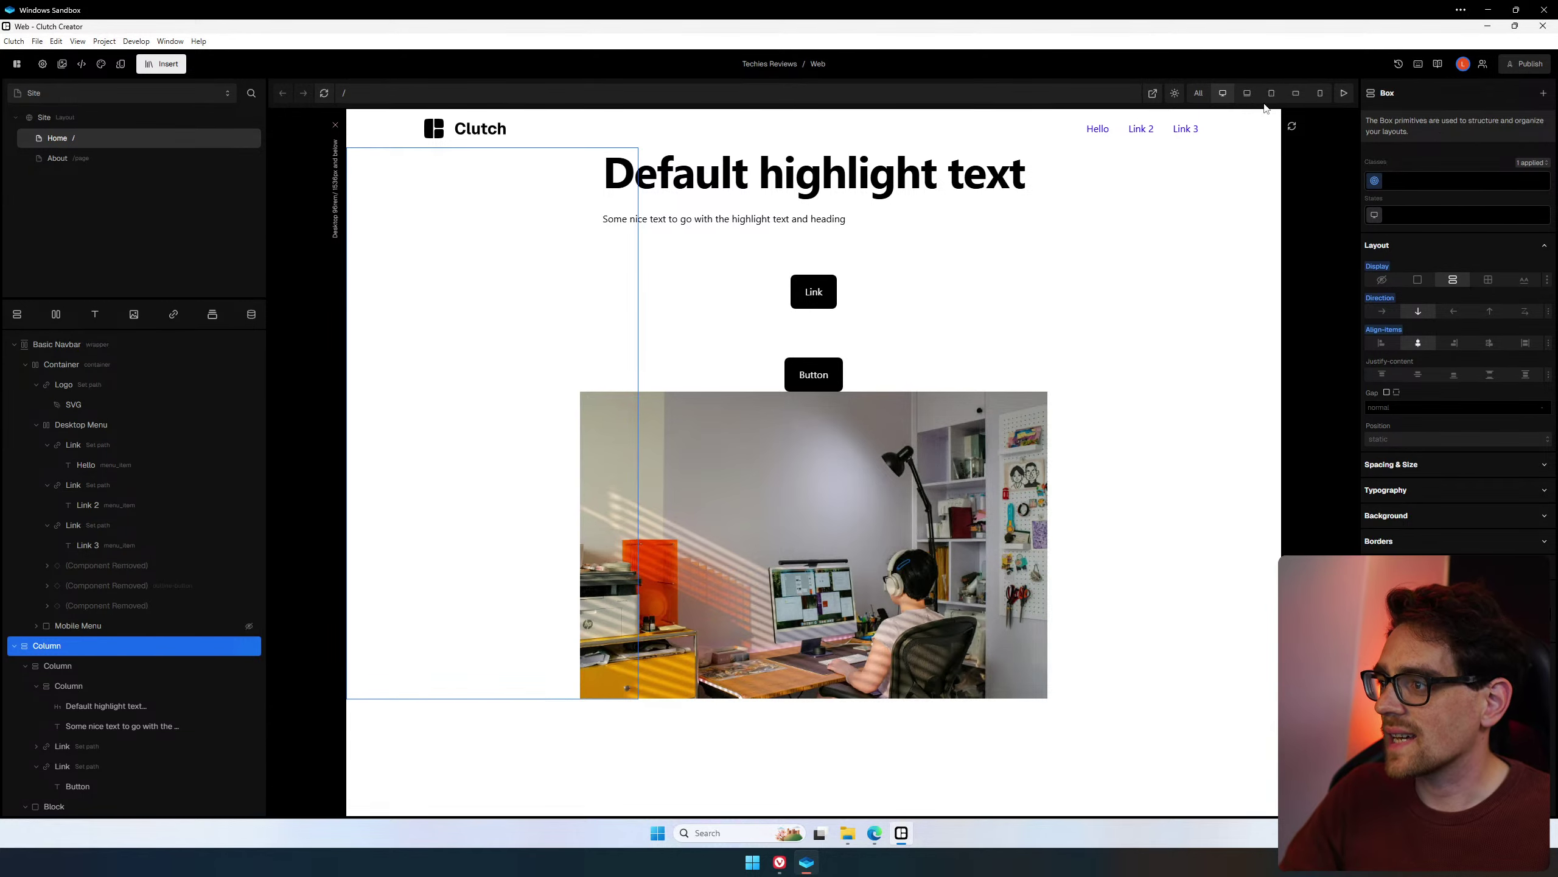
{"action": "left_click", "coordinate": [1320, 105]}
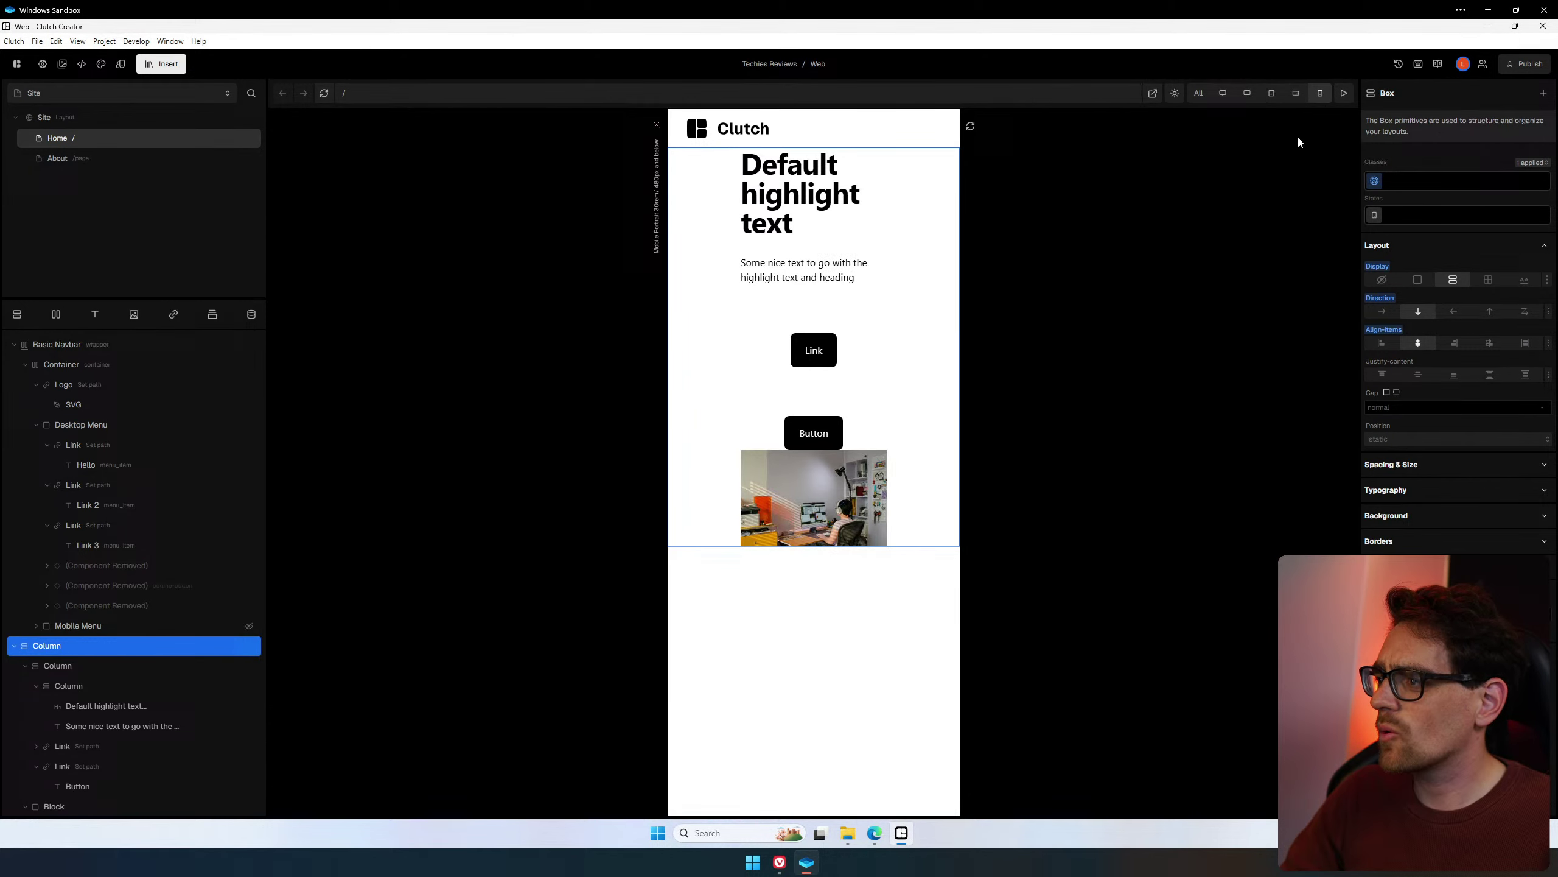
{"action": "left_click", "coordinate": [1376, 216]}
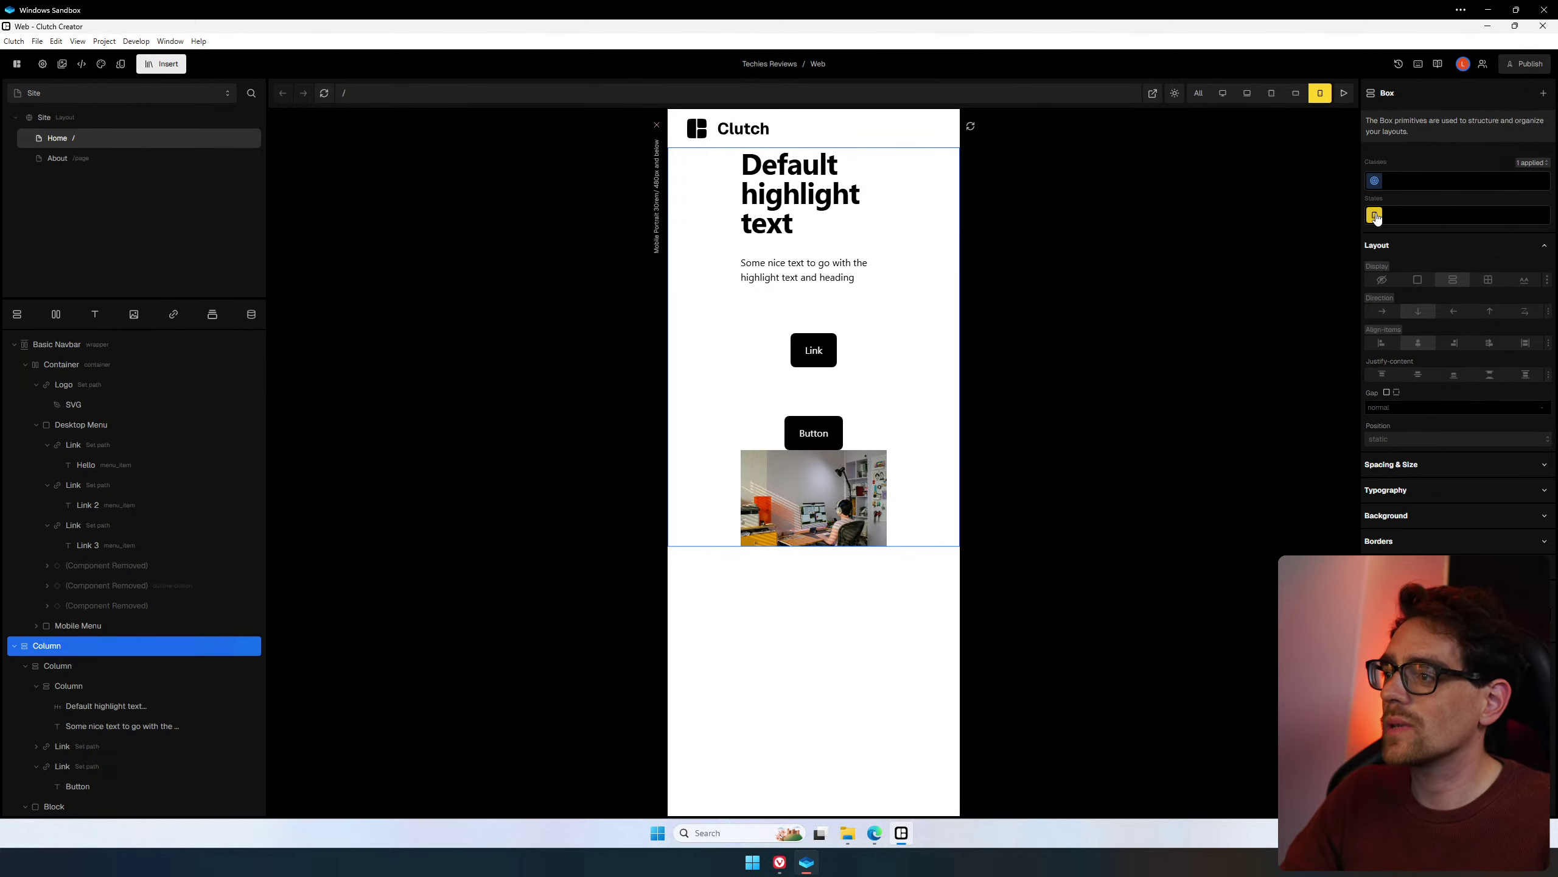
{"action": "left_click", "coordinate": [1242, 97]}
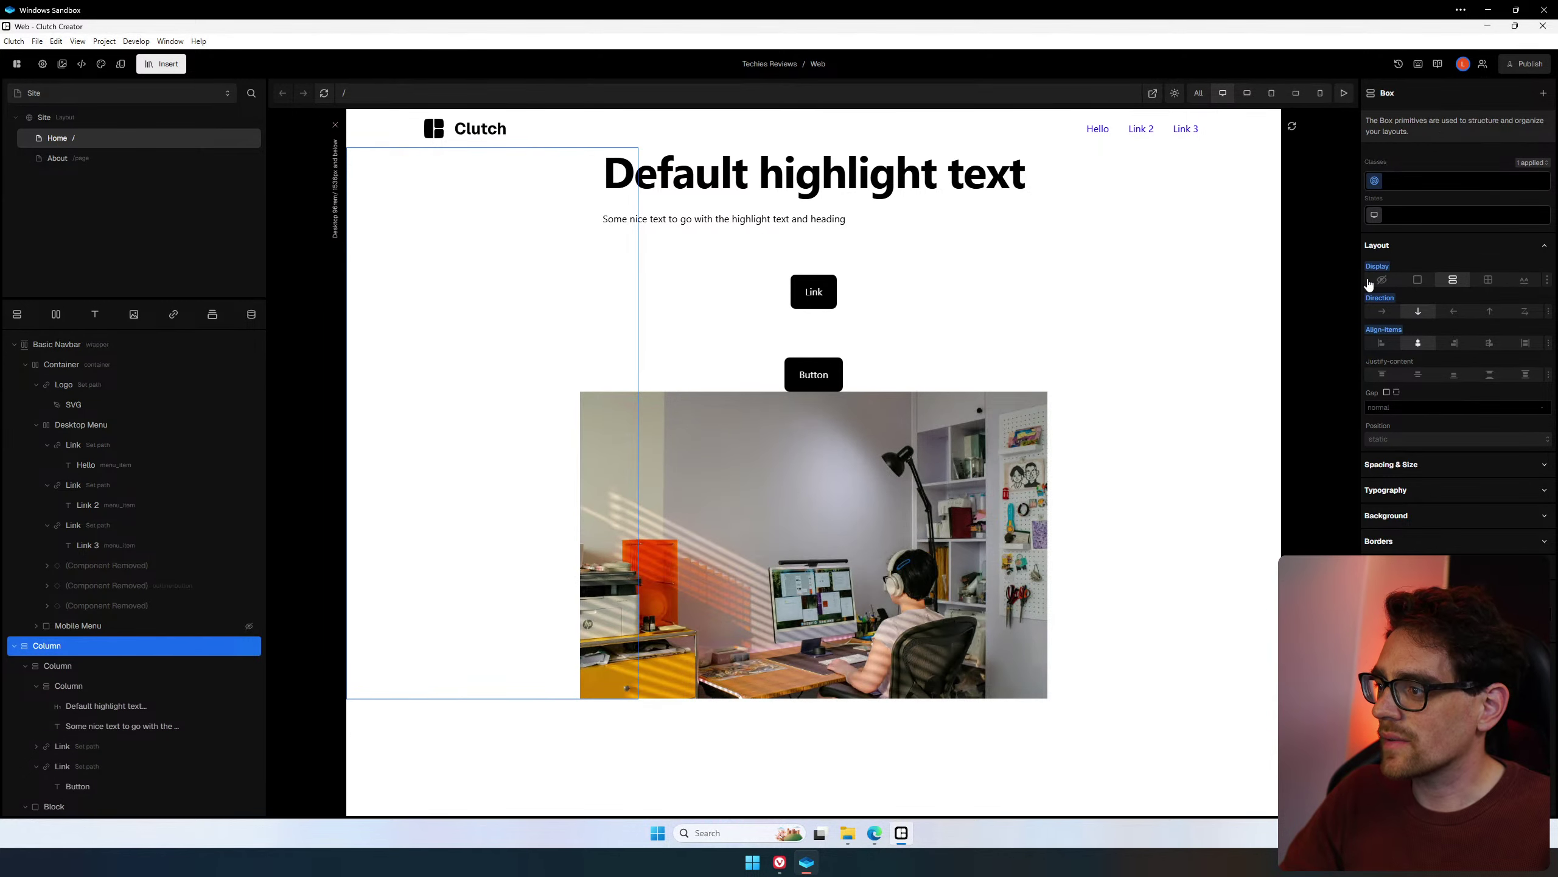
{"action": "left_click", "coordinate": [1382, 314]}
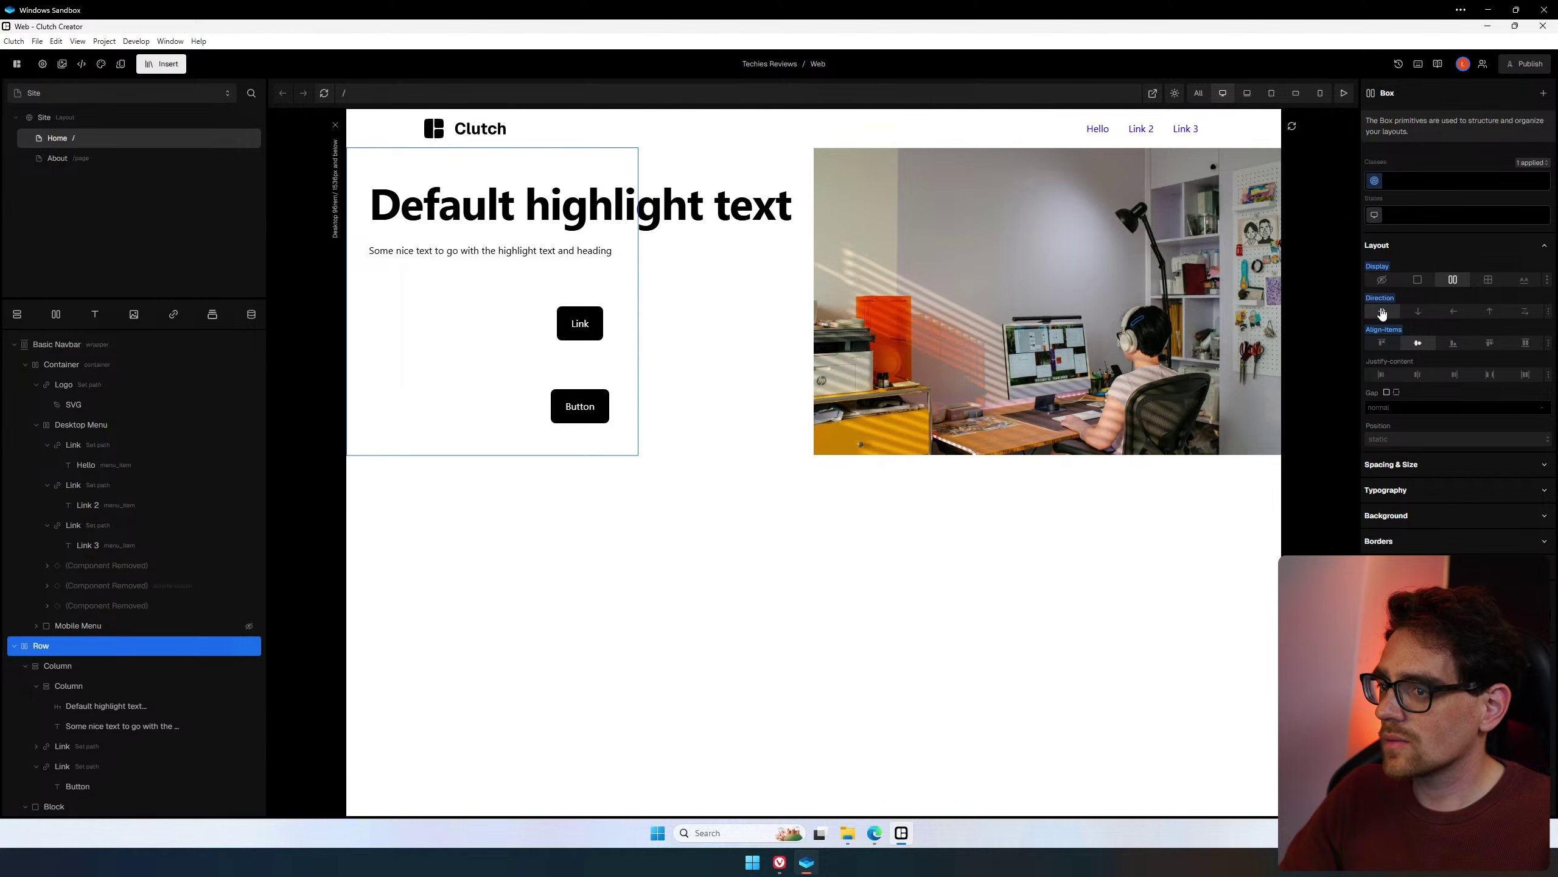
Set the outer hero Row to vertical direction only for the mobile portrait breakpoint and compare it with the desktop layout.
{"action": "left_click", "coordinate": [1321, 95]}
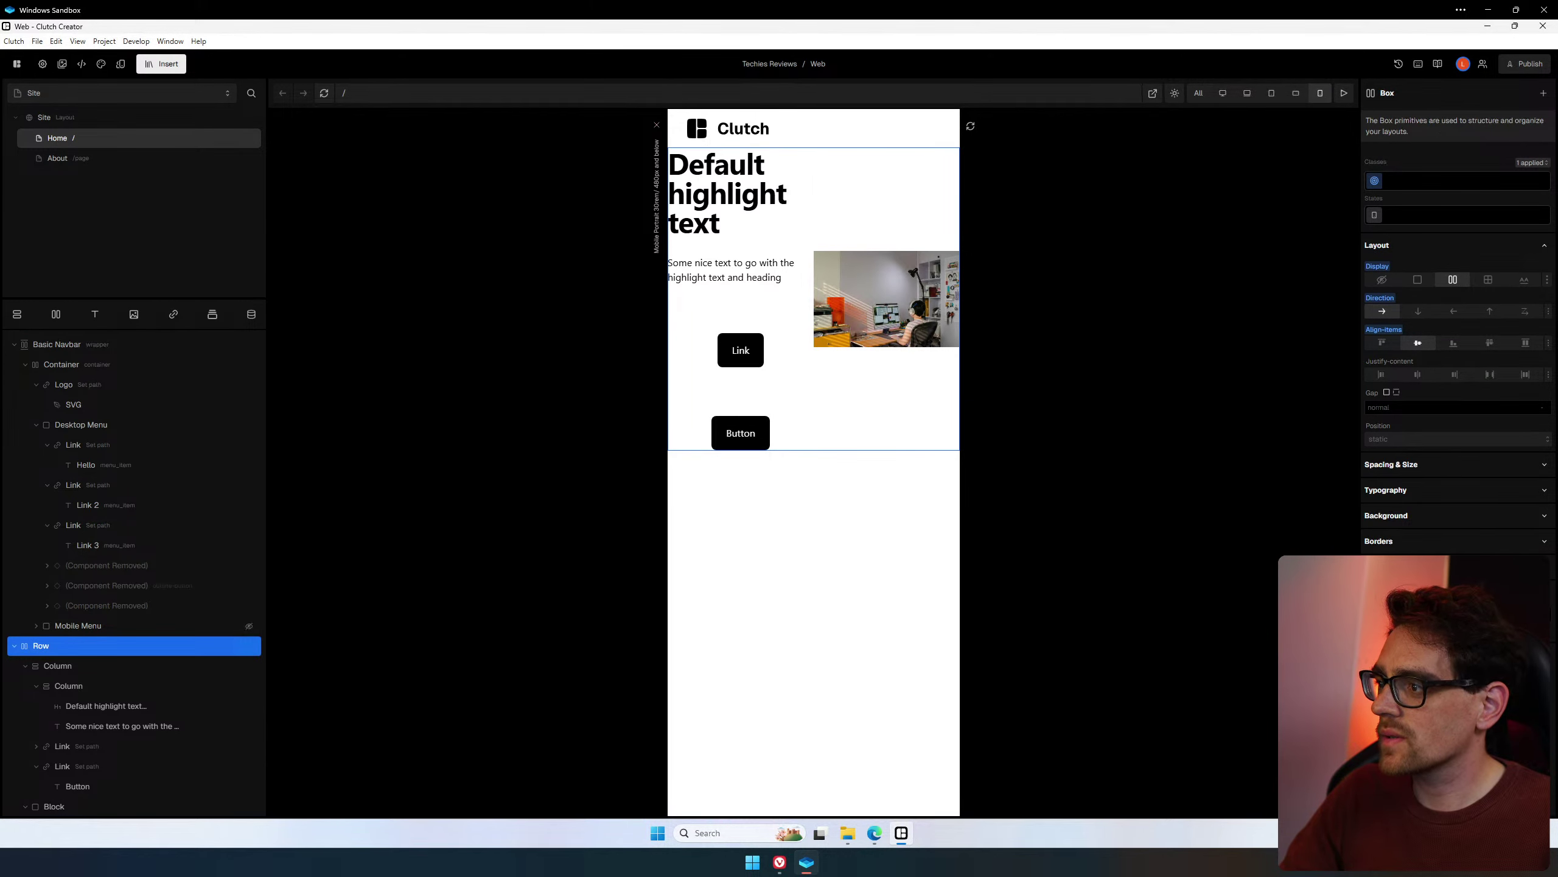
{"action": "left_click", "coordinate": [1374, 216]}
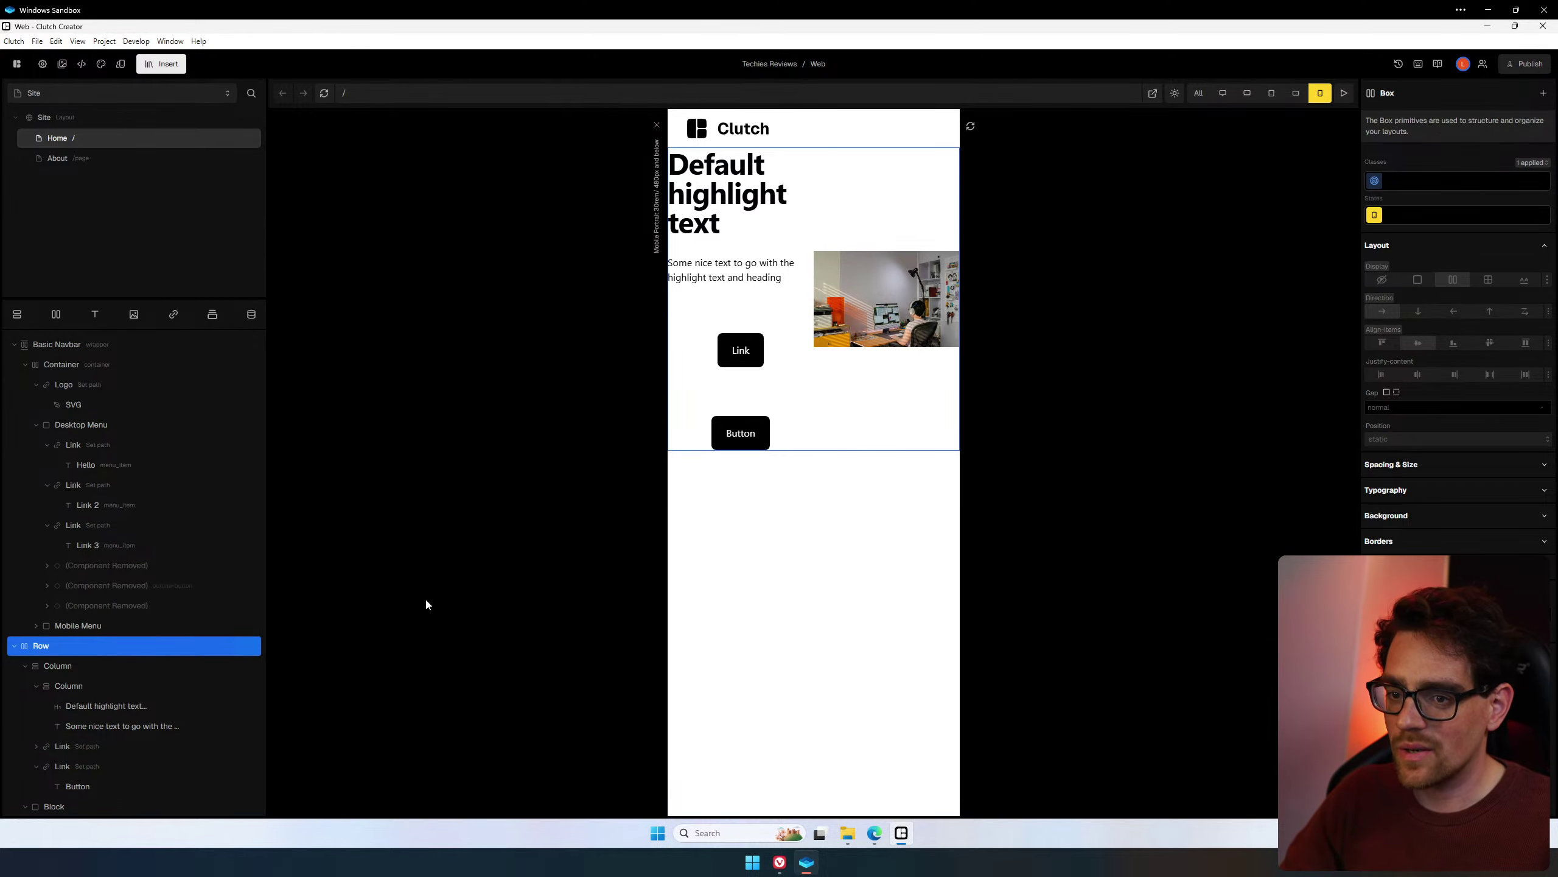
{"action": "left_click", "coordinate": [1416, 312]}
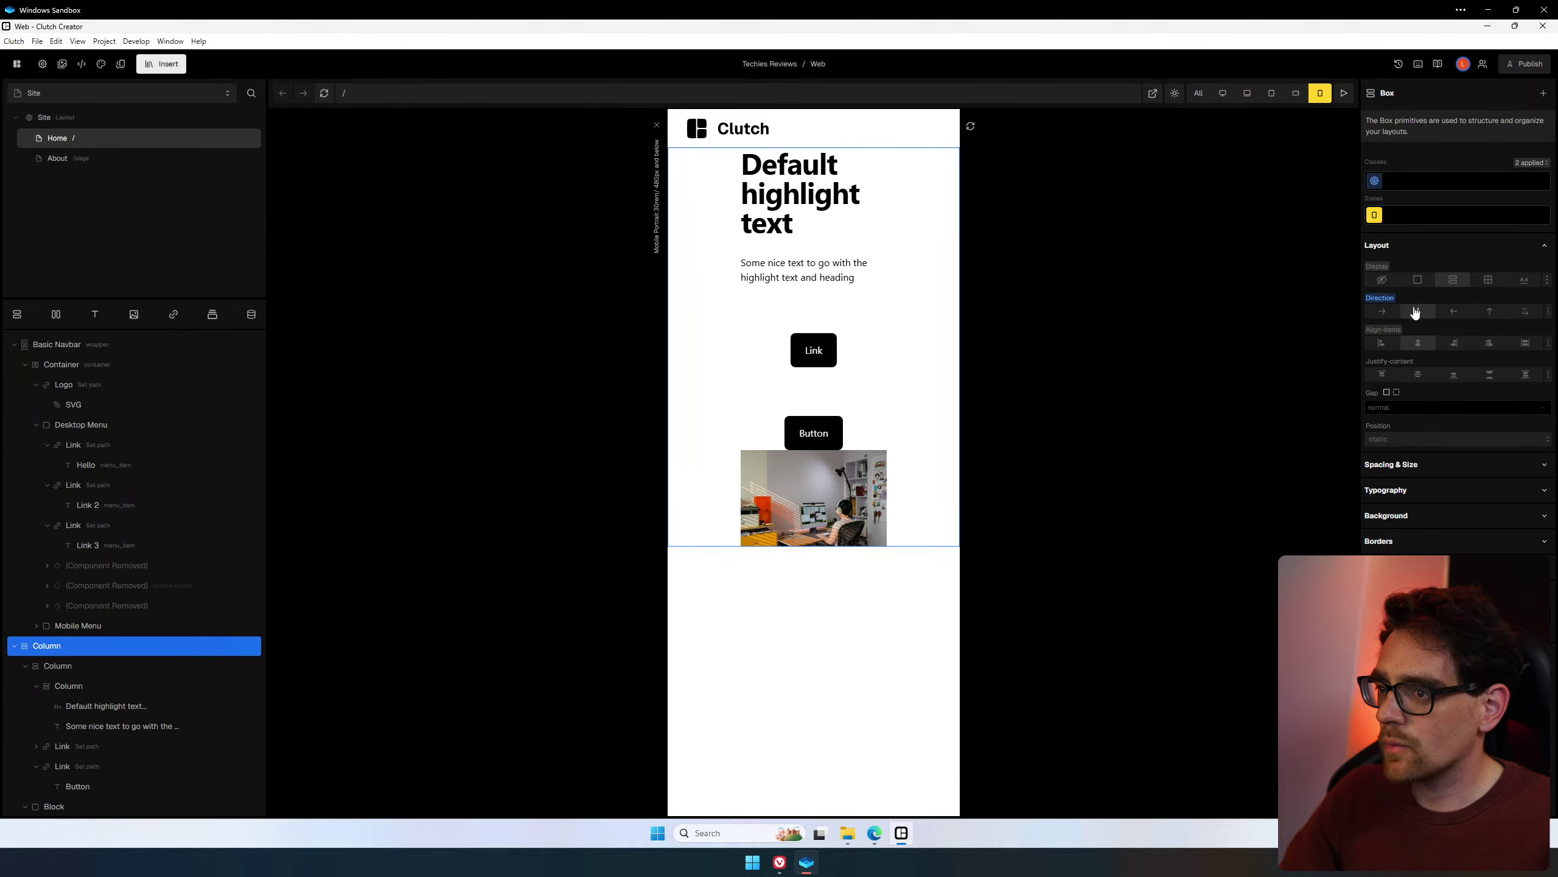
{"action": "left_click", "coordinate": [1221, 94]}
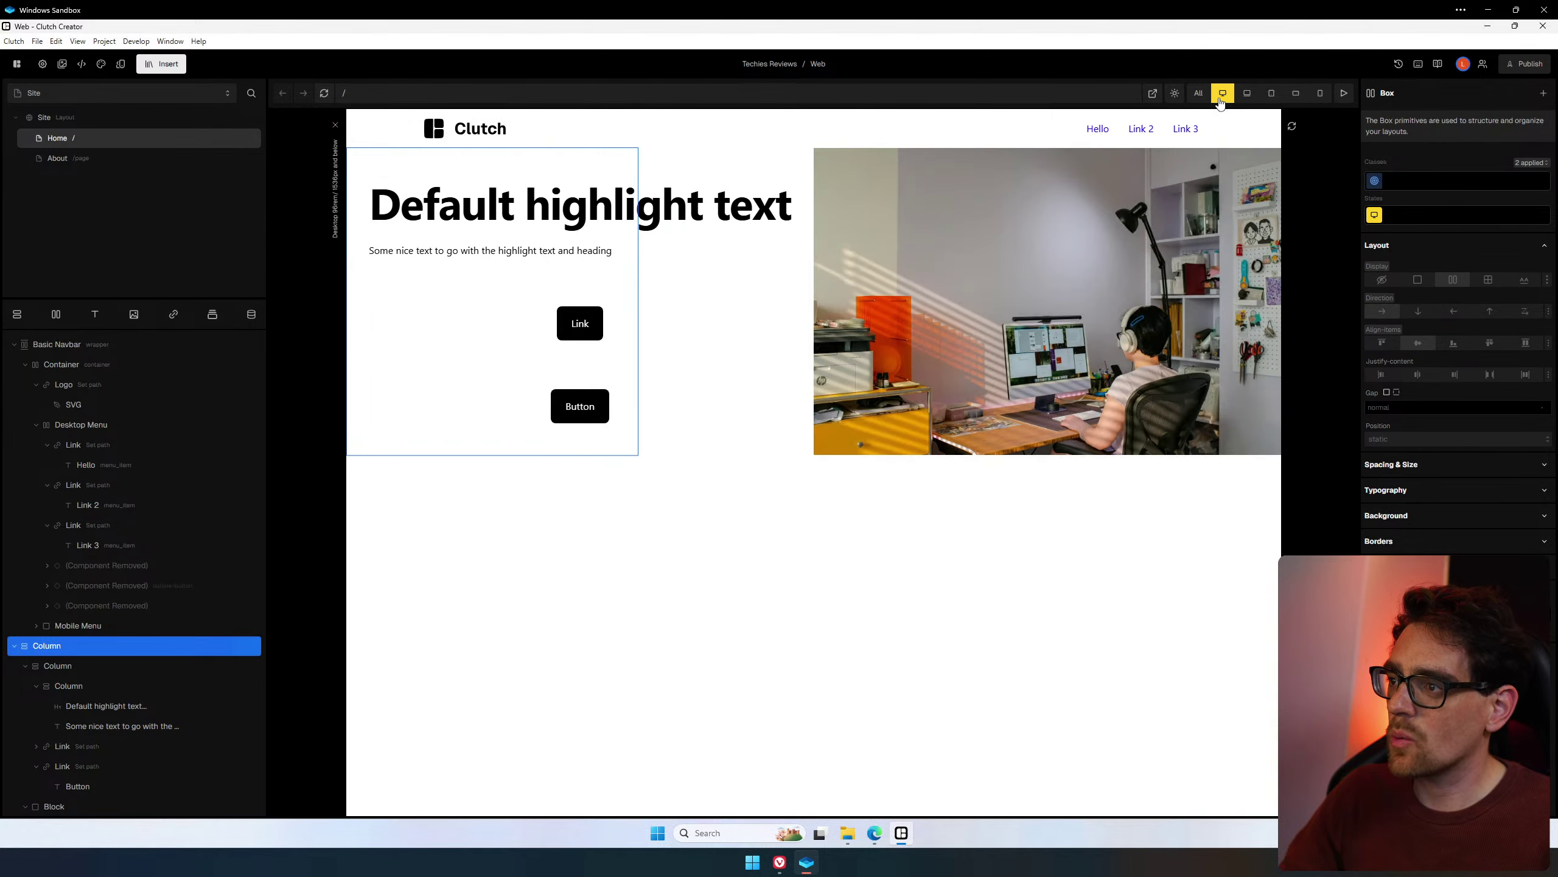
{"action": "left_click", "coordinate": [1321, 93]}
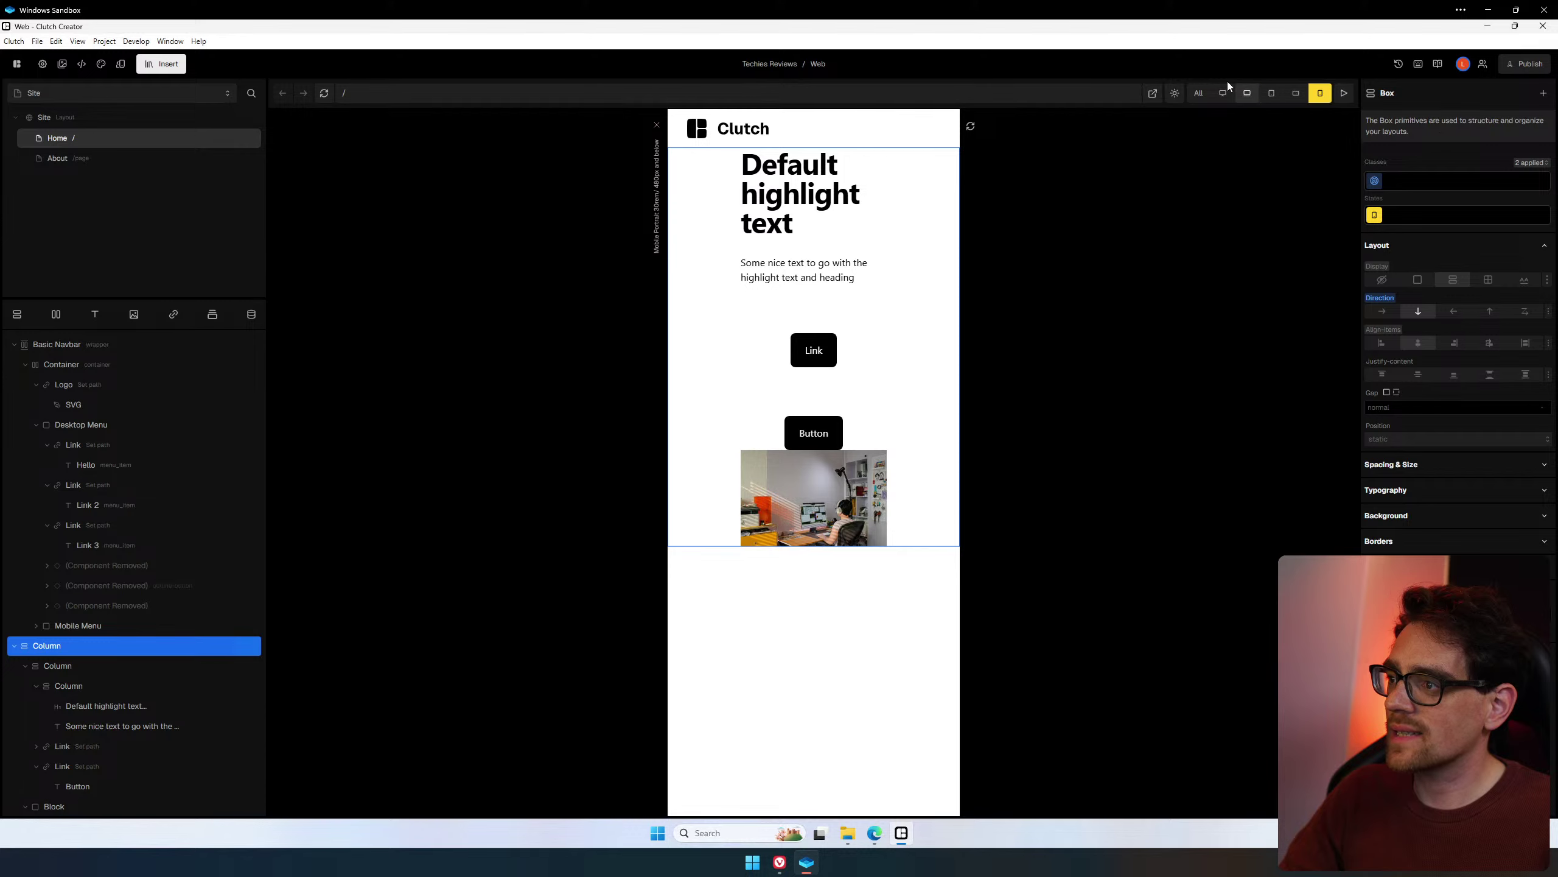
{"action": "left_click", "coordinate": [1223, 92]}
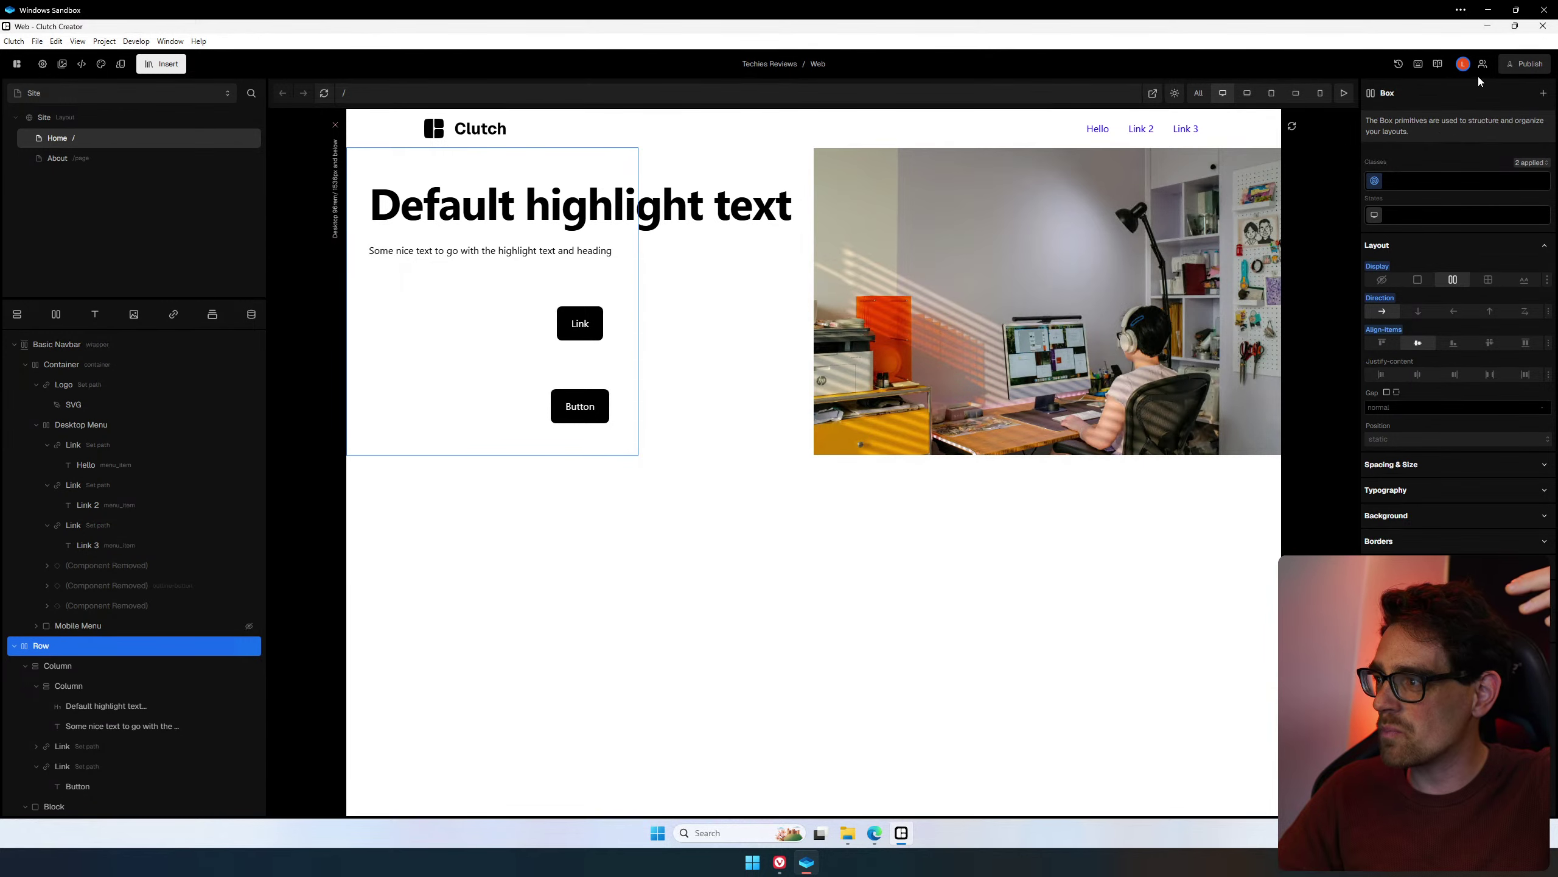
View the project's publish destinations and return to the projects dashboard.
{"action": "left_click", "coordinate": [1523, 65]}
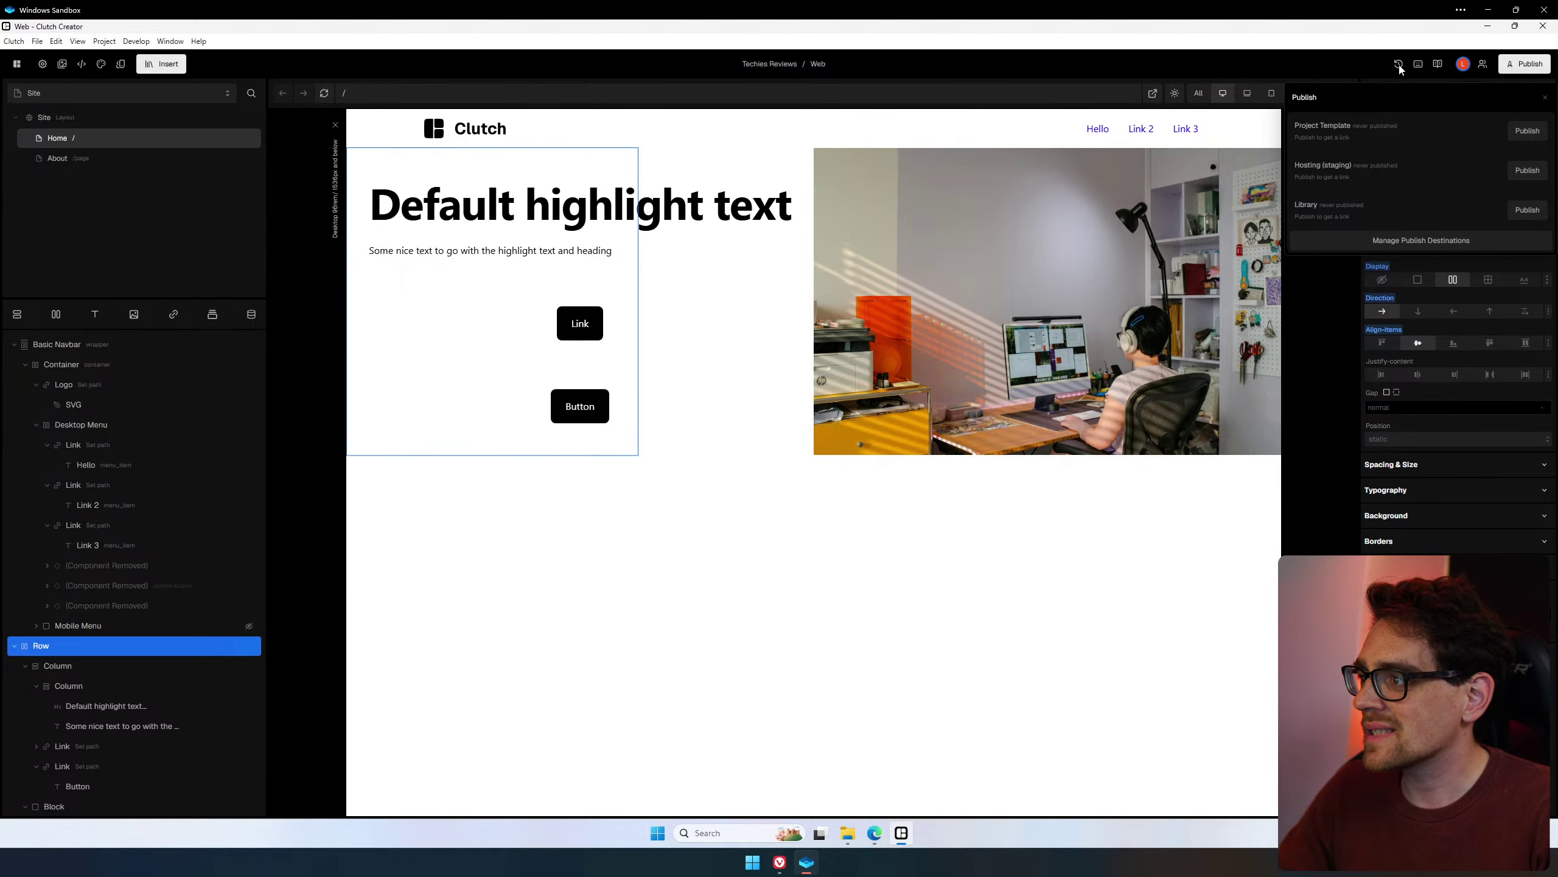
{"action": "left_click", "coordinate": [18, 66]}
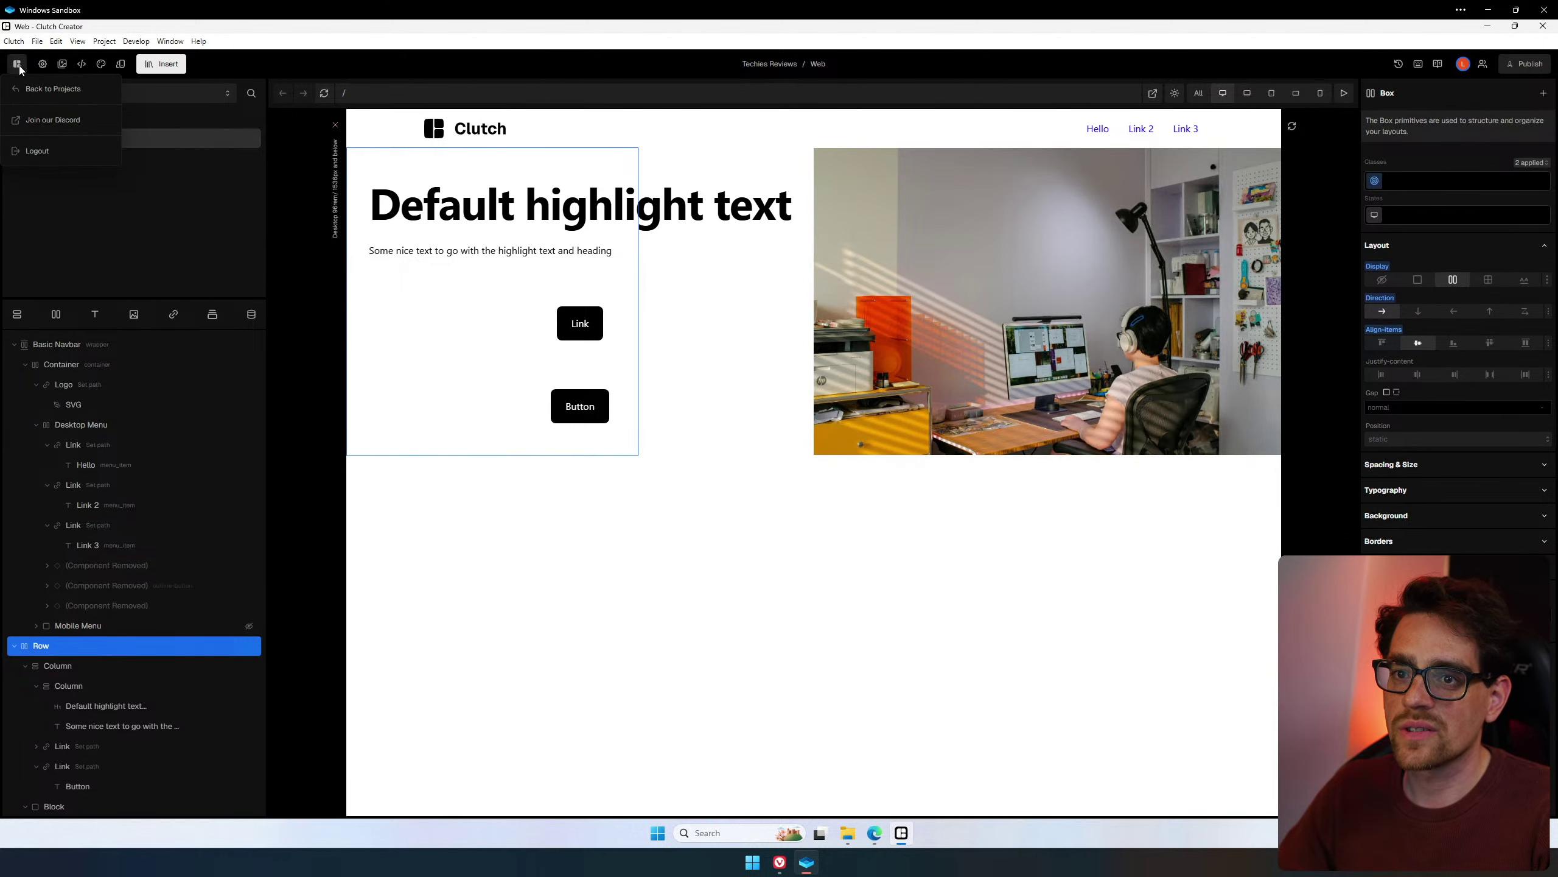
{"action": "left_click", "coordinate": [53, 88]}
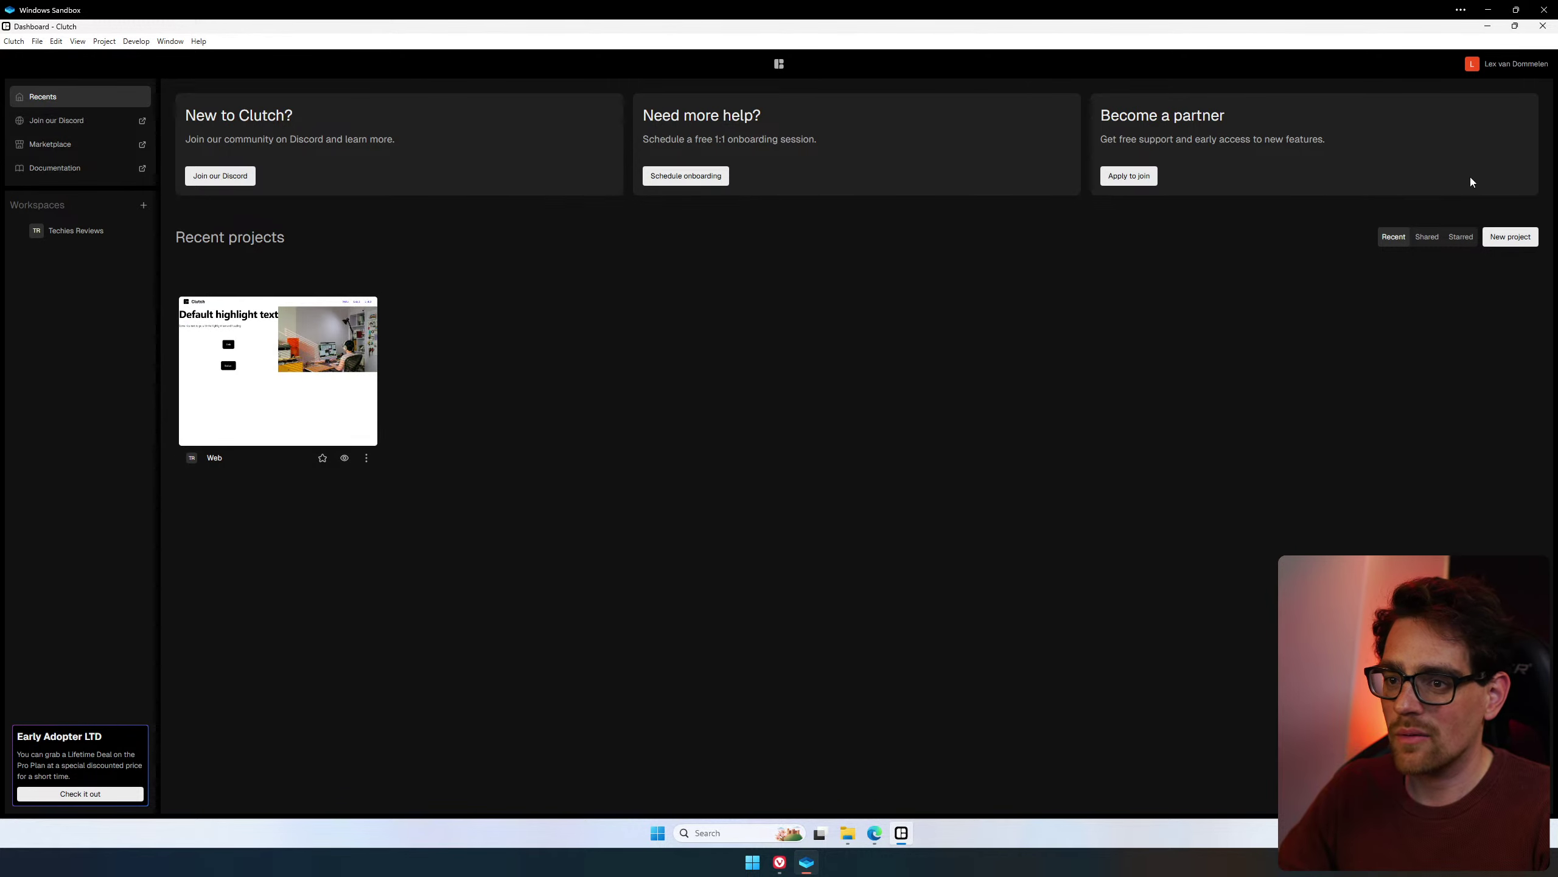
Create a new project named test in the Techies Reviews workspace from the Next-Generation Visual Builder for WordPress template.
{"action": "left_click", "coordinate": [1514, 244]}
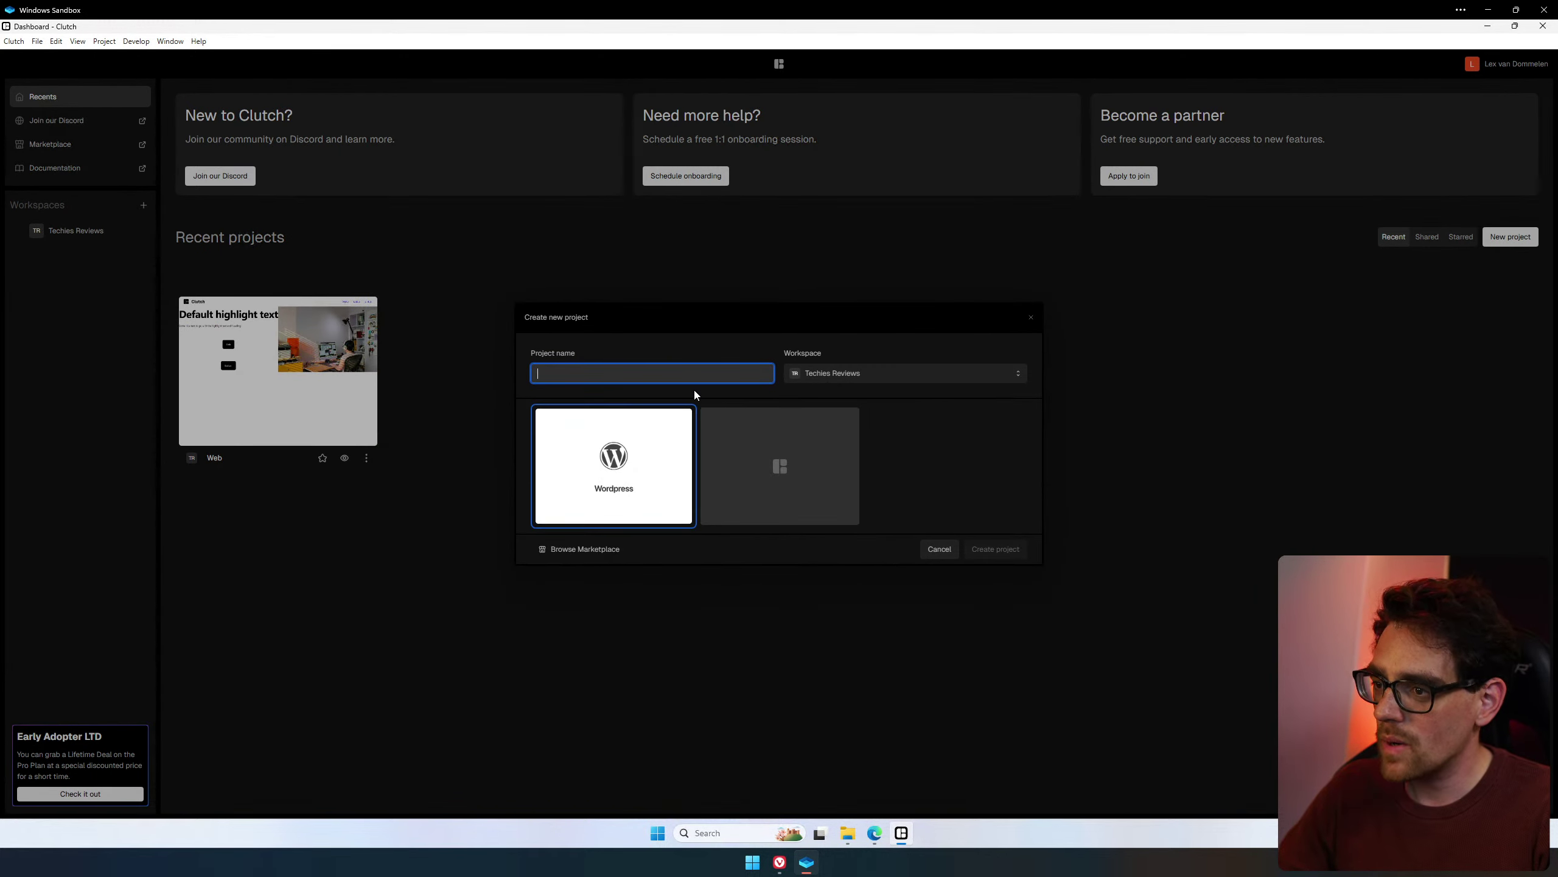
{"action": "type", "text": "test"}
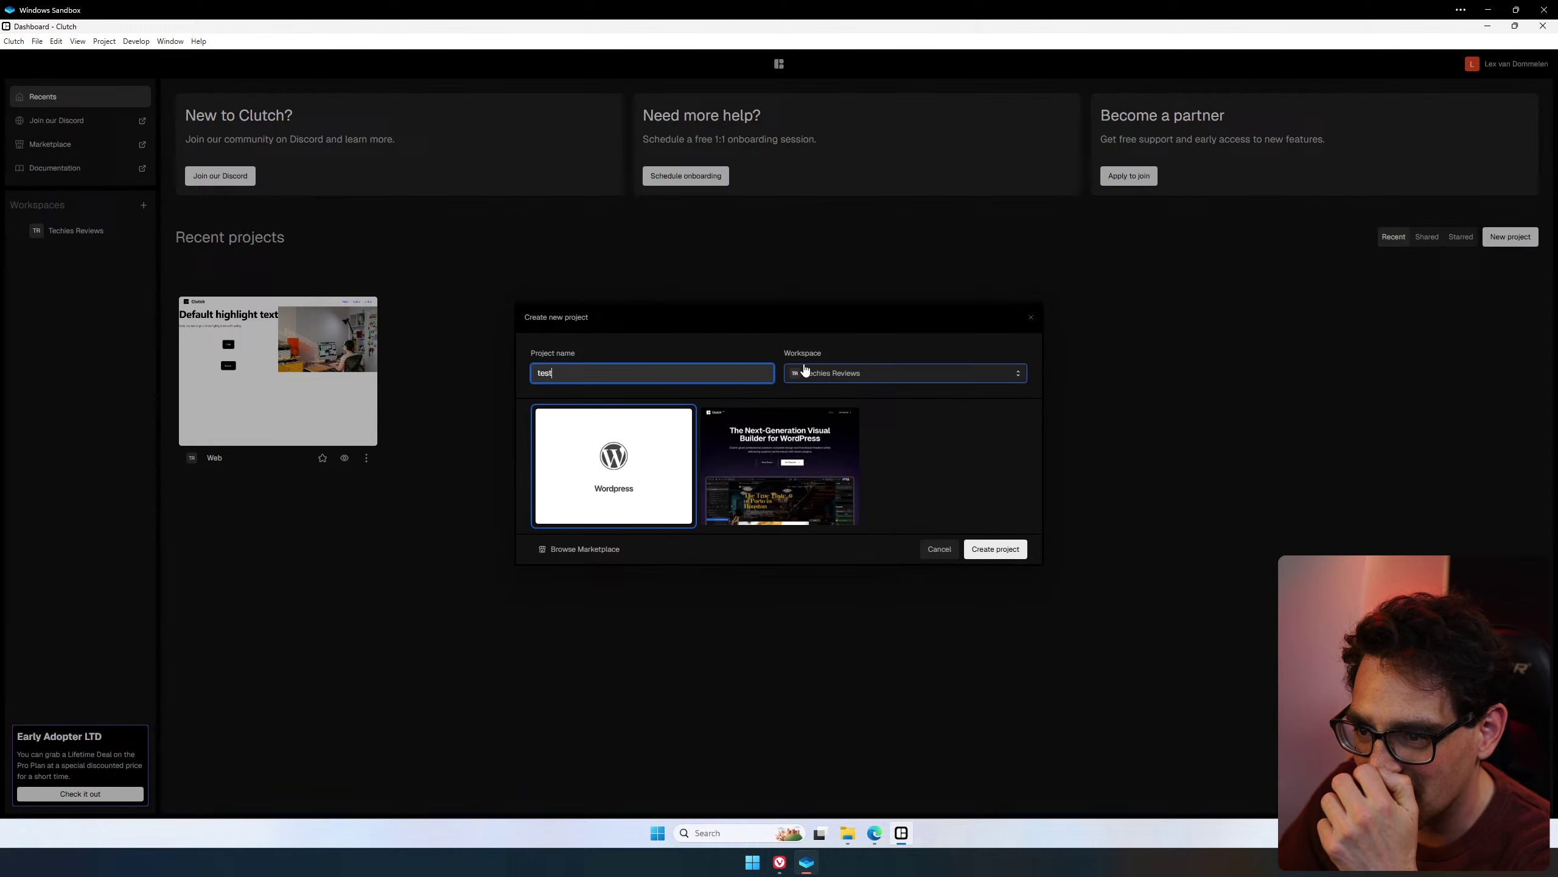
{"action": "left_click", "coordinate": [846, 371]}
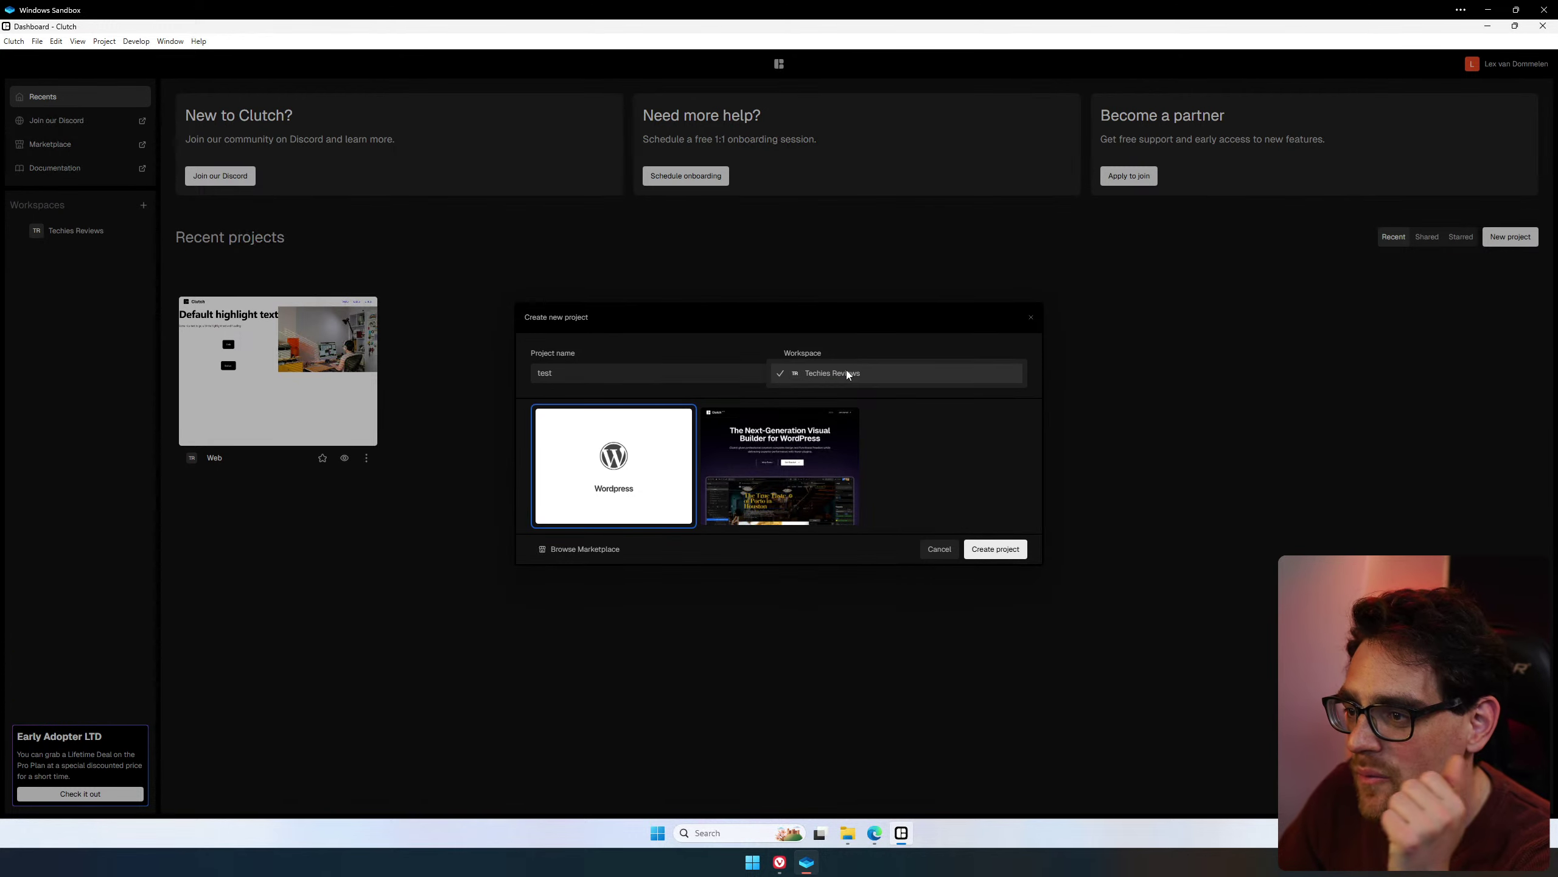
{"action": "left_click", "coordinate": [615, 550]}
{"action": "scroll", "coordinate": [1196, 399], "scroll_direction": "down", "scroll_amount": 5}
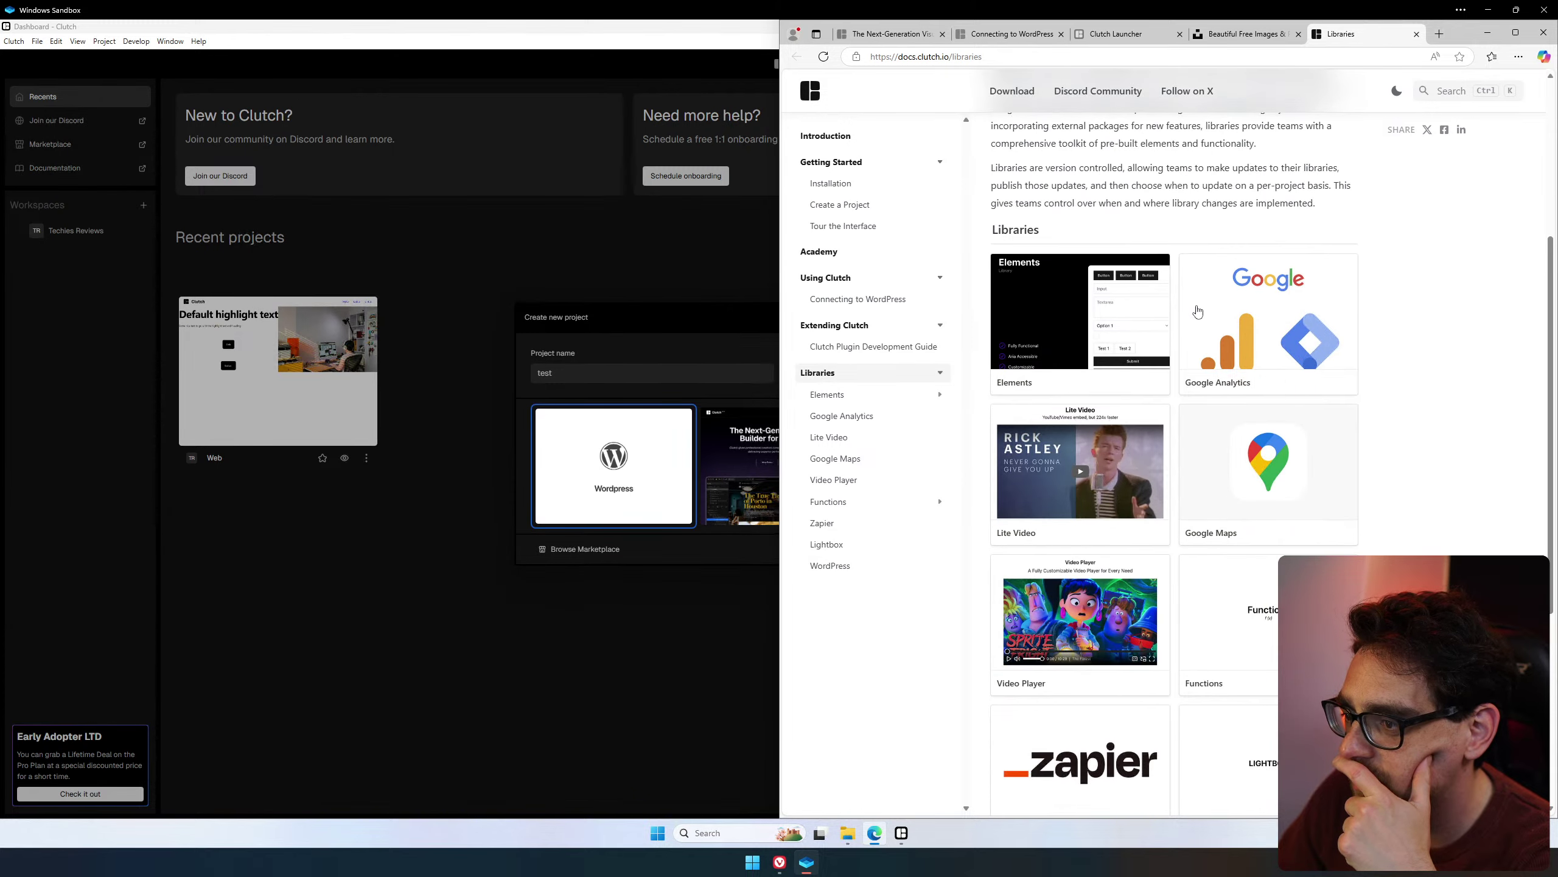
{"action": "left_click", "coordinate": [742, 500]}
{"action": "left_click", "coordinate": [741, 501]}
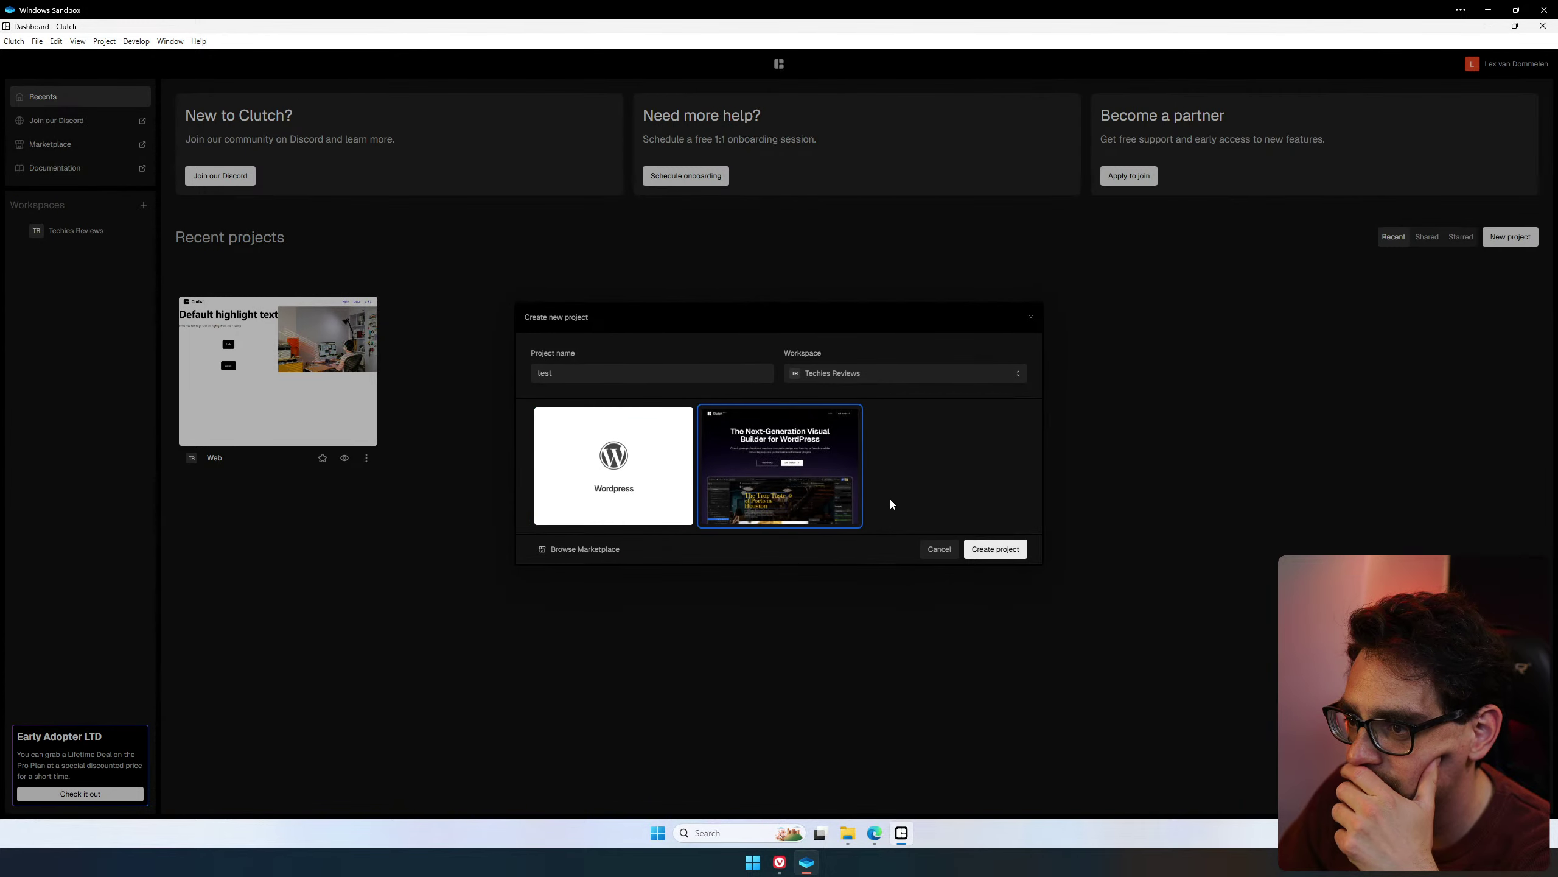
{"action": "left_click", "coordinate": [994, 548]}
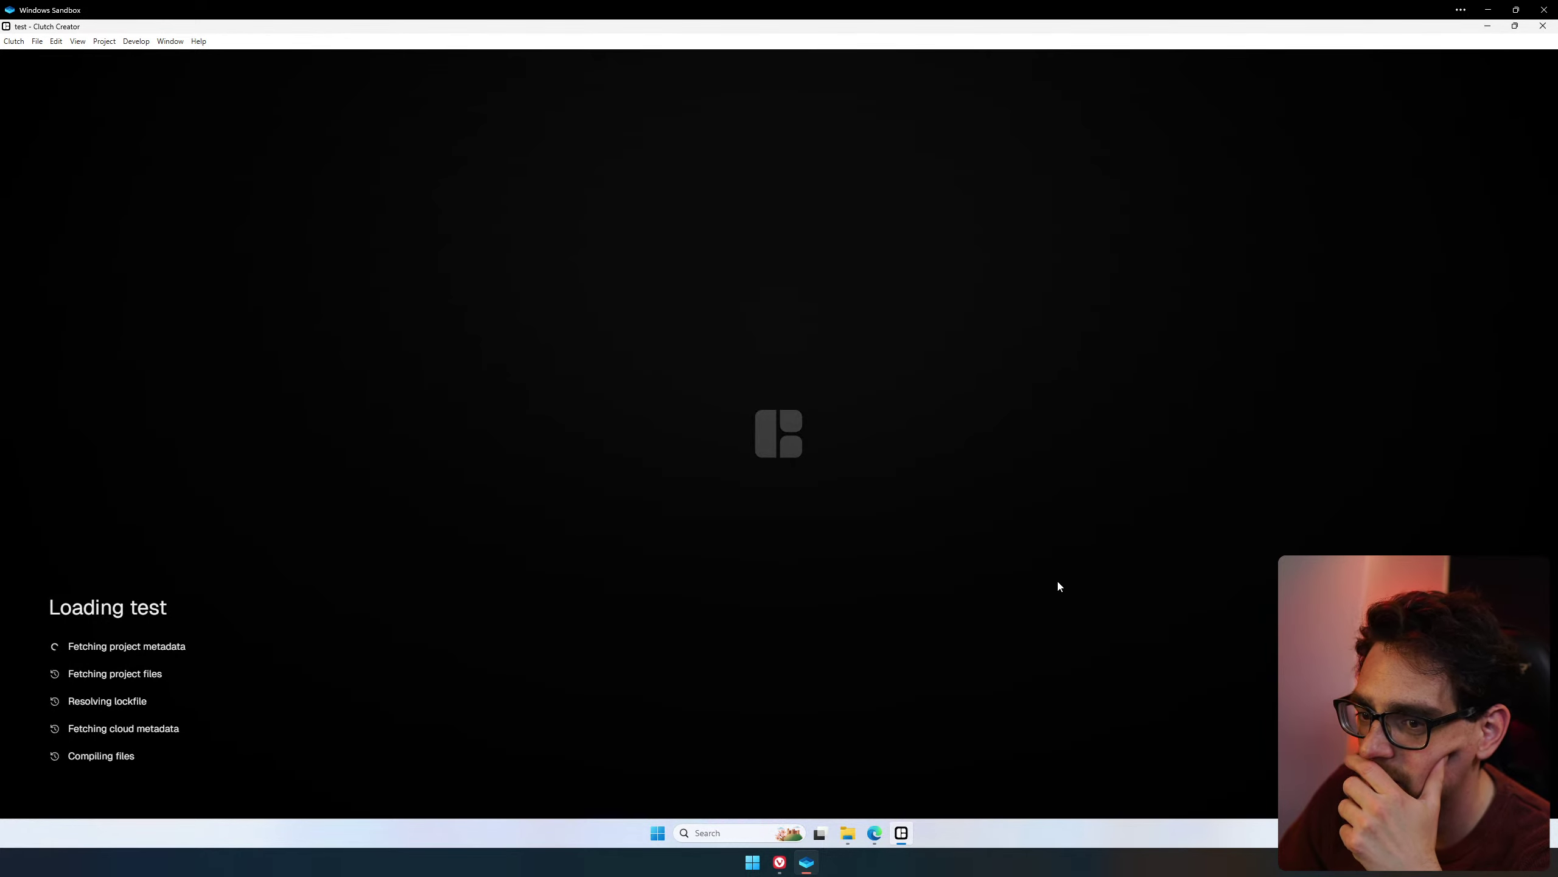
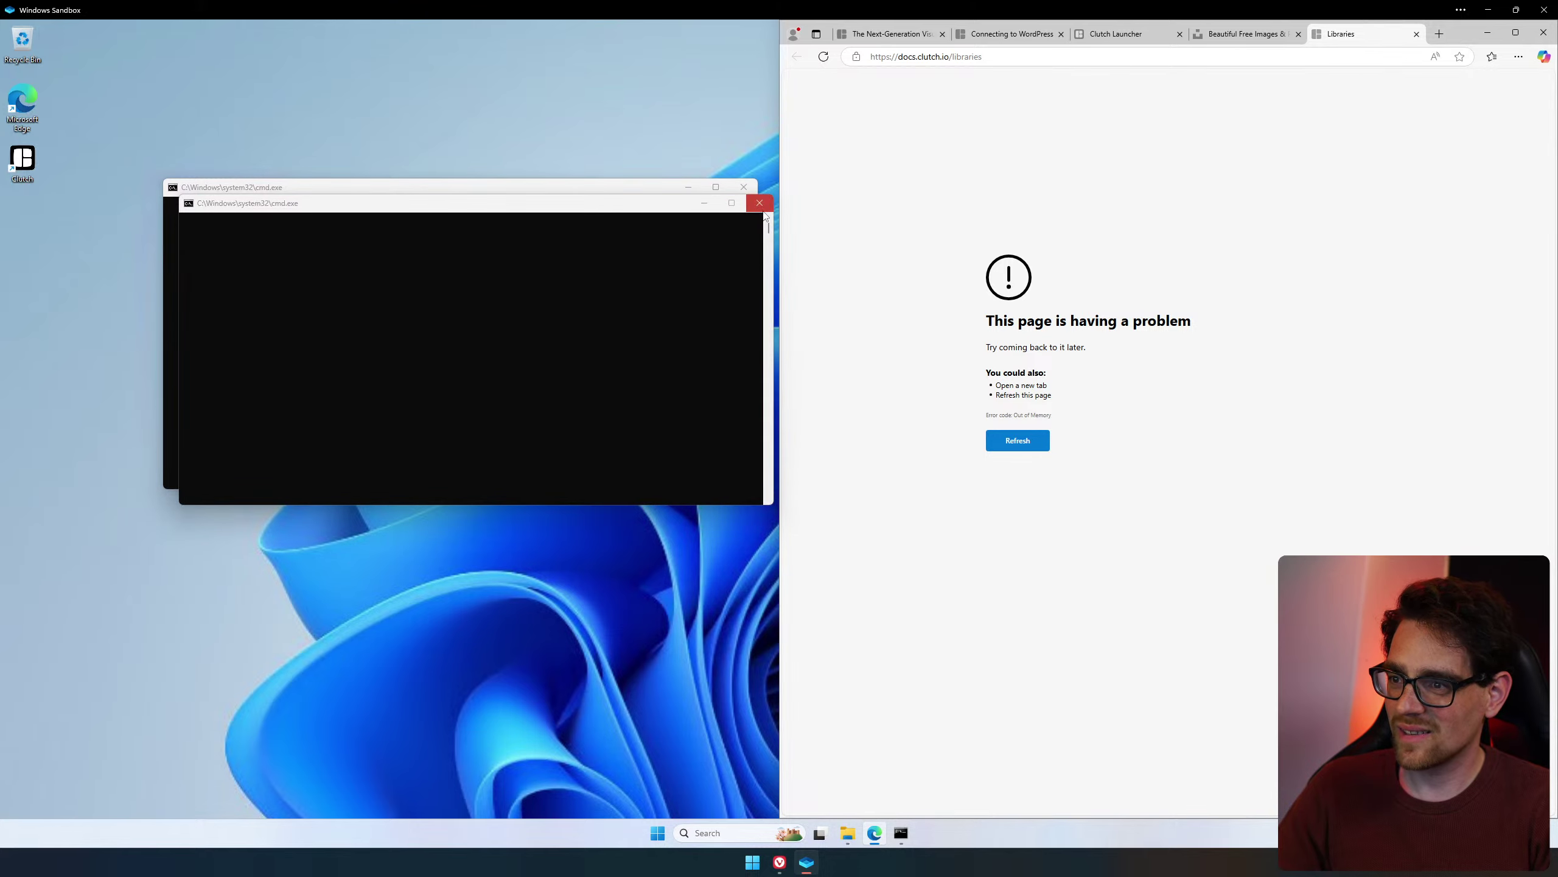
Close the leftover command windows, relaunch Clutch and open the Web project.
{"action": "left_click", "coordinate": [748, 195]}
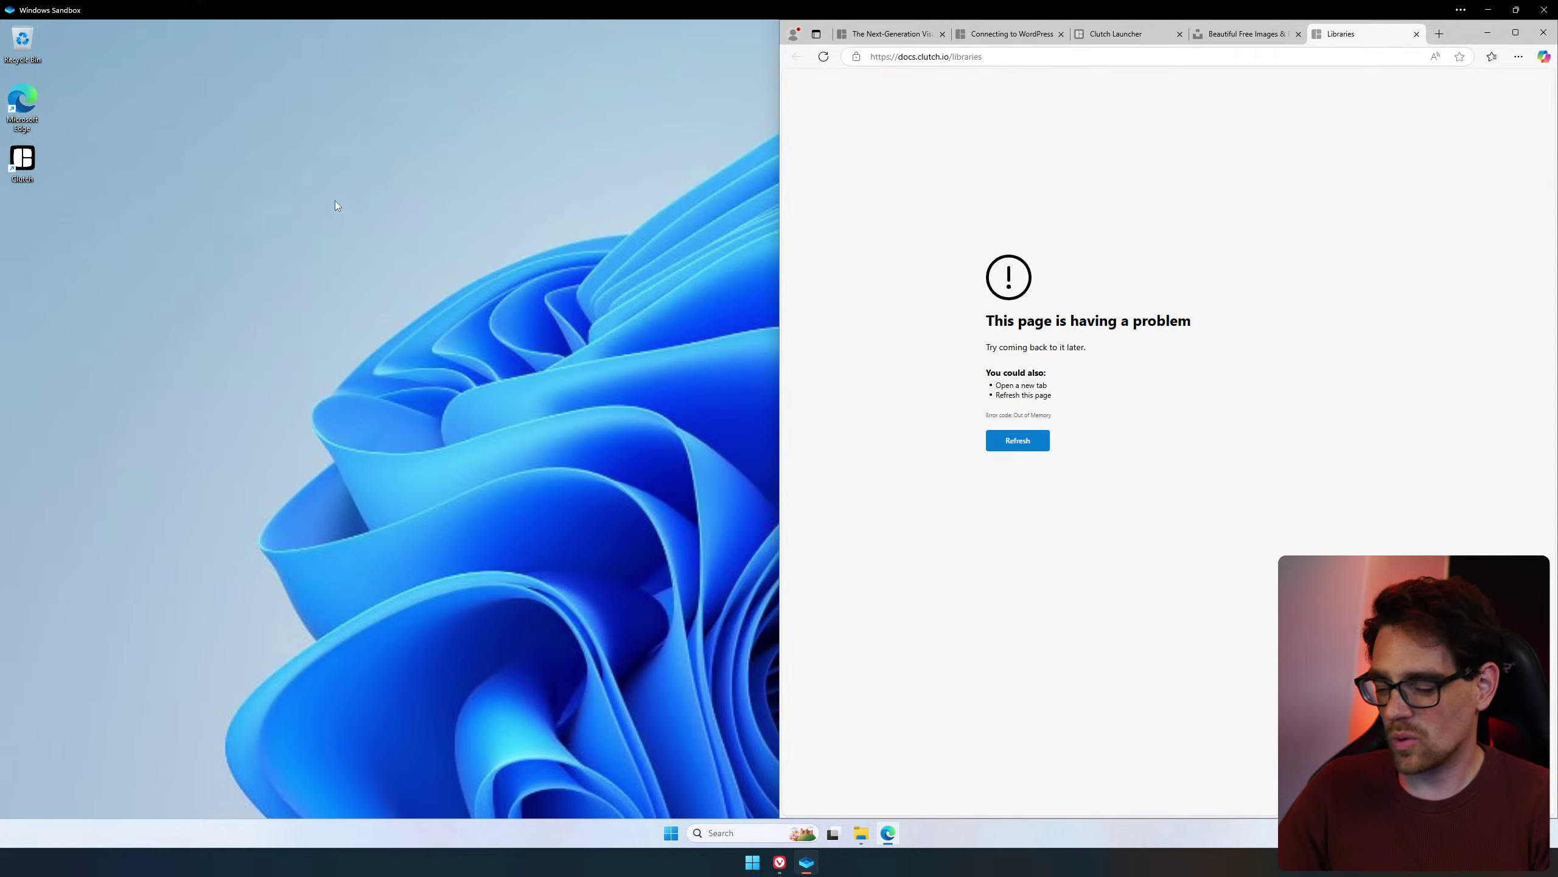
{"action": "double_click", "coordinate": [24, 163]}
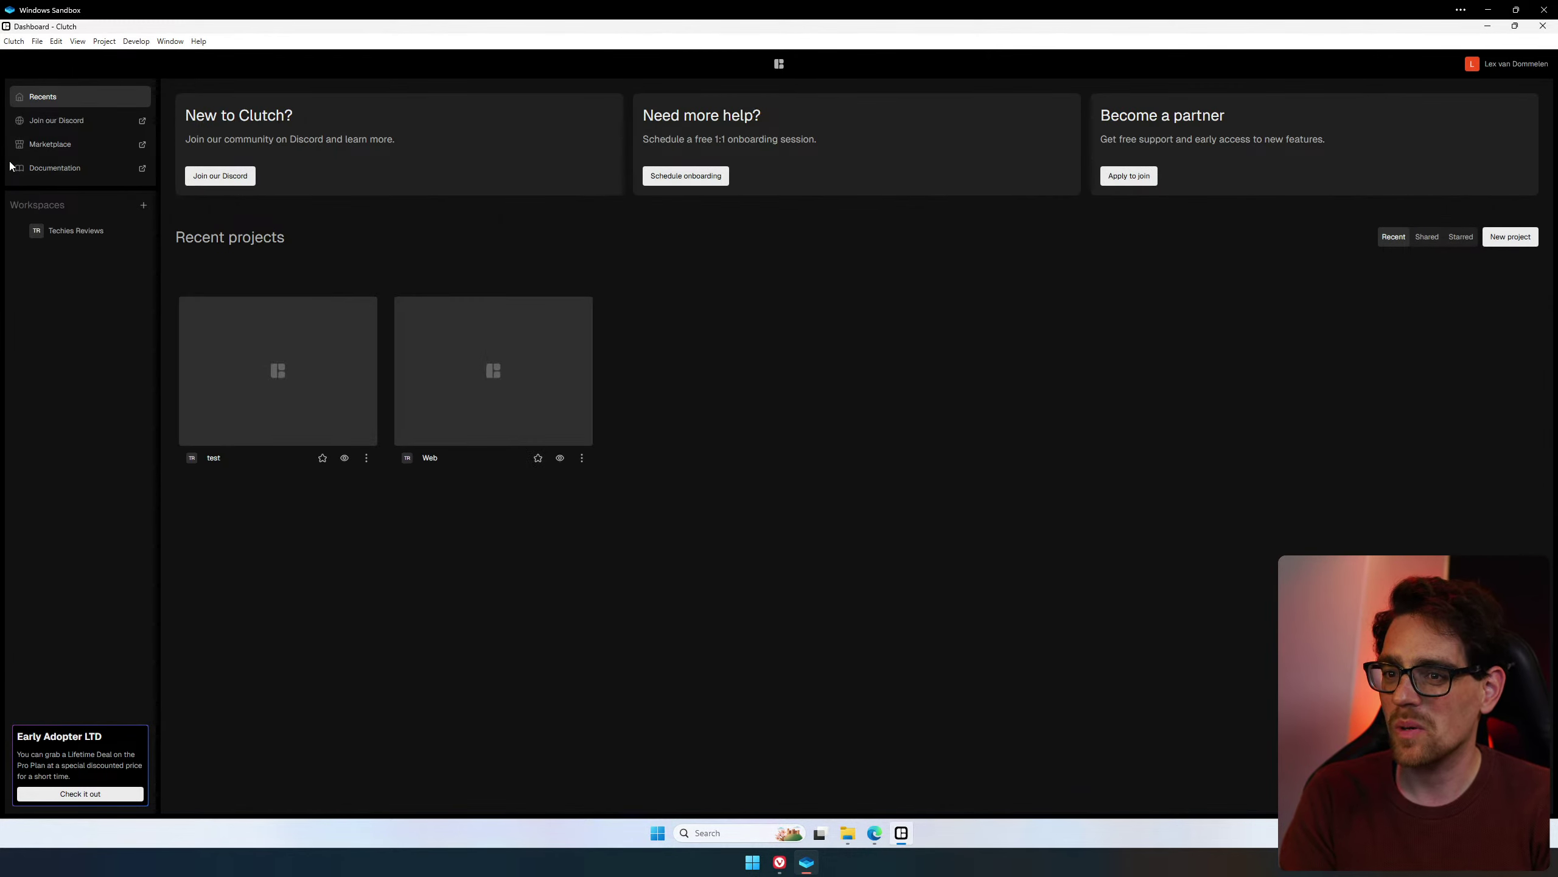
{"action": "mouse_move", "coordinate": [250, 319]}
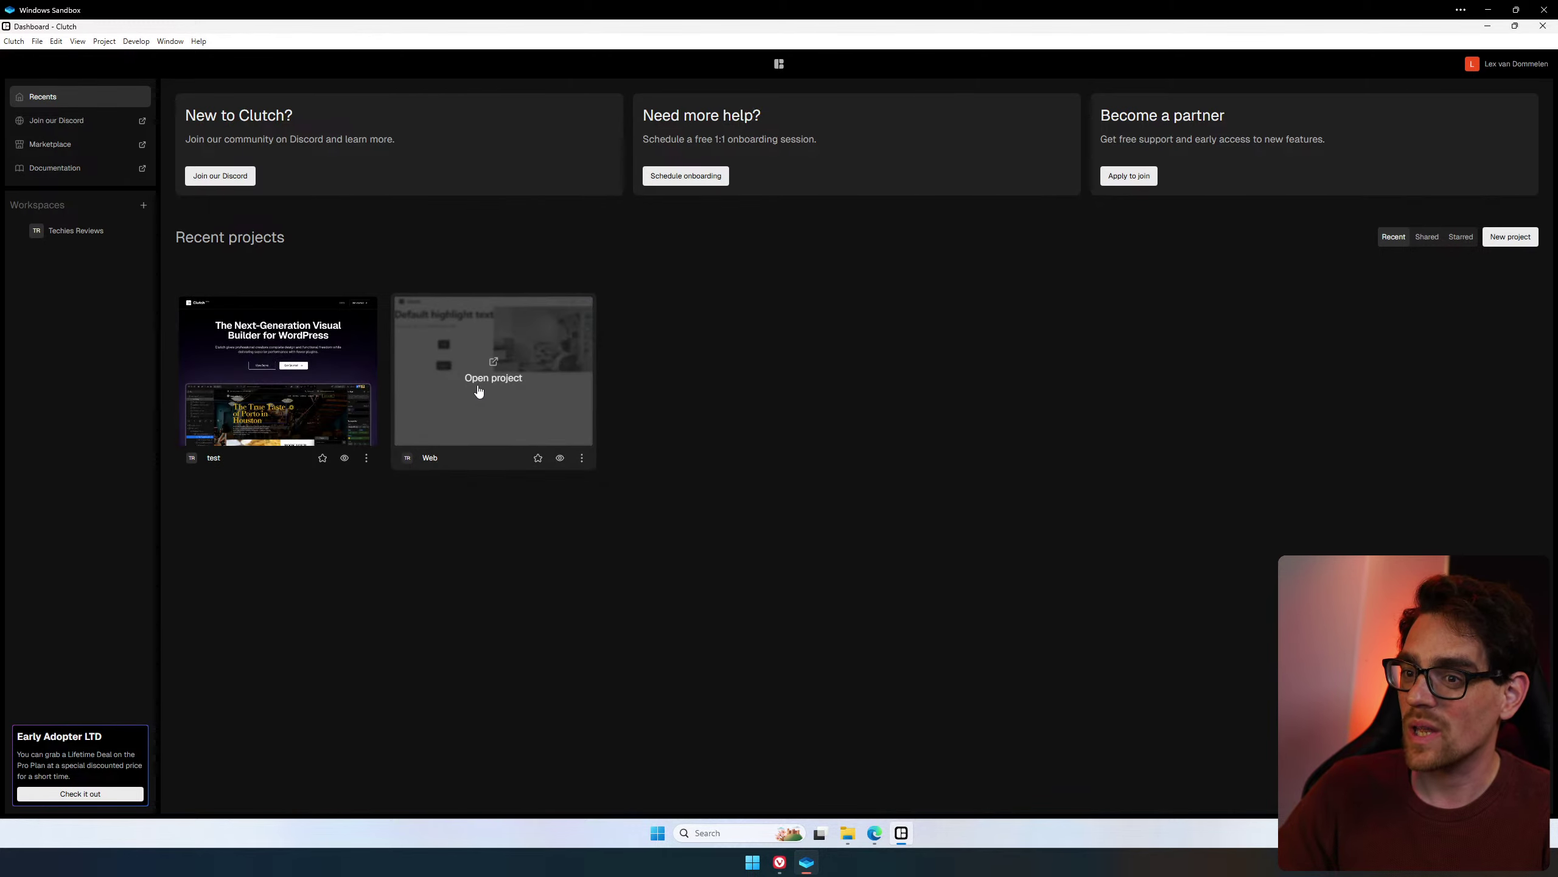
{"action": "left_click", "coordinate": [493, 369]}
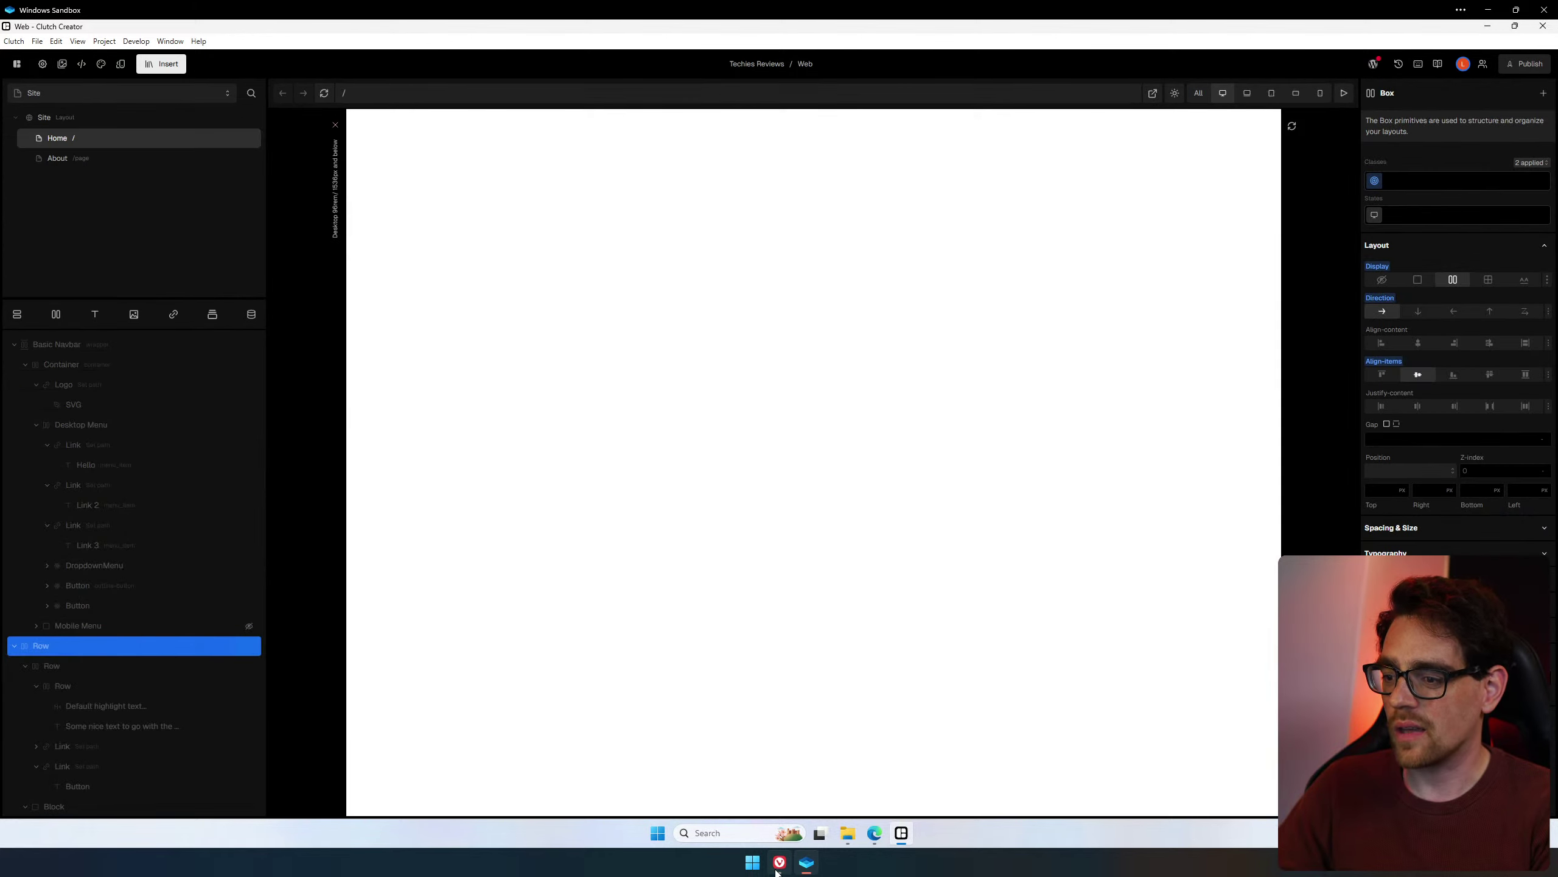
Open the project's WordPress connection settings and copy the clutchtesttechies.instawp.xyz site URL from the WordPress Clutch Settings page in the Vivaldi browser.
{"action": "left_click", "coordinate": [1373, 64]}
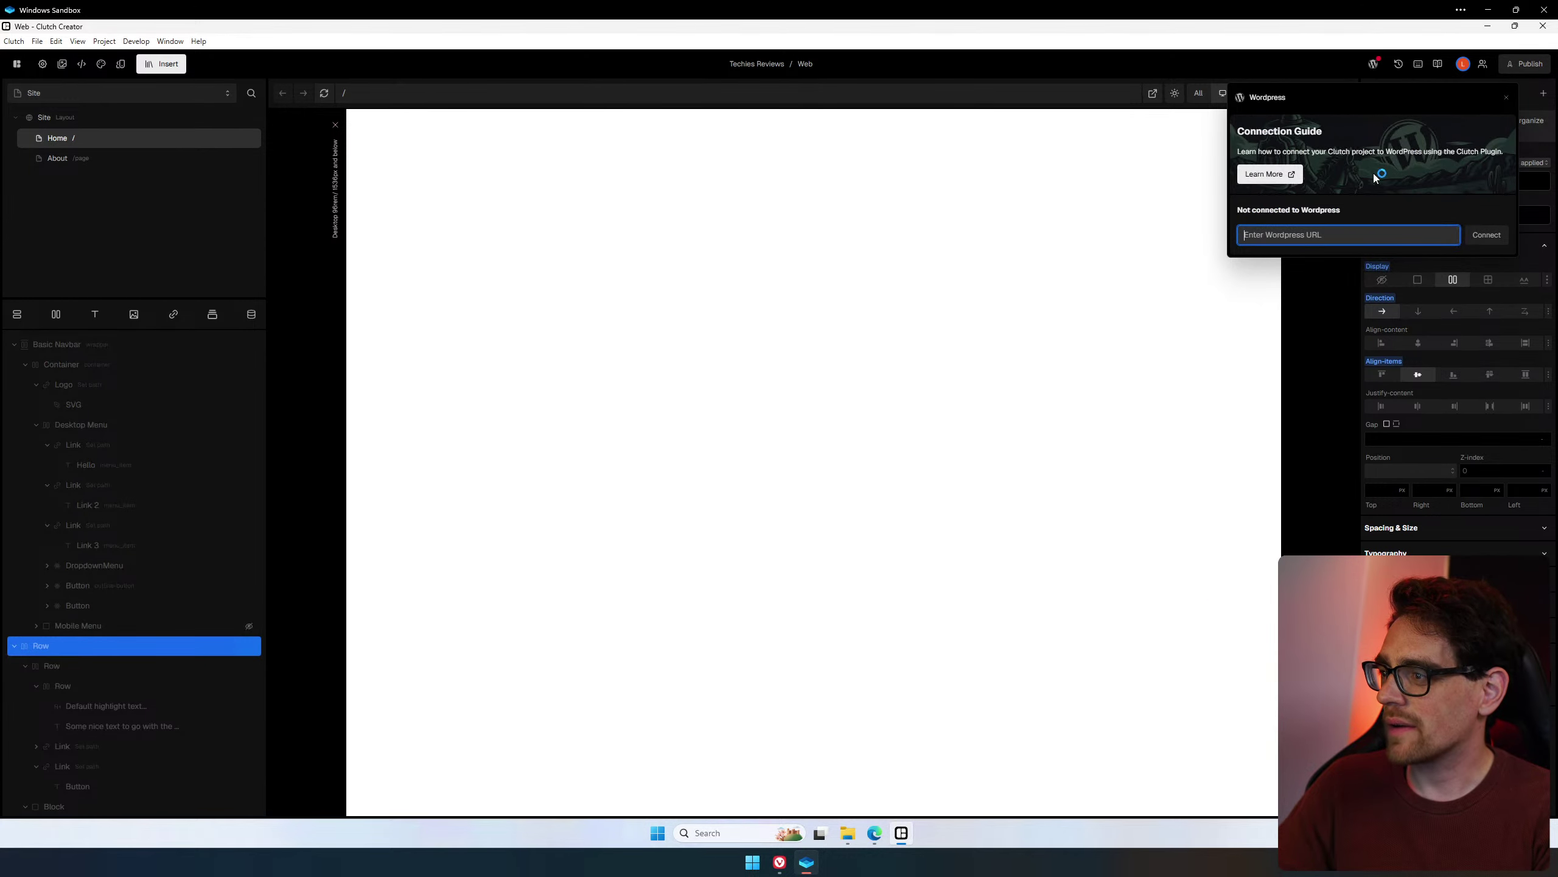
{"action": "left_click", "coordinate": [779, 866]}
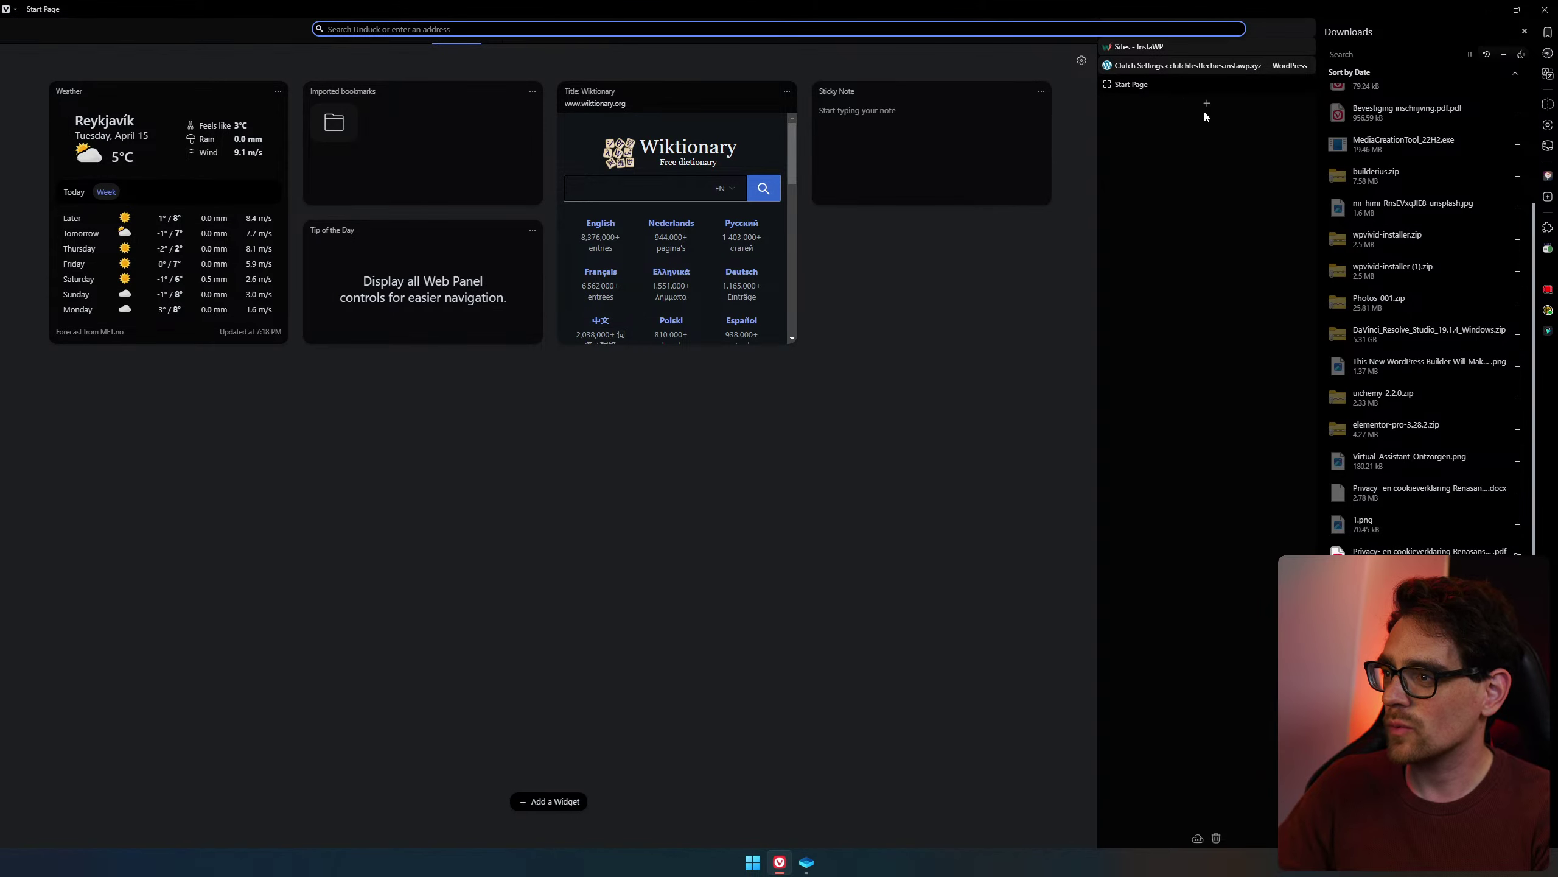
{"action": "left_click", "coordinate": [1188, 66]}
{"action": "key", "text": "ctrl+k"}
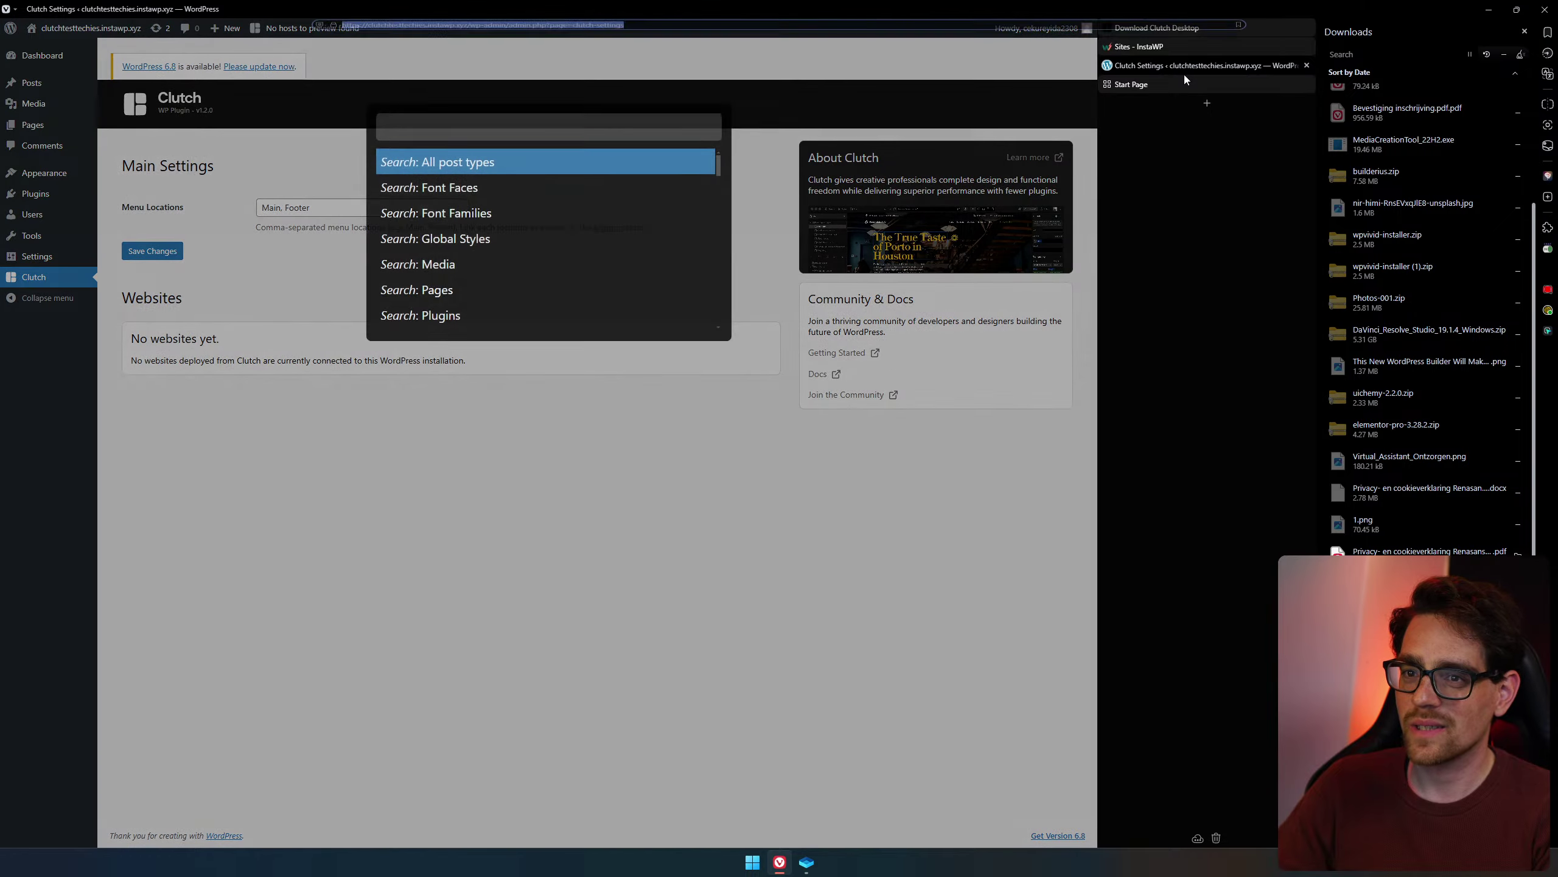
{"action": "left_click_drag", "start_coordinate": [468, 28], "coordinate": [341, 29]}
{"action": "key", "text": "ctrl+c"}
{"action": "key", "text": "Escape"}
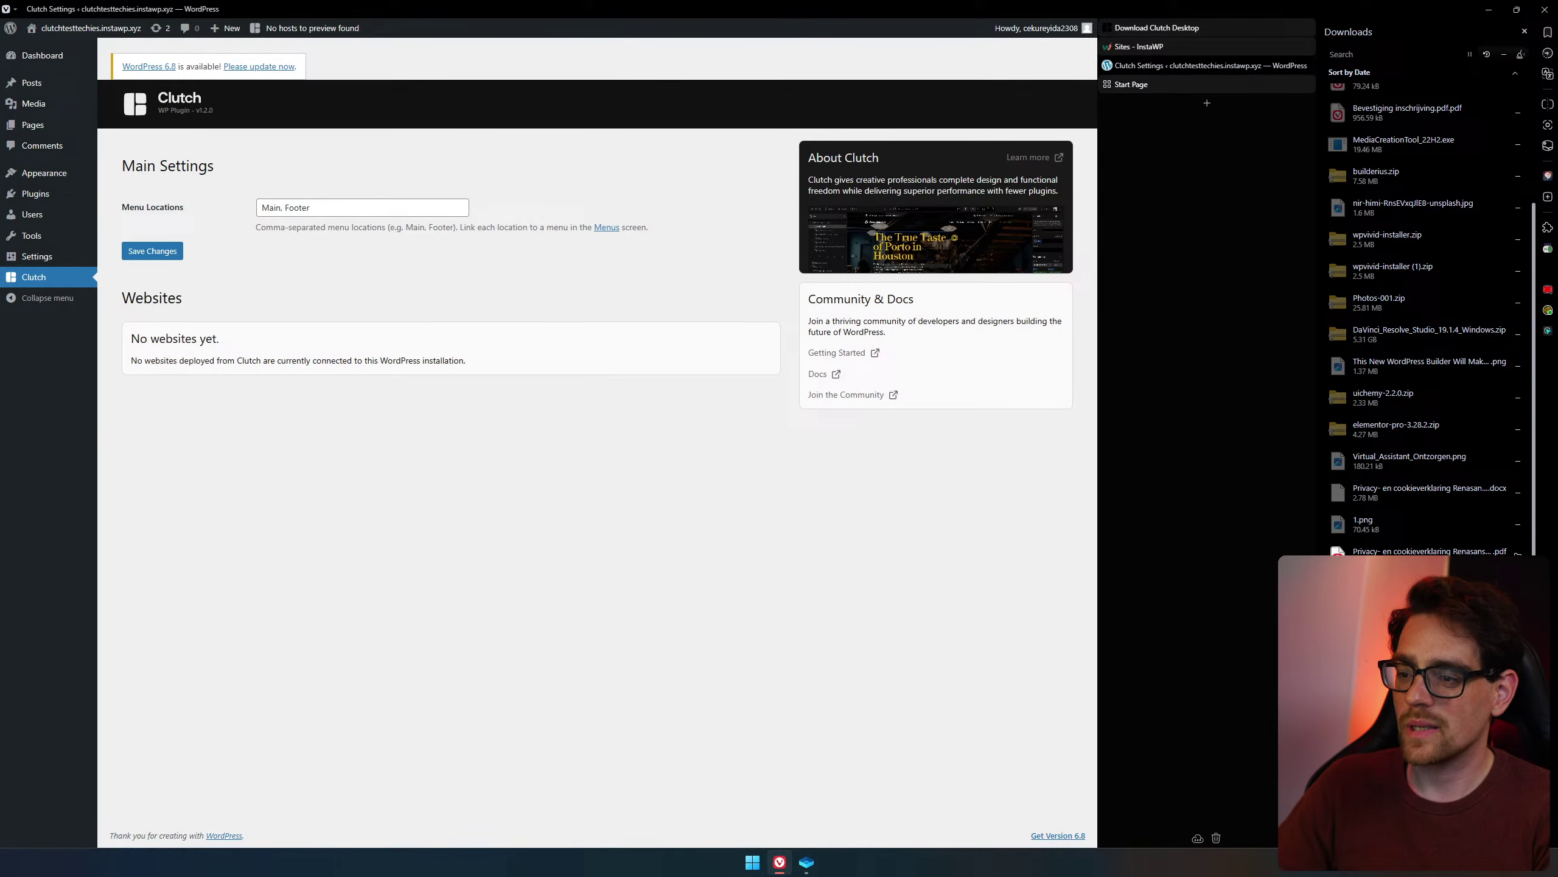
Switch back to Clutch and connect the Web project to WordPress with the copied site URL.
{"action": "left_click", "coordinate": [806, 862]}
{"action": "key", "text": "ctrl+v"}
{"action": "left_click", "coordinate": [1488, 235]}
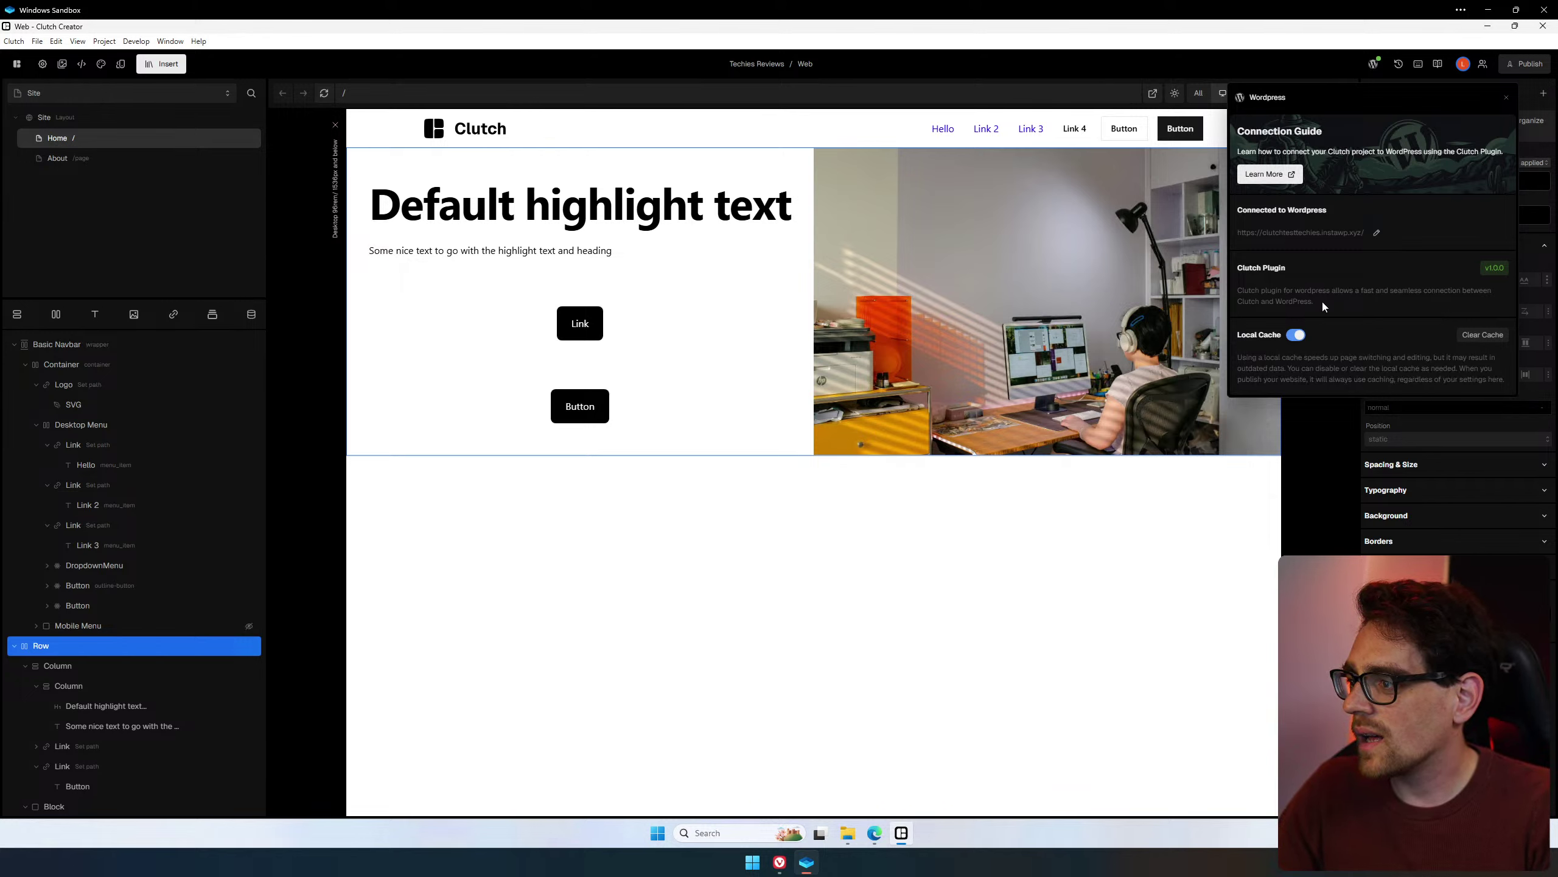
{"action": "left_click", "coordinate": [1318, 455]}
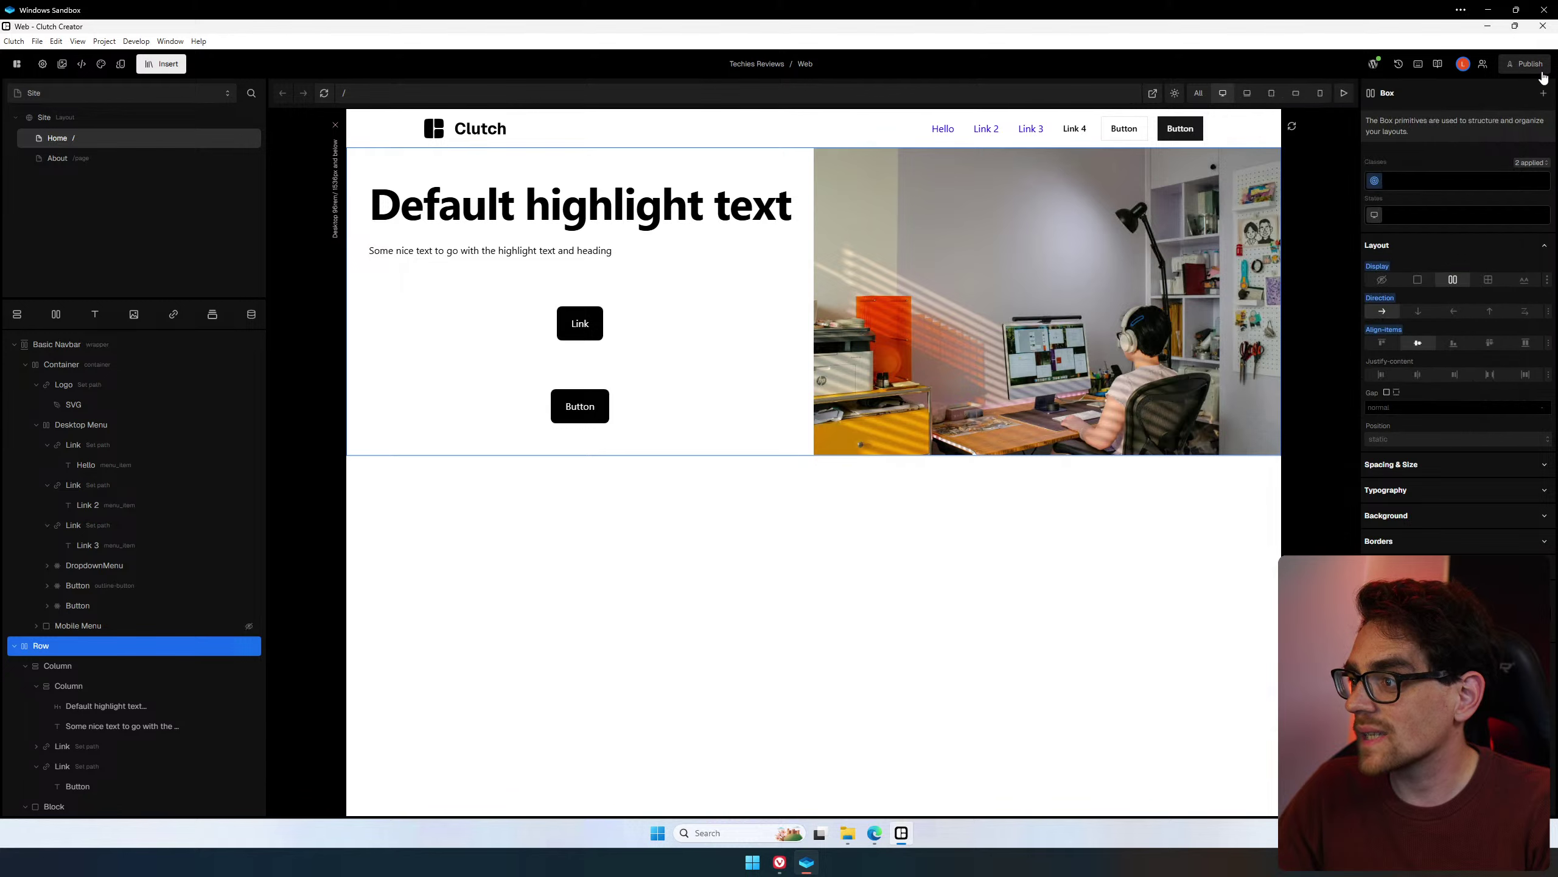
Check the websites list on the WordPress Clutch Settings page in Vivaldi, return to Clutch and open the project's publish destination settings.
{"action": "left_click", "coordinate": [779, 862]}
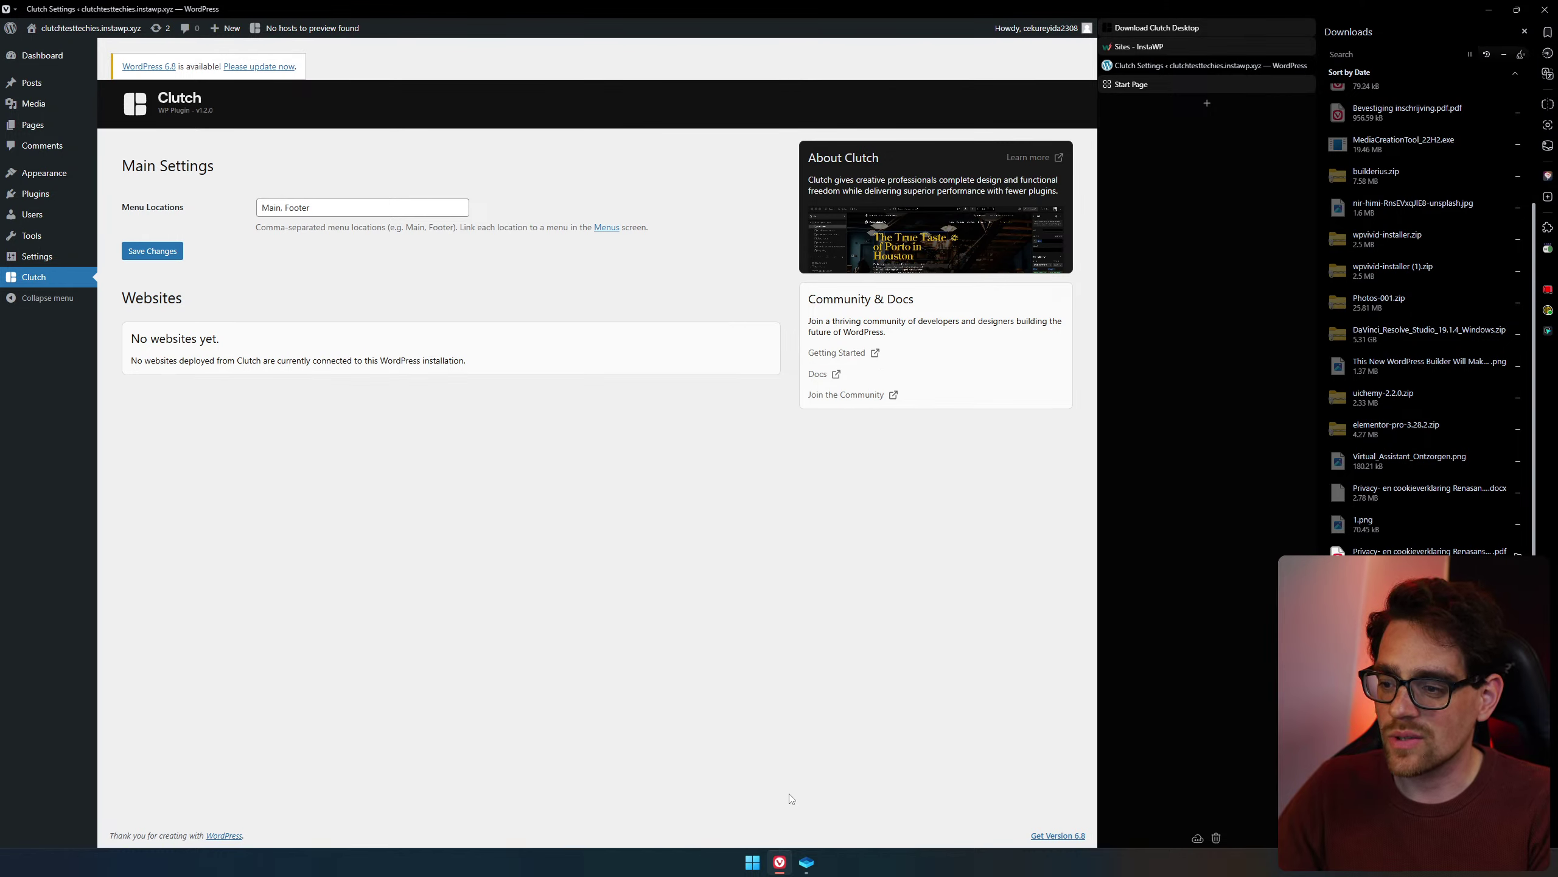
{"action": "left_click", "coordinate": [805, 864]}
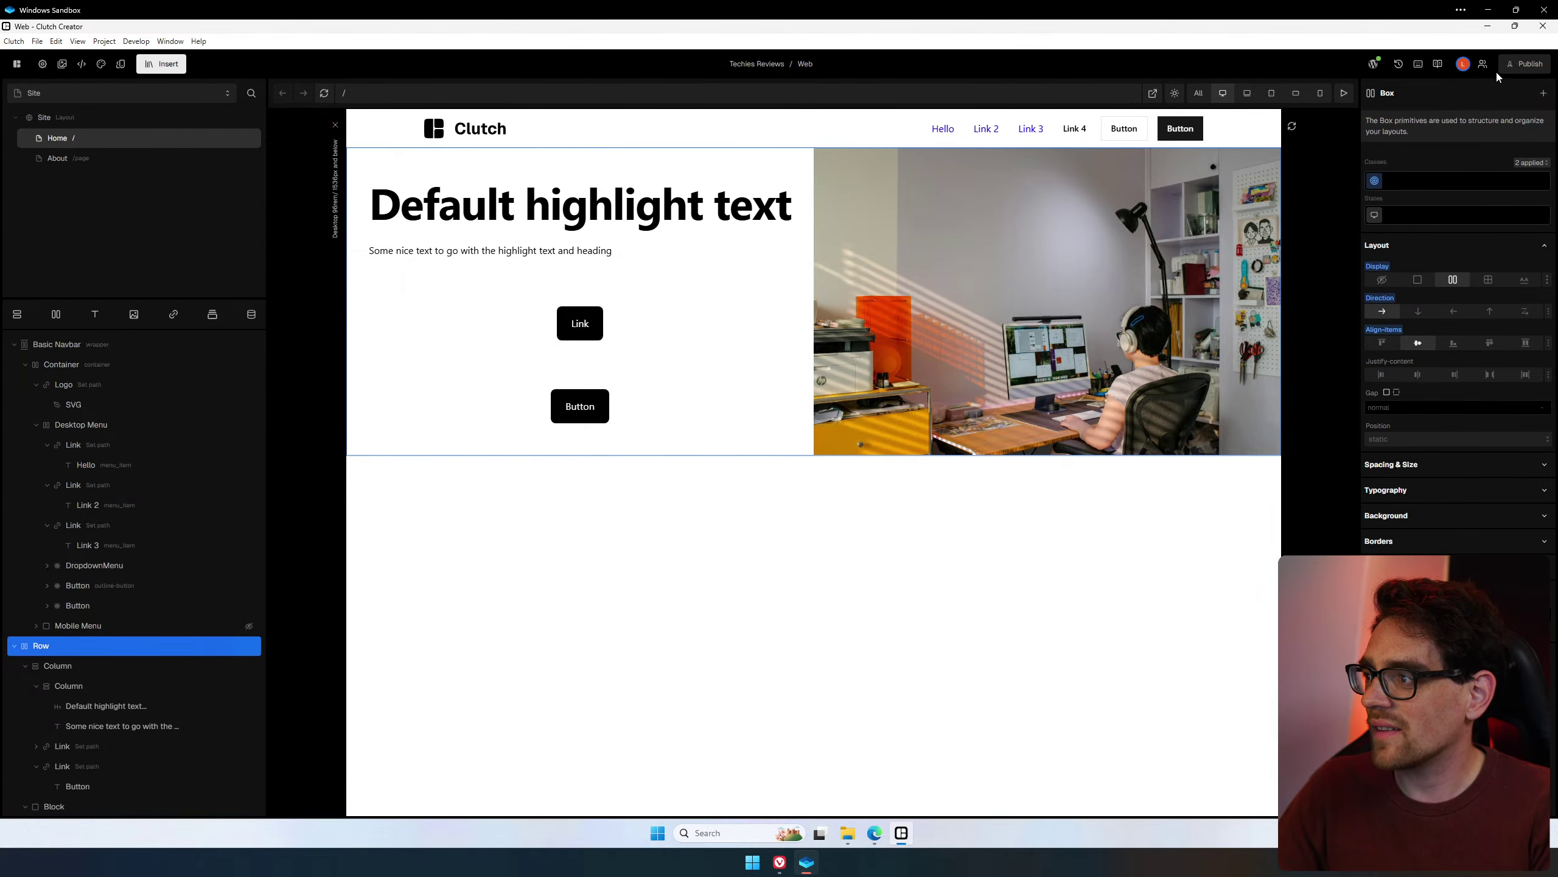
{"action": "left_click", "coordinate": [1523, 66]}
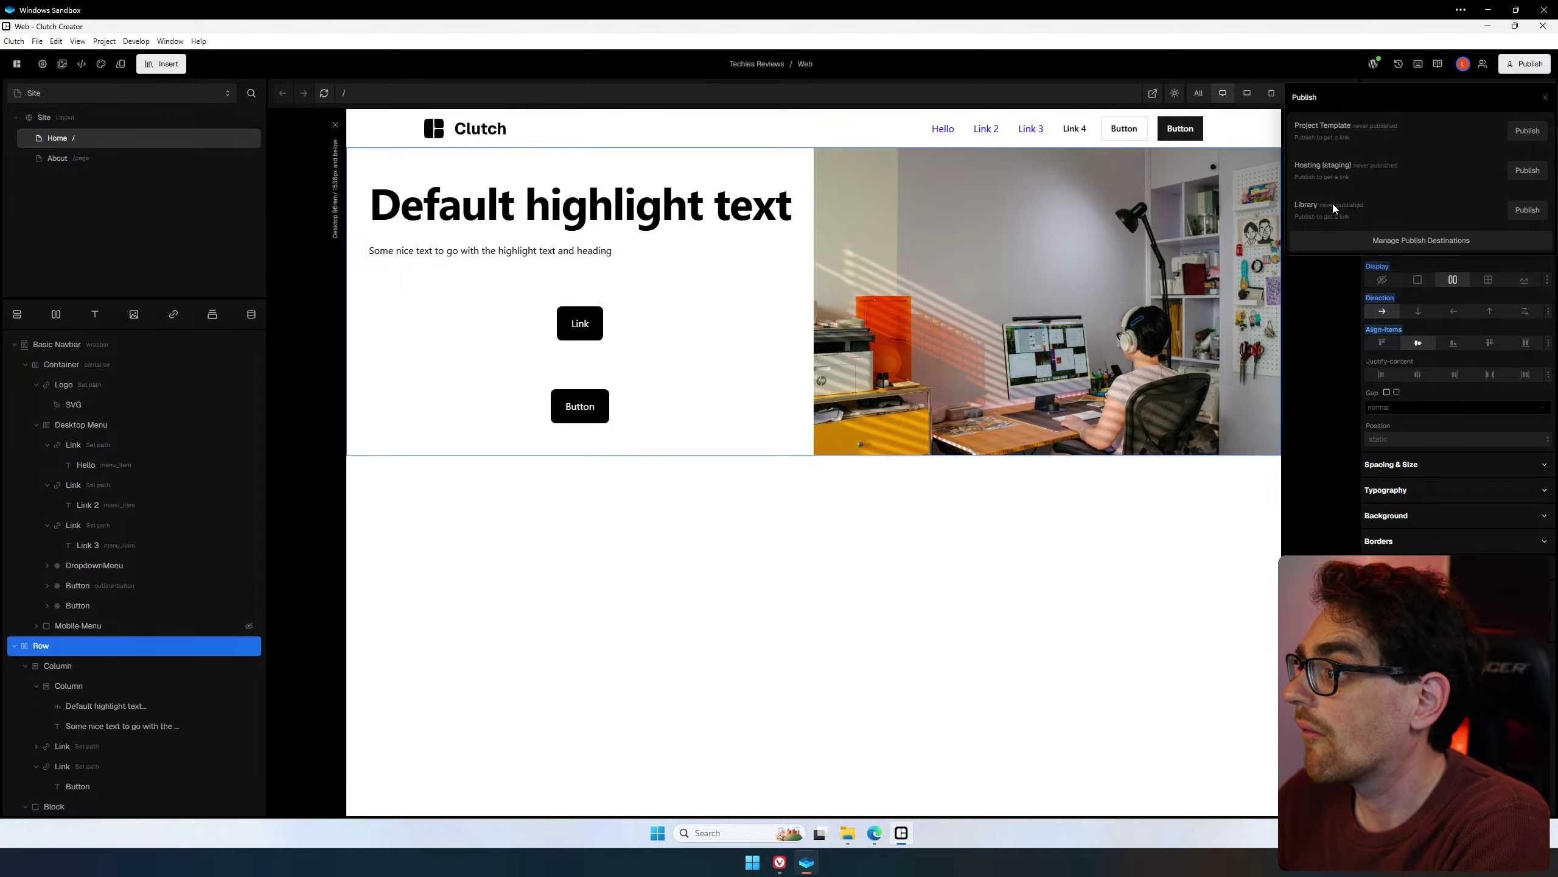
{"action": "left_click", "coordinate": [1404, 243]}
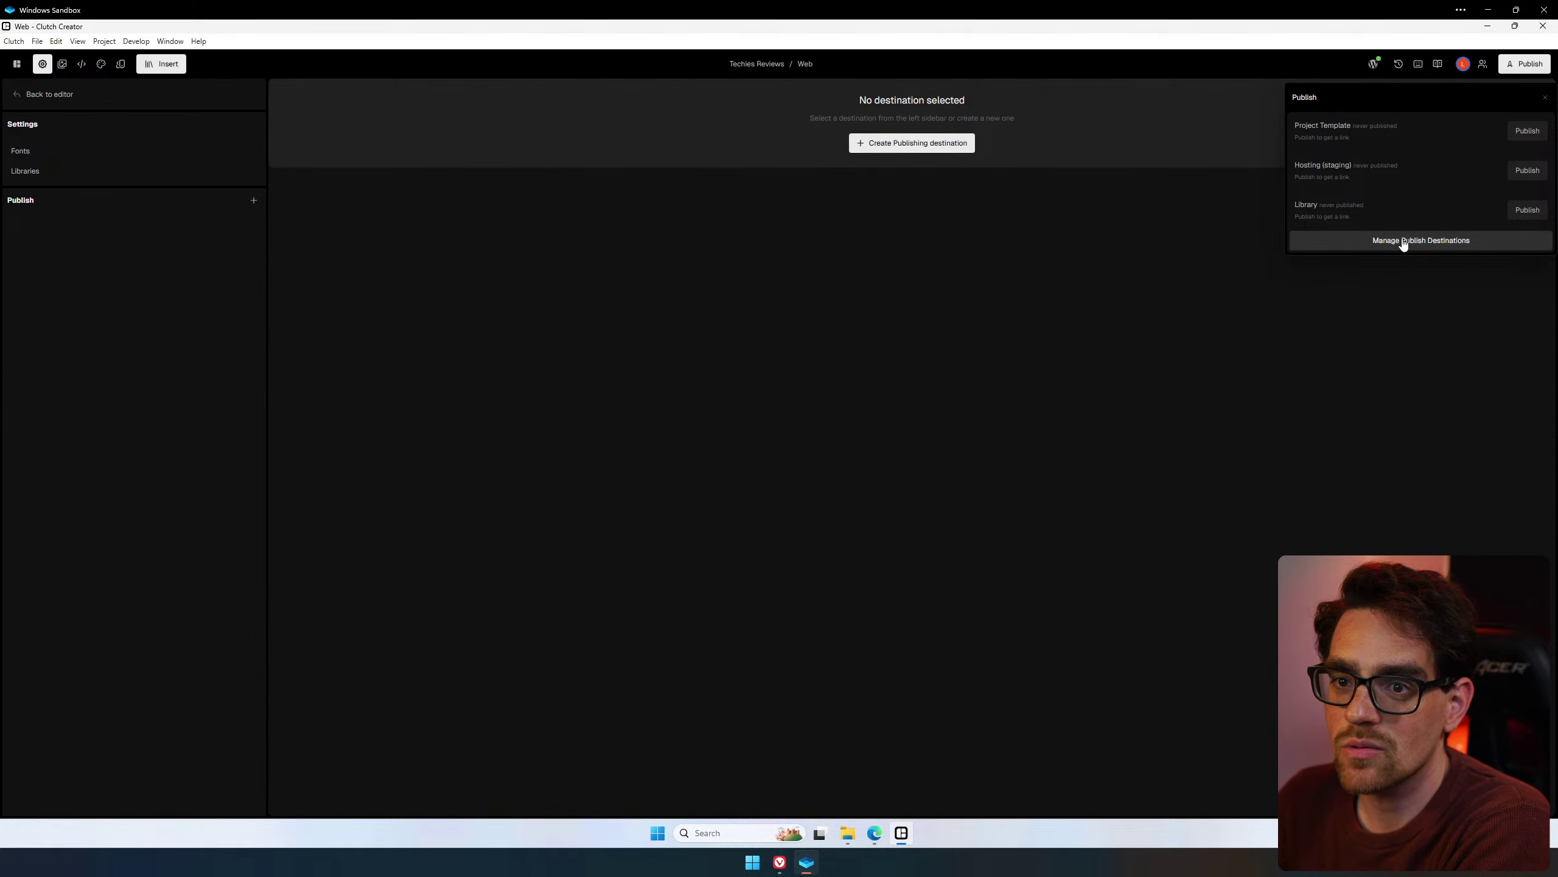
{"action": "left_click", "coordinate": [901, 146]}
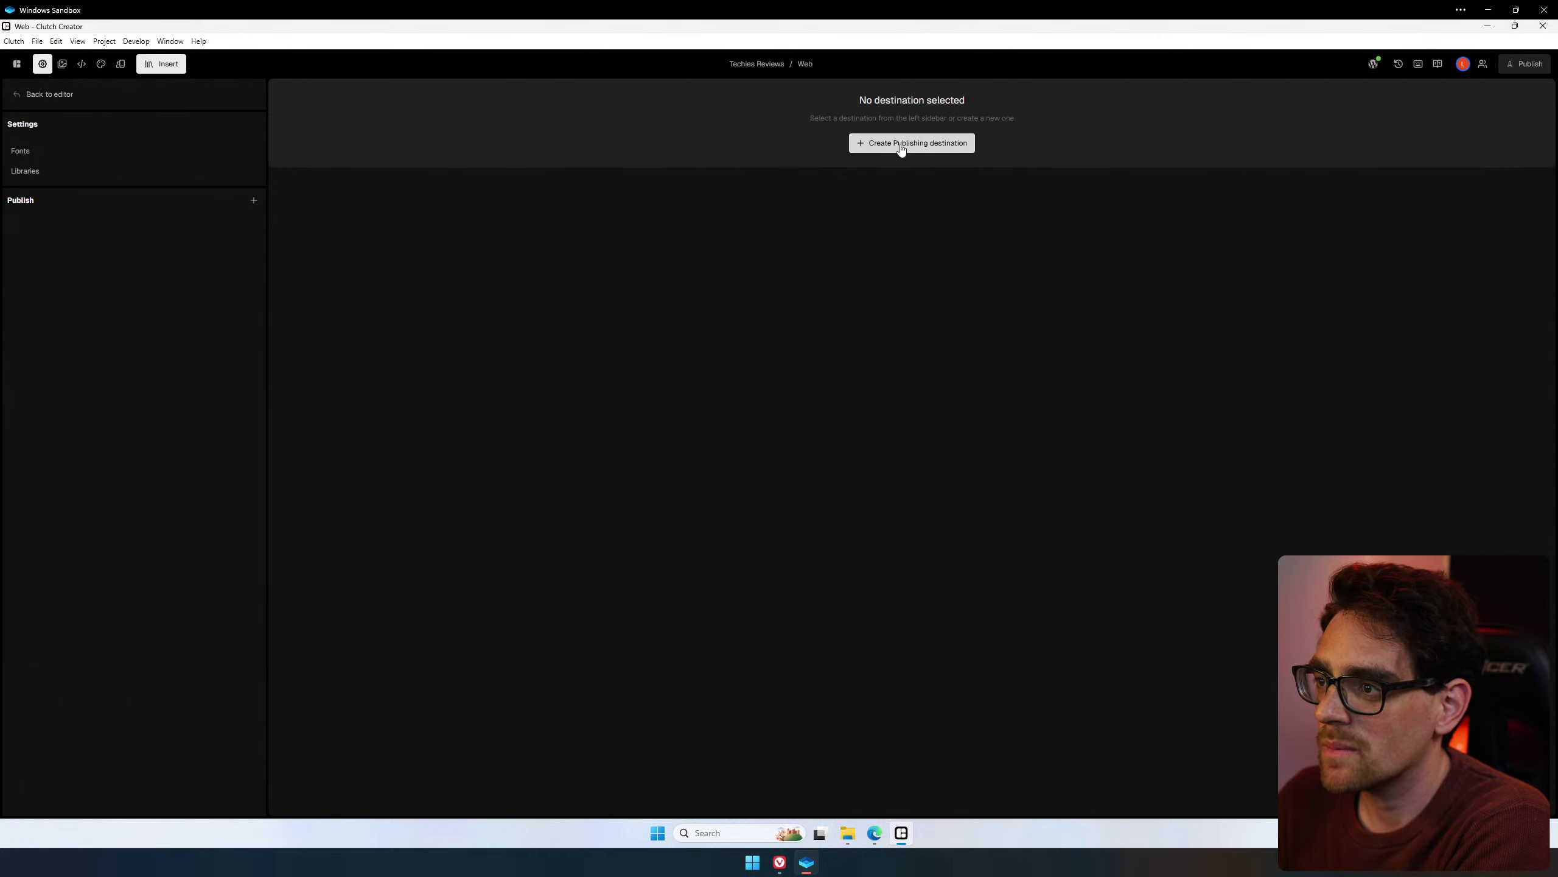
{"action": "left_click", "coordinate": [901, 146]}
{"action": "left_click", "coordinate": [634, 114]}
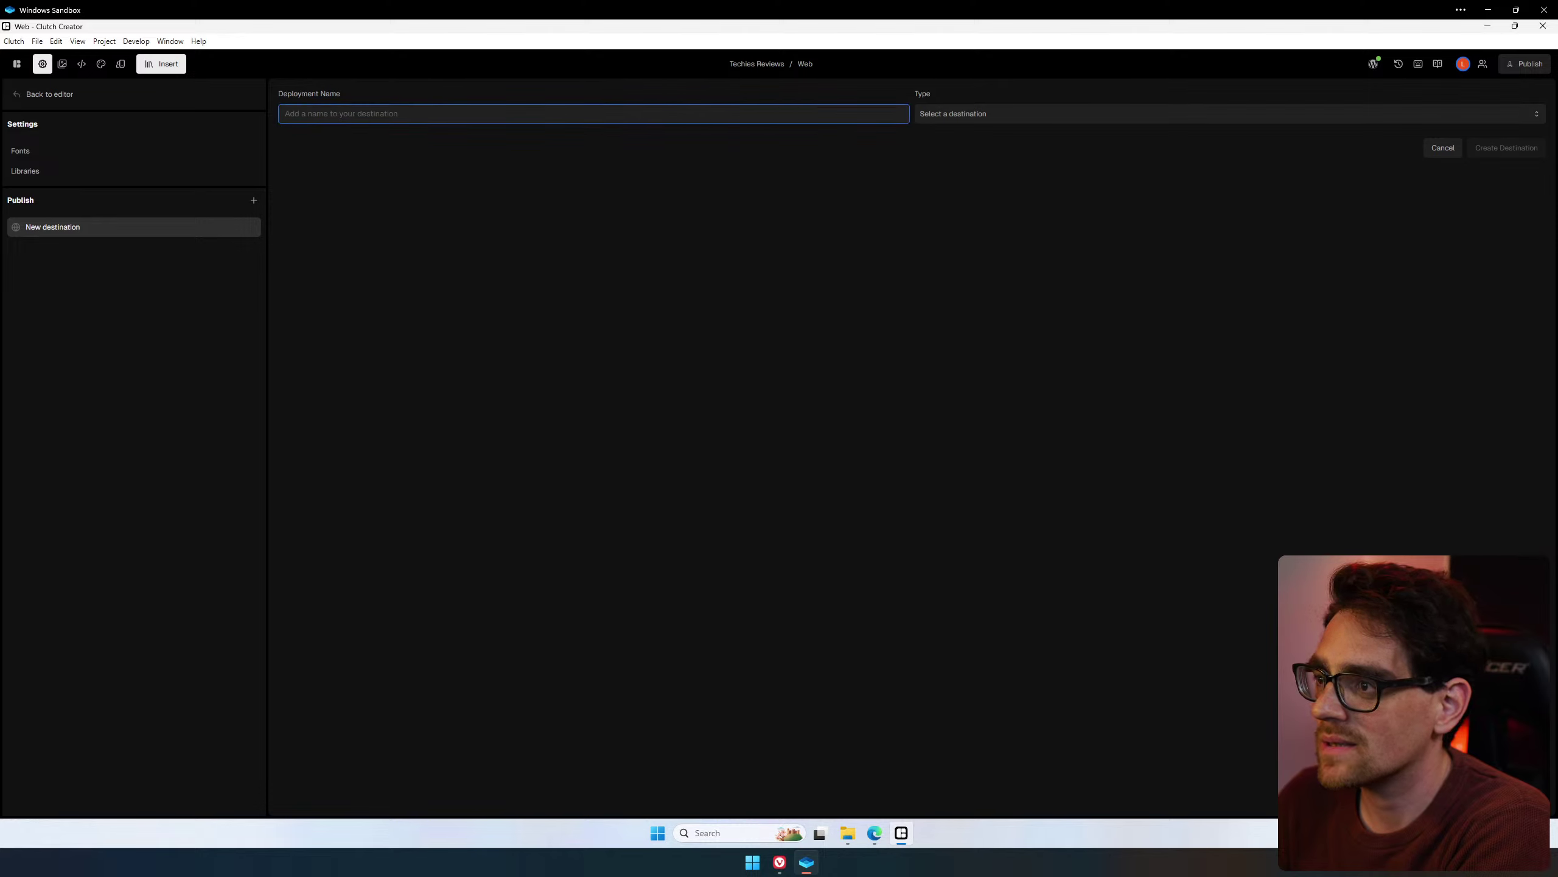
{"action": "left_click", "coordinate": [1301, 197]}
{"action": "left_click", "coordinate": [1386, 113]}
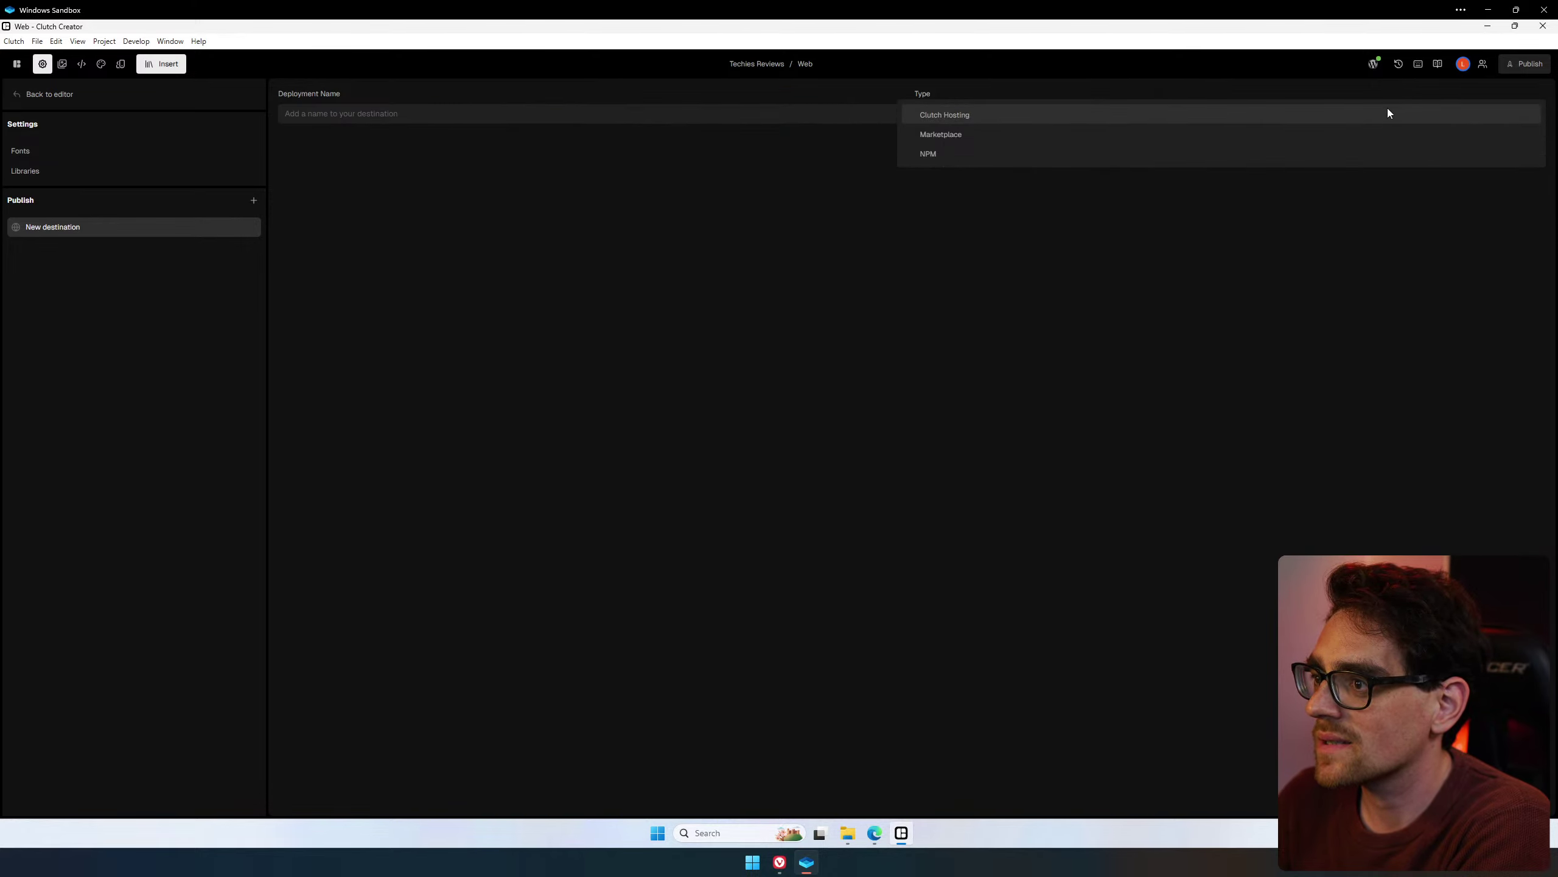
{"action": "left_click", "coordinate": [1388, 175]}
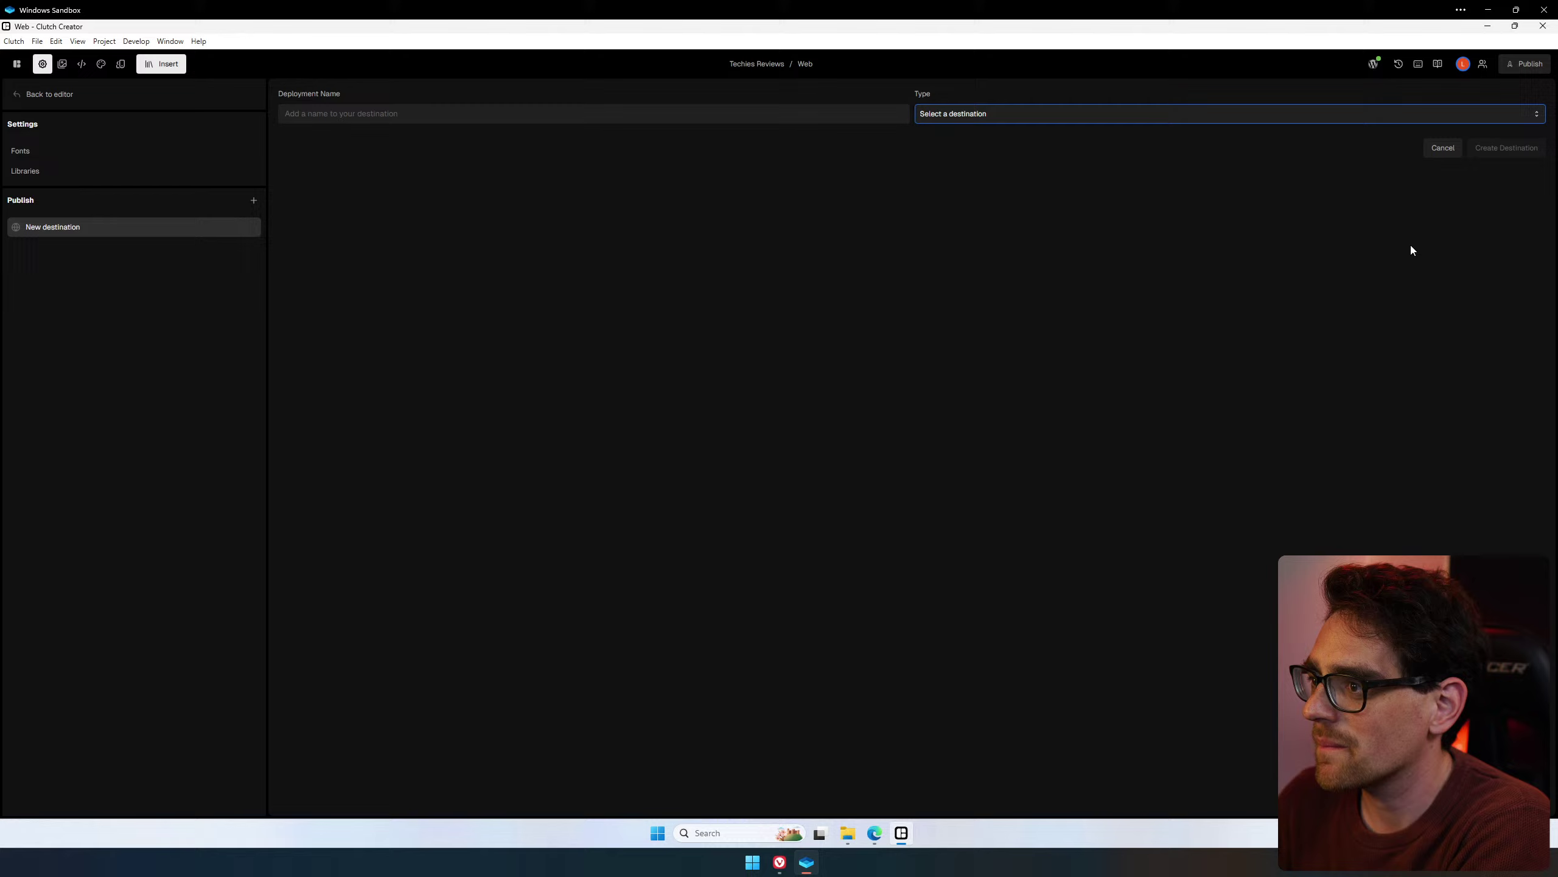
{"action": "left_click", "coordinate": [1455, 153]}
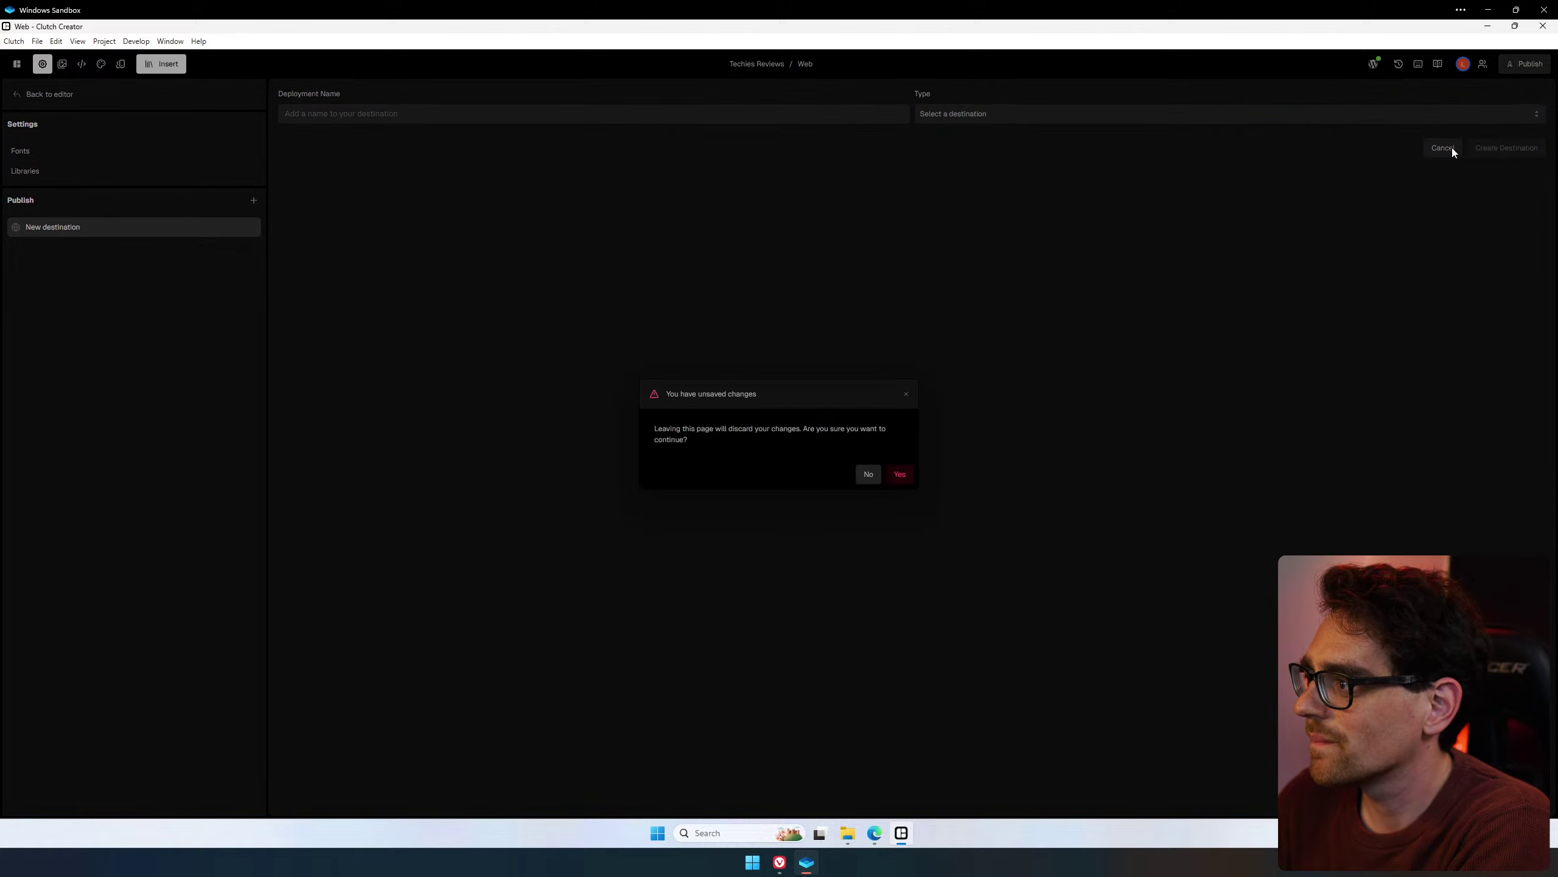
{"action": "left_click", "coordinate": [868, 475]}
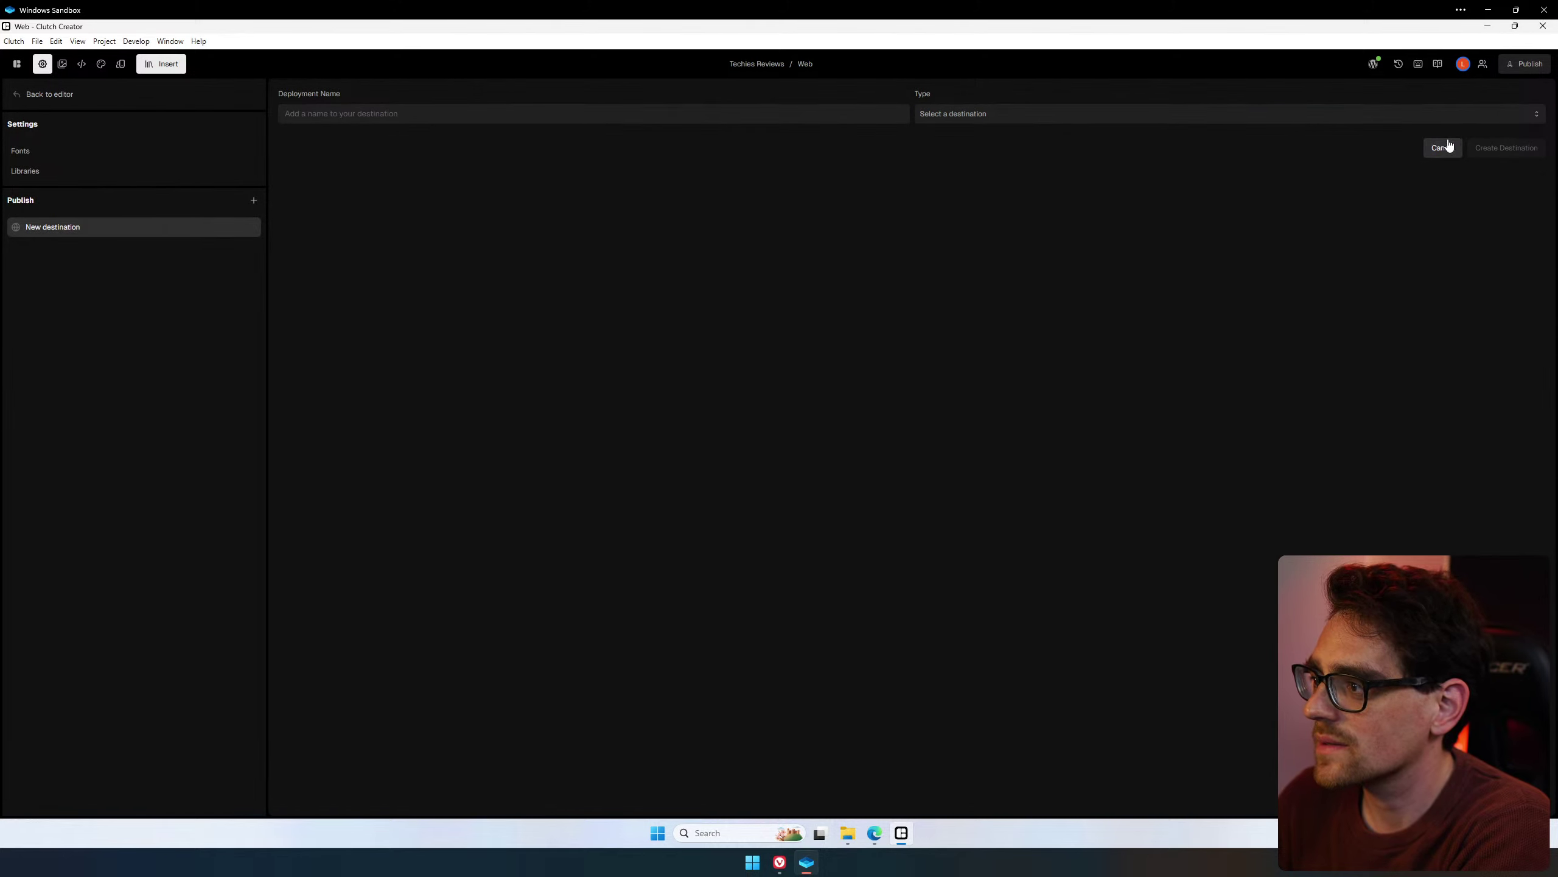
{"action": "left_click", "coordinate": [1440, 147]}
{"action": "left_click", "coordinate": [902, 473]}
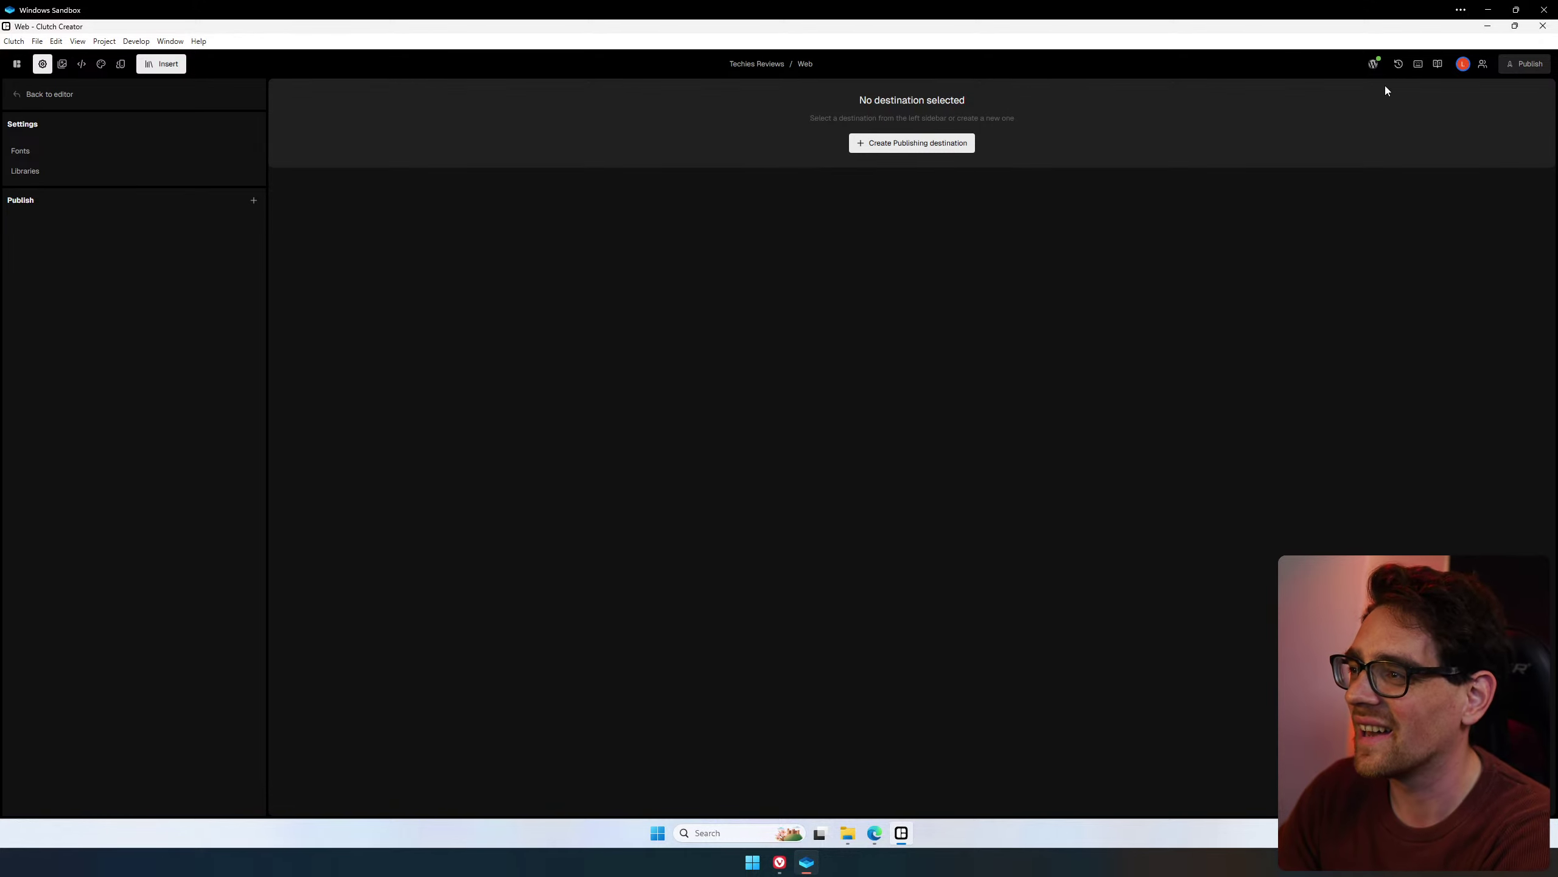
Check the project's WordPress connection details and publish the Web project to the Project Template destination.
{"action": "left_click", "coordinate": [1373, 63]}
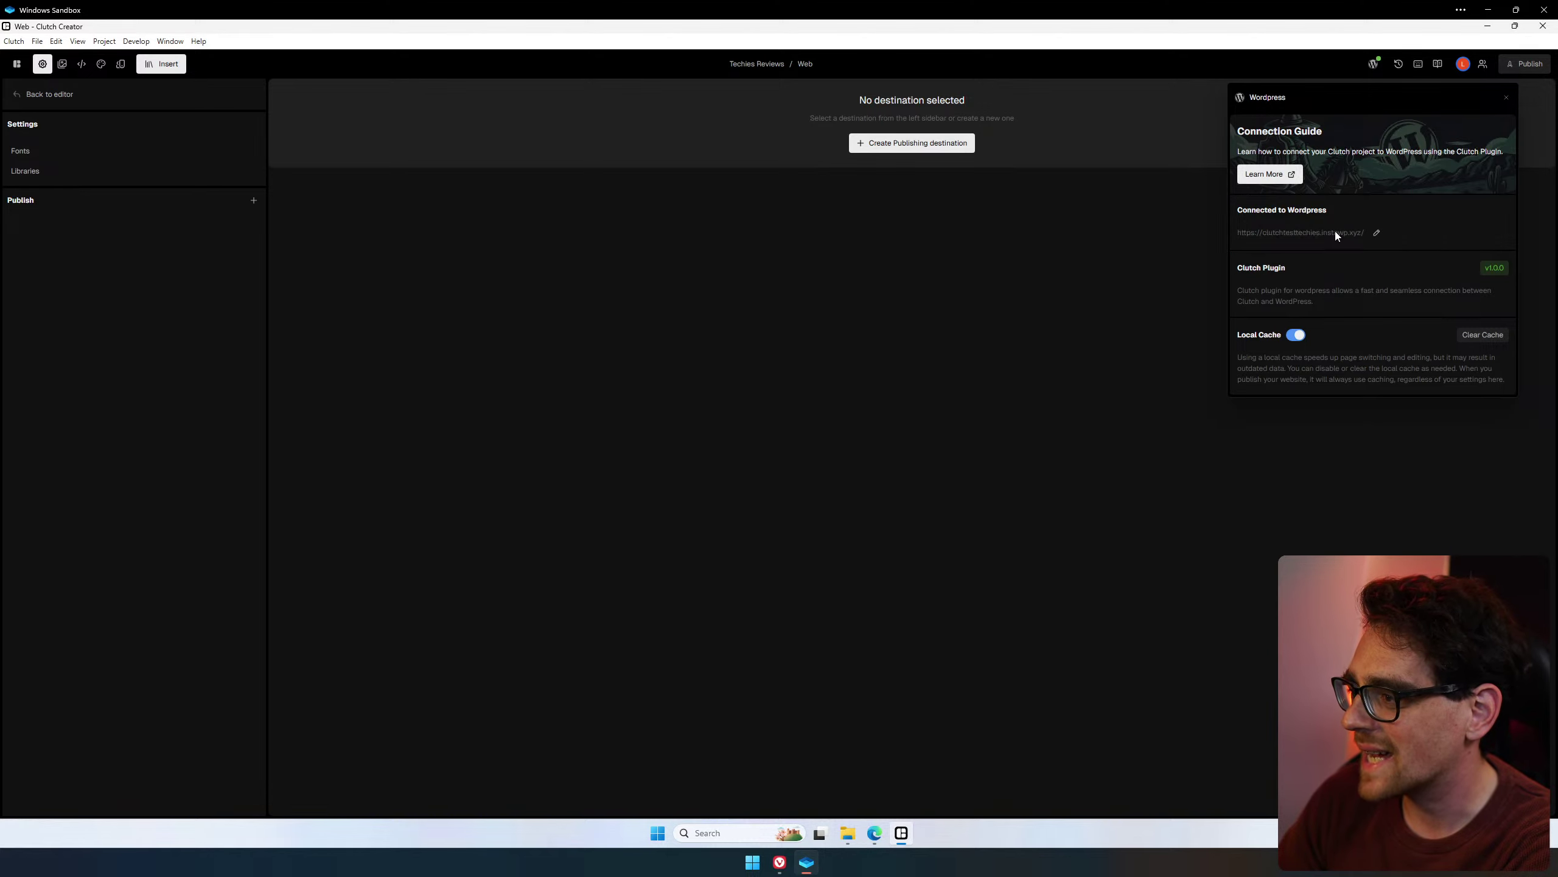
{"action": "left_click", "coordinate": [1506, 97]}
{"action": "left_click", "coordinate": [1525, 64]}
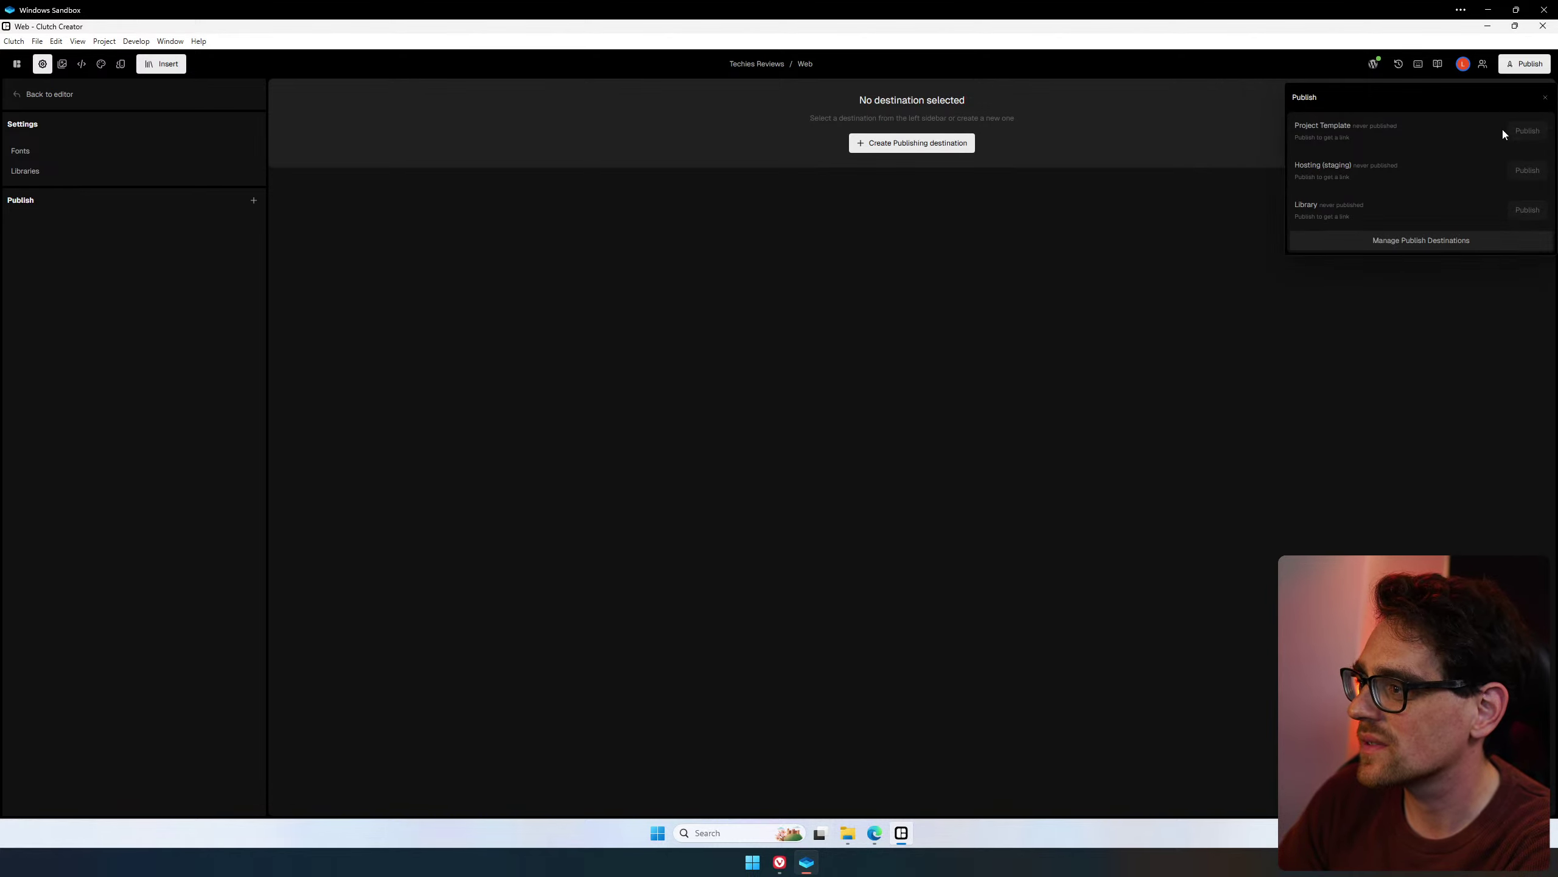
{"action": "left_click", "coordinate": [1522, 131]}
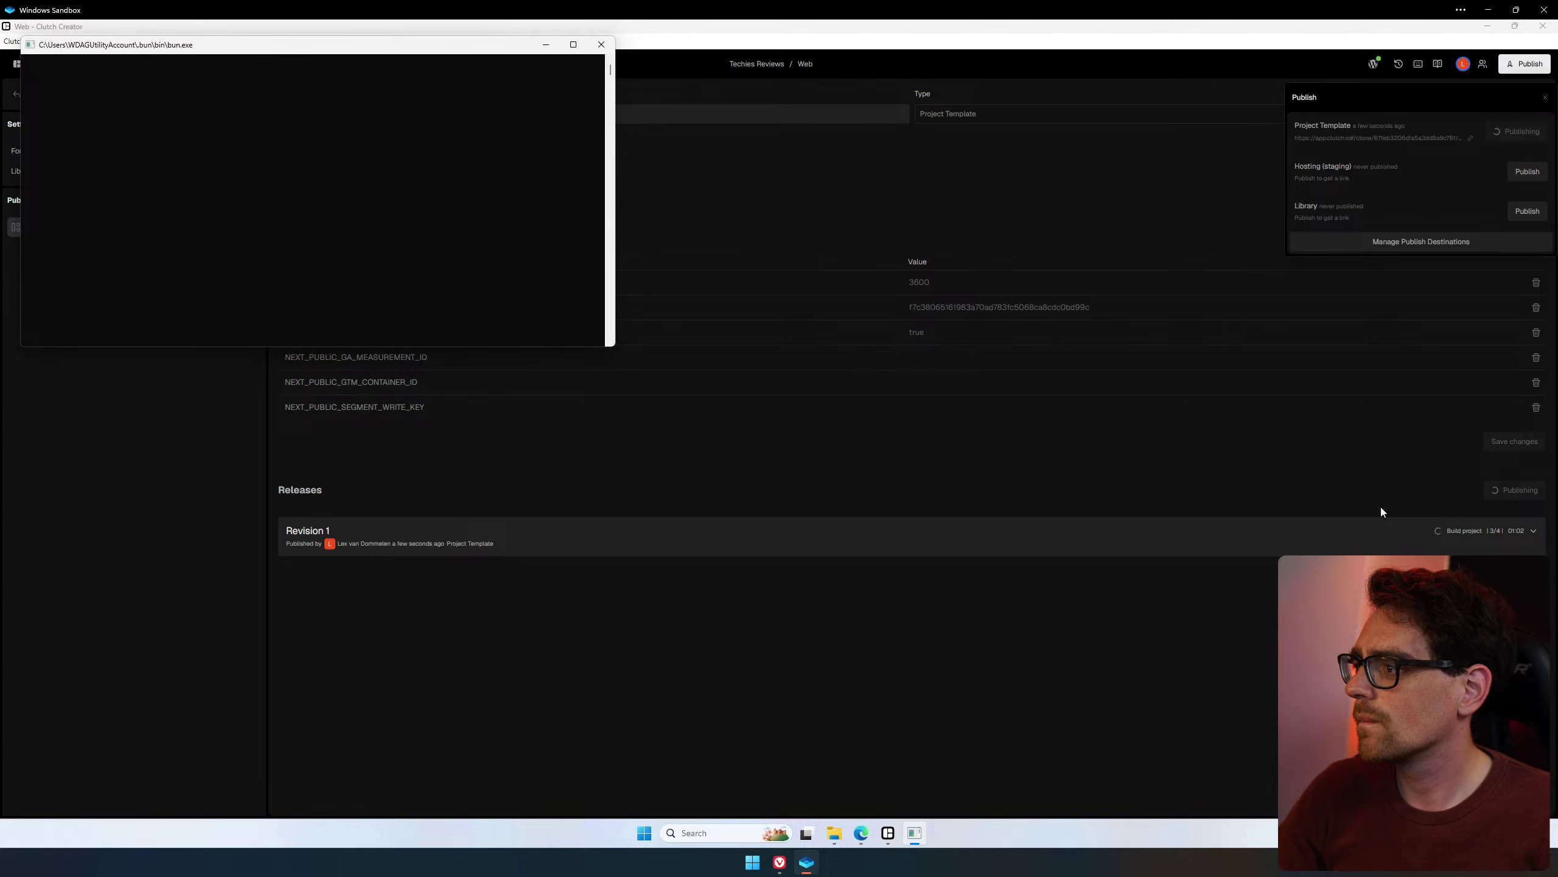
Open the WordPress Connection Guide from the project's WordPress settings and read through the connection and troubleshooting steps.
{"action": "left_click", "coordinate": [1373, 65]}
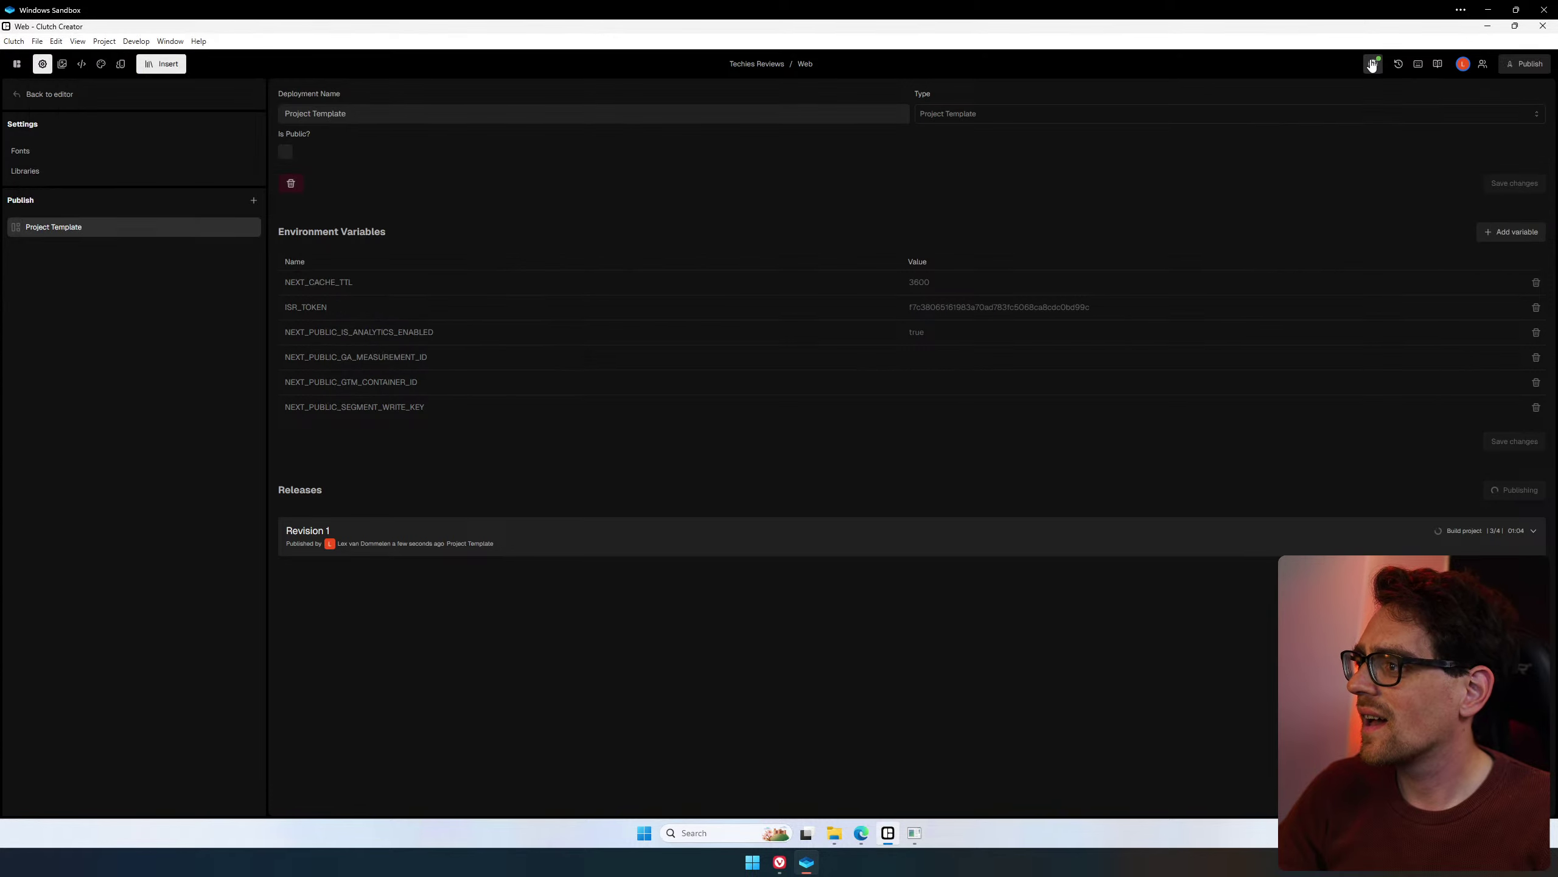
{"action": "left_click", "coordinate": [1372, 64]}
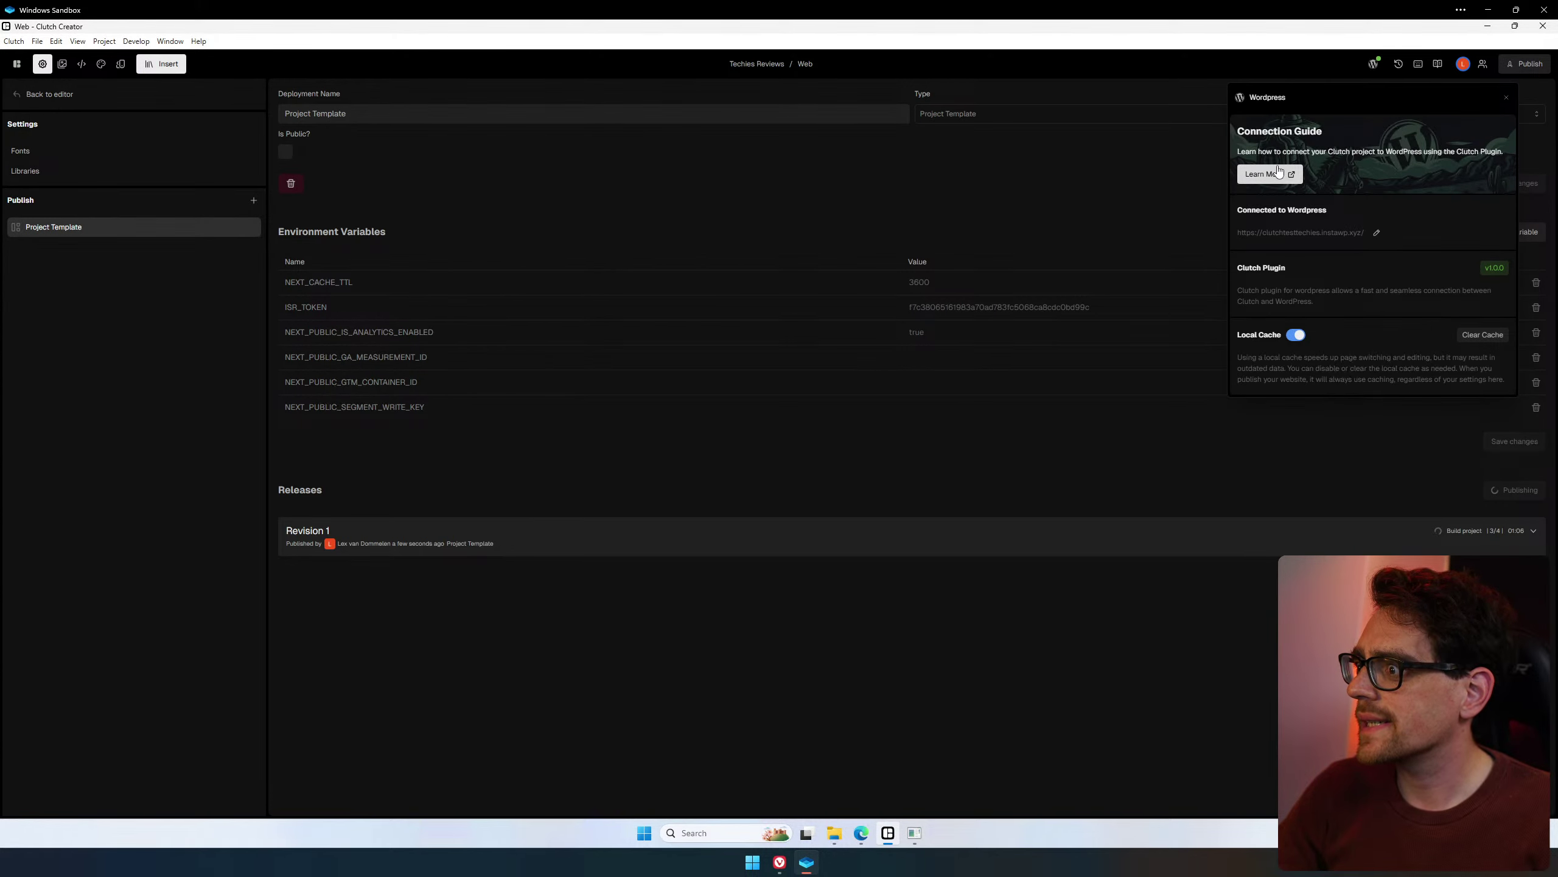
{"action": "left_click", "coordinate": [1268, 174]}
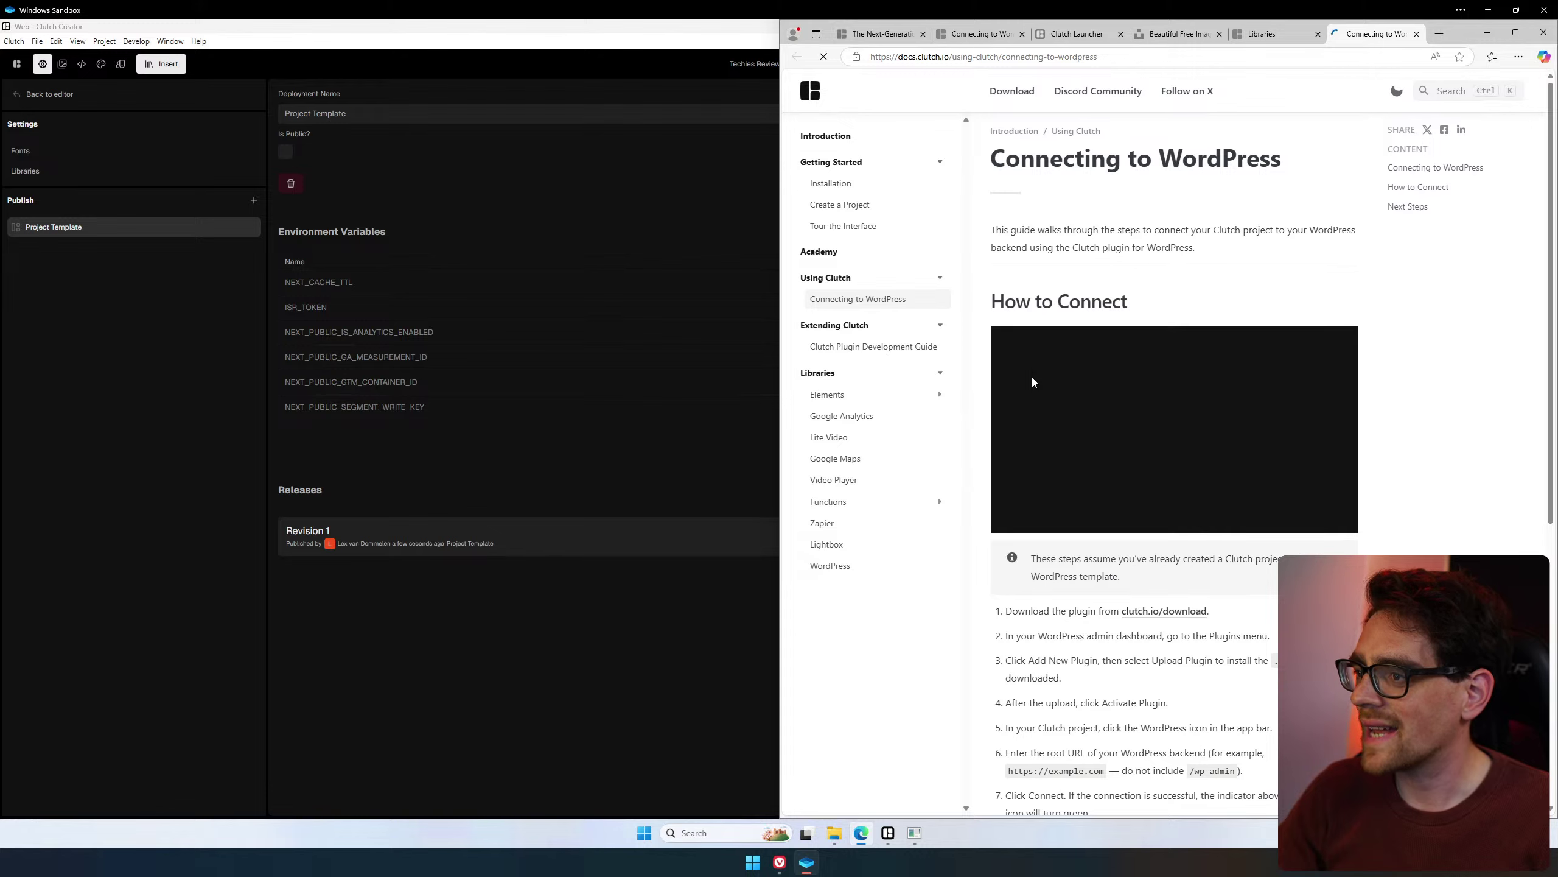
{"action": "scroll", "coordinate": [1086, 360], "scroll_direction": "down", "scroll_amount": 3}
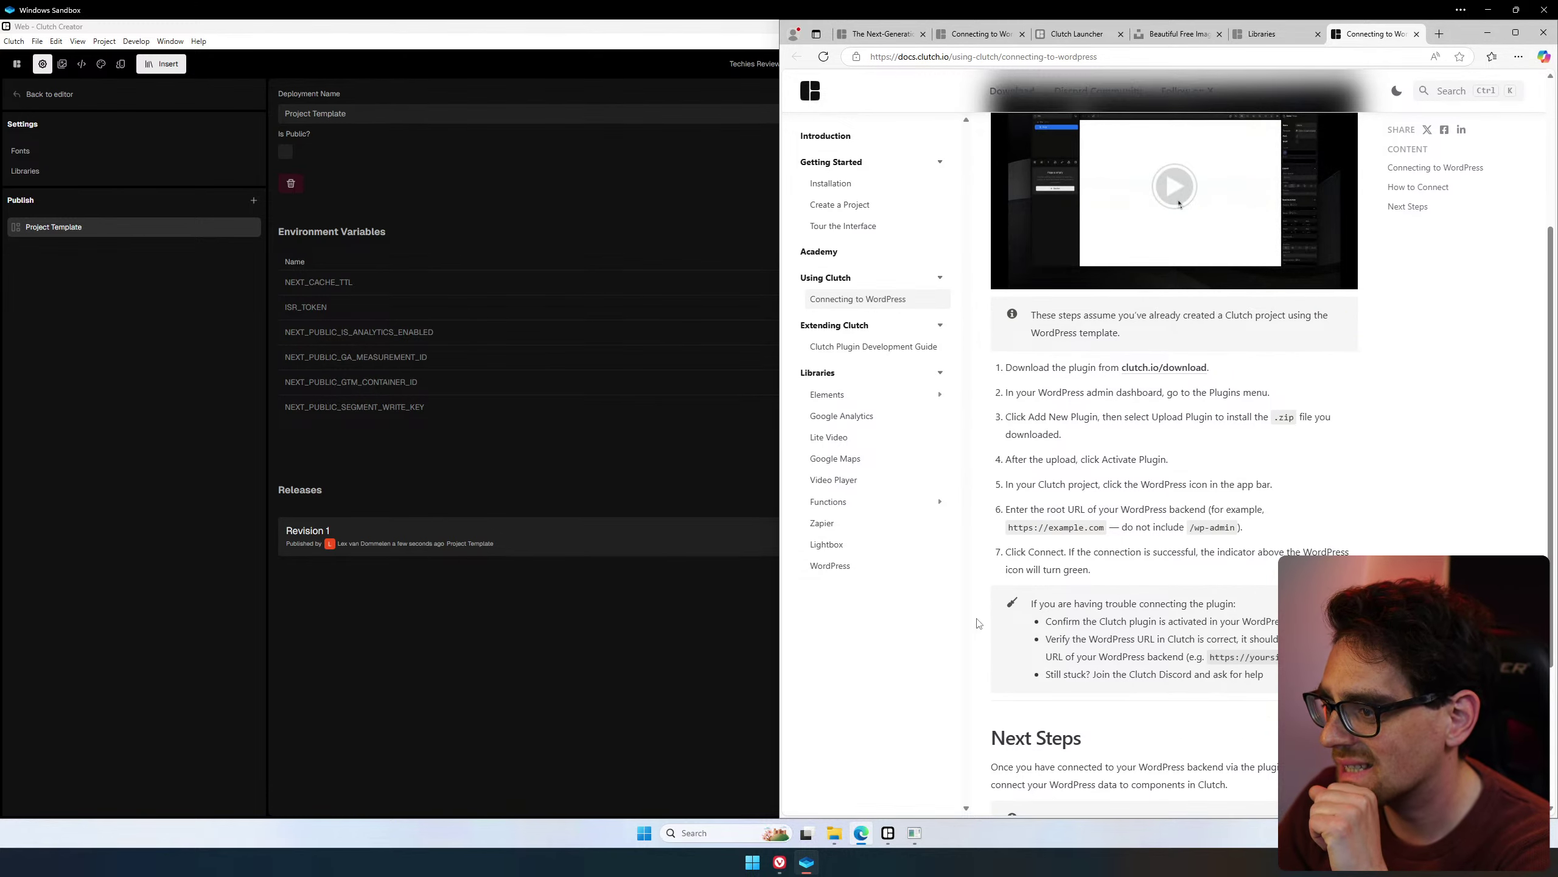
{"action": "scroll", "coordinate": [1034, 589], "scroll_direction": "down", "scroll_amount": 3}
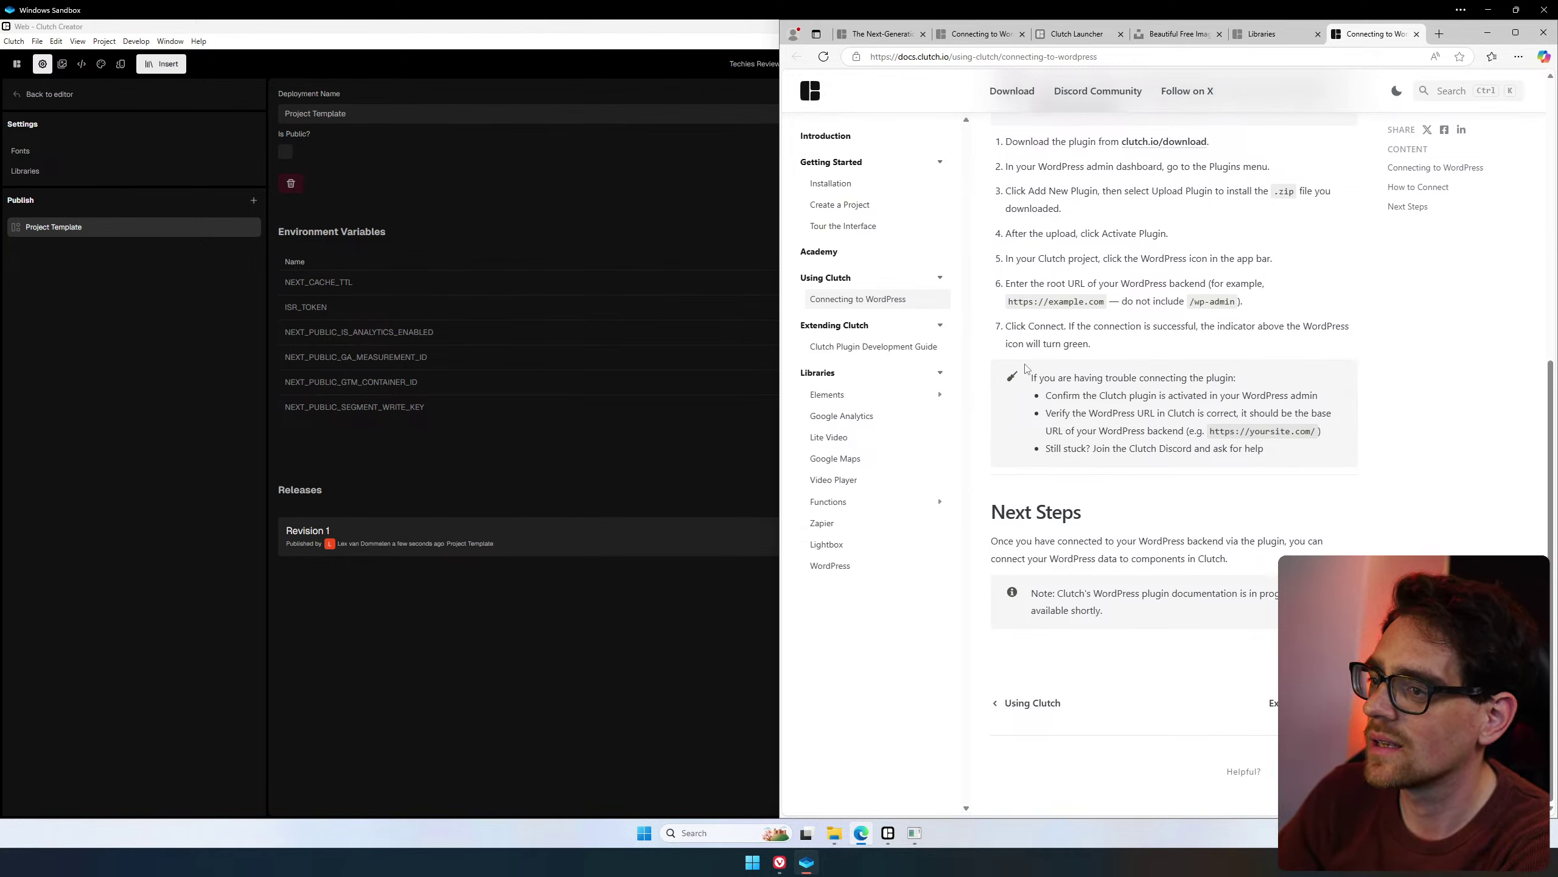
Browse the Clutch documentation on extending Clutch, plugin development and libraries, including the WordPress library page.
{"action": "left_click", "coordinate": [1307, 702]}
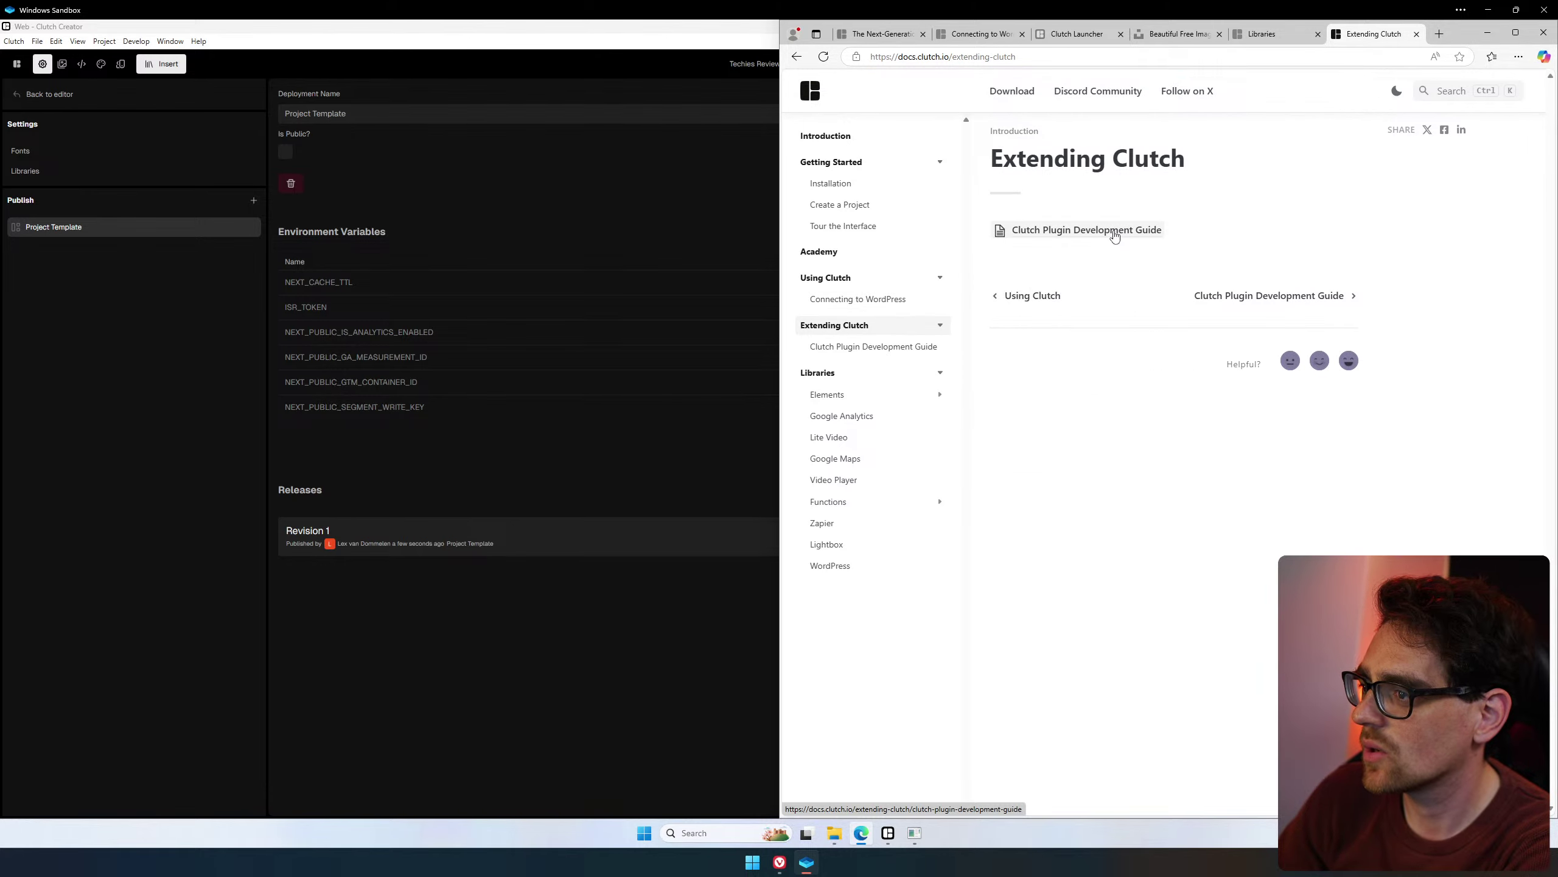
{"action": "left_click", "coordinate": [1225, 296]}
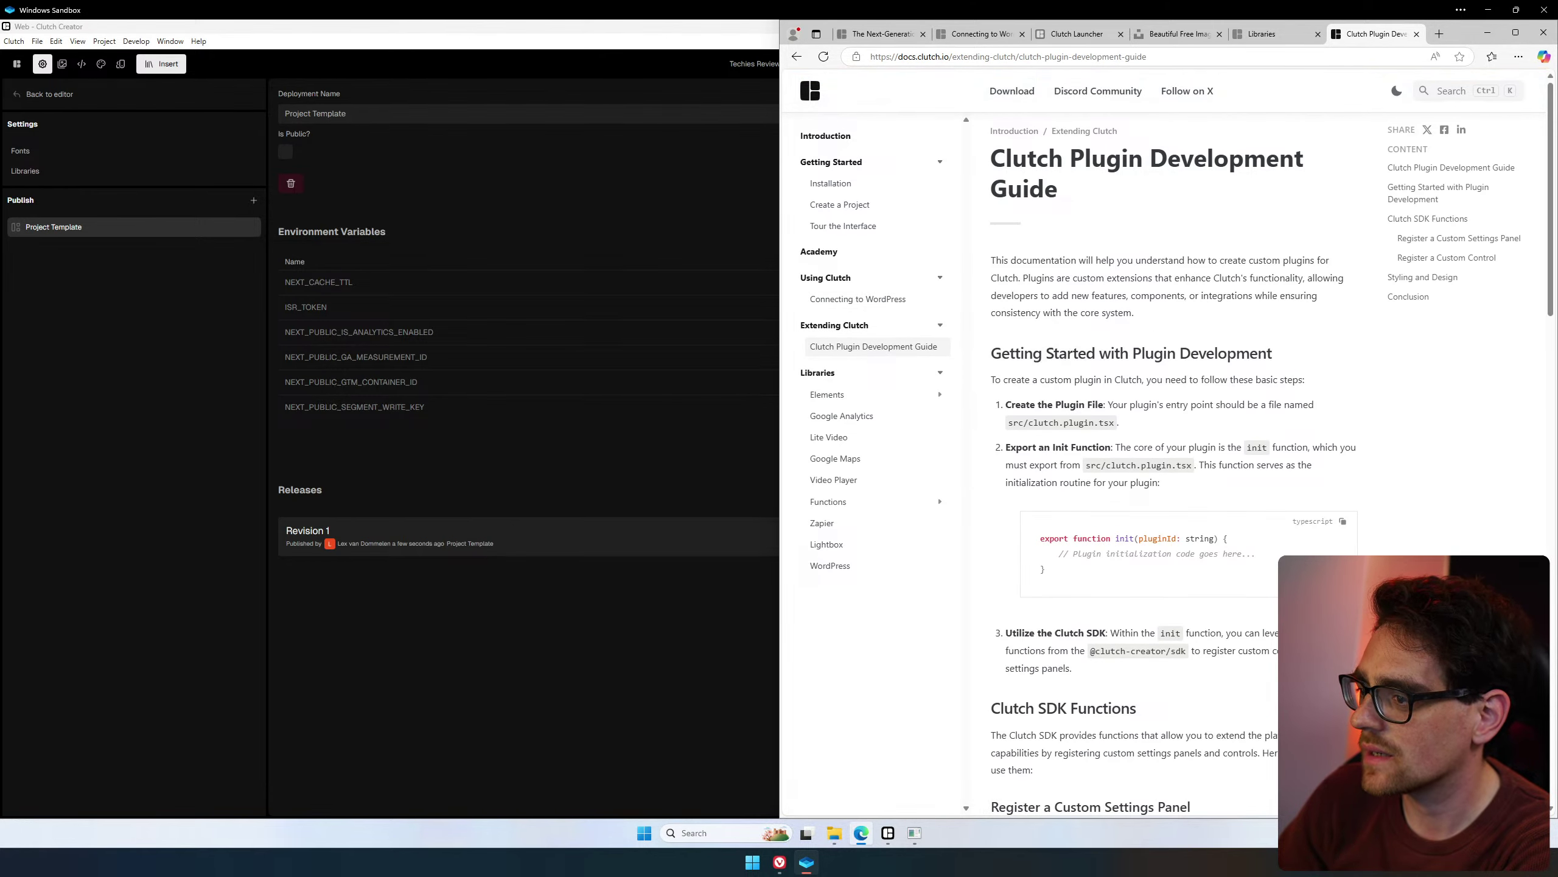
{"action": "scroll", "coordinate": [1248, 418], "scroll_direction": "down", "scroll_amount": 15}
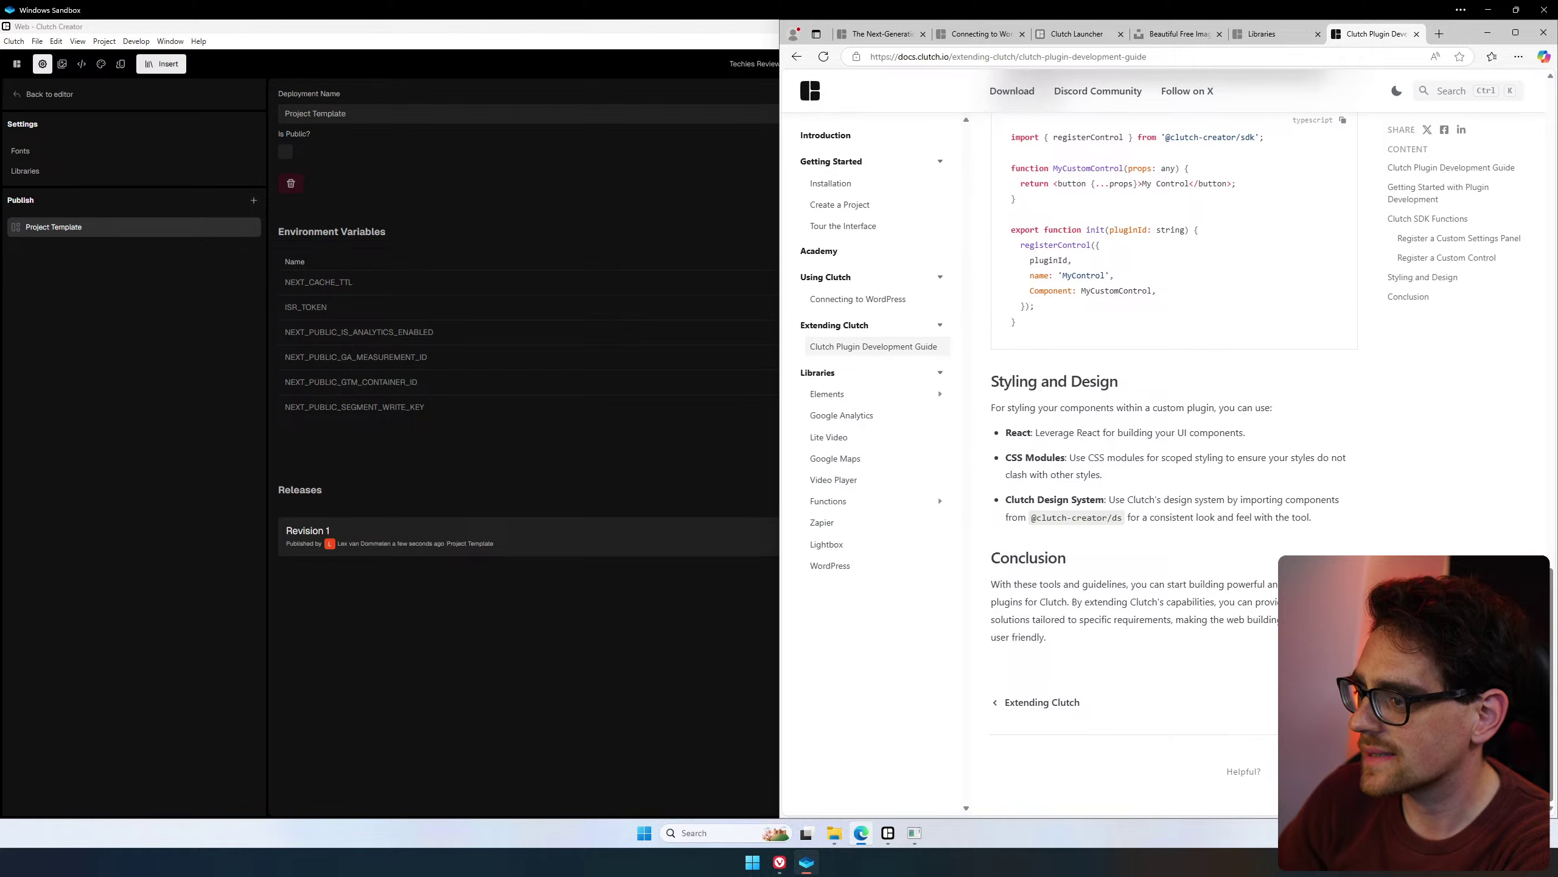
{"action": "left_click", "coordinate": [1307, 702]}
{"action": "scroll", "coordinate": [1270, 531], "scroll_direction": "down", "scroll_amount": 10}
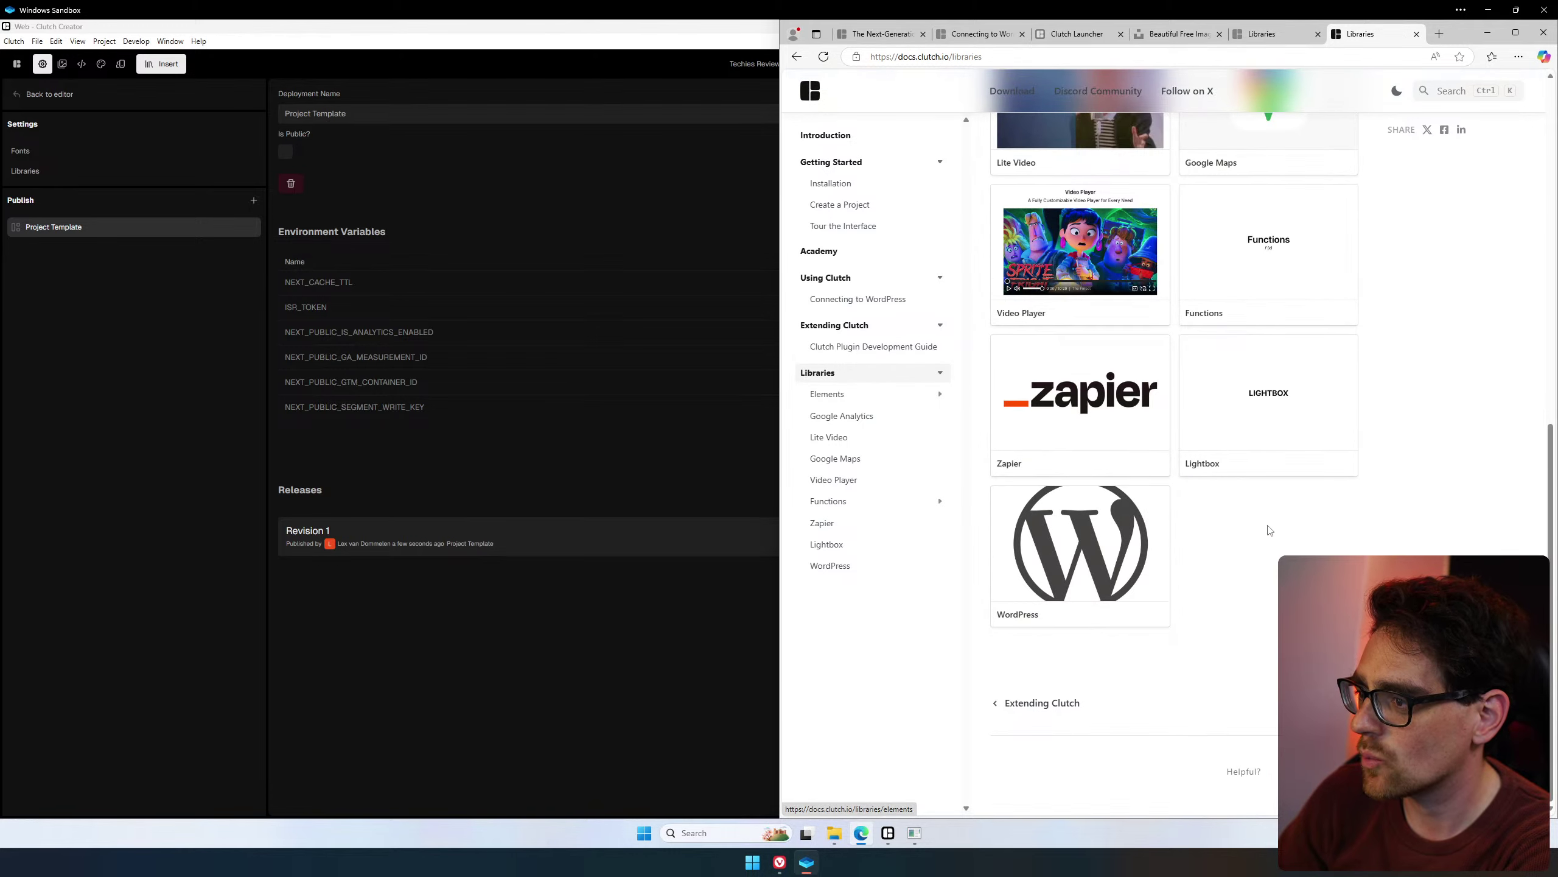
{"action": "left_click", "coordinate": [1006, 534]}
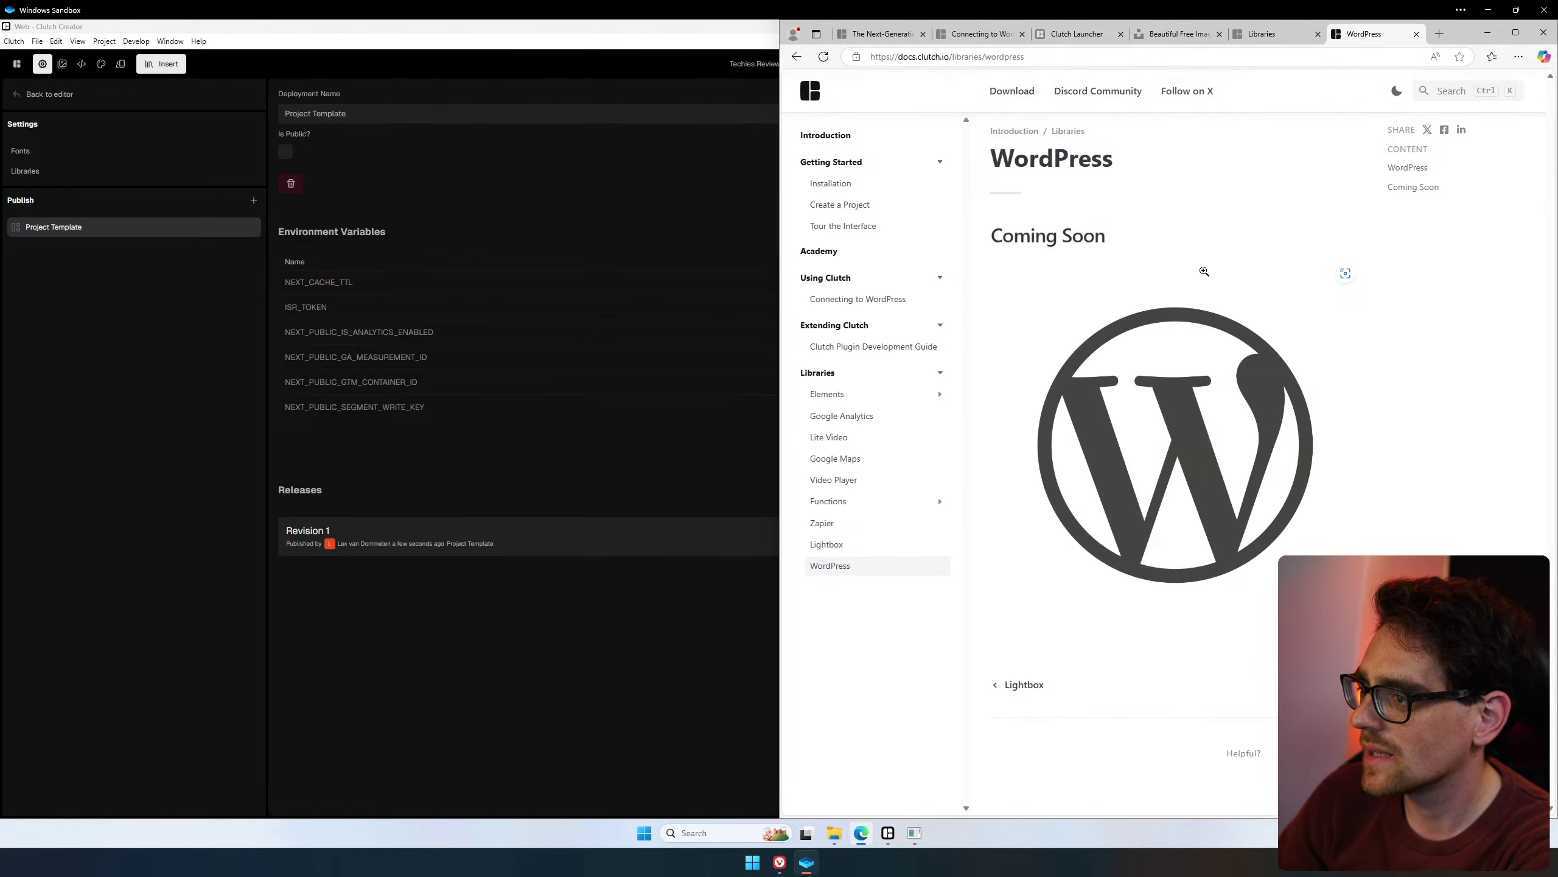
{"action": "left_click", "coordinate": [914, 348]}
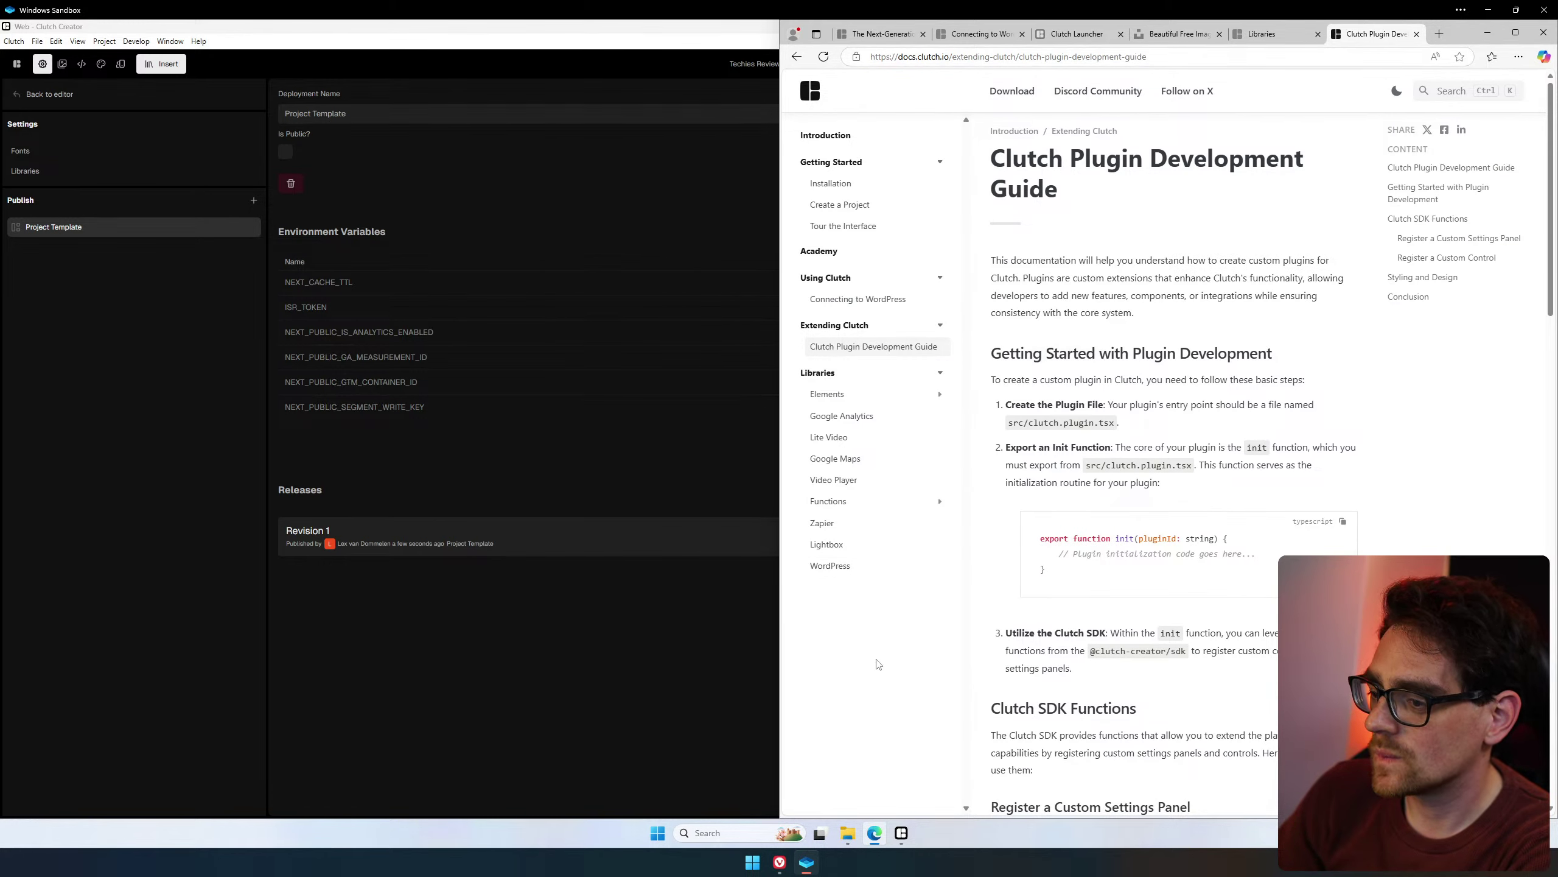
Switch back to Clutch, close the WordPress connection details and check the publishing progress of the destinations.
{"action": "left_click", "coordinate": [900, 835]}
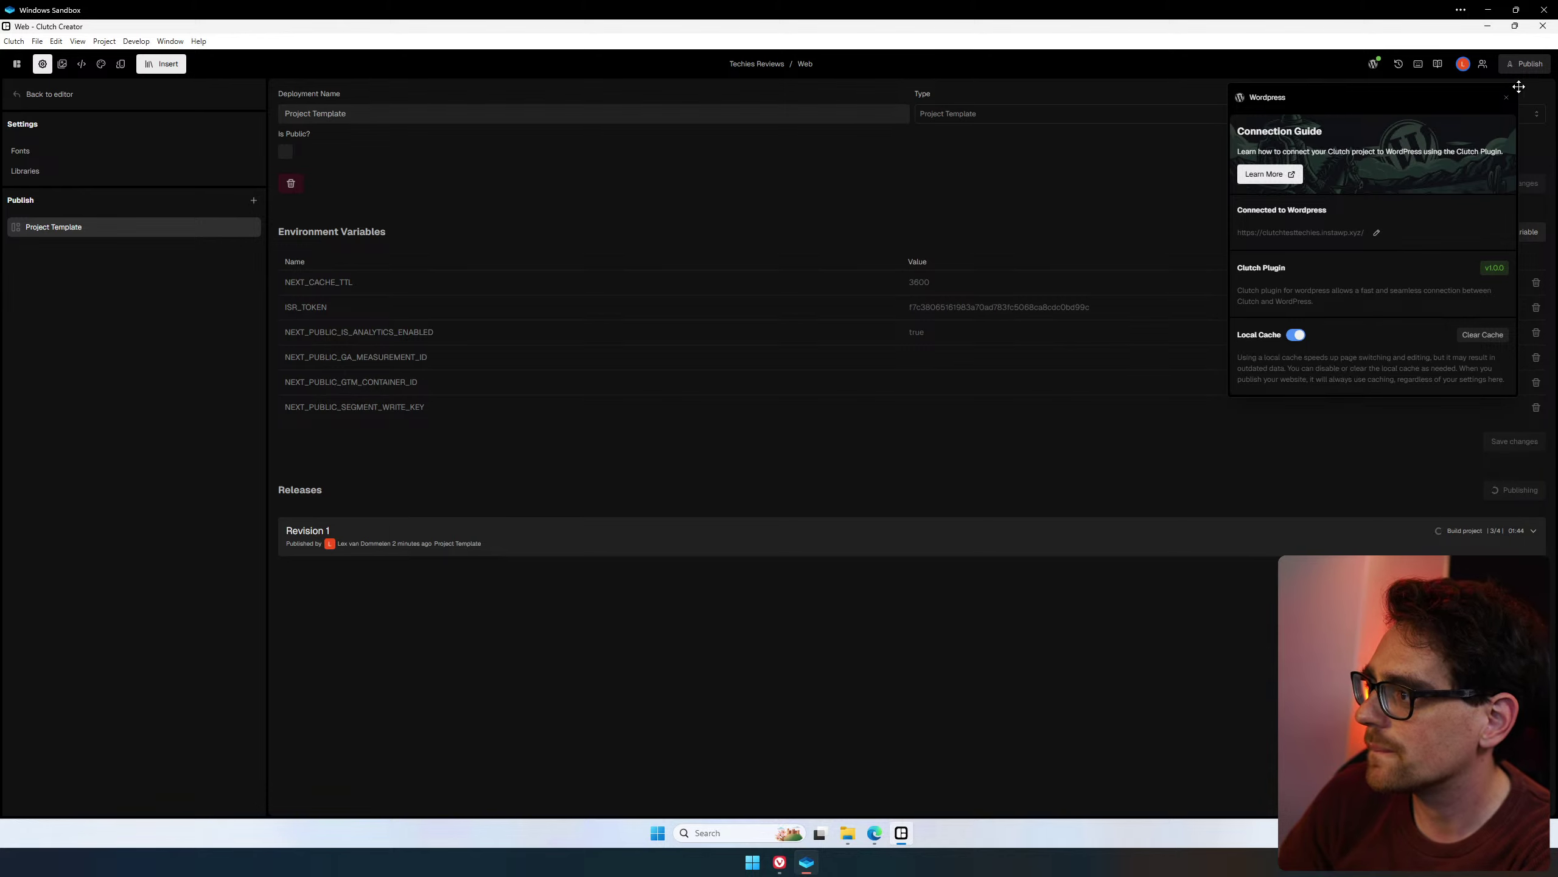
{"action": "left_click", "coordinate": [1133, 450]}
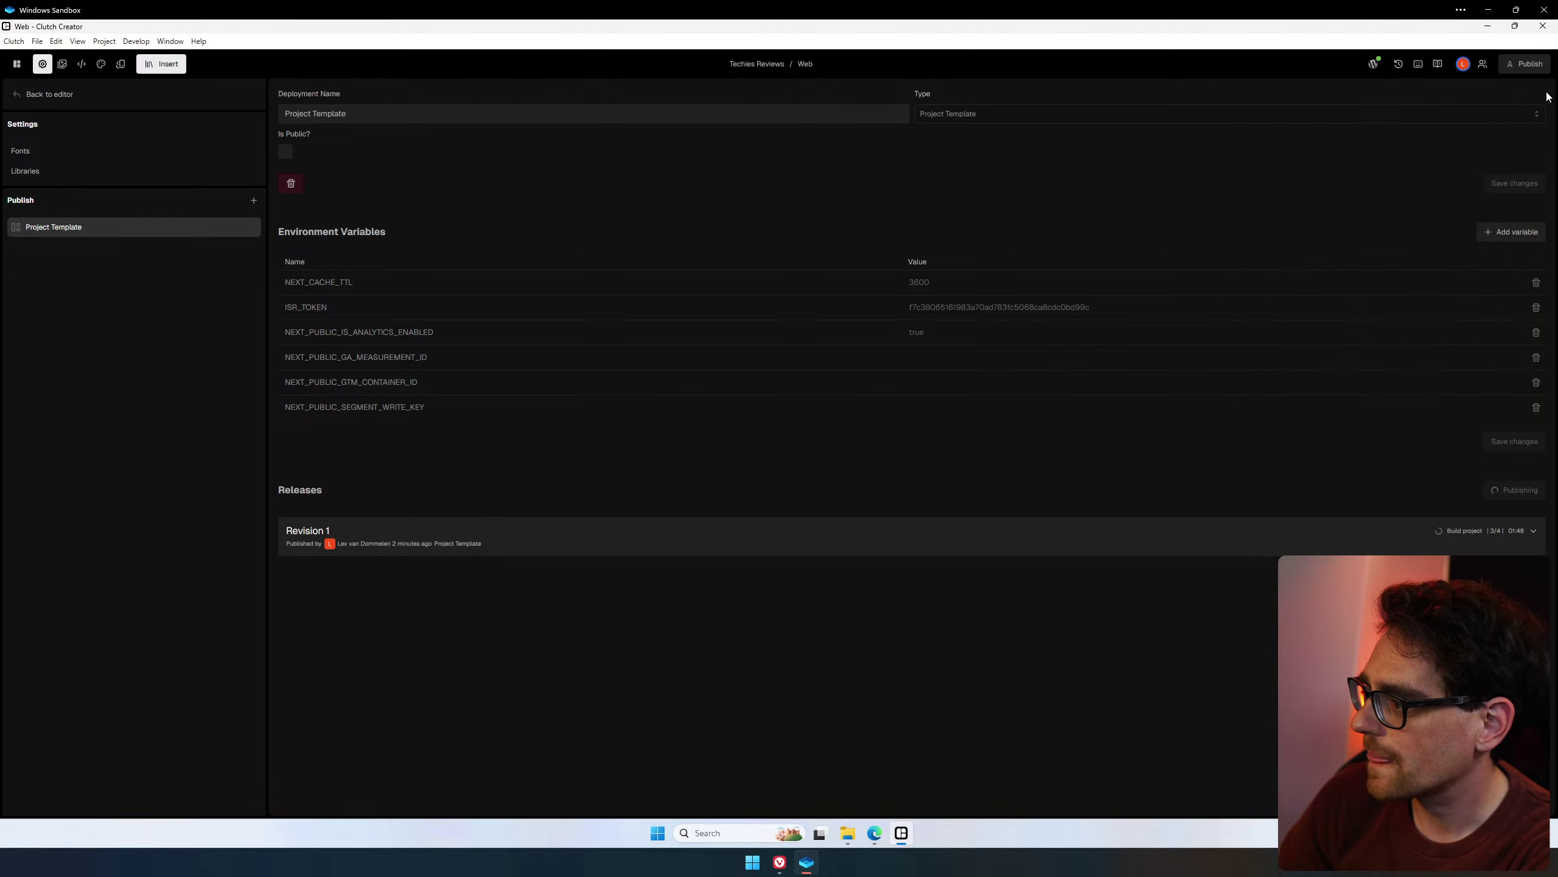
{"action": "left_click", "coordinate": [1533, 68]}
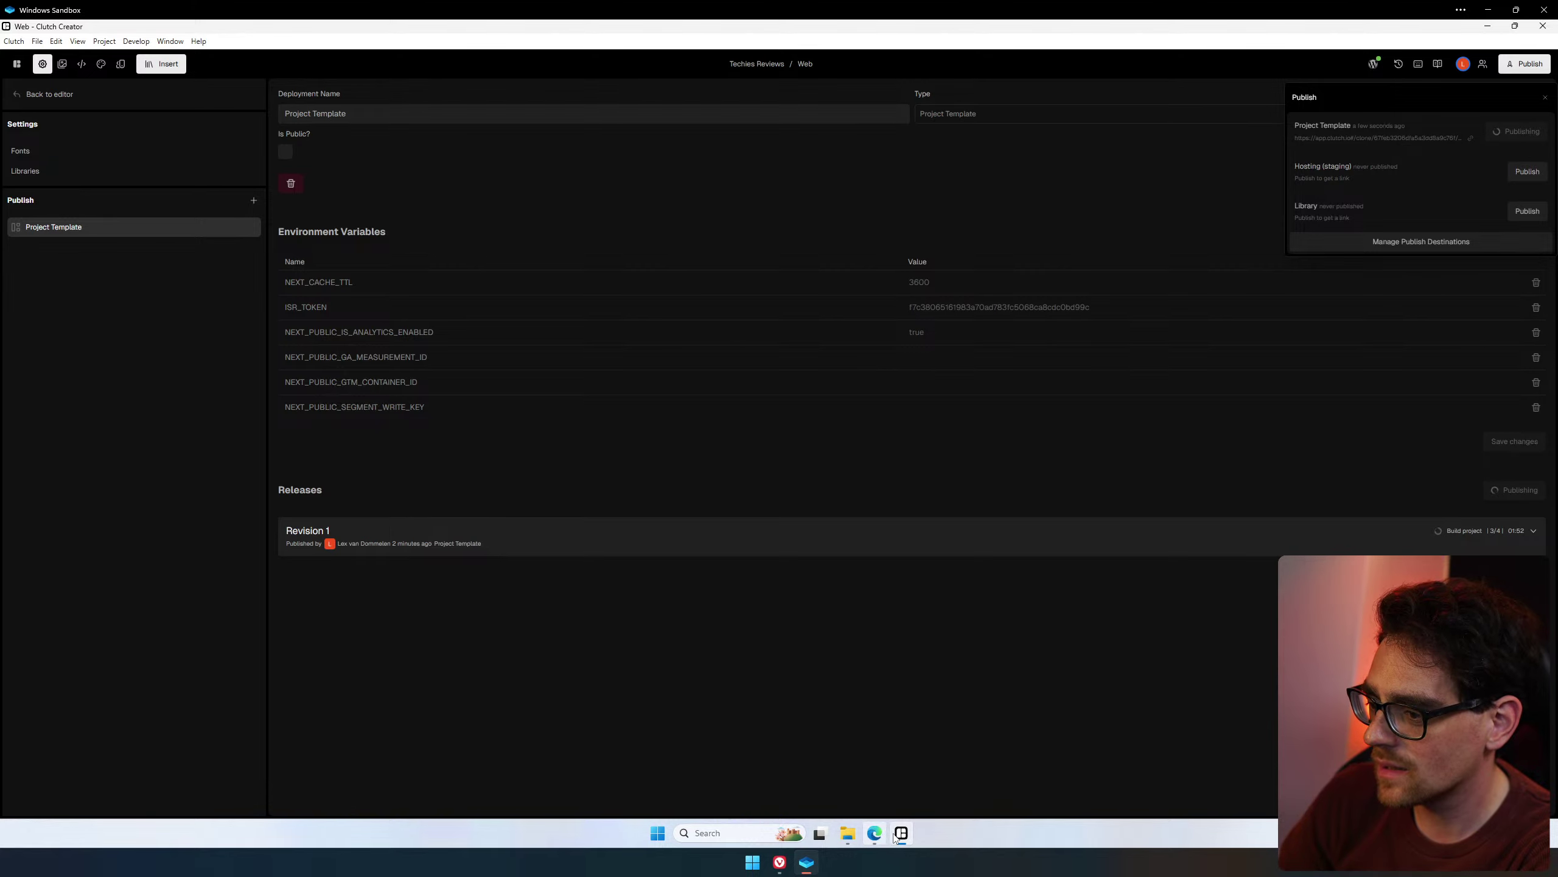
{"action": "mouse_move", "coordinate": [904, 839]}
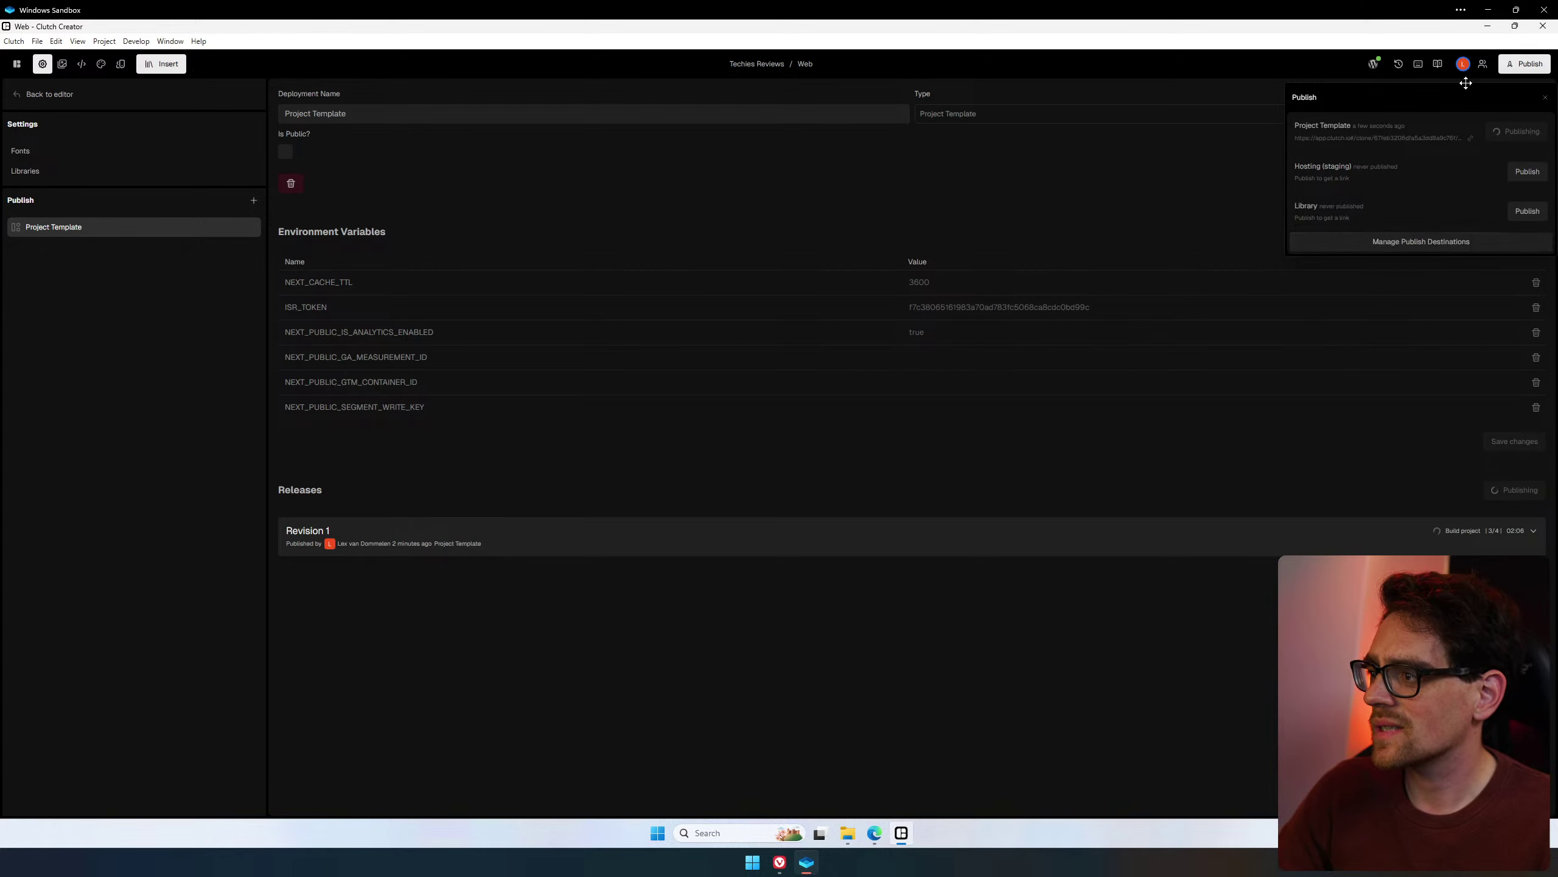
Open the Clutch documentation's Introduction page and read its features, tech stack, performance and community sections.
{"action": "left_click", "coordinate": [1440, 68]}
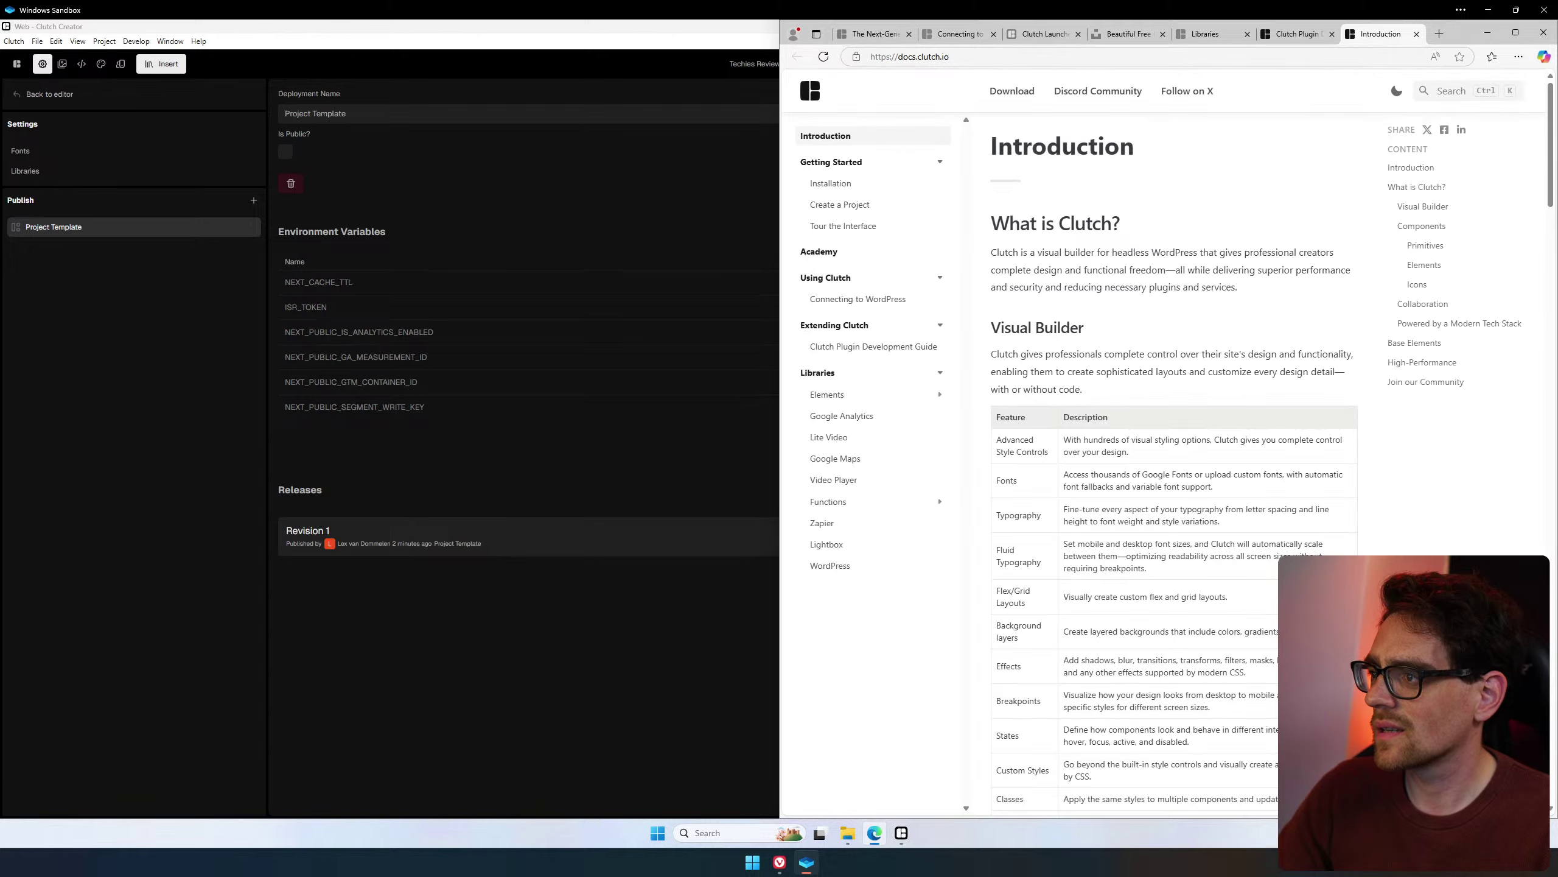
{"action": "scroll", "coordinate": [1222, 348], "scroll_direction": "down", "scroll_amount": 8}
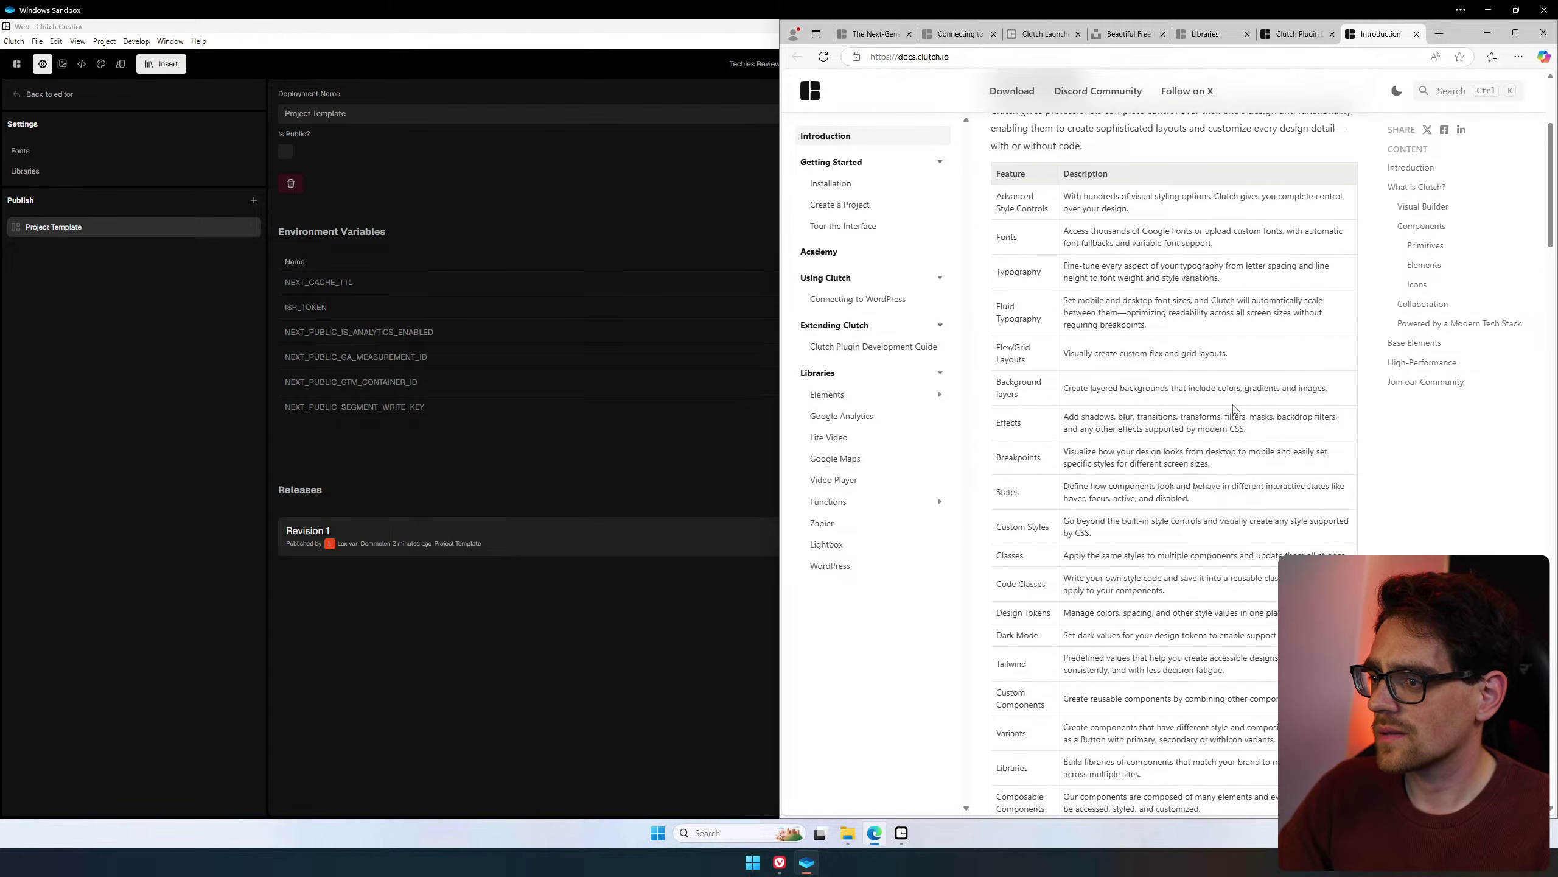
{"action": "scroll", "coordinate": [1234, 411], "scroll_direction": "down", "scroll_amount": 20}
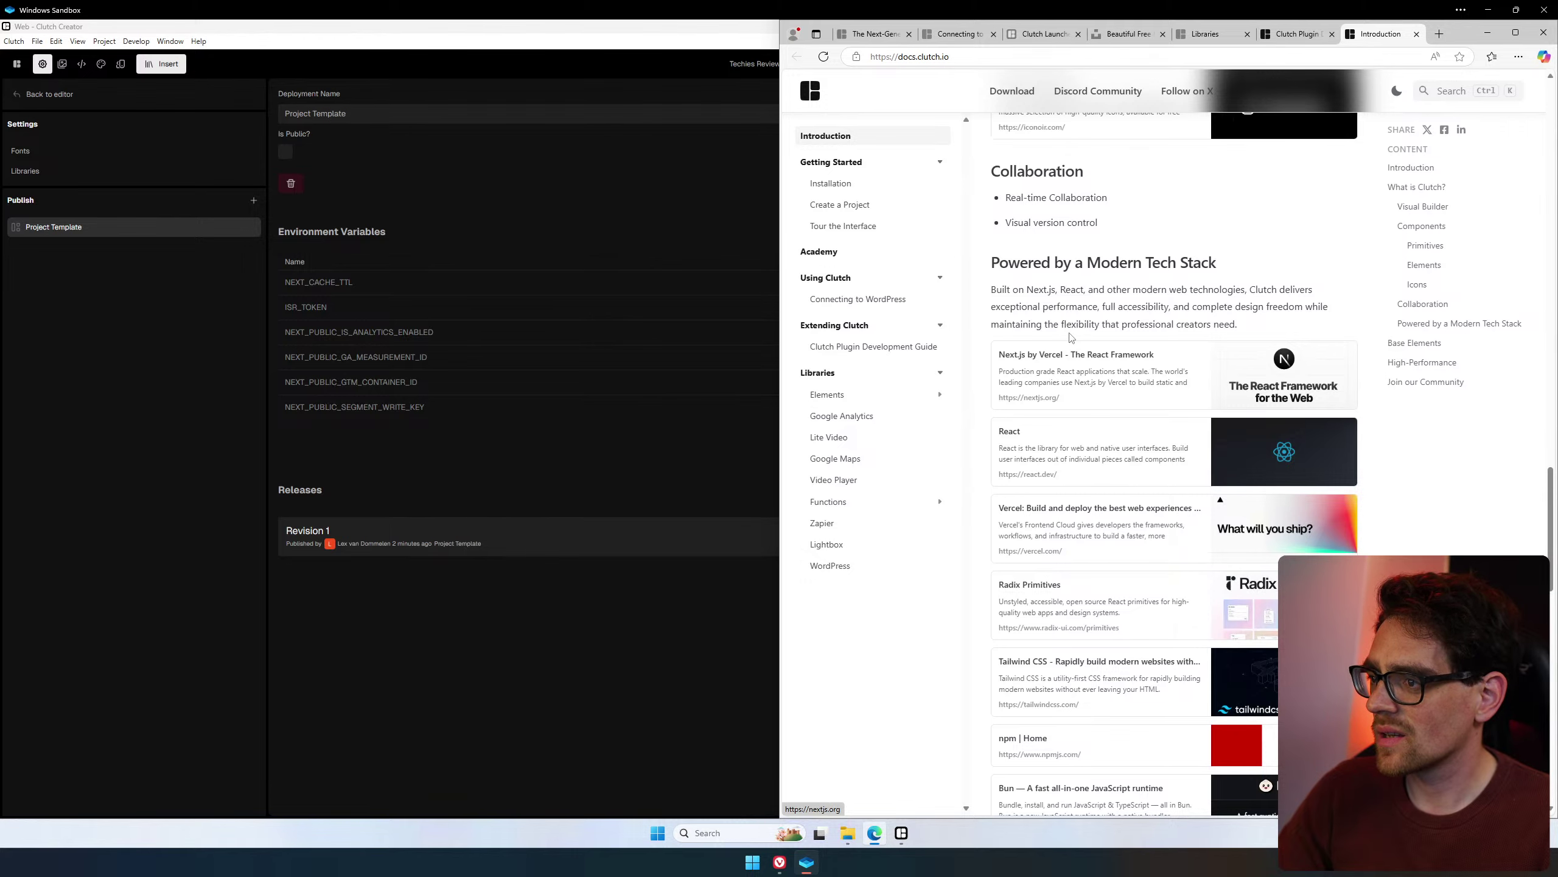
{"action": "scroll", "coordinate": [1080, 344], "scroll_direction": "down", "scroll_amount": 8}
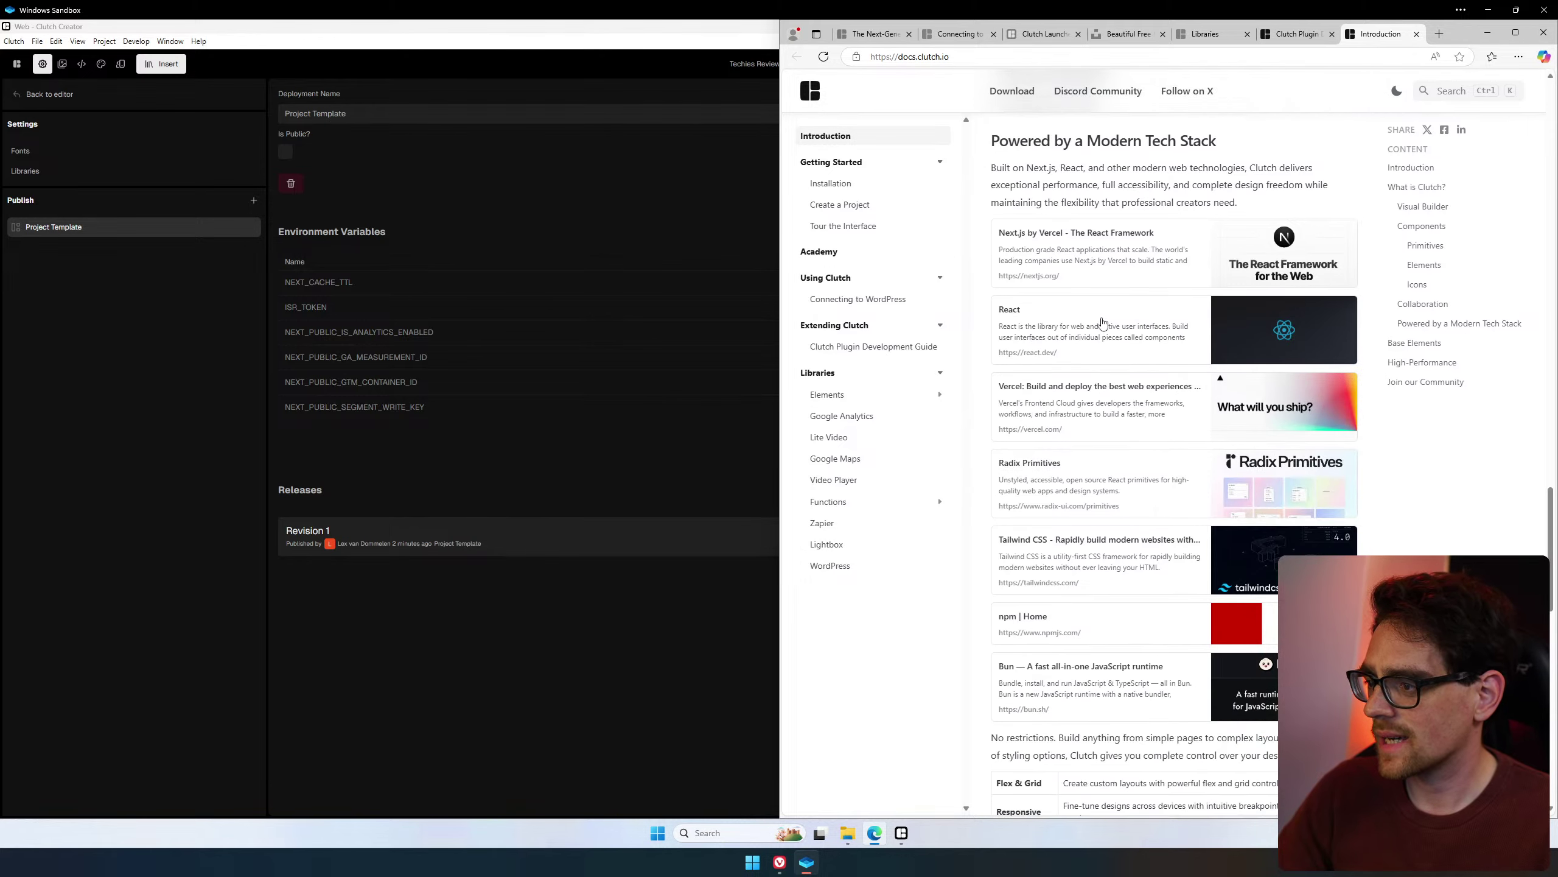
{"action": "scroll", "coordinate": [1106, 348], "scroll_direction": "down", "scroll_amount": 5}
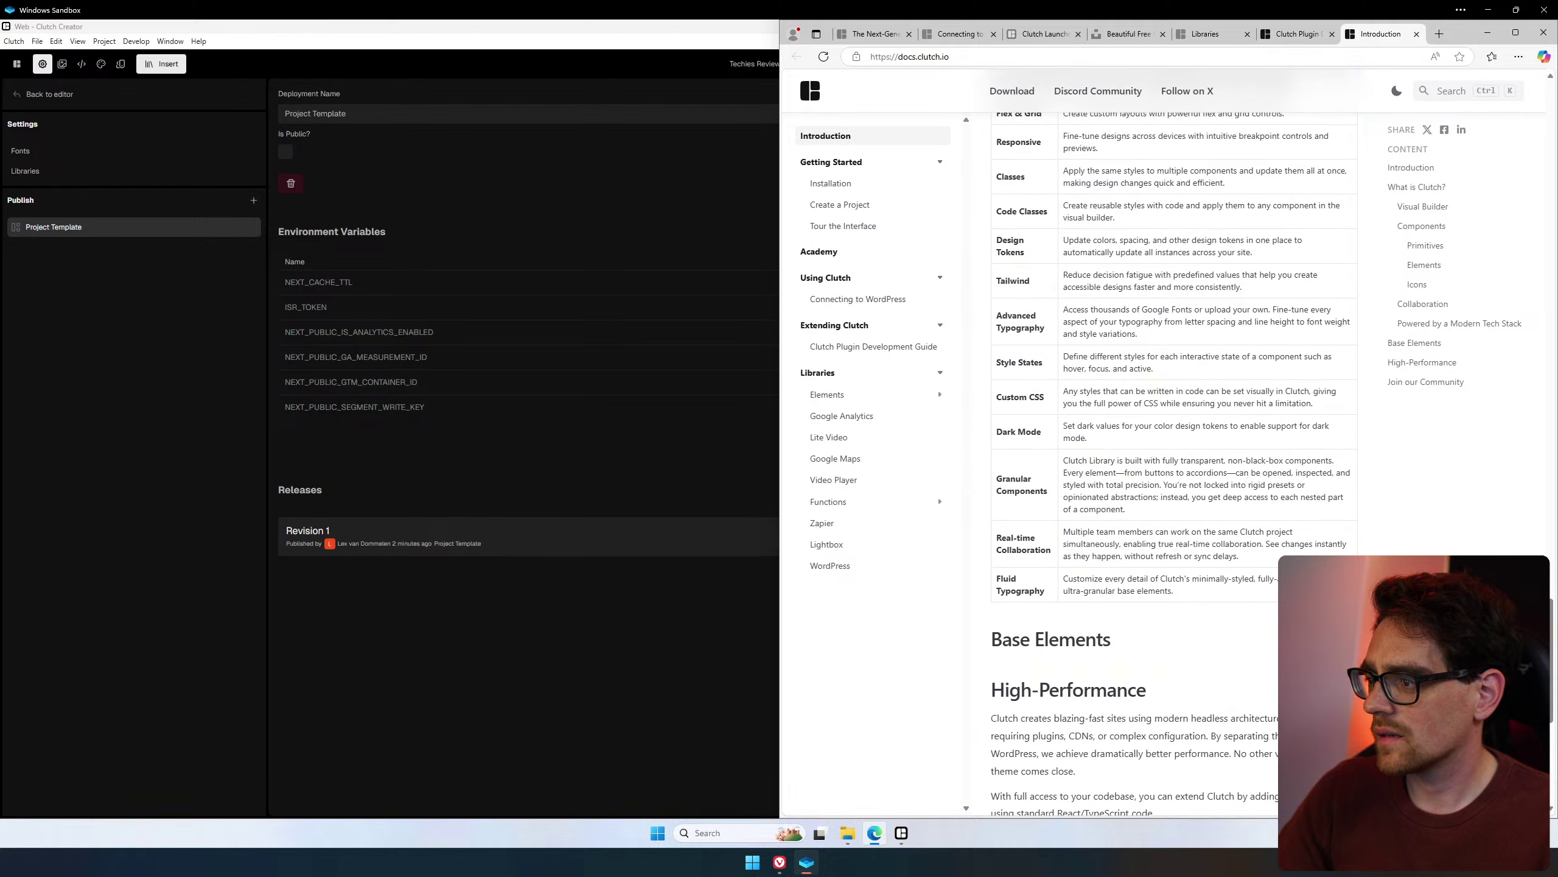
{"action": "scroll", "coordinate": [1106, 348], "scroll_direction": "down", "scroll_amount": 8}
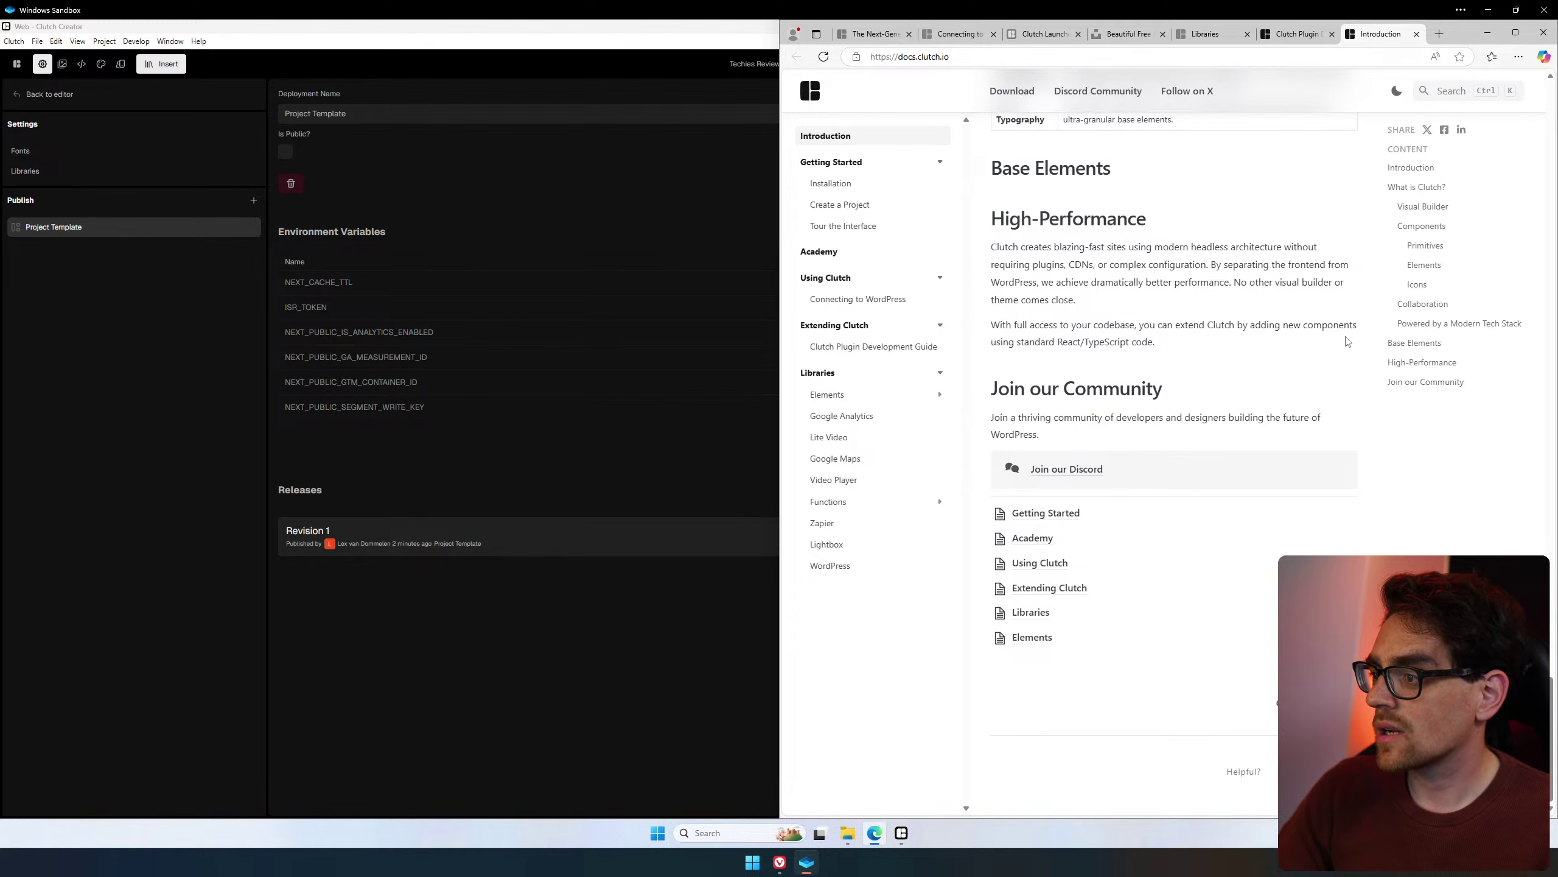
Read the documentation's High-Performance section and check the Clutch plugin settings on the WordPress site for connected websites.
{"action": "left_click_drag", "start_coordinate": [1017, 351], "coordinate": [1147, 351]}
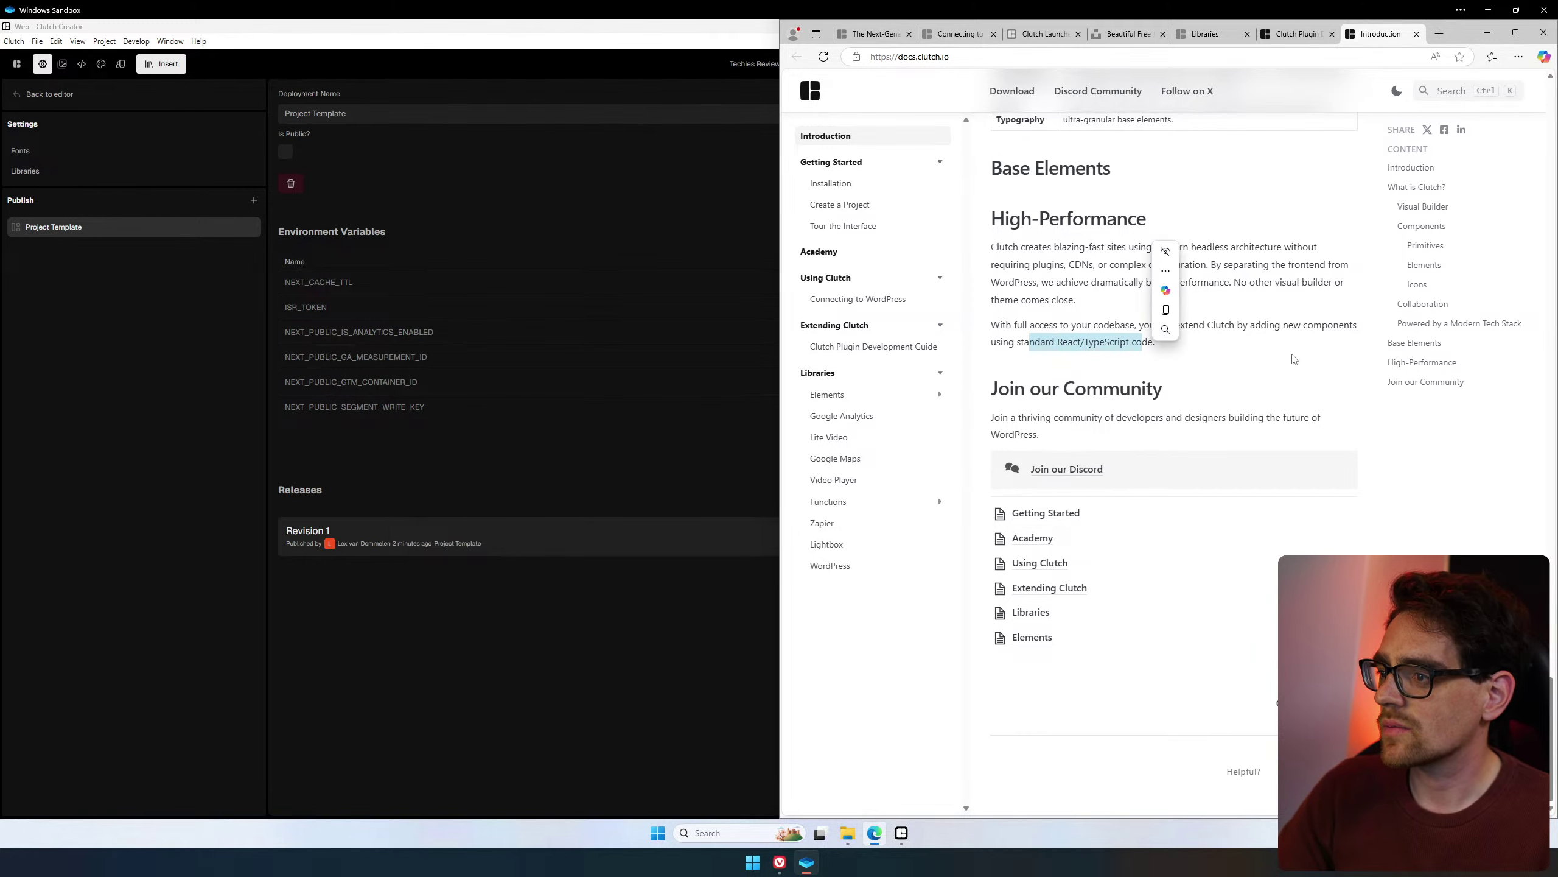
{"action": "left_click", "coordinate": [1147, 351]}
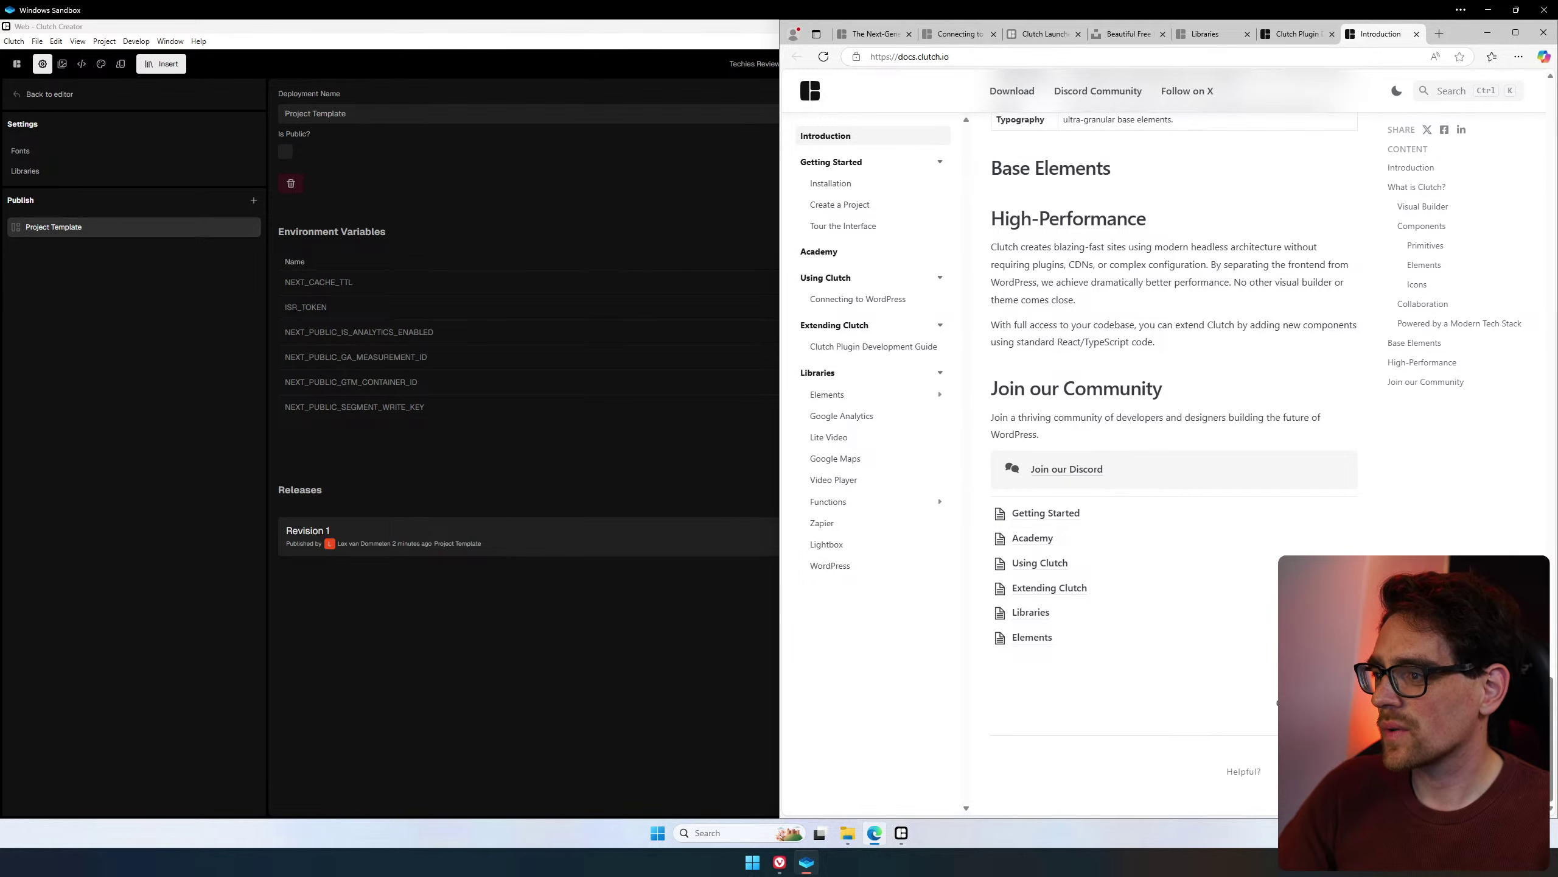
{"action": "left_click", "coordinate": [543, 649]}
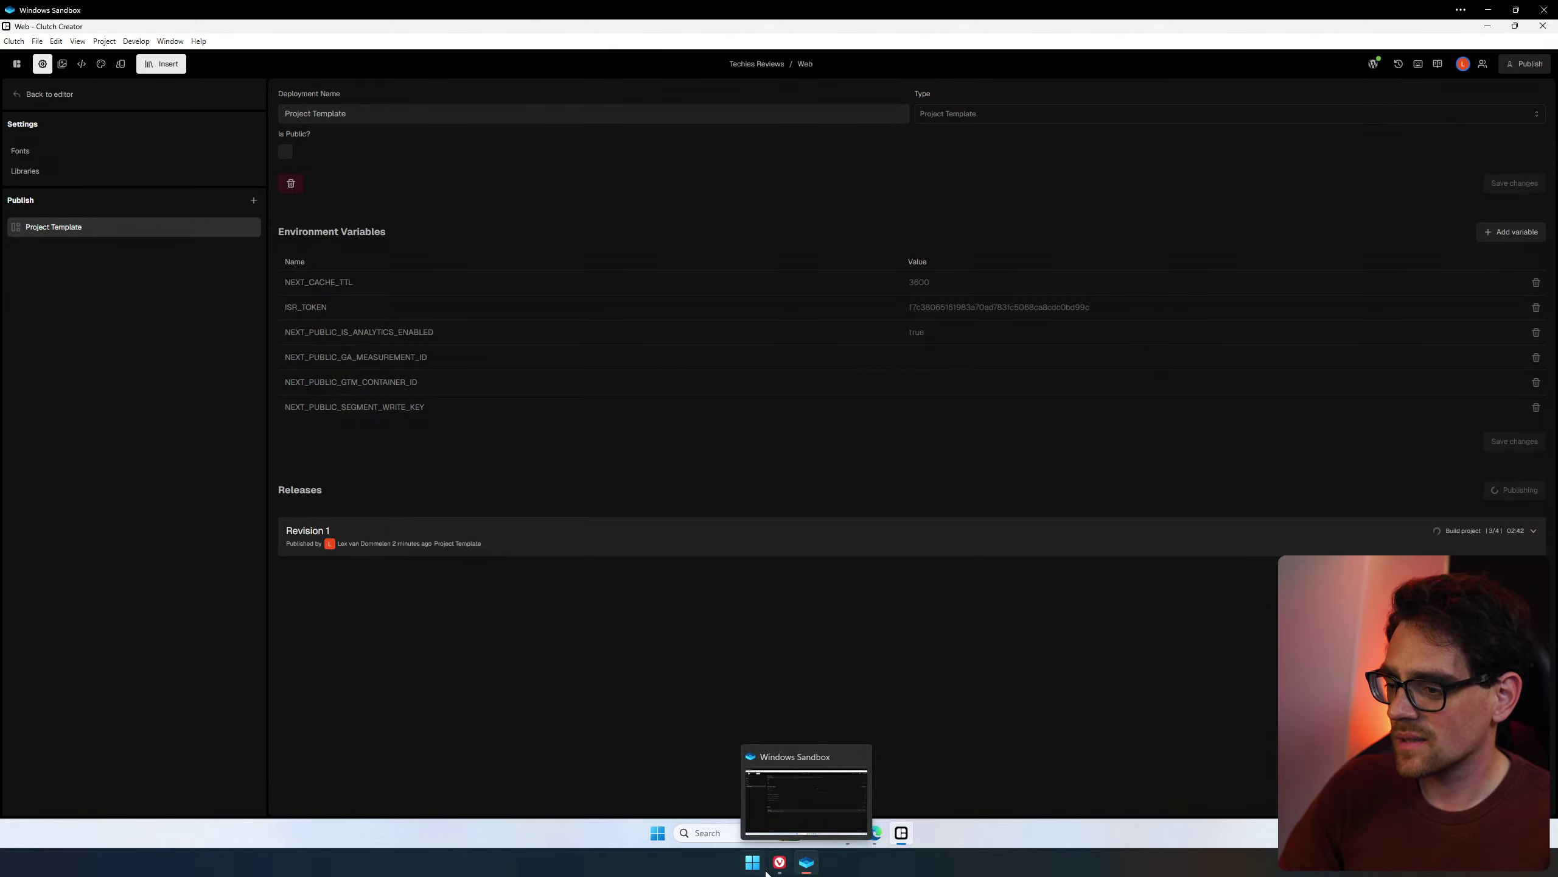
{"action": "mouse_move", "coordinate": [782, 866]}
{"action": "left_click", "coordinate": [797, 817]}
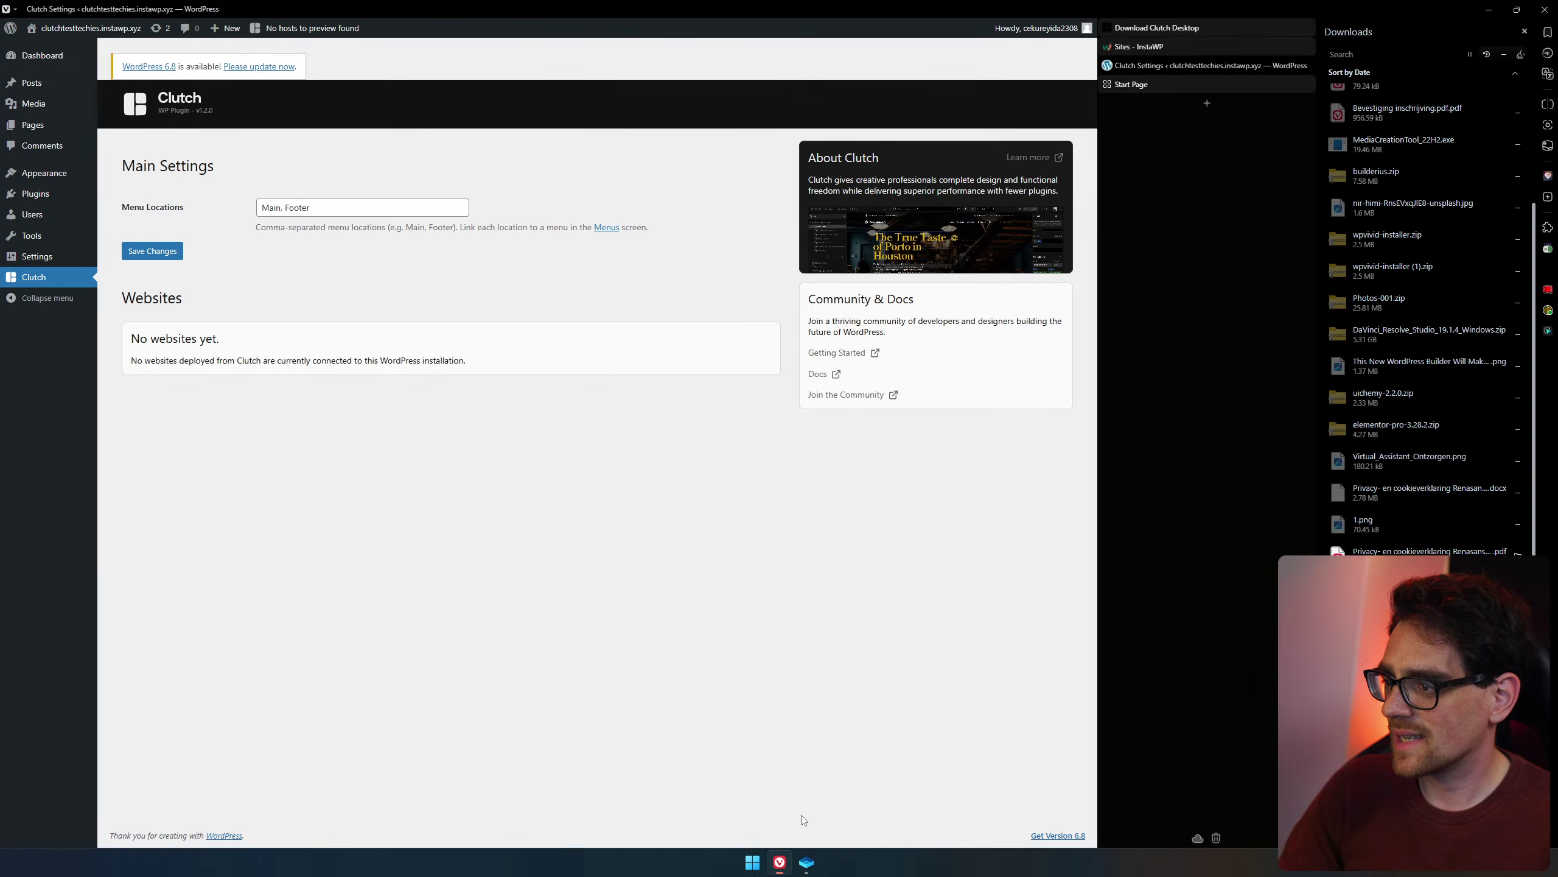
{"action": "left_click", "coordinate": [806, 862]}
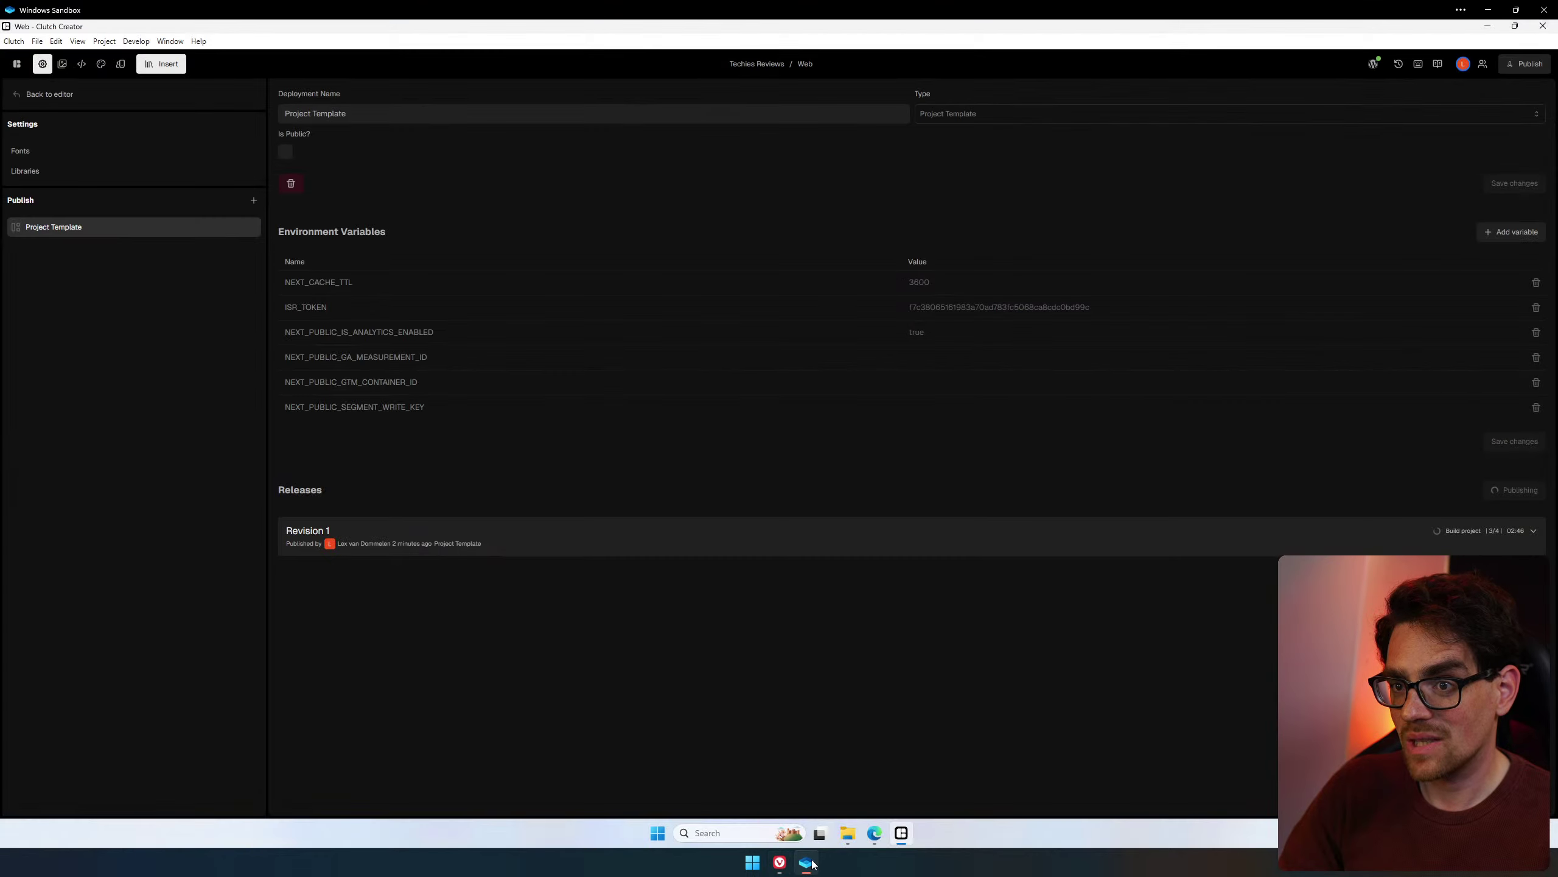
{"action": "left_click", "coordinate": [1437, 63]}
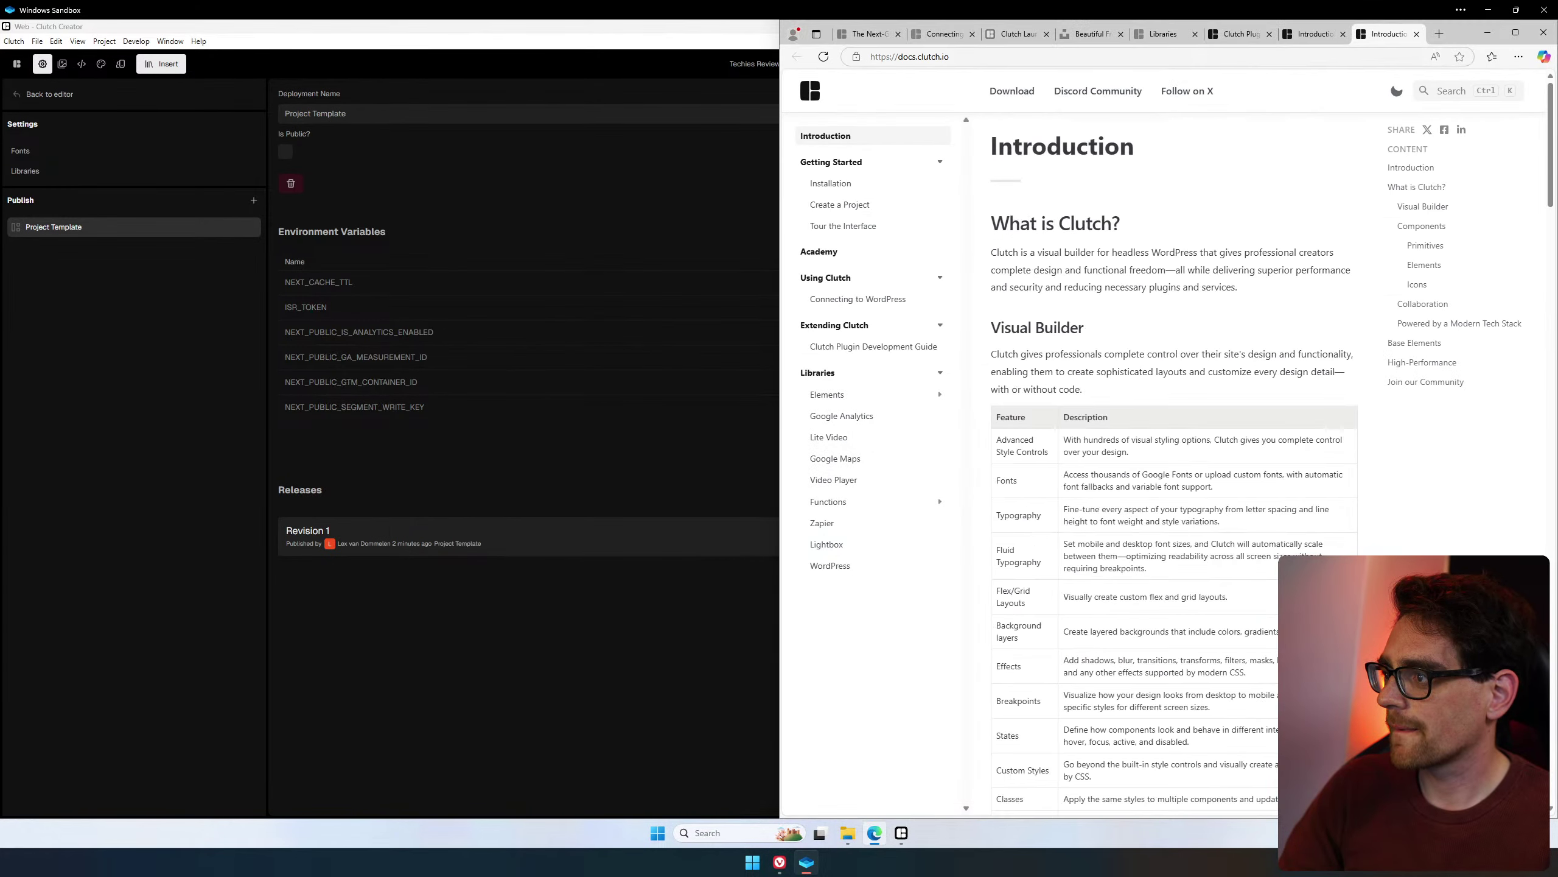
{"action": "left_click", "coordinate": [1417, 33]}
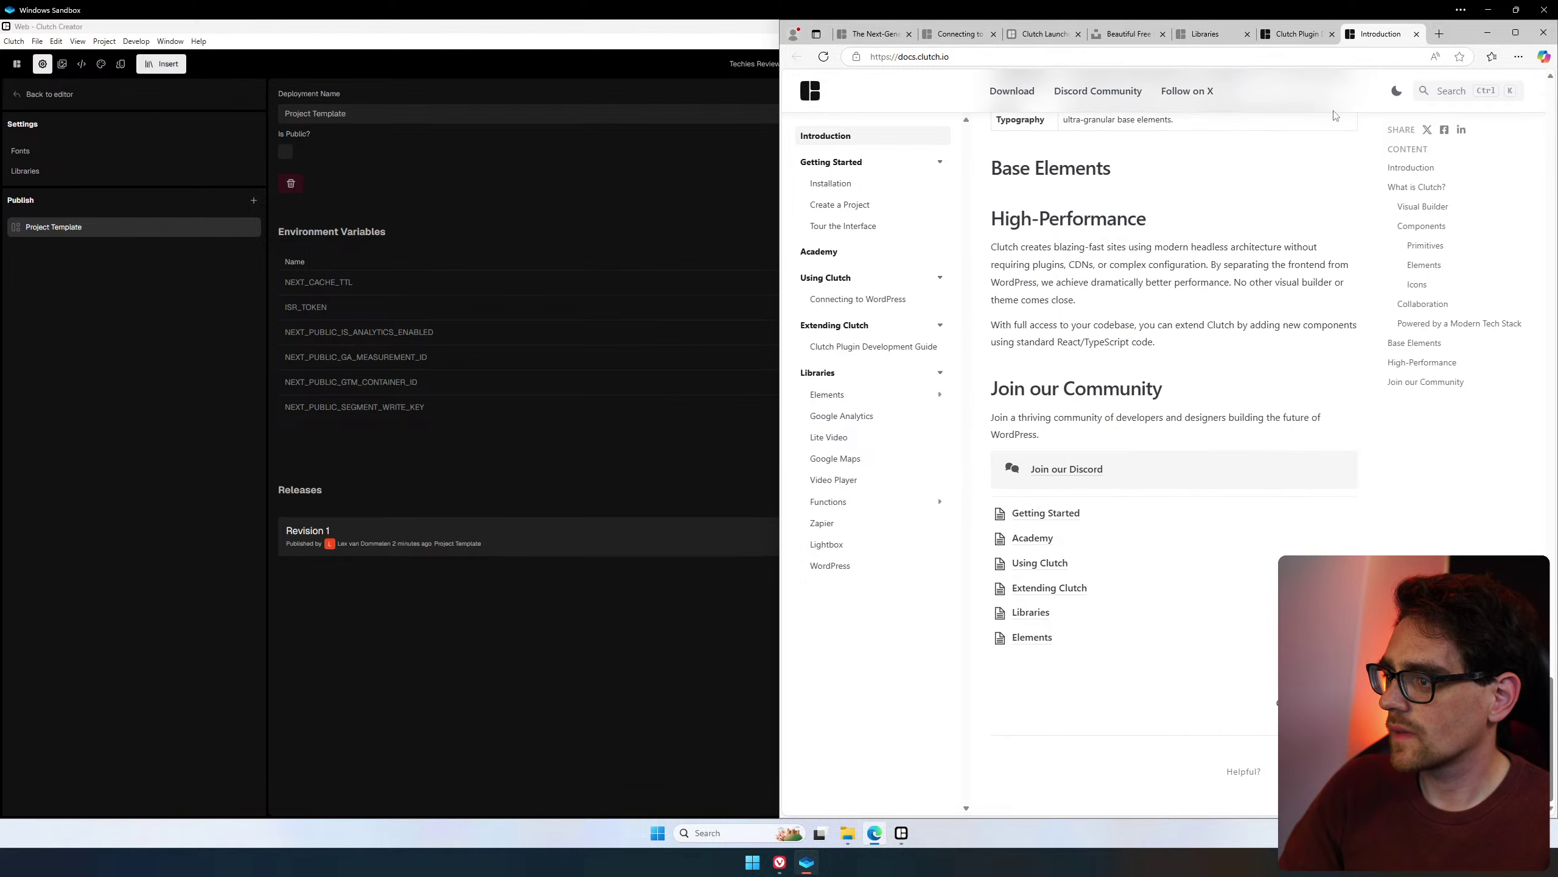
{"action": "left_click", "coordinate": [655, 690]}
Check the publishing progress of the Project Template destination and return to the projects dashboard.
{"action": "left_click", "coordinate": [1528, 64]}
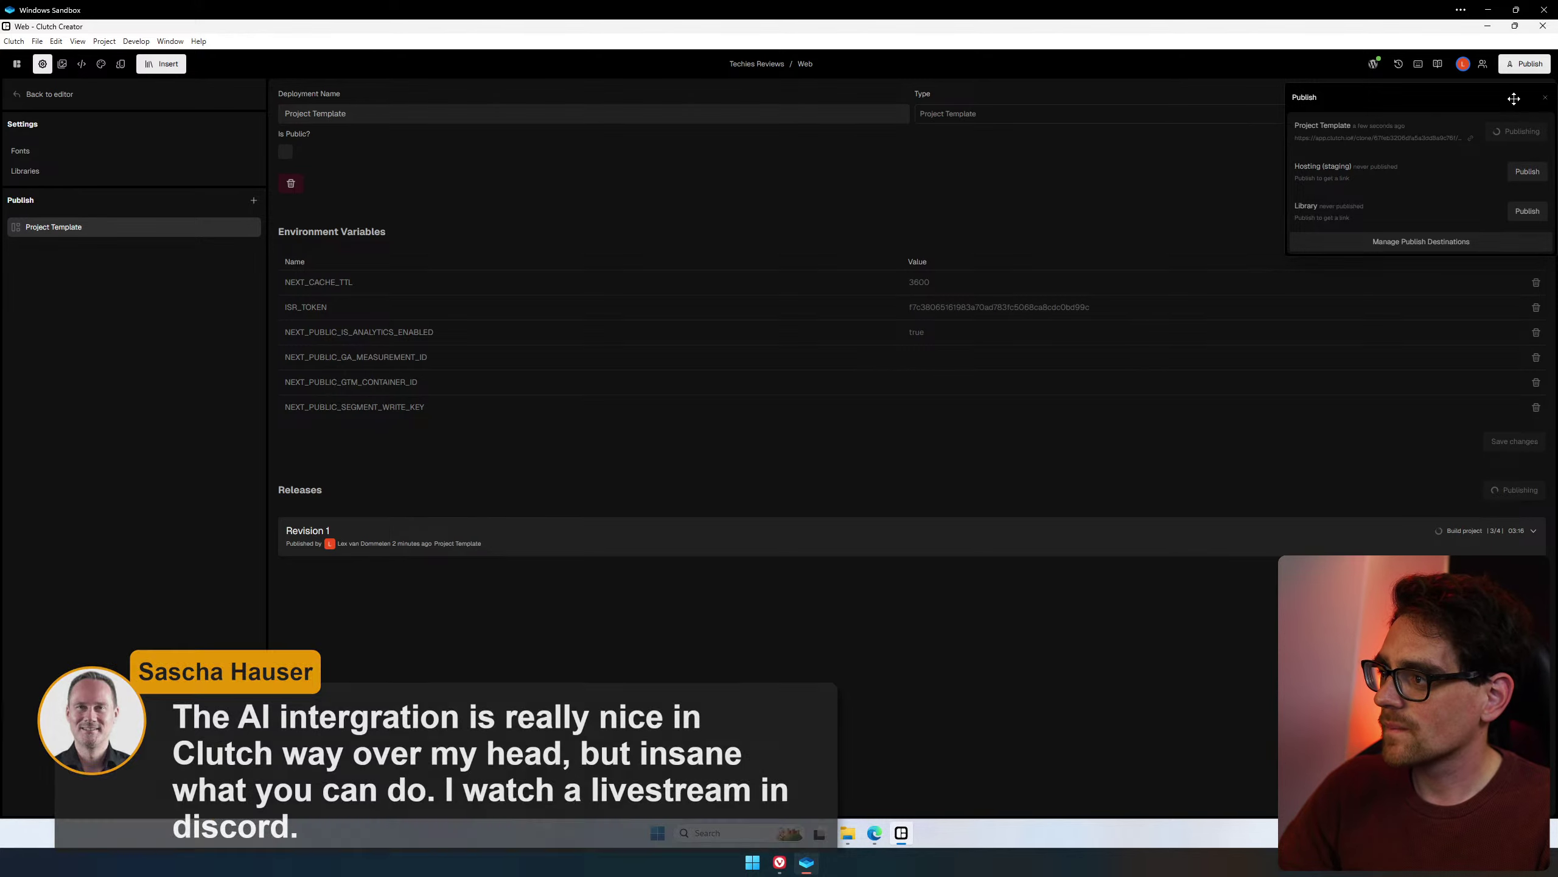
{"action": "left_click", "coordinate": [16, 67]}
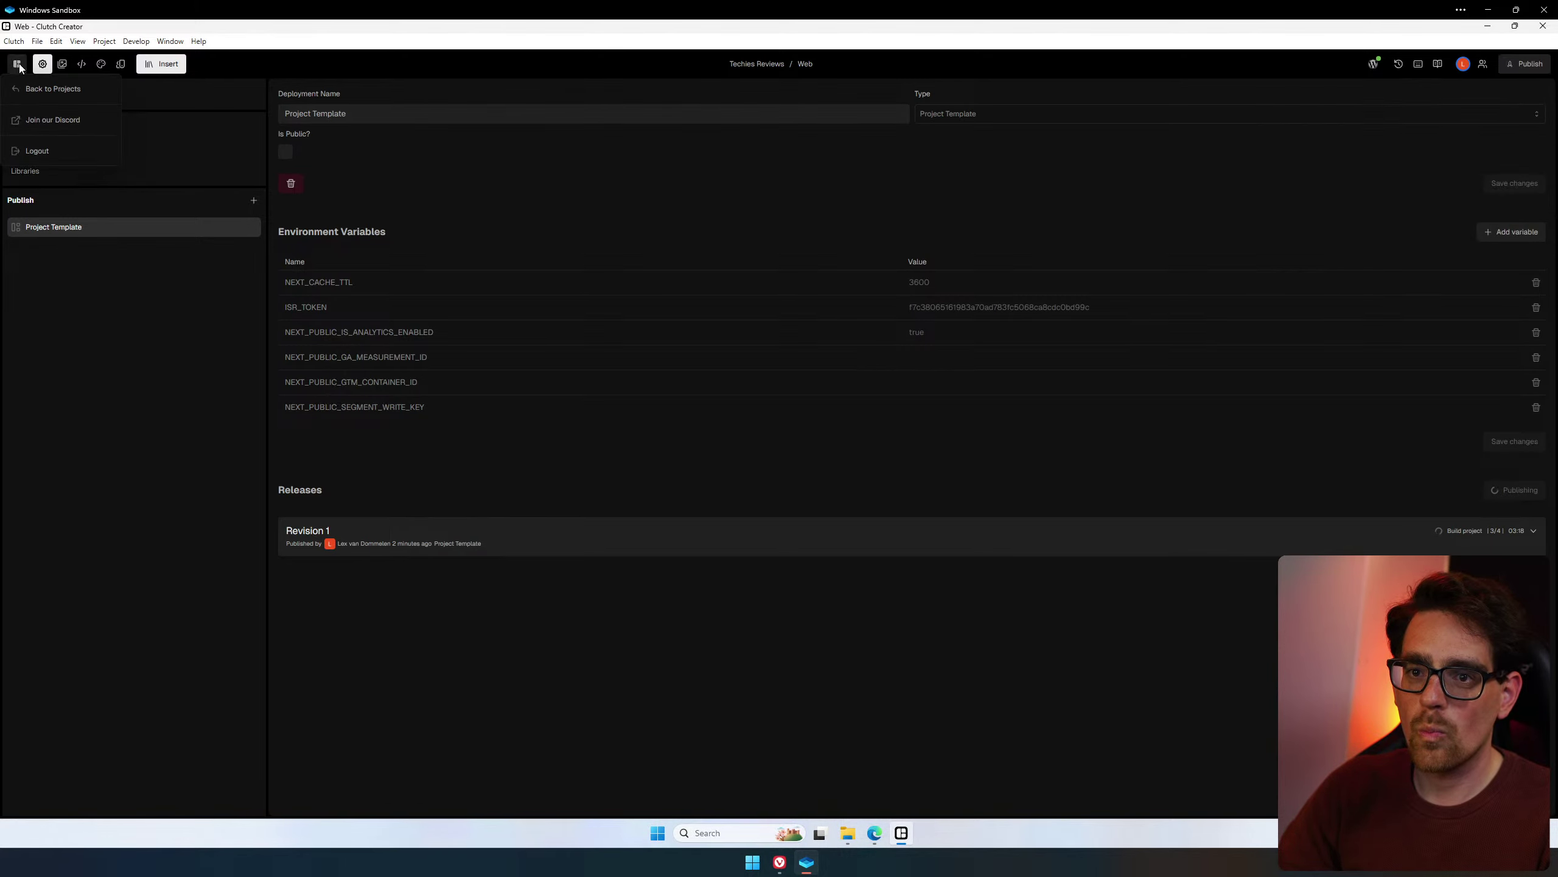
{"action": "left_click", "coordinate": [36, 90]}
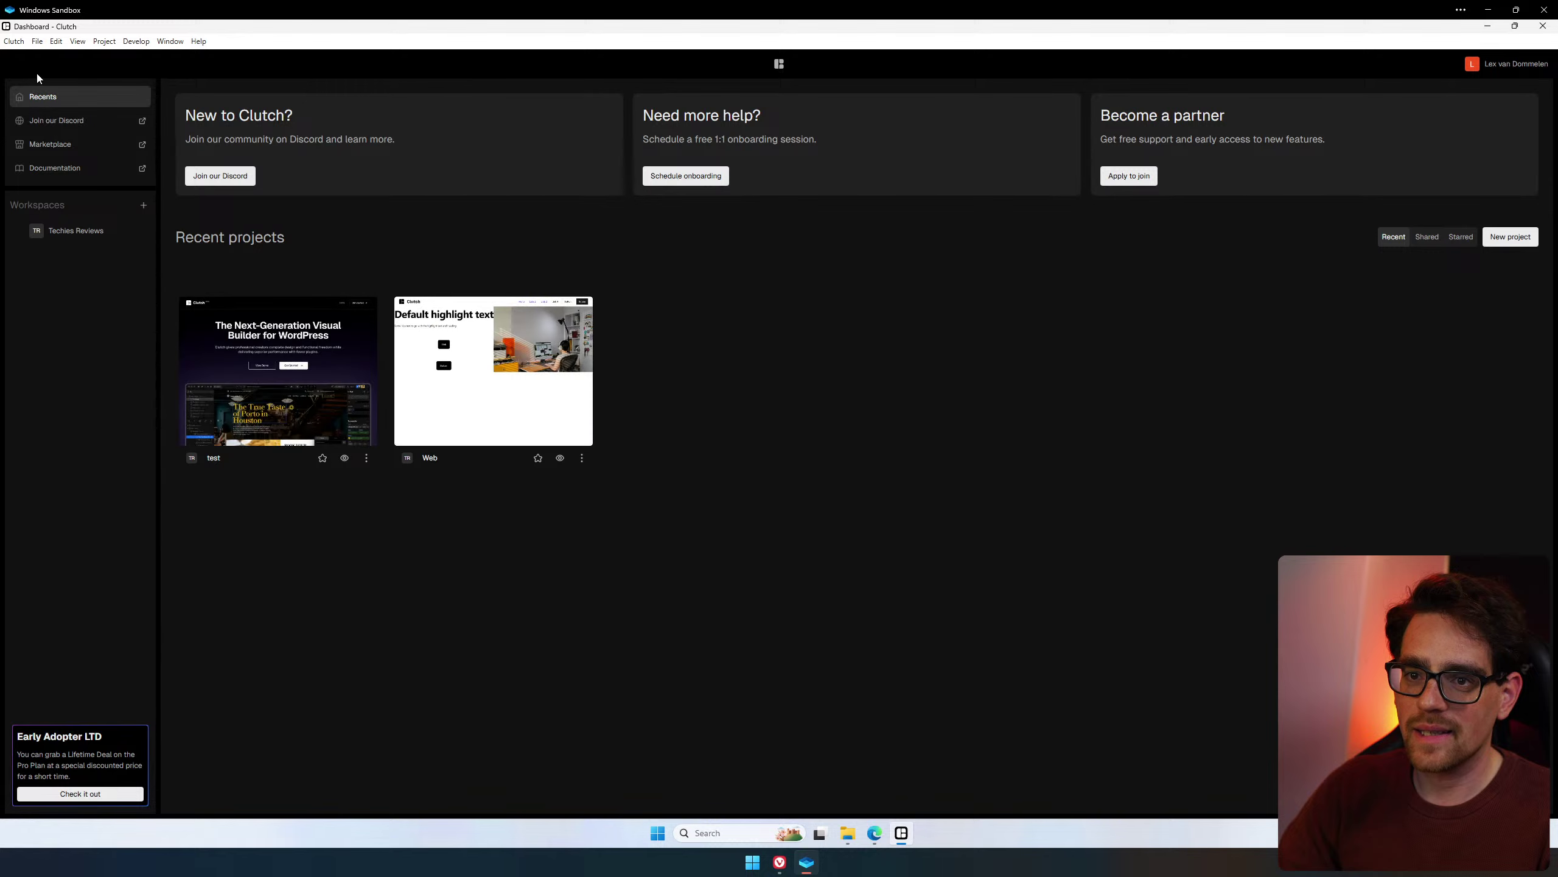
View the Clutch Discord community invitation, close its page and return to the Clutch dashboard.
{"action": "left_click", "coordinate": [50, 122]}
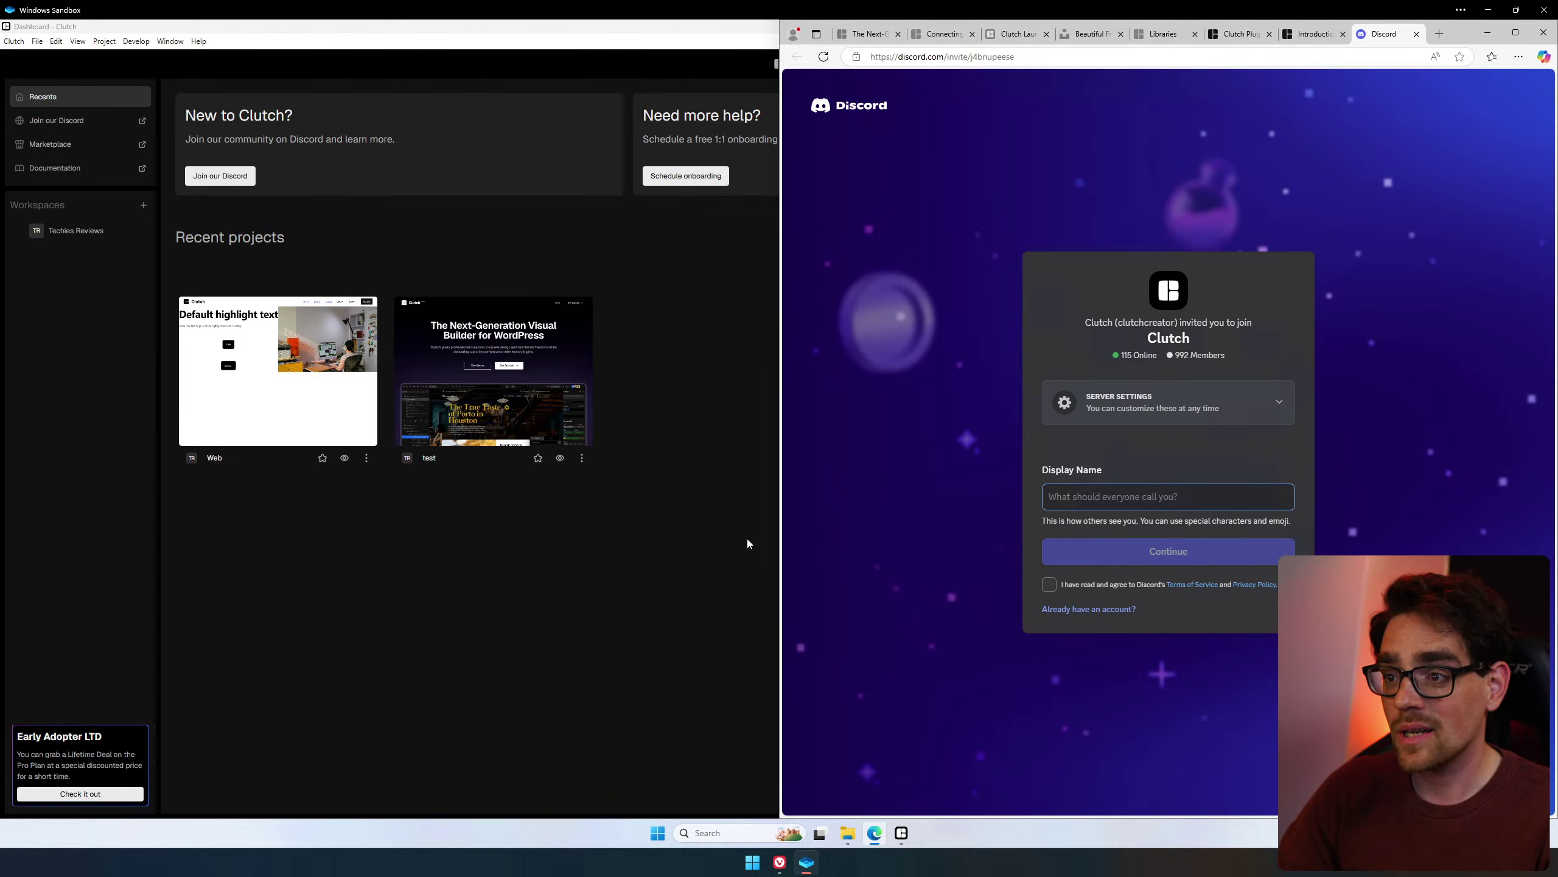
{"action": "left_click", "coordinate": [670, 540]}
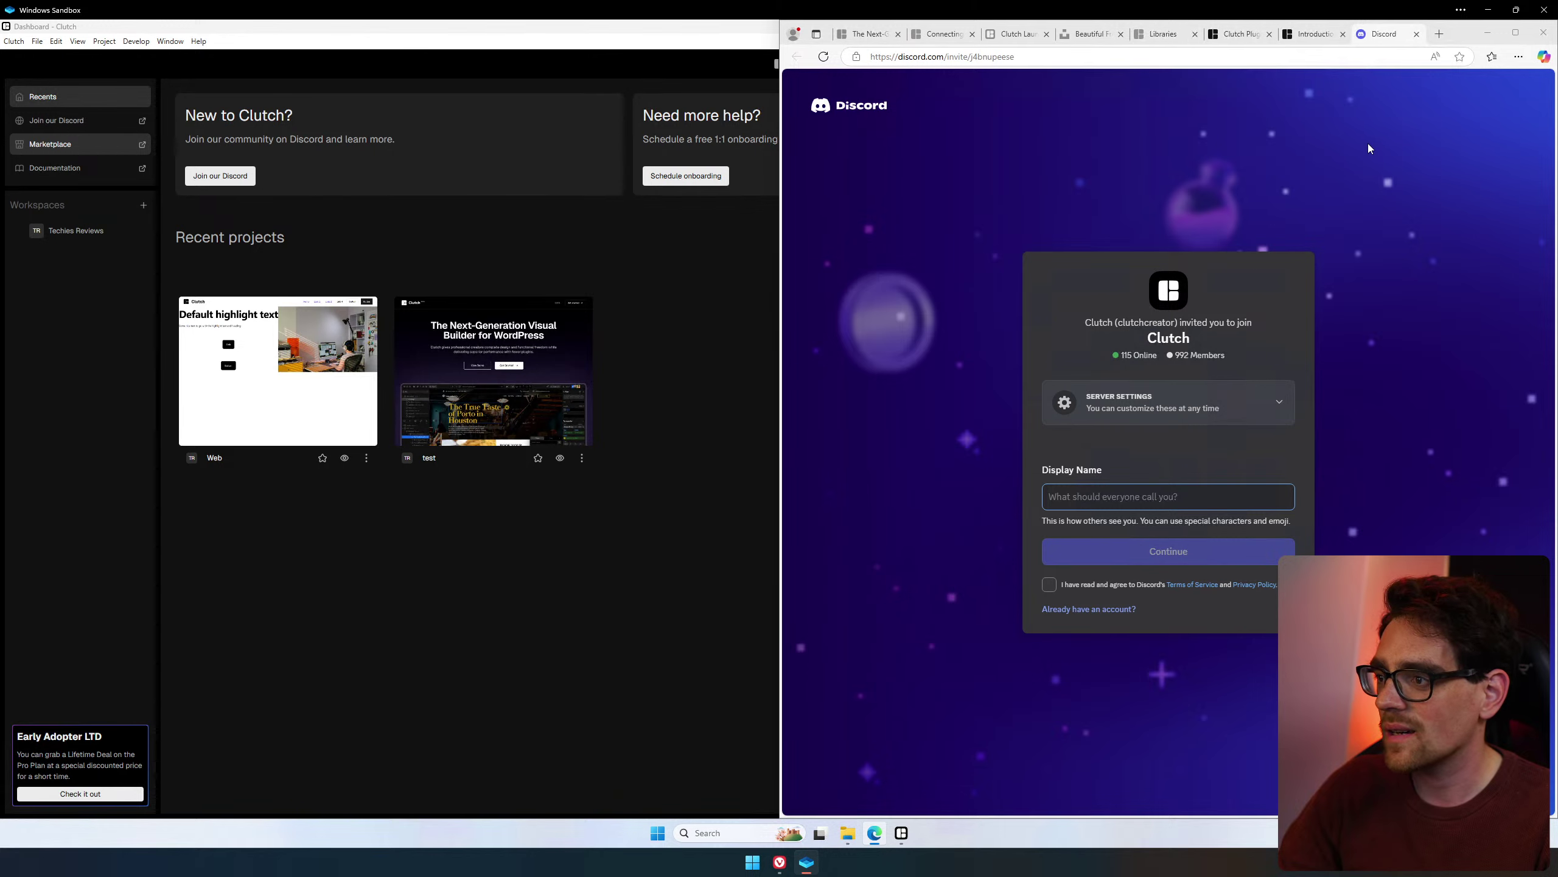
{"action": "left_click", "coordinate": [1417, 37]}
{"action": "left_click", "coordinate": [457, 622]}
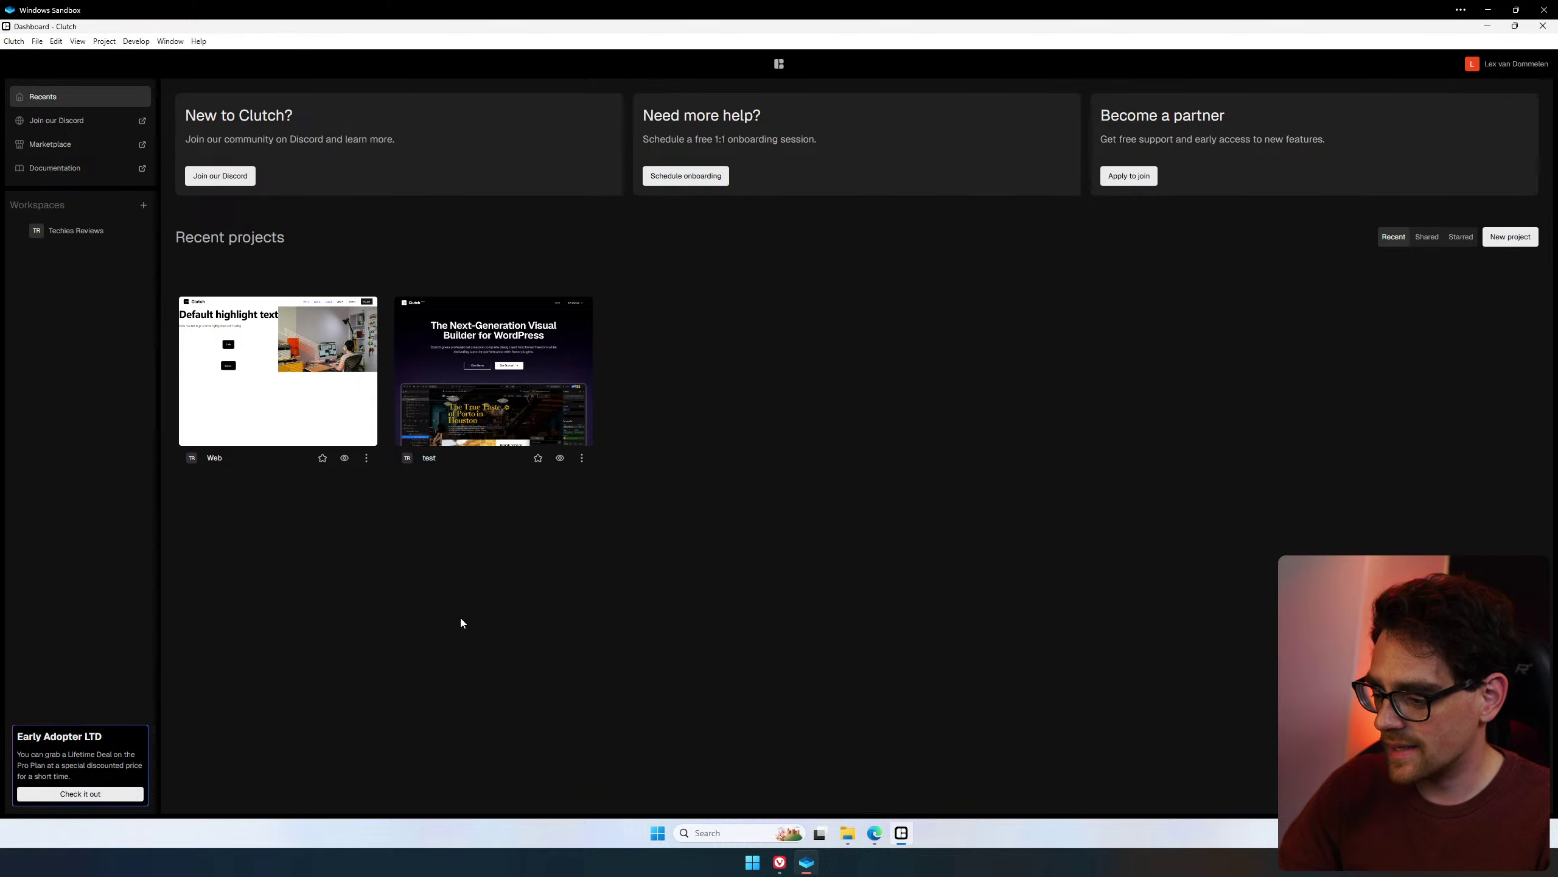
Look through the profile, account and credential pages of the user settings and return to the recent projects.
{"action": "left_click", "coordinate": [1509, 64]}
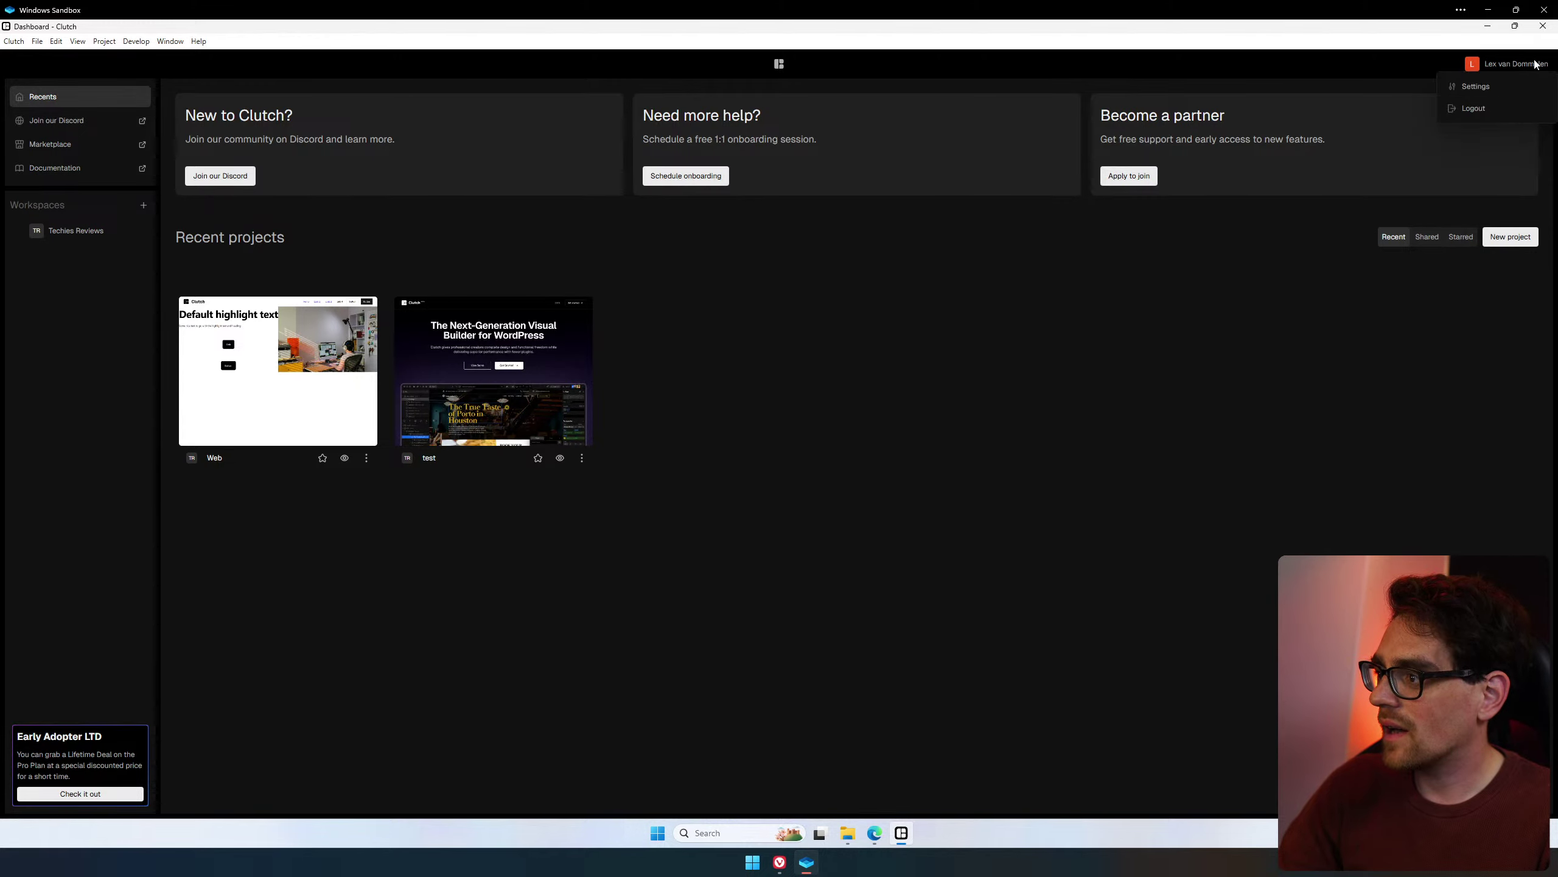
{"action": "left_click", "coordinate": [1514, 89]}
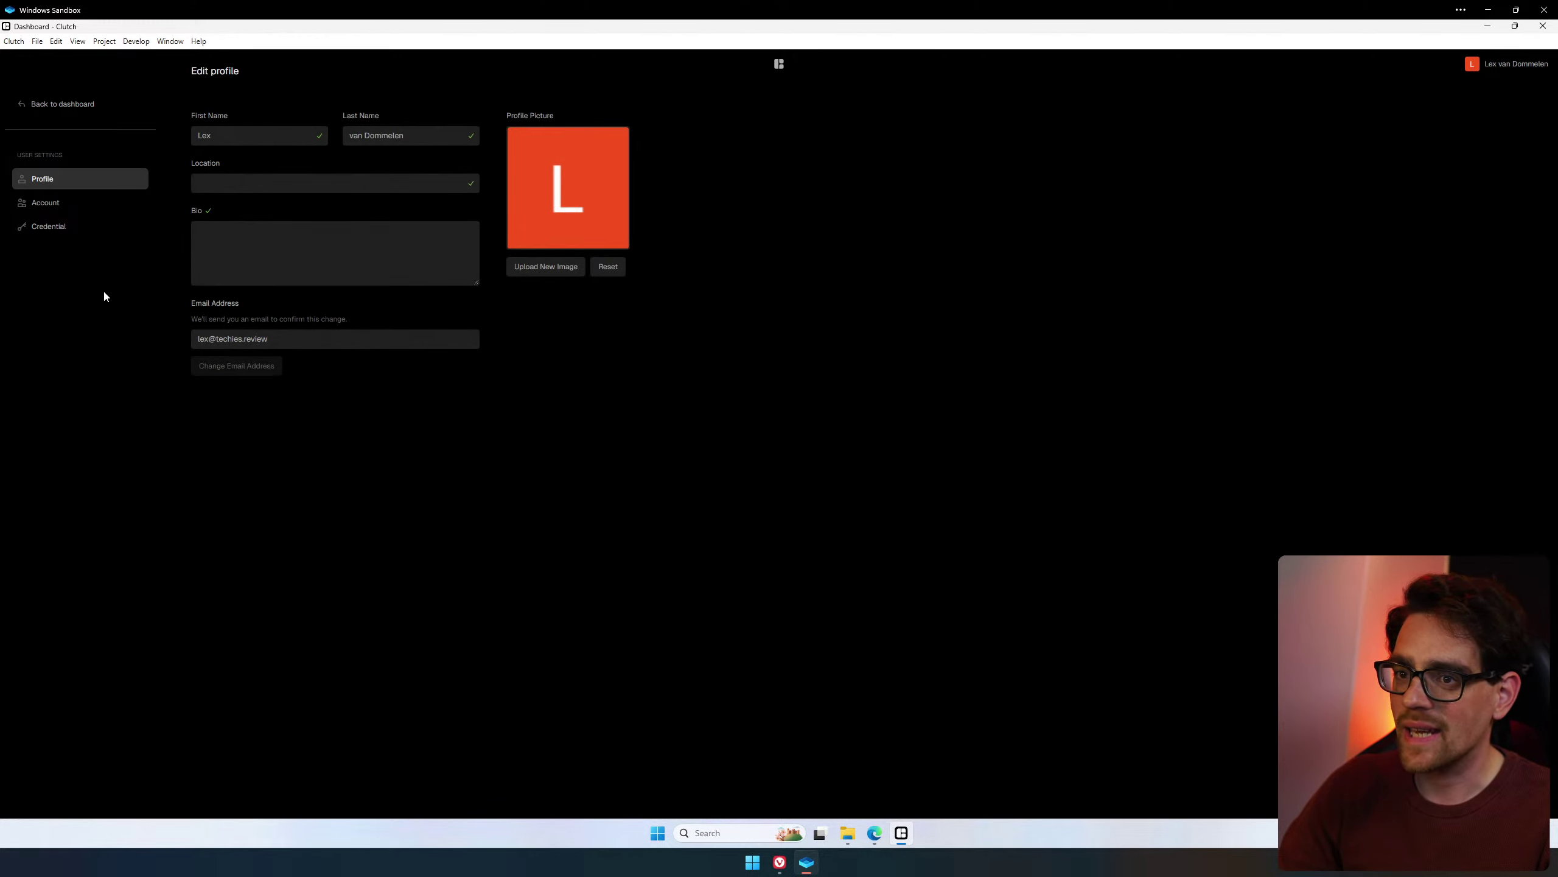
{"action": "left_click", "coordinate": [100, 203]}
{"action": "left_click", "coordinate": [105, 226]}
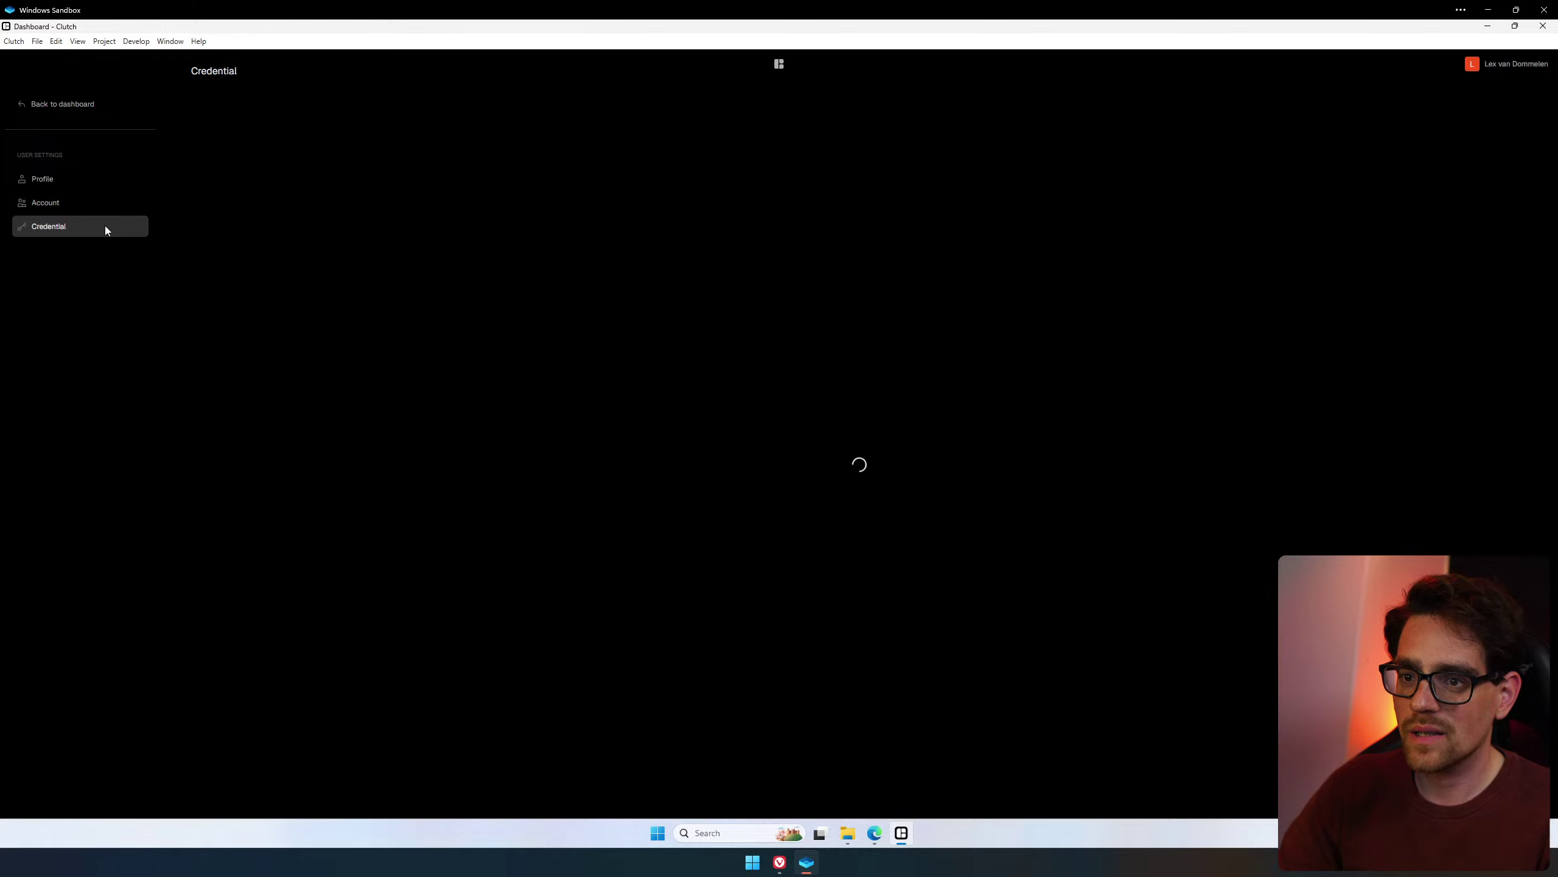
{"action": "left_click", "coordinate": [68, 103]}
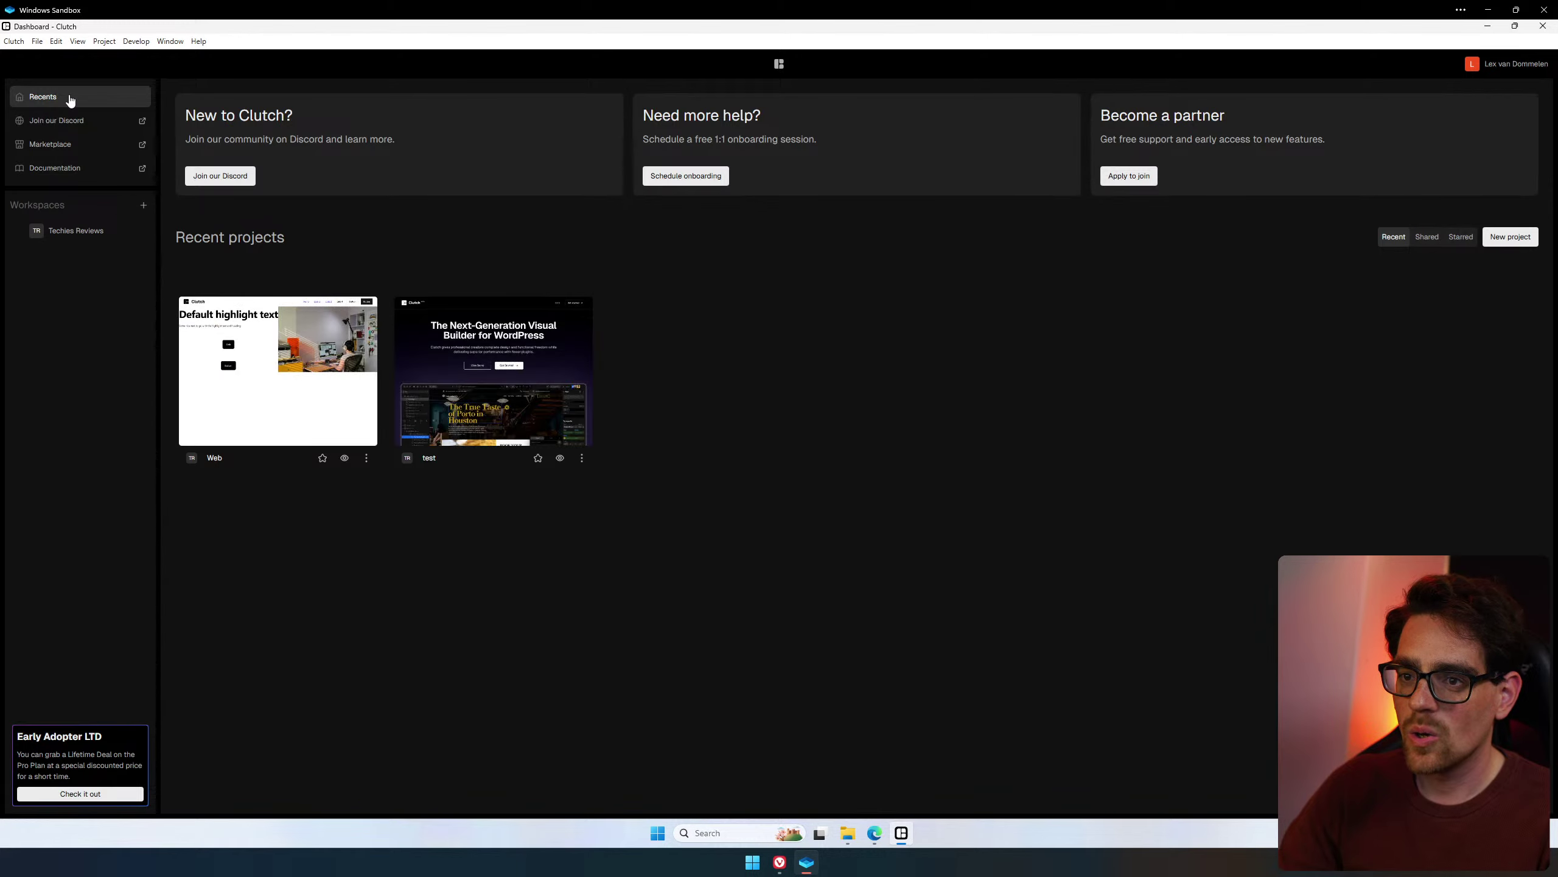
{"action": "left_click", "coordinate": [343, 388]}
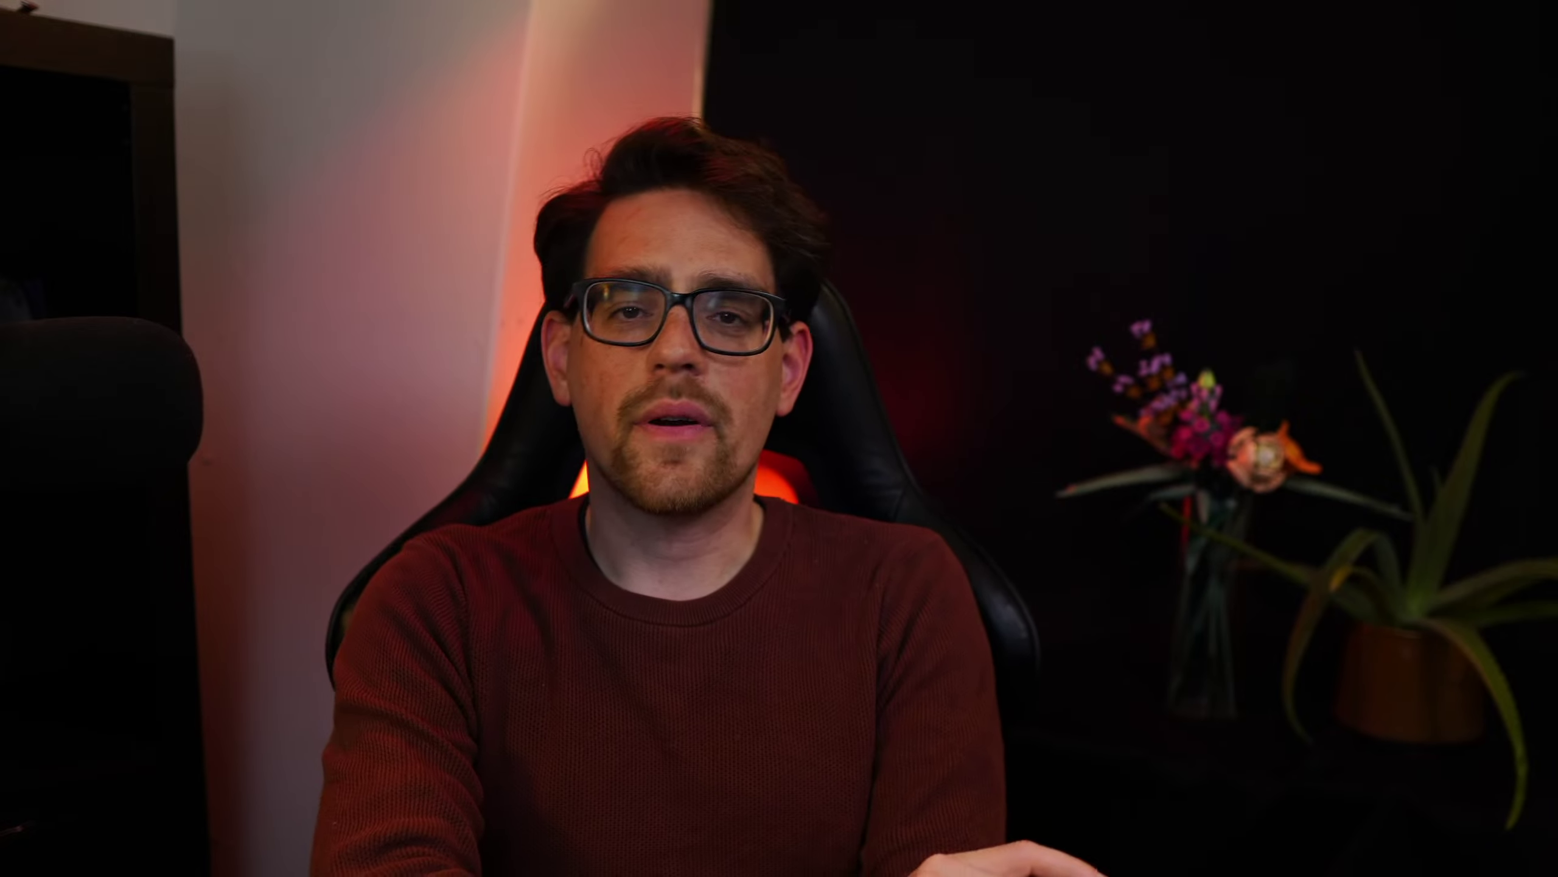